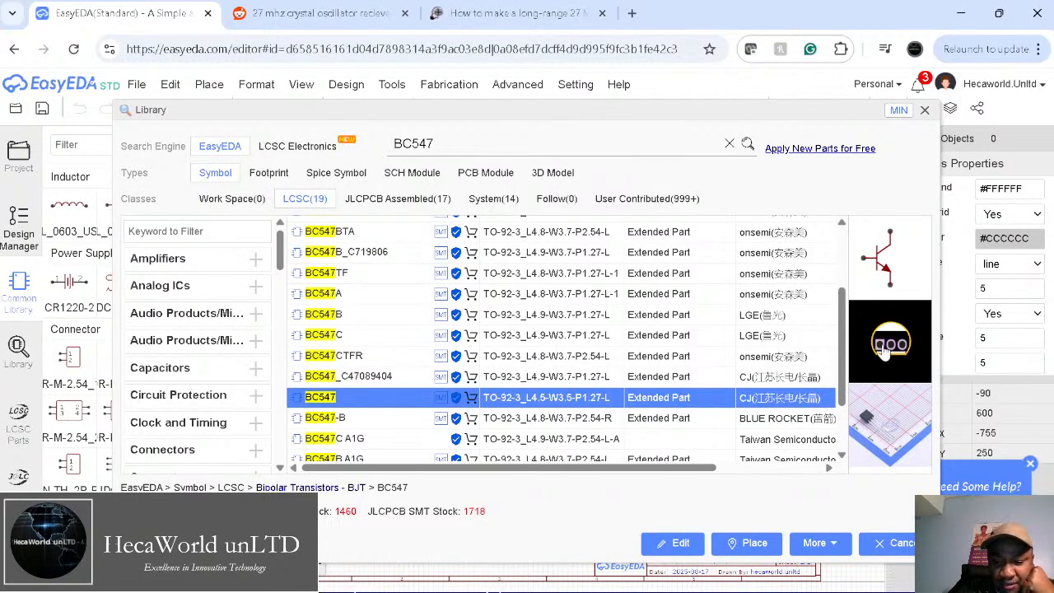
Step: Place the chosen CJ TO-92 BC547 from the Library search results
click(924, 109)
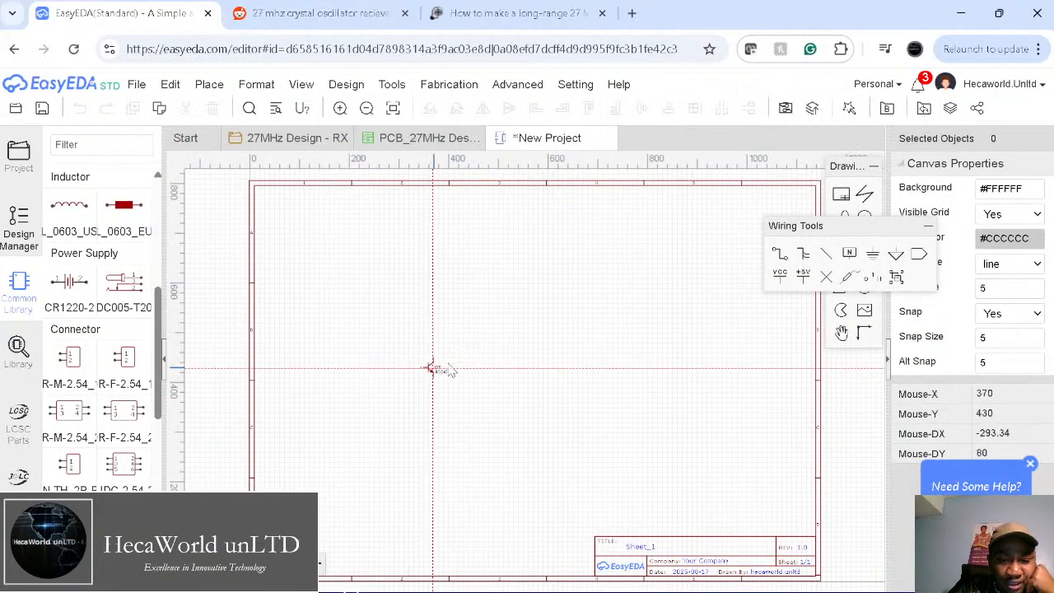
Step: Drop the BC547 on the sheet as Q1 and end placement
click(481, 363)
scroll(479, 360, up, 5)
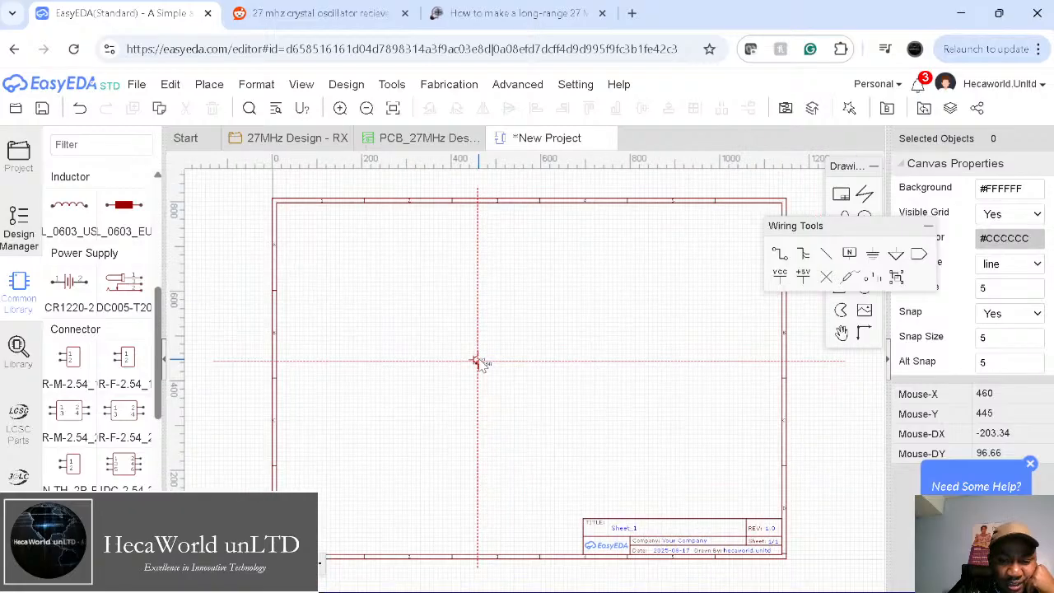
scroll(481, 365, up, 1)
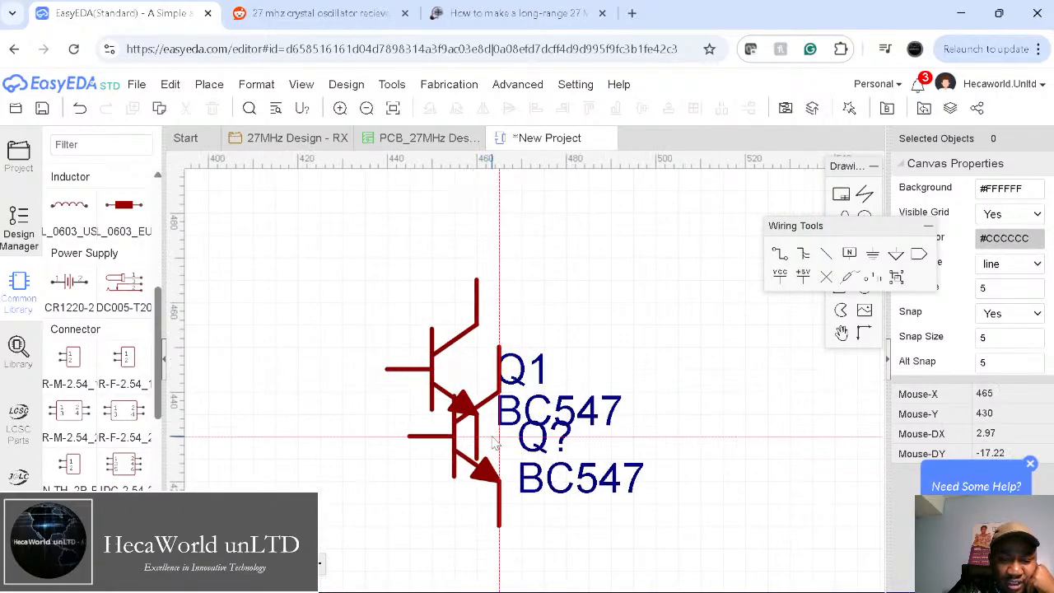
key(Escape)
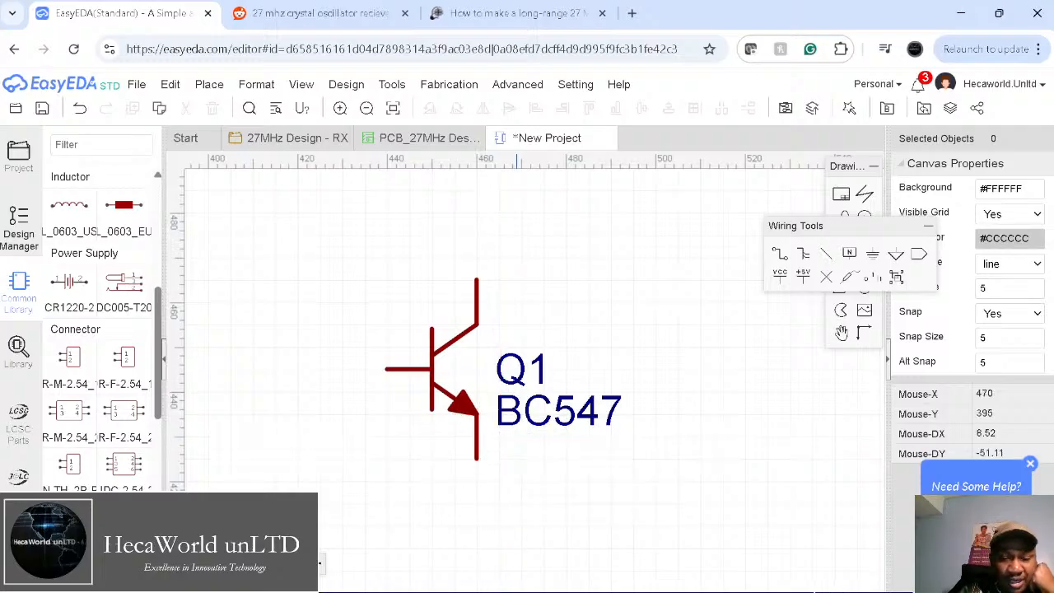
scroll(507, 435, down, 2)
scroll(508, 434, down, 3)
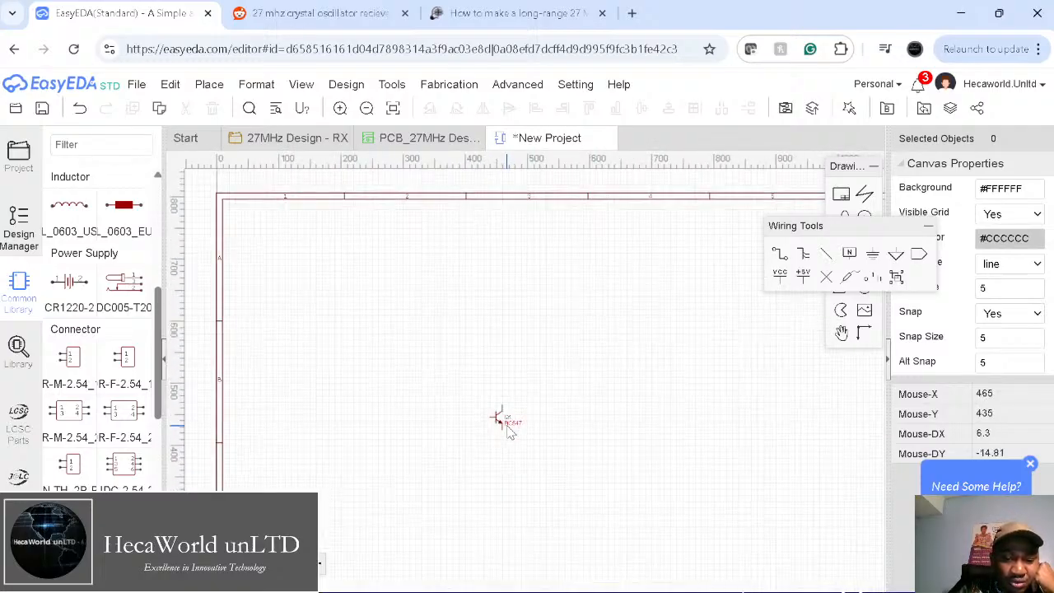
scroll(508, 432, up, 1)
scroll(508, 434, up, 5)
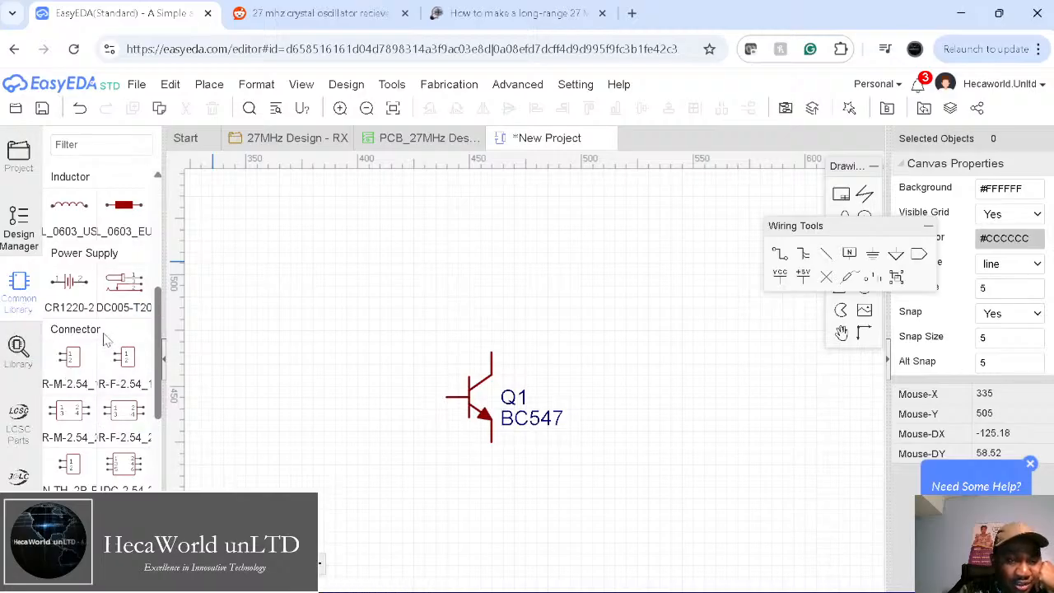
Step: Place an LED from Common Library as LED1 above and right of Q1
scroll(105, 339, down, 2)
scroll(106, 339, down, 5)
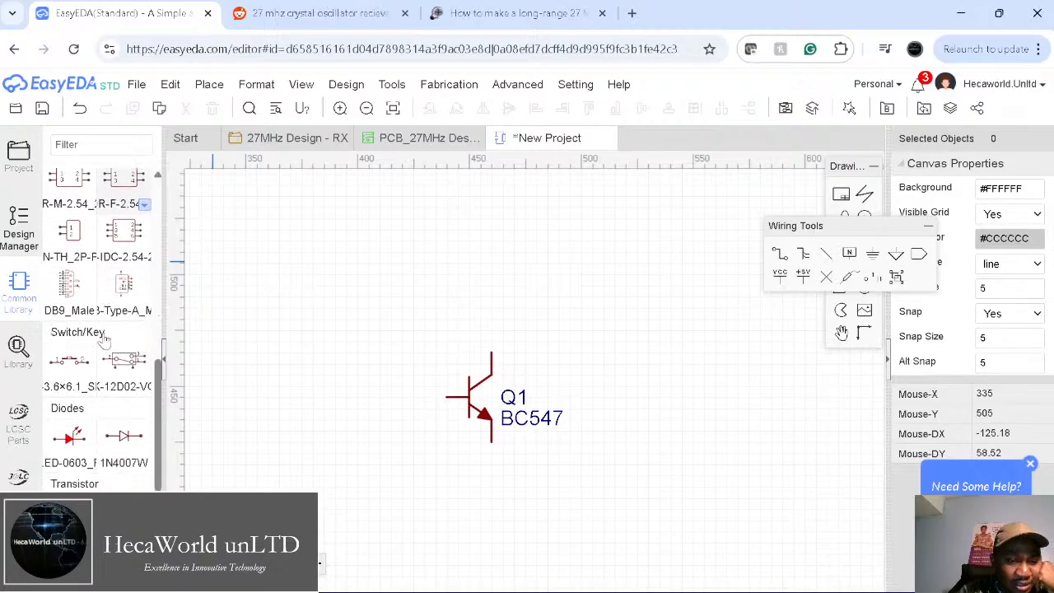
scroll(106, 339, up, 4)
scroll(105, 341, down, 1)
scroll(105, 341, up, 2)
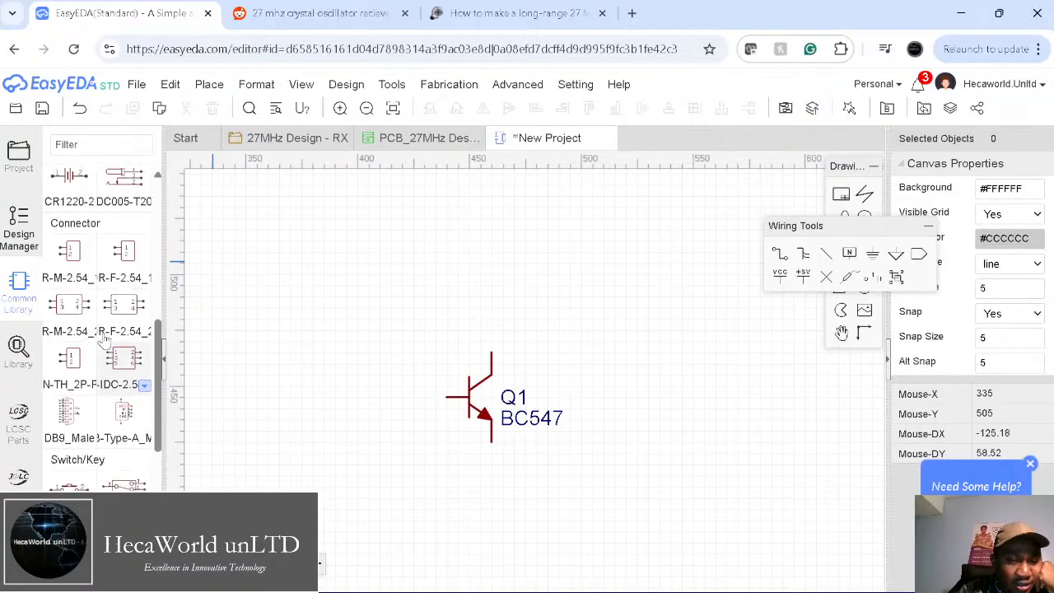
scroll(104, 341, down, 2)
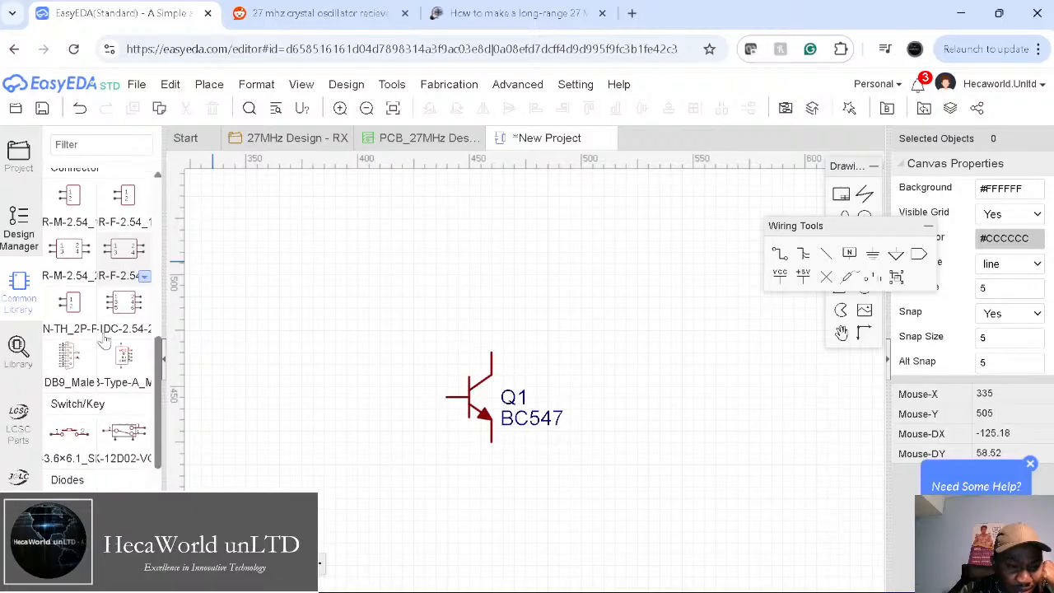
scroll(104, 342, up, 1)
scroll(90, 370, down, 3)
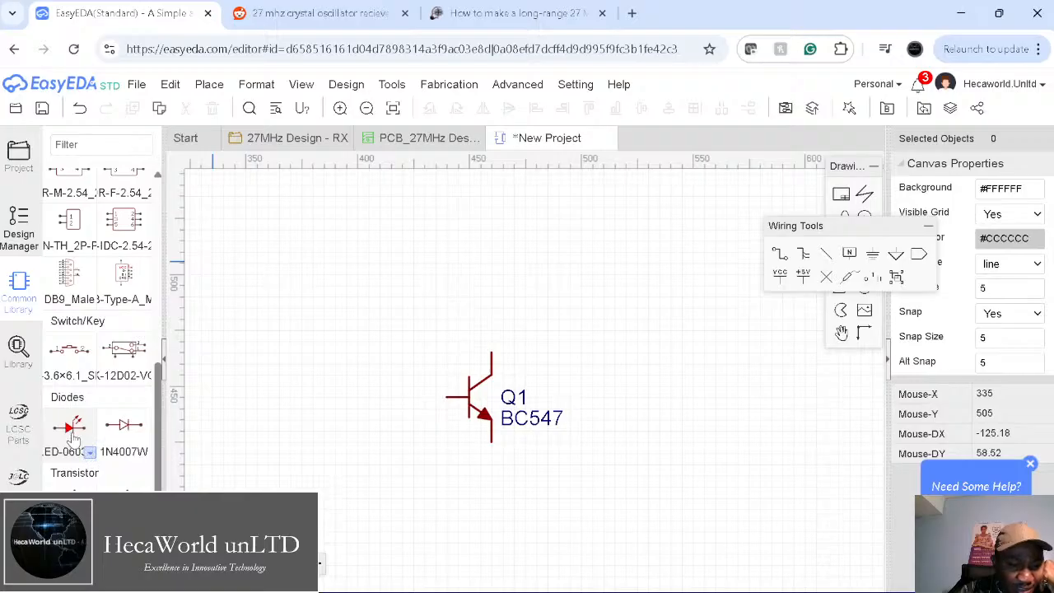
click(73, 430)
click(679, 280)
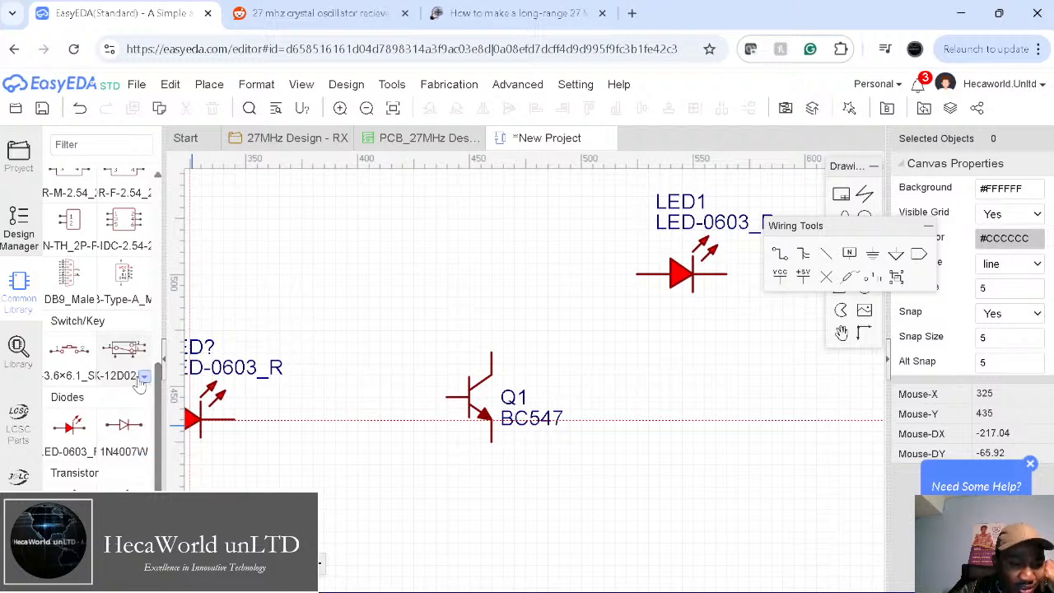
Step: Place two 0402-package inductors, L1 and L2, on the sheet
drag(163, 398, 157, 264)
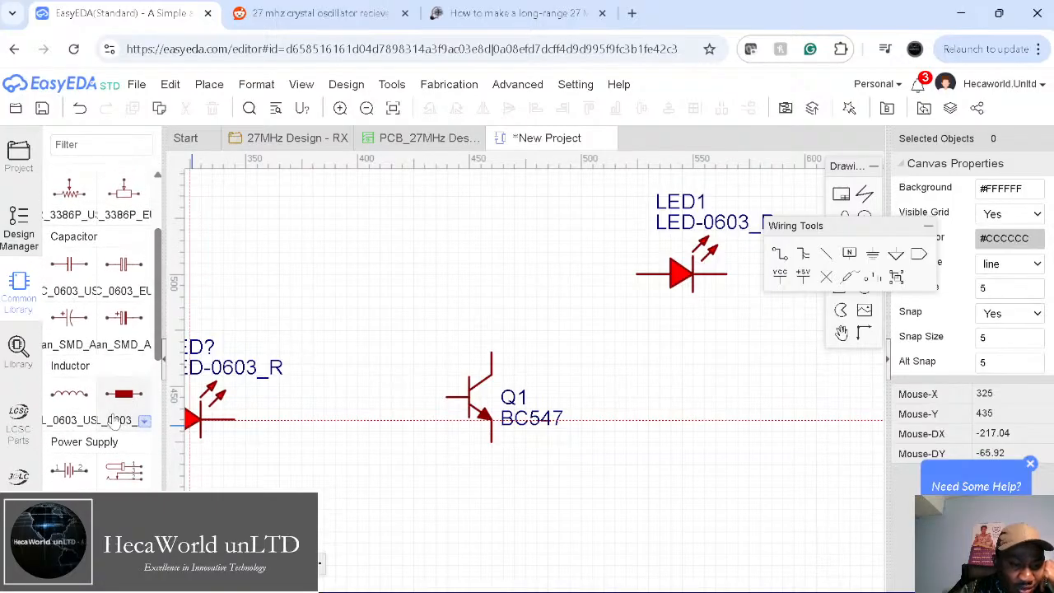
click(144, 424)
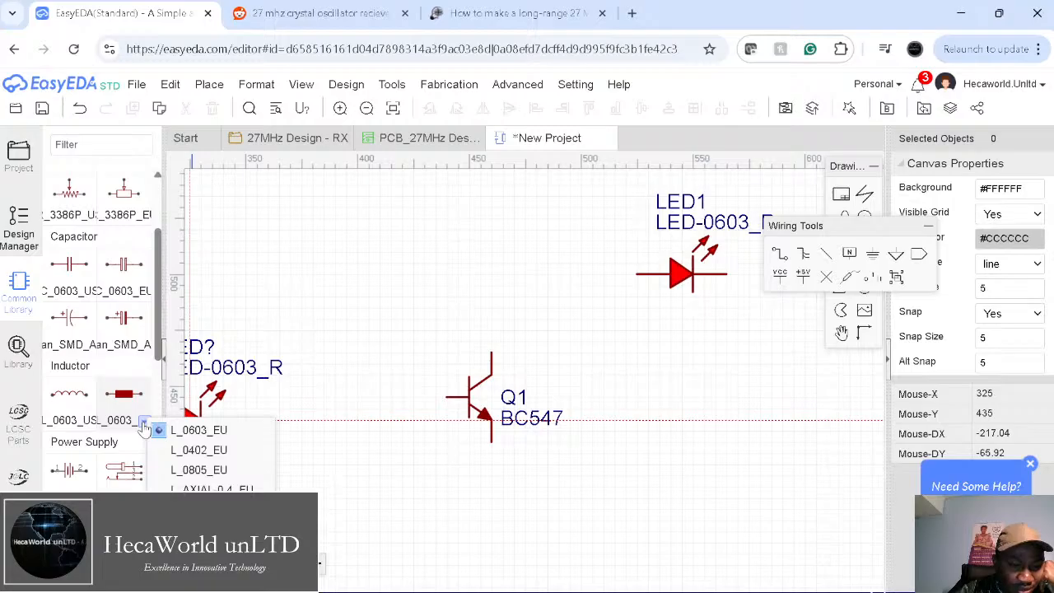
click(220, 453)
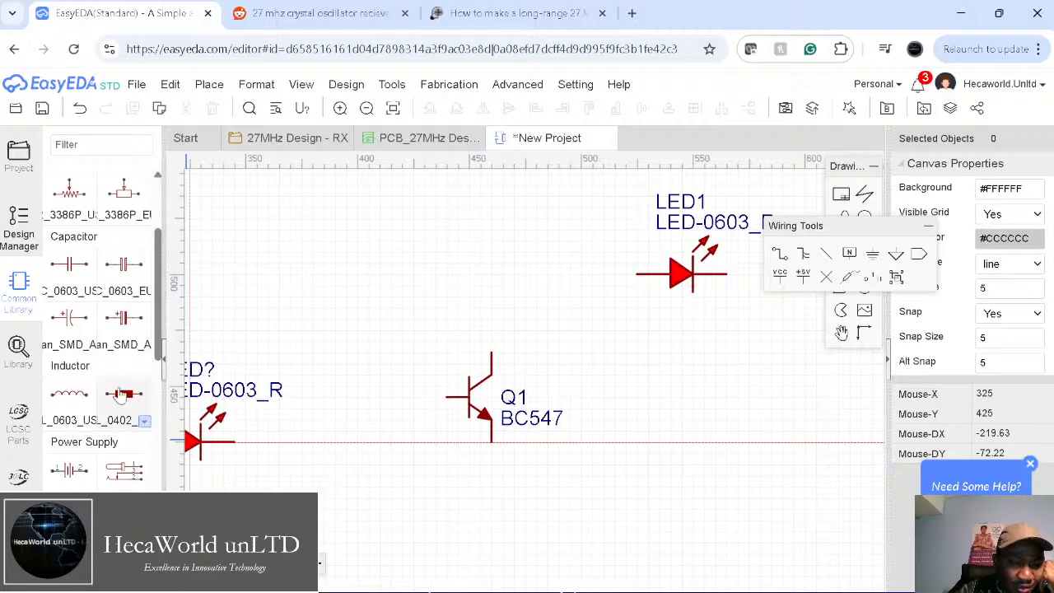
click(124, 393)
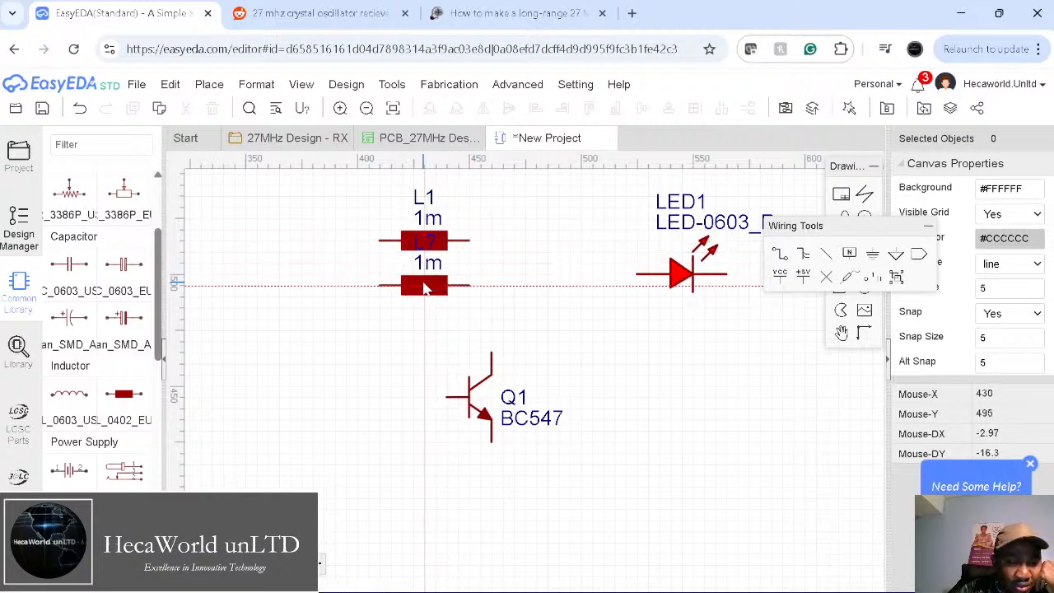
click(424, 285)
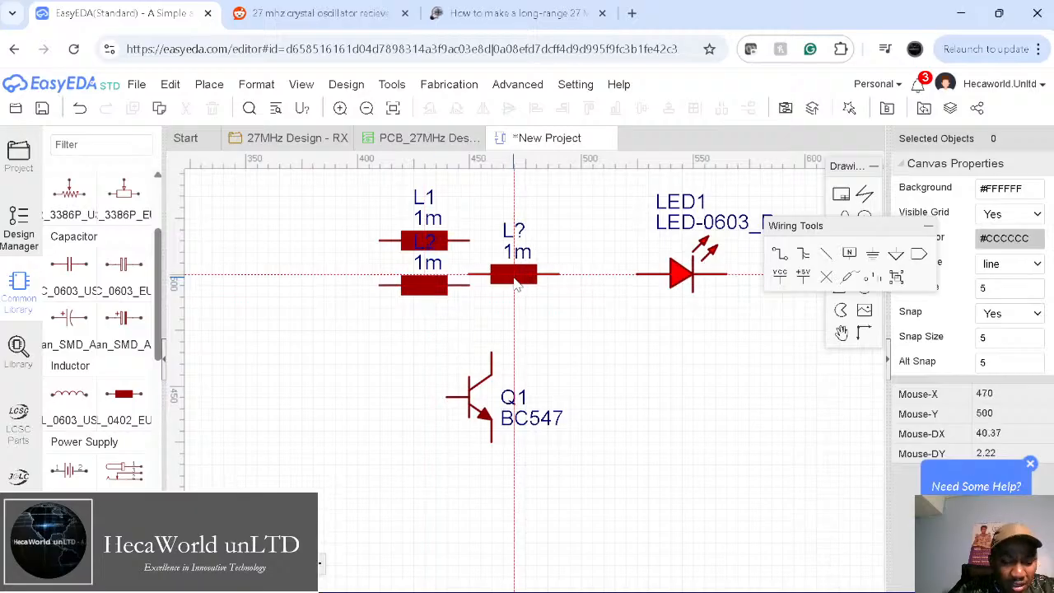
key(Escape)
Step: Delete both inductors L2 and L1 from the schematic
drag(377, 206, 512, 314)
key(Delete)
click(424, 243)
key(Delete)
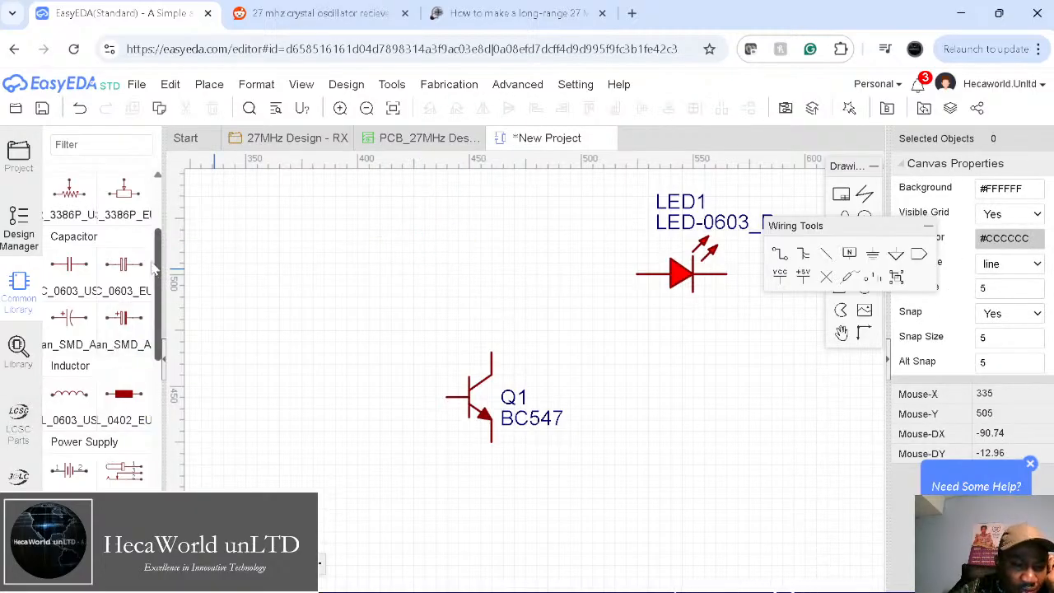
Step: Stack three R_0603_EU 1k resistors R1–R3 left of Q1, then bring up the Reddit reference
scroll(159, 251, up, 3)
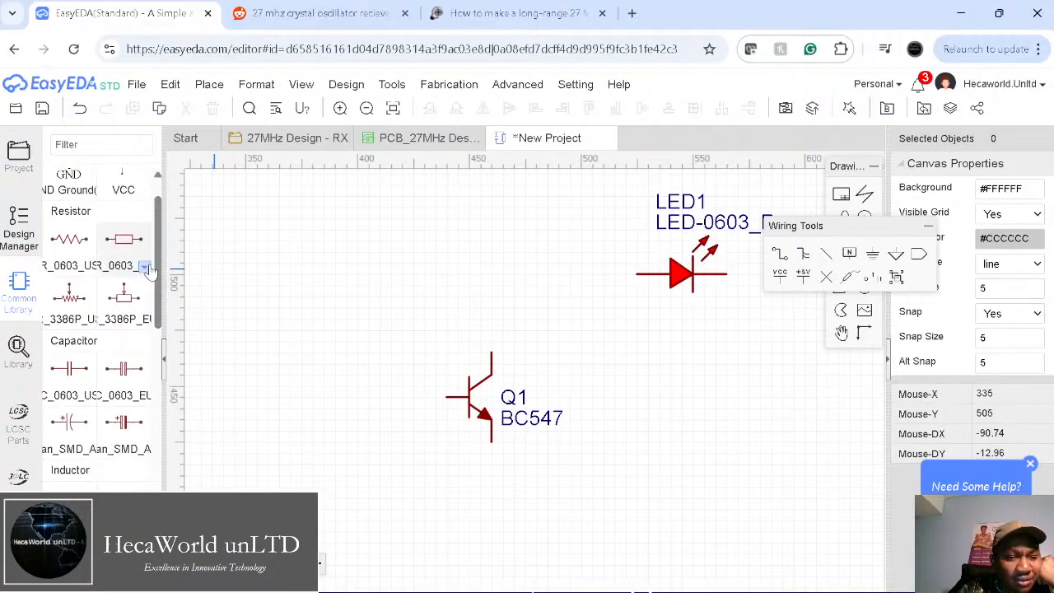
click(145, 268)
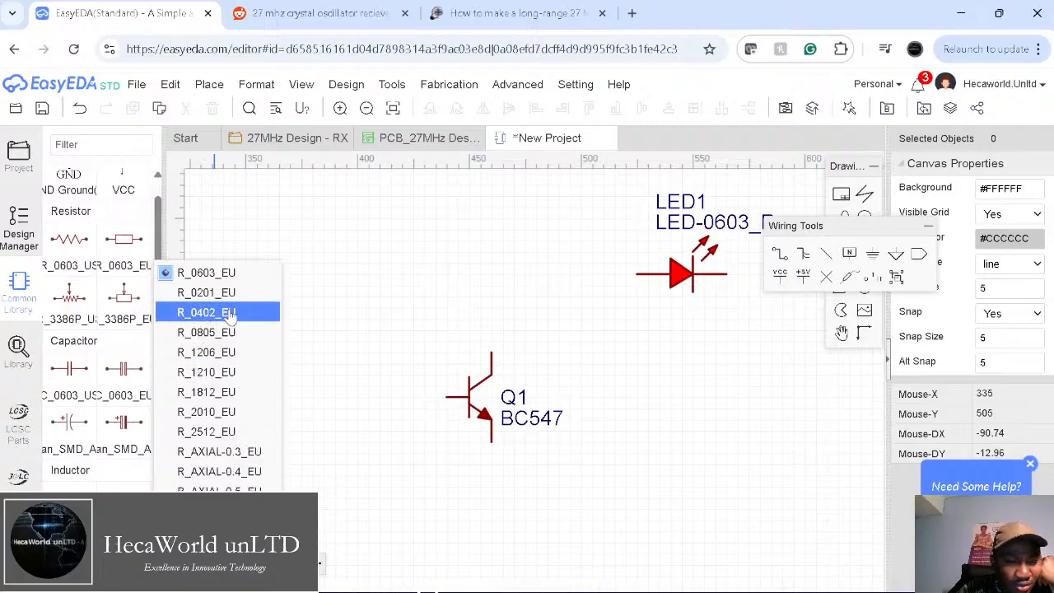
click(206, 272)
click(122, 240)
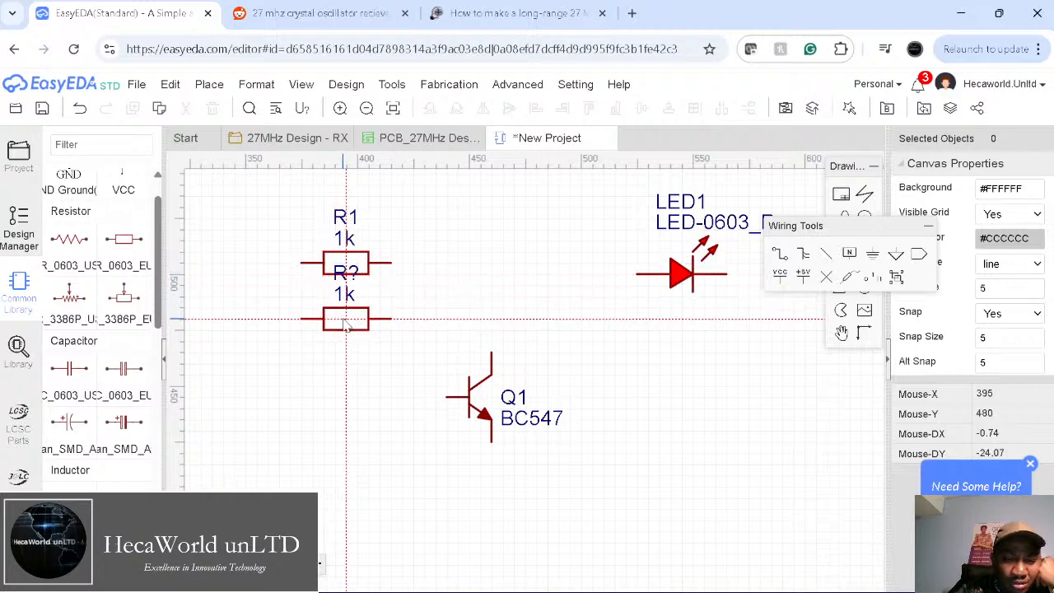
click(346, 321)
click(334, 375)
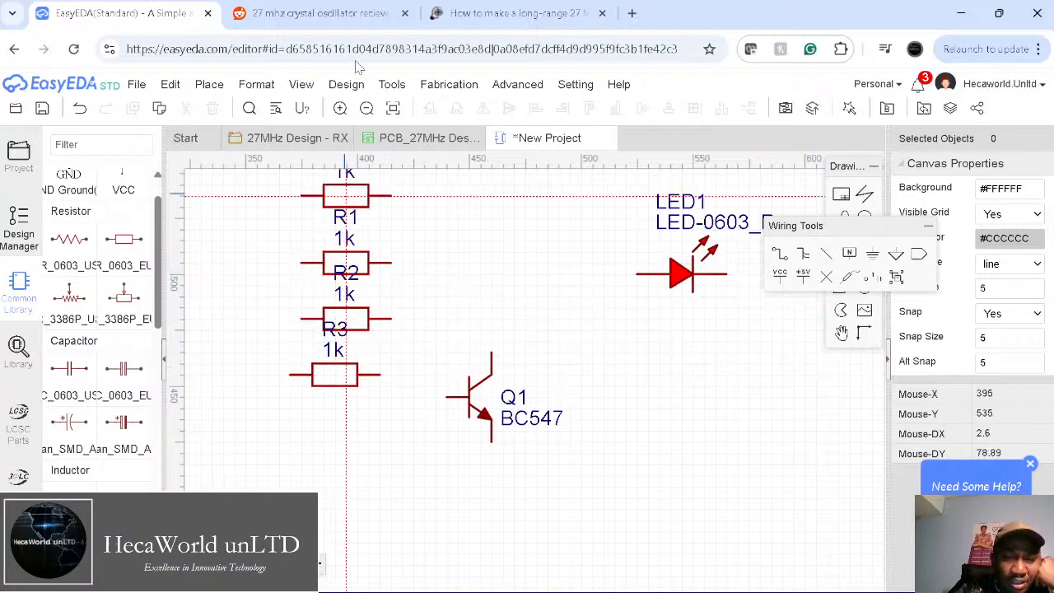
click(348, 12)
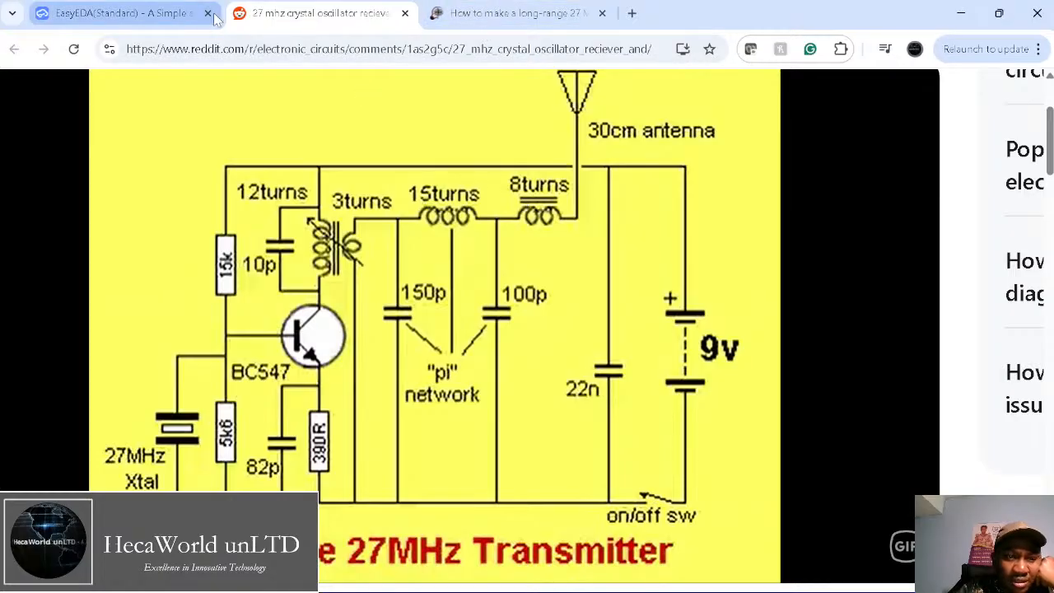
Step: Go back to the EasyEDA schematic after reviewing the Reddit 27MHz diagram
click(162, 23)
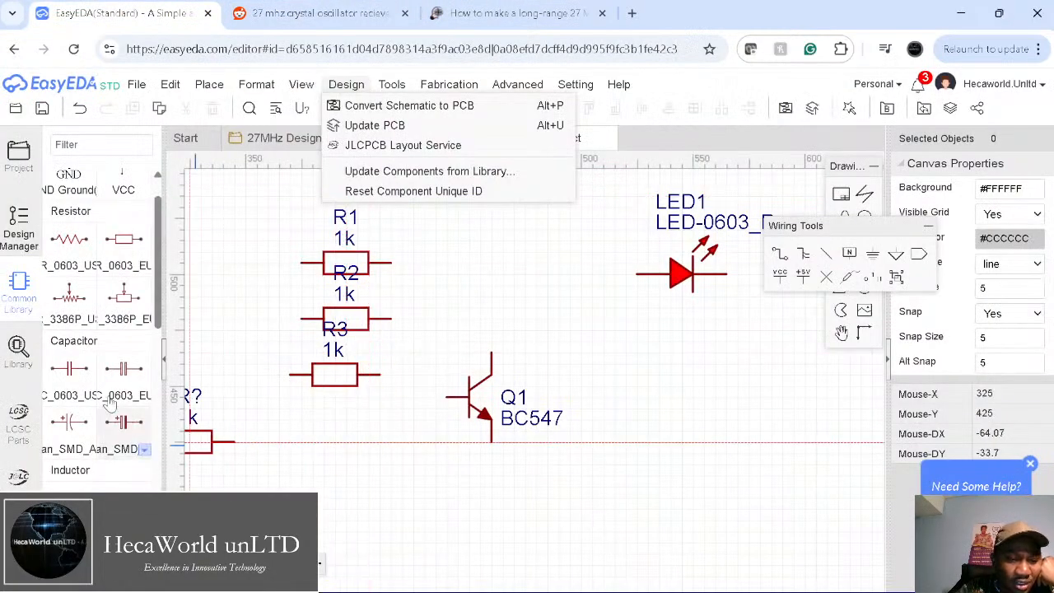
click(69, 267)
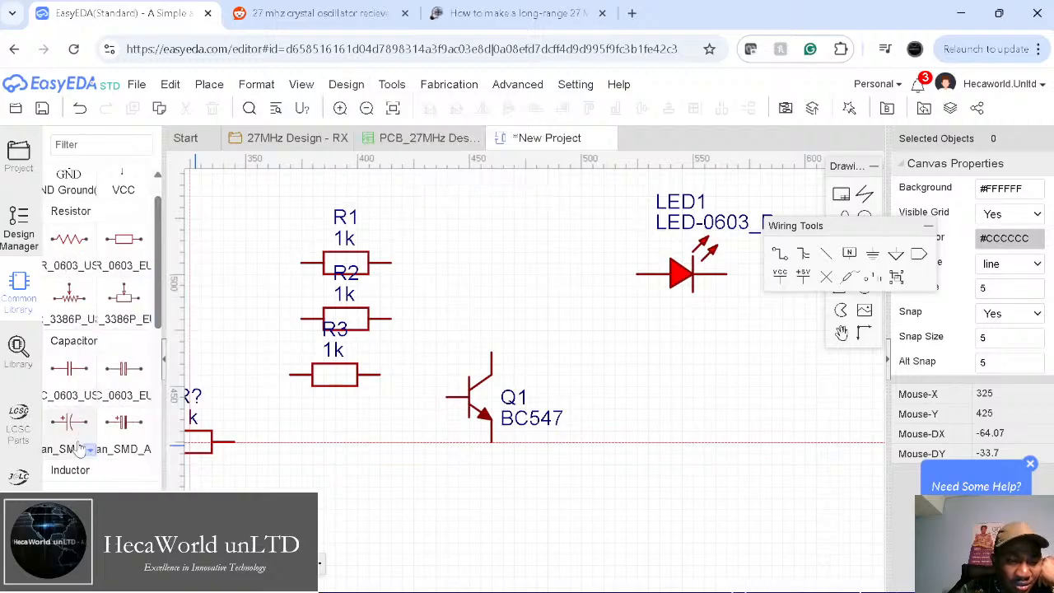
scroll(74, 461, down, 2)
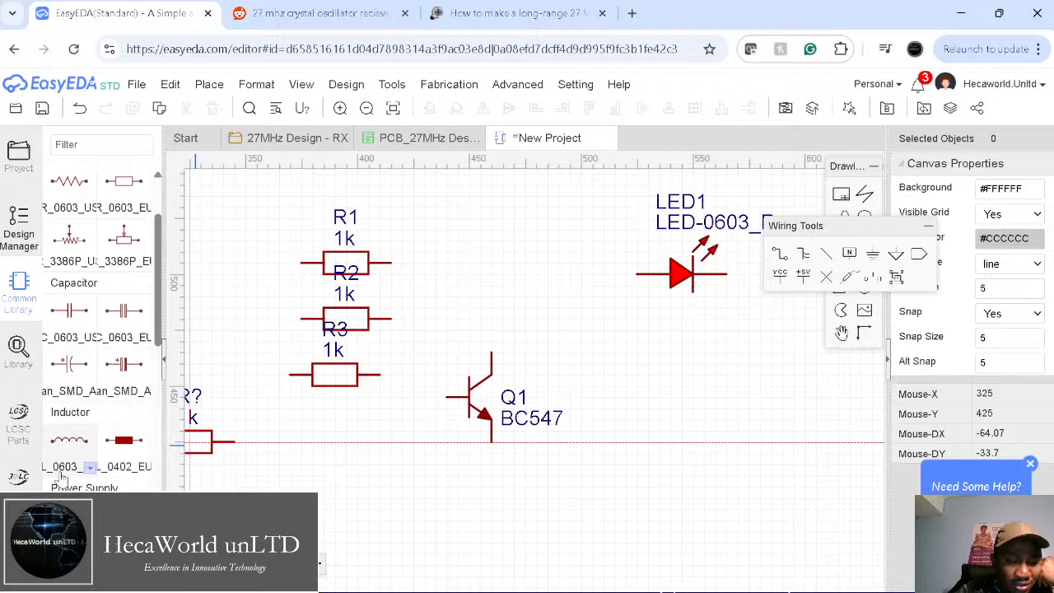
click(92, 467)
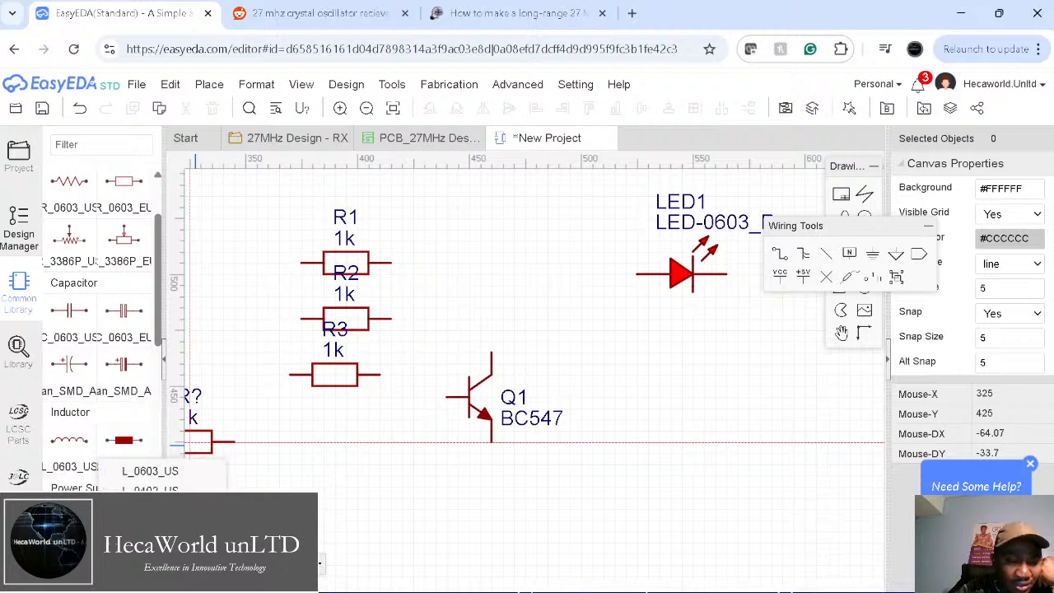
click(156, 473)
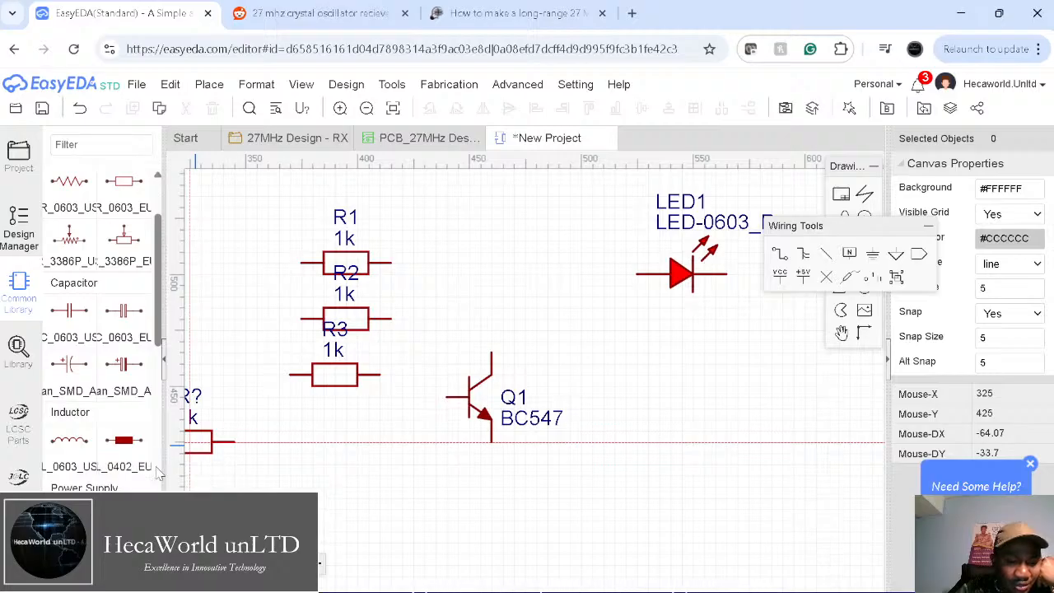
click(66, 446)
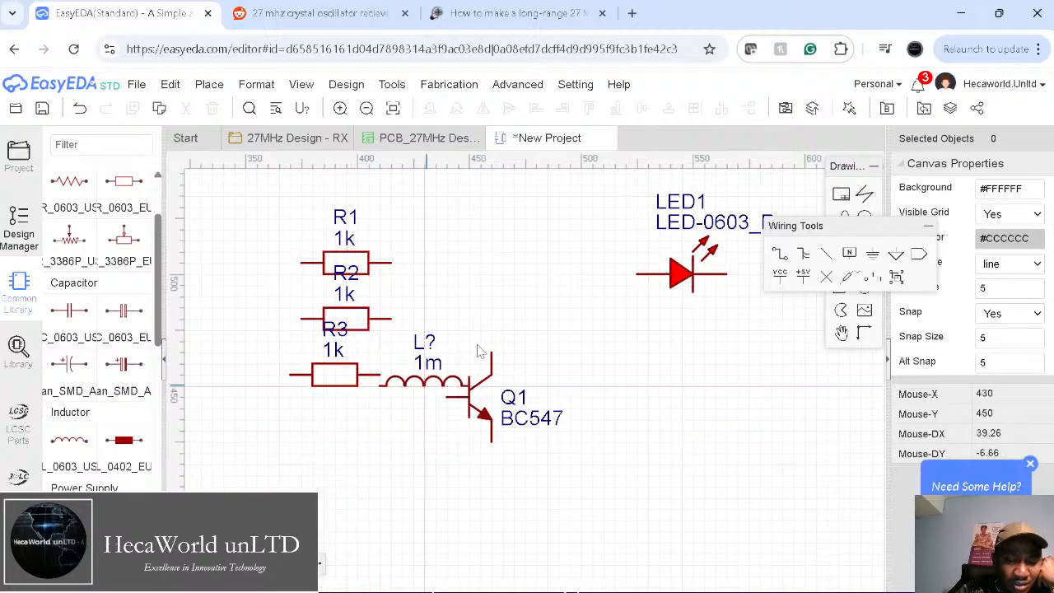
click(536, 283)
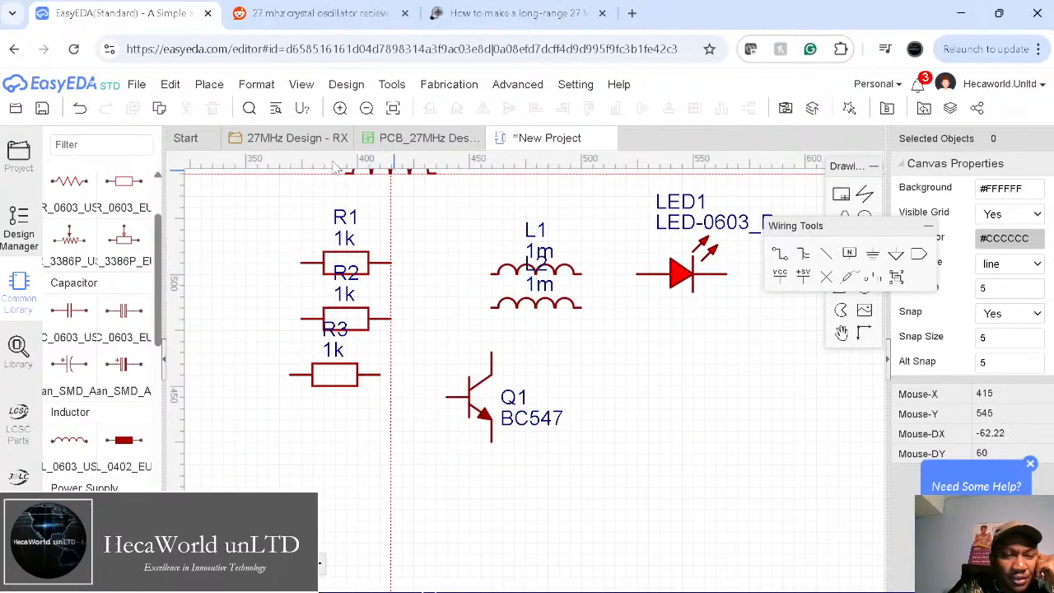
click(283, 14)
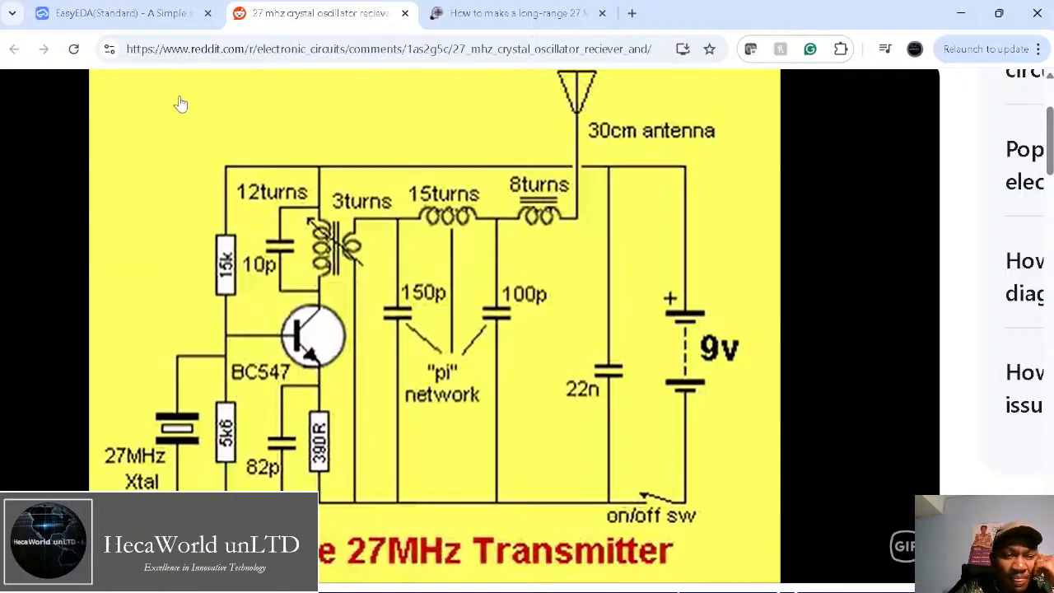
click(154, 13)
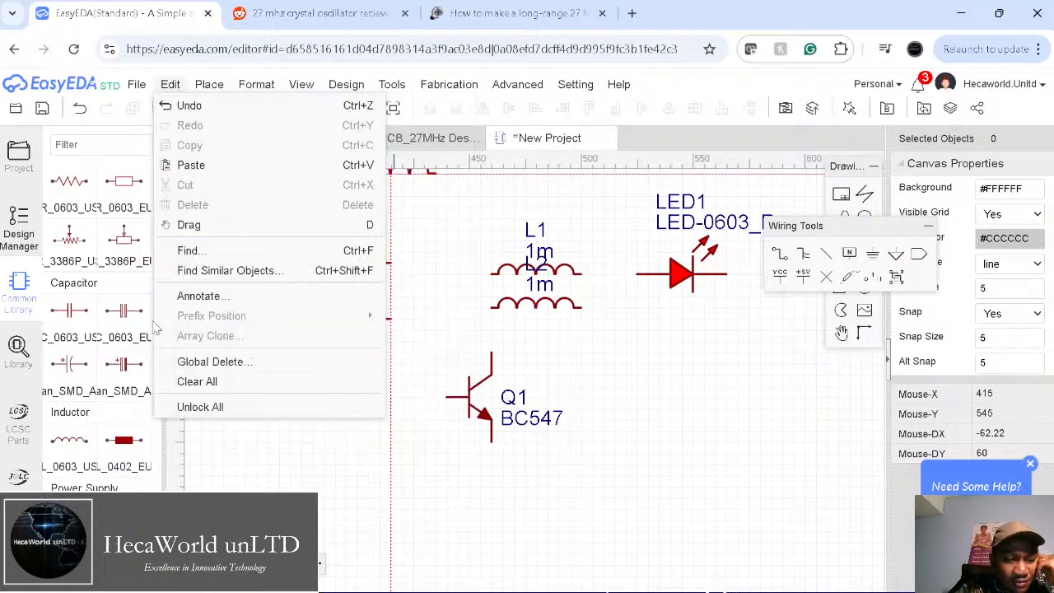
Step: Choose the C_0603_EU 0.1u capacitor and place C1 and C2 below the resistors
click(145, 393)
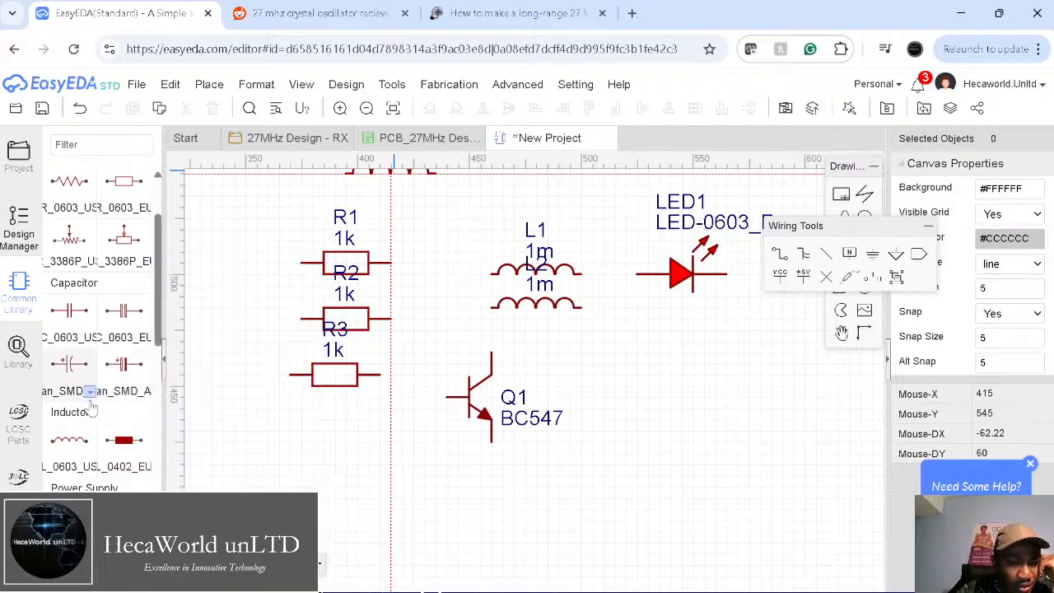
click(145, 339)
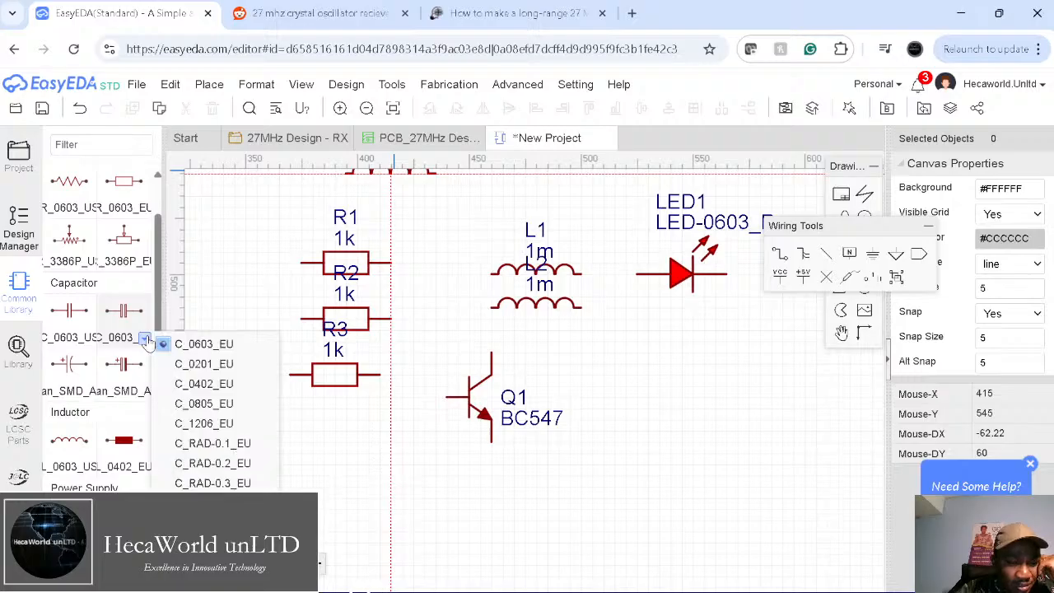
click(205, 346)
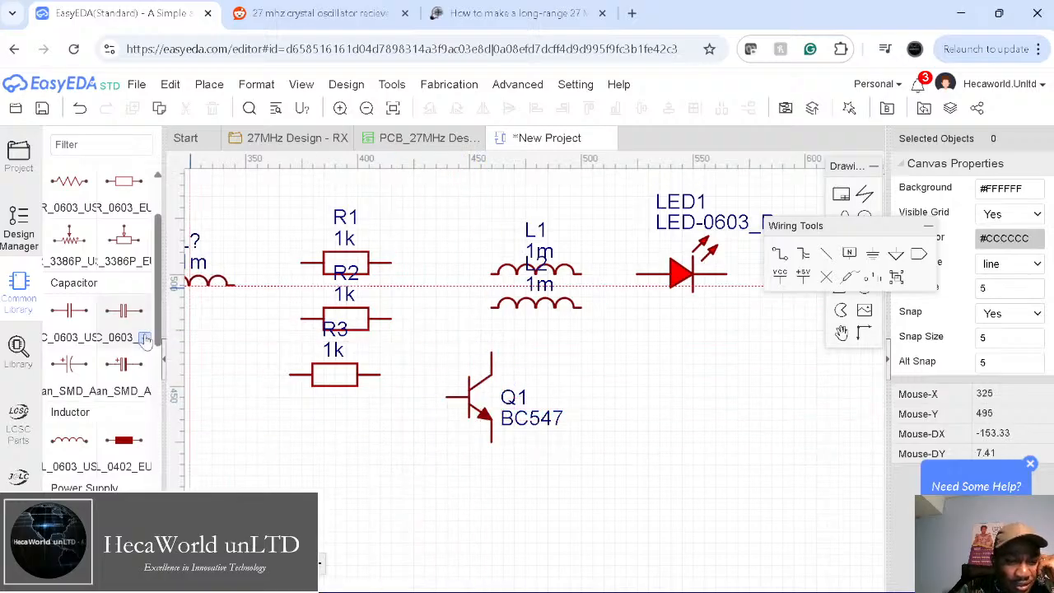
click(145, 339)
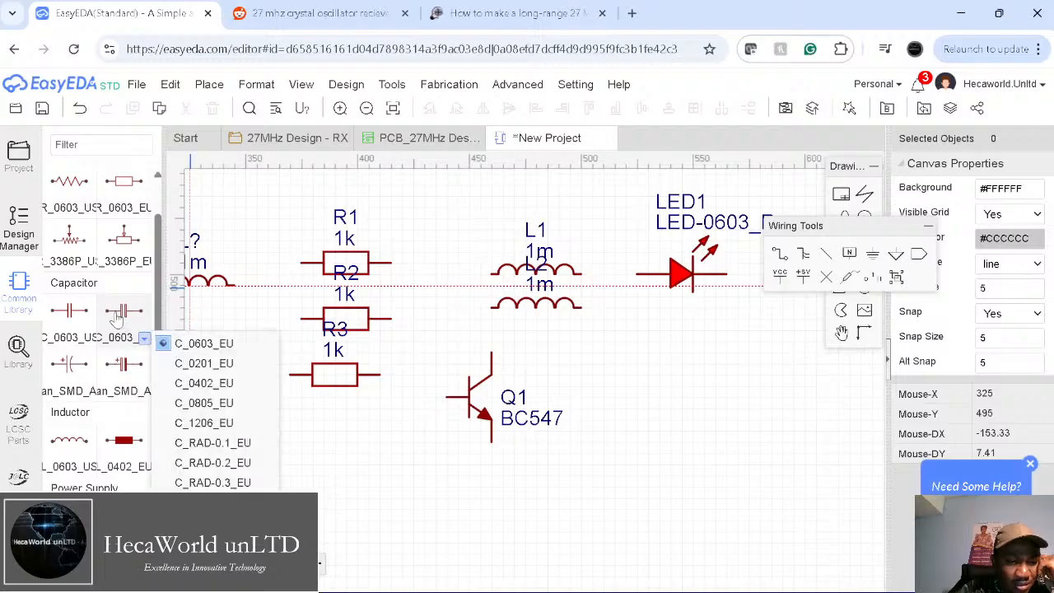
click(119, 317)
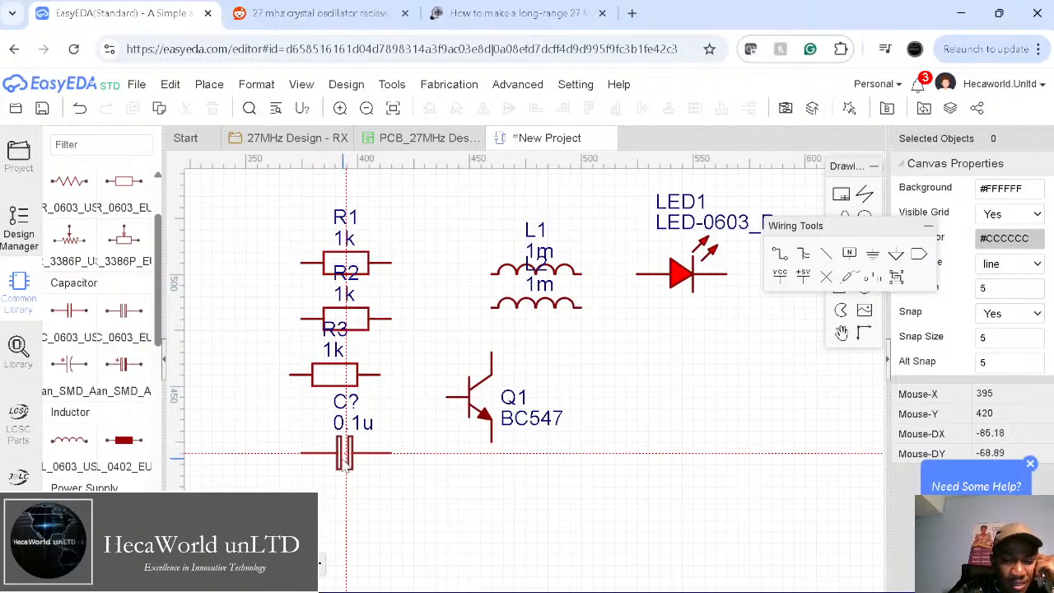
click(334, 465)
click(335, 516)
Step: Place 0.1u capacitors C3, C4 and C5 along the bottom row
click(401, 521)
click(478, 521)
click(568, 520)
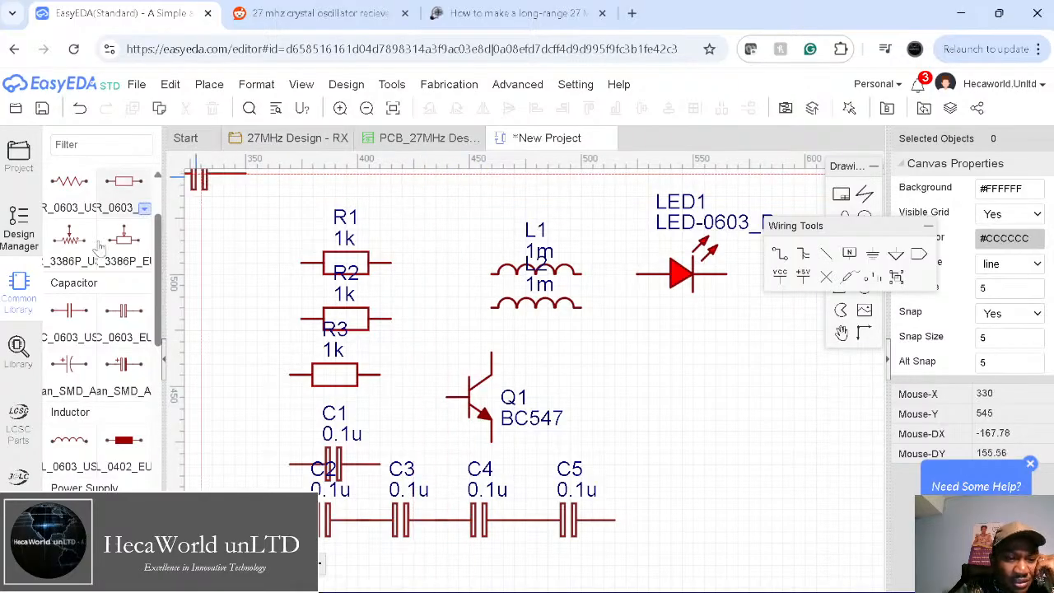
scroll(114, 383, down, 3)
scroll(113, 384, down, 3)
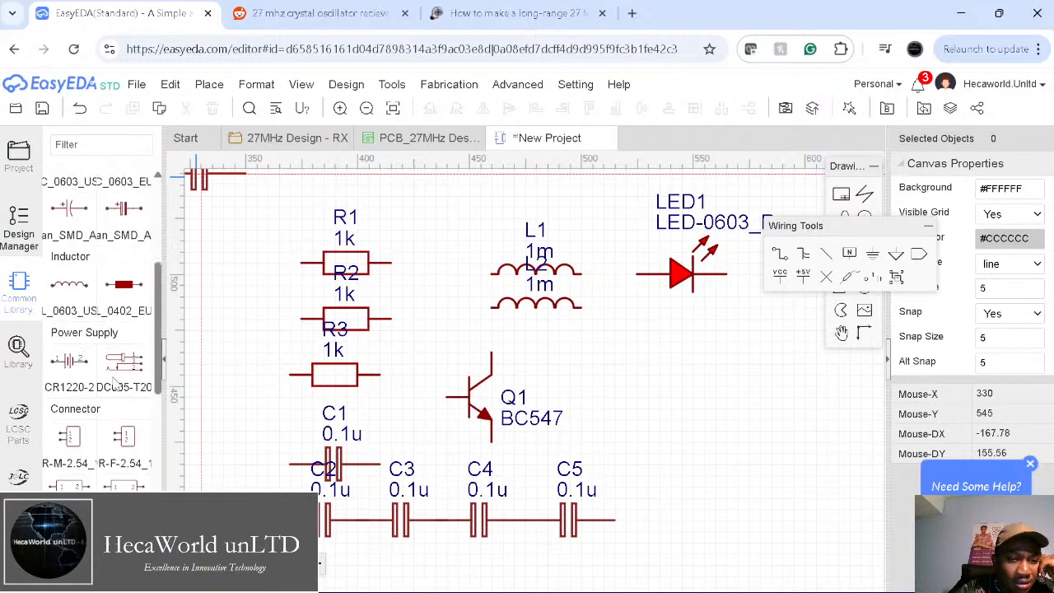
scroll(115, 384, up, 2)
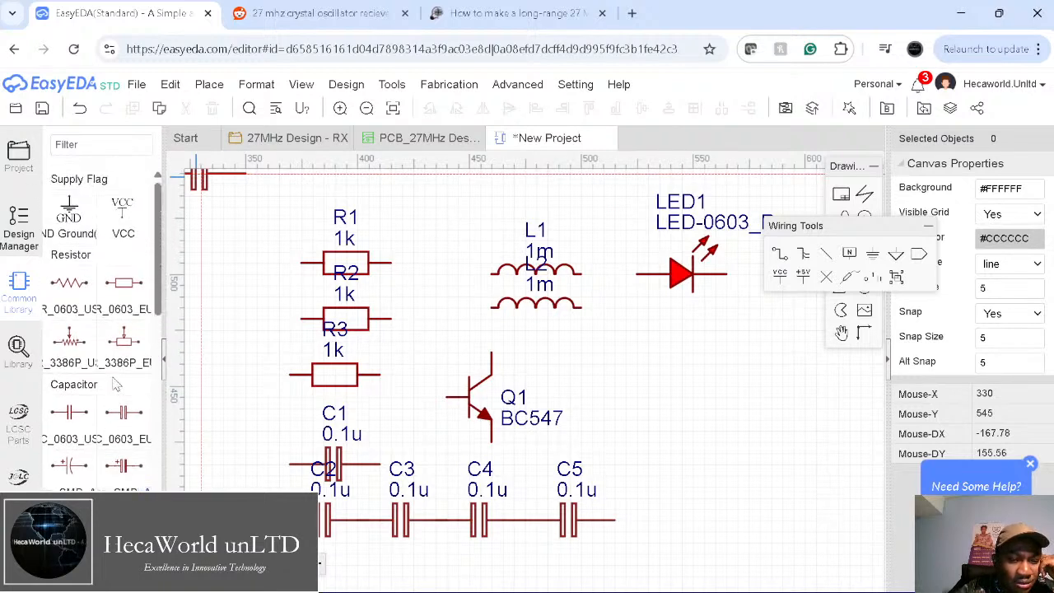
scroll(116, 383, down, 3)
scroll(115, 384, down, 5)
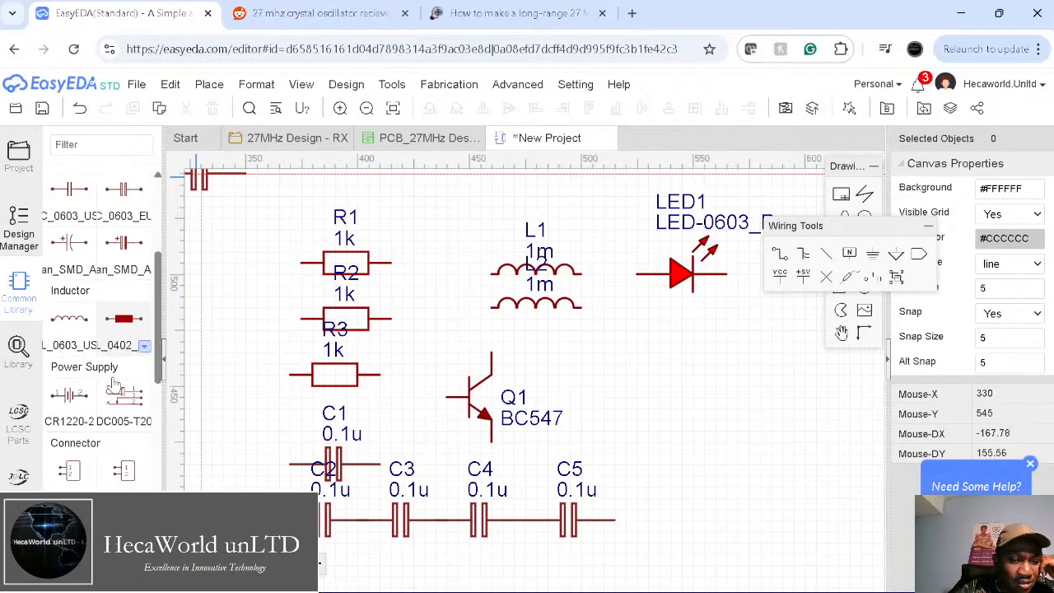
scroll(116, 384, down, 5)
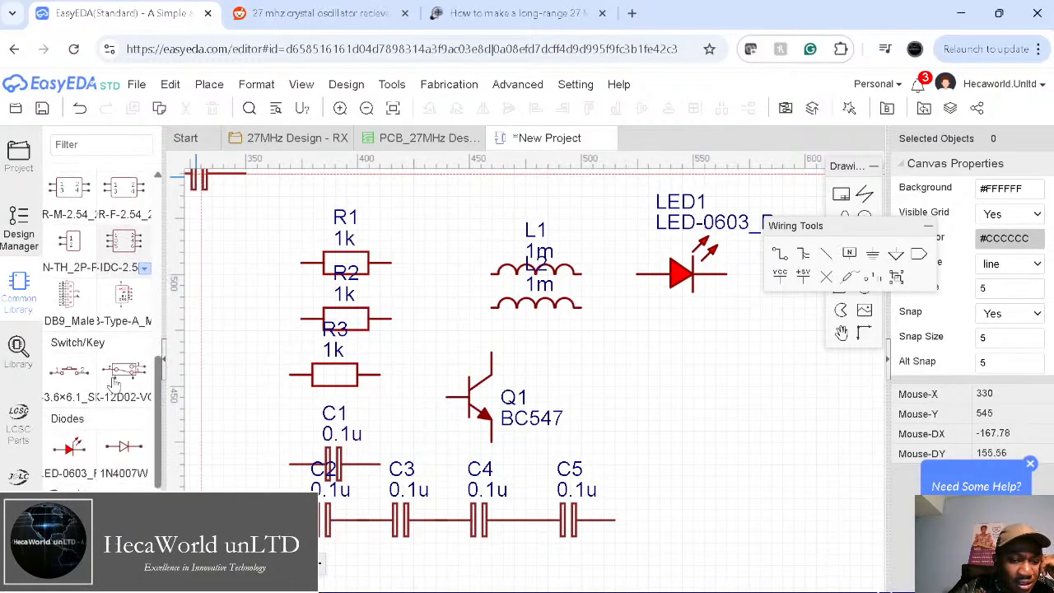
scroll(116, 380, down, 2)
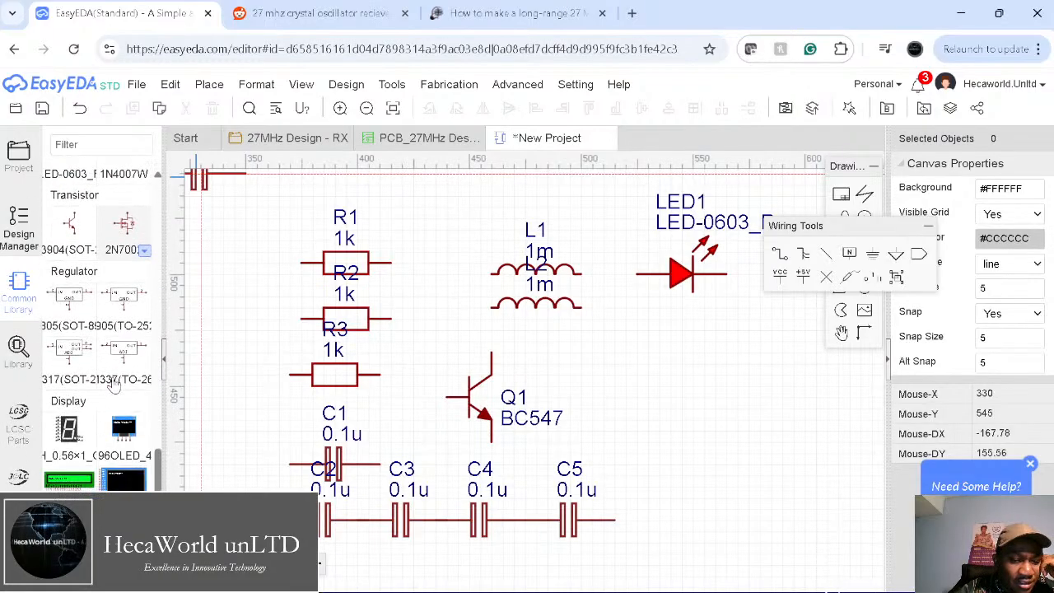
Step: Search the online Library for '27mhz crystal'
click(20, 350)
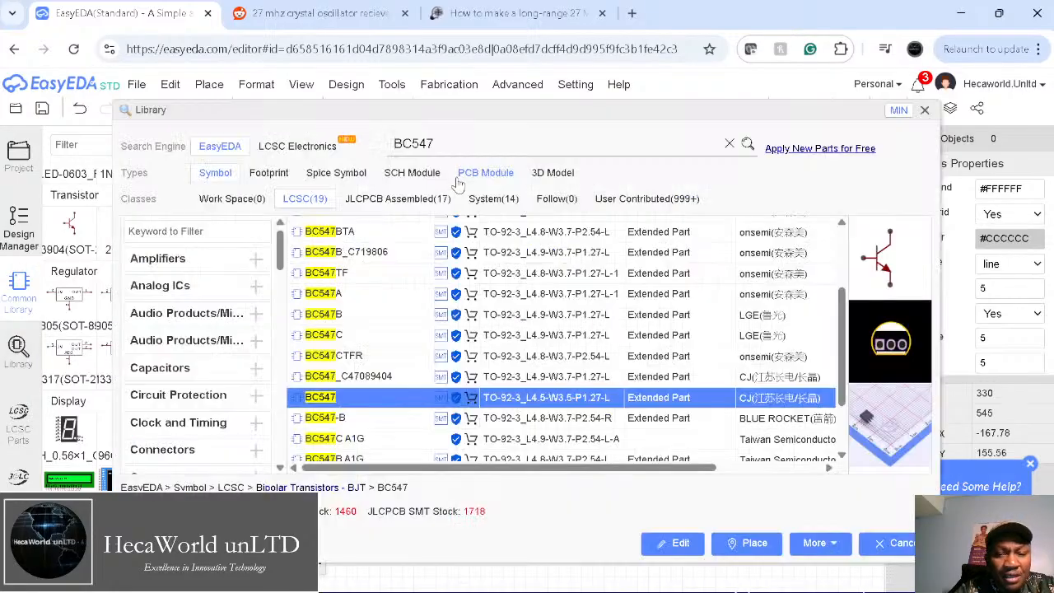
double_click(429, 147)
text(27mhz crystal)
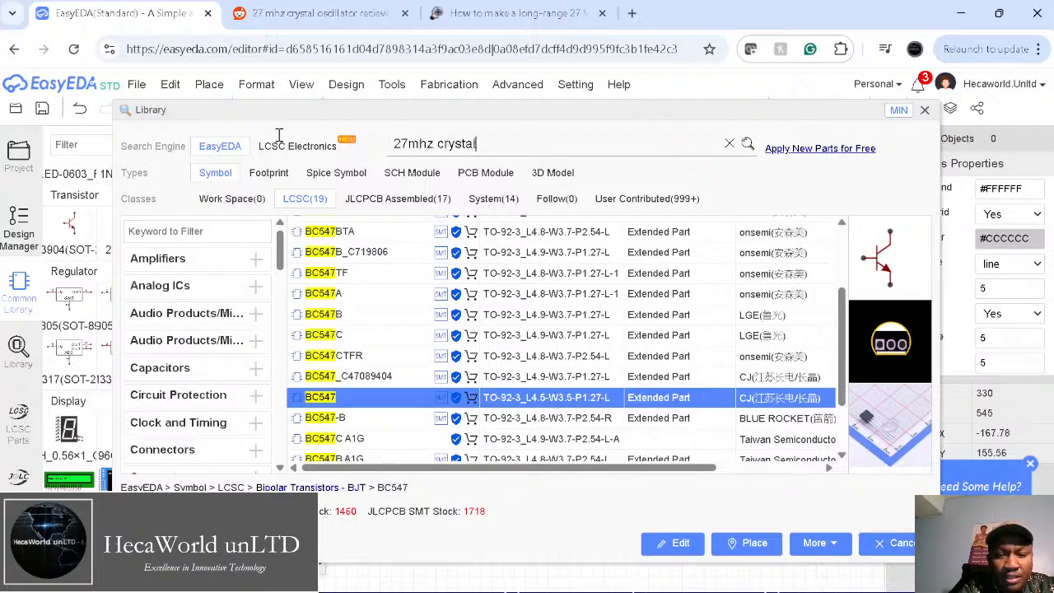
key(Return)
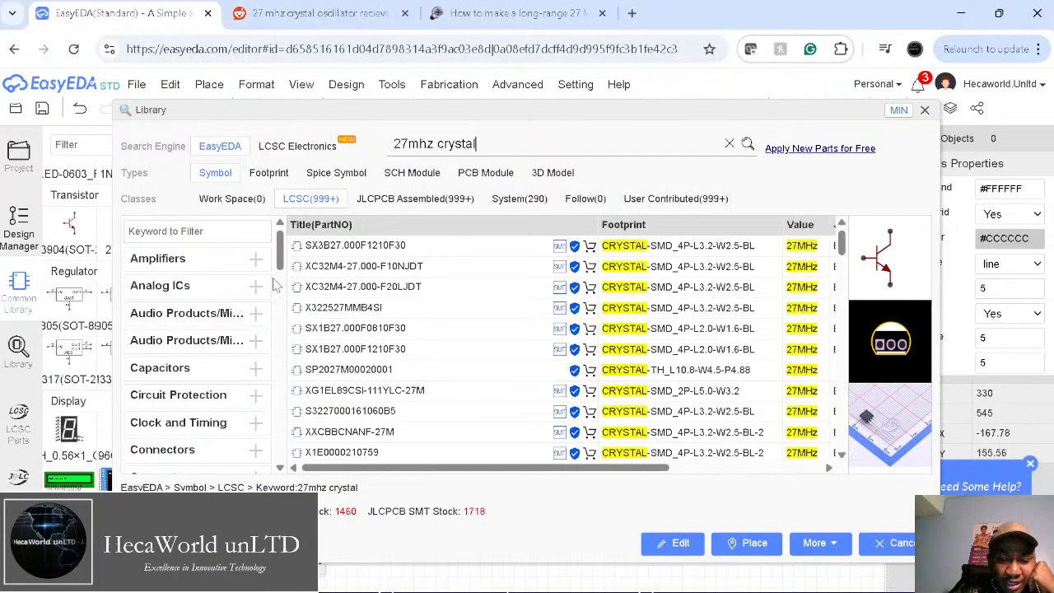
Step: Pick the through-hole SP2027M00020001 crystal and bring it onto the sheet rotated vertical
click(374, 245)
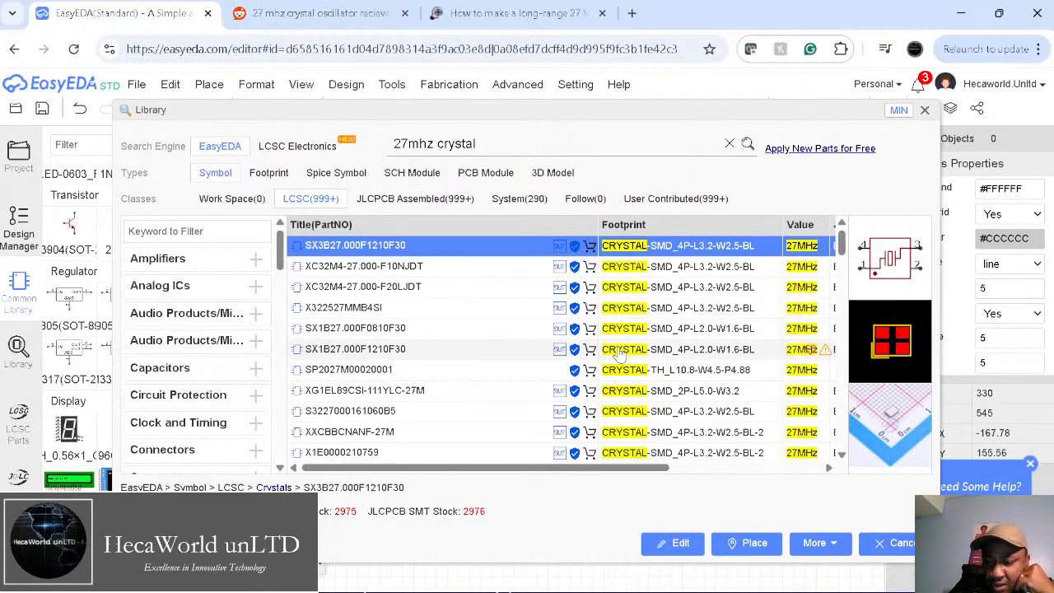
click(354, 266)
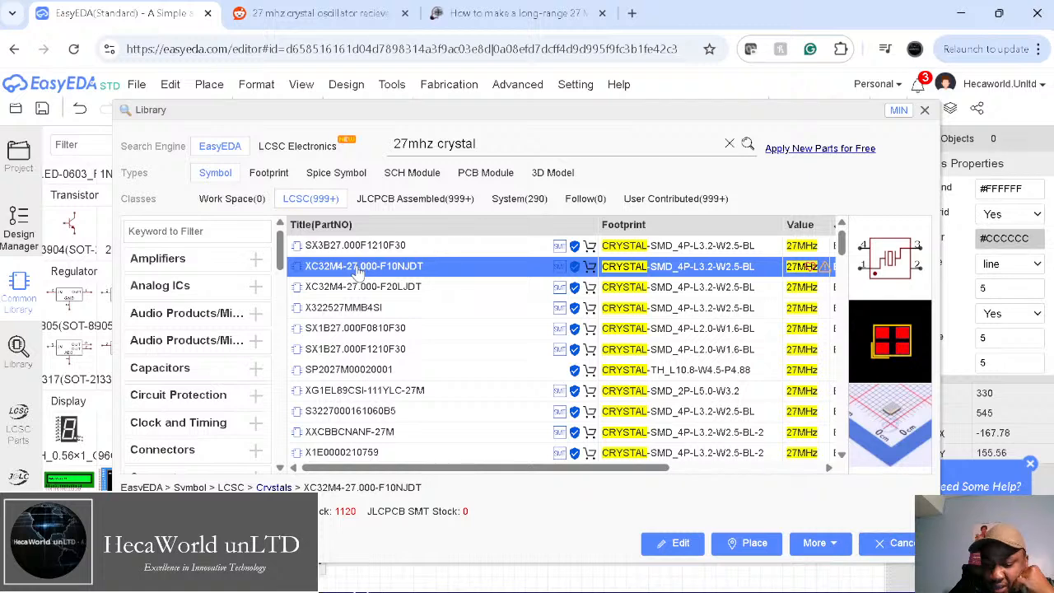
key(Down)
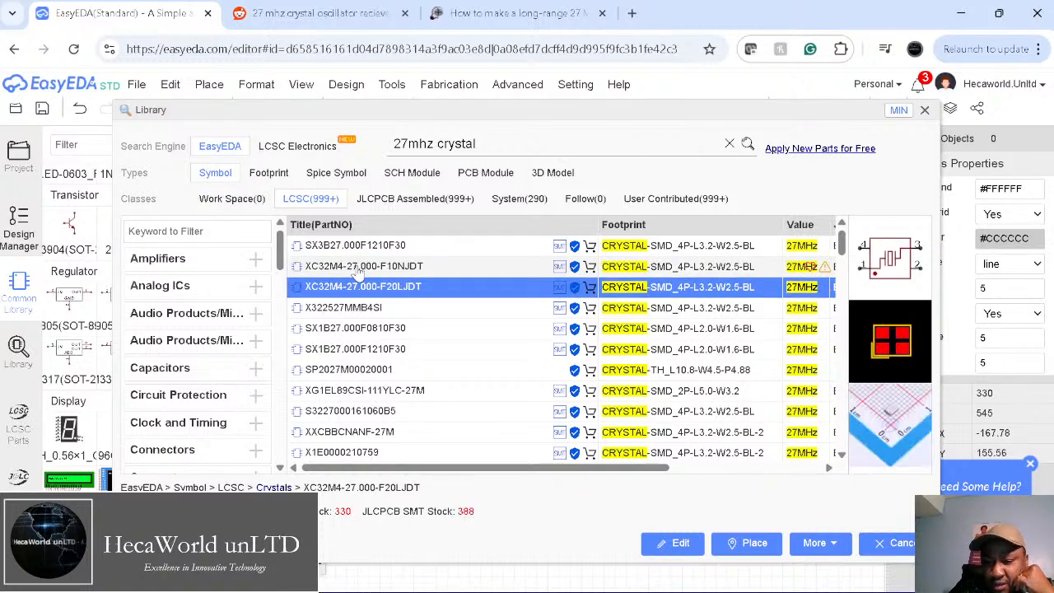
key(Down)
key(Down)
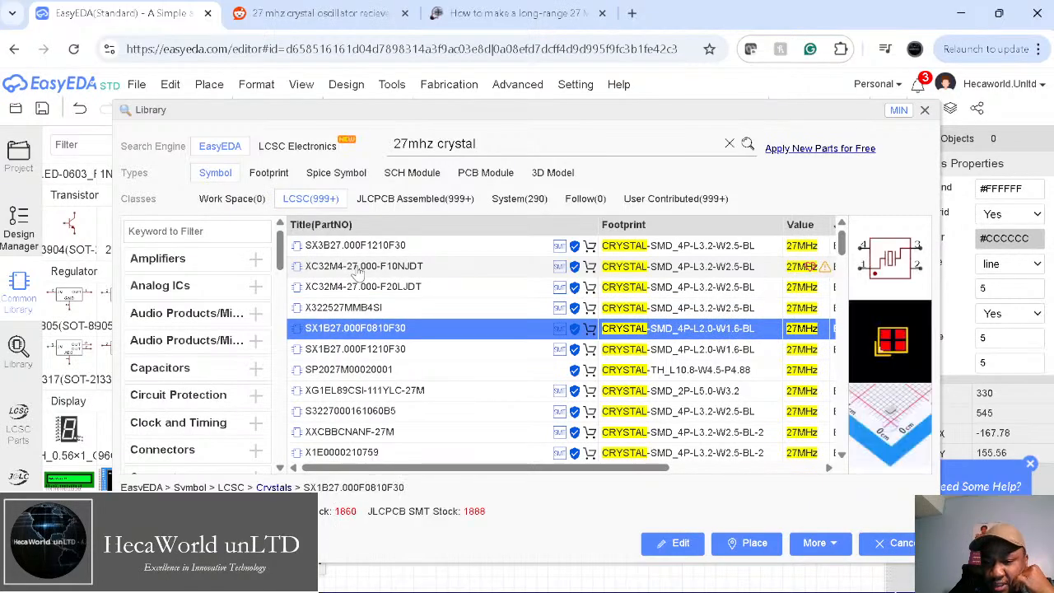
key(Down)
key(Down)
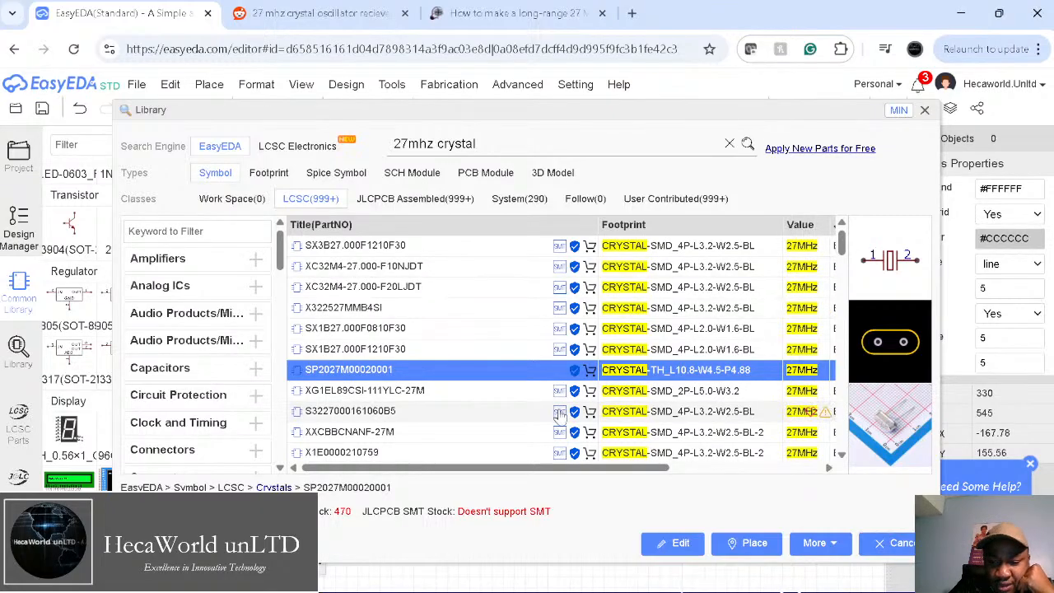
click(746, 542)
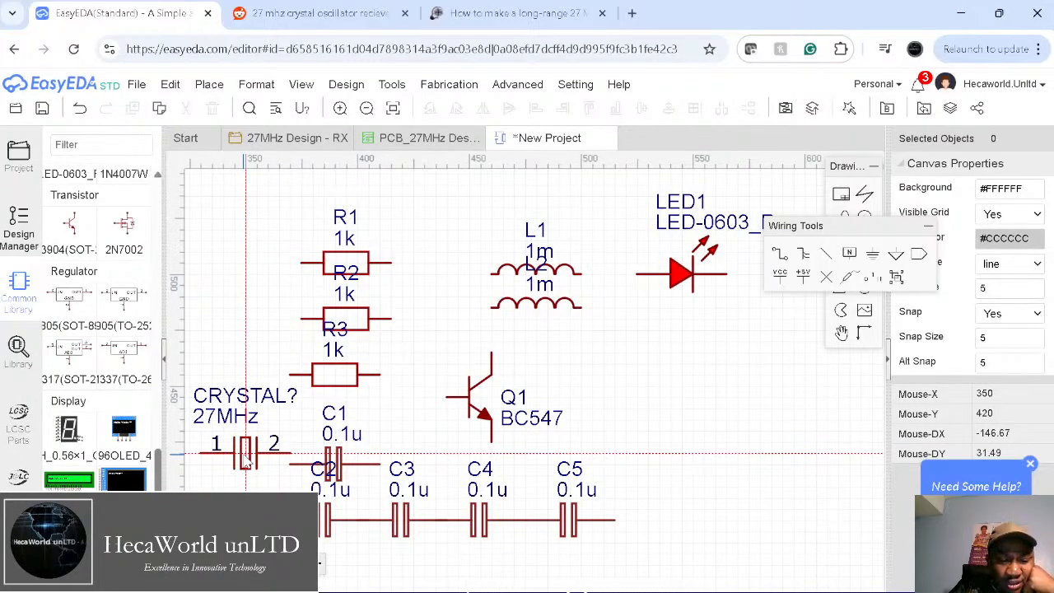
key(space)
key(space)
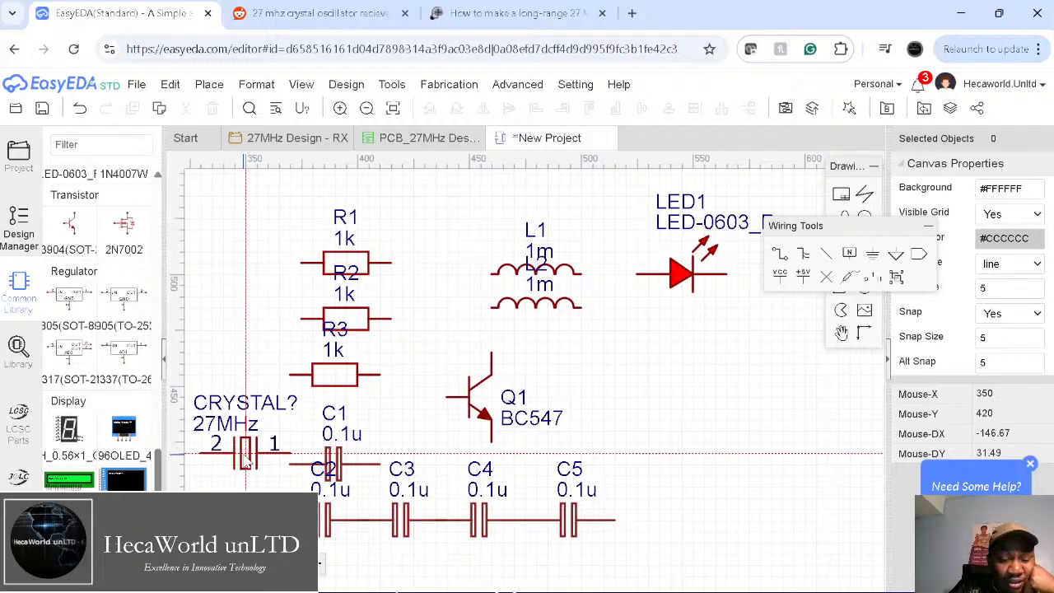
key(space)
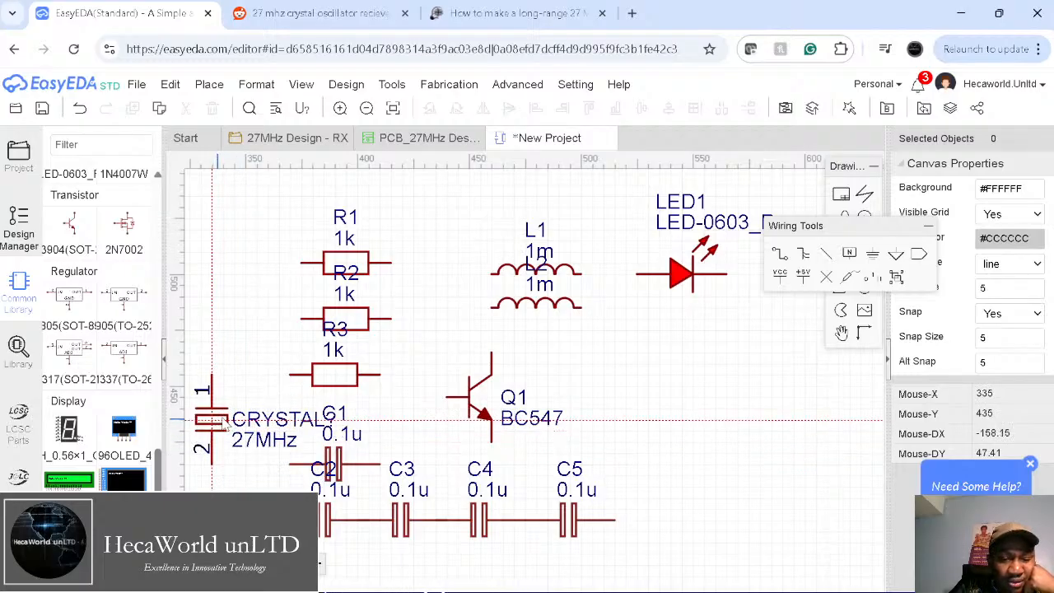
Step: Drop the crystal as CRYSTAL1, then add a vertical copy of R1 as R4 on the right
click(247, 409)
key(Escape)
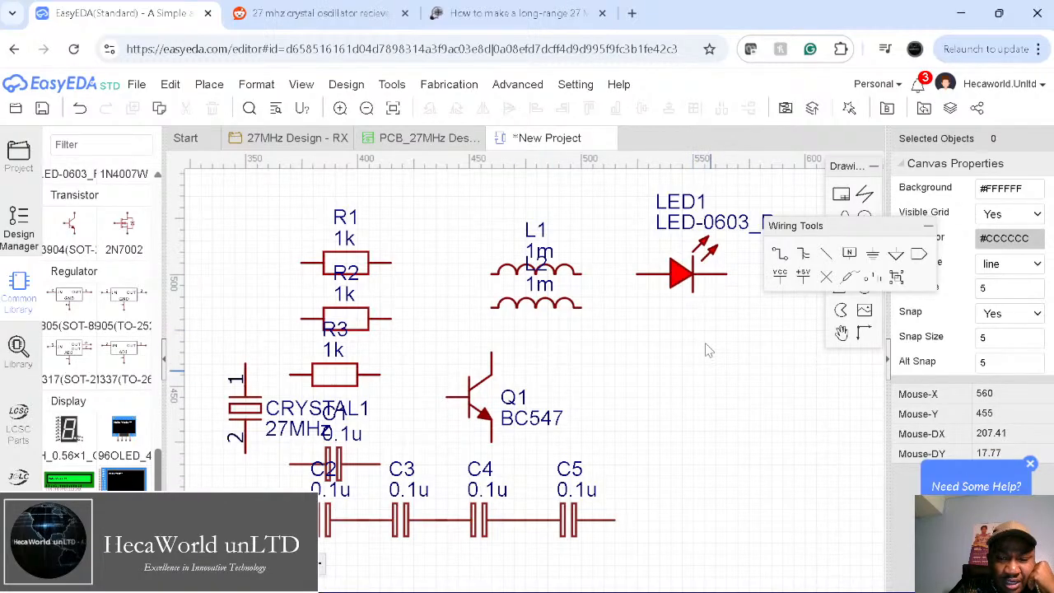
click(359, 262)
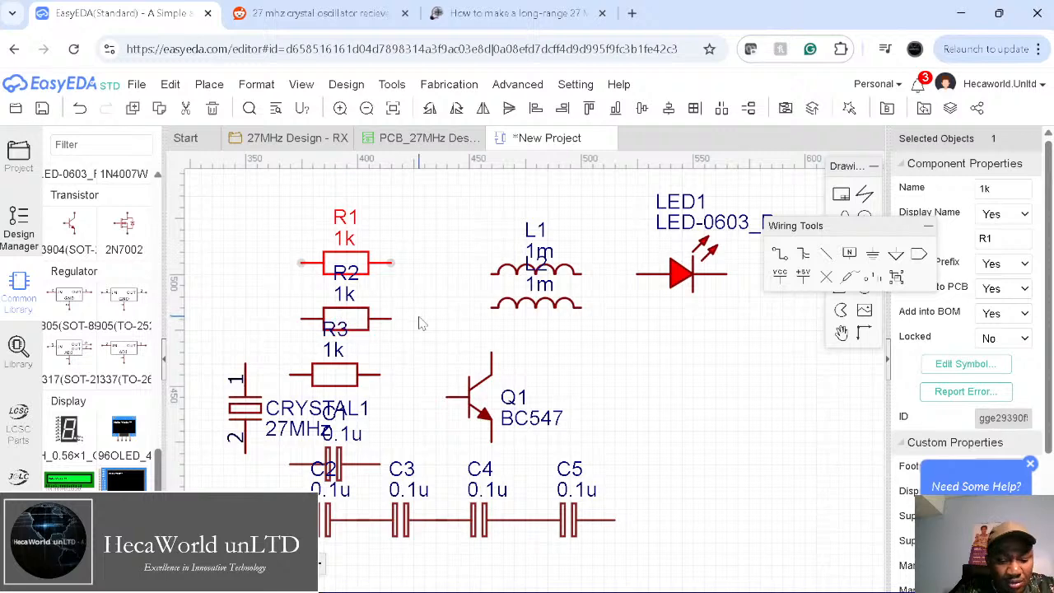
key(ctrl+c)
key(ctrl+v)
click(715, 396)
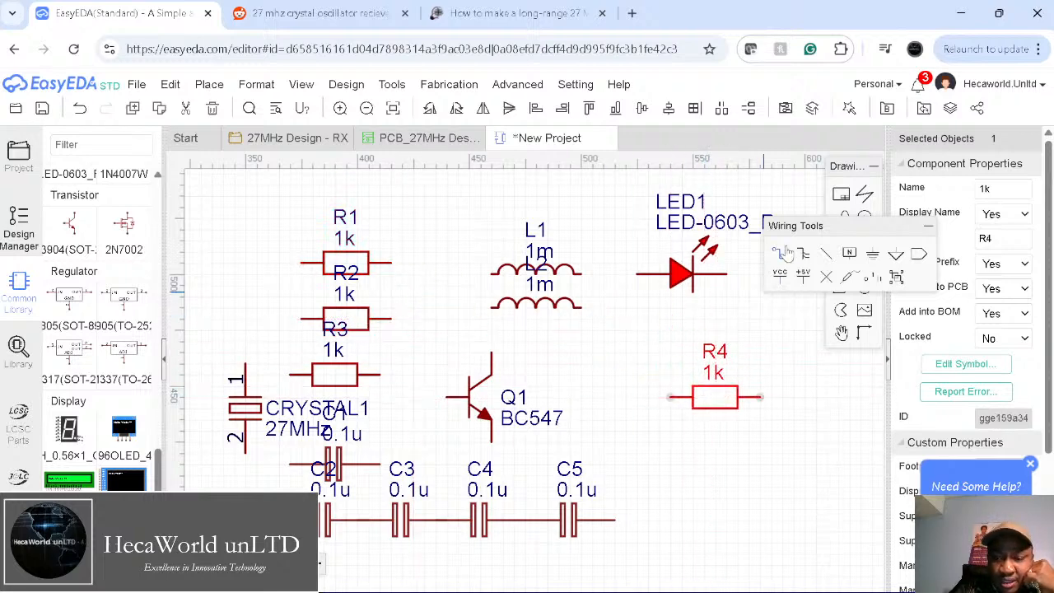
scroll(623, 382, down, 5)
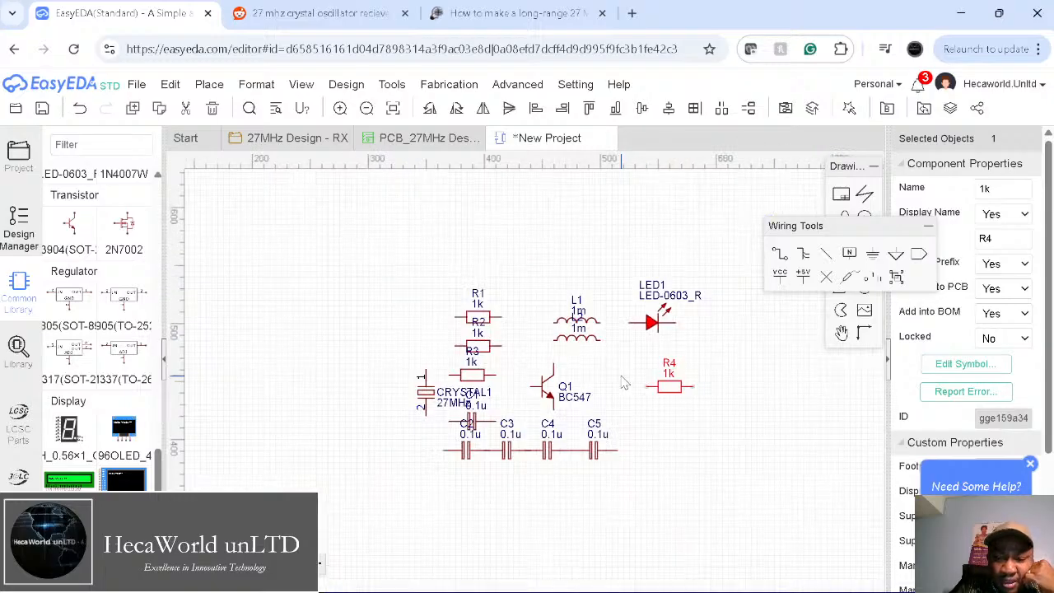
scroll(623, 383, up, 2)
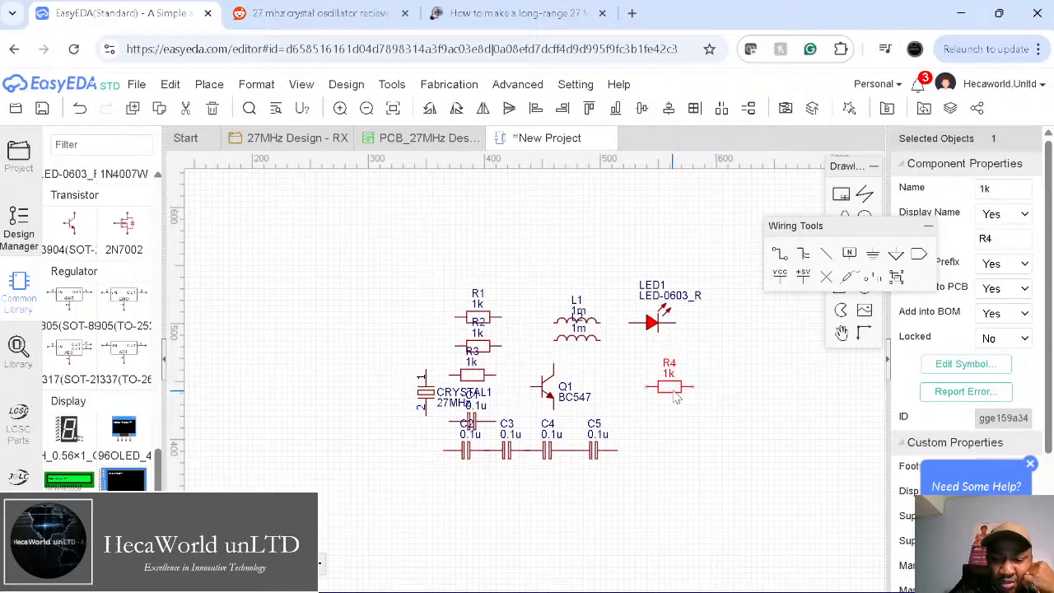
key(space)
drag(677, 397, 706, 282)
Step: Rotate LED1 vertical and move it just below R4
click(650, 324)
key(space)
key(space)
key(space)
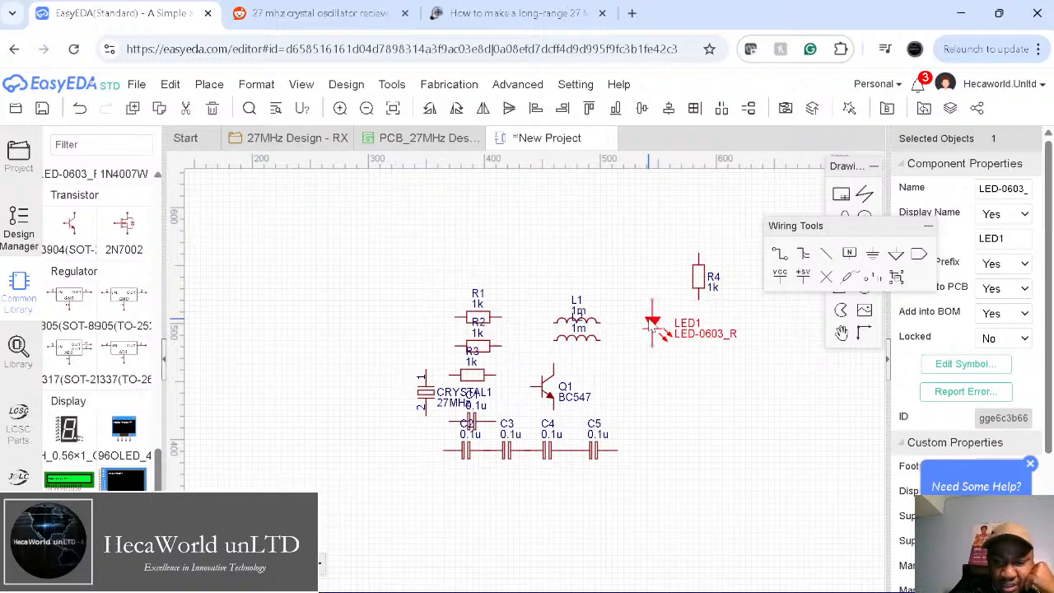
drag(652, 328, 698, 339)
click(727, 457)
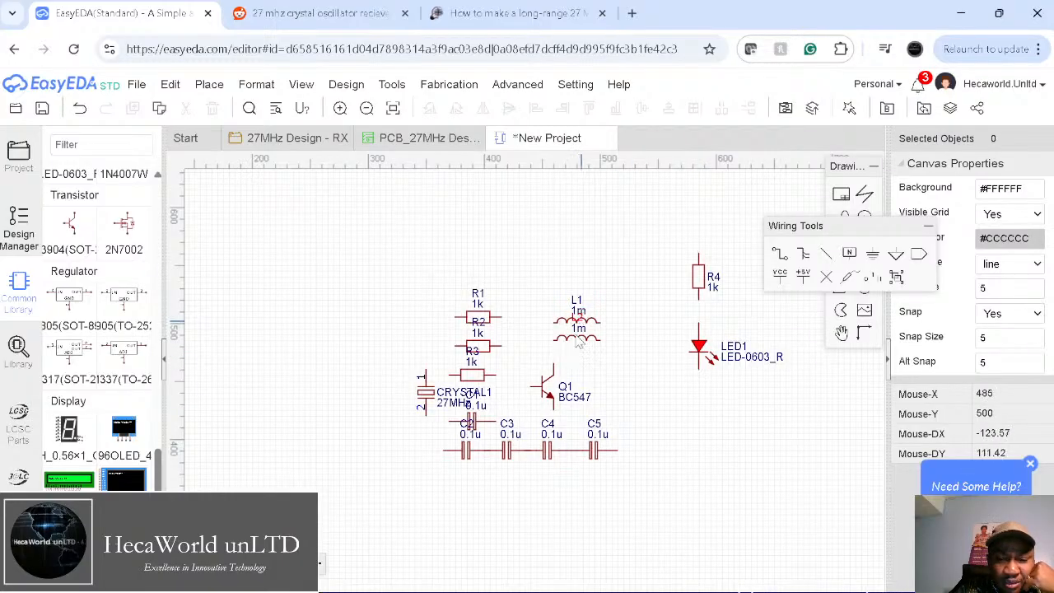
Step: Move L1 to the top, L2 beneath it, and shift Q1 up and right
drag(579, 313, 624, 220)
key(ctrl+z)
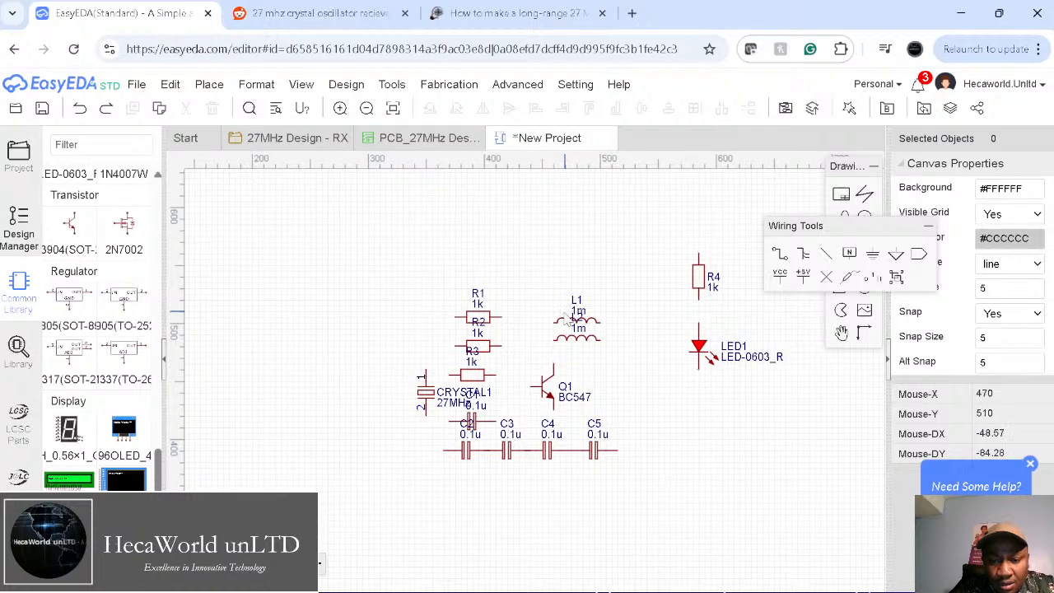
drag(563, 320, 597, 221)
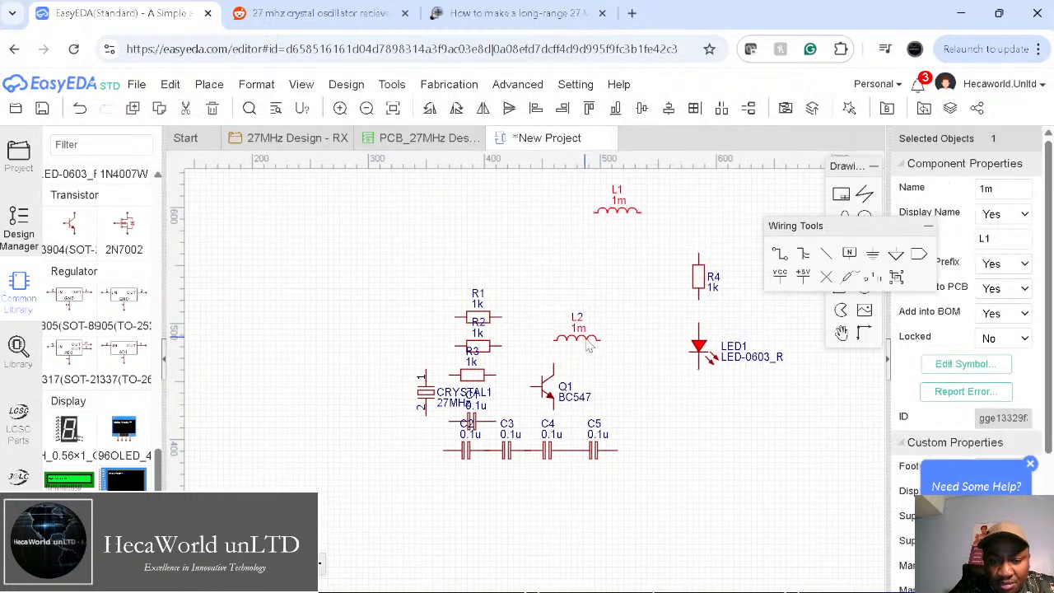
drag(593, 340, 648, 259)
drag(547, 387, 565, 337)
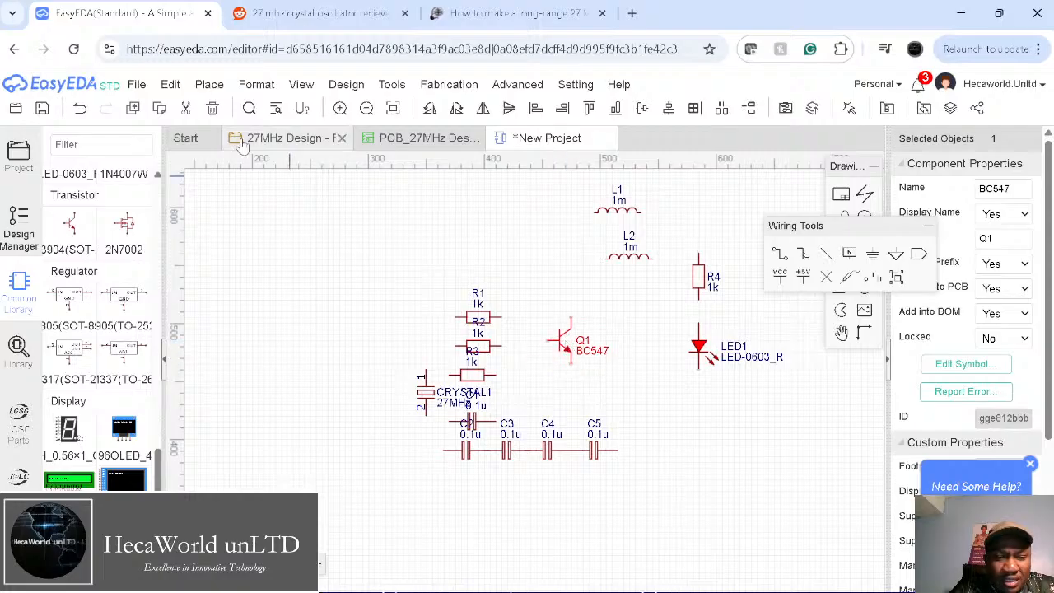
Step: Check the RX design, Reddit reference and PCB_27MHz layout, then return to New Project
click(280, 137)
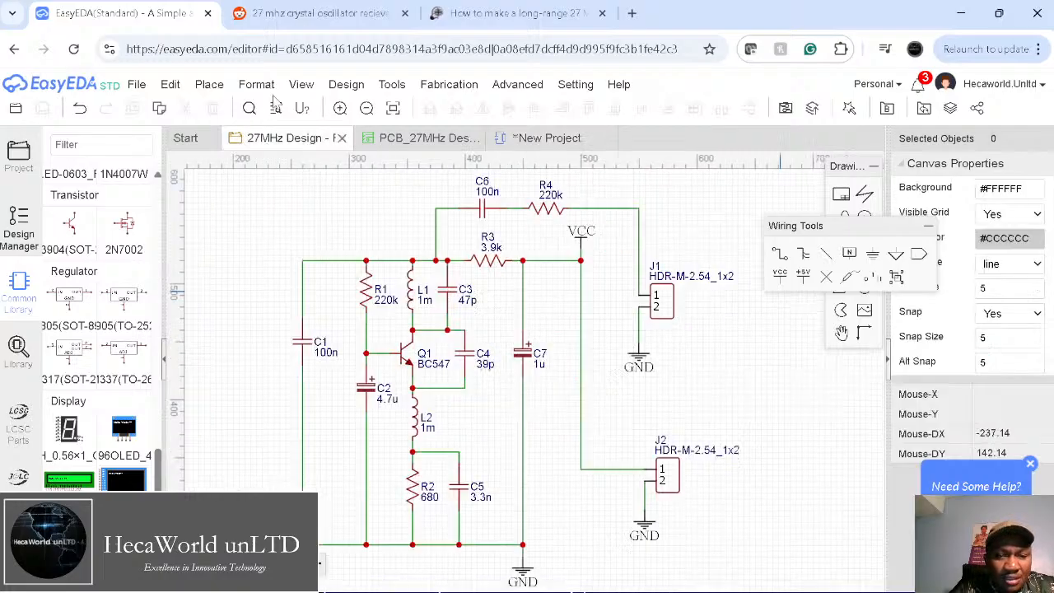
click(290, 14)
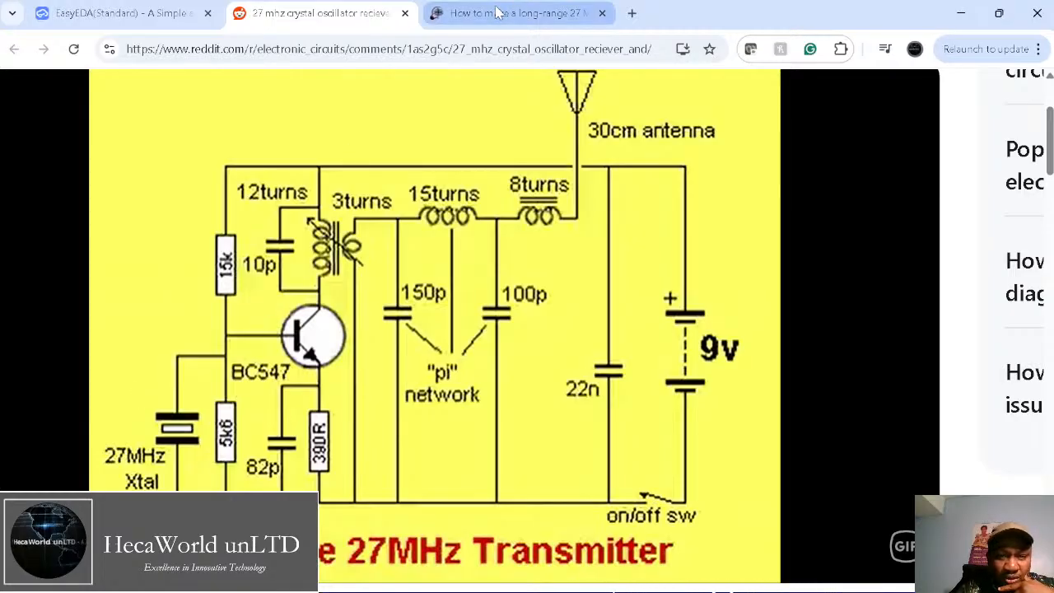
click(124, 13)
click(449, 84)
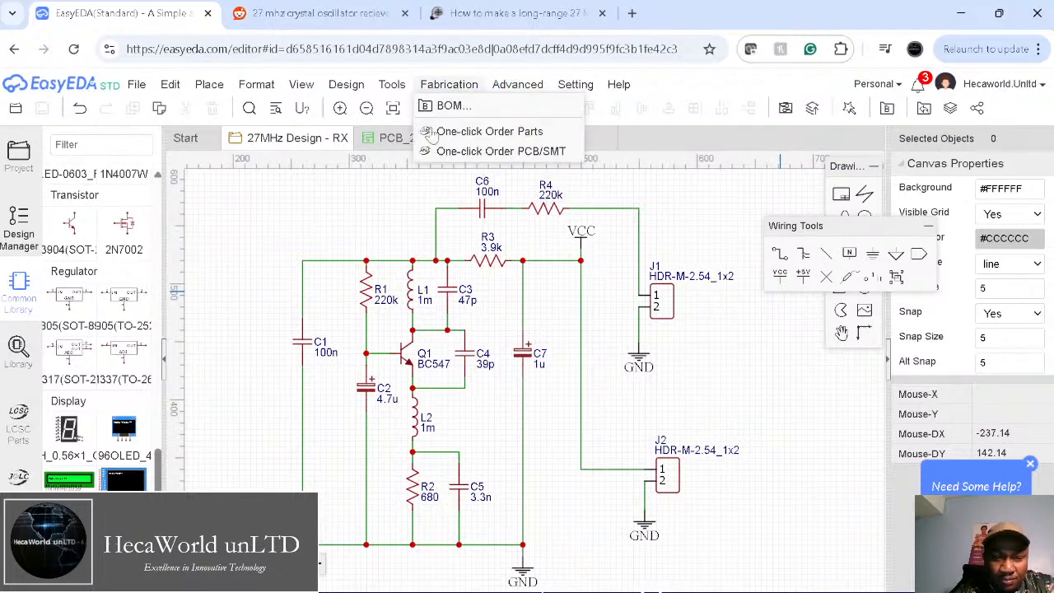
click(422, 138)
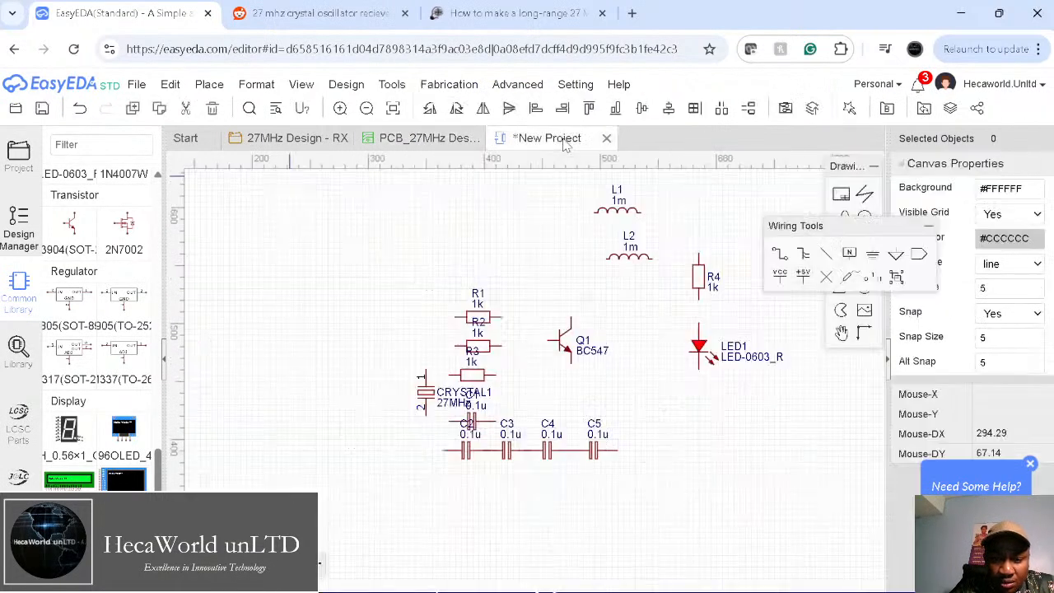
click(560, 139)
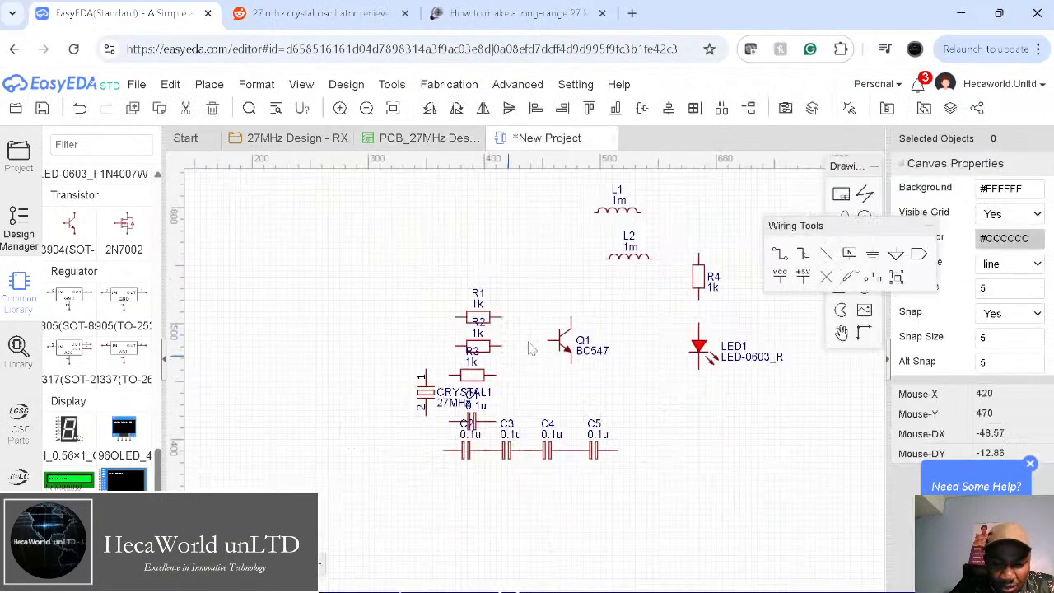
Step: Rotate R1 and R2 to vertical and move them beside Q1
click(476, 318)
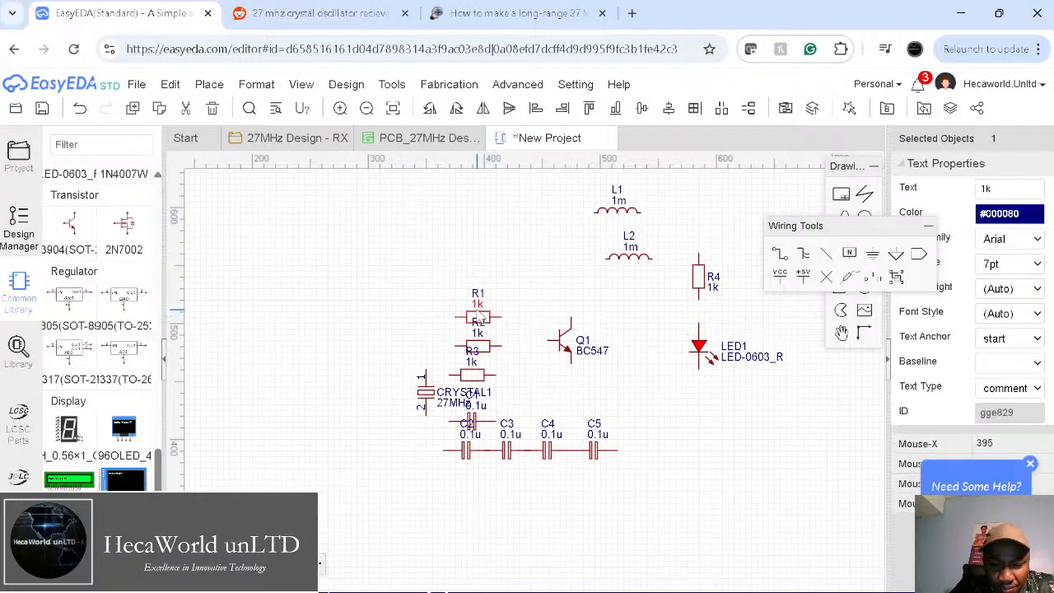
click(486, 324)
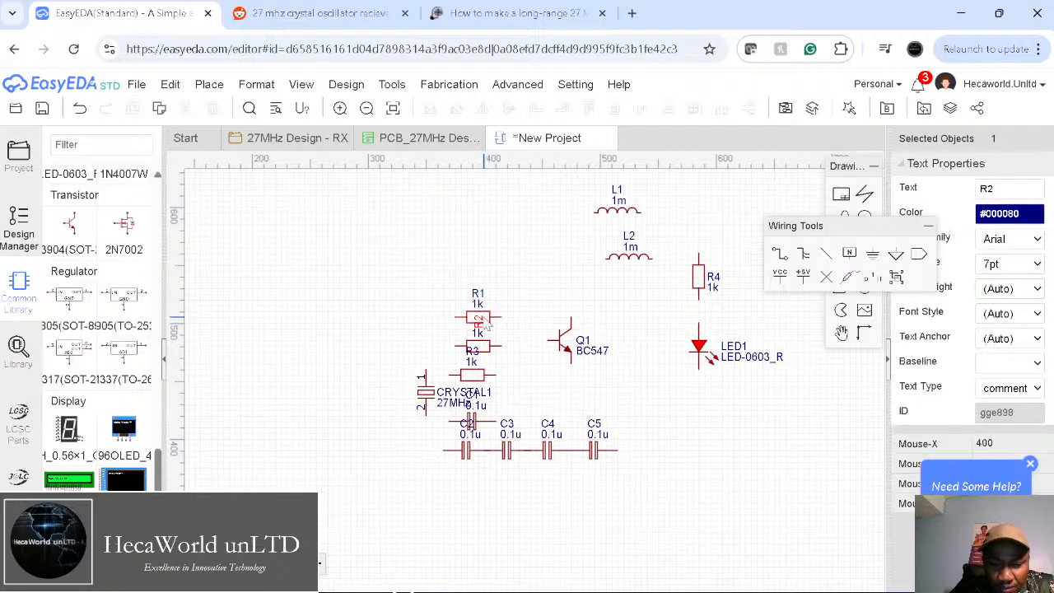
key(ctrl+z)
click(494, 319)
key(space)
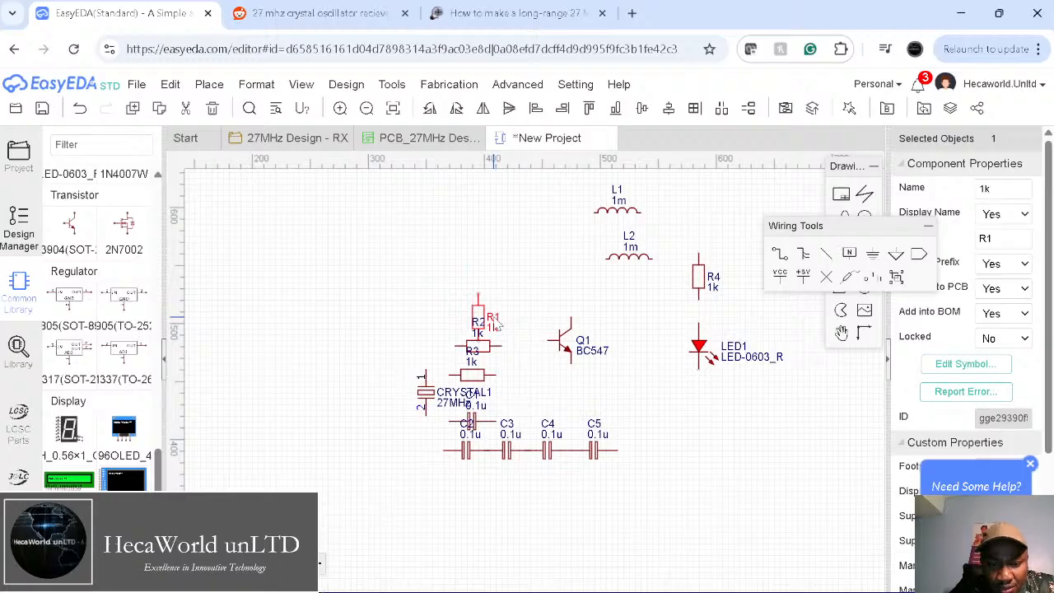
drag(479, 317, 532, 308)
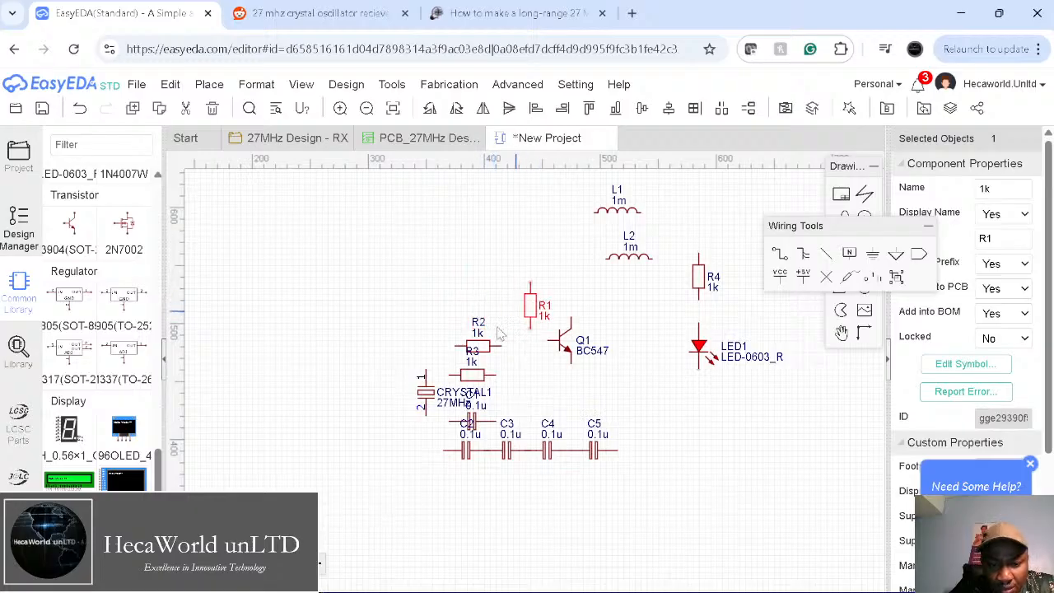
click(485, 349)
key(space)
drag(479, 346, 733, 485)
Step: Move C1 off C2 and place CRYSTAL1 next to R2 with its 27MHz label underneath
drag(485, 426, 417, 528)
drag(429, 398, 401, 372)
click(498, 384)
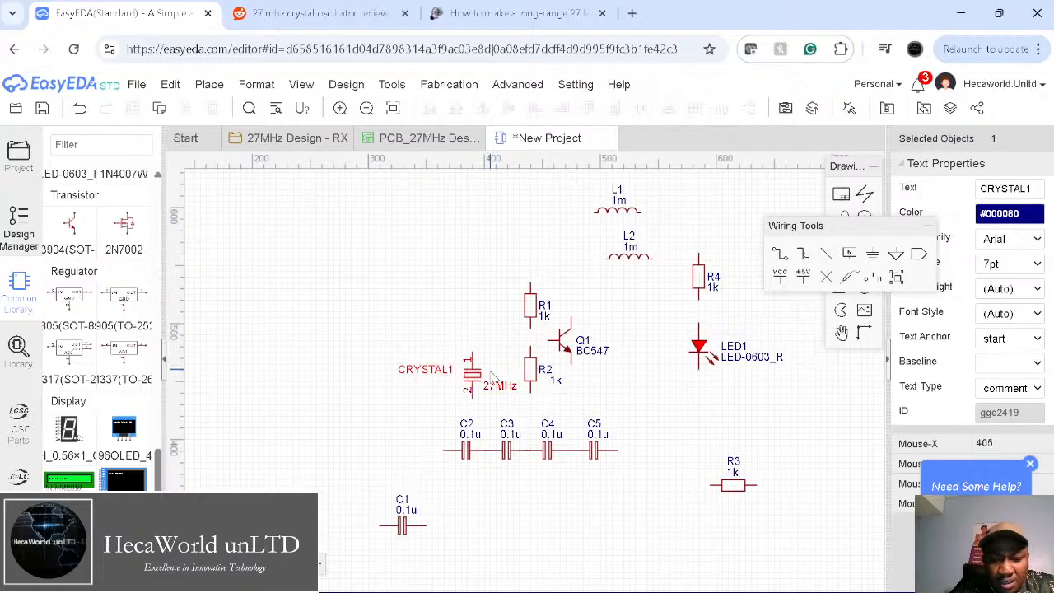
drag(494, 393, 426, 394)
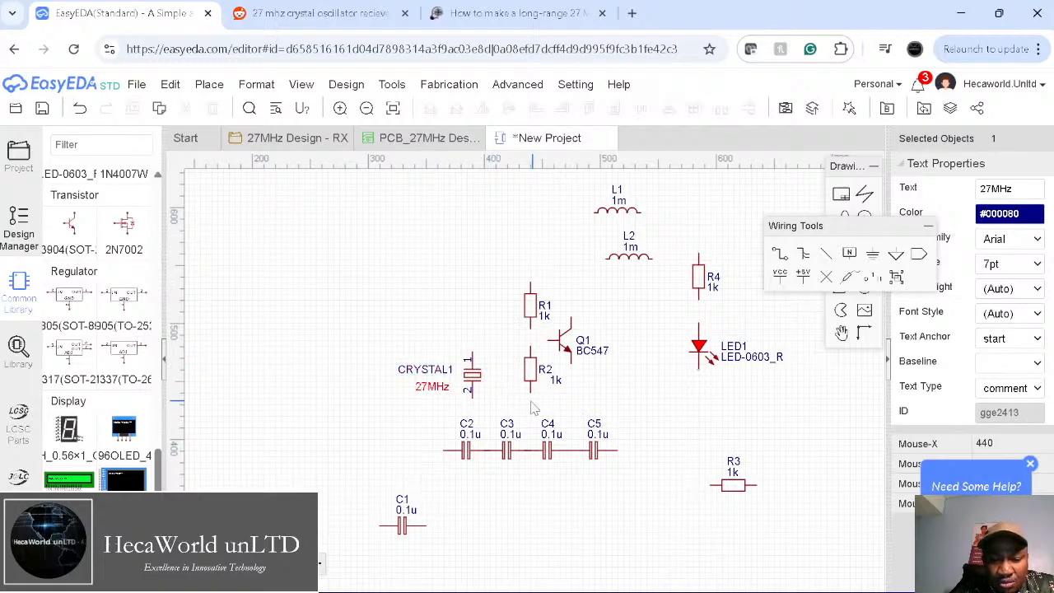
Step: Spread capacitors C2–C5 along the bottom and delete the stray wire between C4 and C5
drag(468, 453, 479, 522)
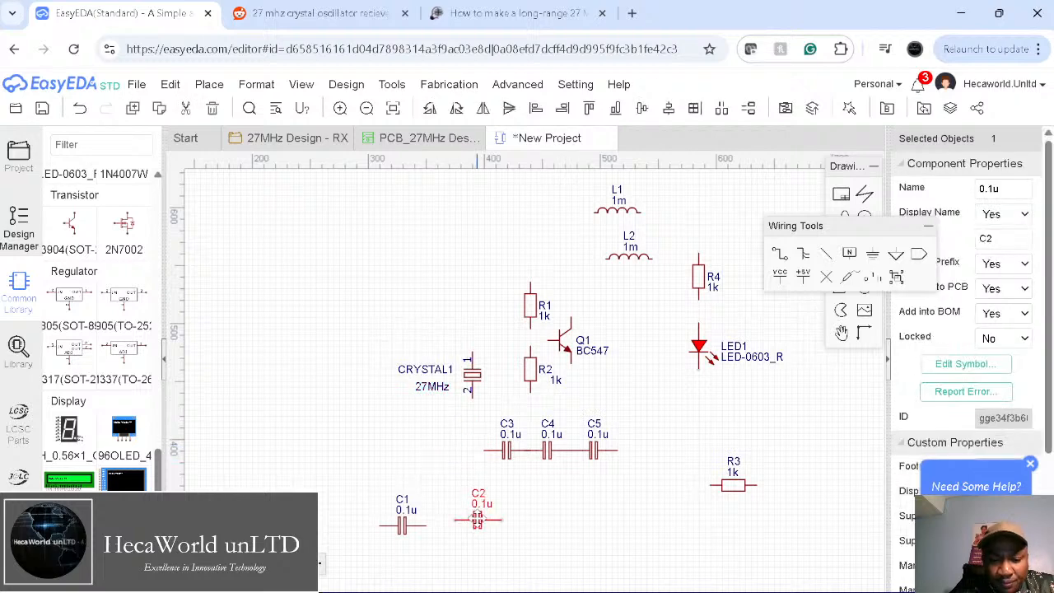
drag(507, 453, 544, 540)
drag(558, 458, 615, 562)
key(ctrl+z)
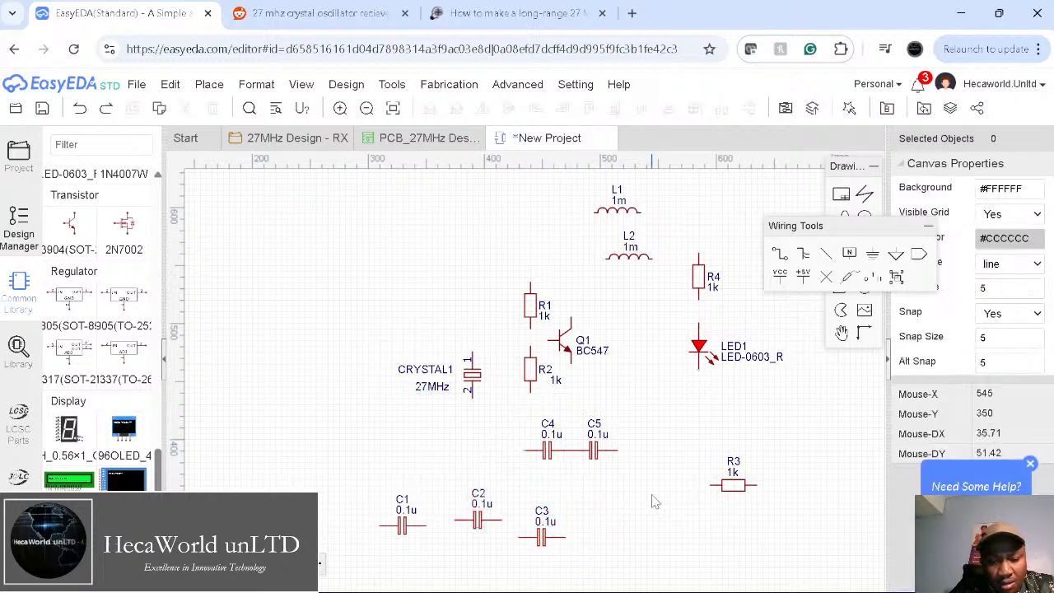
drag(592, 451, 652, 537)
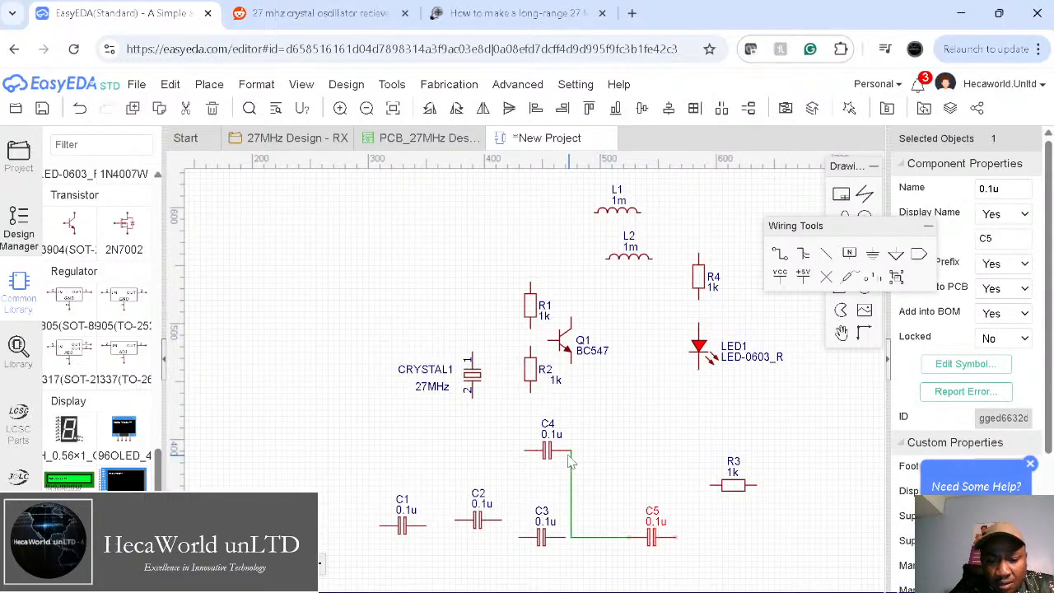
click(570, 494)
key(Delete)
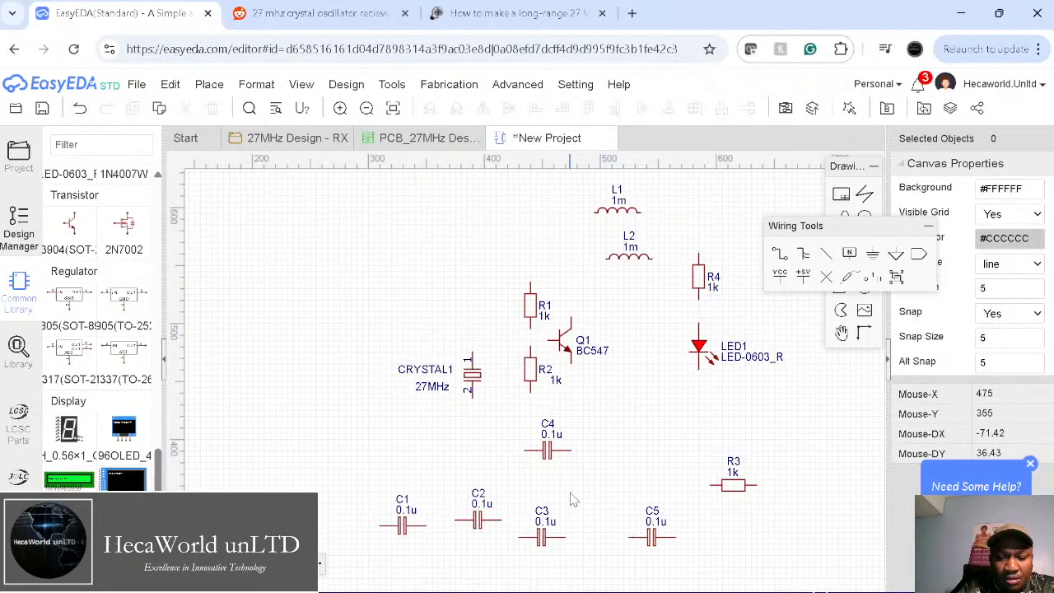
drag(556, 458, 763, 559)
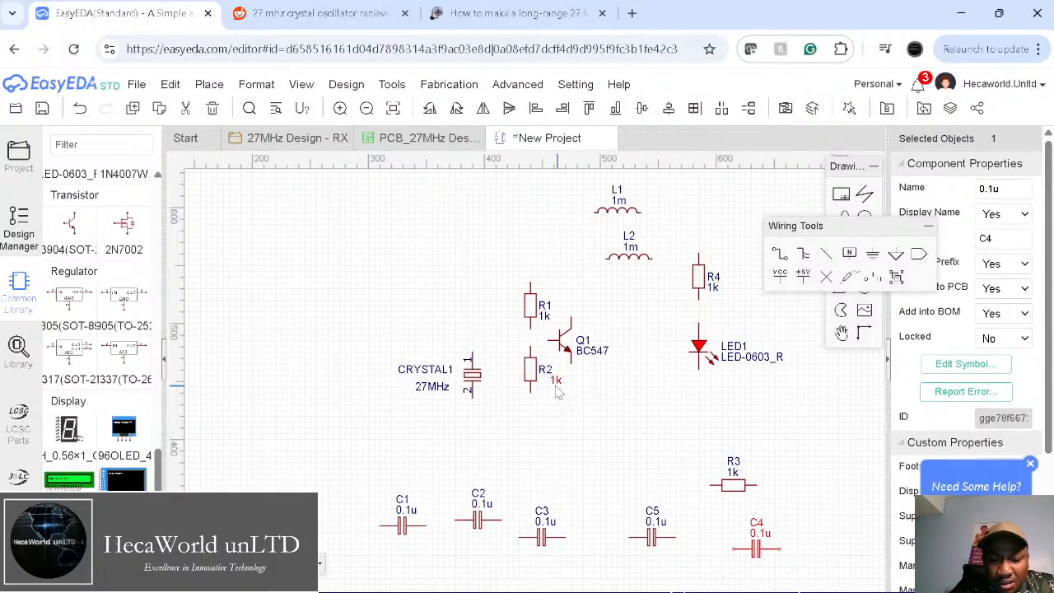
Step: Line up R1 above and R2 below beside Q1, then check the Reddit reference
drag(530, 372, 466, 397)
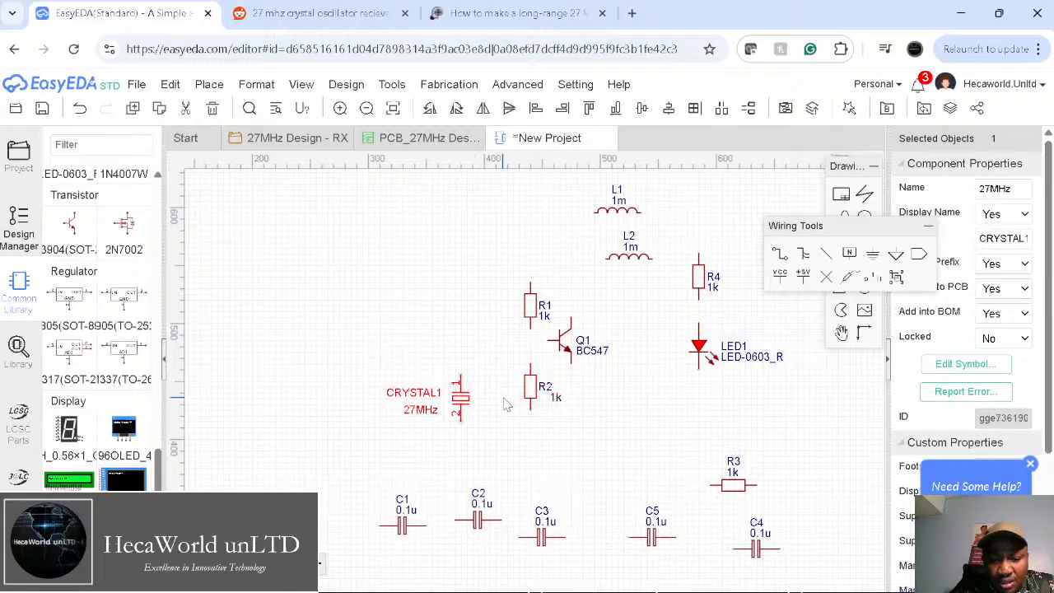
drag(531, 399, 528, 408)
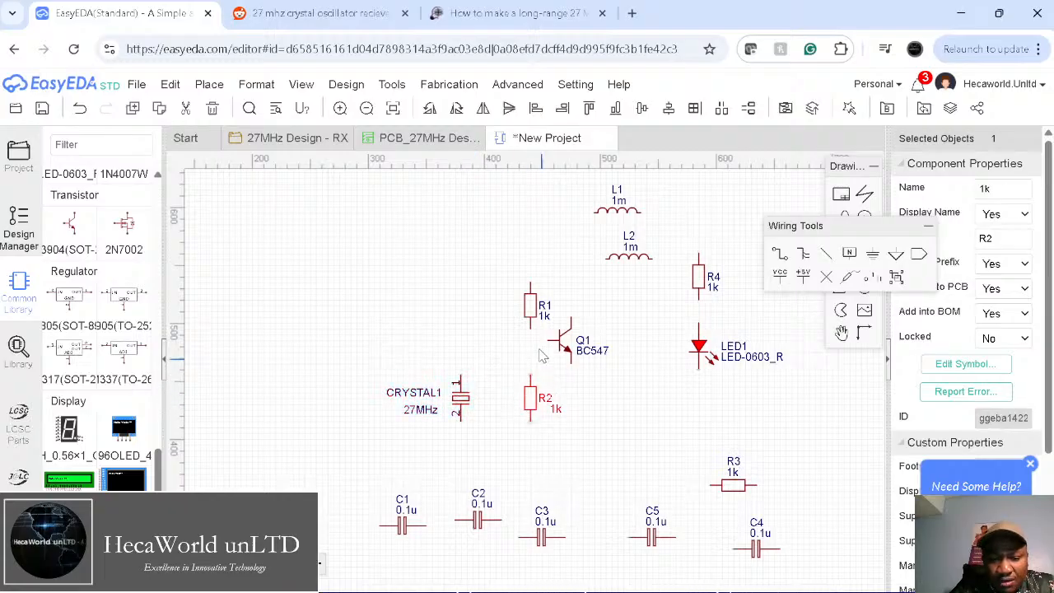
drag(532, 313, 520, 284)
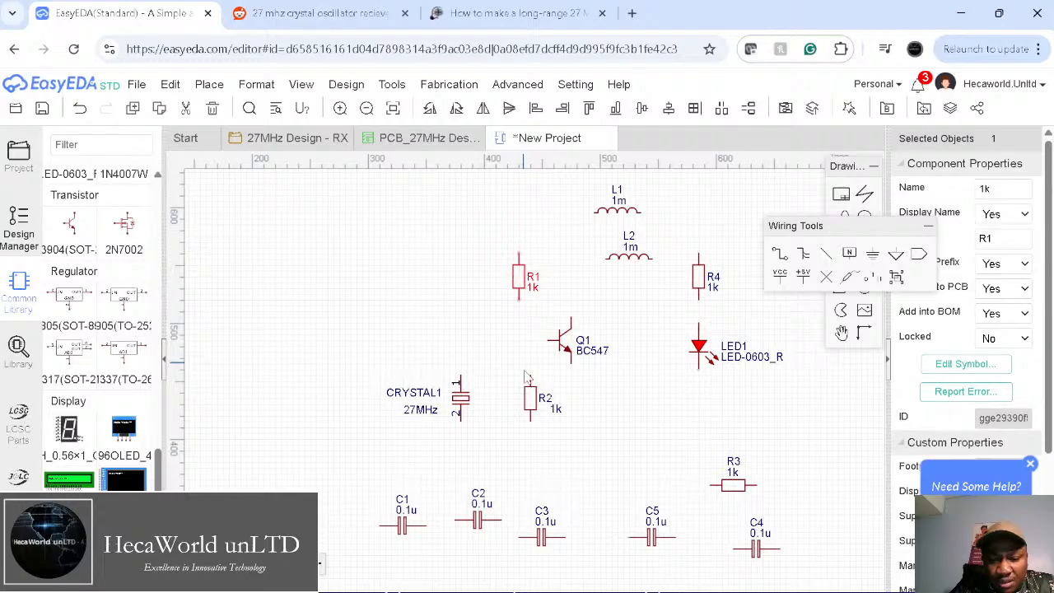
drag(529, 398, 517, 399)
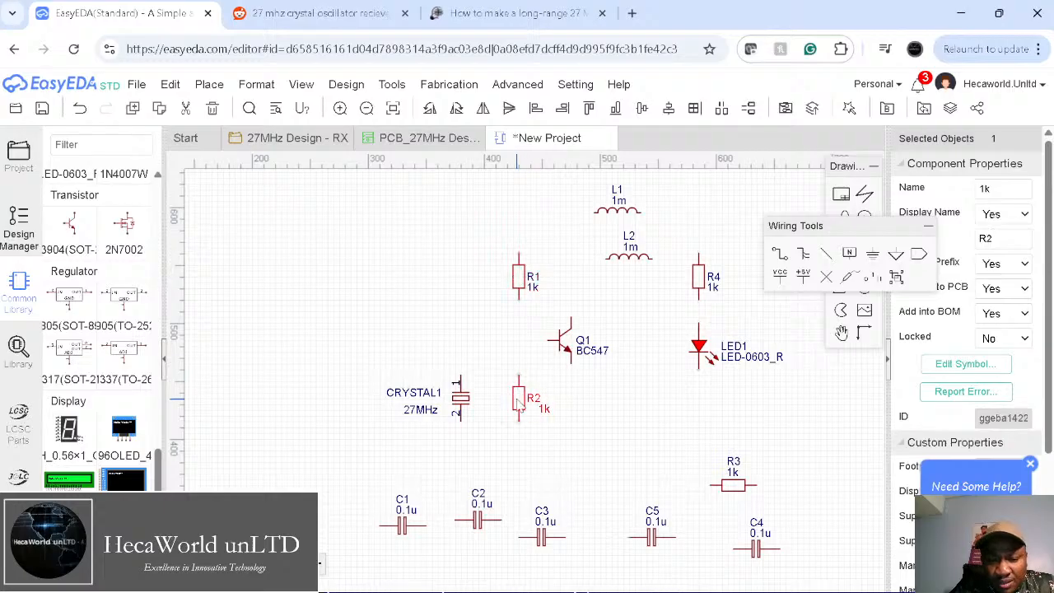
click(616, 423)
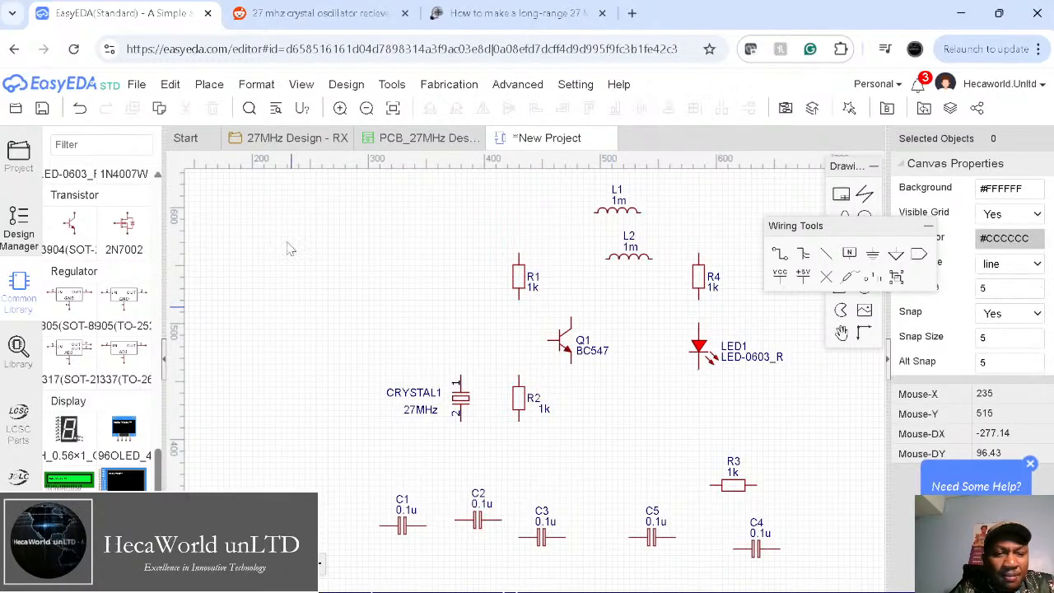
click(303, 23)
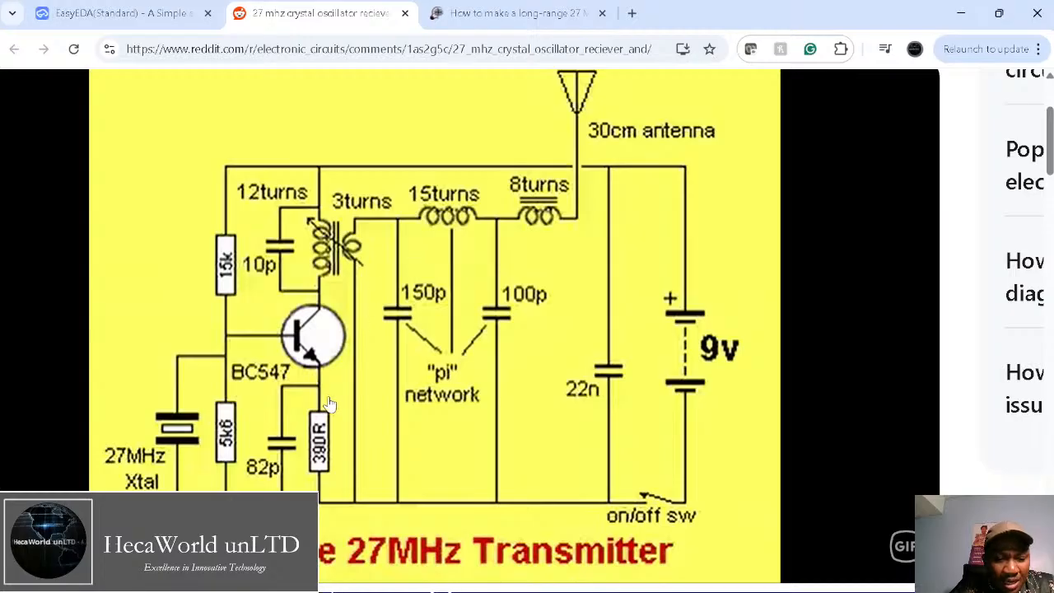
Step: Return to the EasyEDA schematic after studying the Reddit 27MHz transmitter diagram
click(136, 15)
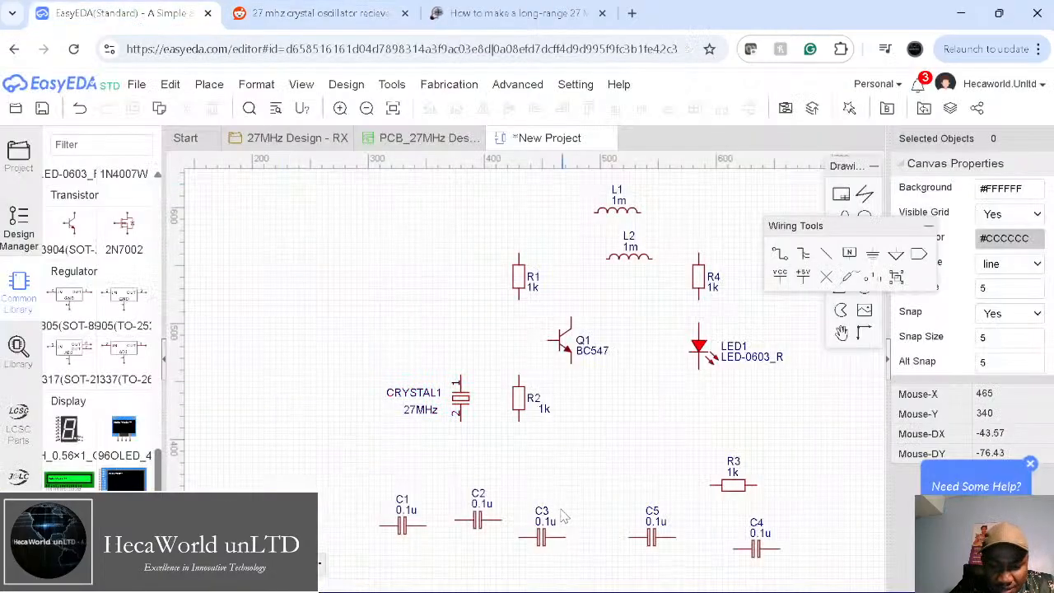
Step: Stand C2 vertically beside R2 and shift Q1 slightly right
click(477, 519)
drag(477, 519, 483, 514)
drag(522, 480, 570, 449)
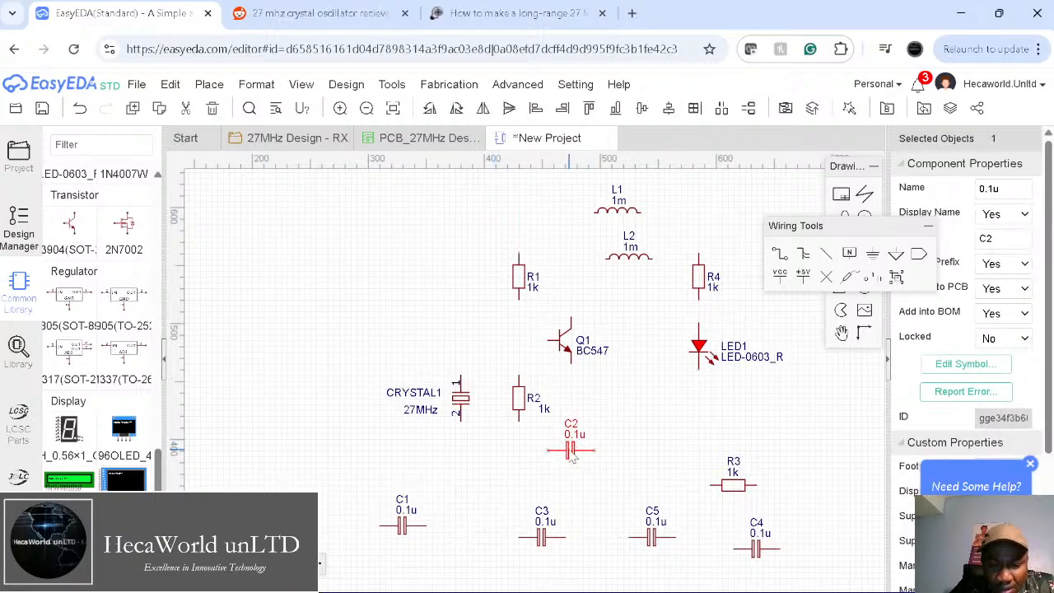
key(space)
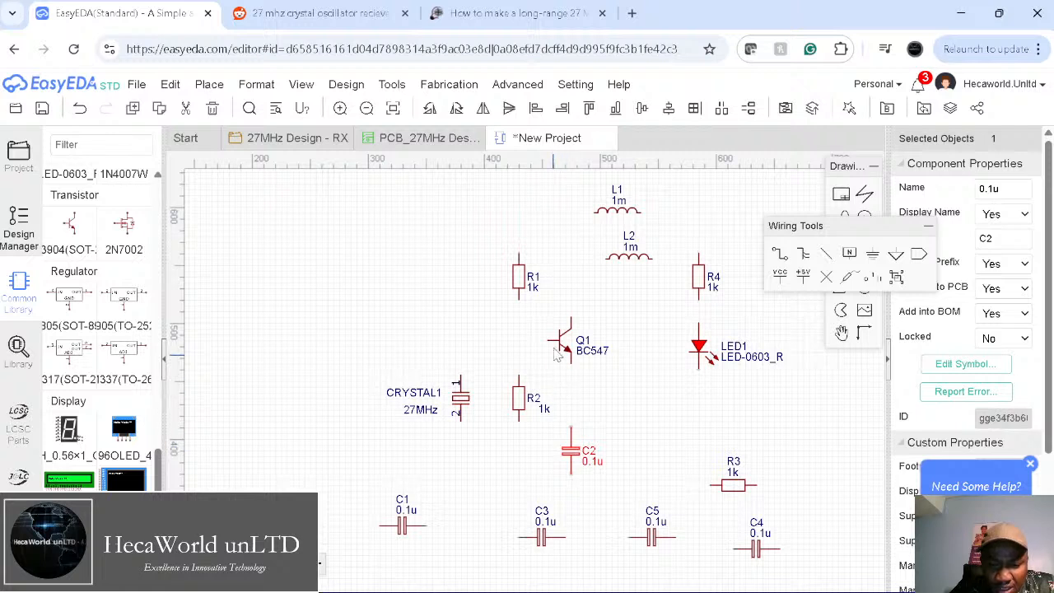
drag(563, 344, 595, 333)
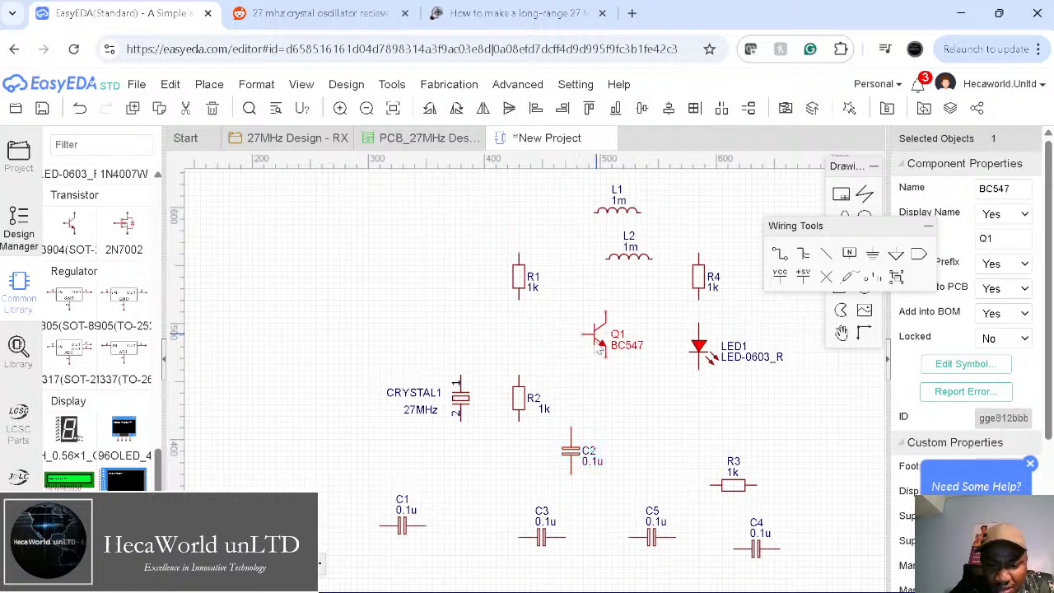
drag(571, 453, 579, 406)
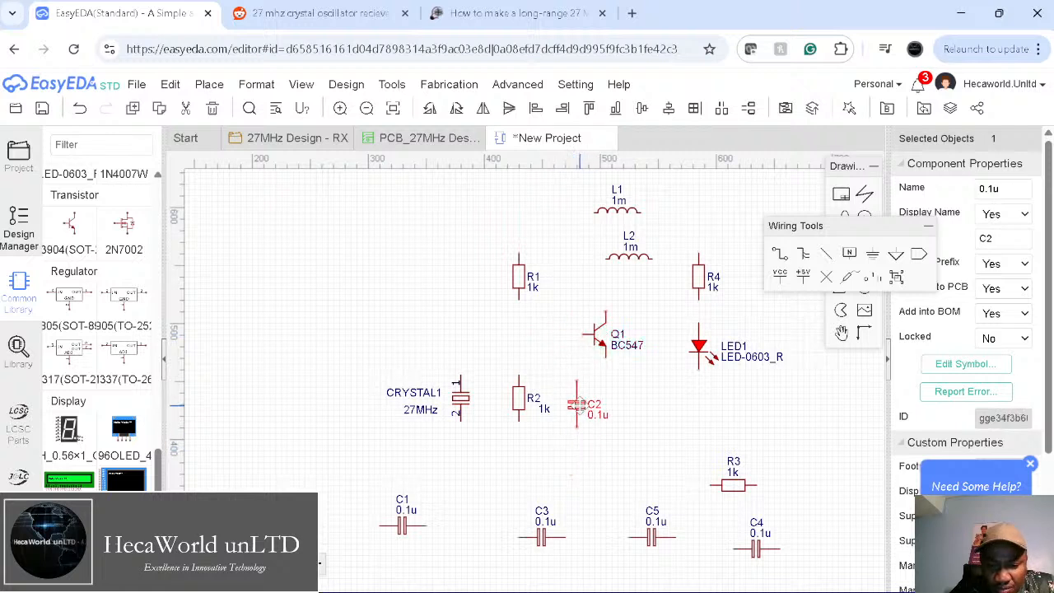
Step: Stand R3 vertically beside C2, move C1 up beside R1 near the coils, and compare with the reference
click(737, 488)
key(space)
drag(731, 488, 619, 404)
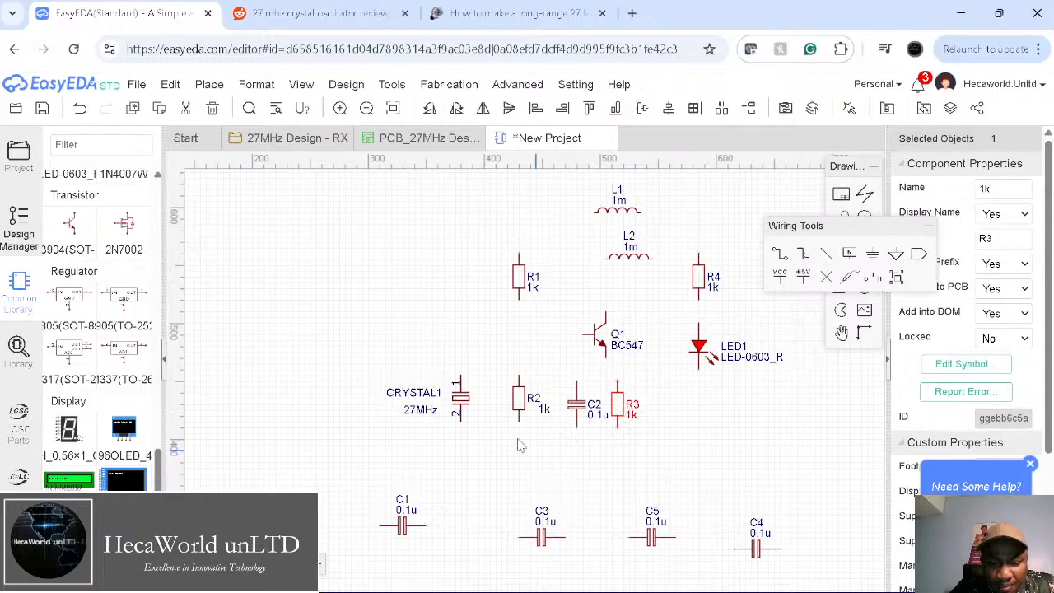
drag(517, 407, 512, 408)
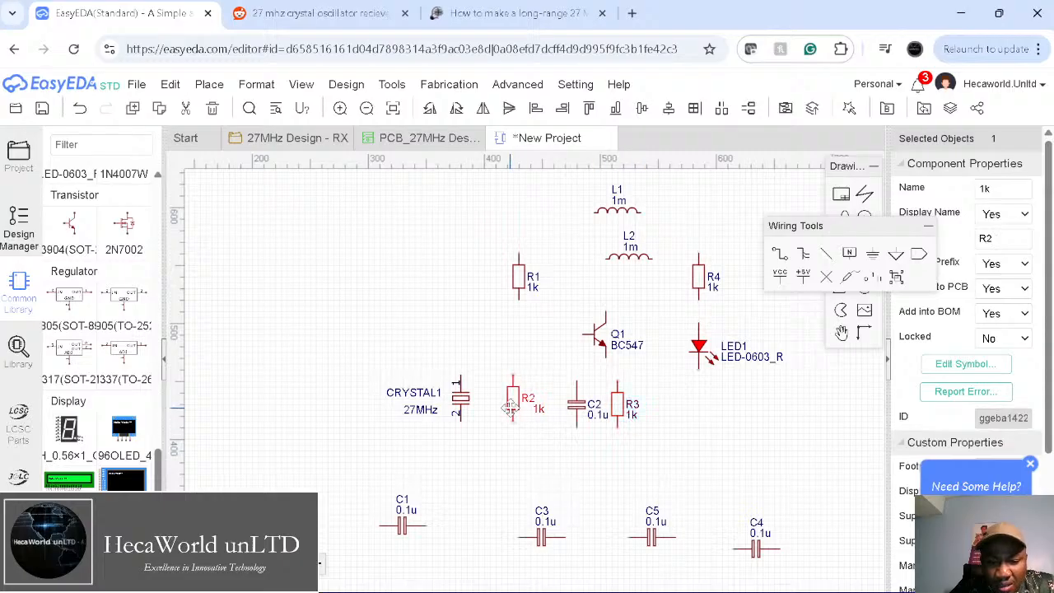
drag(401, 525, 594, 275)
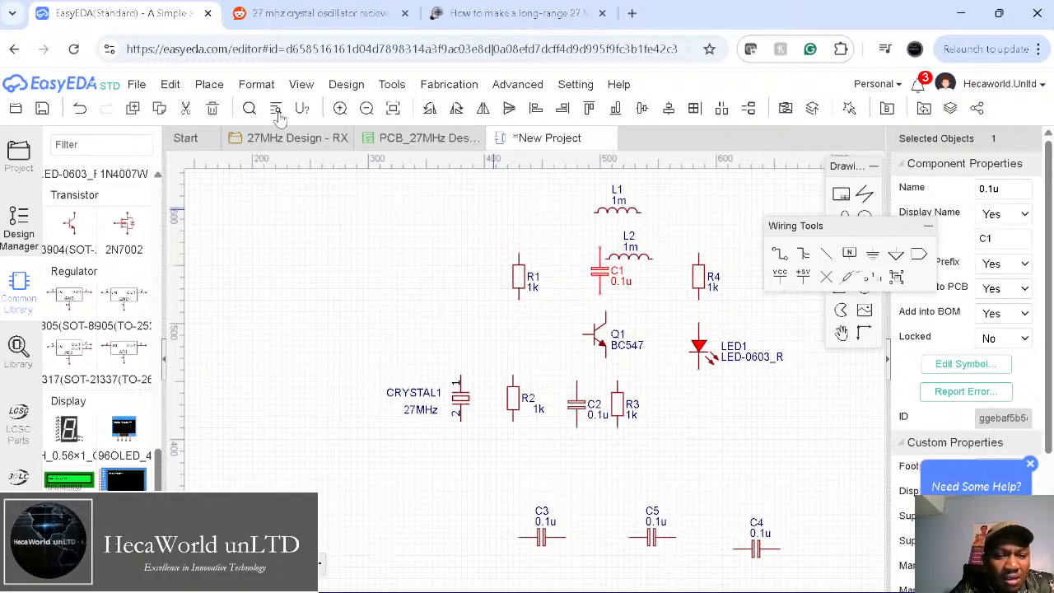
click(300, 13)
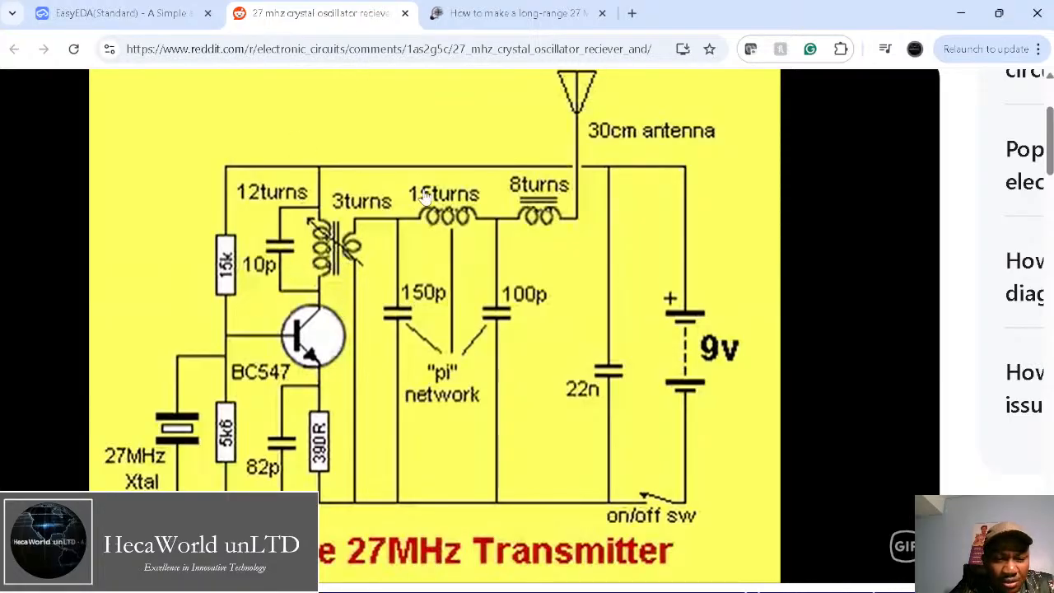
click(163, 19)
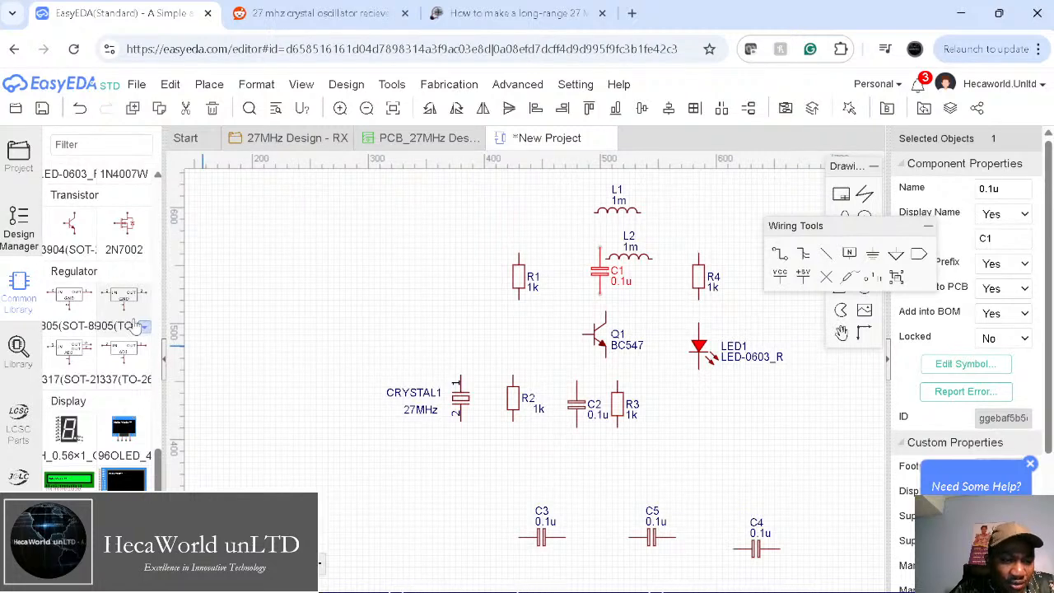
Step: Find the Inductor in the Common Library and try the L_AXIAL-0.4_EU package
scroll(137, 326, up, 3)
scroll(137, 326, up, 5)
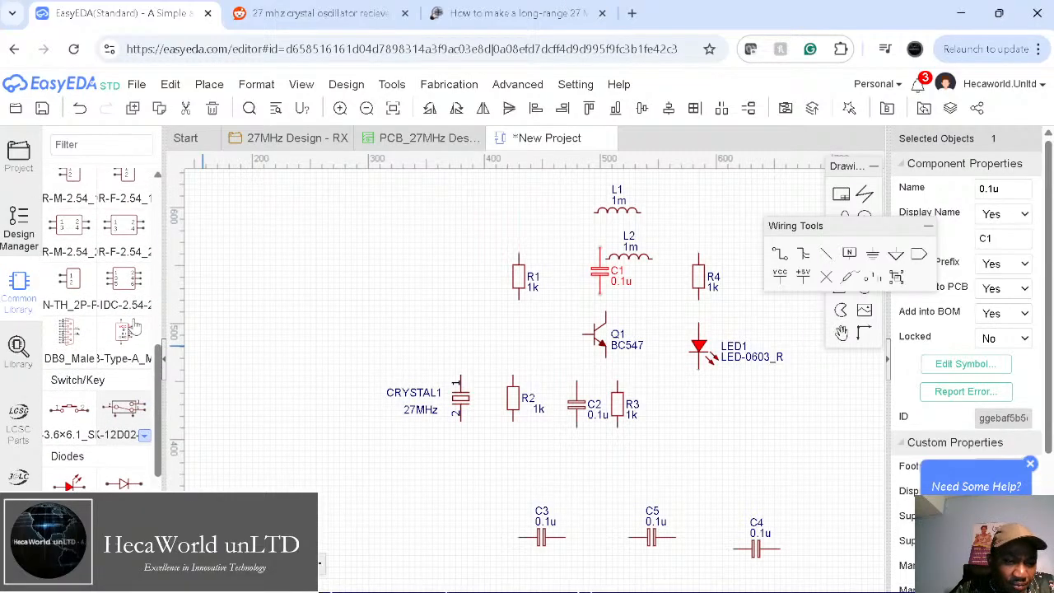
scroll(137, 326, up, 1)
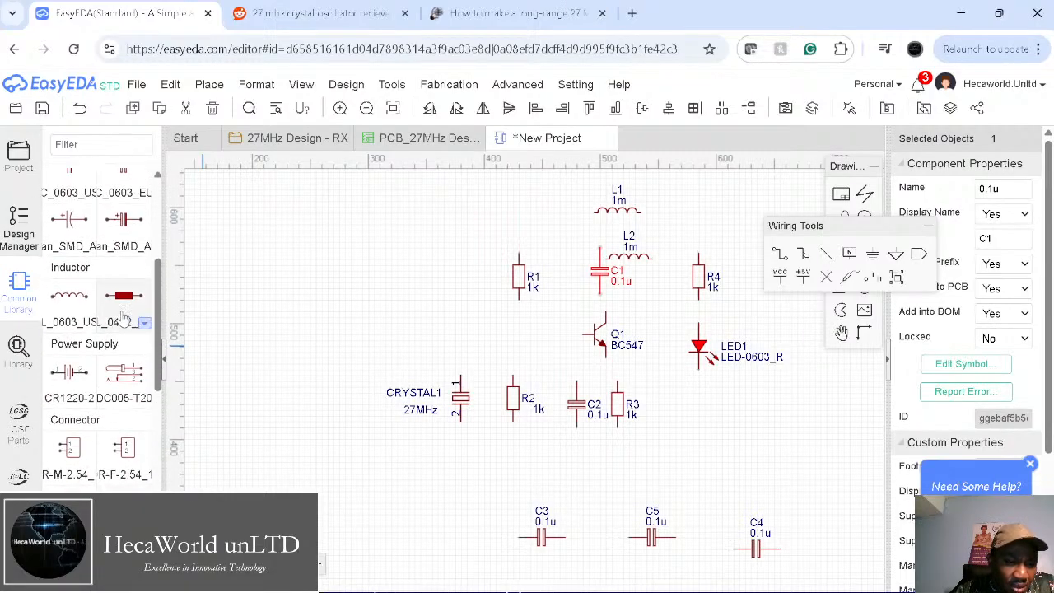
scroll(122, 317, up, 3)
scroll(72, 427, up, 4)
scroll(72, 426, down, 7)
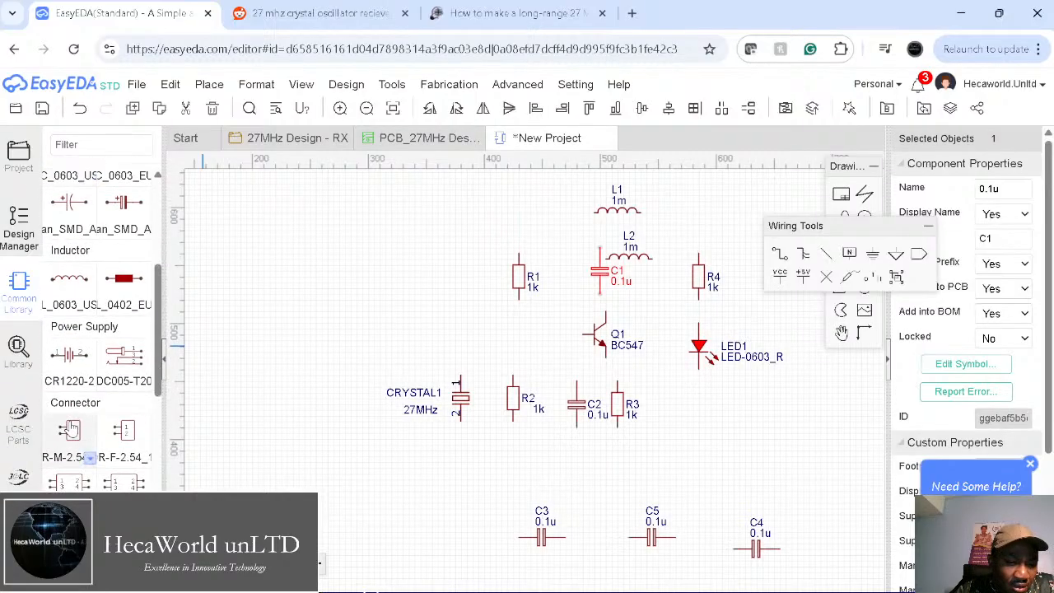
scroll(70, 429, down, 10)
scroll(71, 426, down, 6)
scroll(71, 425, up, 7)
scroll(73, 427, up, 5)
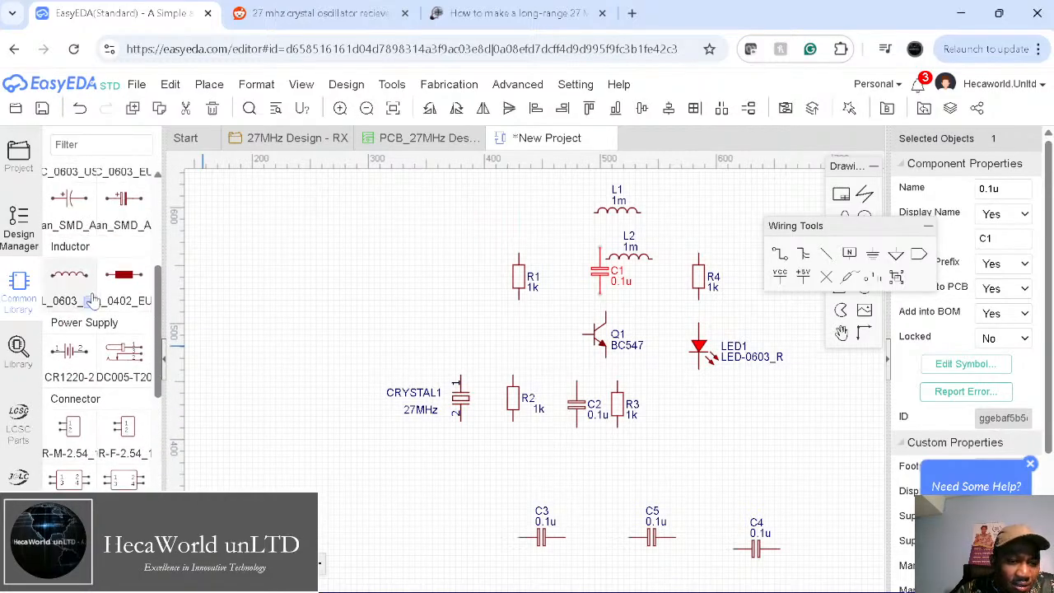
click(92, 303)
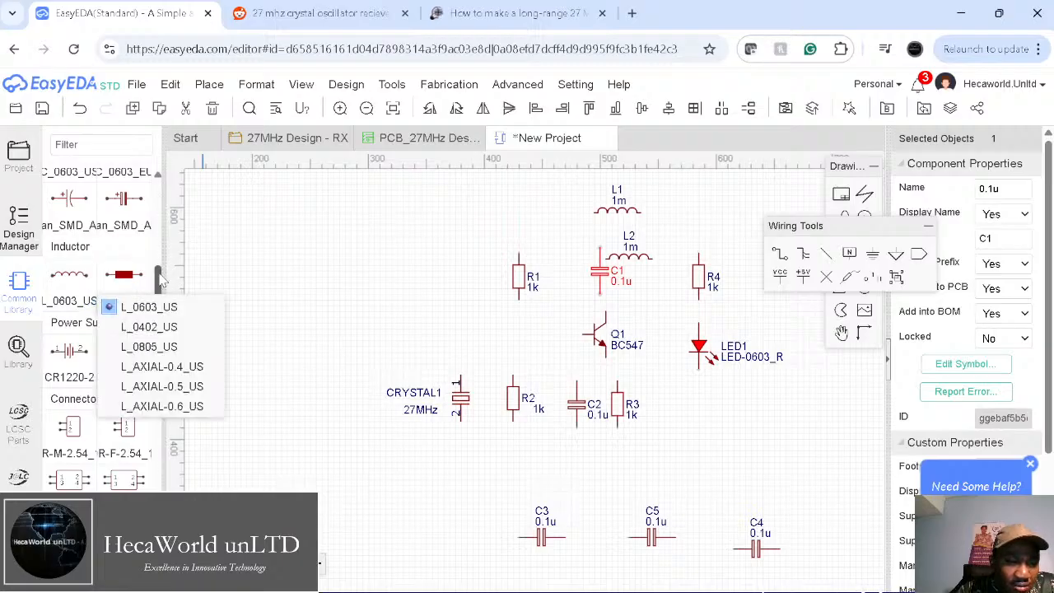
drag(160, 279, 161, 272)
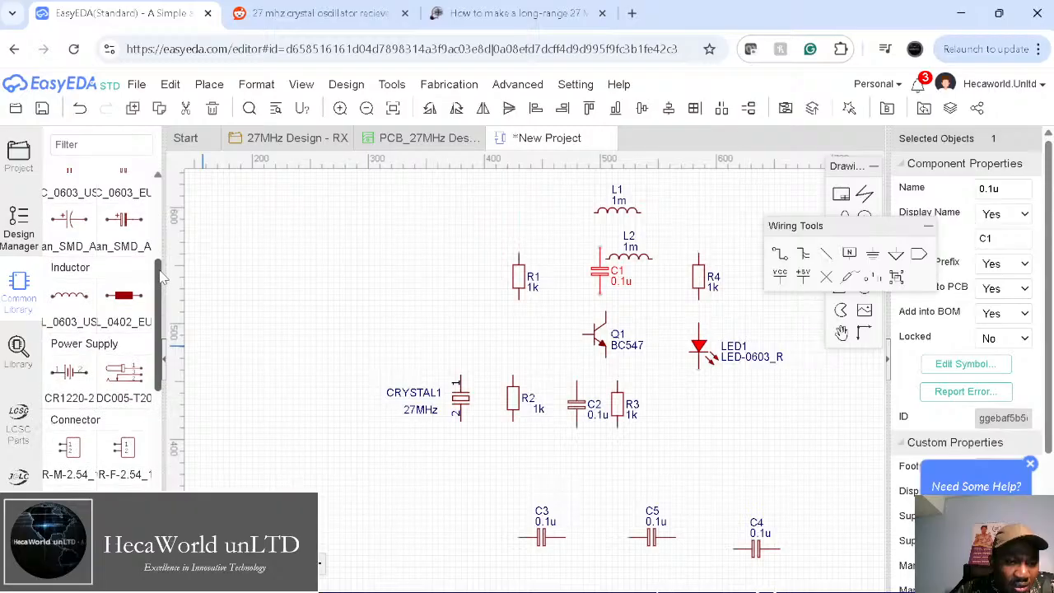
click(144, 324)
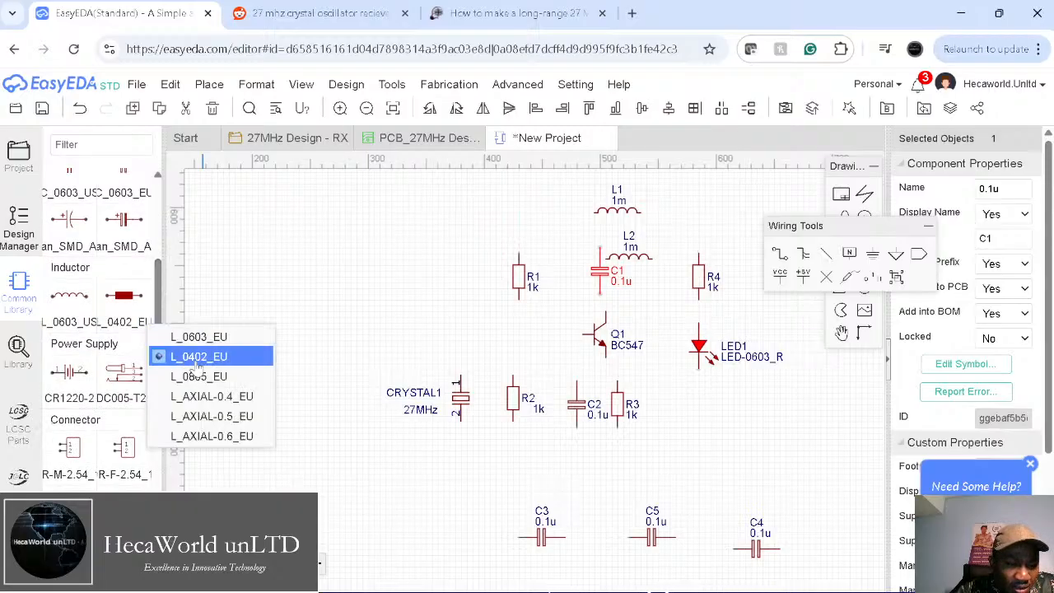
click(206, 396)
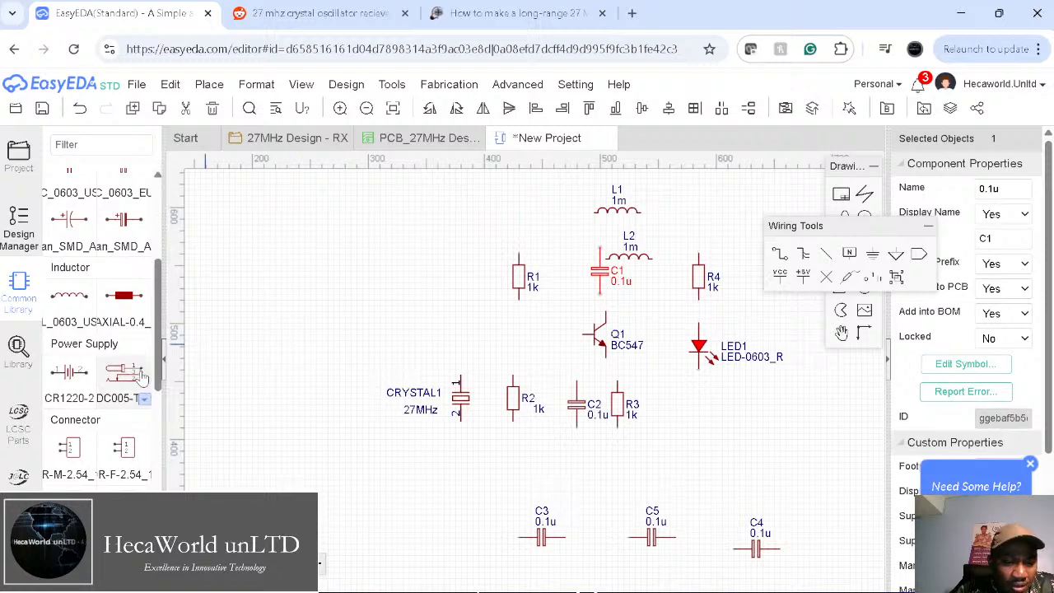
Step: Switch the inductor package to L_AXIAL-0.5_US and scroll the library back down
click(82, 300)
click(92, 323)
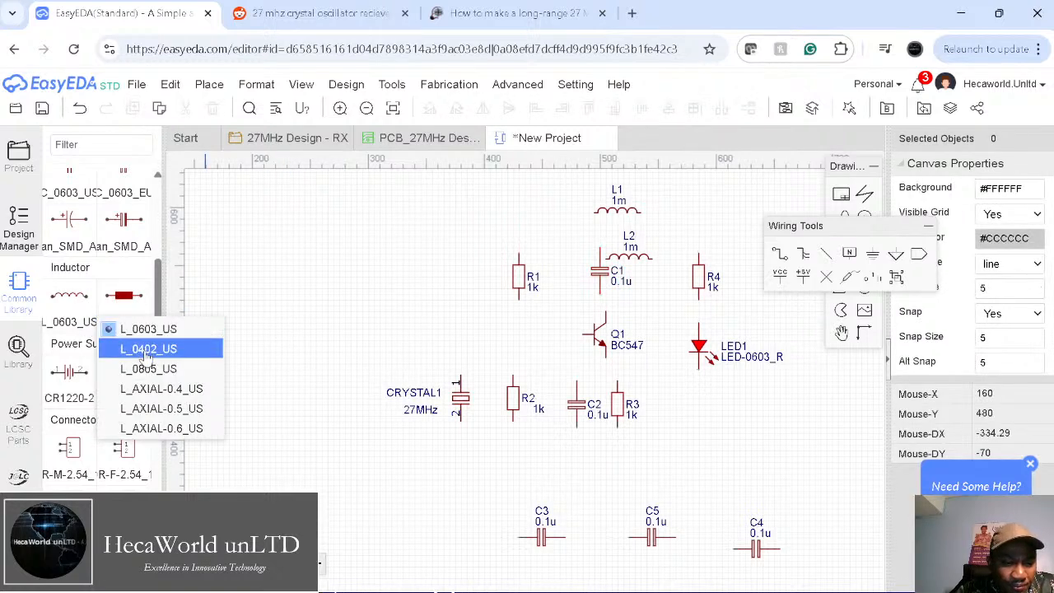
click(153, 410)
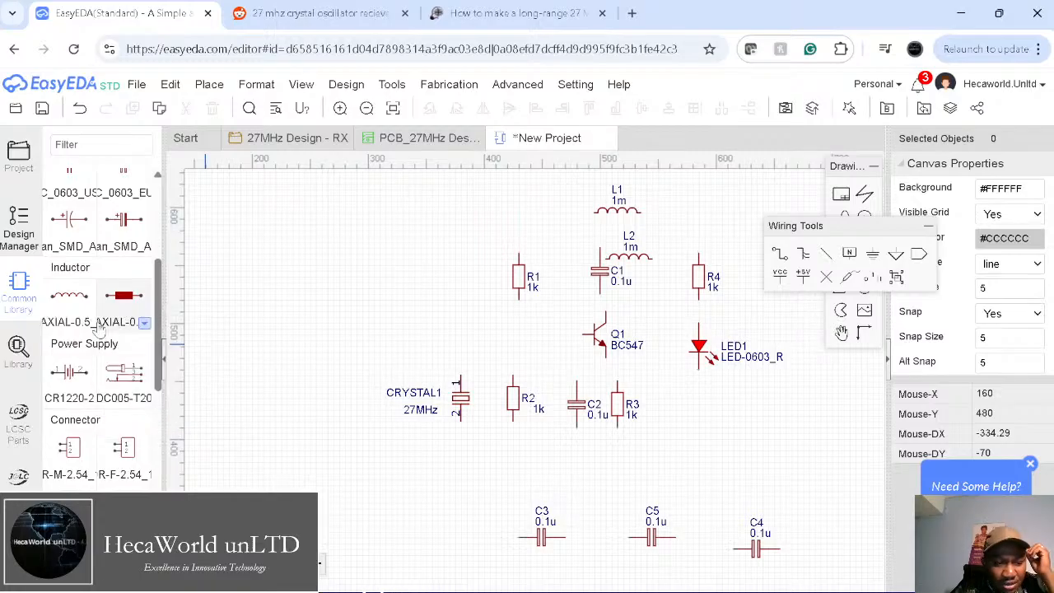
scroll(129, 399, down, 5)
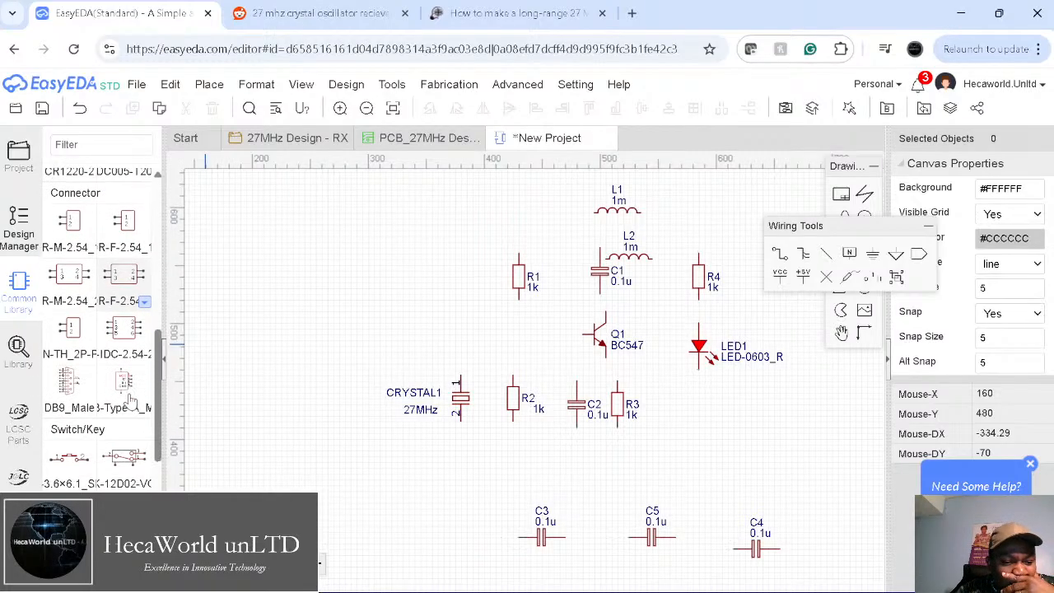
scroll(130, 399, down, 4)
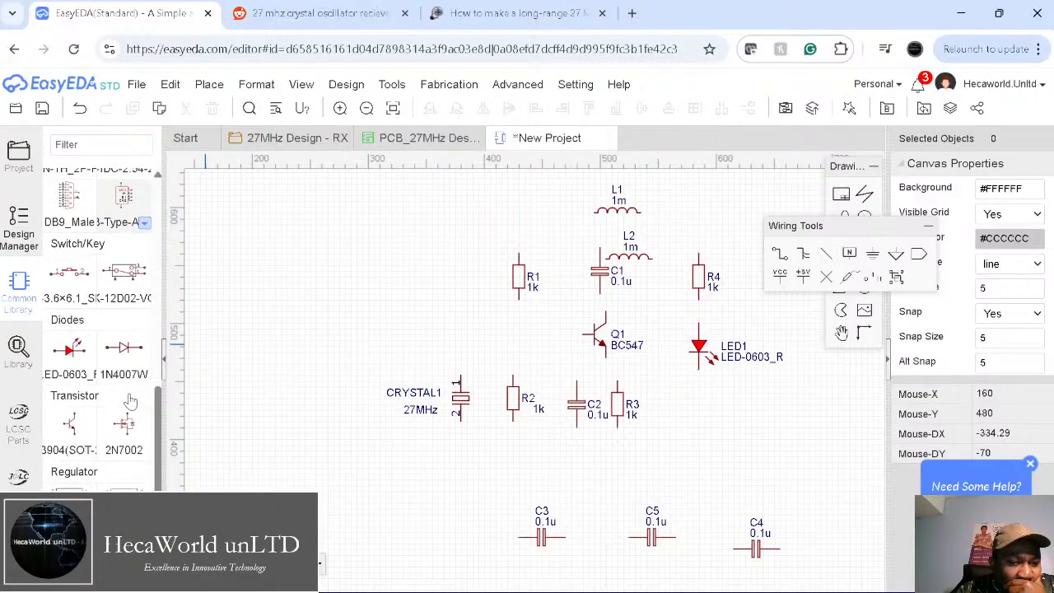
scroll(132, 401, down, 4)
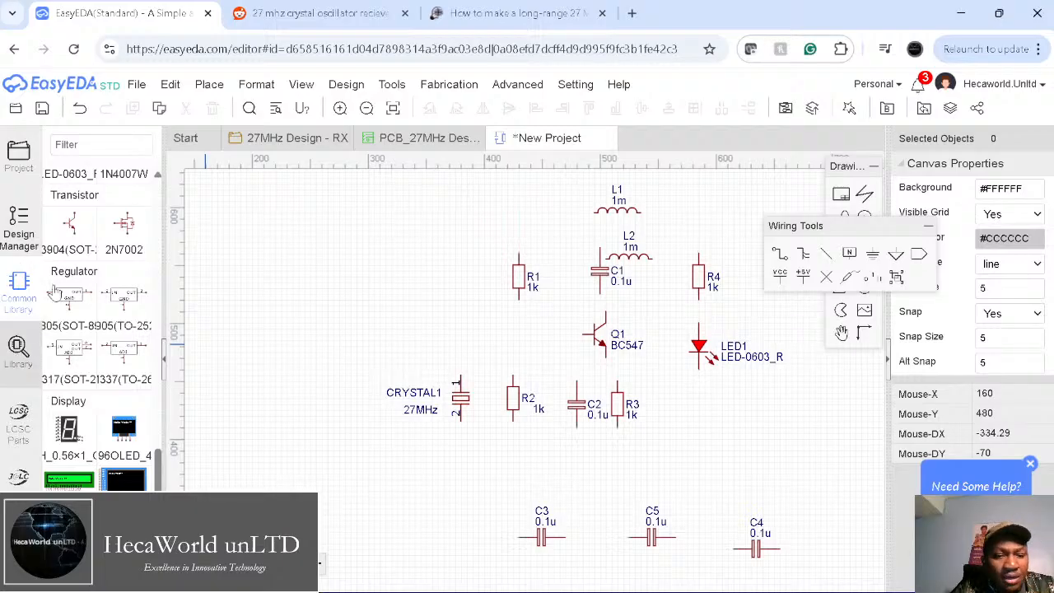
Step: Search the part library for 'transformer inductor' and preview the DST-7-36 result
click(18, 346)
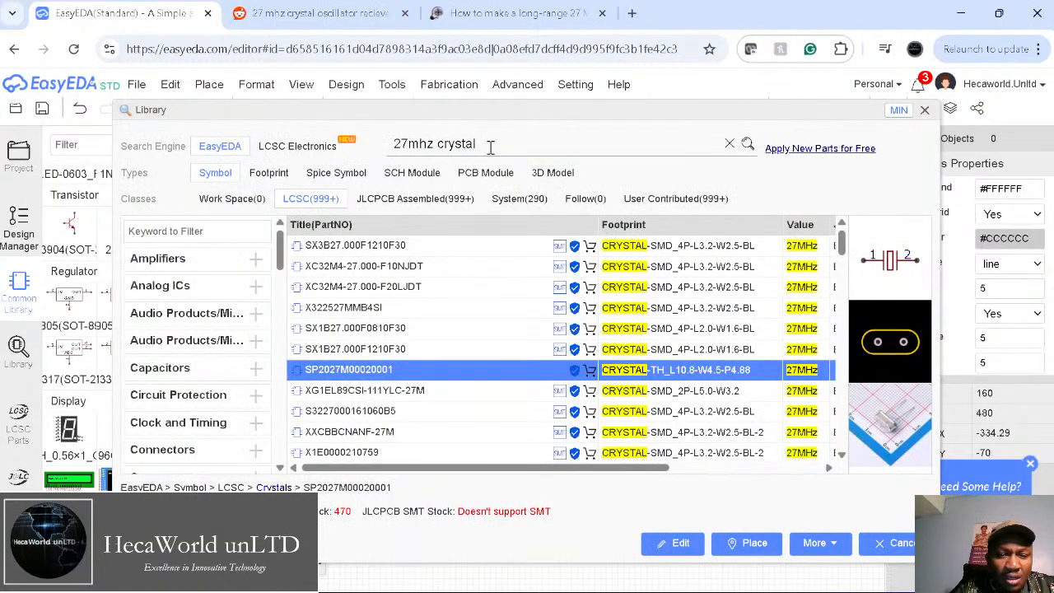
drag(491, 144, 275, 132)
text(transformer inductor)
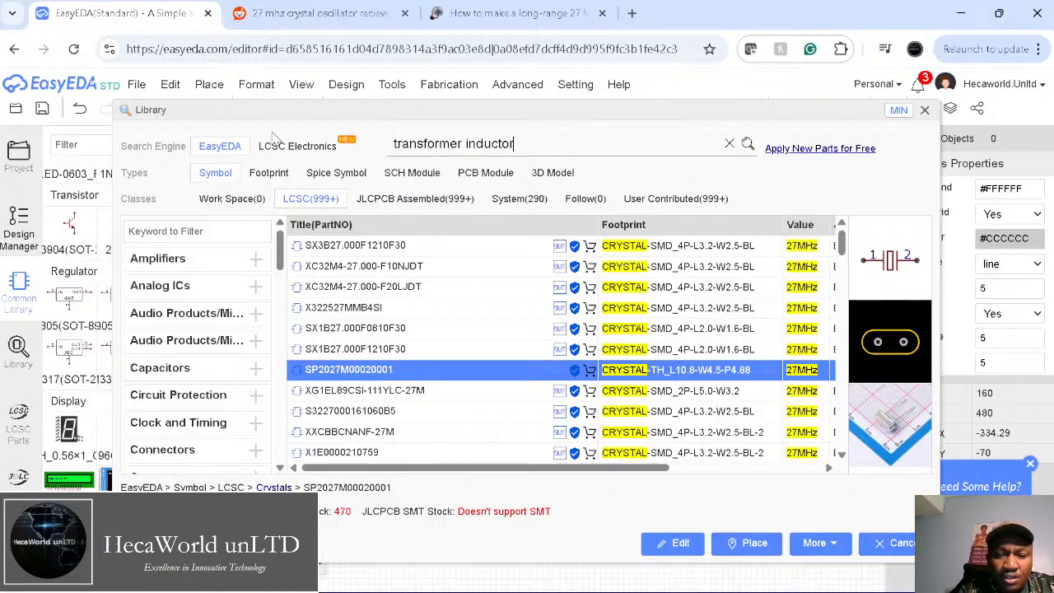
key(Return)
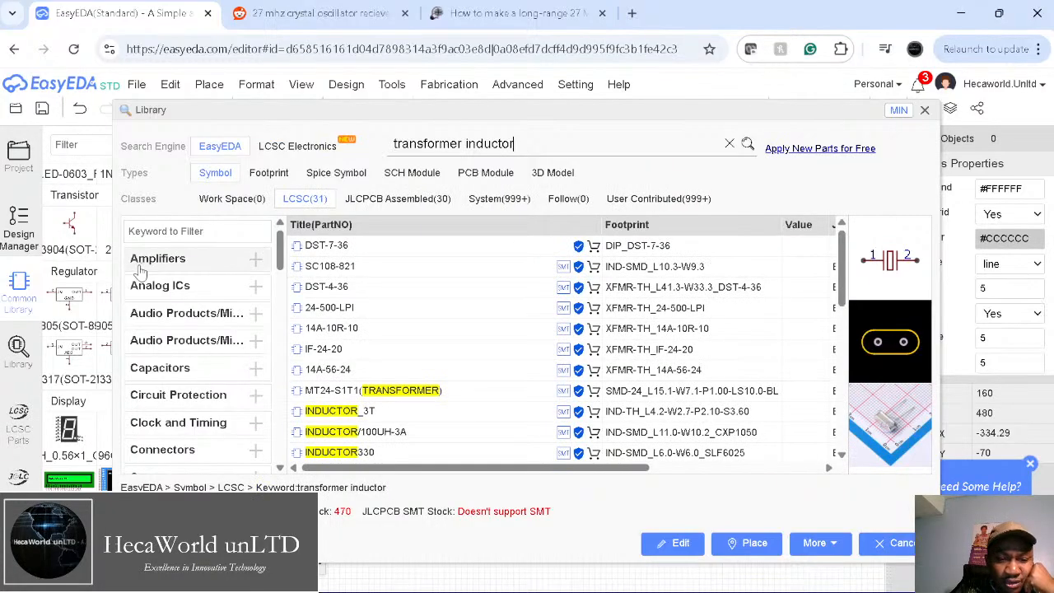
click(347, 245)
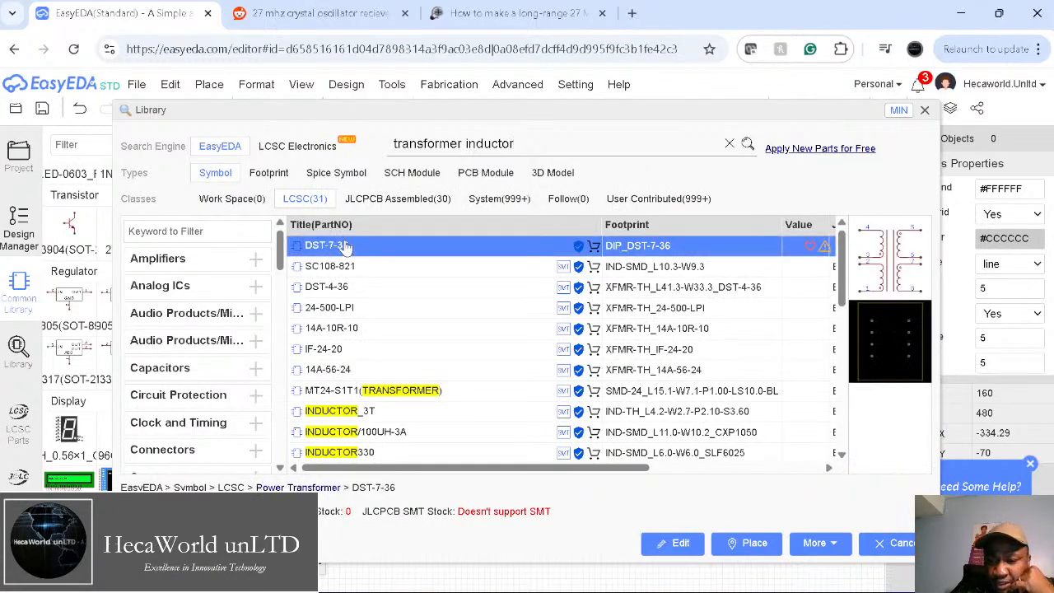
Step: Step through the results, previewing 24-500-LPI, 14A-10R-10, INDUCTOR/100UH-3A and INDUCTOR_4T
key(Down)
key(Down)
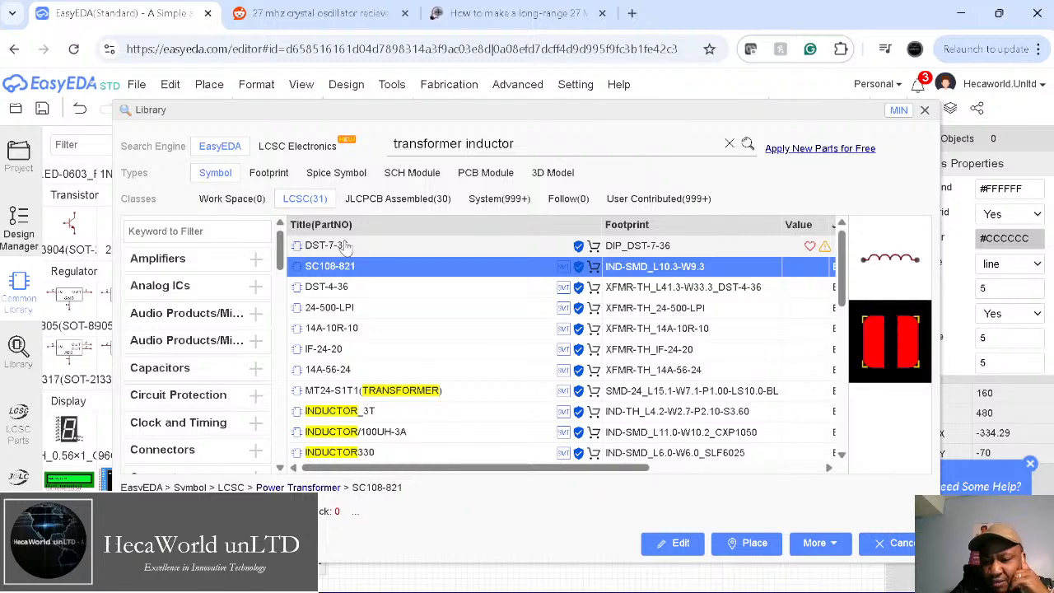
key(Down)
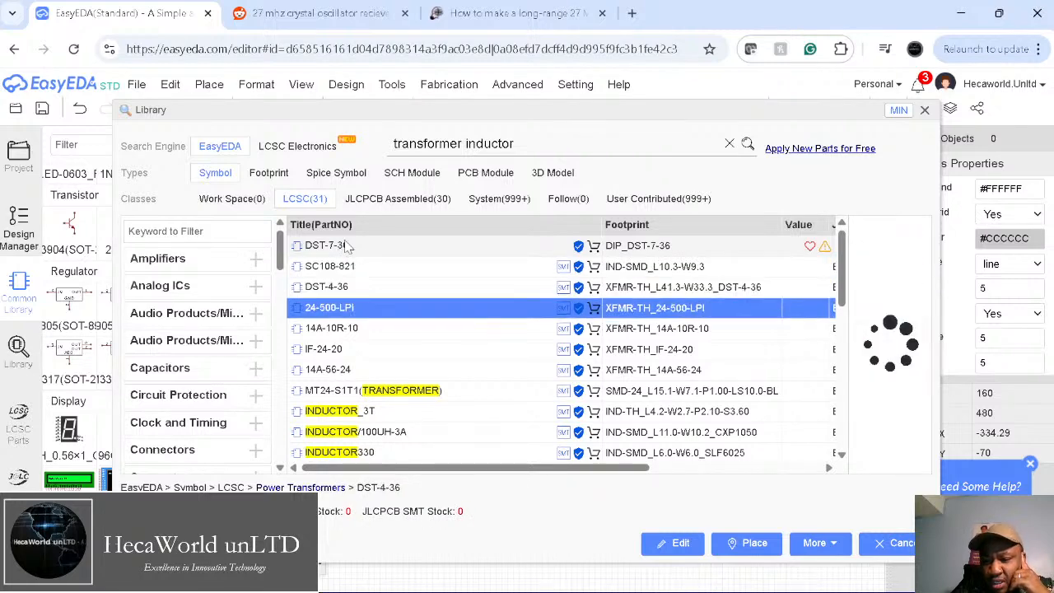
key(Down)
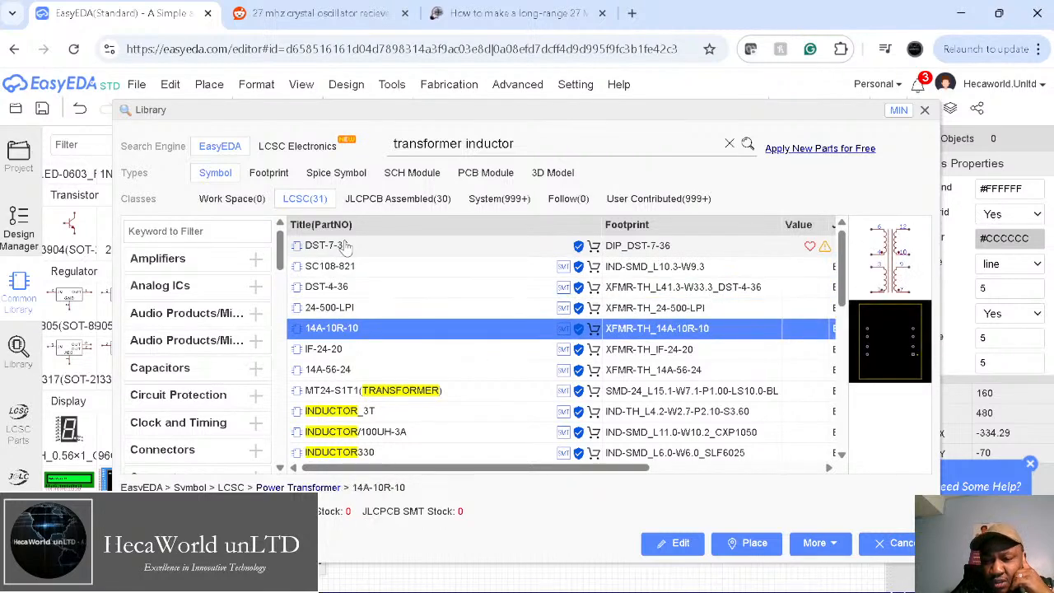
key(Down)
key(Down)
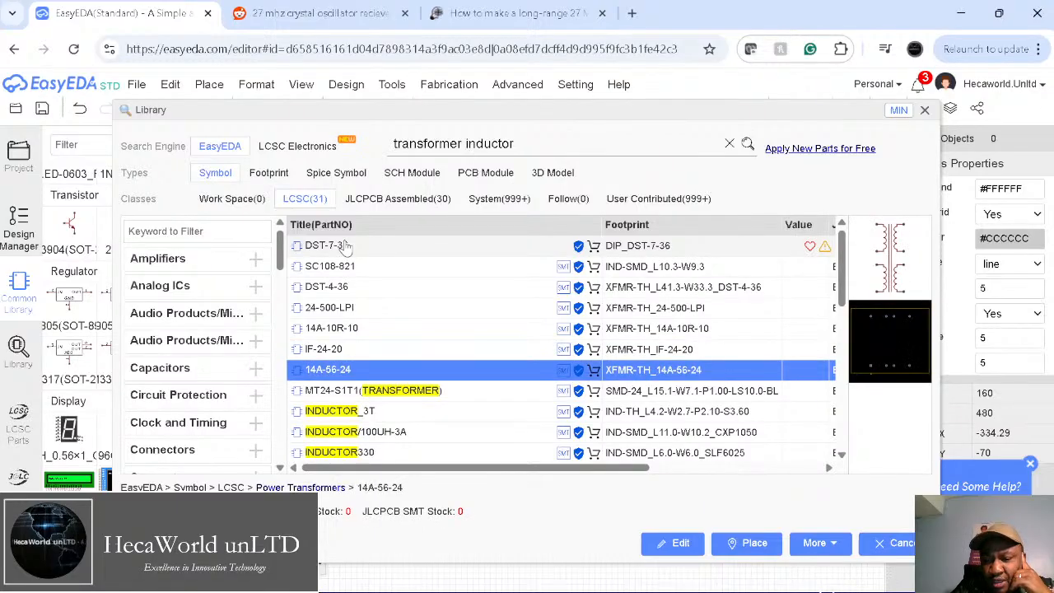
key(Down)
key(Down)
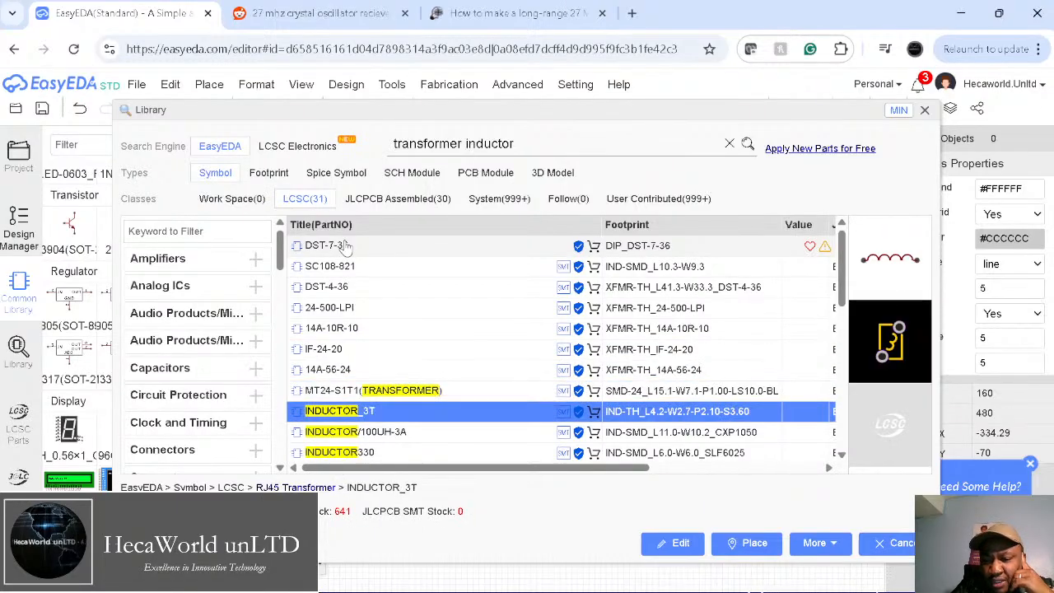
key(Up)
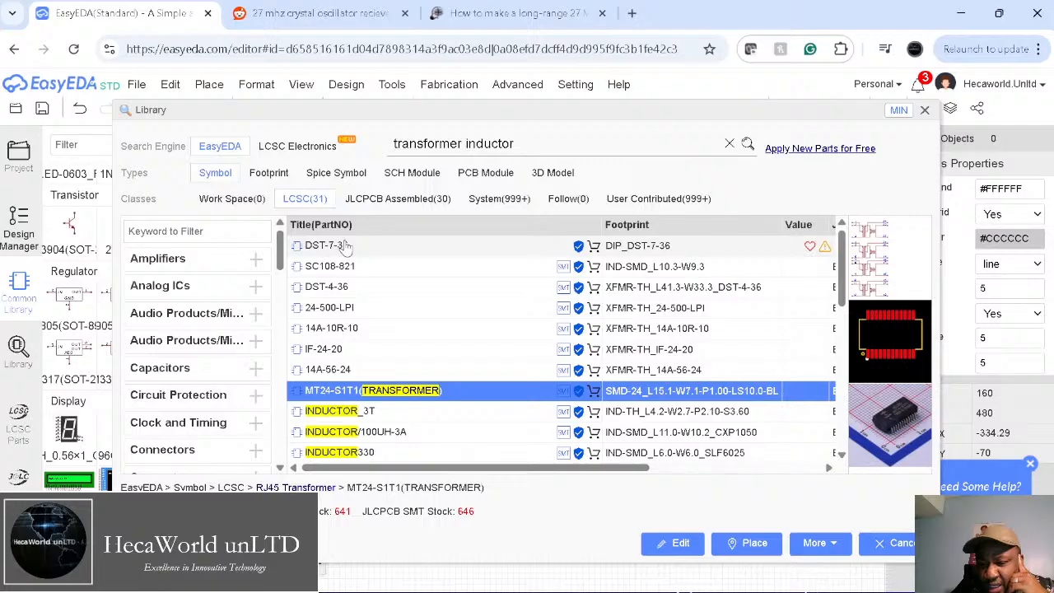
key(Down)
key(Down)
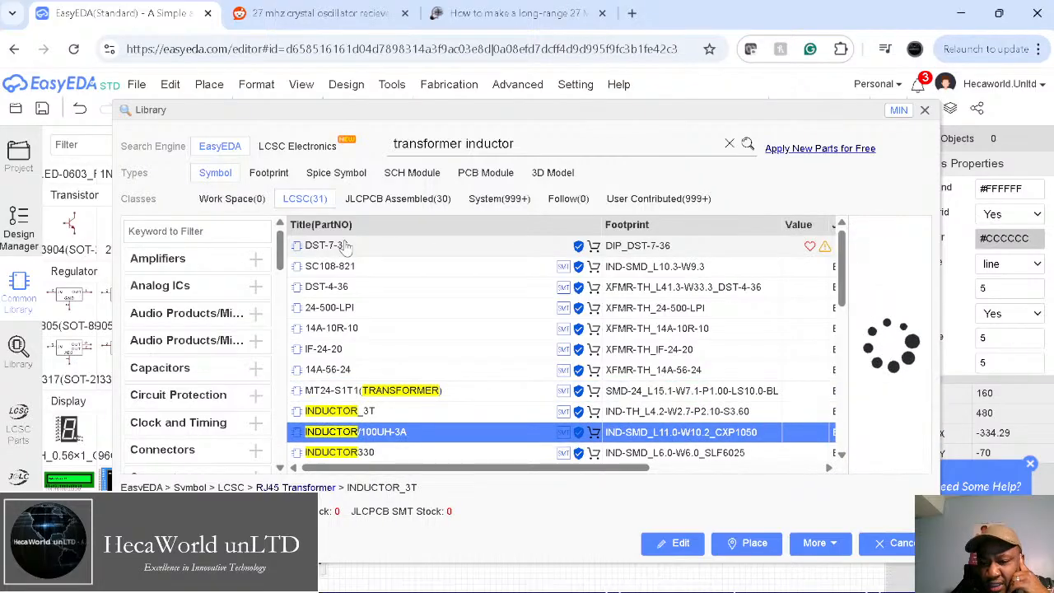
key(Down)
key(Down)
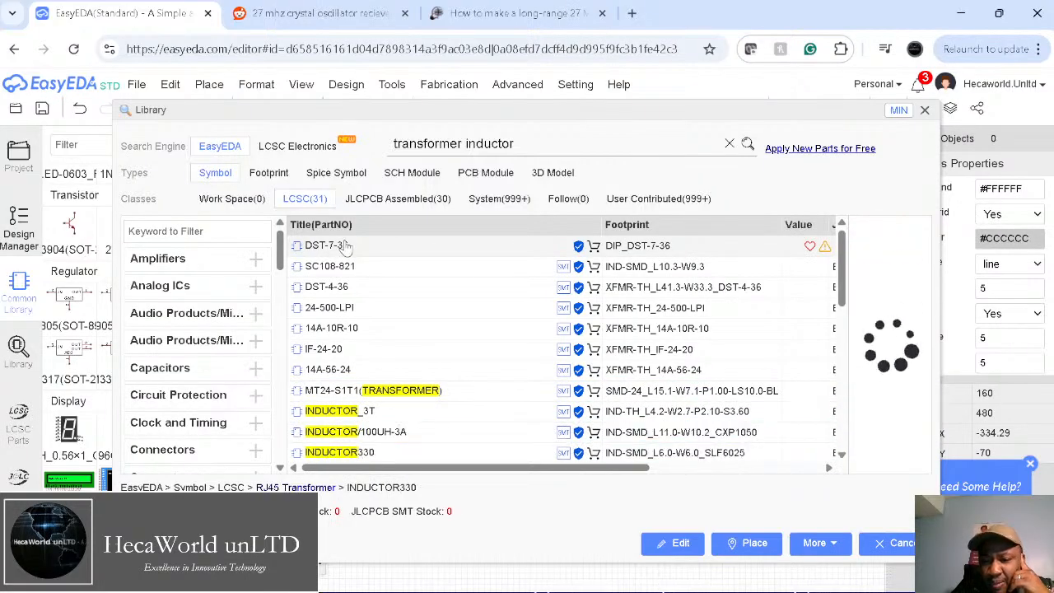
key(Down)
key(Down)
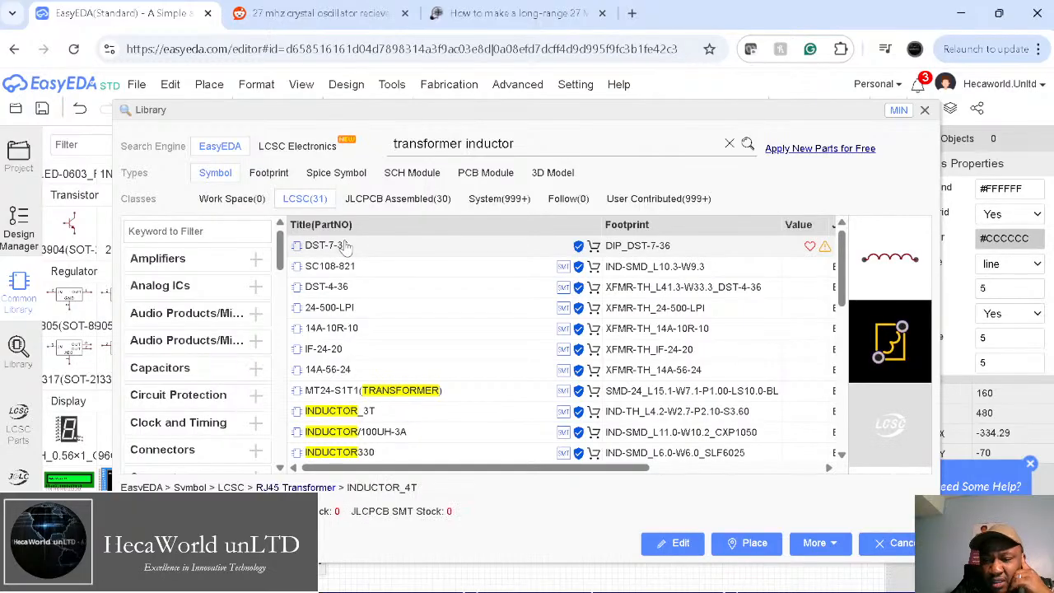
key(Down)
Step: Preview the power inductors and select 1.8MH*2-INDUCTOR_COMM_12X12_1
key(Down)
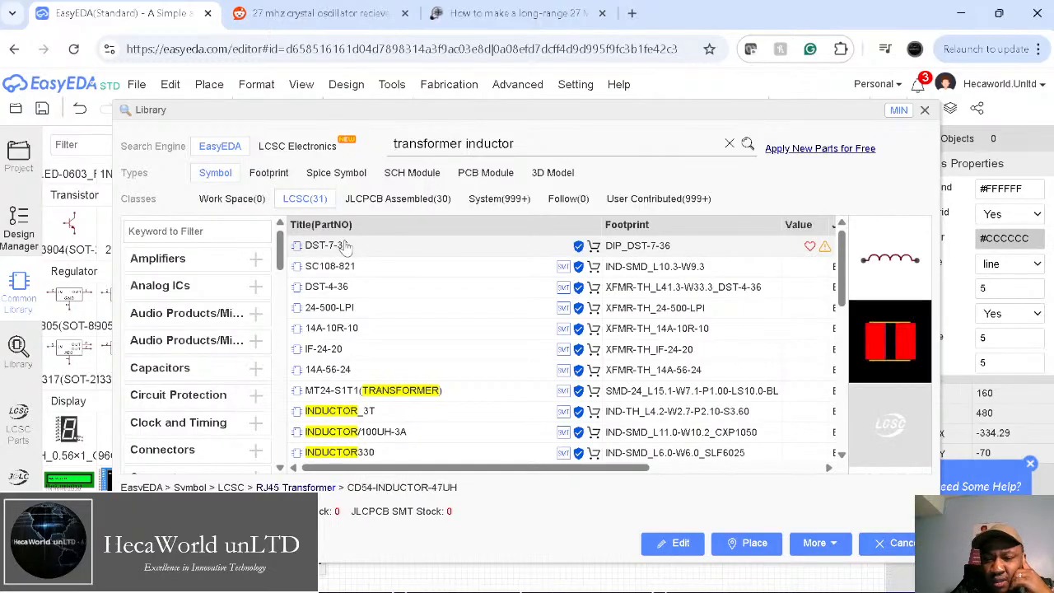
key(Down)
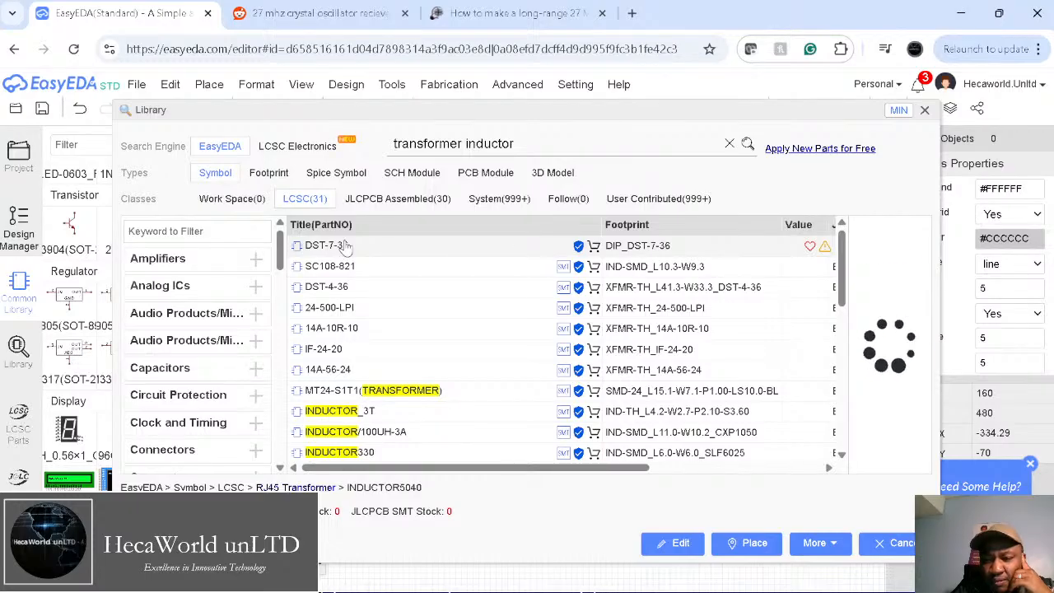
key(Down)
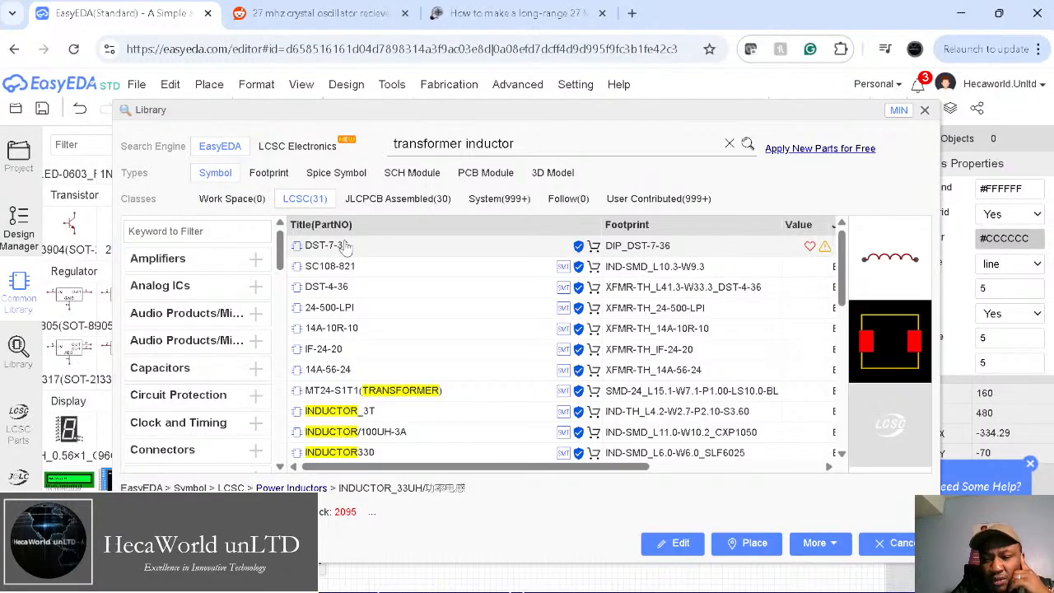
key(Down)
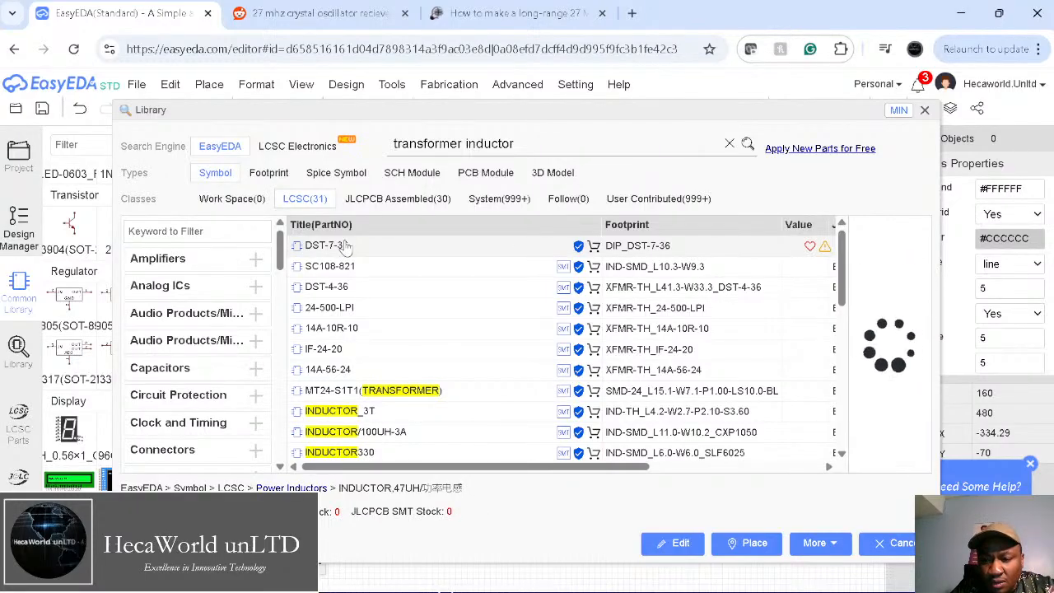
key(Down)
scroll(348, 371, down, 2)
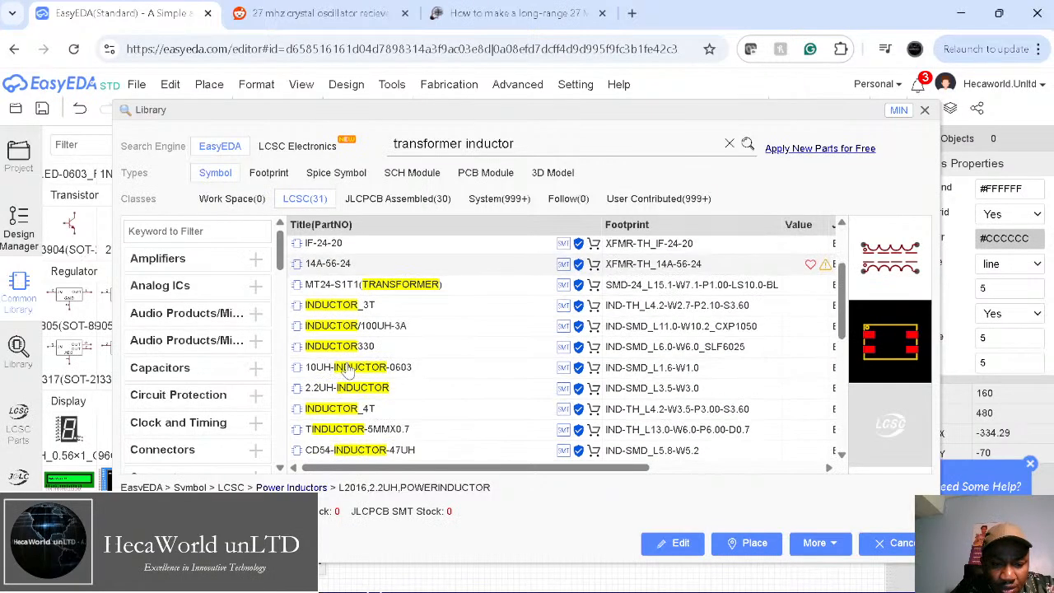
scroll(347, 370, up, 2)
click(400, 360)
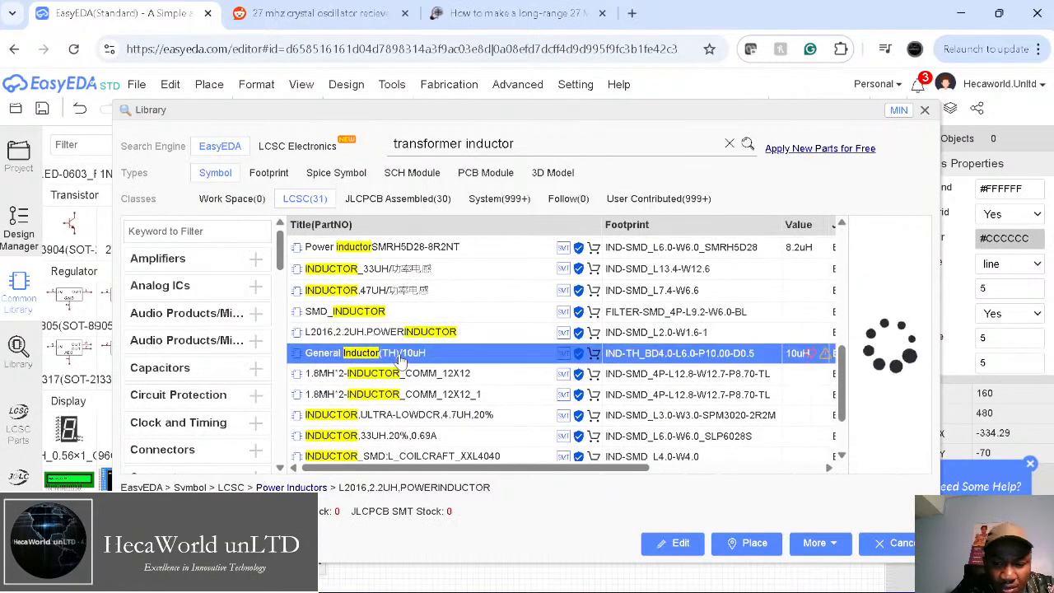
key(Down)
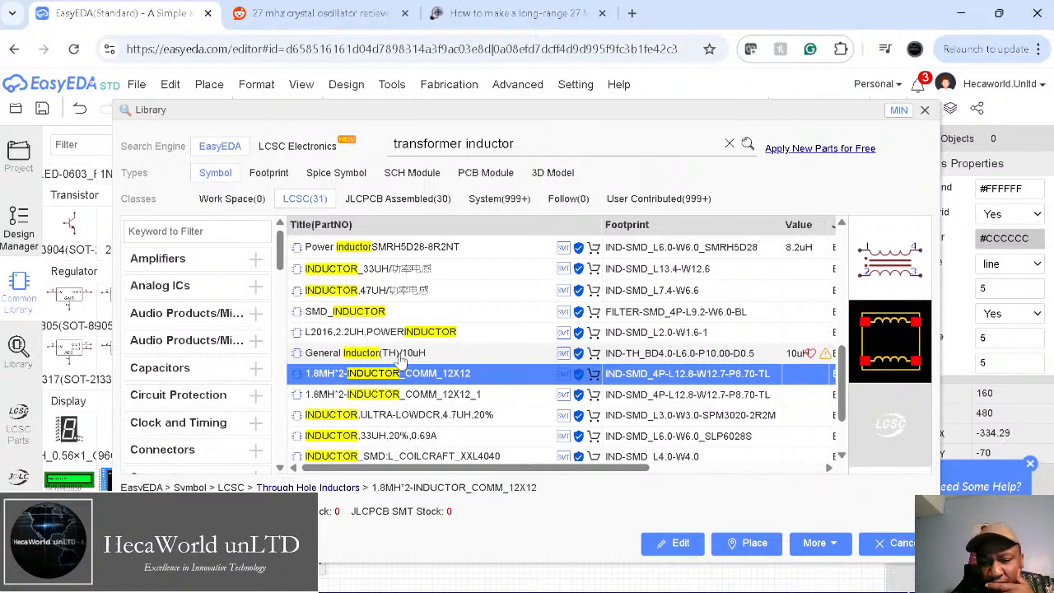
click(418, 395)
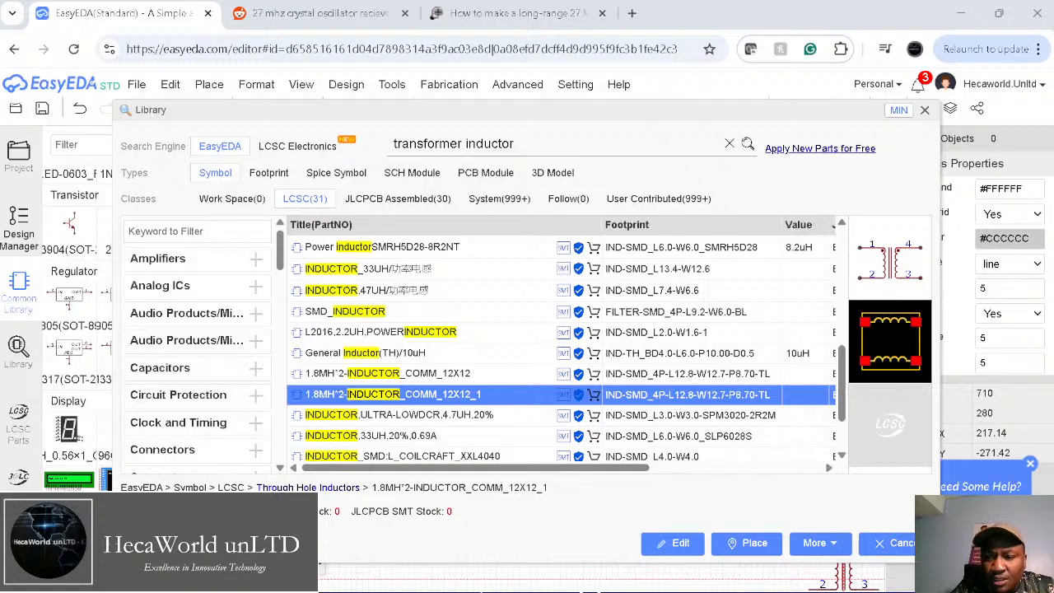
Step: Place the transformer L3 next to C1 and move L2 down to the lower right
click(924, 111)
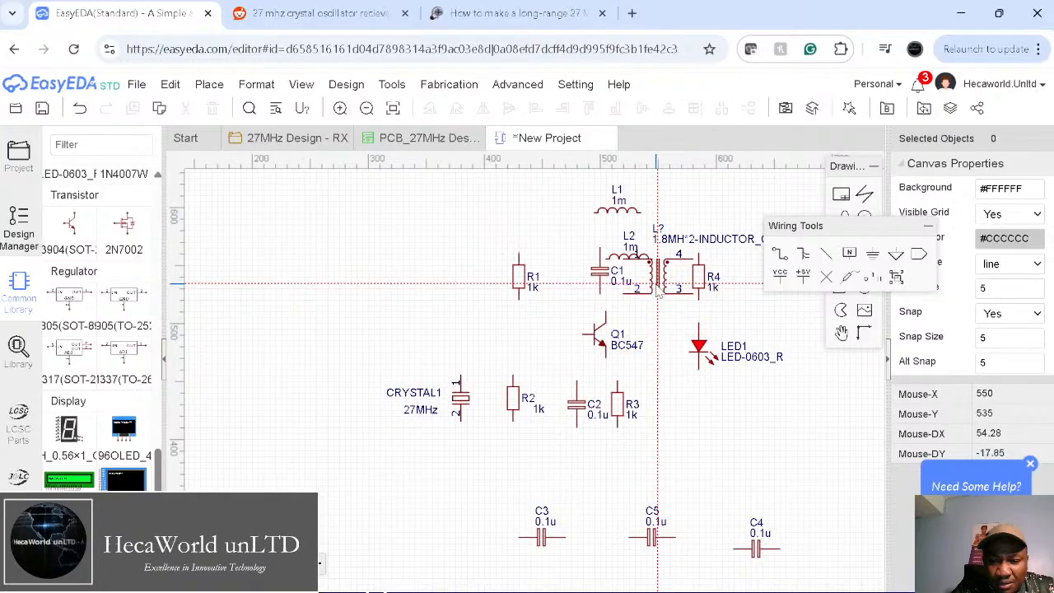
click(657, 298)
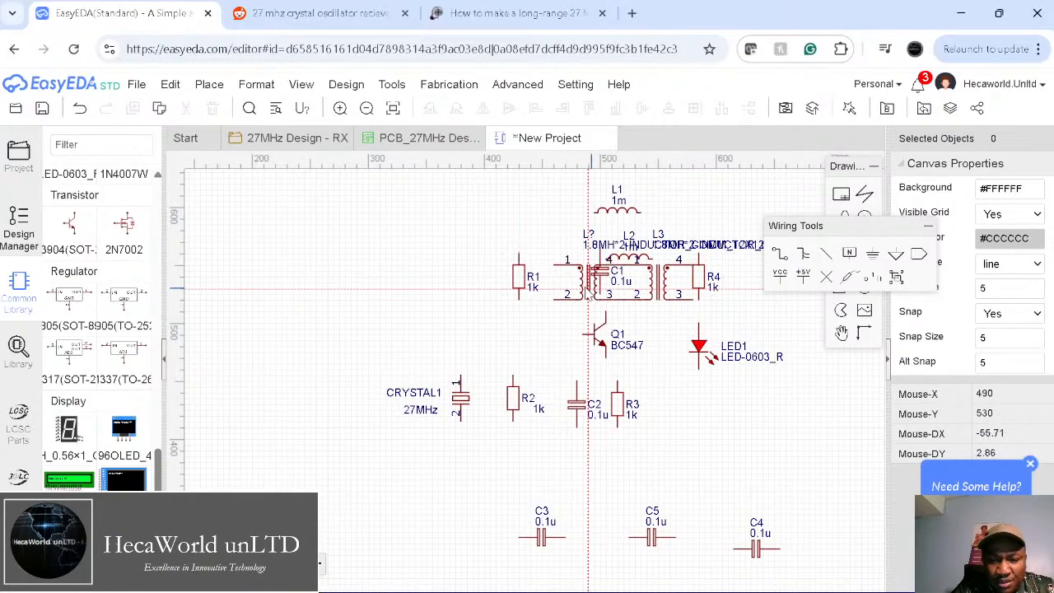
key(Escape)
drag(647, 253, 818, 418)
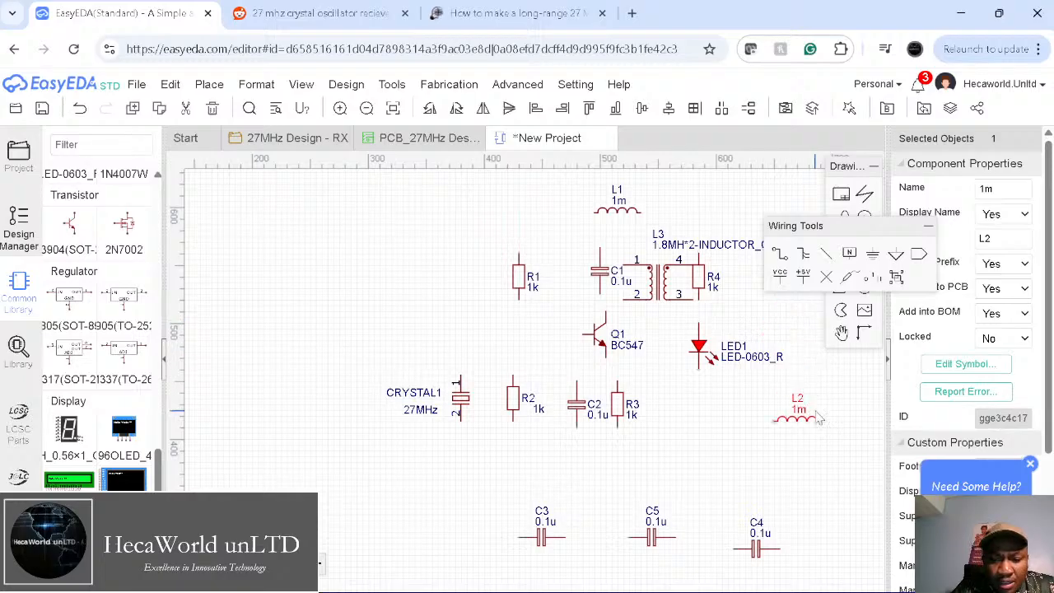
right_drag(694, 466, 499, 503)
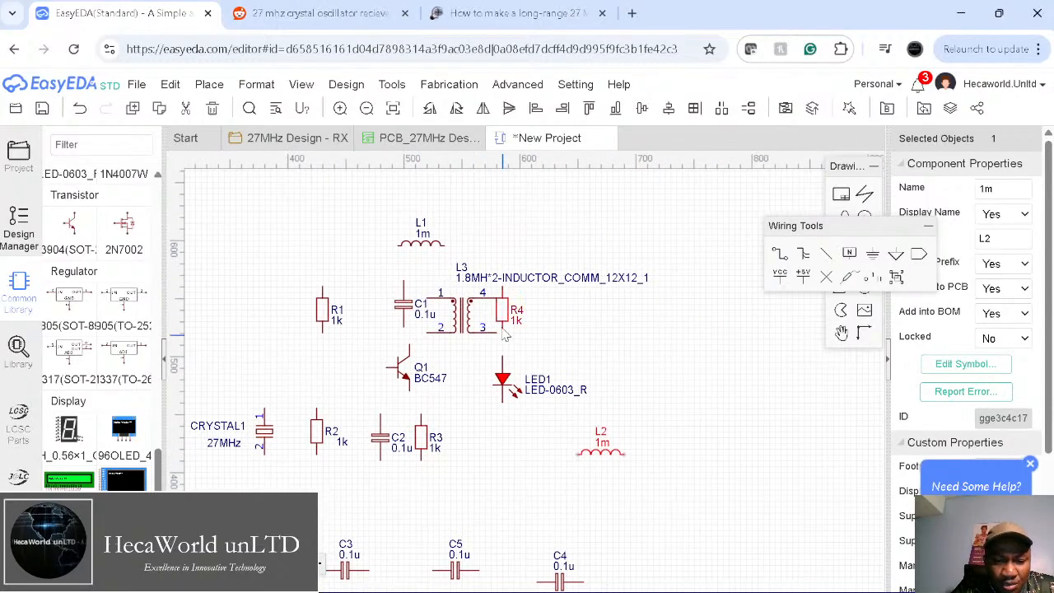
Step: Shift R4 and LED1 right, aligned vertically, and move L3's value label beside its pins
drag(503, 311, 611, 306)
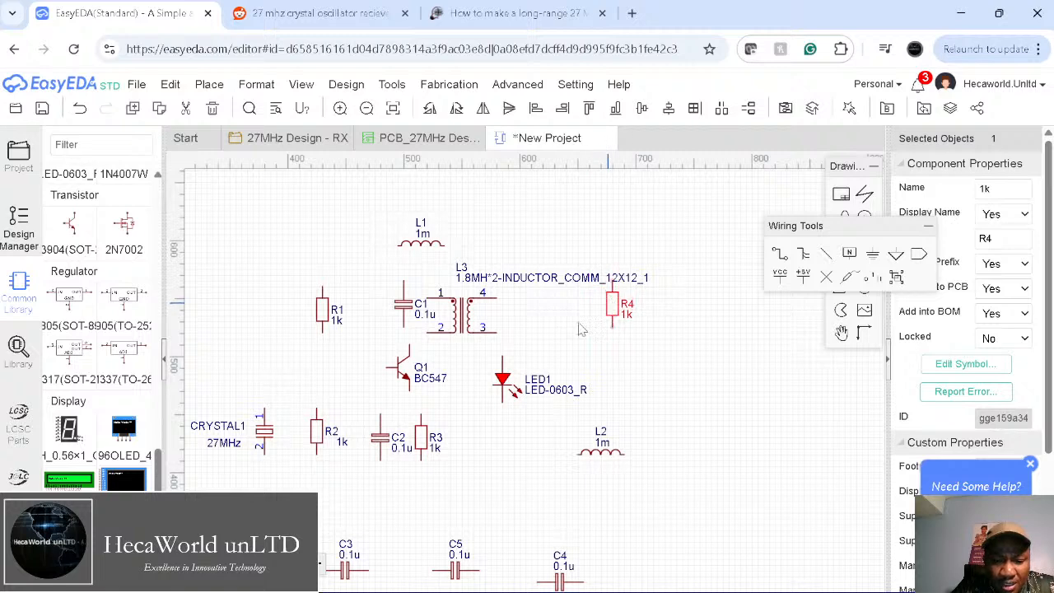
drag(517, 372, 662, 374)
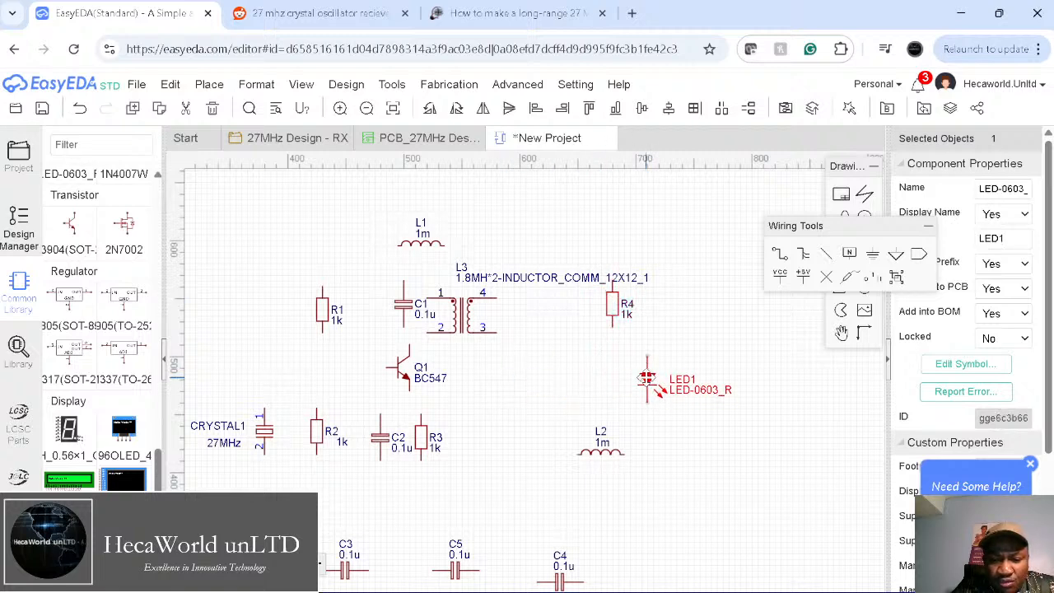
drag(613, 305, 682, 293)
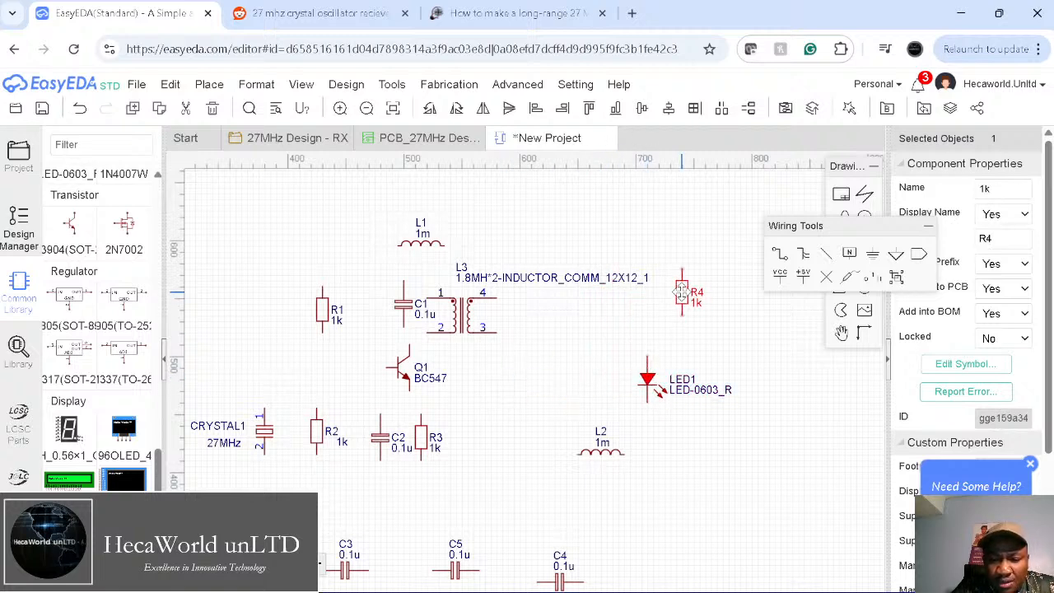
drag(655, 374, 697, 374)
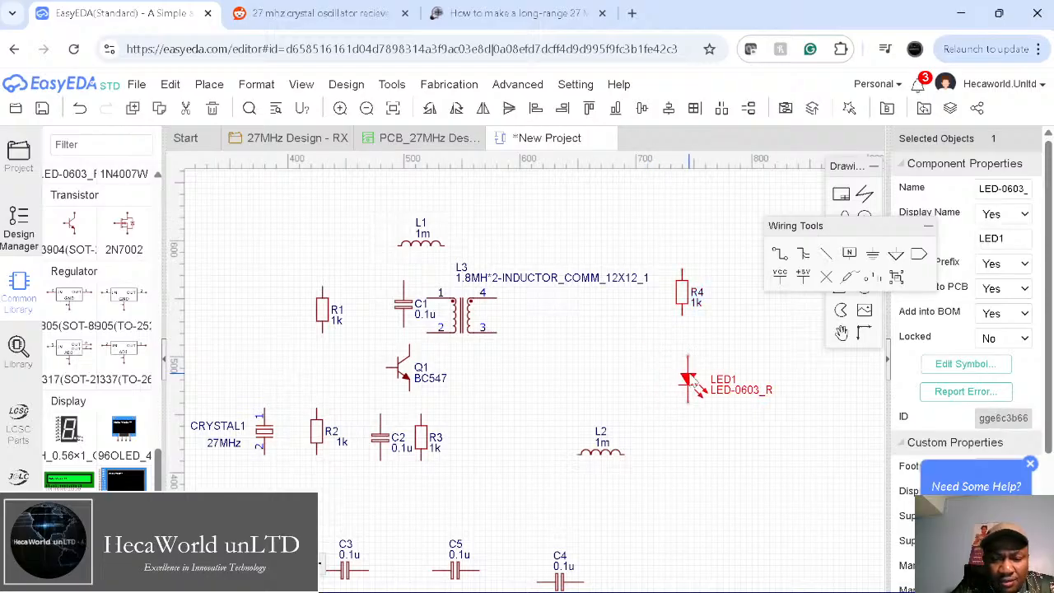
right_drag(693, 431, 699, 424)
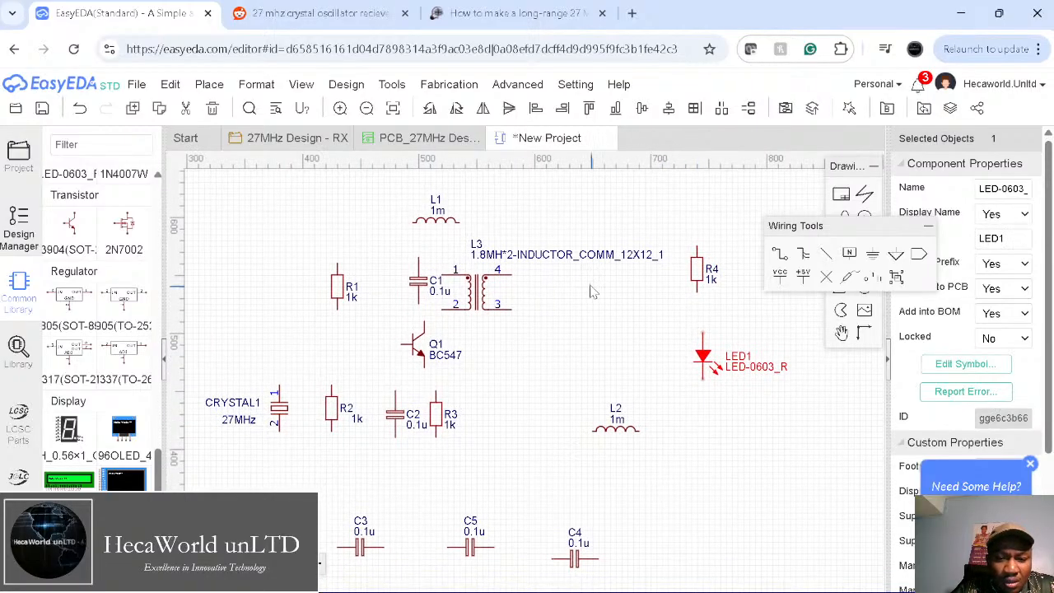
click(557, 257)
drag(558, 262, 581, 303)
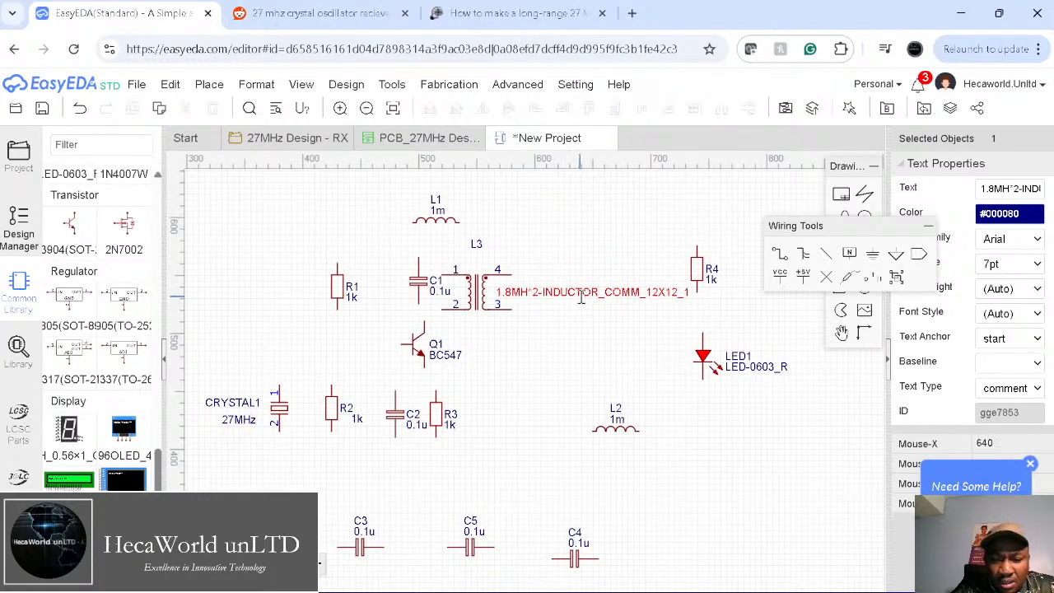
Step: Shorten L3's value label to 1.8MH*2-INDUCTOR, nudge L3 right, and view the Reddit diagram
double_click(582, 303)
click(579, 300)
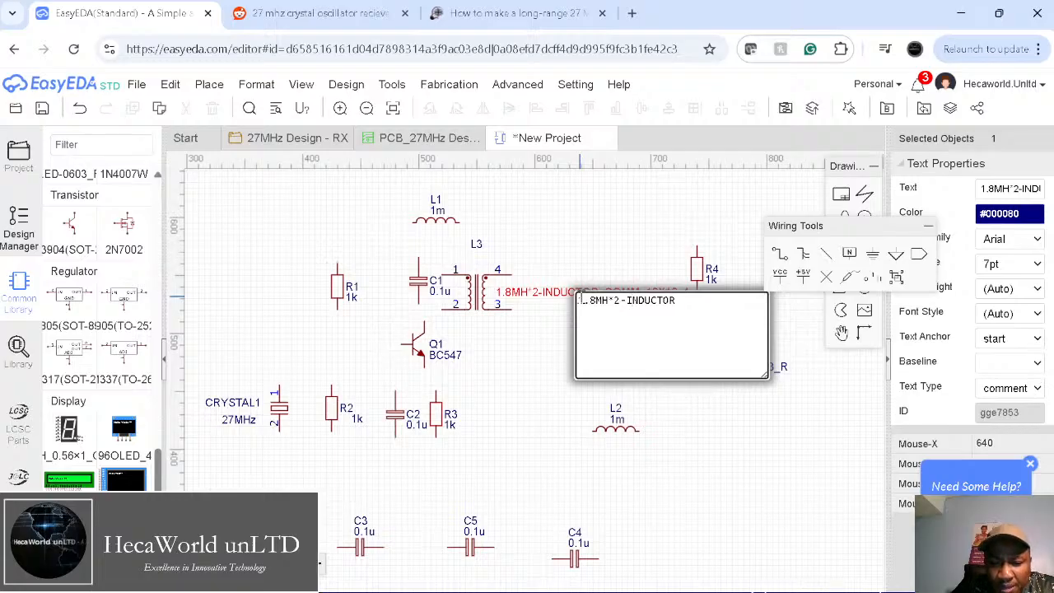
key(Return)
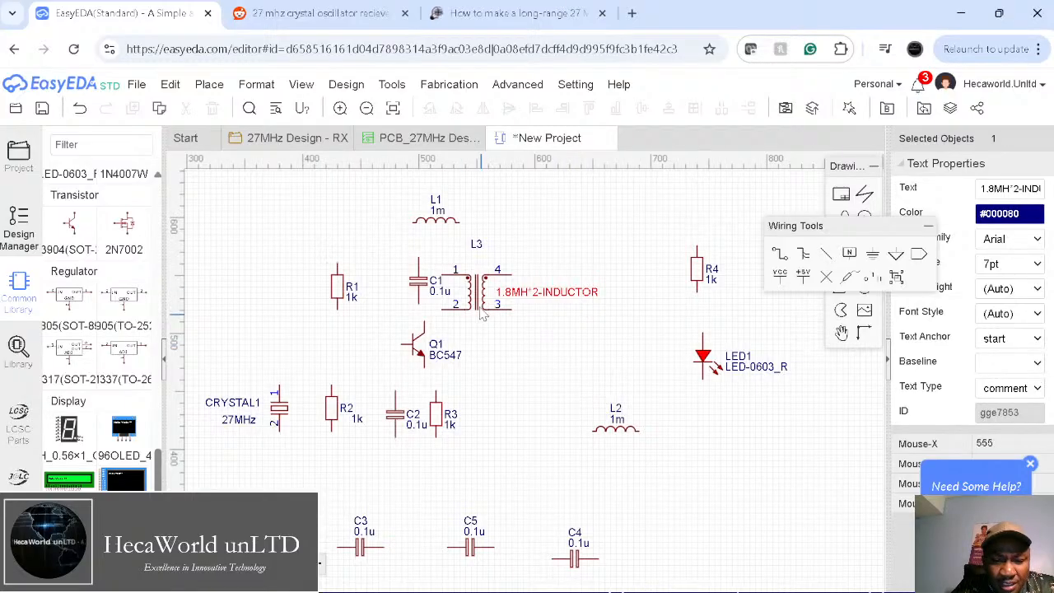
drag(476, 292, 487, 286)
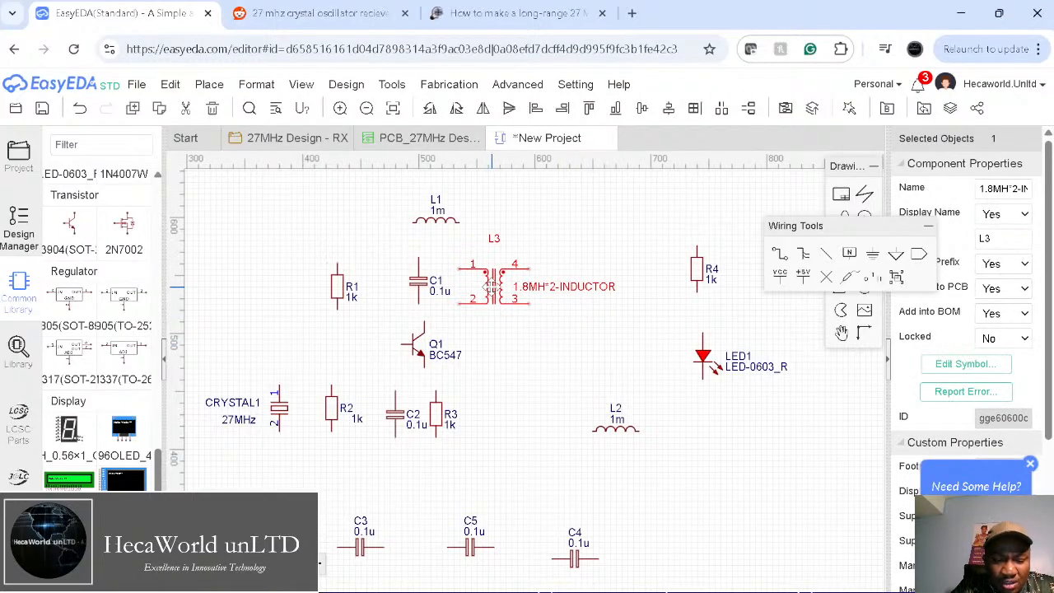
click(534, 346)
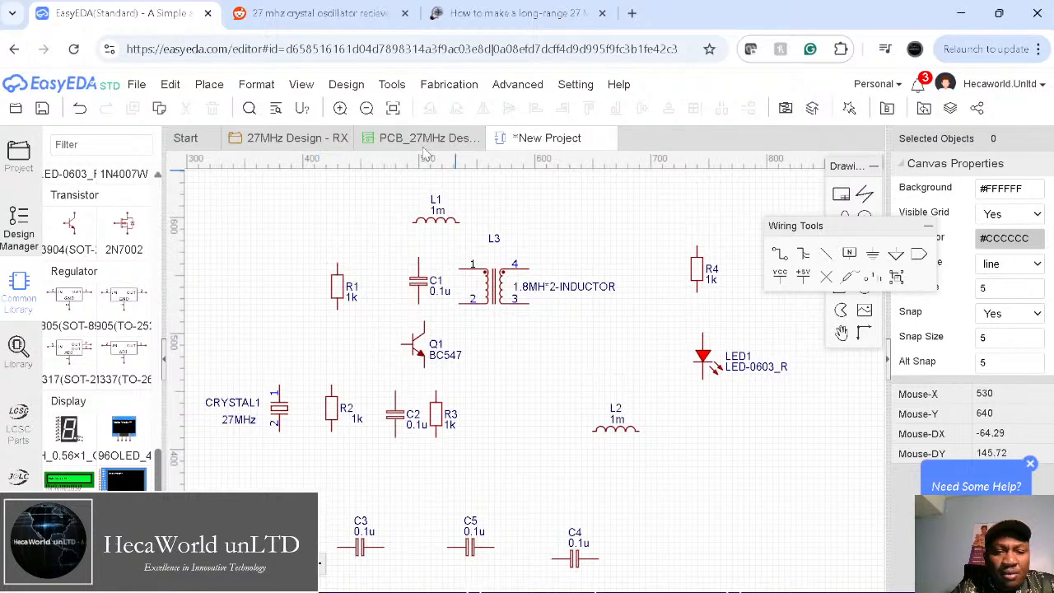
click(346, 18)
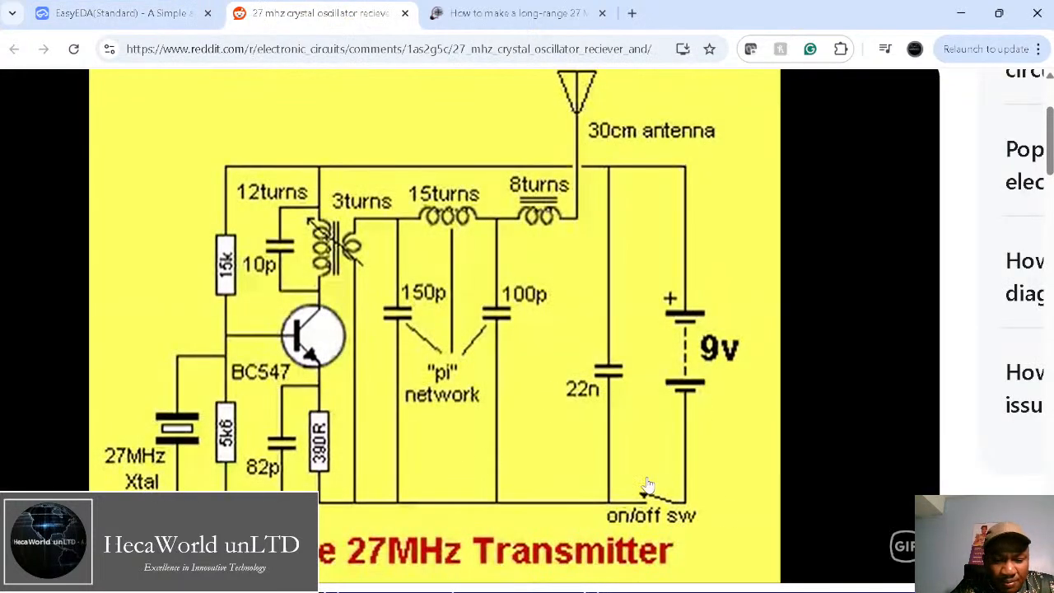
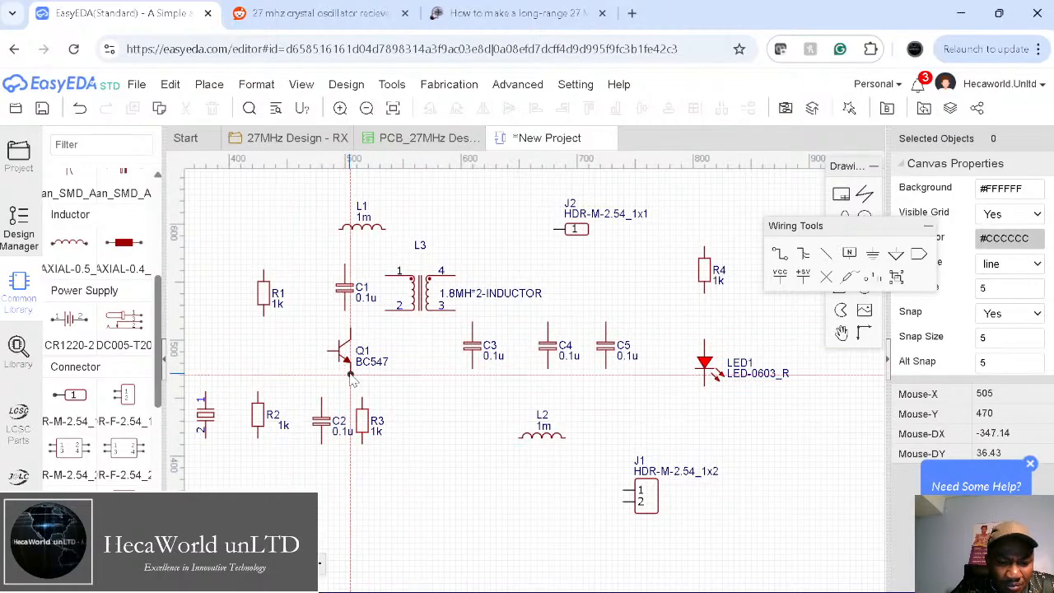
Step: Wire Q1's emitter to the top pins of C2 and R3, ending in a junction
click(349, 377)
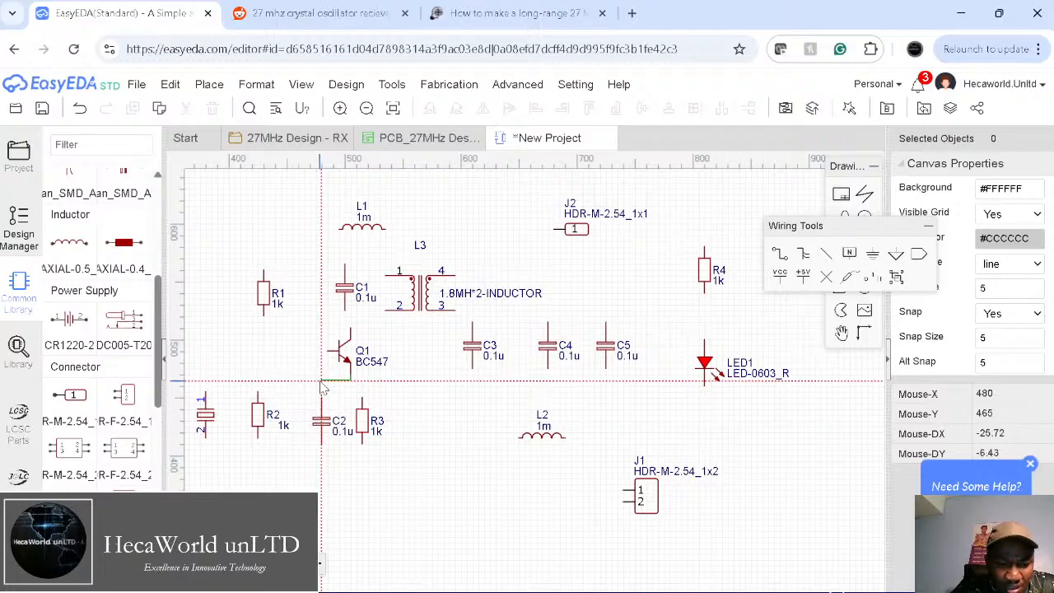
click(321, 399)
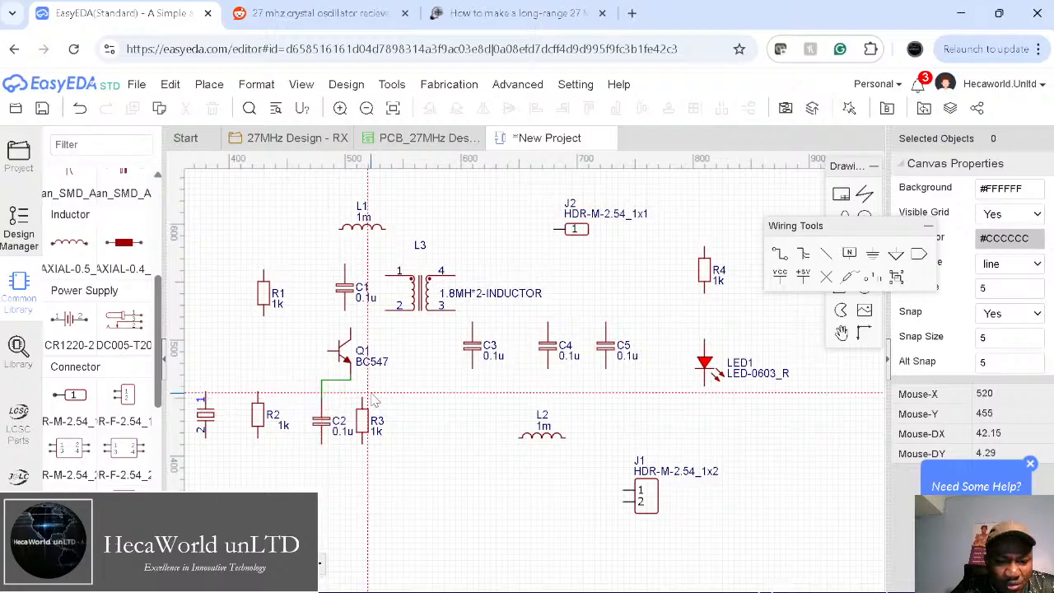
click(362, 399)
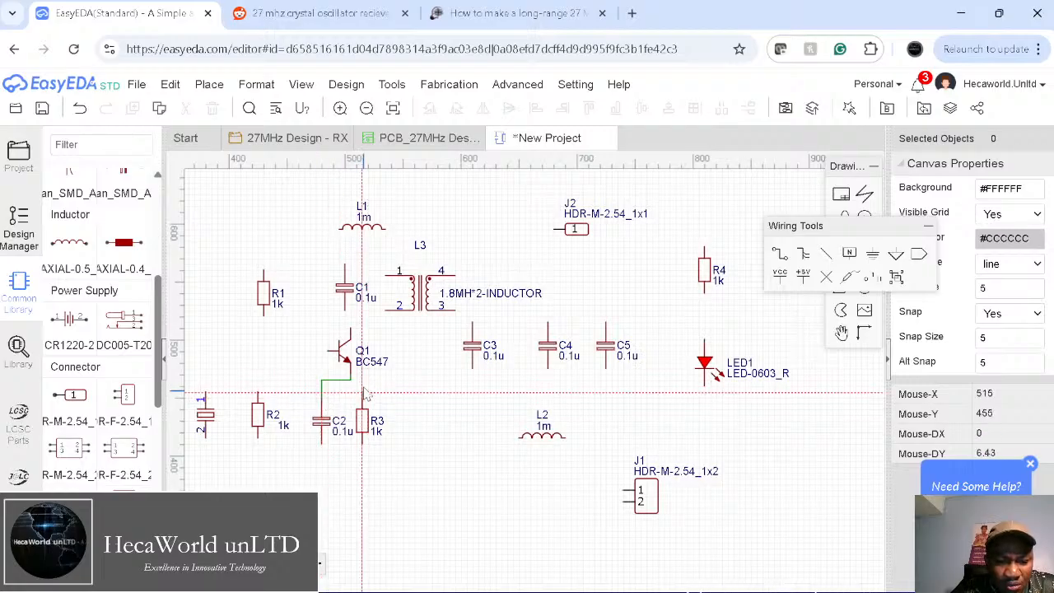
click(350, 381)
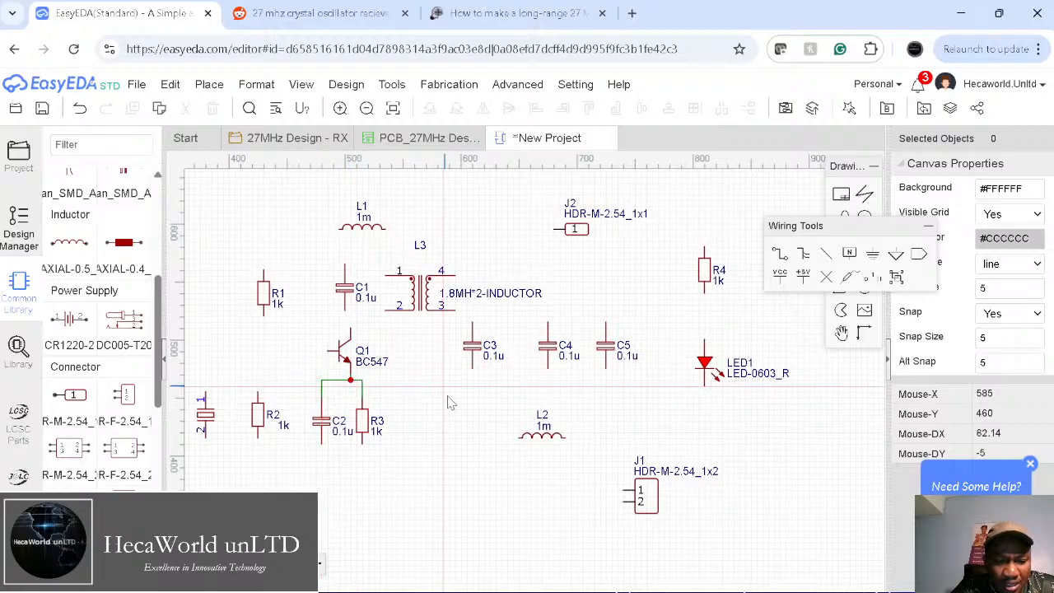
Step: Connect C1 across L3 pins 1 and 2, with pin 2 tied to Q1's collector
click(345, 312)
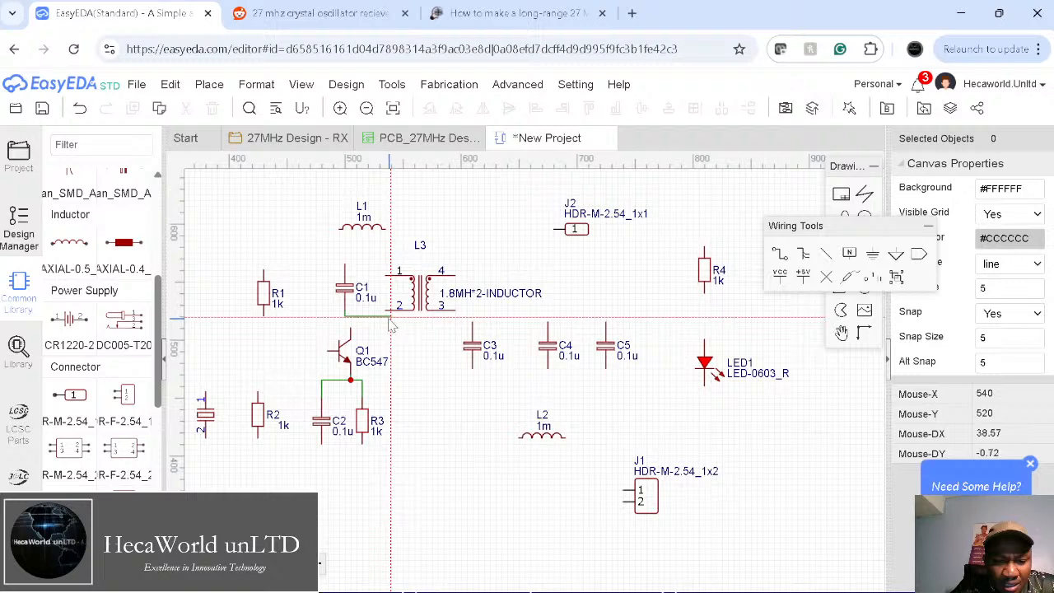
click(384, 311)
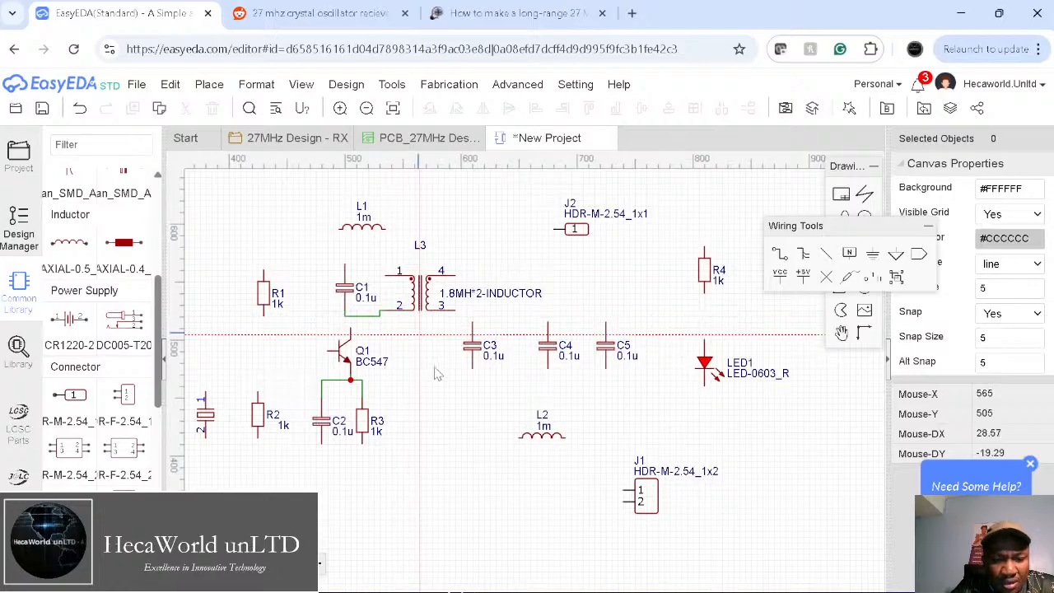
click(351, 329)
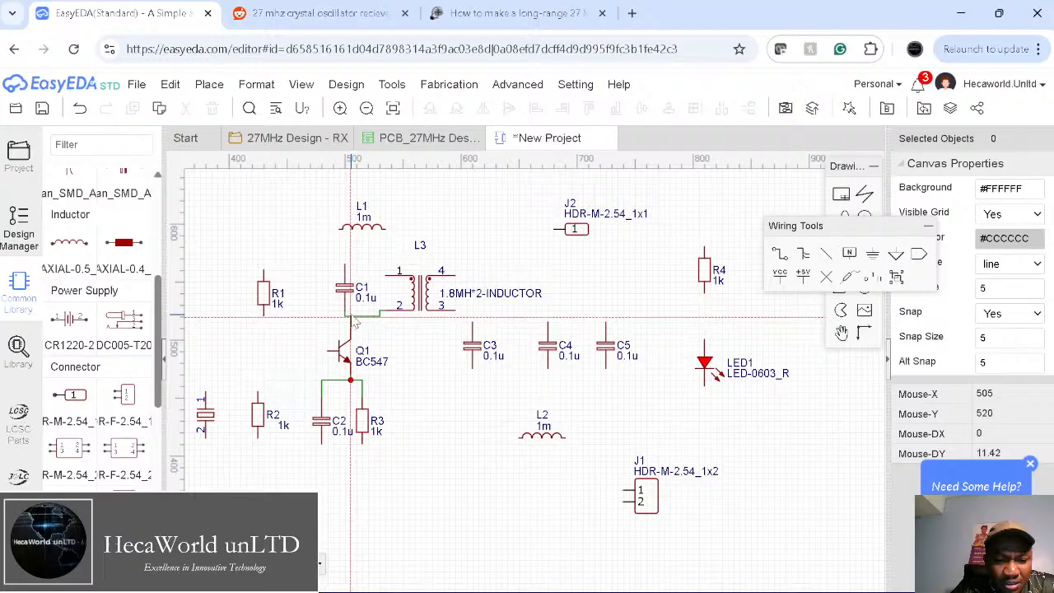
click(346, 266)
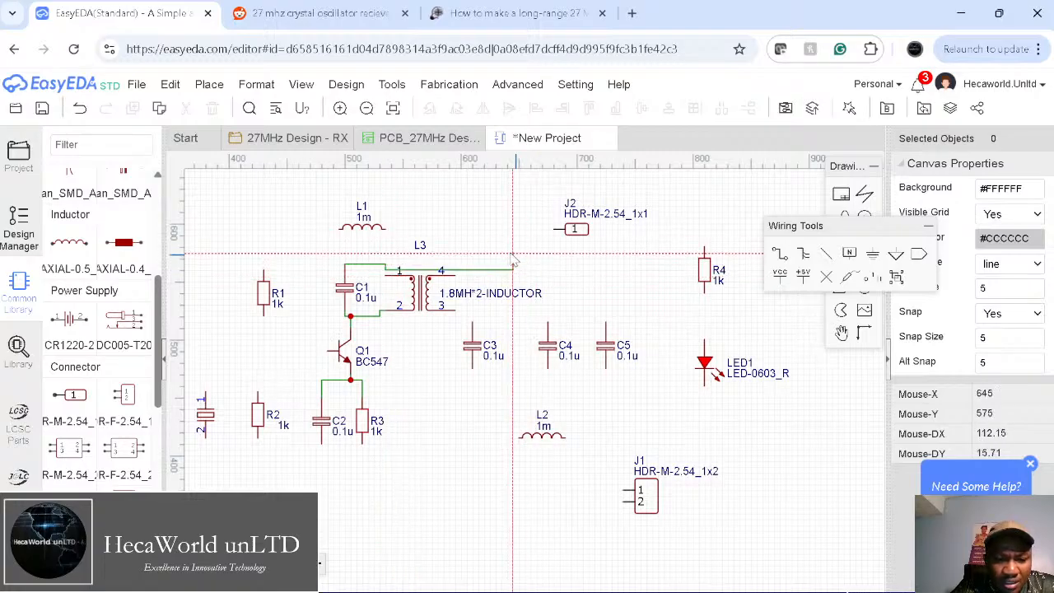
click(387, 275)
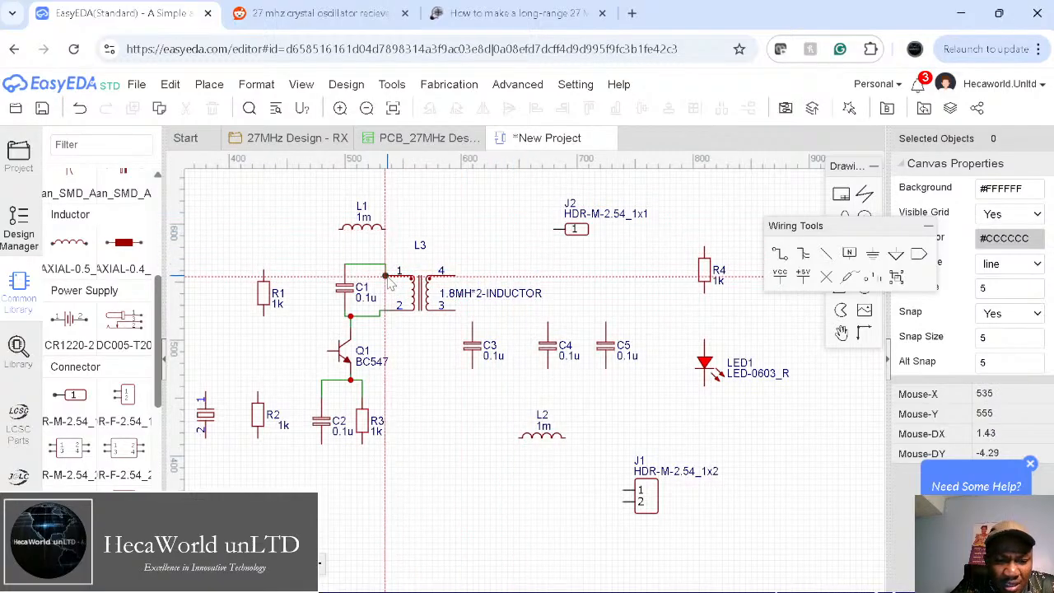
scroll(387, 279, down, 1)
scroll(387, 280, up, 5)
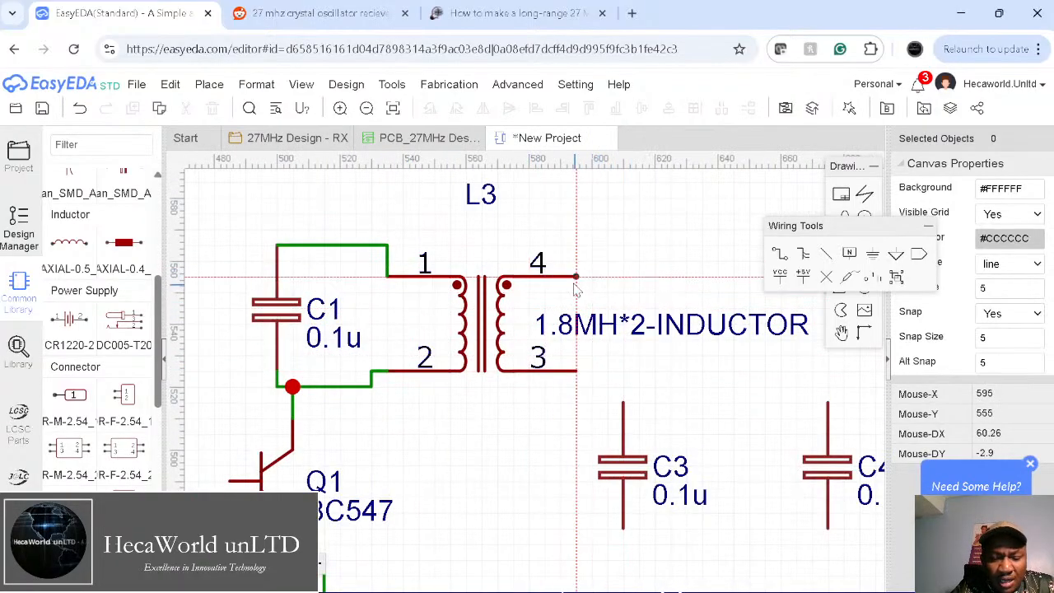
Step: Compare the design with the Reddit 27MHz transmitter schematic, then return to the EasyEDA editor
click(317, 17)
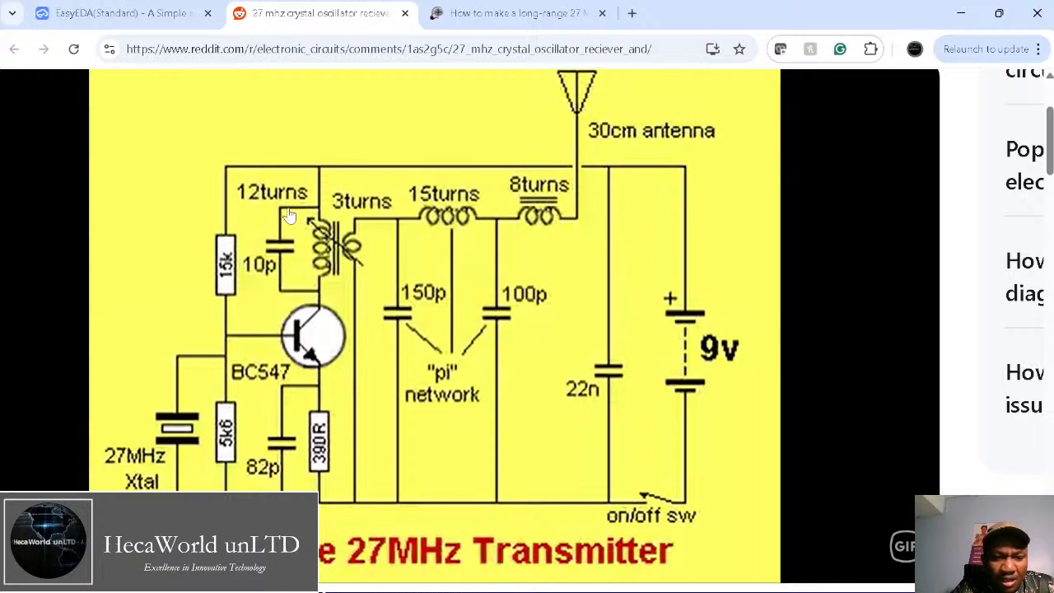
click(124, 13)
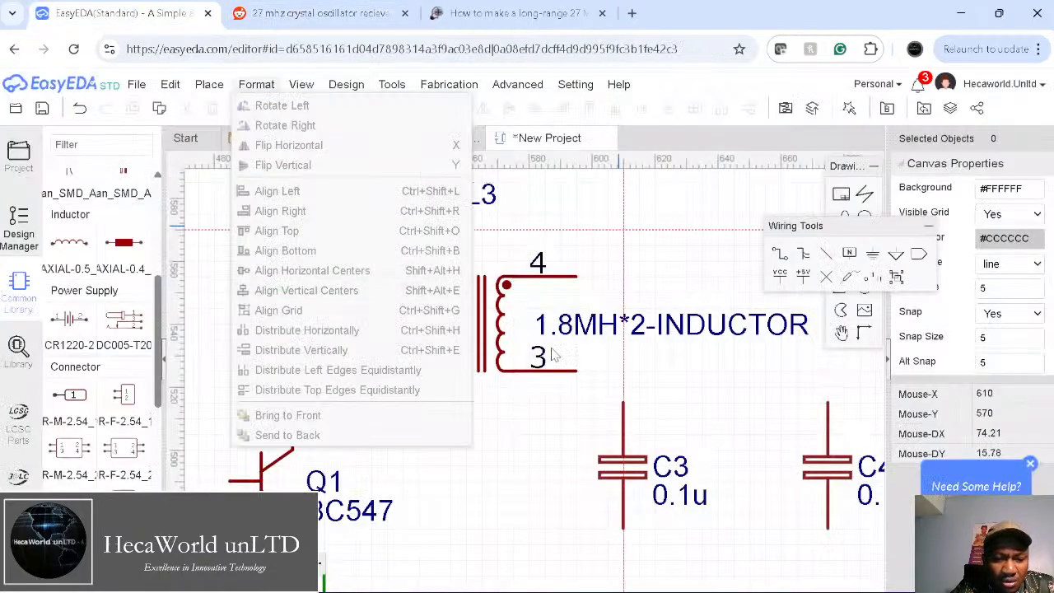
Step: Draw the top wire from R1's top pin across to R4's top pin
scroll(543, 374, down, 6)
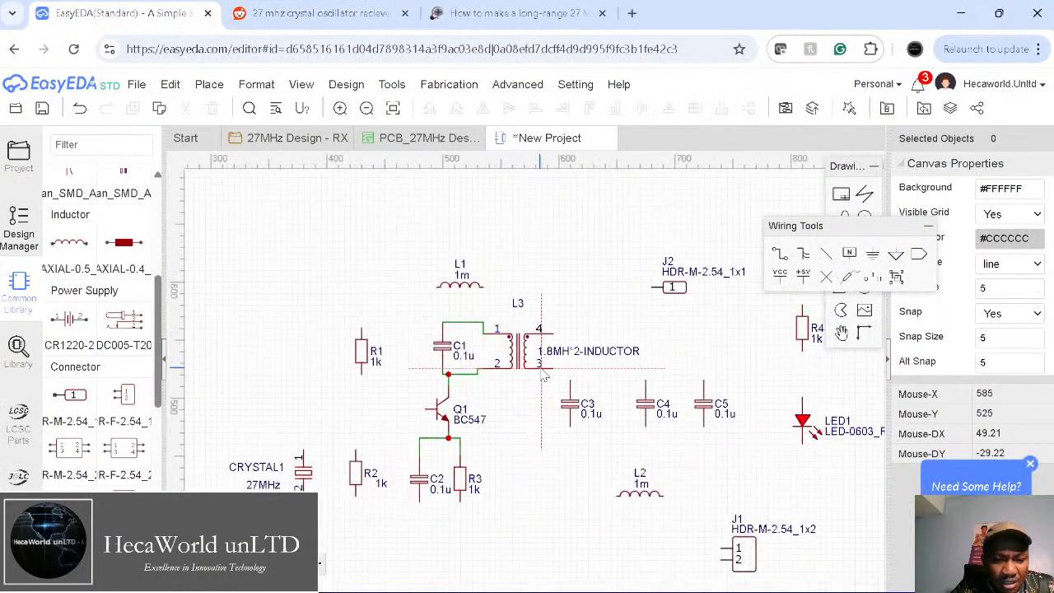
click(361, 327)
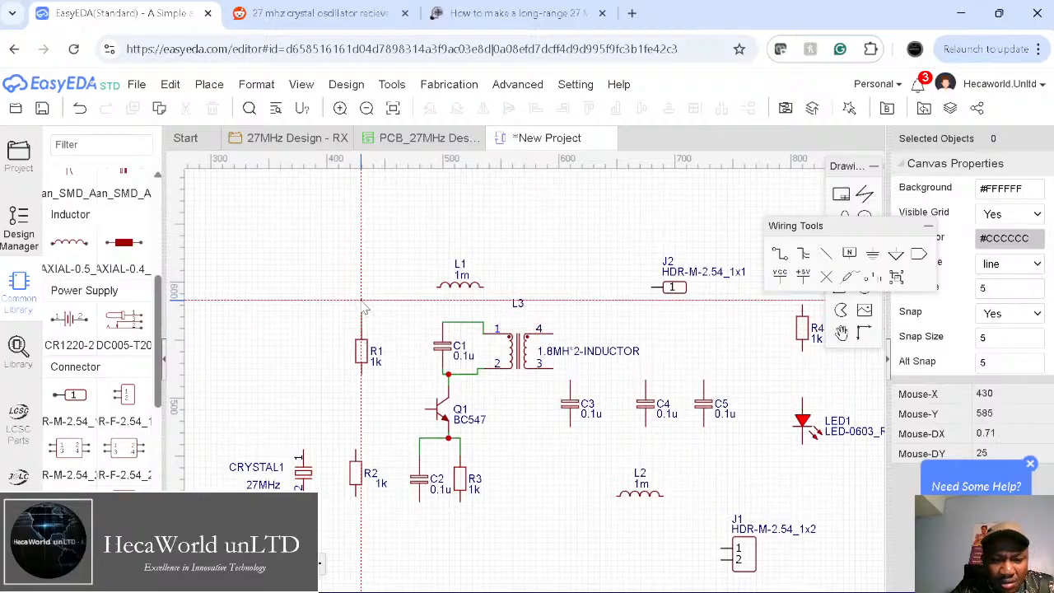
click(361, 299)
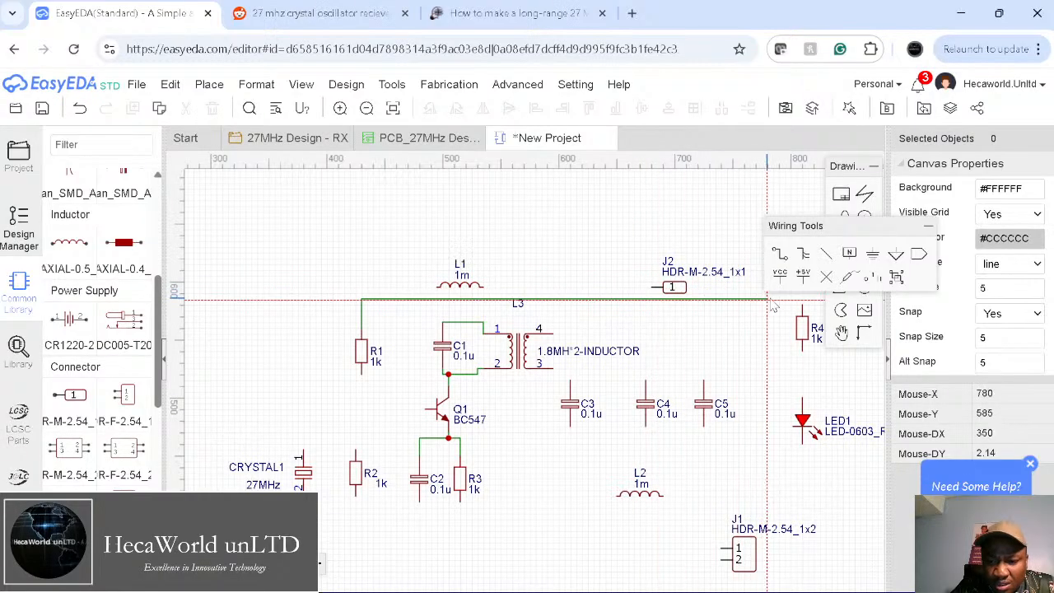
click(804, 306)
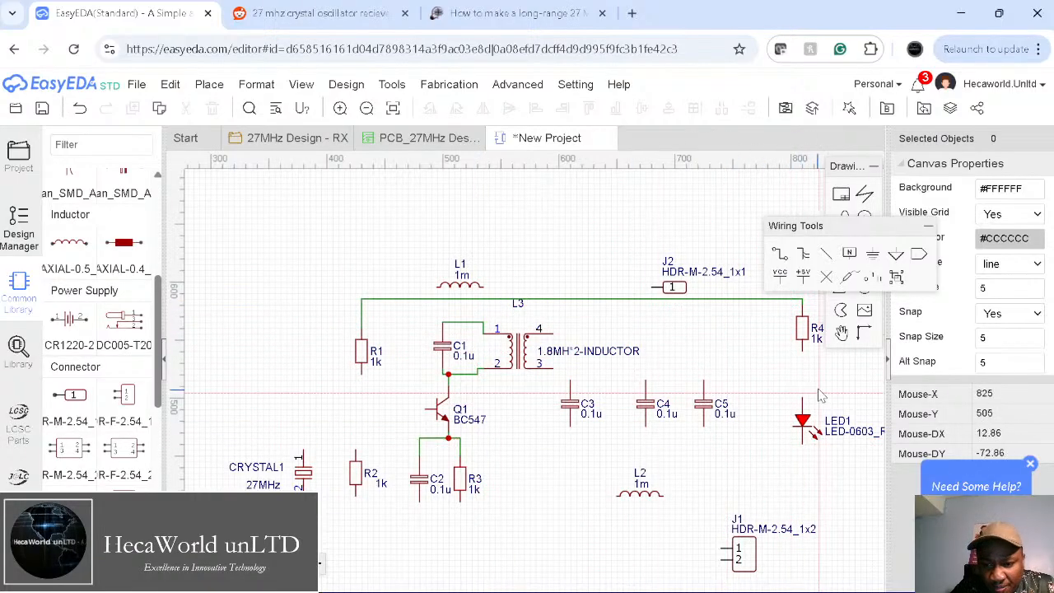
Step: Connect R4 to LED1, run a bottom rail from LED1 to R2, and join R2 to R1
click(802, 352)
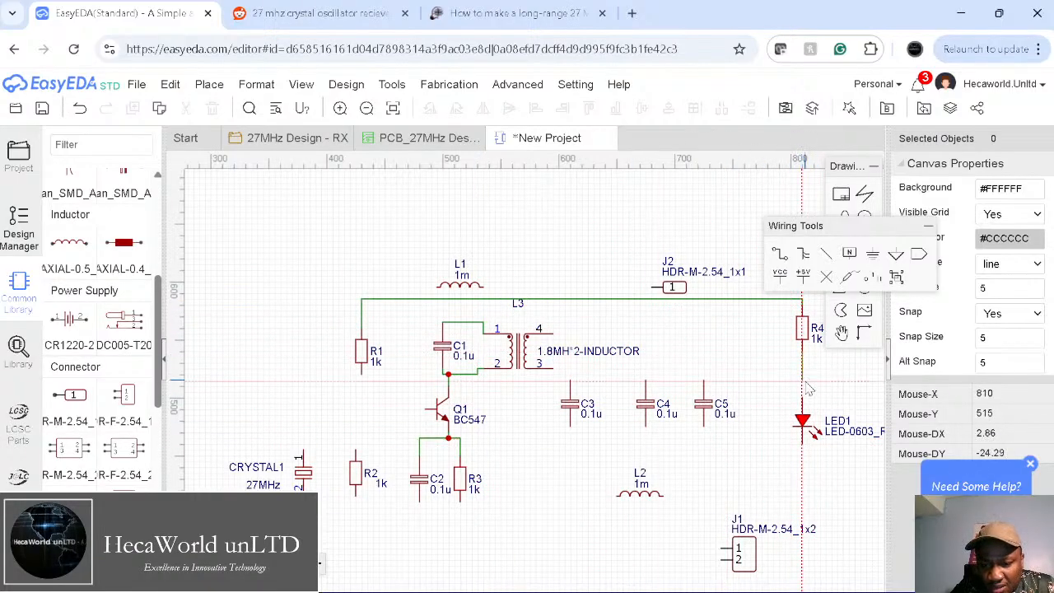
click(804, 401)
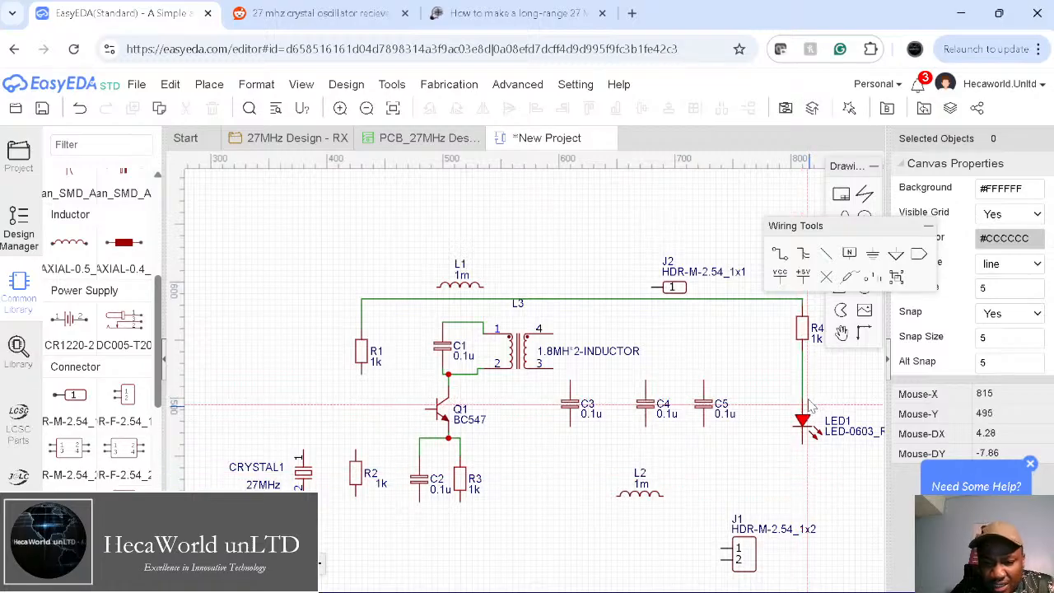
click(803, 445)
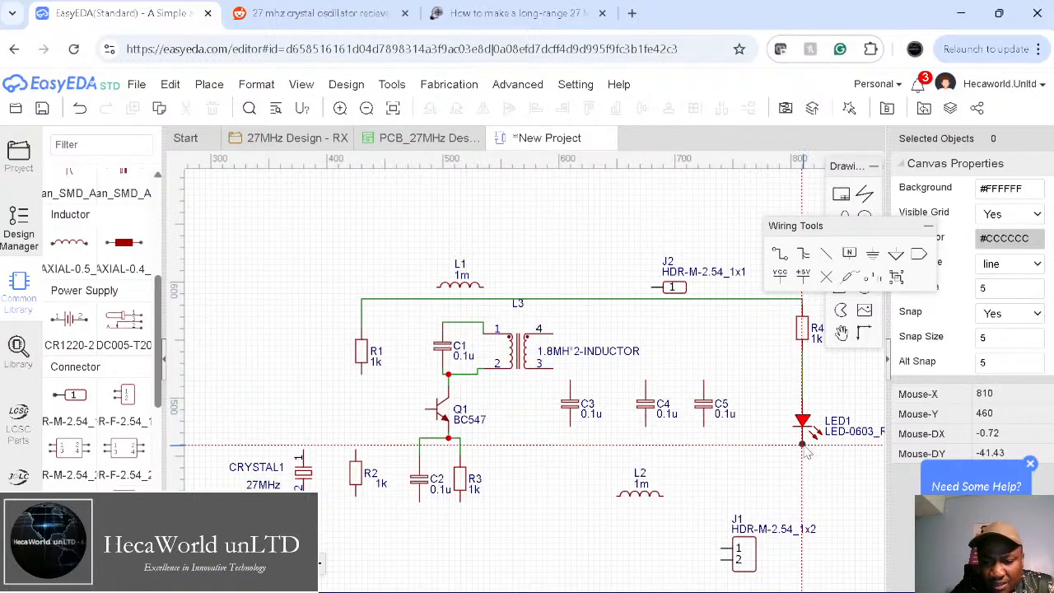
click(803, 446)
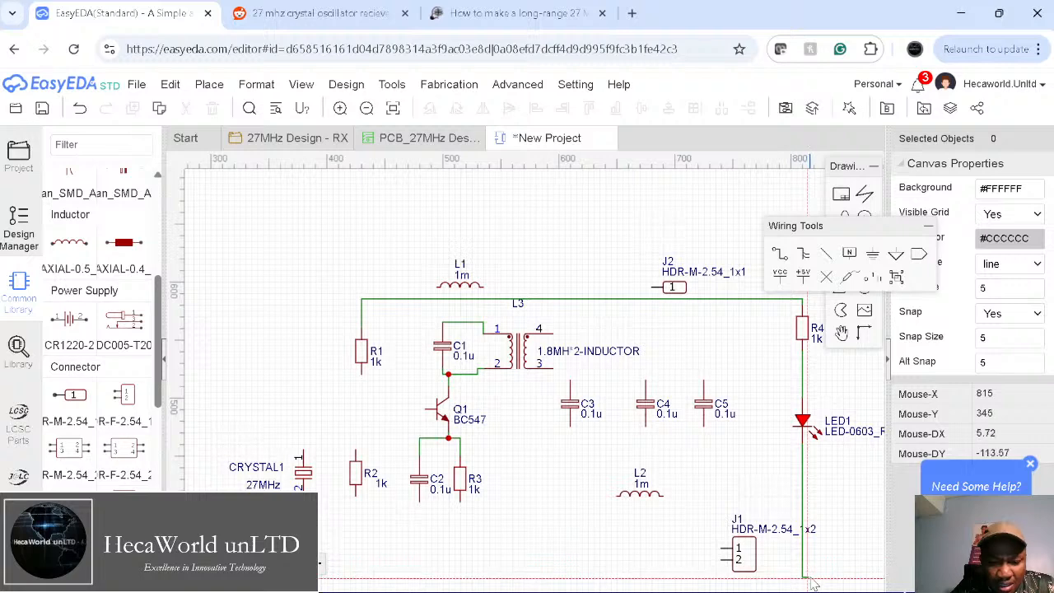
click(803, 560)
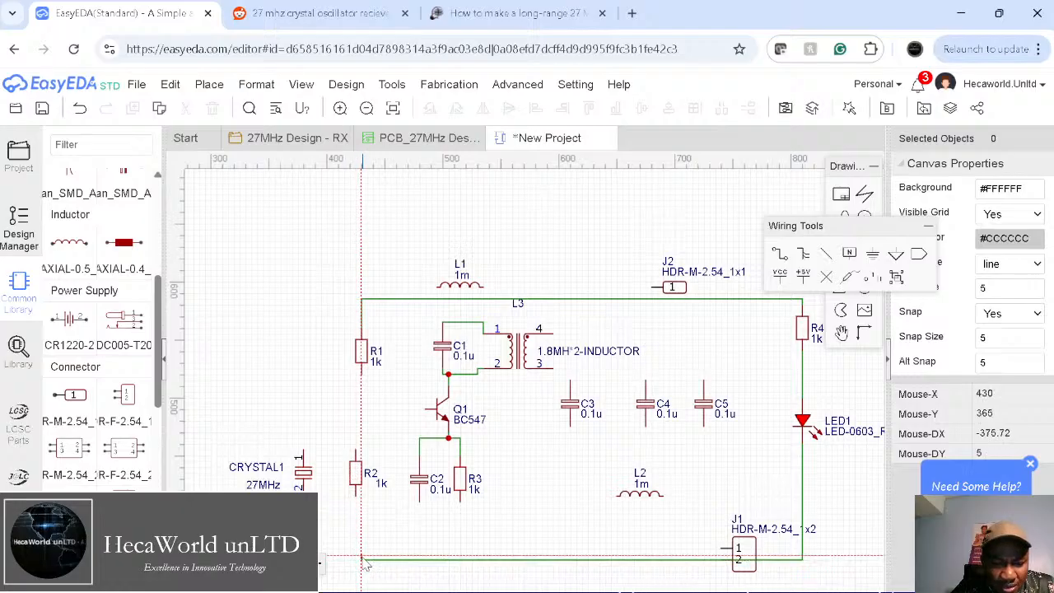
click(362, 560)
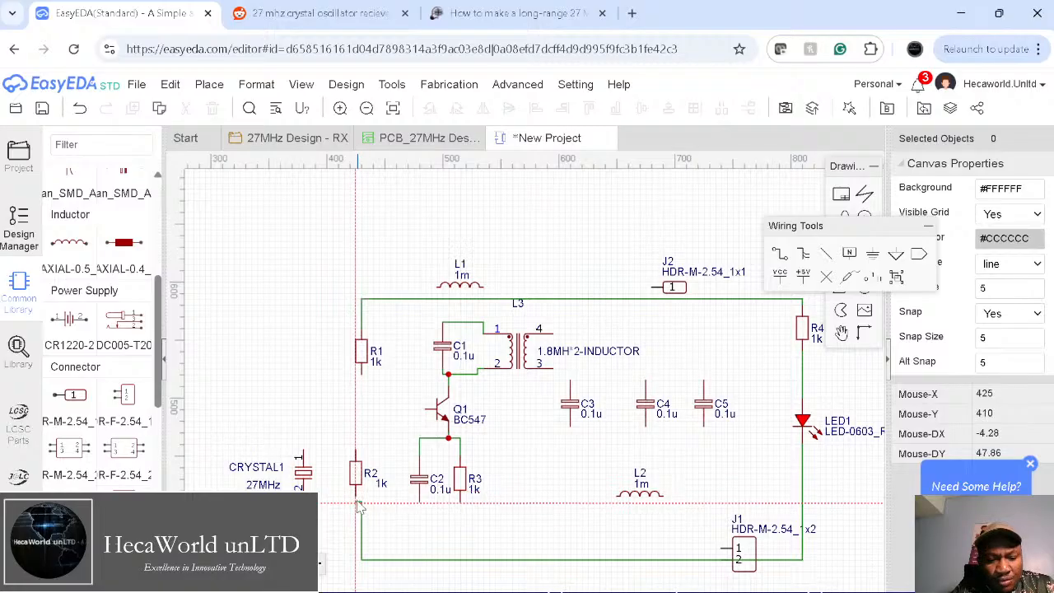
click(356, 497)
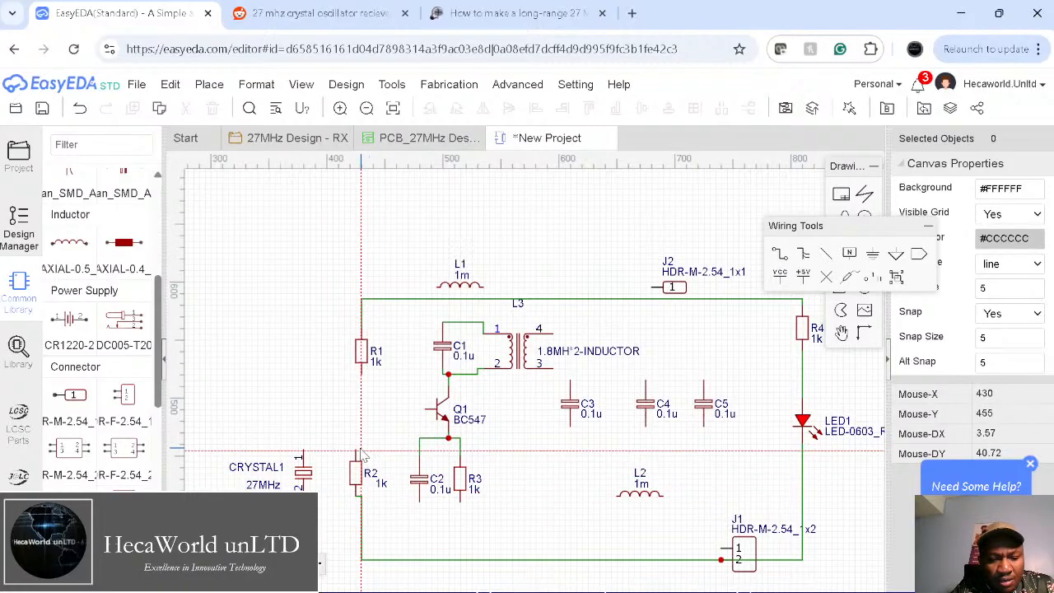
click(356, 449)
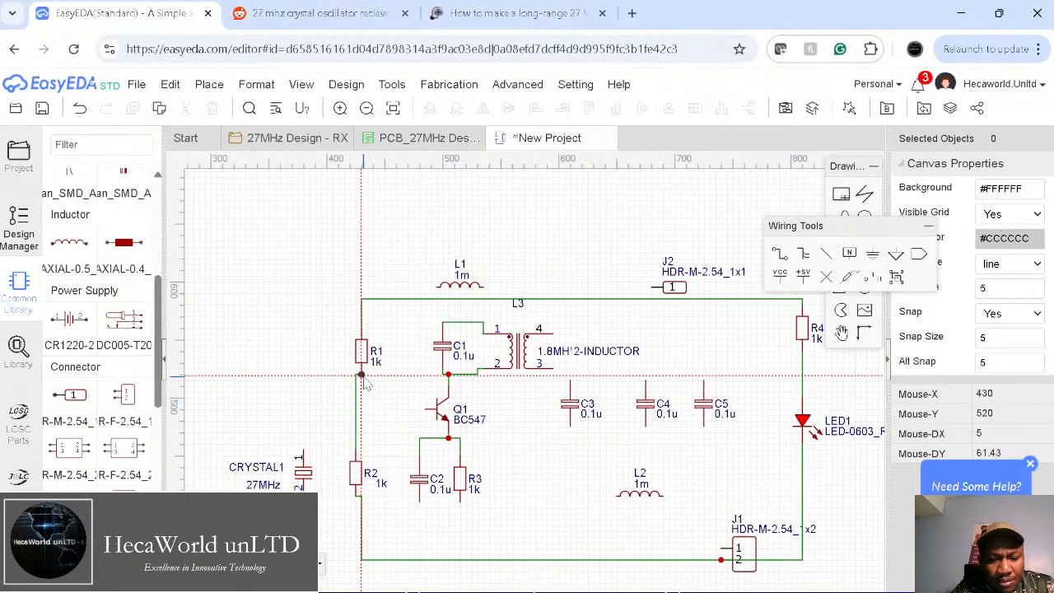
click(367, 411)
Step: Inspect R2, then wire the lower pins of C2 and R3 to the bottom rail
right_click(361, 475)
click(360, 476)
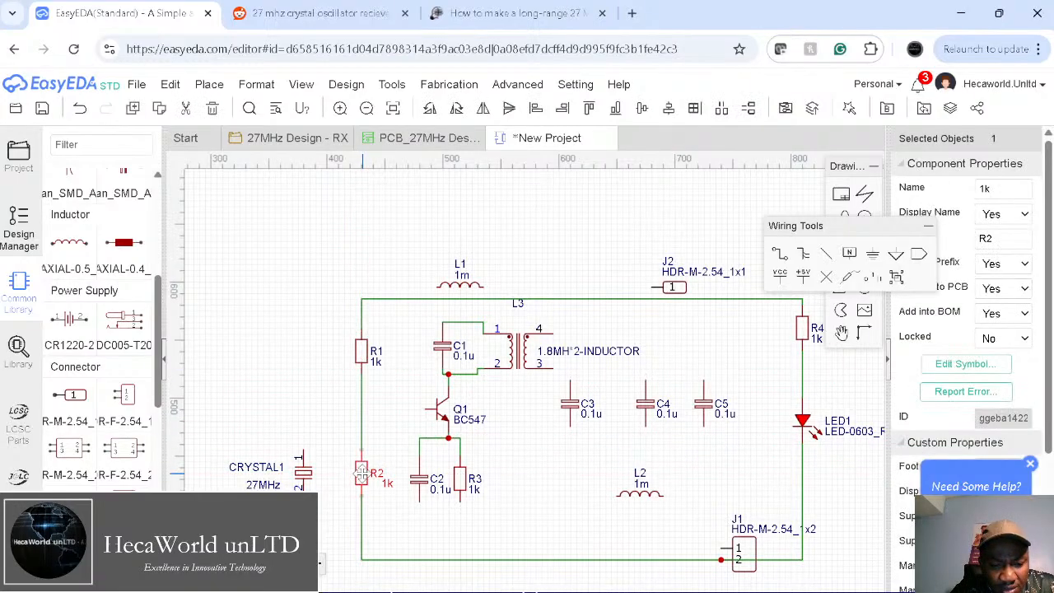
click(539, 515)
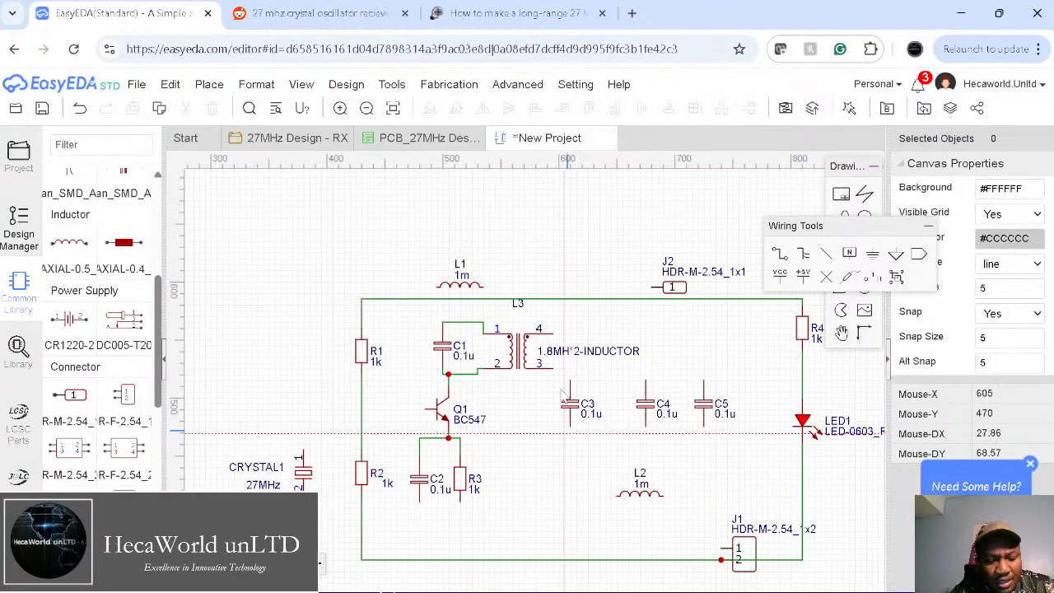
click(420, 502)
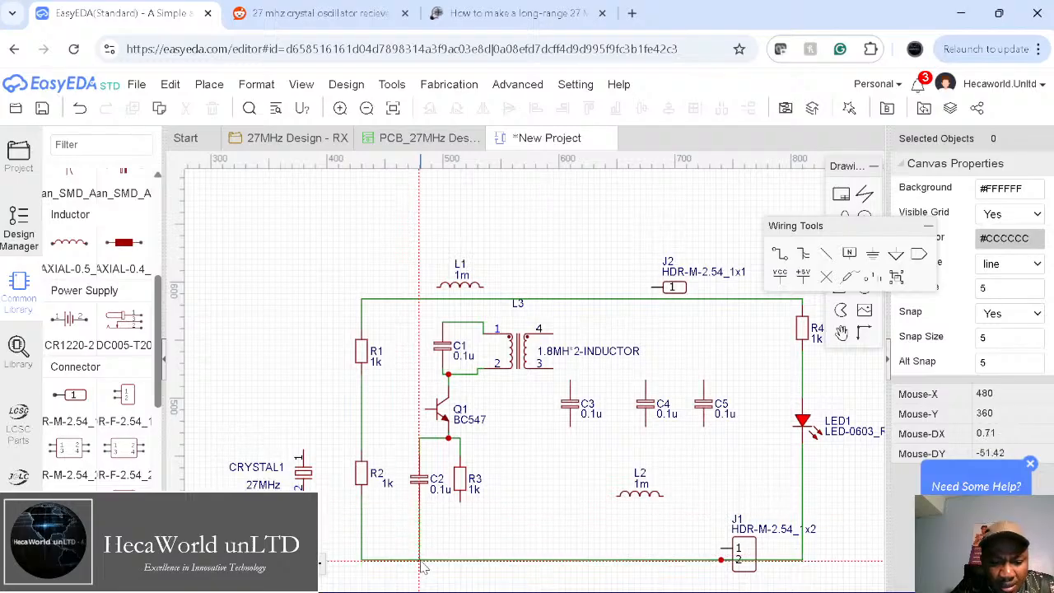
click(420, 560)
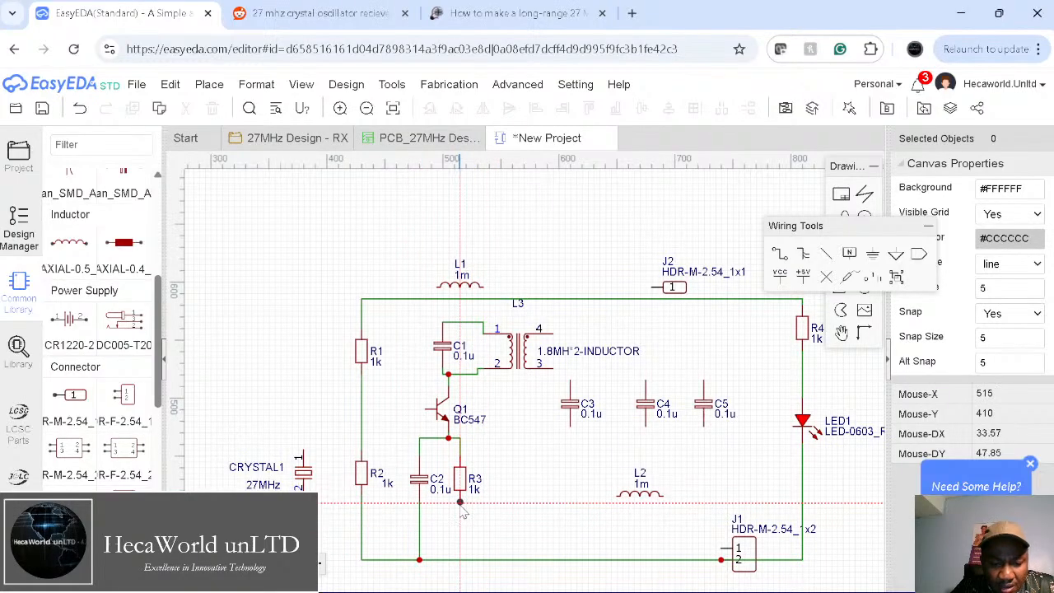
click(460, 502)
click(461, 560)
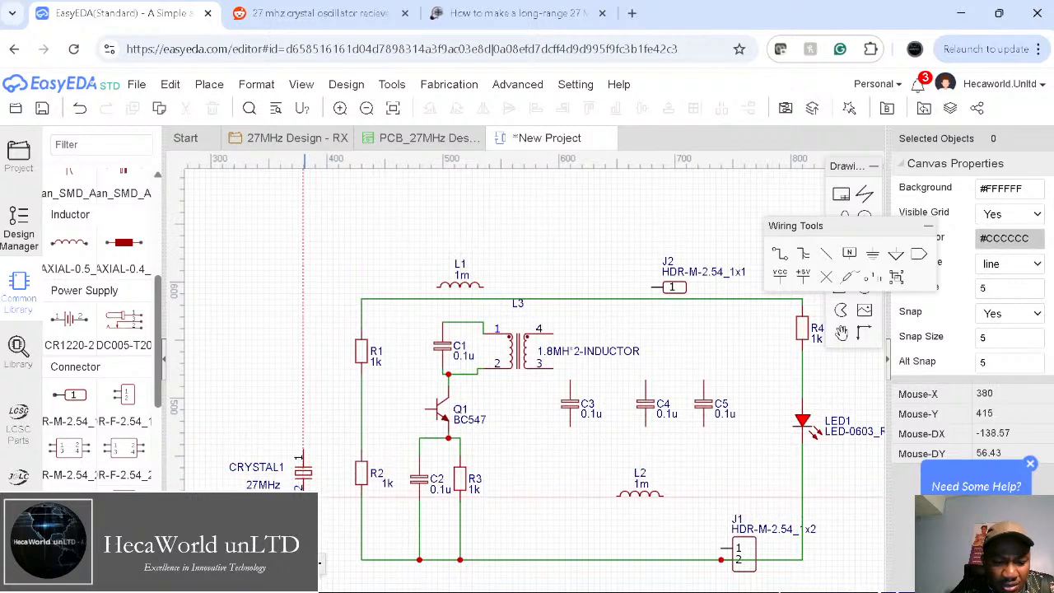
Step: Wire the crystal between the bottom rail and the R1/R2 junction, and join Q1's base there
click(303, 498)
click(361, 560)
click(302, 451)
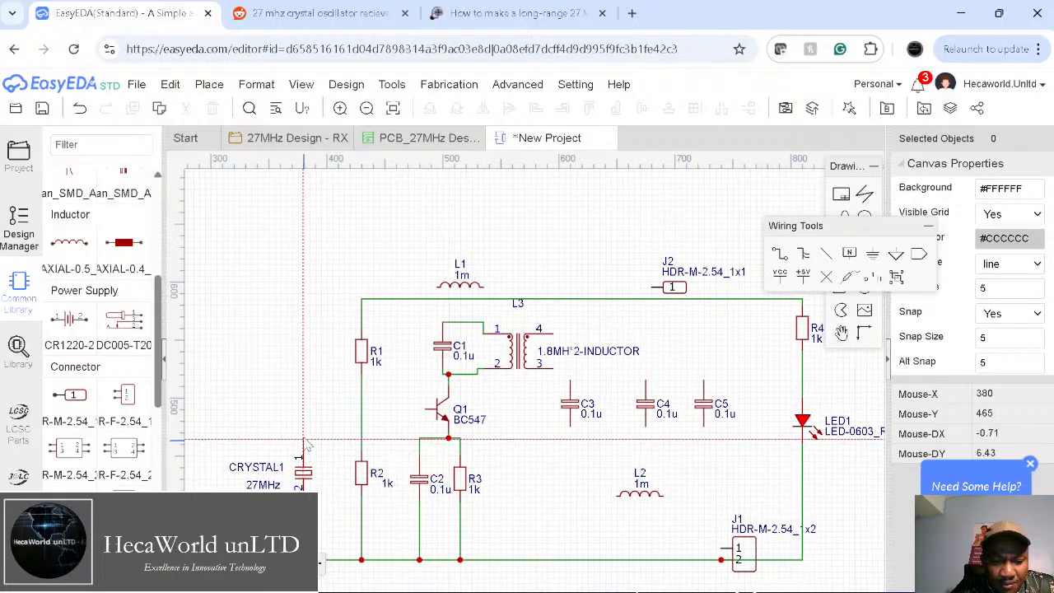
click(361, 432)
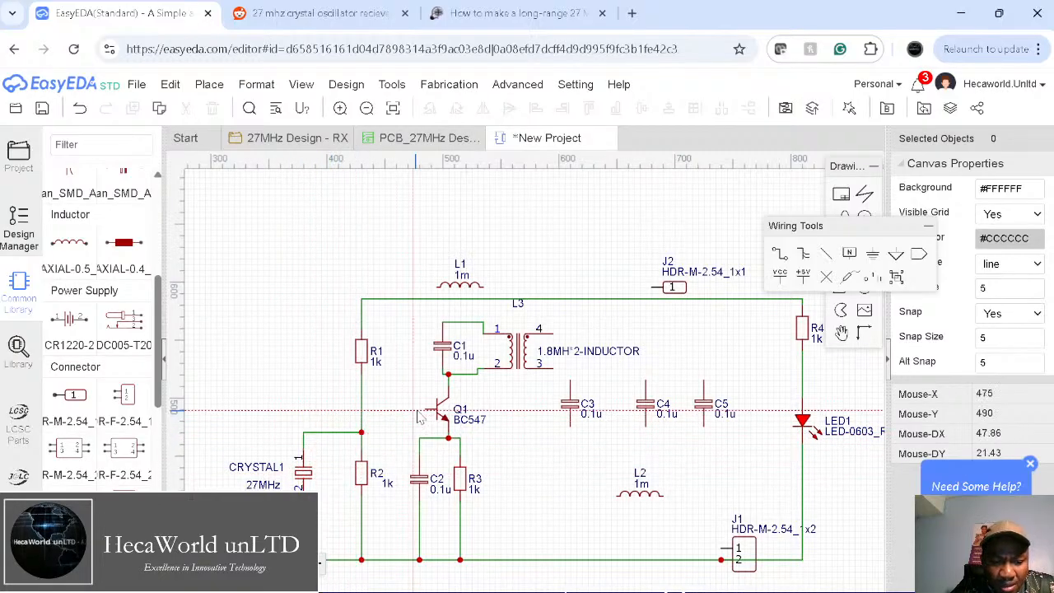
click(361, 409)
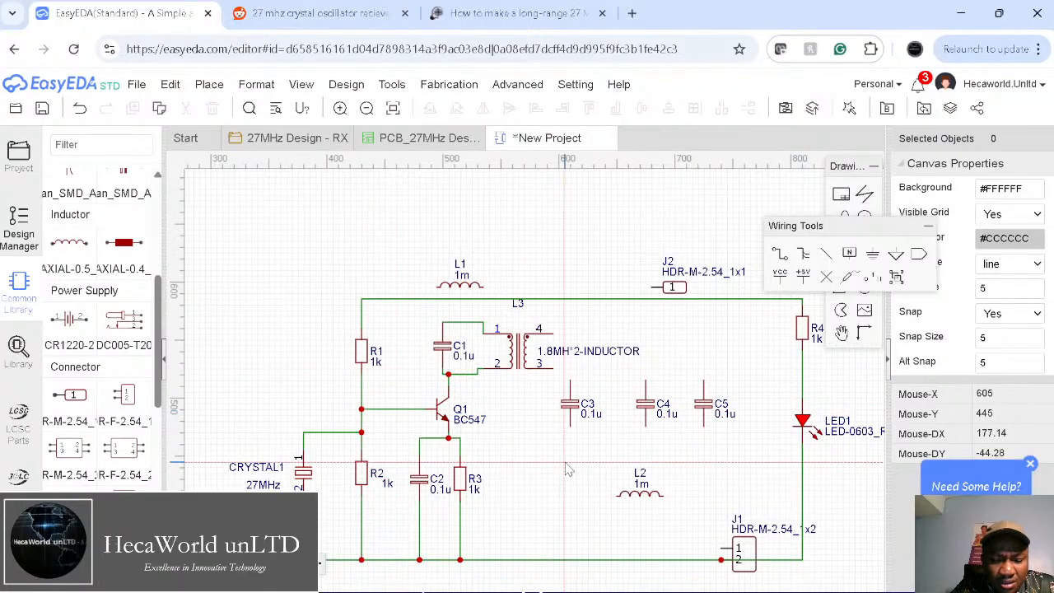
Step: Tie C1's top up to the top rail and start a wire from L3 pin 3
click(468, 325)
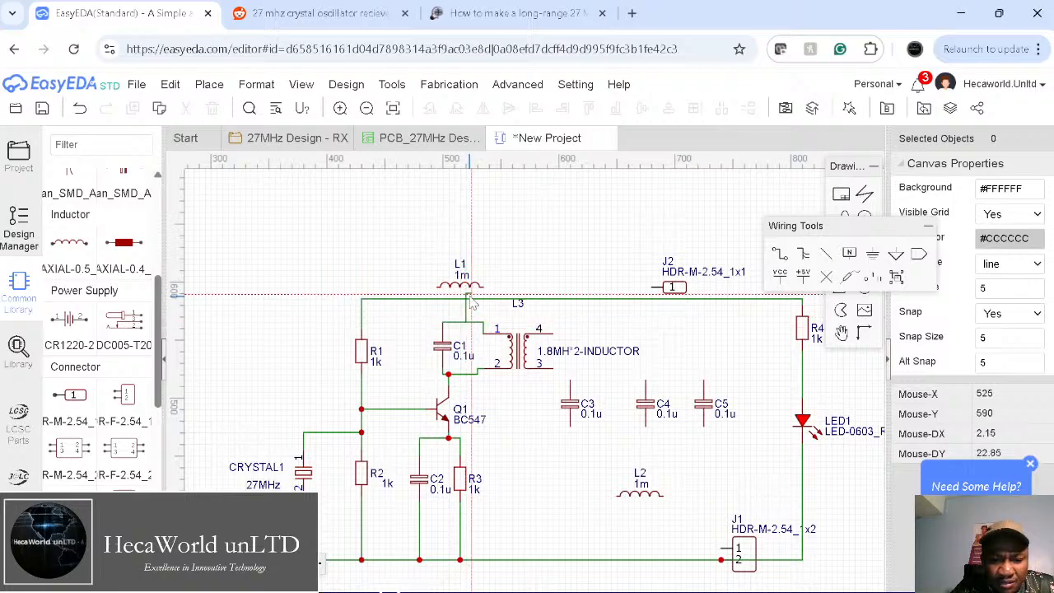
click(467, 301)
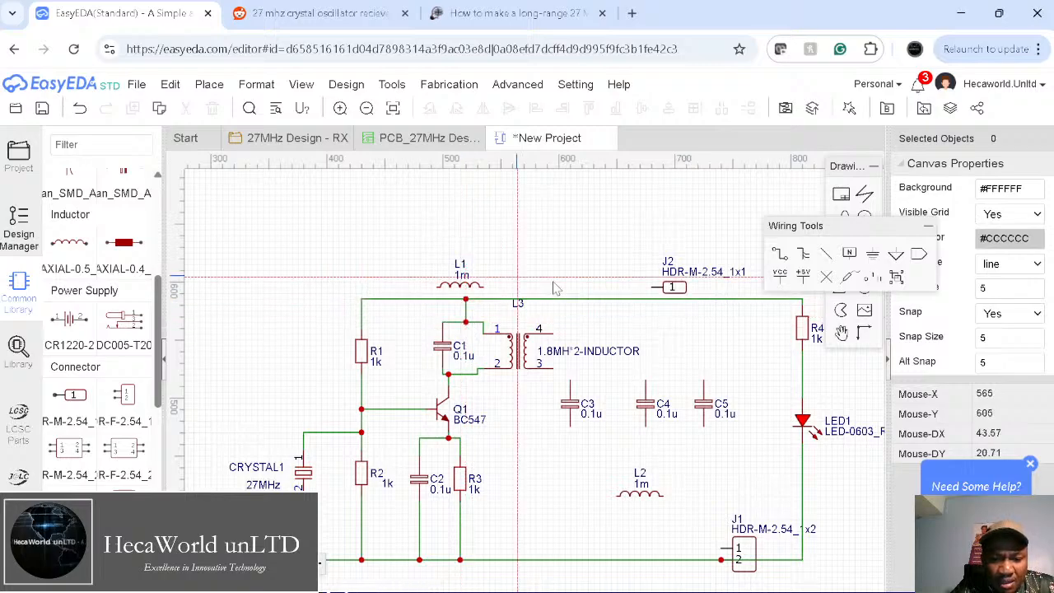
click(552, 370)
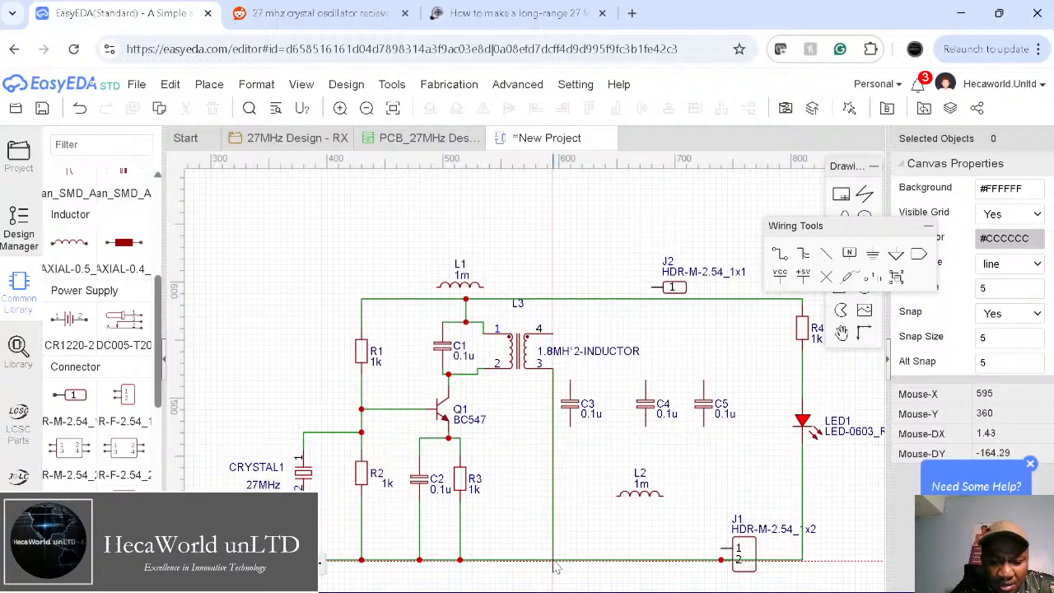
click(326, 15)
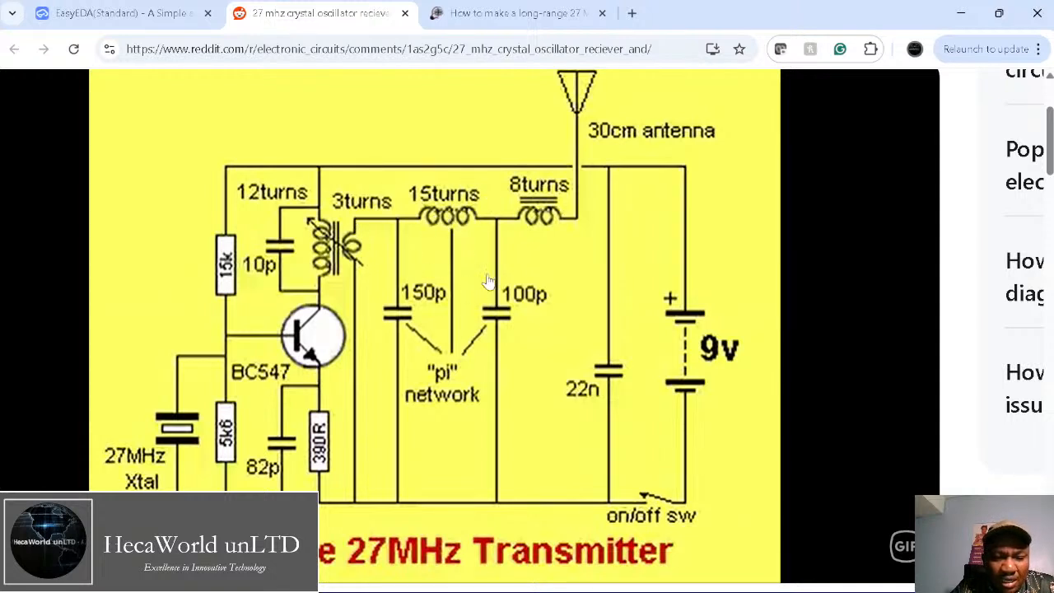
click(141, 14)
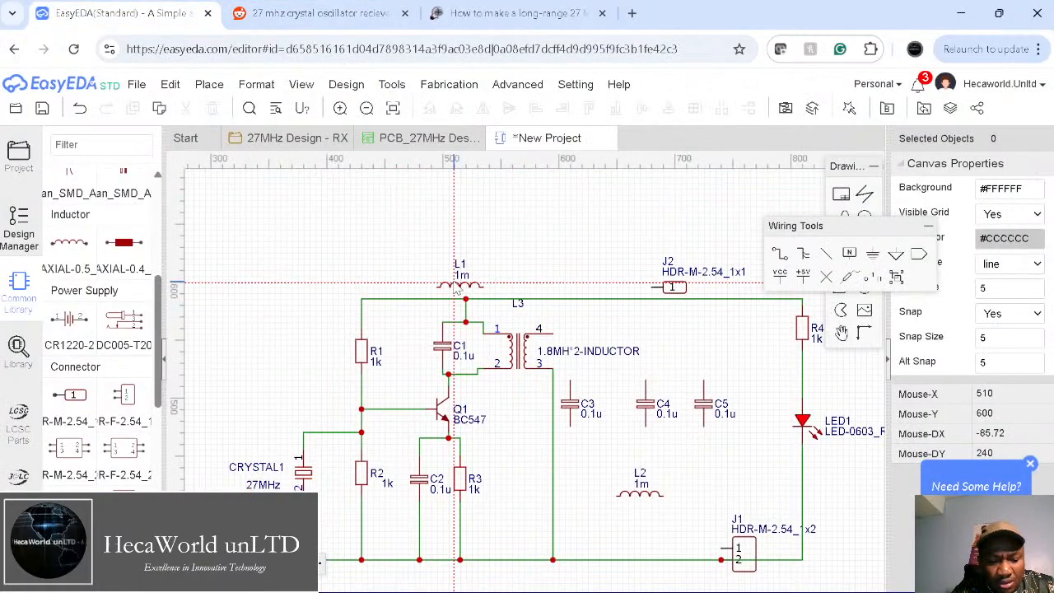
Step: Move L1 and L2 beside L3 and wire L3 pin 4 through L1 to L2
drag(466, 287, 604, 334)
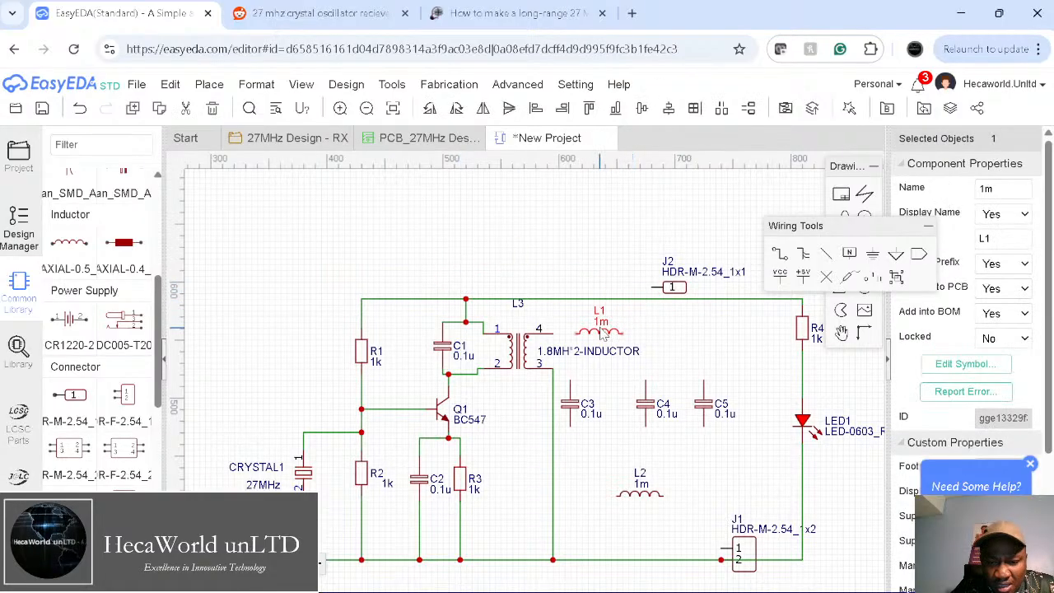
drag(641, 499, 668, 326)
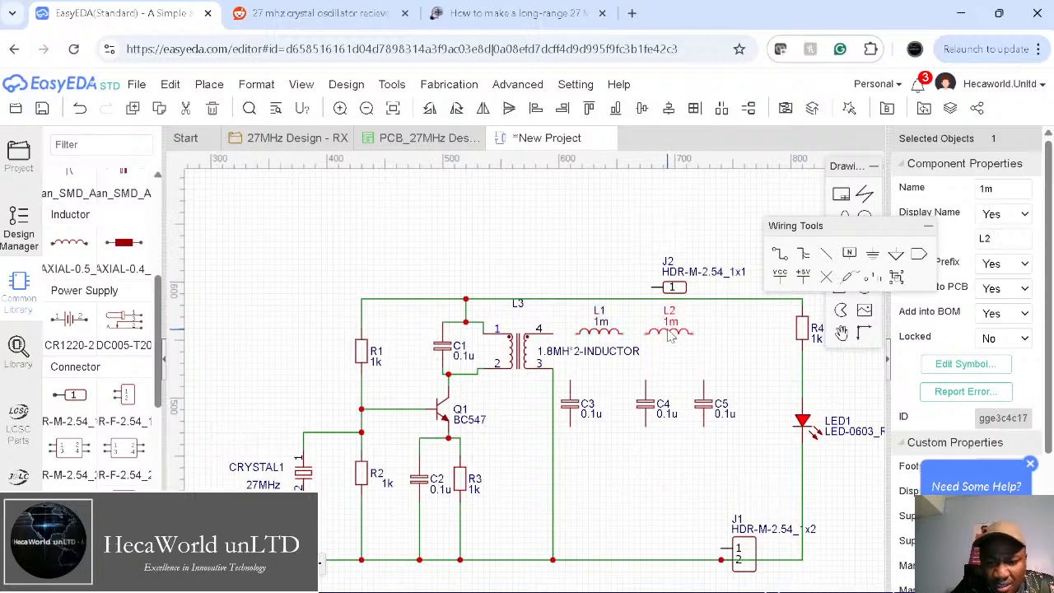
click(604, 485)
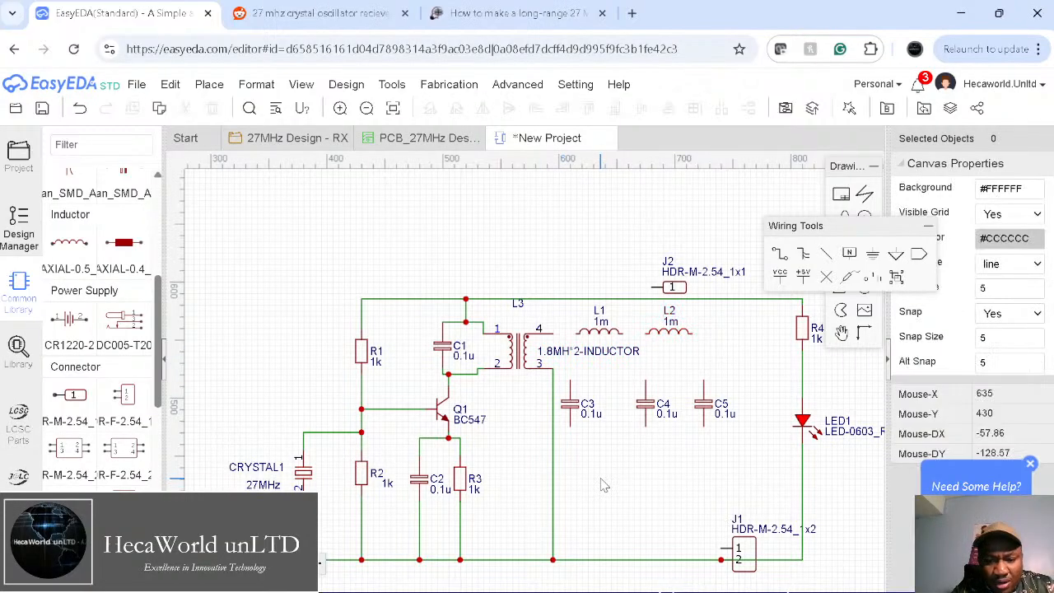
click(553, 334)
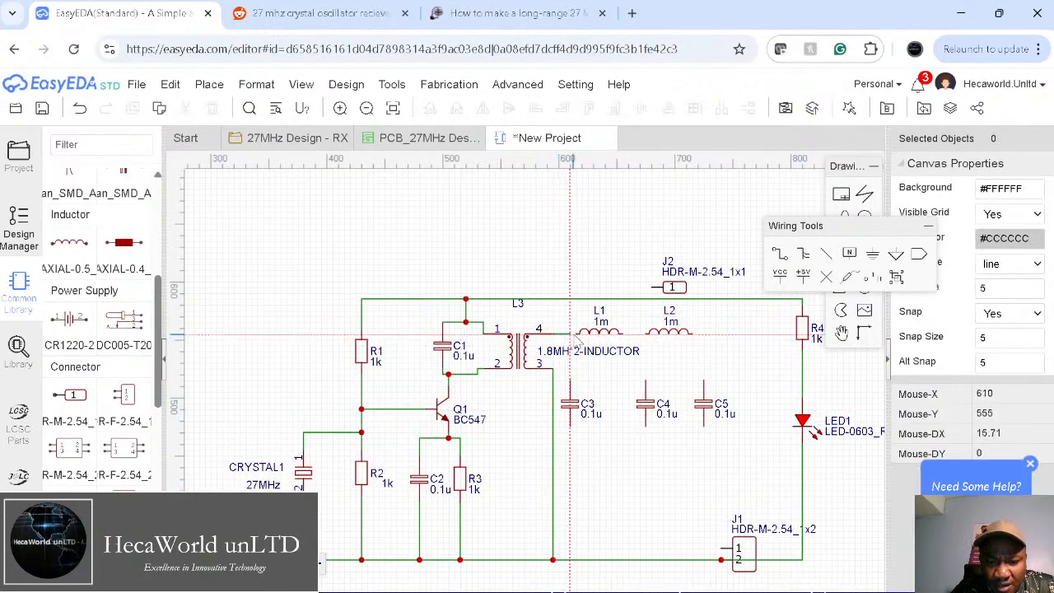
click(576, 335)
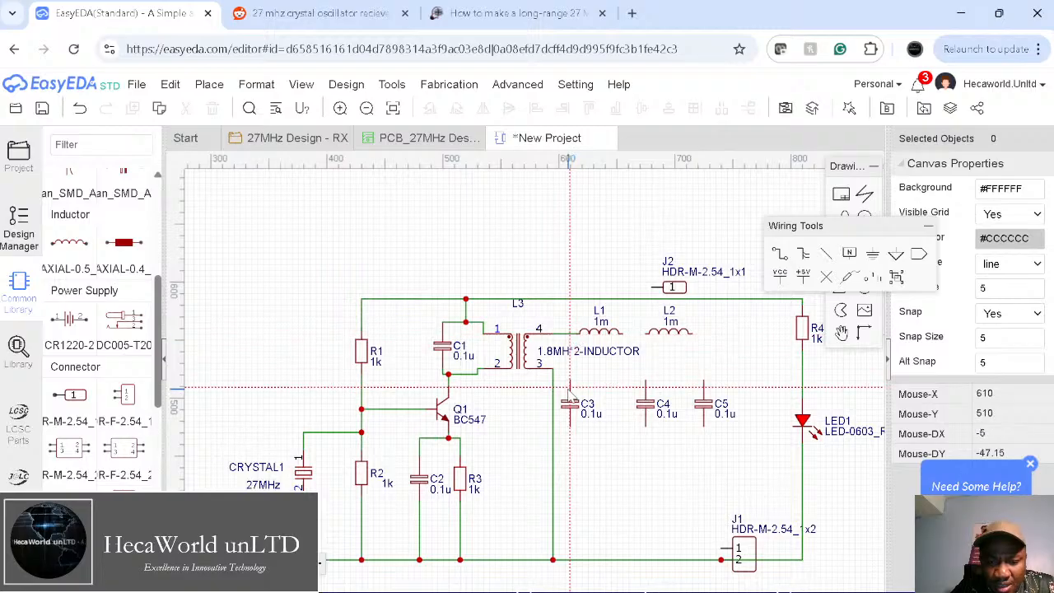
click(623, 334)
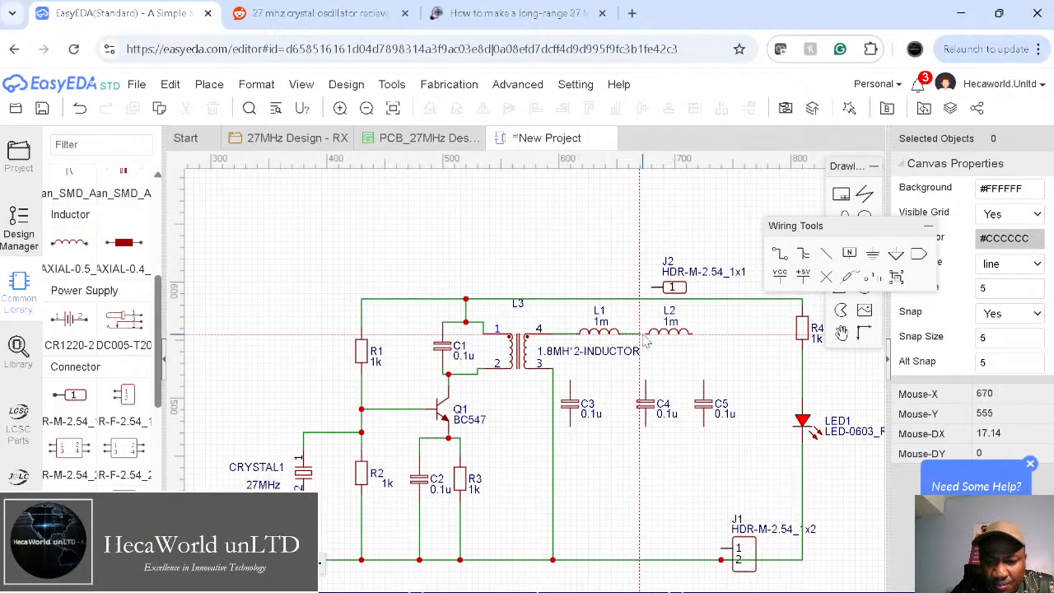
click(646, 338)
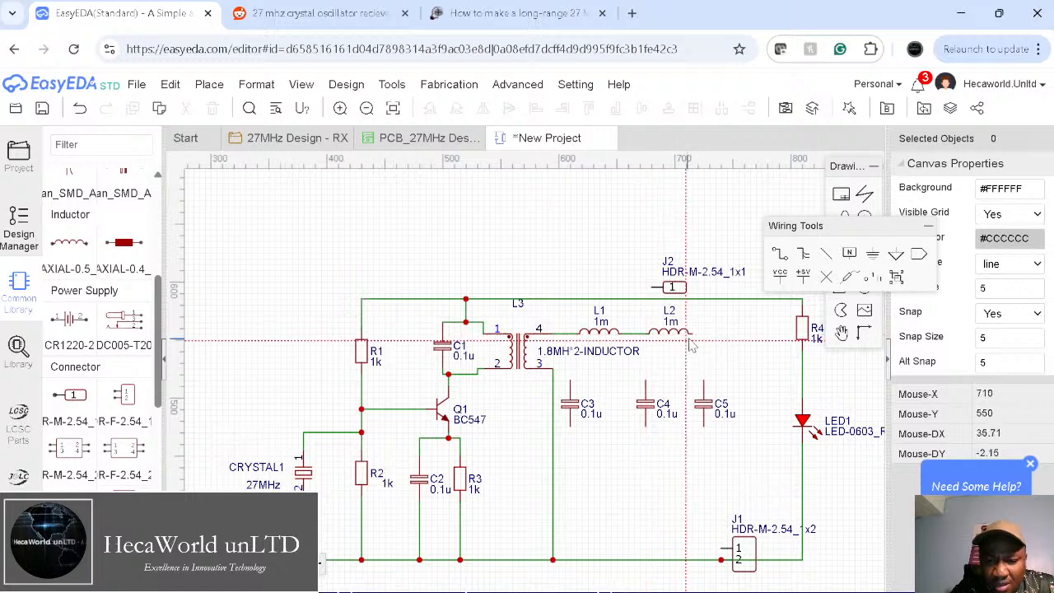
Step: Connect C4 to the L1–L2 junction and C3 between the L3–L1 line and bottom rail
click(646, 383)
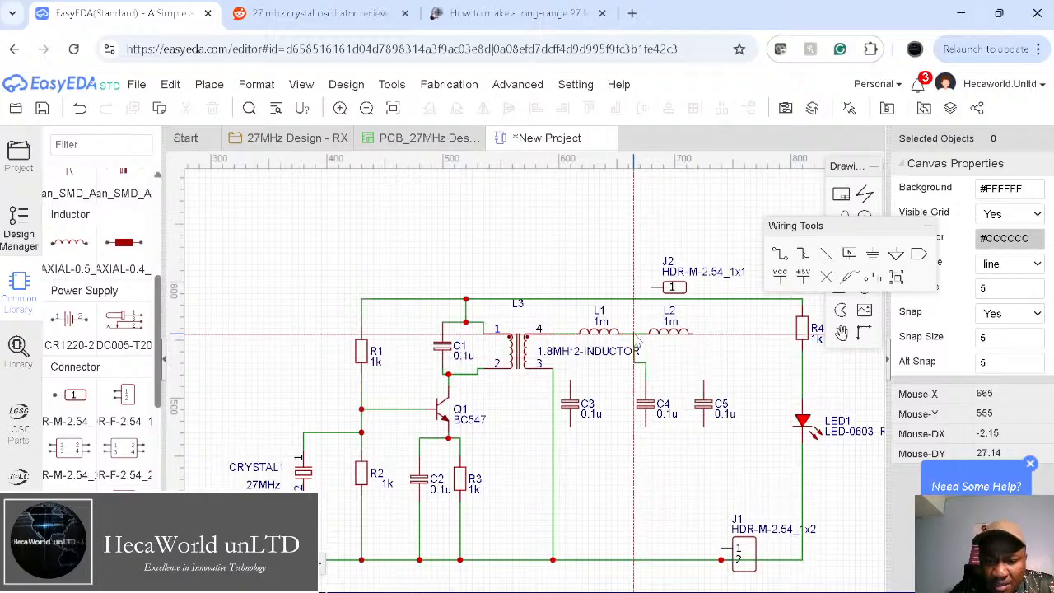
click(634, 333)
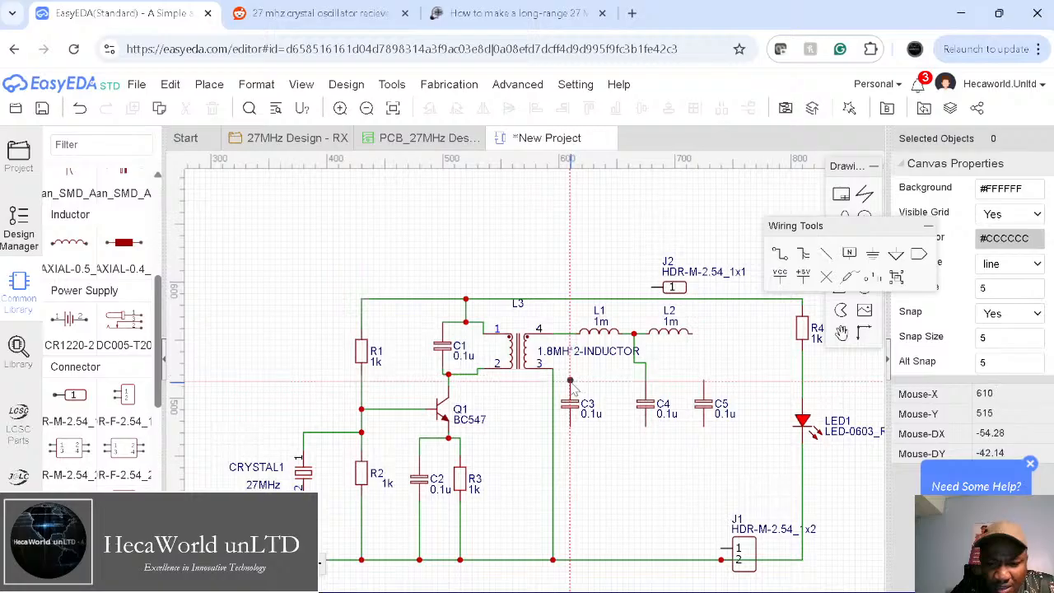
click(570, 380)
click(570, 333)
click(570, 426)
click(572, 561)
Step: Ground C4 and C5, connect C5's top to L2's right end, and move J1 up
click(645, 428)
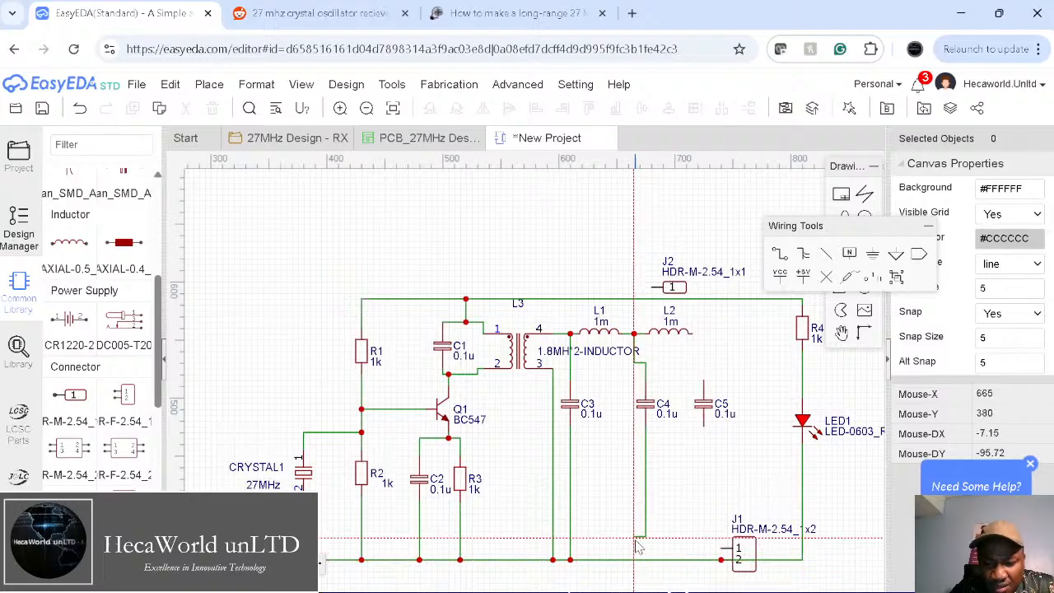
click(634, 560)
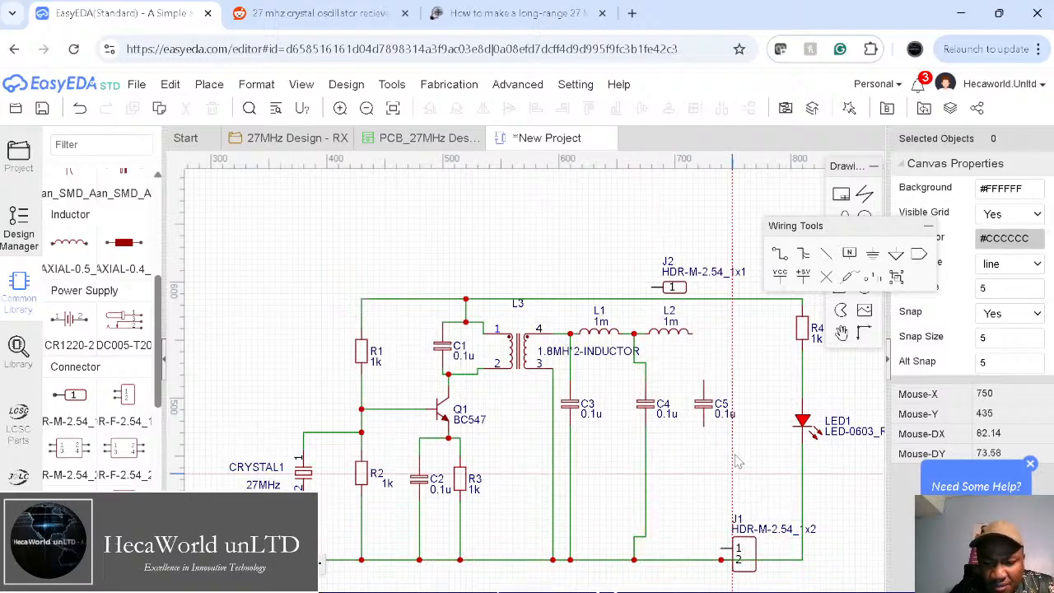
click(703, 428)
click(704, 560)
click(704, 382)
click(695, 335)
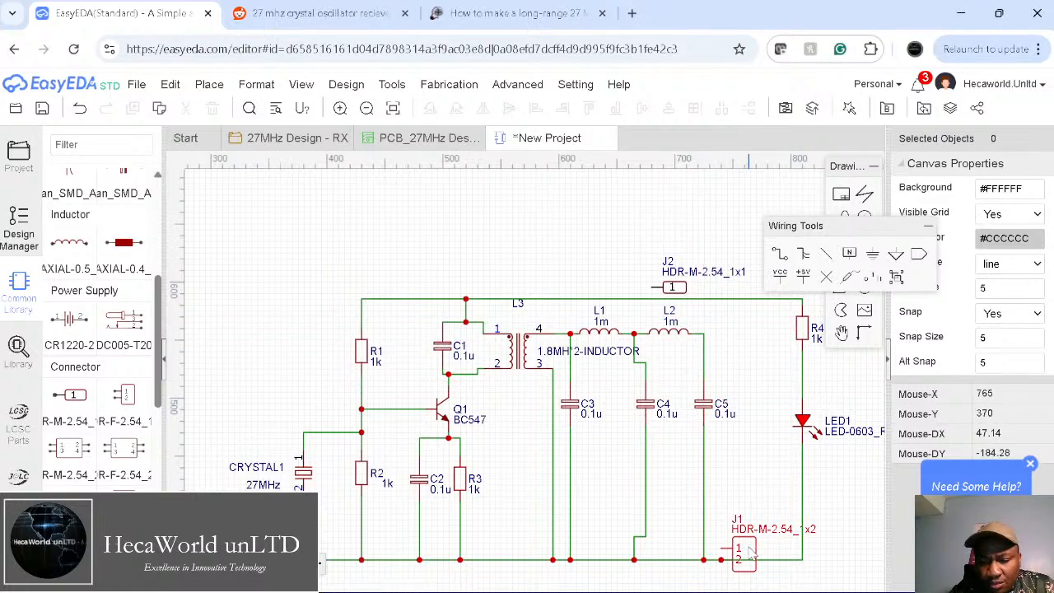
drag(751, 558, 754, 479)
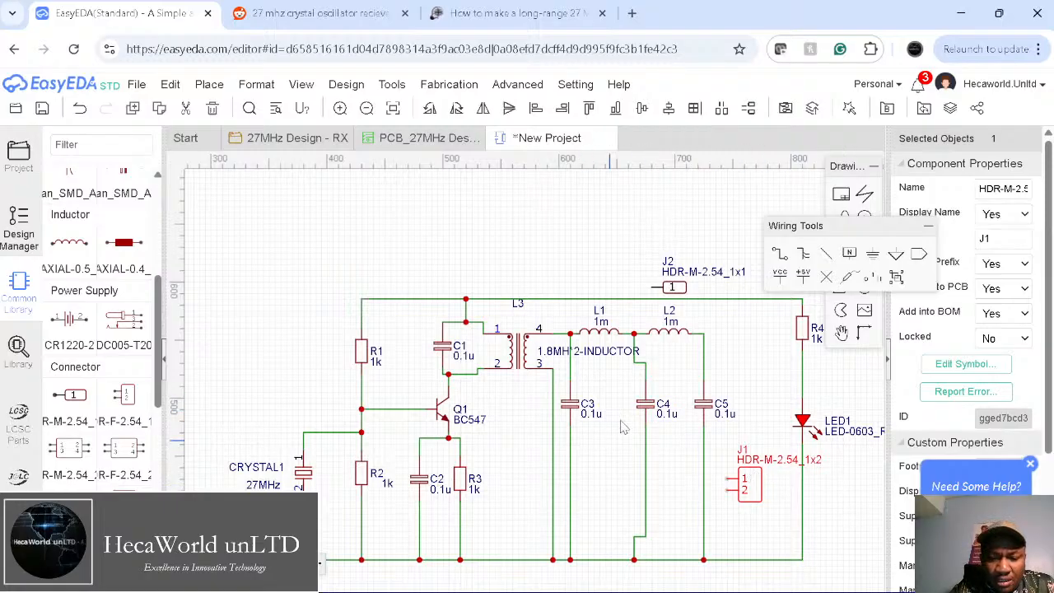
Step: Shift C4 left and stand J2 upright above the top rail near R4
drag(649, 408, 633, 401)
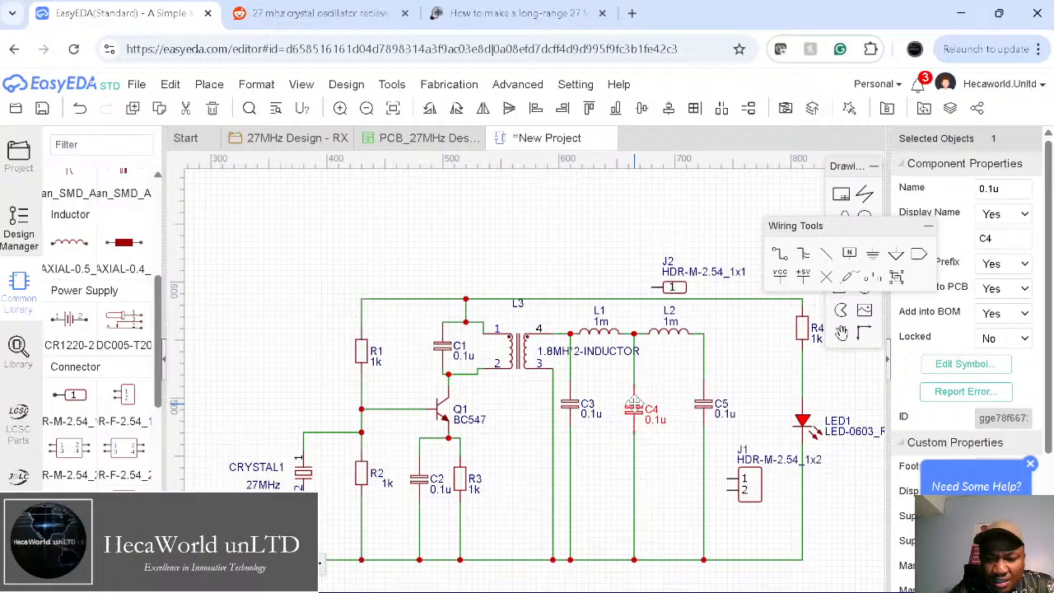
click(673, 484)
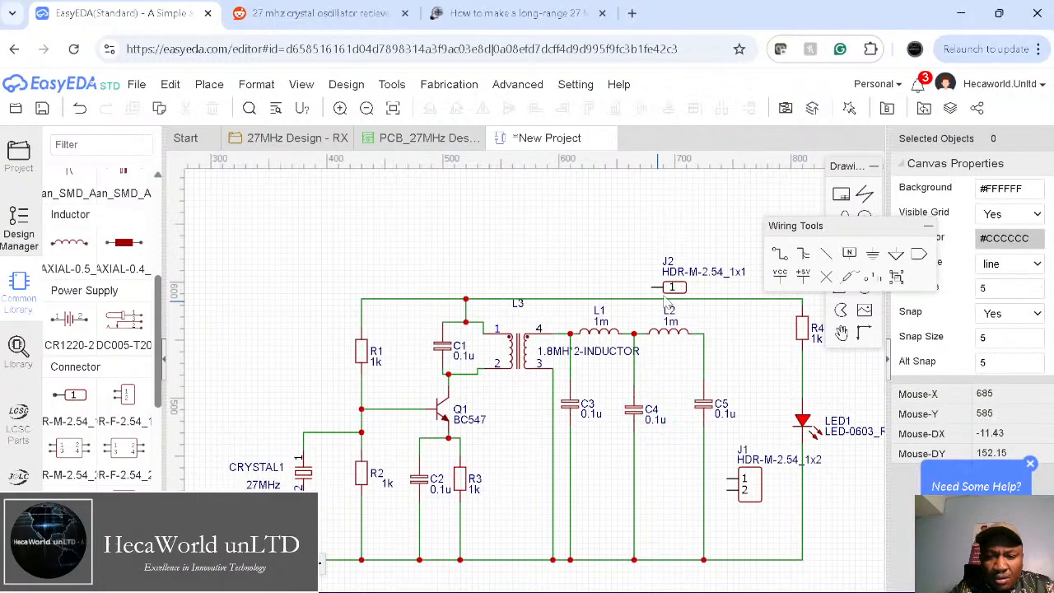
drag(675, 288, 749, 334)
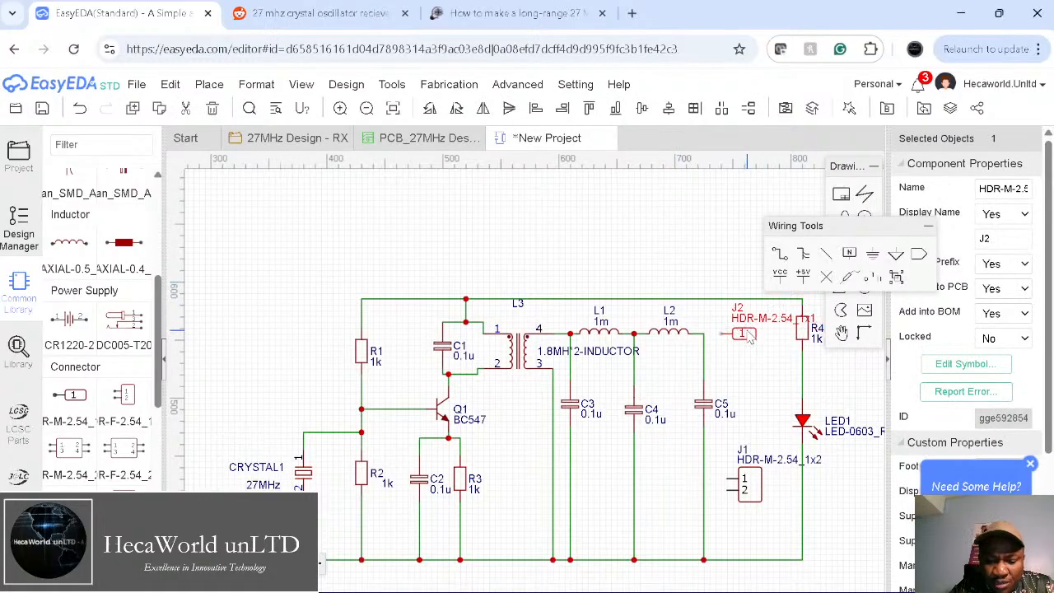
key(space)
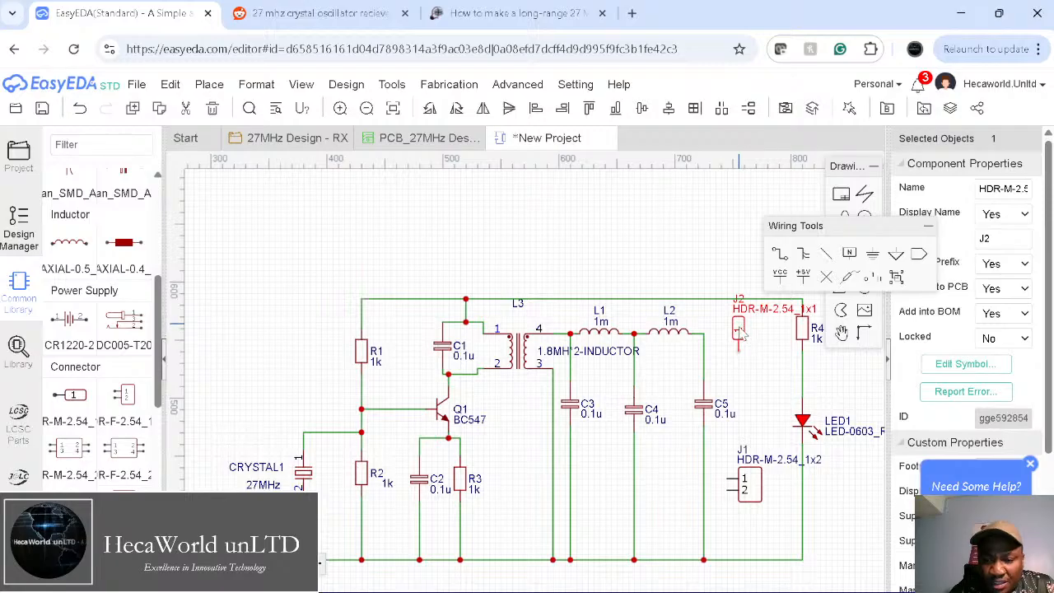
drag(738, 330, 732, 269)
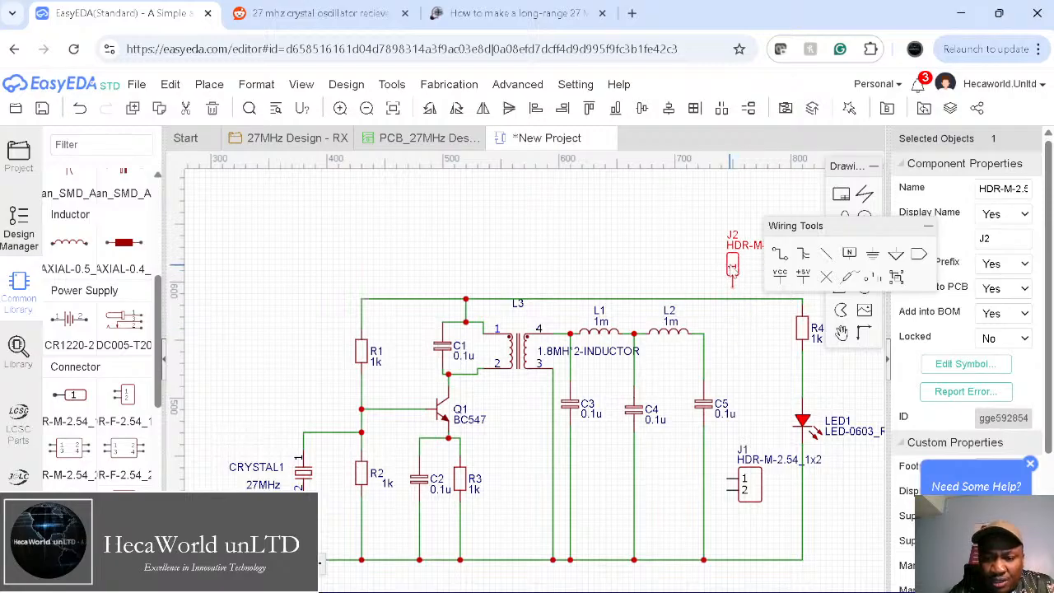
Step: Relabel J2 as Antenna and compare with the Reddit reference schematic
click(738, 256)
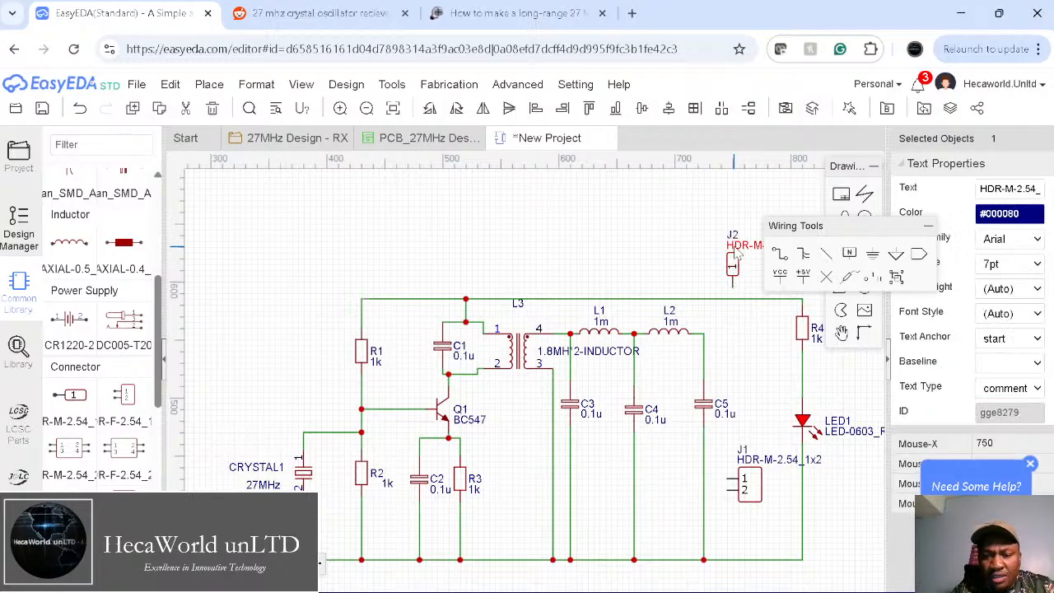
double_click(738, 254)
text(And)
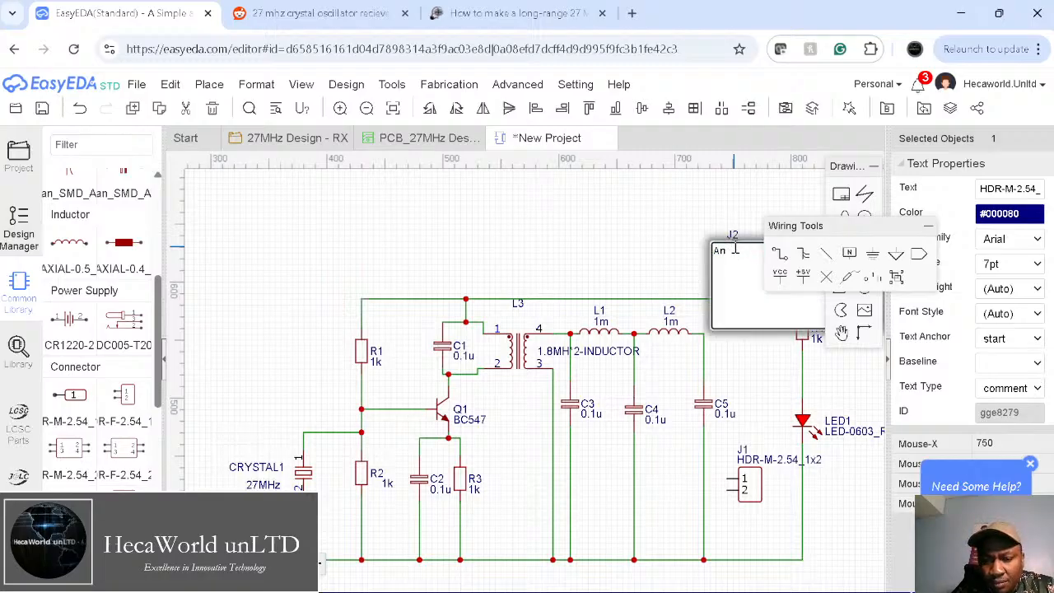
key(Return)
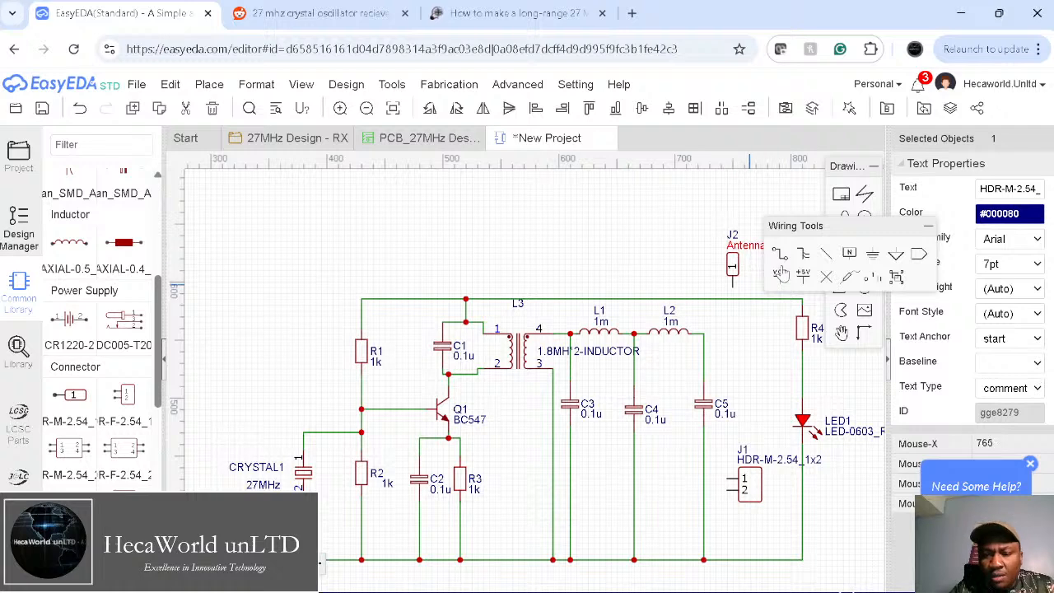
click(363, 14)
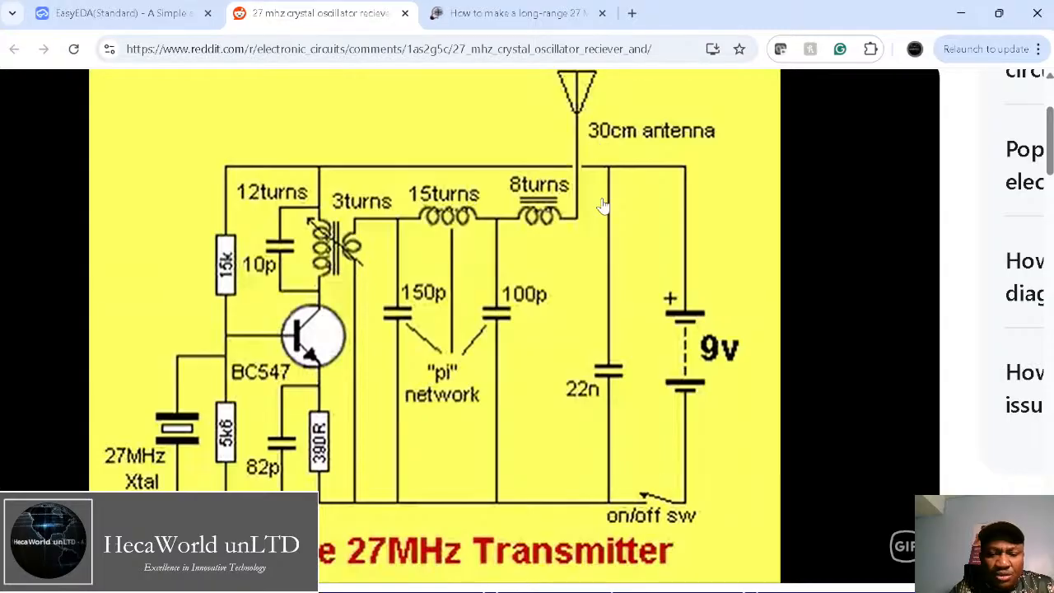
click(165, 15)
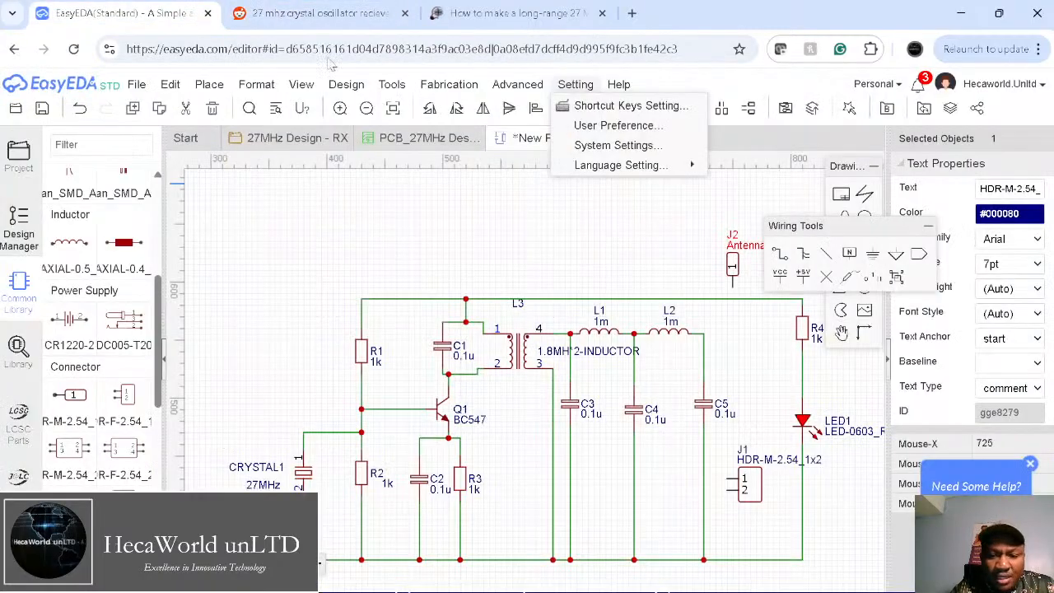
Step: Delete the L2–C5 wire, move the Antenna J2 left and nudge C5 right
click(706, 372)
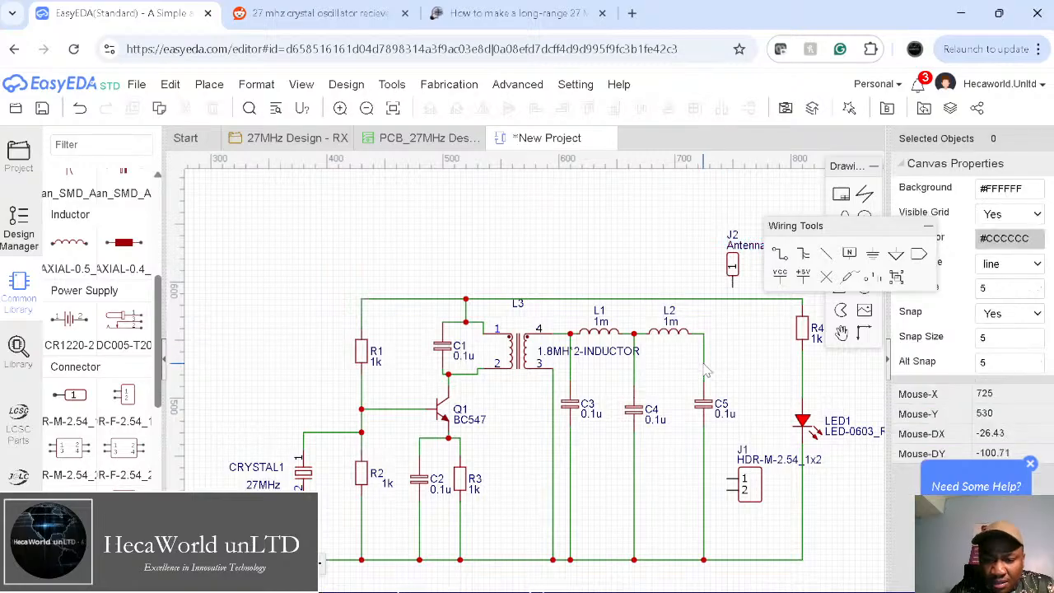
click(705, 367)
key(Delete)
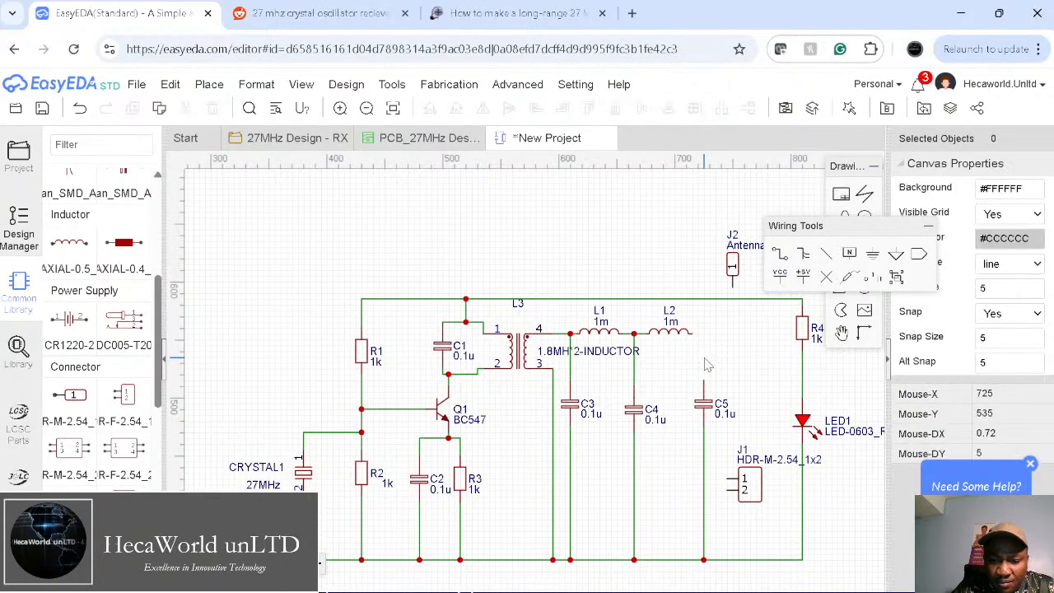
drag(731, 265, 704, 265)
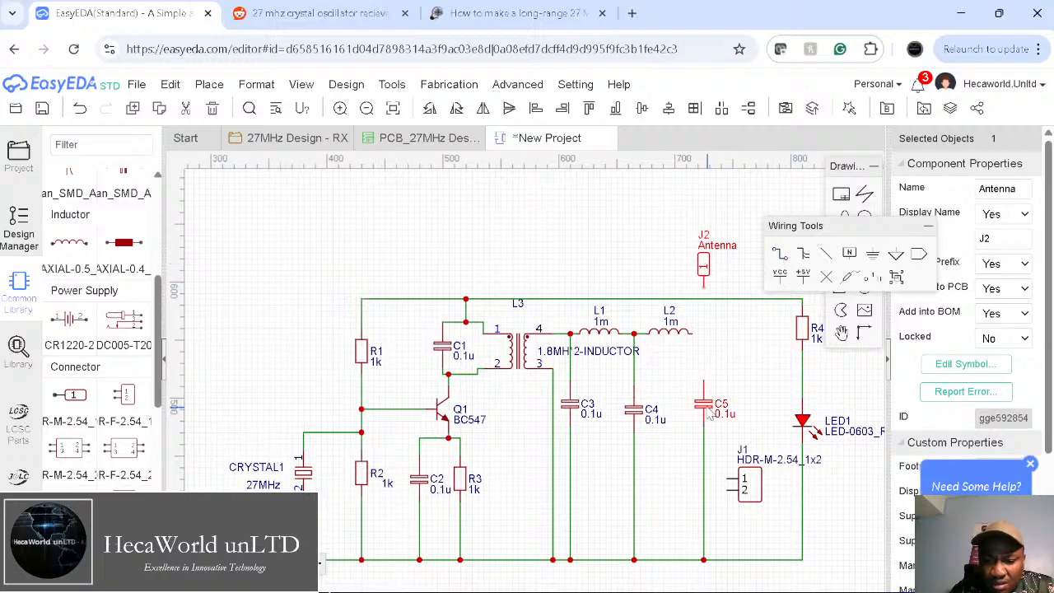
drag(708, 415, 726, 411)
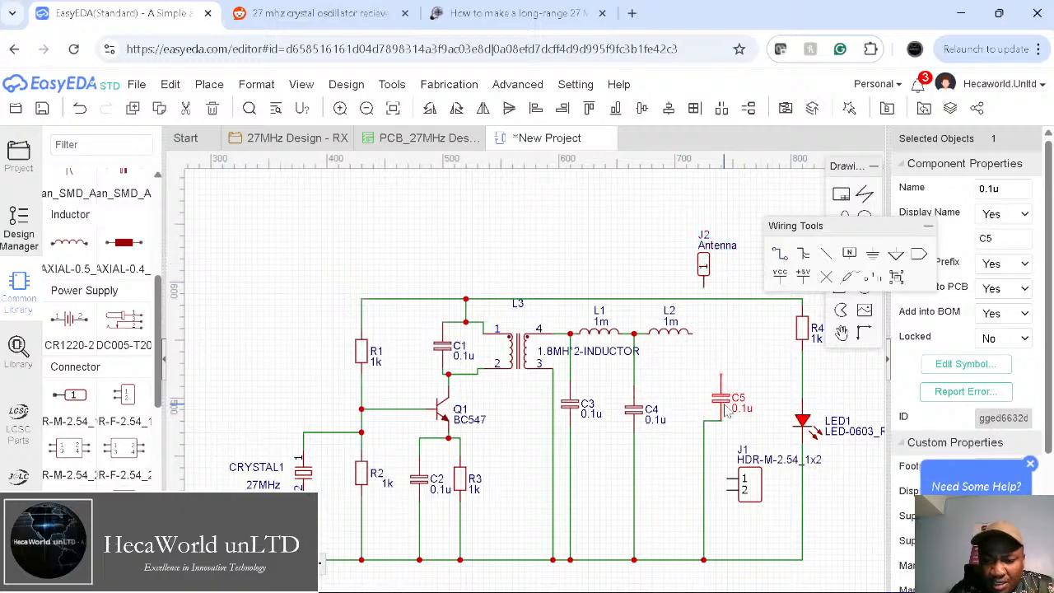
Step: Wire C5's top pin to the top rail and L2's right end to the antenna pin
click(779, 254)
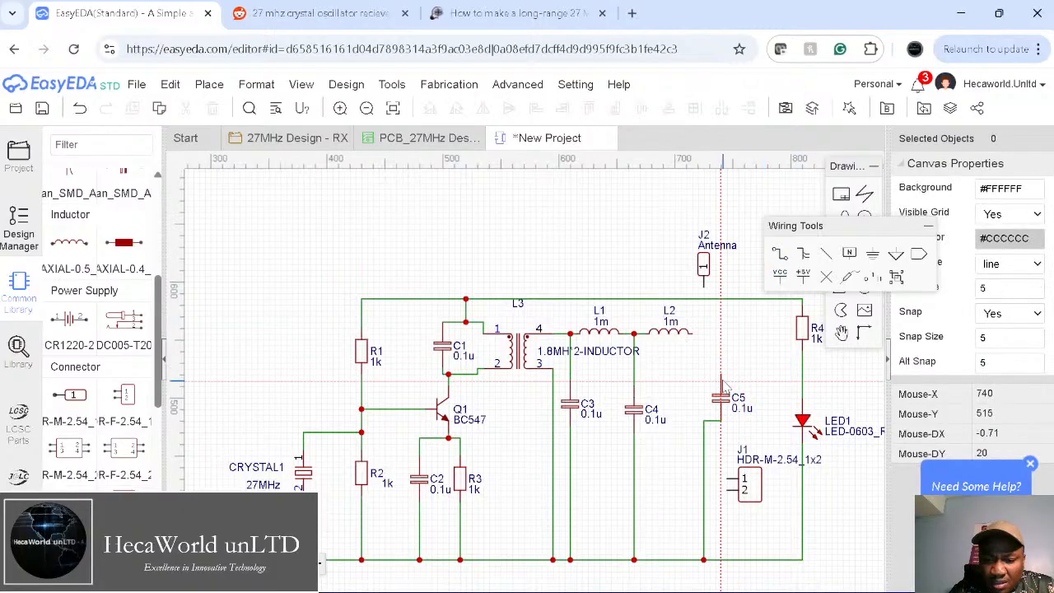
click(721, 375)
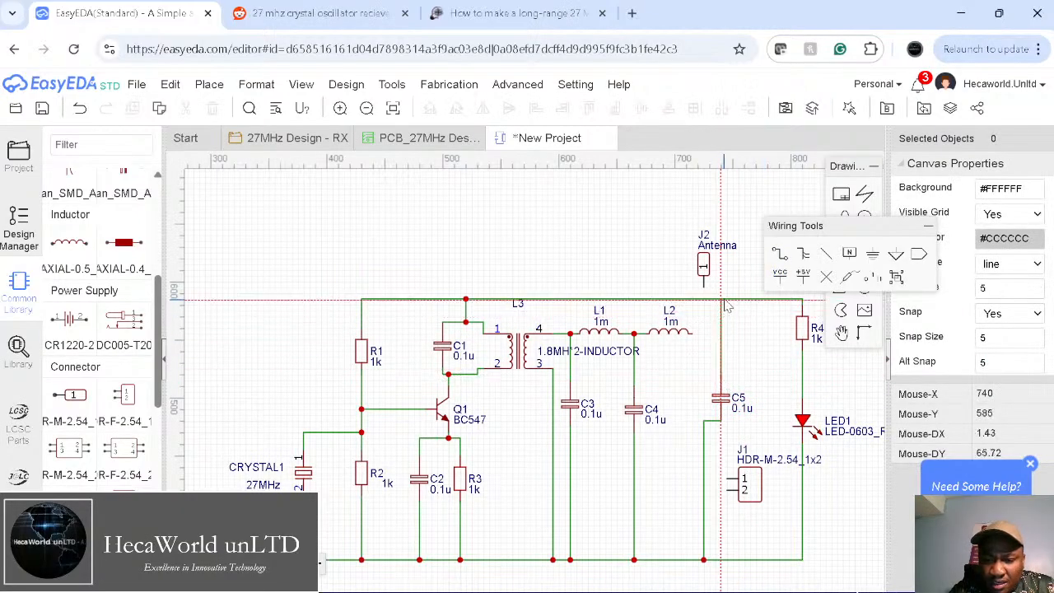
click(721, 299)
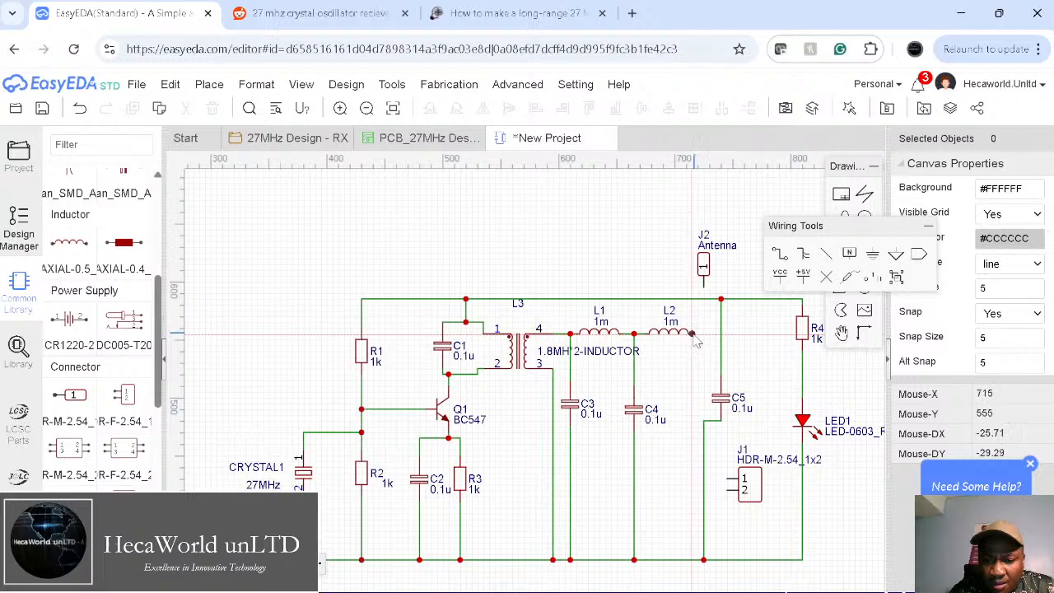
click(693, 335)
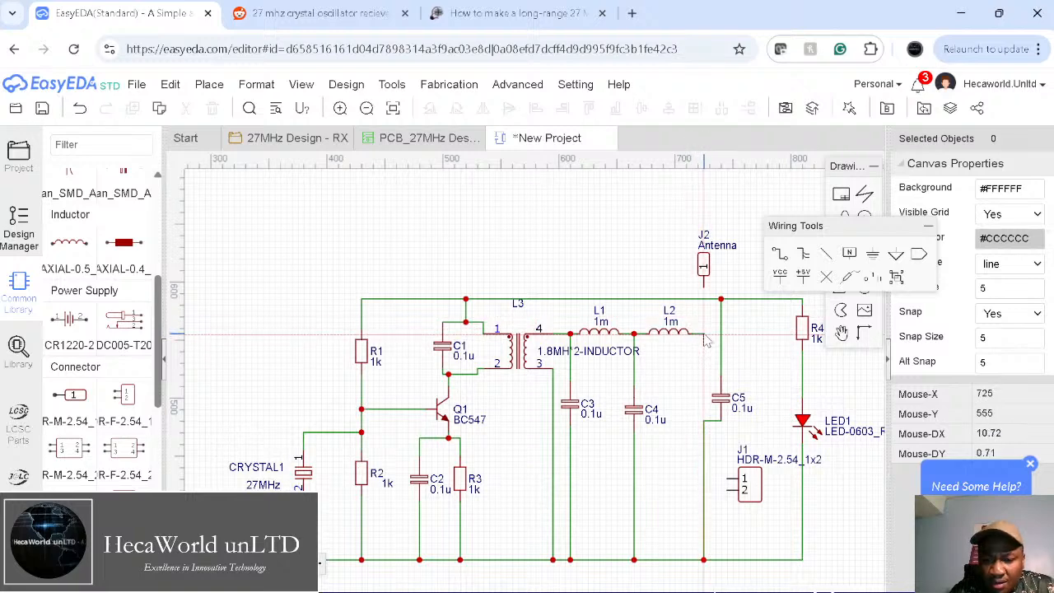
click(703, 335)
click(704, 288)
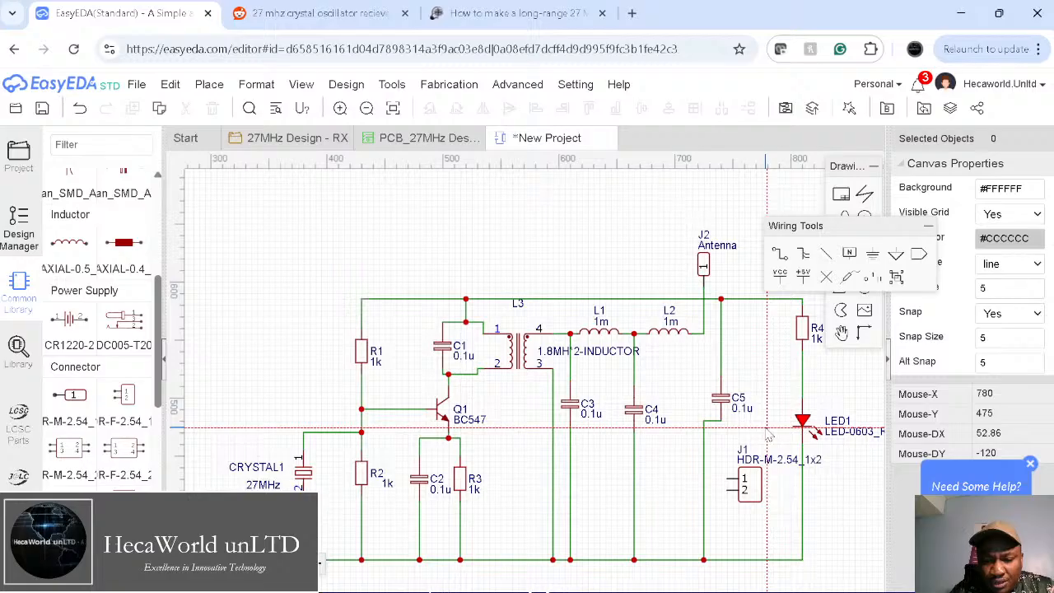
Step: Delete the wire below C5, move J1 above the circuit, and wire C5's bottom down
click(704, 492)
drag(703, 492, 720, 492)
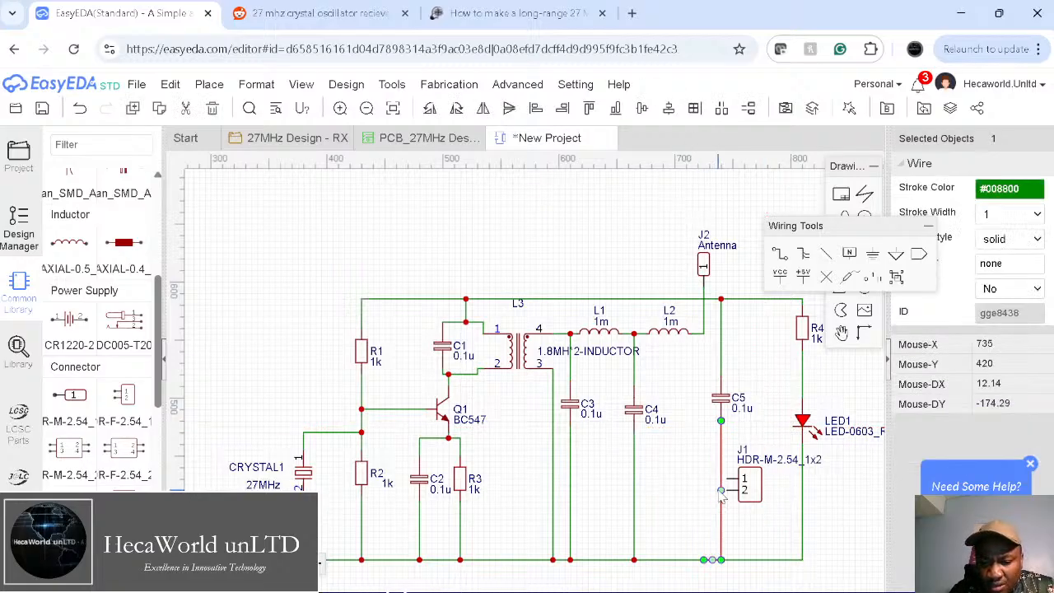
key(Delete)
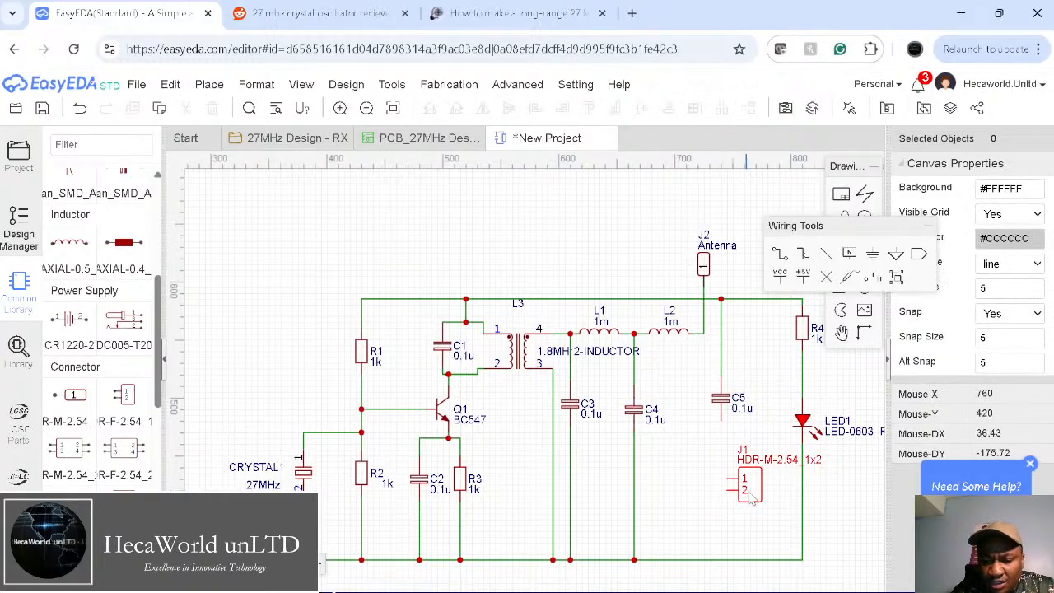
drag(754, 481, 586, 247)
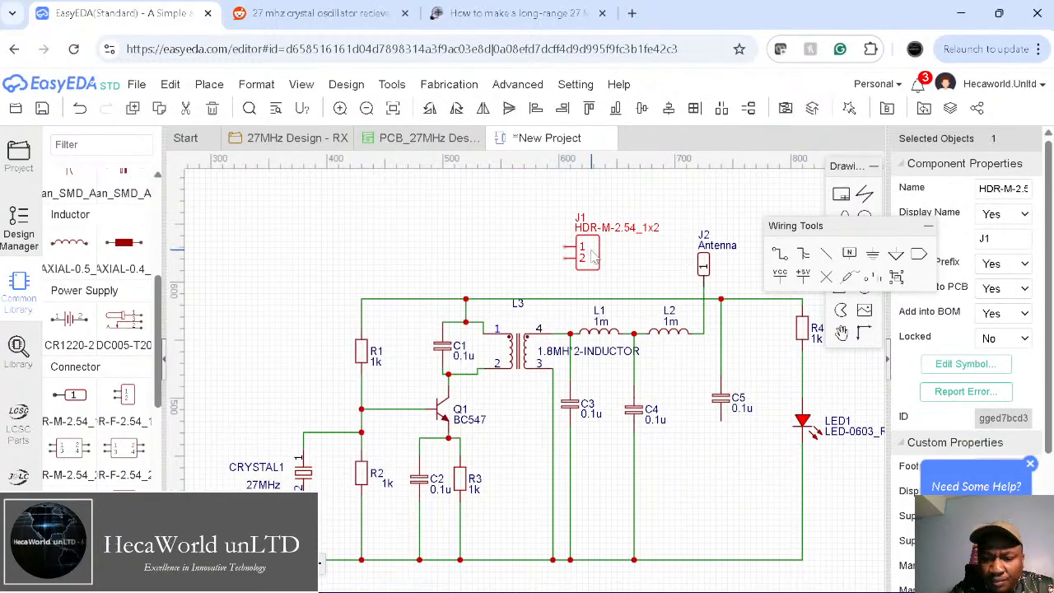
click(780, 254)
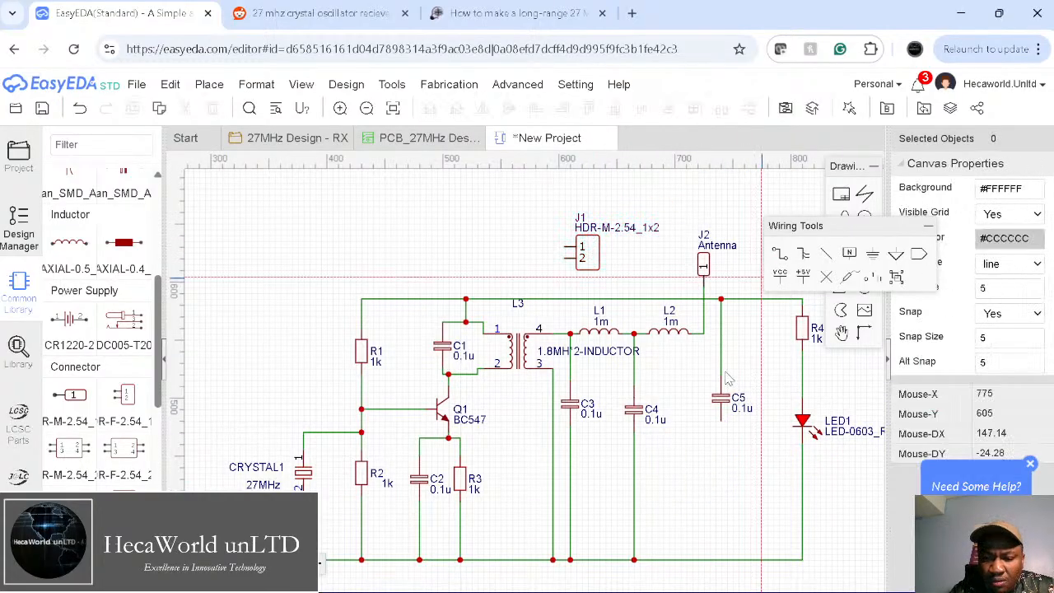
click(721, 421)
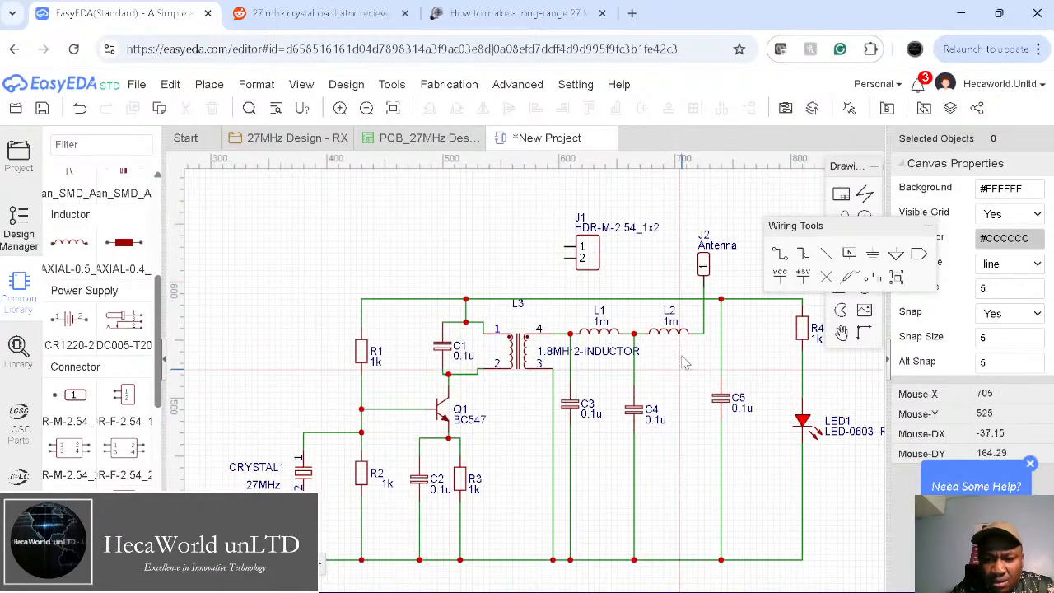
Step: Place a GND symbol below the bottom rail
right_drag(654, 451, 601, 402)
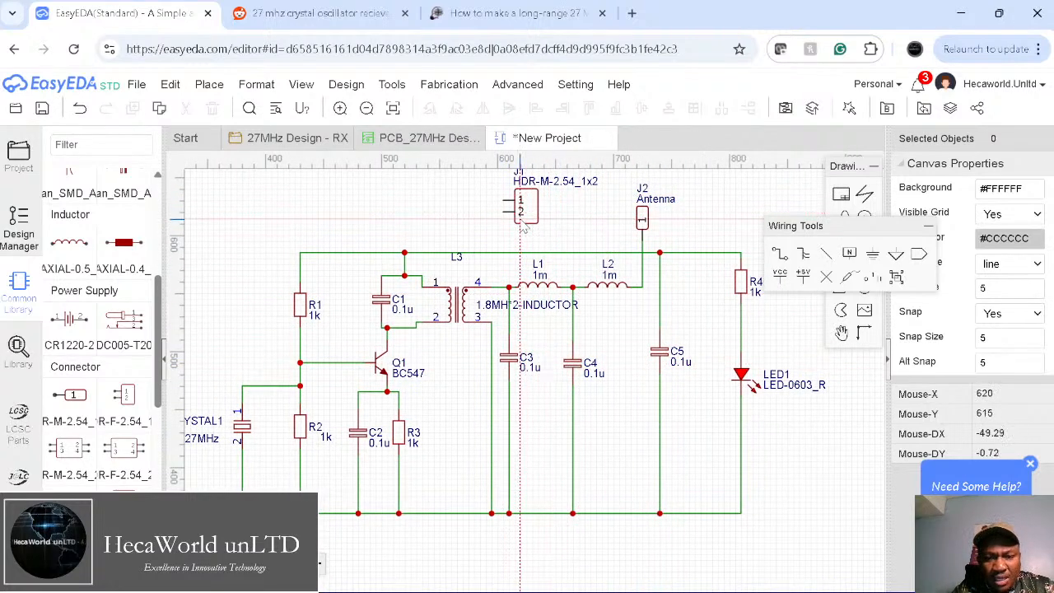
key(w)
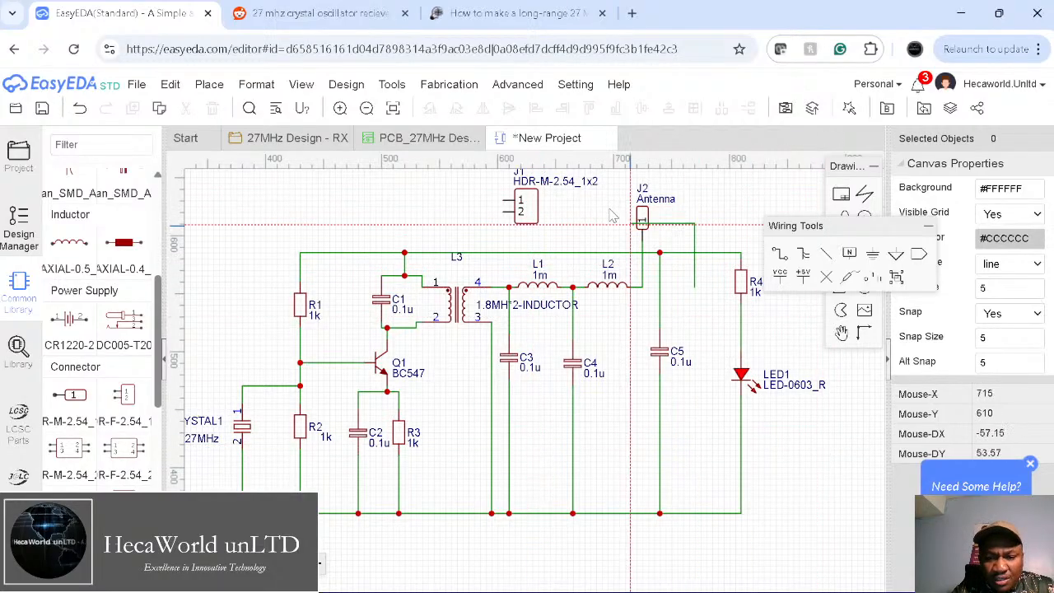
key(Escape)
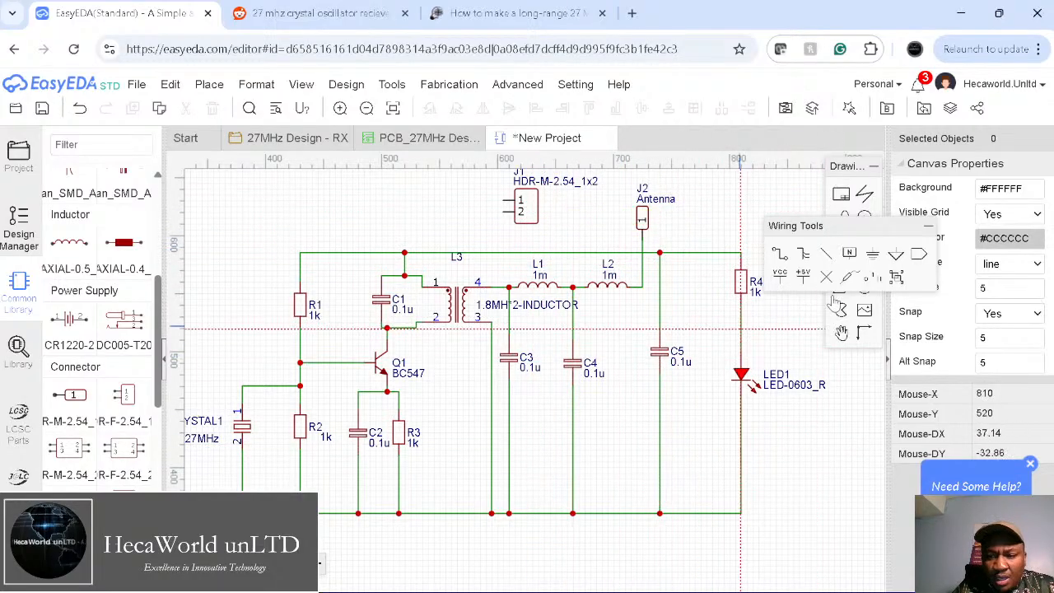
click(872, 257)
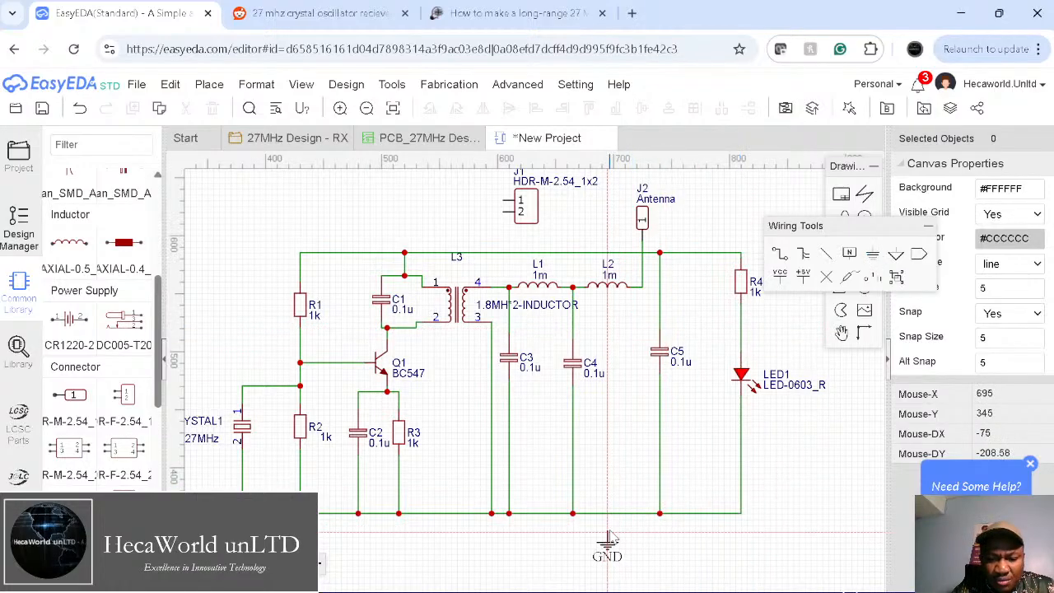
click(609, 536)
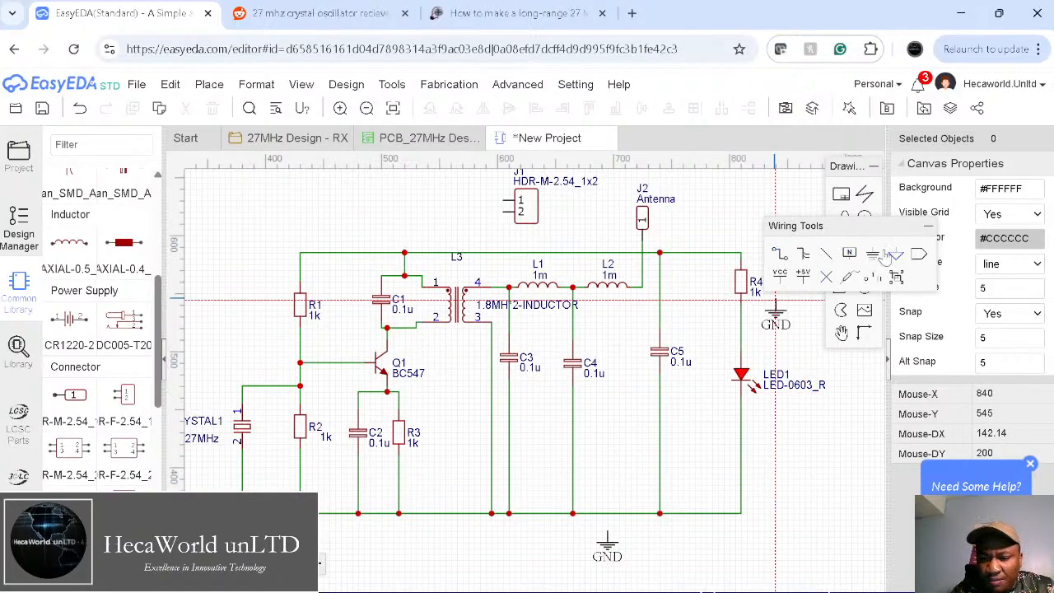
Step: Check the Reddit 27MHz reference schematic again and return to the editor
click(367, 10)
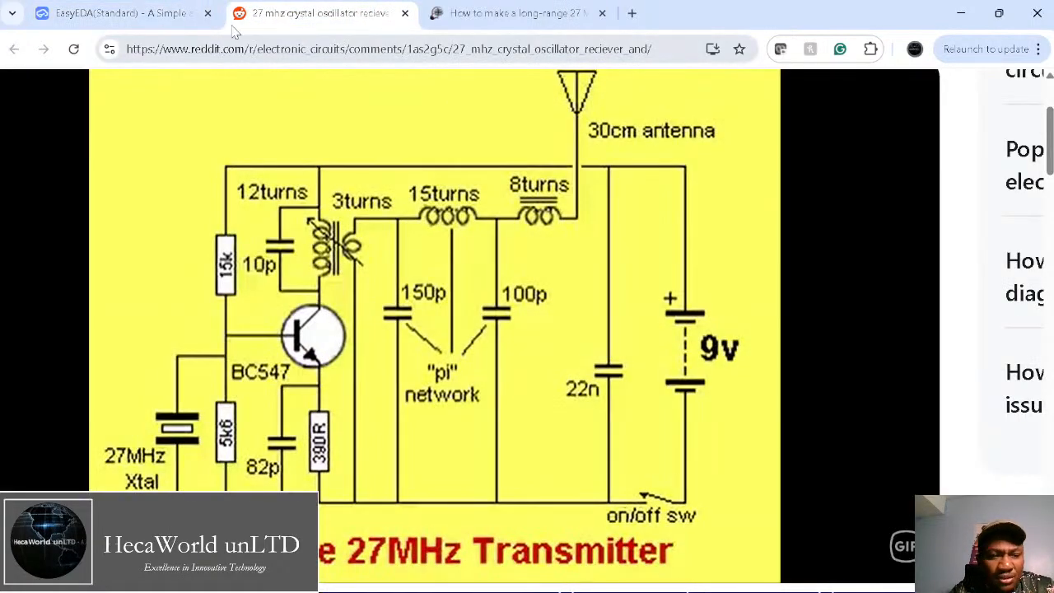
click(191, 15)
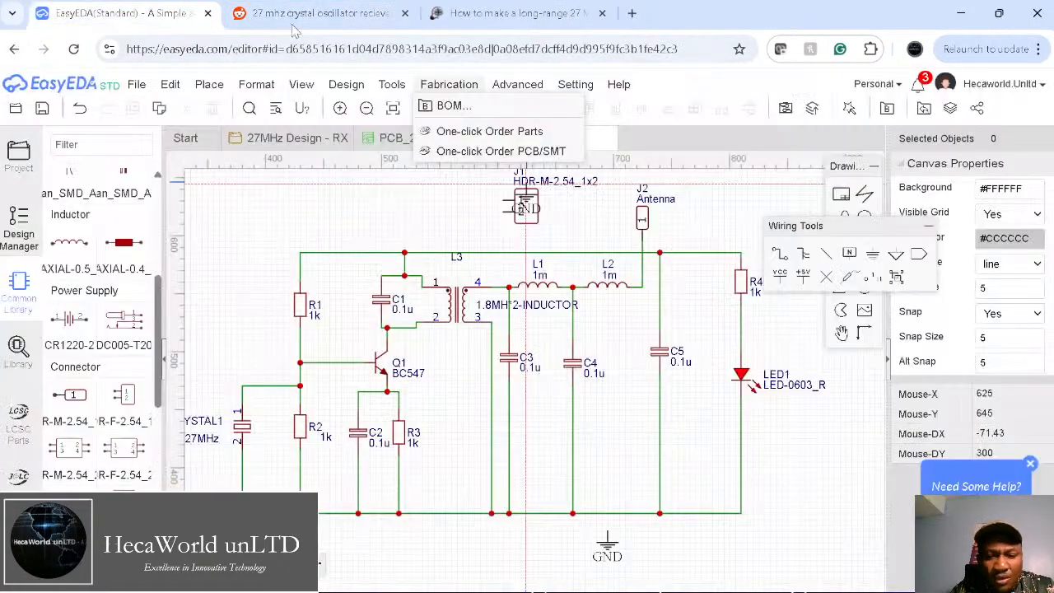
click(780, 276)
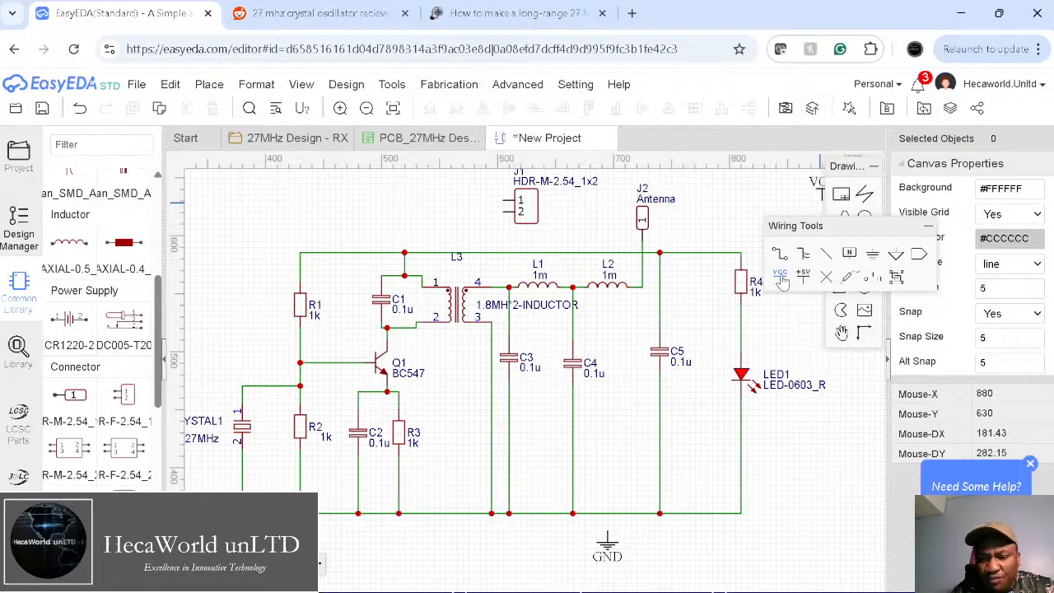
Step: Place a VCC symbol above the top rail near R4 and wire it to the rail
click(716, 234)
click(780, 254)
click(712, 231)
click(713, 253)
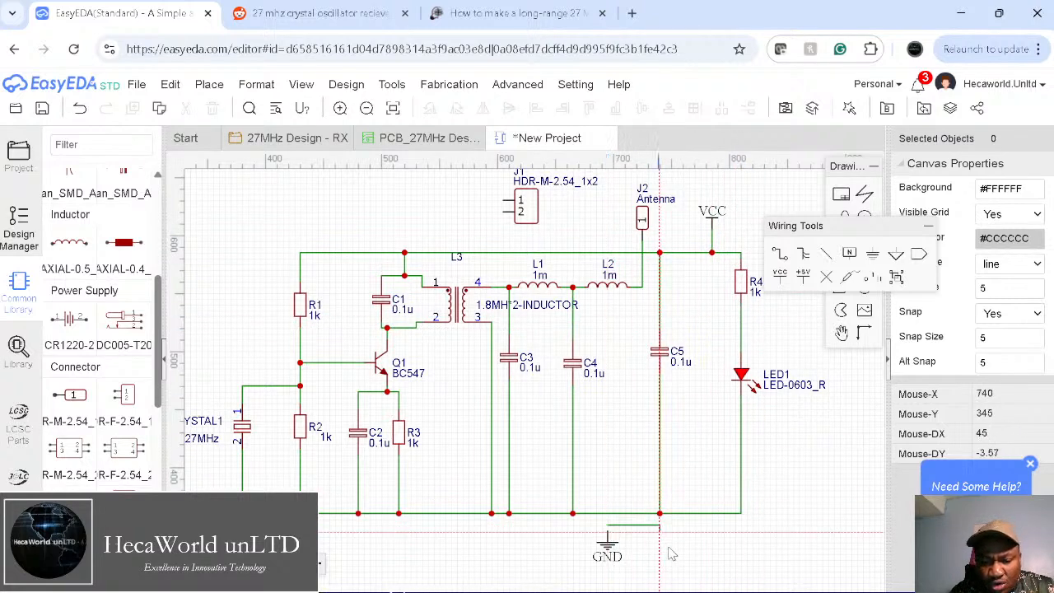
Step: Wire the GND symbol up to the bottom rail, discarding a stray unfinished wire
click(608, 533)
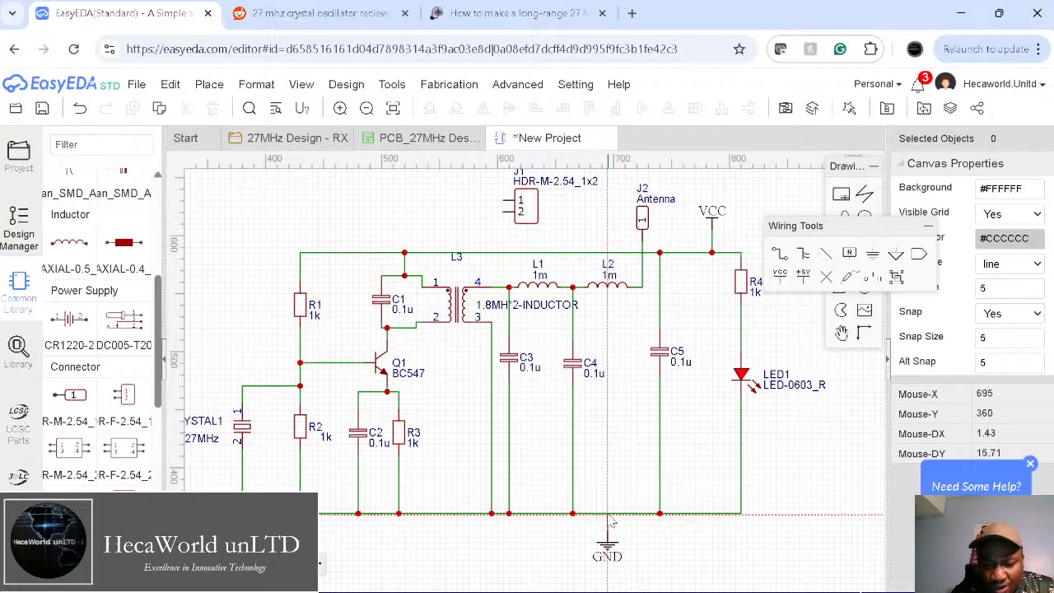
click(780, 486)
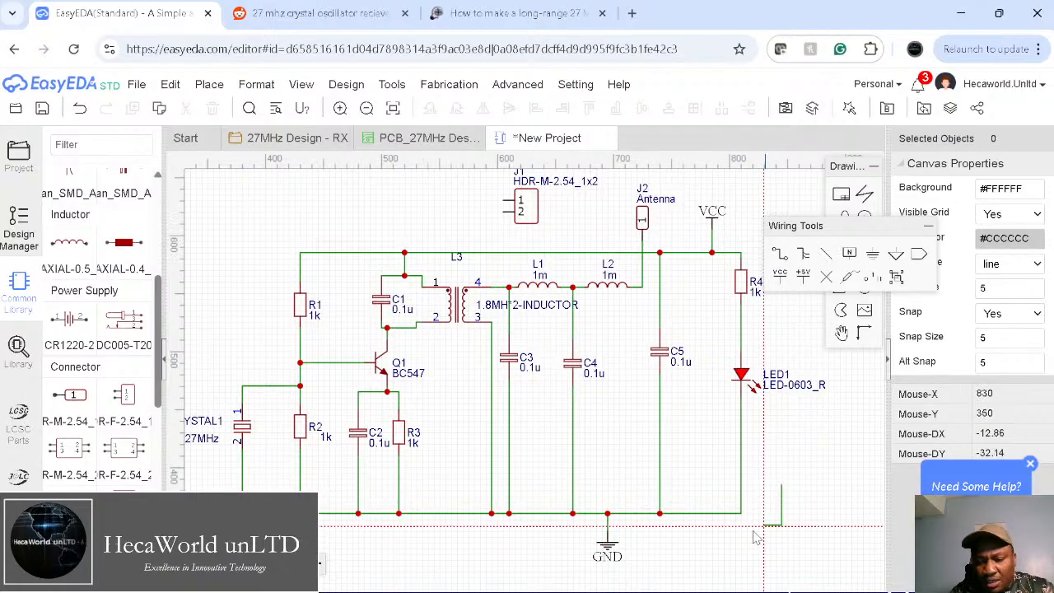
click(742, 561)
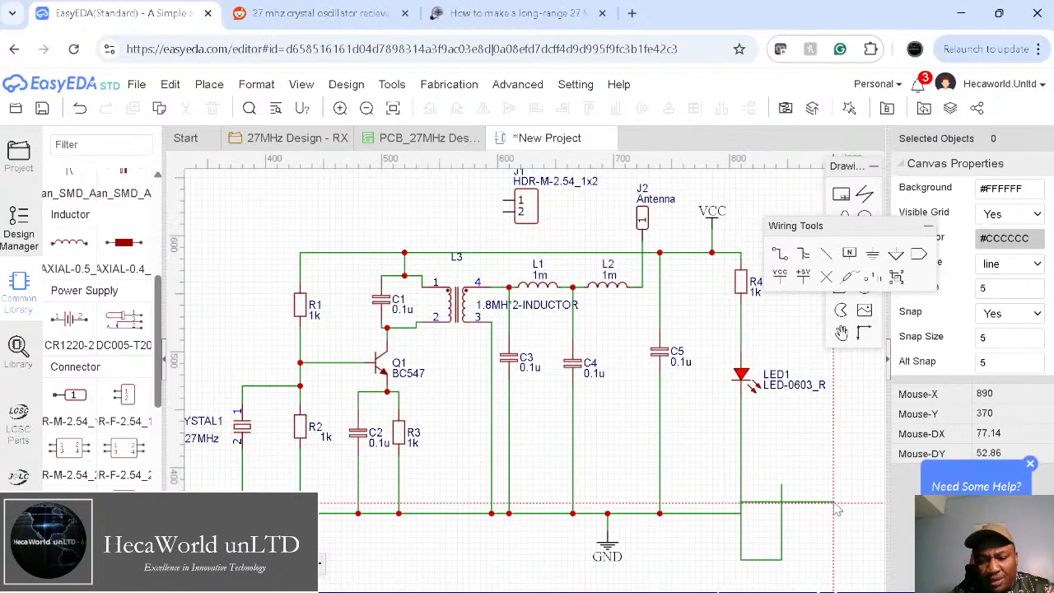
key(Escape)
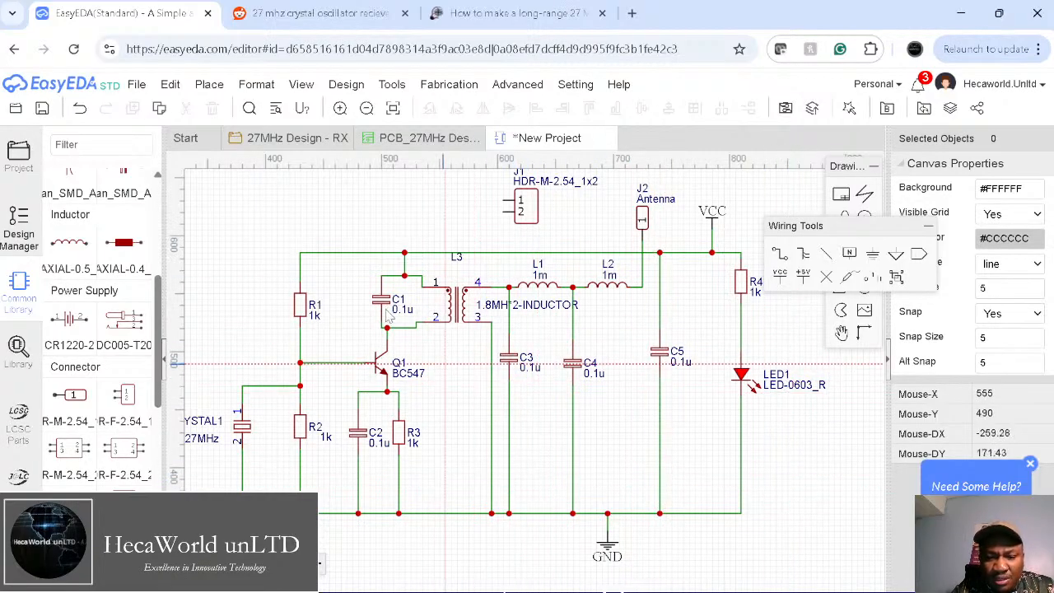
Step: Move the transformer's label down beside it and confirm it as L1
drag(459, 262, 457, 279)
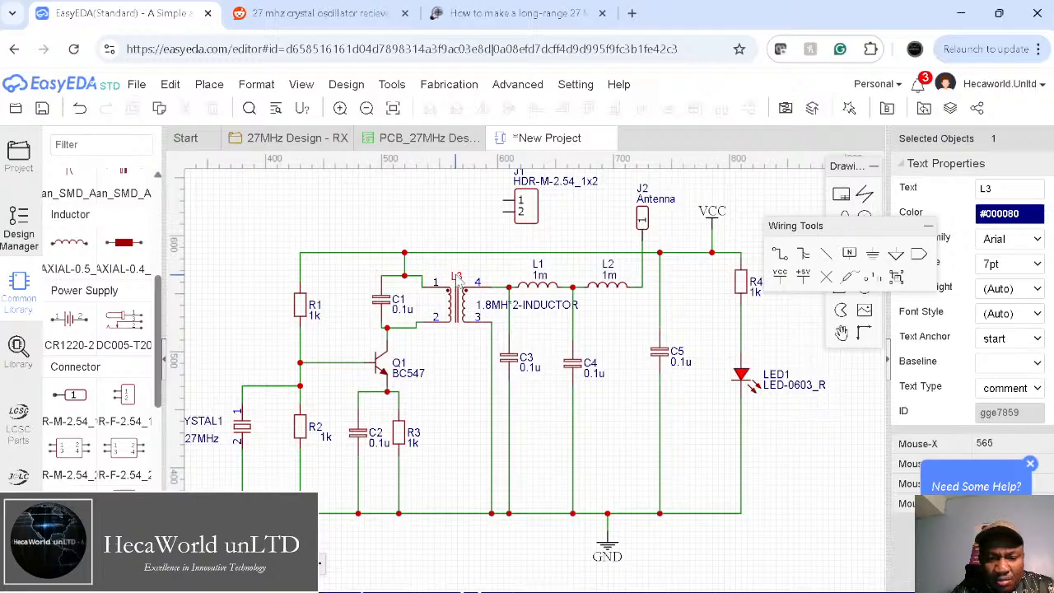
double_click(457, 278)
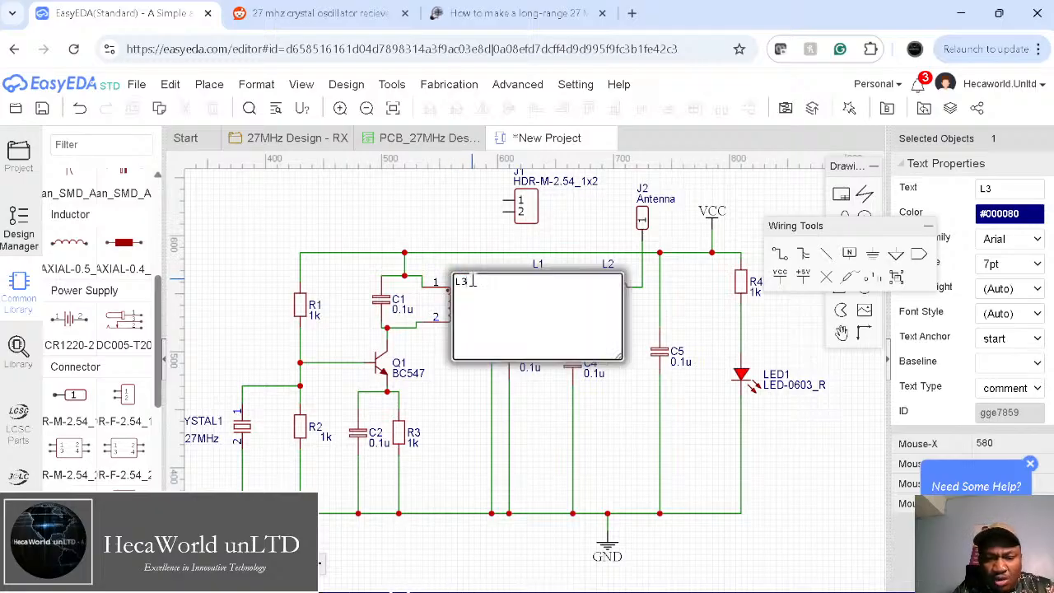
key(Return)
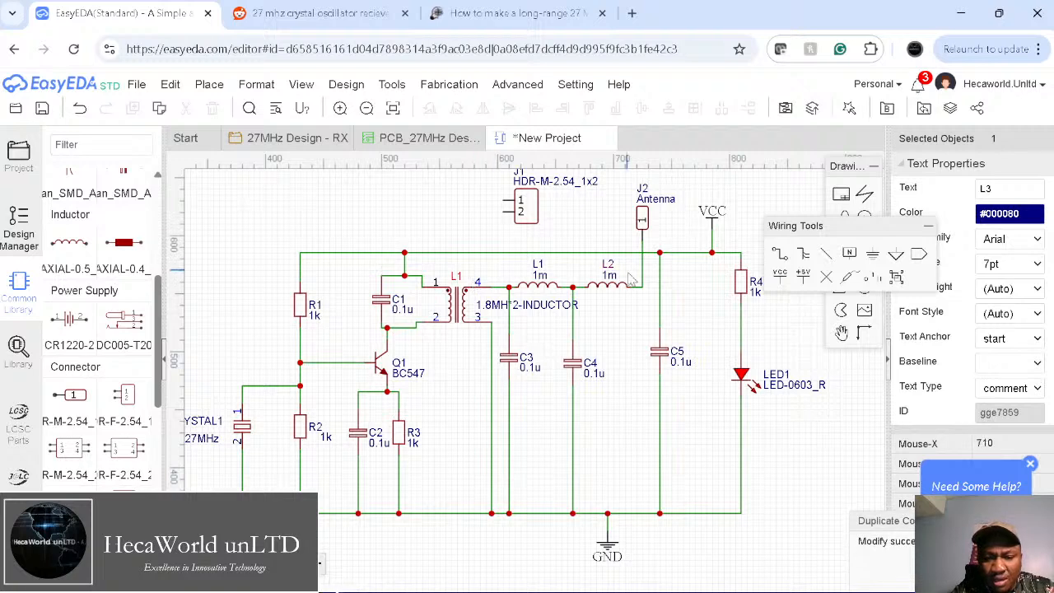
double_click(544, 267)
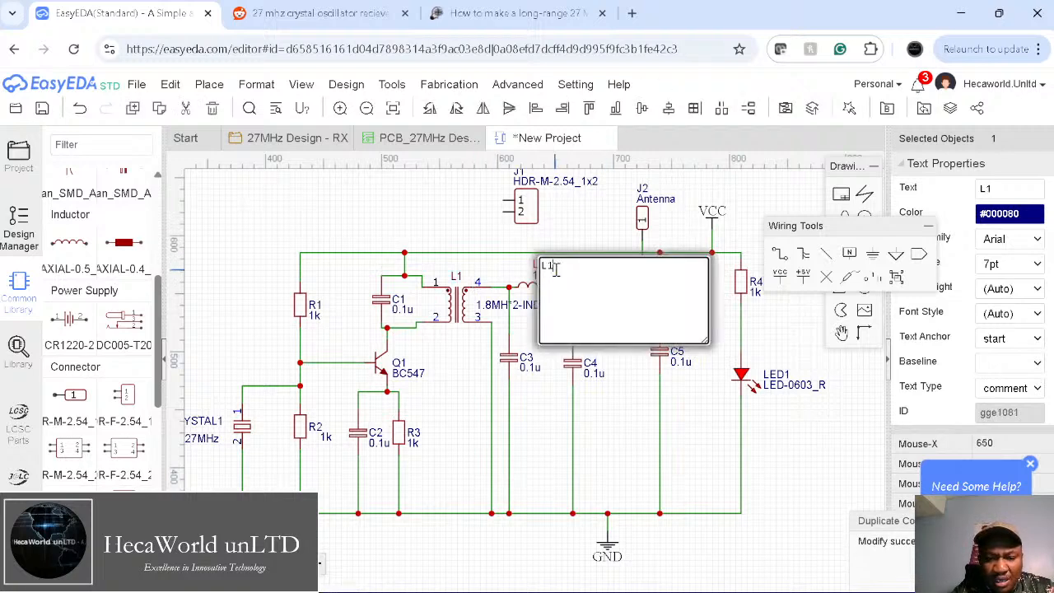
click(556, 224)
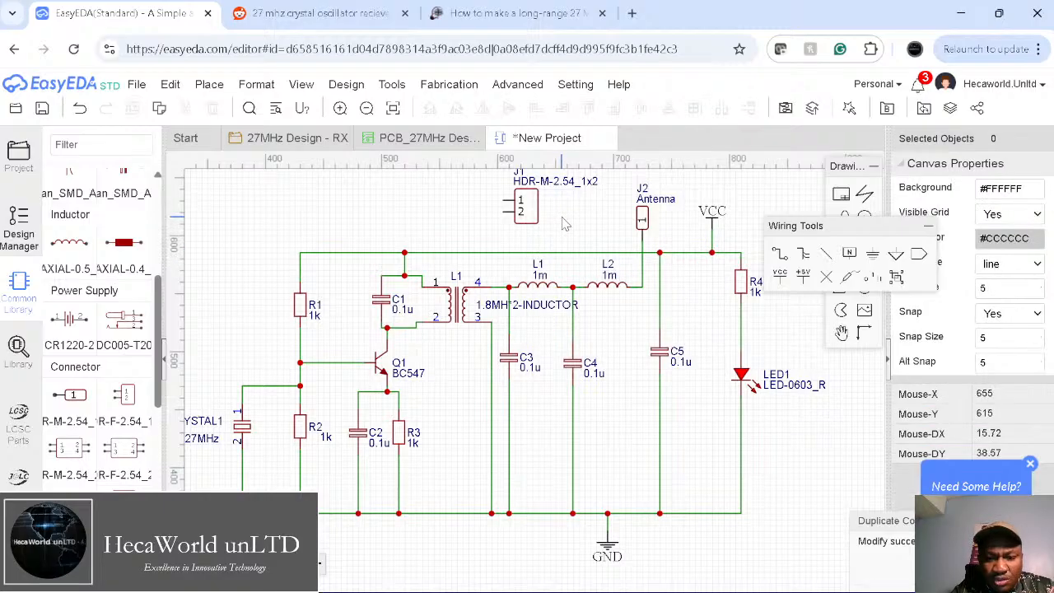
Step: Rename the last coil's label from L2 to L3 and the previous coil's from L1 to L2
click(614, 270)
double_click(614, 268)
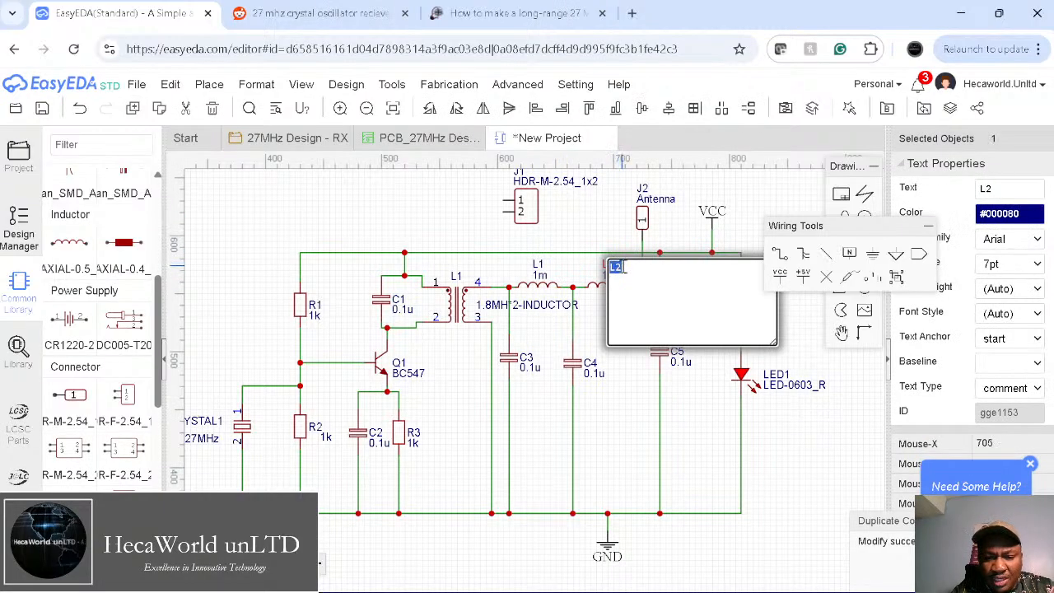
text(L)
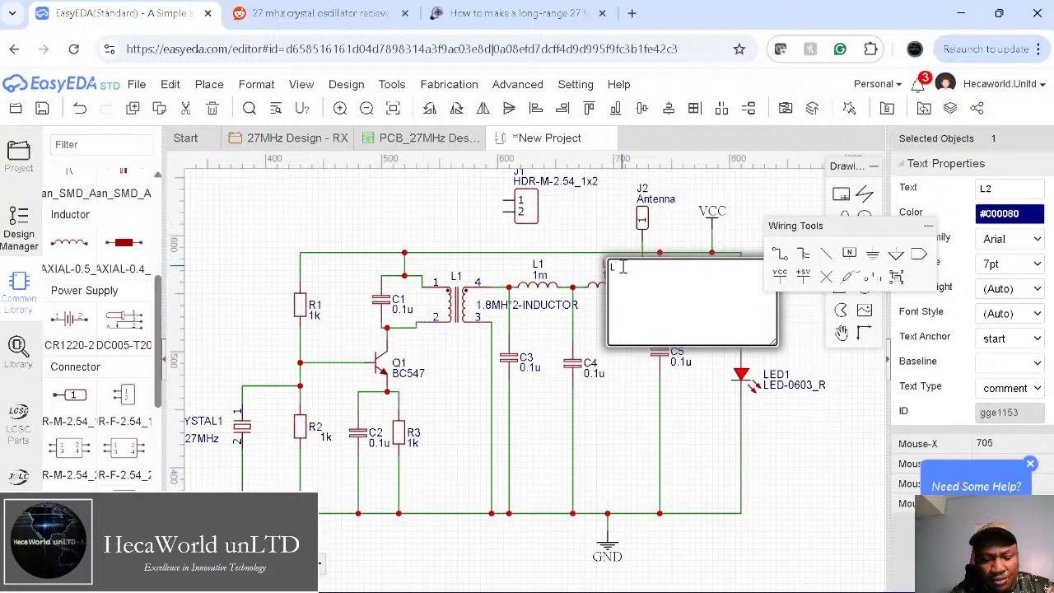
key(Return)
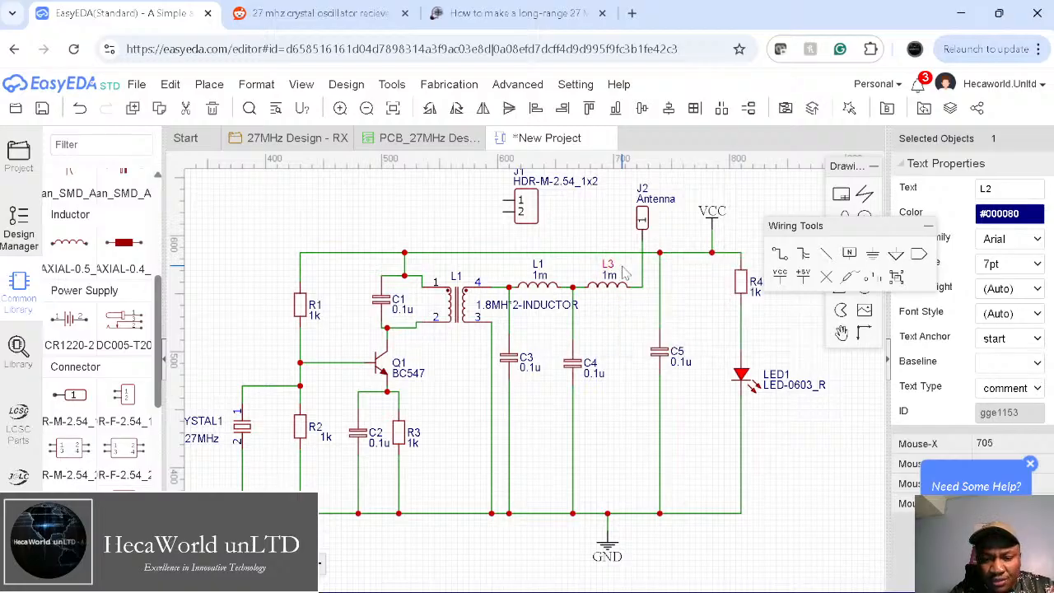
double_click(545, 264)
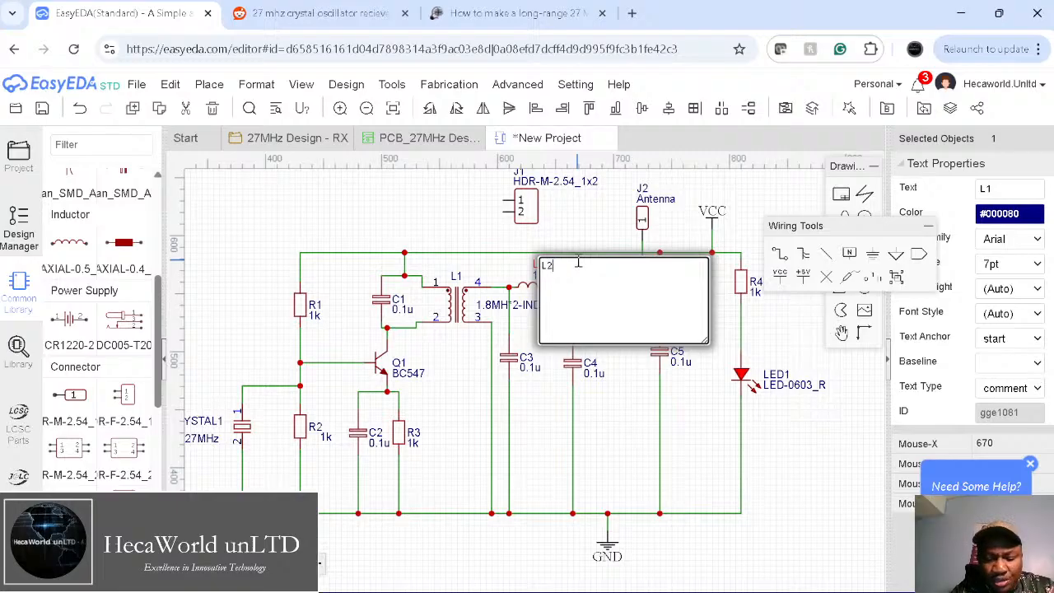
text(L2)
key(Return)
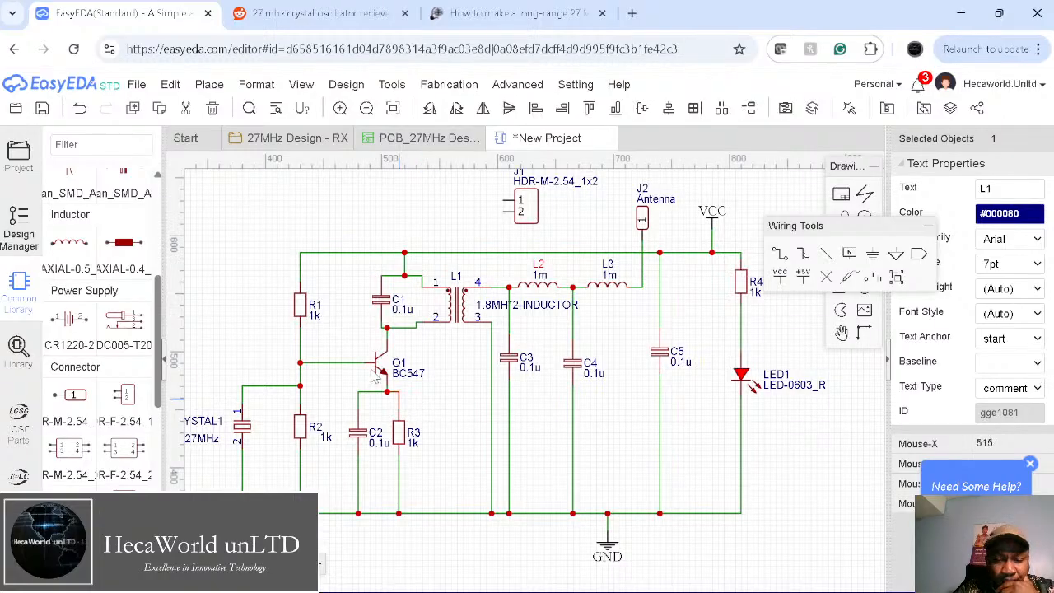
Step: Move header J1 below LED1 on the right side of the schematic
drag(527, 203, 589, 219)
drag(697, 251, 813, 470)
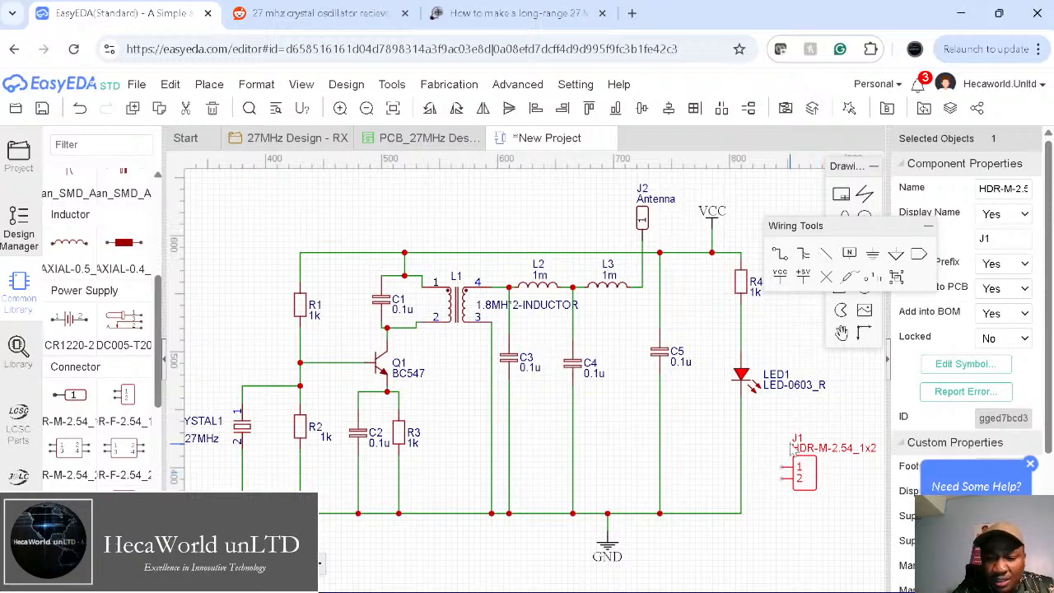
right_drag(755, 427, 644, 448)
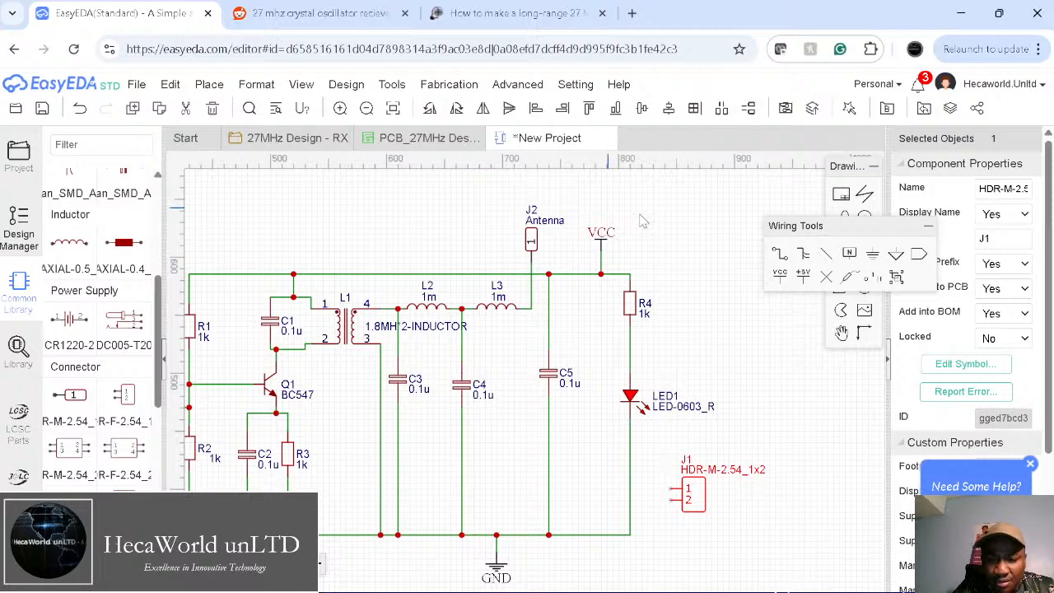
Step: Wire J1 pin 1 to the R4 top node and pin 2 to the ground rail
click(780, 254)
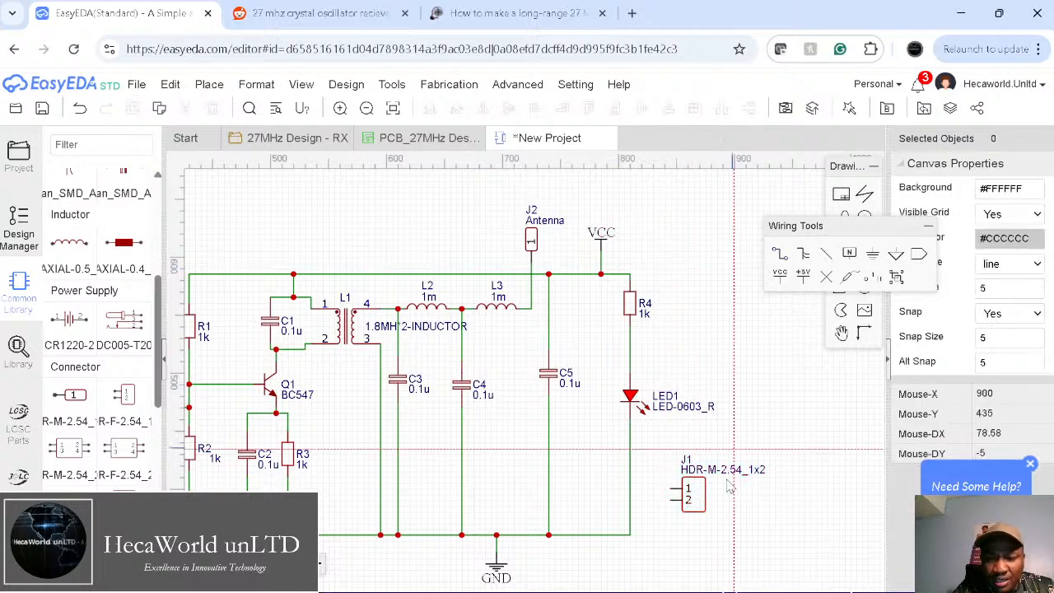
click(673, 492)
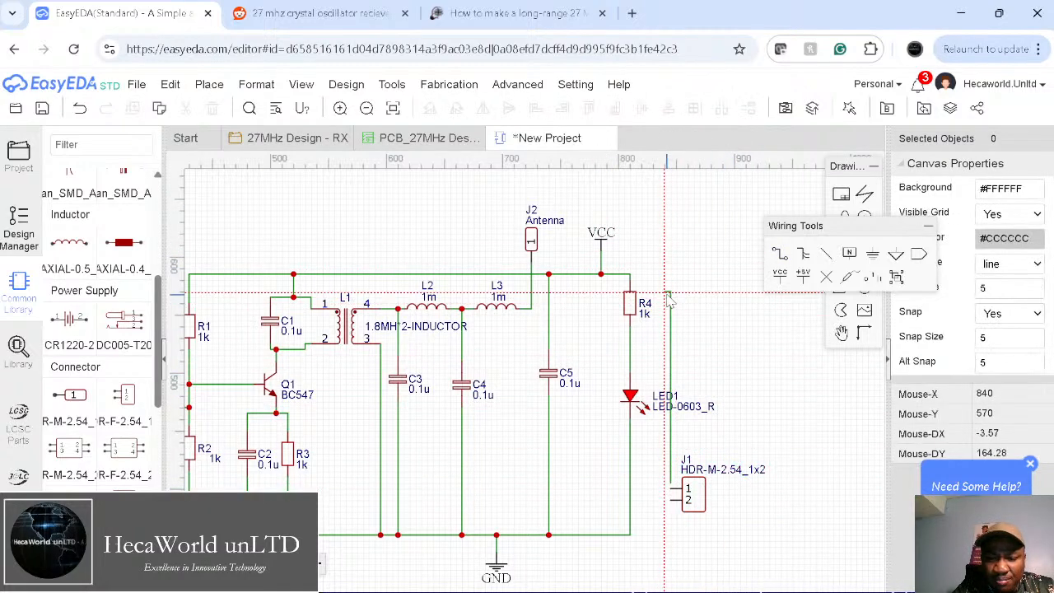
key(Escape)
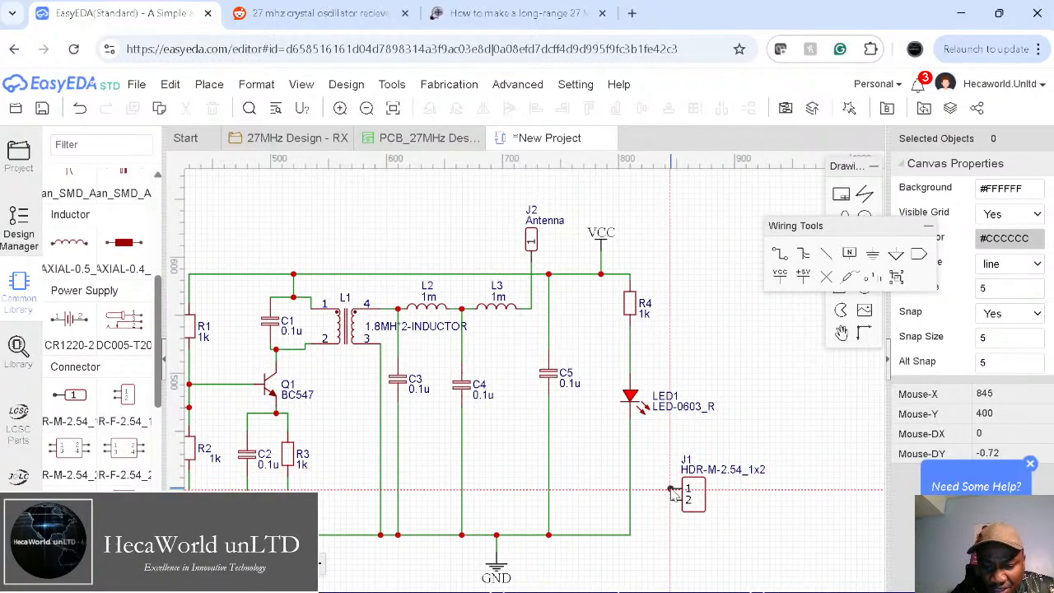
scroll(673, 492, down, 2)
scroll(674, 492, up, 12)
scroll(671, 493, up, 3)
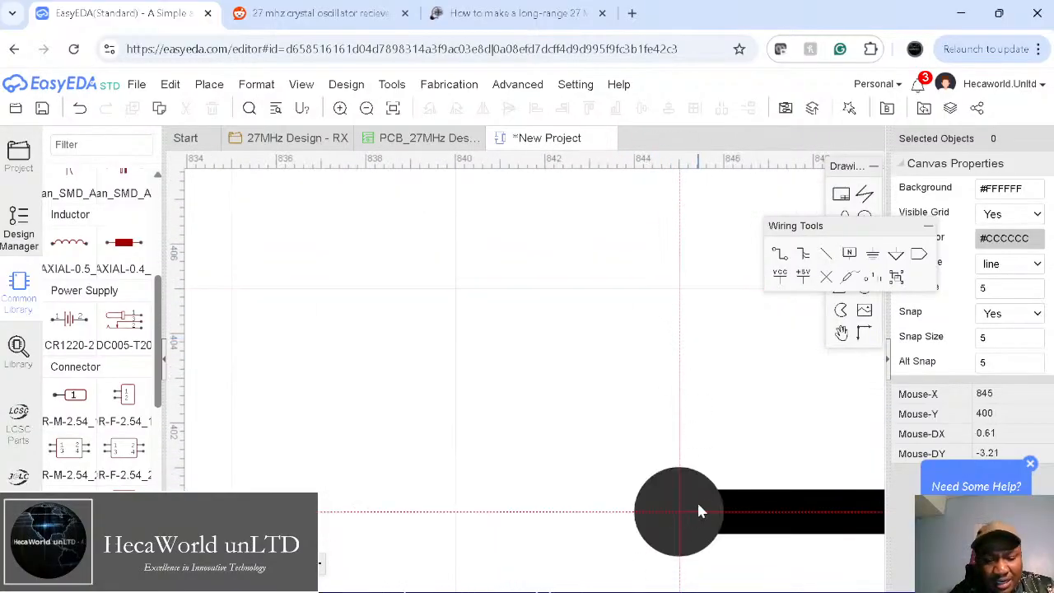
scroll(699, 509, down, 5)
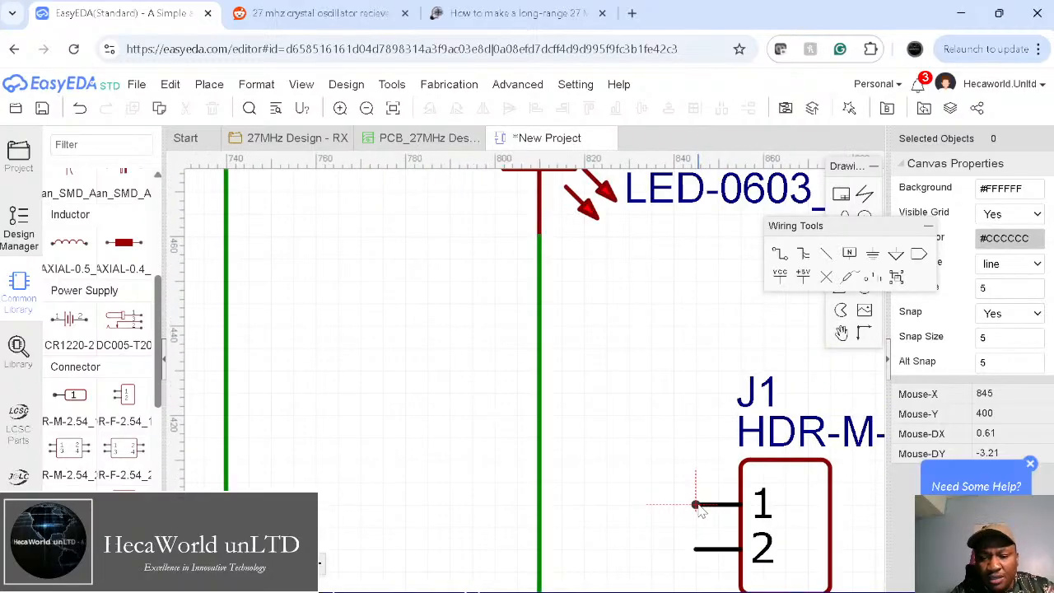
scroll(698, 508, down, 4)
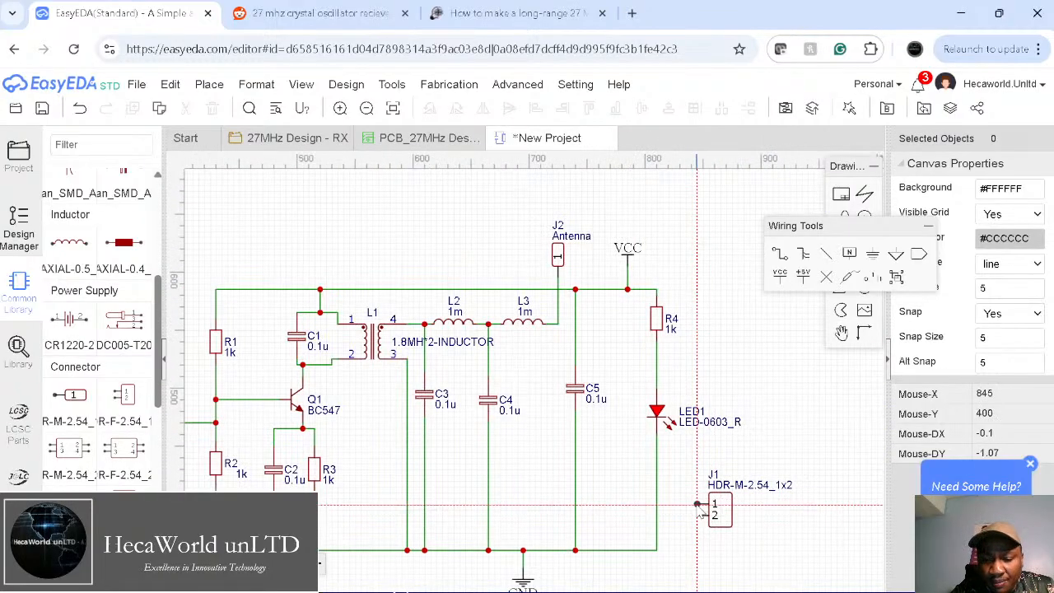
click(698, 505)
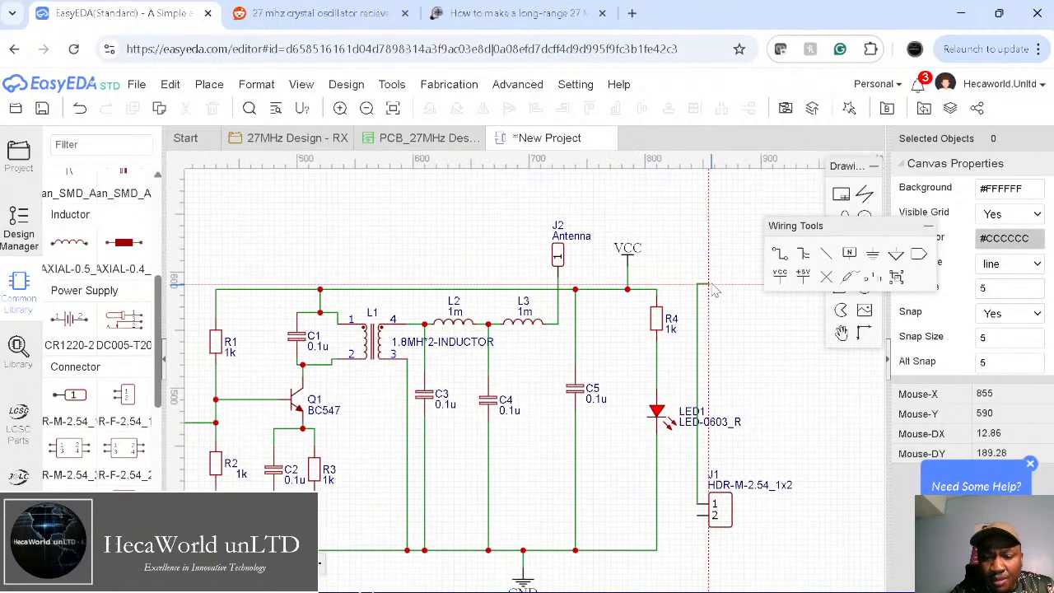
click(656, 290)
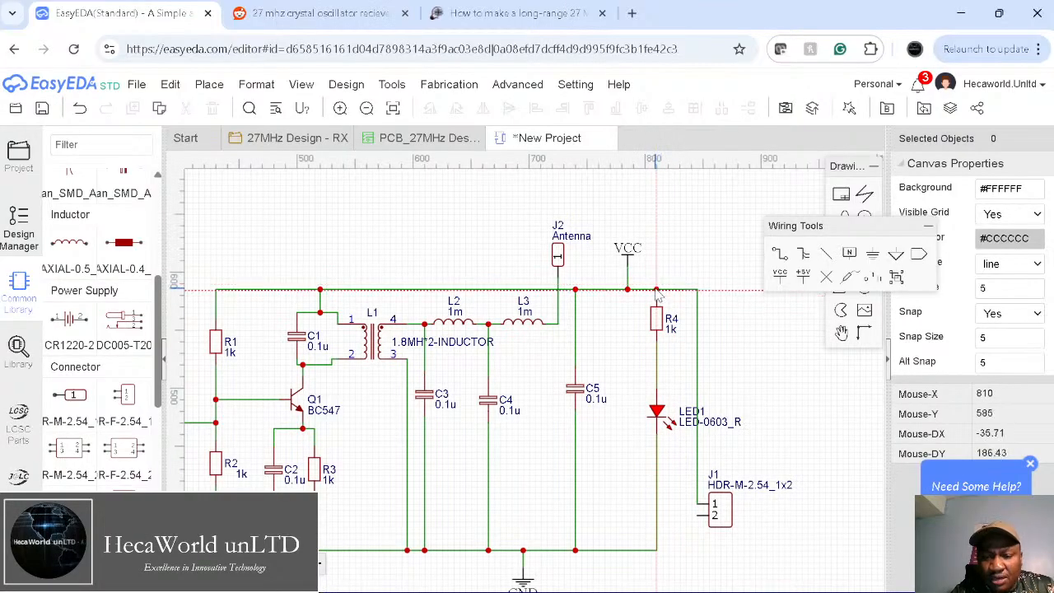
click(698, 516)
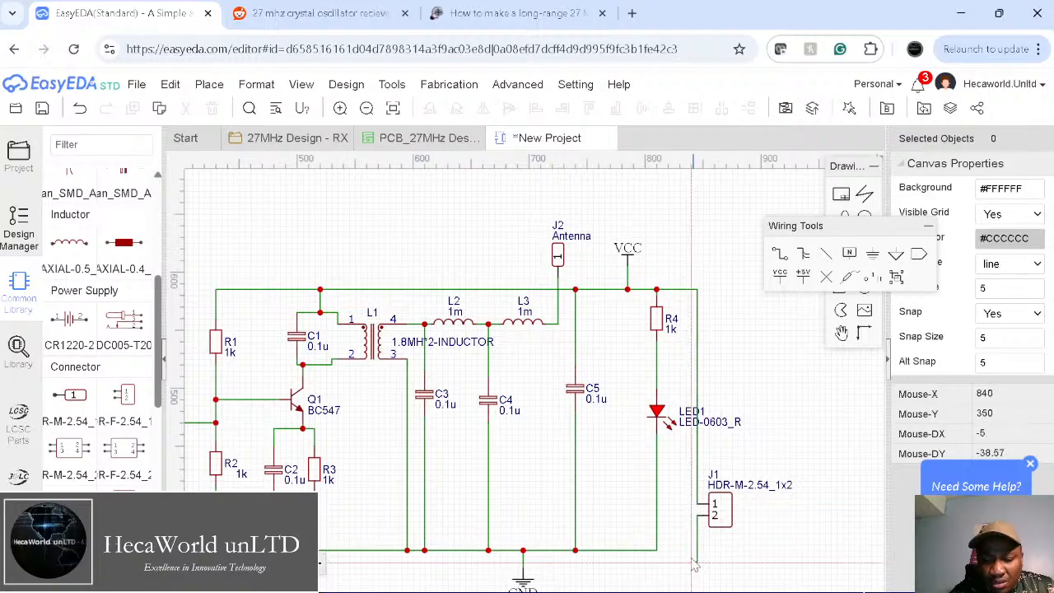
click(658, 551)
scroll(819, 447, down, 5)
scroll(818, 447, up, 5)
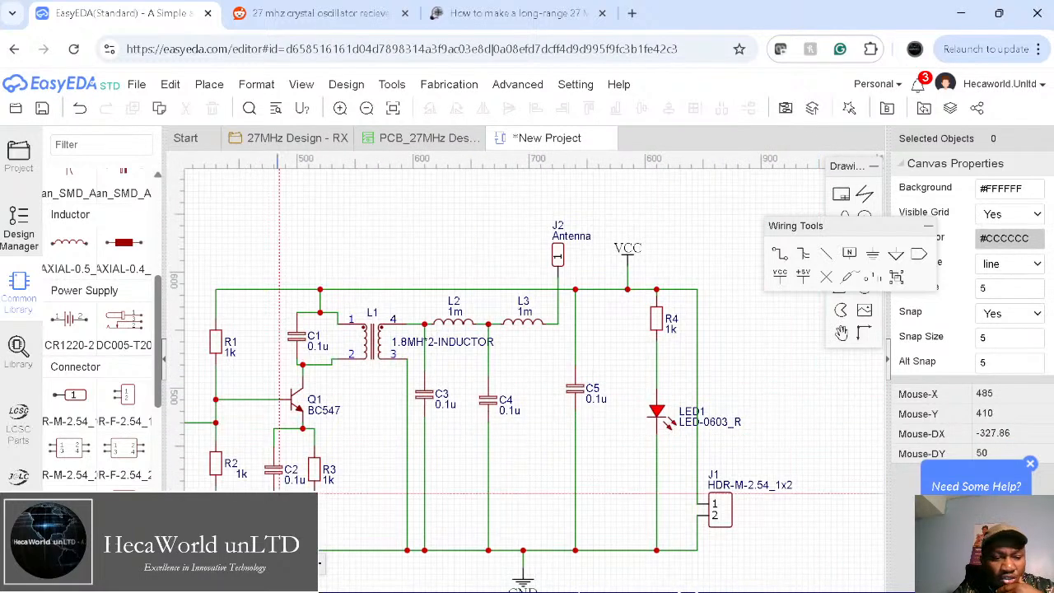
Step: Scroll the Common Library to Switch/Key and expand the slide switch's variant list
drag(164, 381, 162, 548)
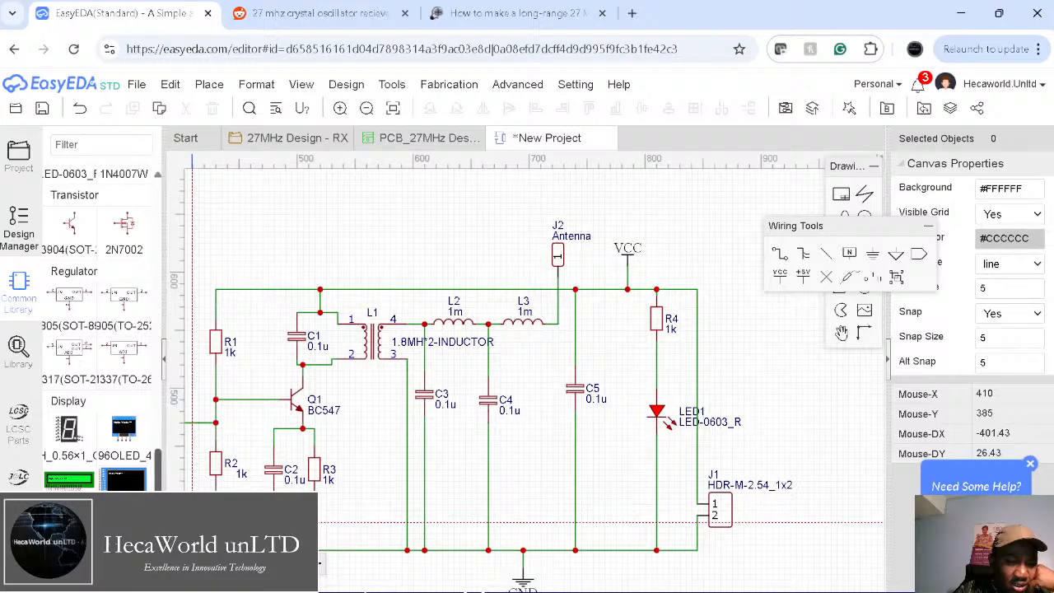
drag(161, 547, 154, 476)
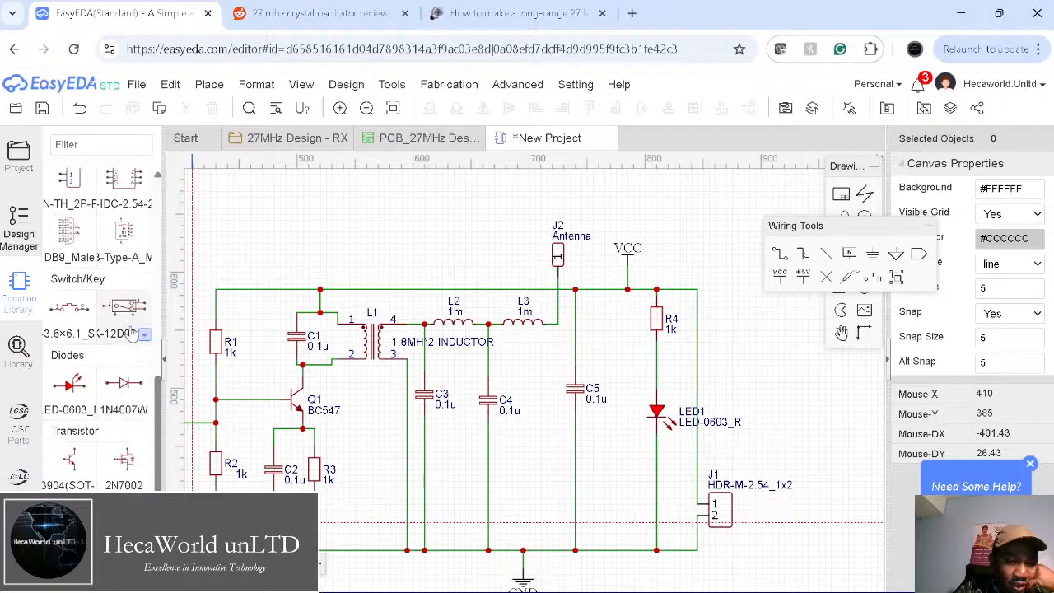
click(144, 337)
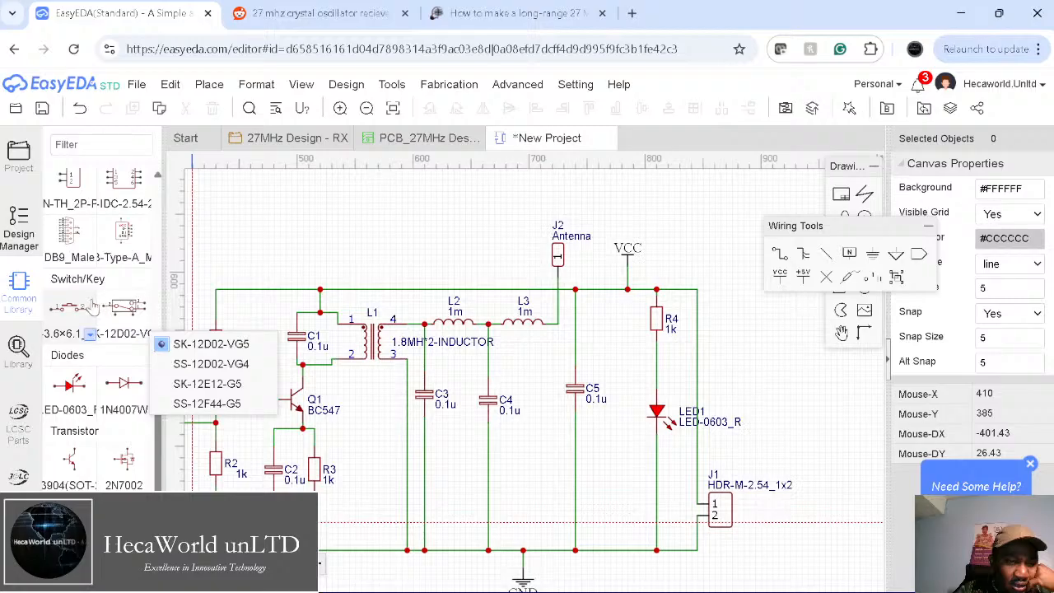
scroll(90, 308, up, 1)
scroll(93, 307, up, 6)
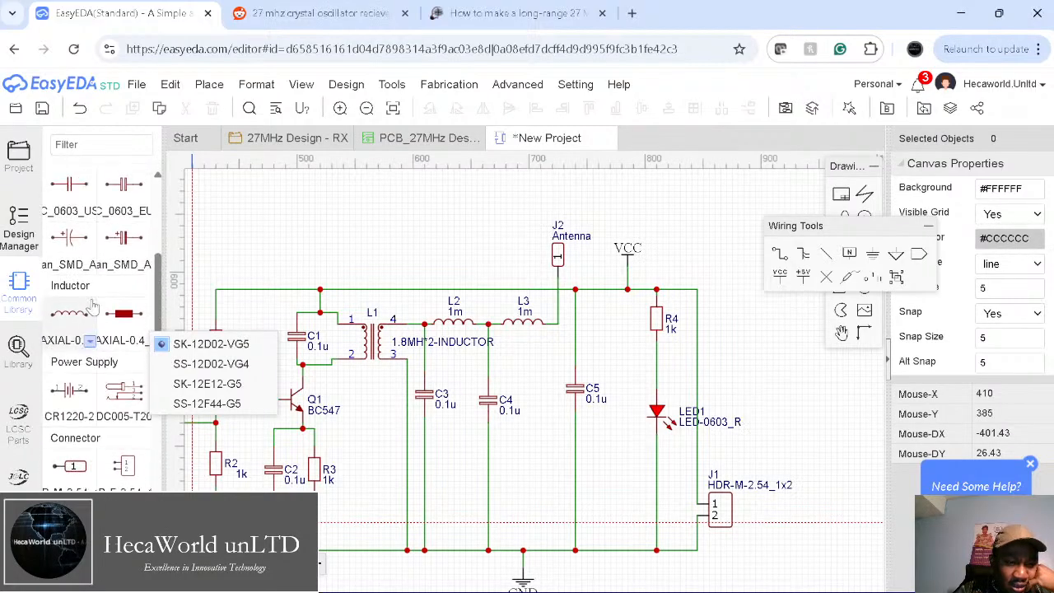
scroll(93, 306, up, 3)
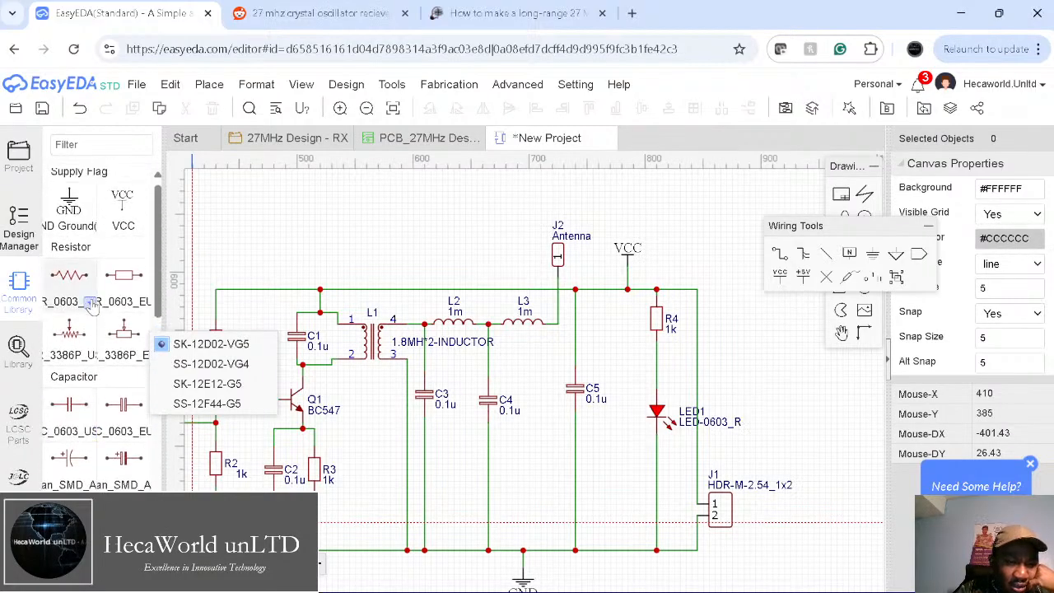
scroll(93, 306, down, 8)
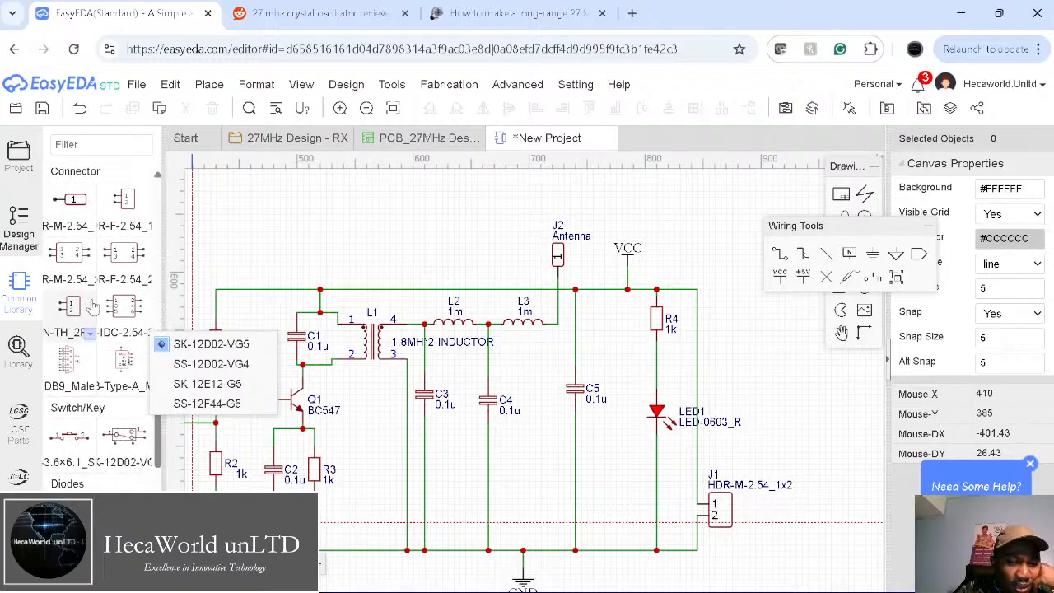
scroll(93, 306, down, 6)
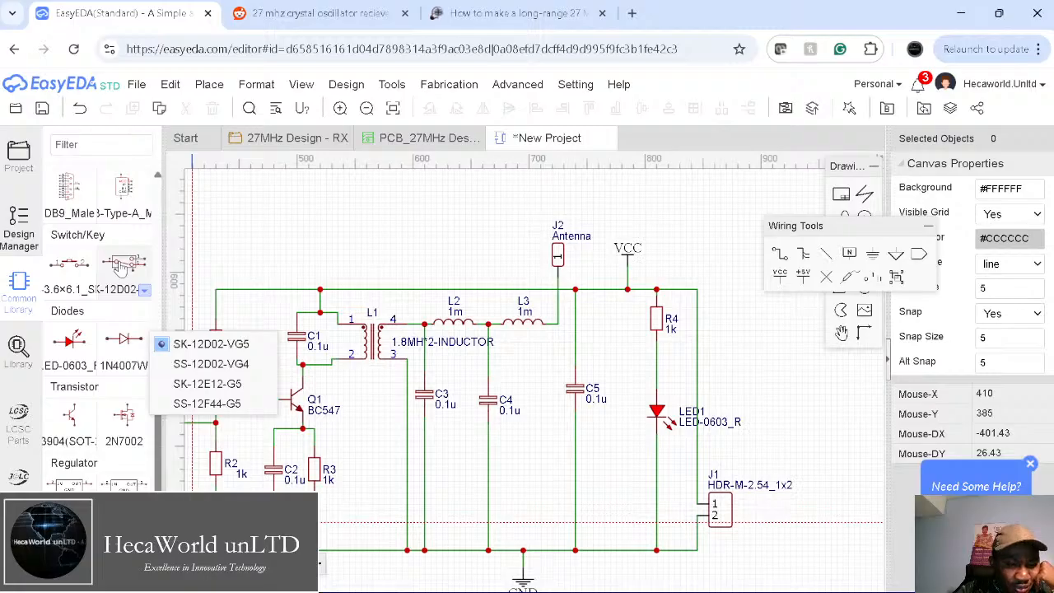
Step: Place the SK-12D02-VG5 switch as SW1, stood vertically on the right-hand wire beside R4
click(120, 263)
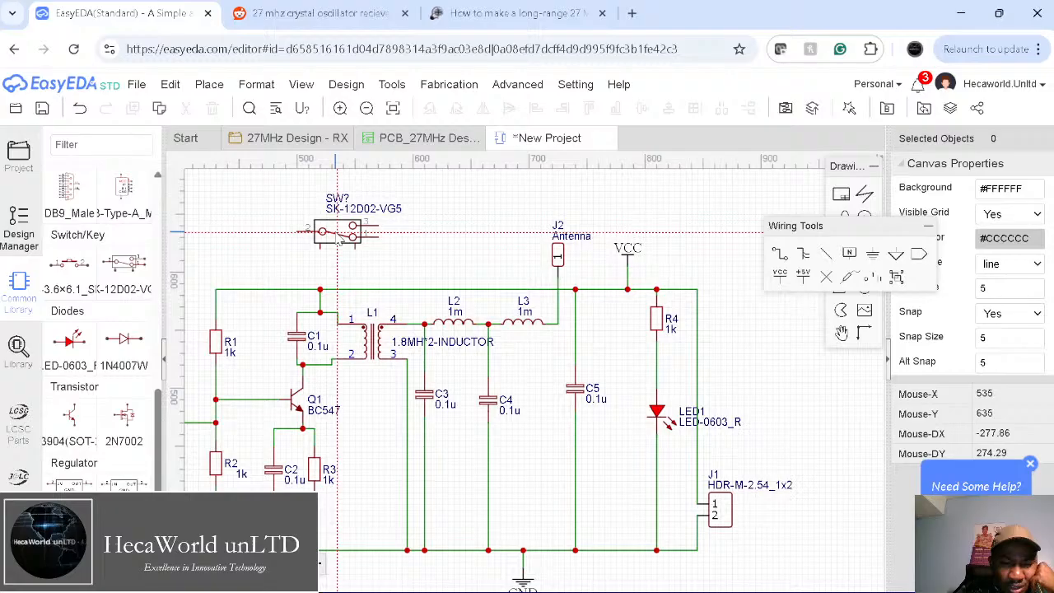
click(336, 233)
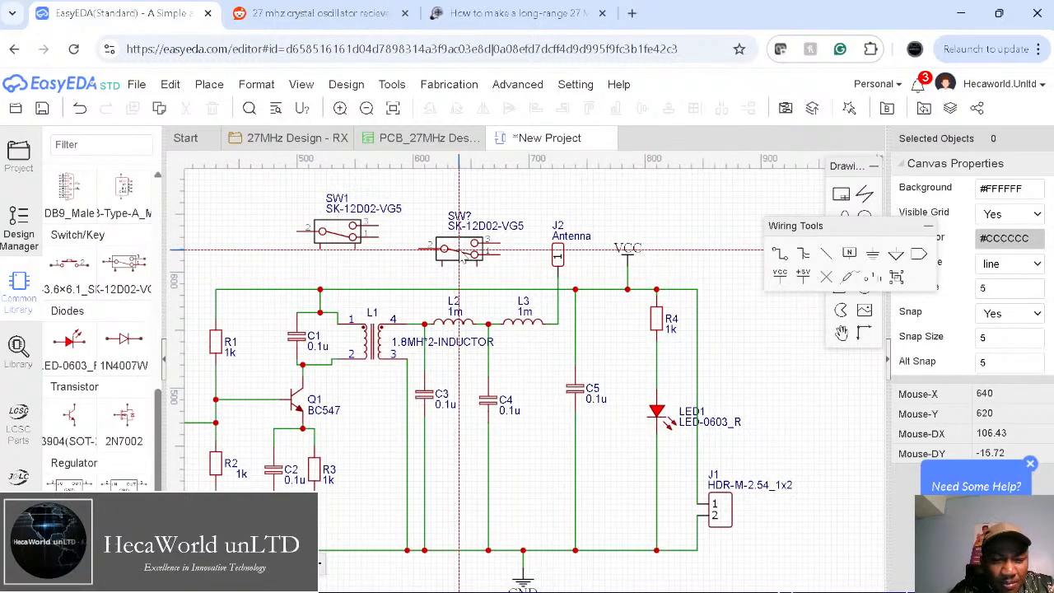
key(Escape)
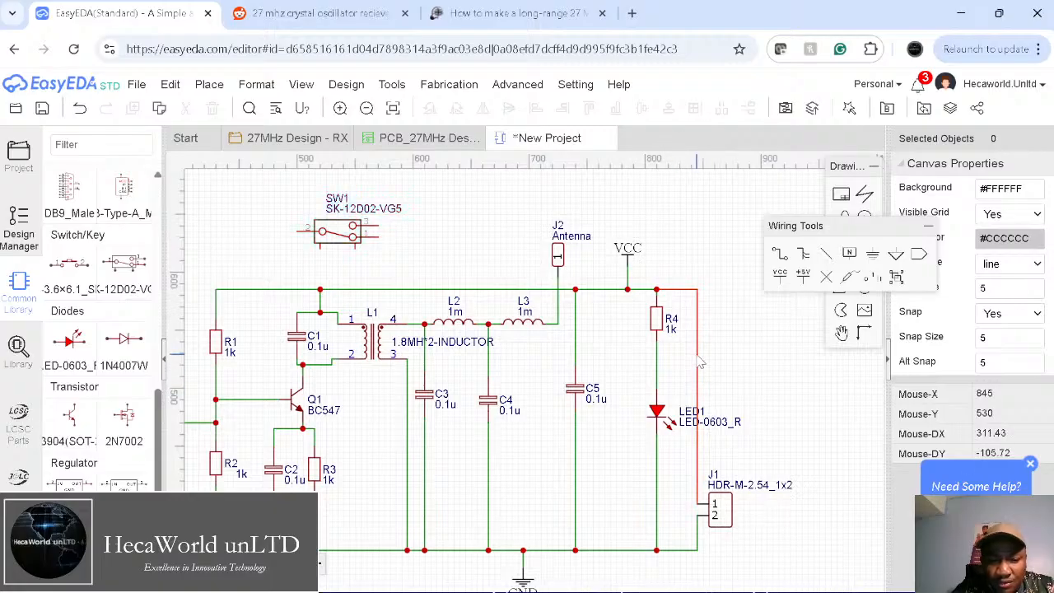
click(321, 237)
key(space)
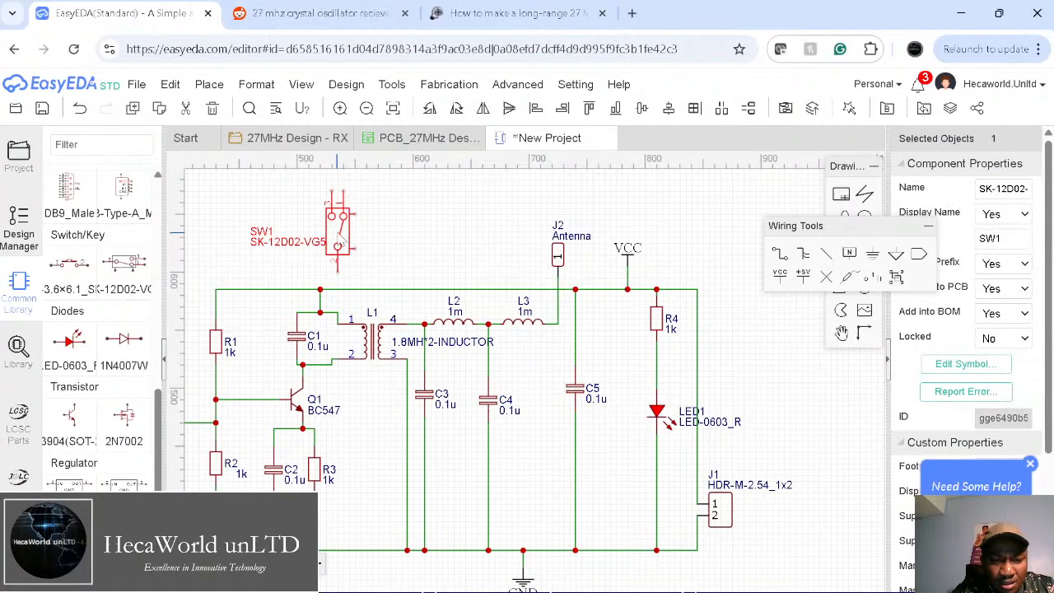
drag(337, 232, 705, 346)
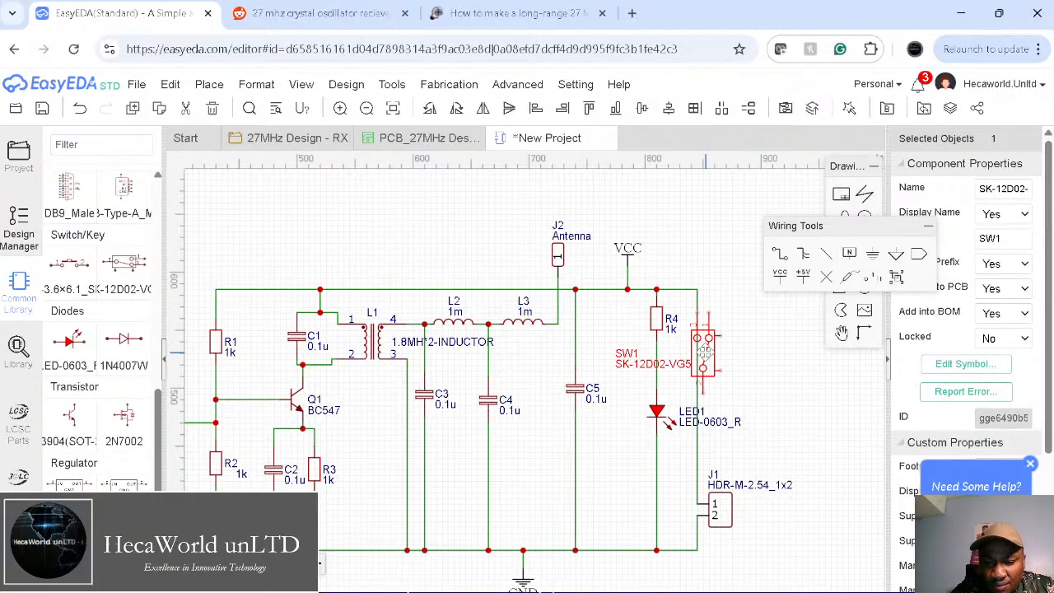
drag(704, 346, 704, 350)
click(800, 378)
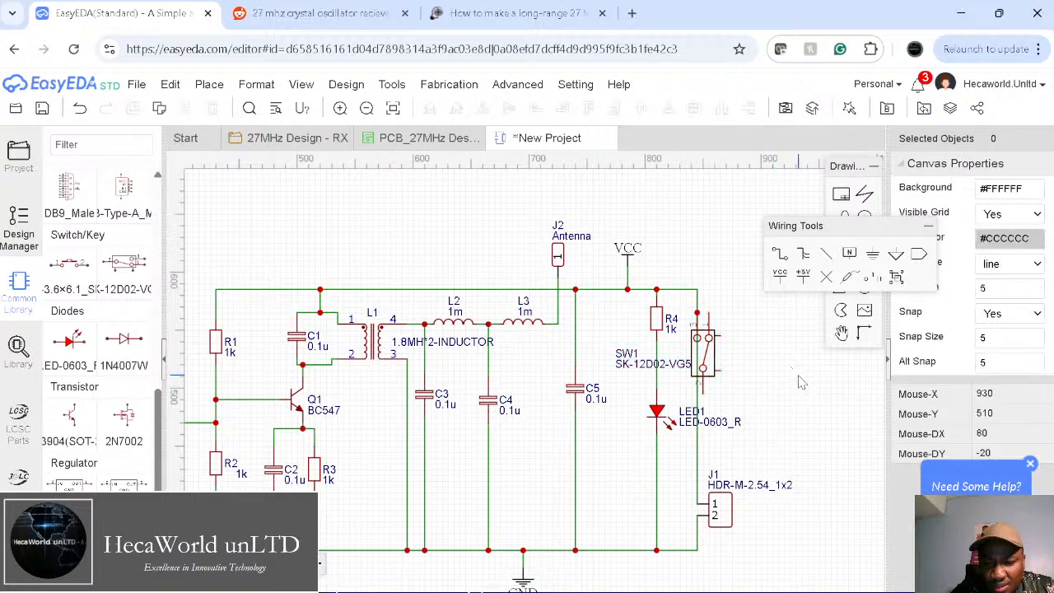
Step: Delete the leftover right-side wire and mirror SW1
click(697, 399)
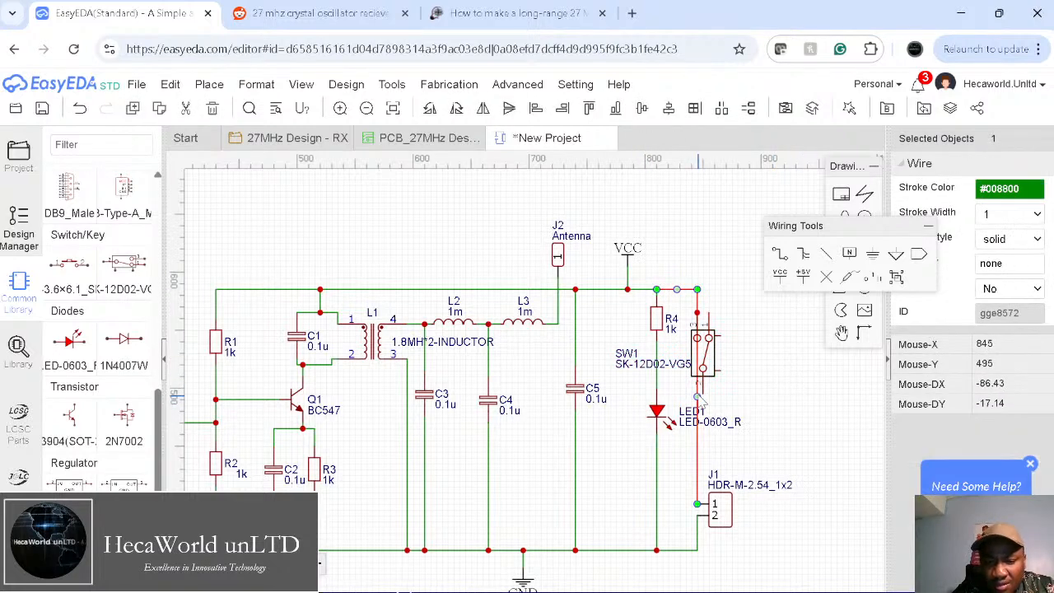
key(Delete)
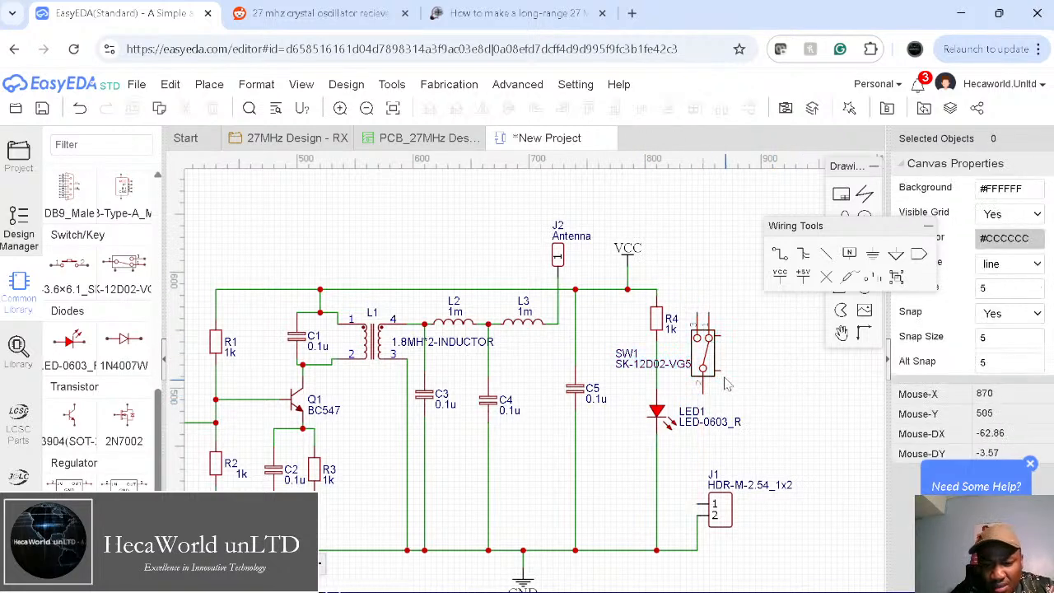
click(703, 352)
key(x)
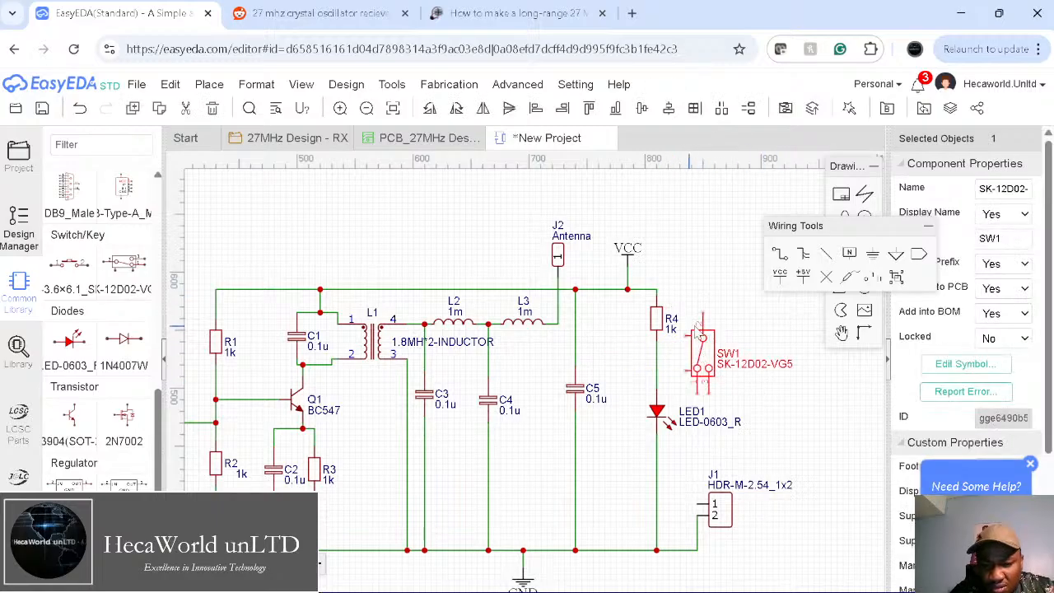
Step: Wire the top supply line to SW1's top pin, removing the unwanted extra wire
click(779, 255)
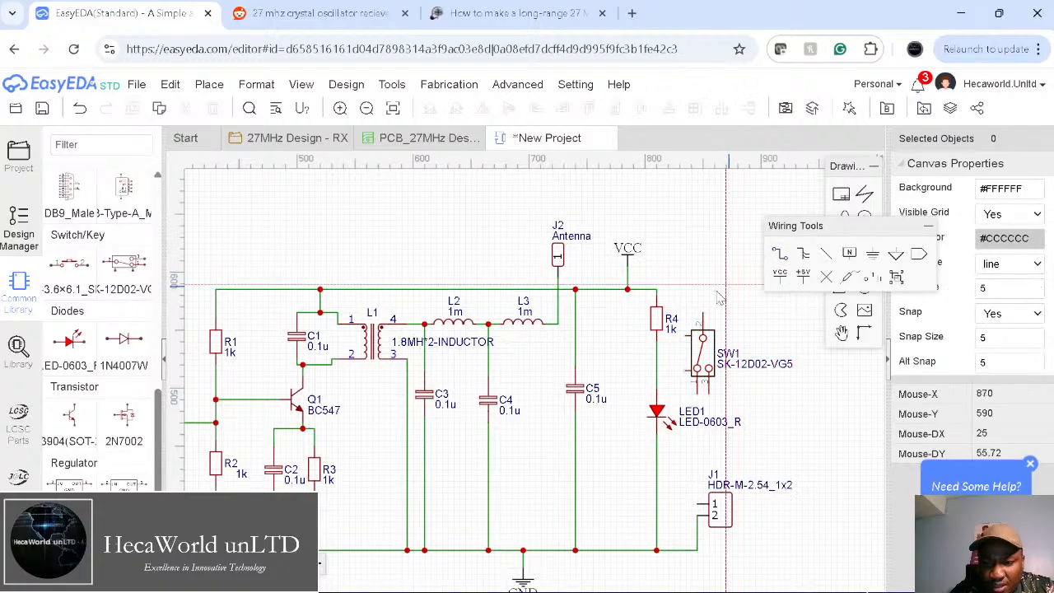
click(657, 290)
click(702, 328)
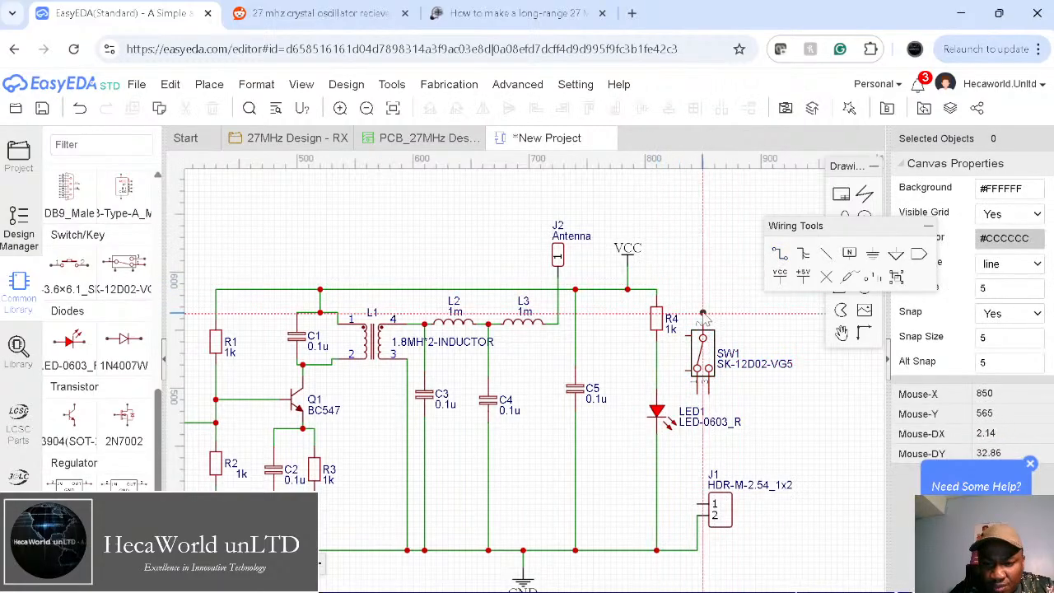
click(656, 286)
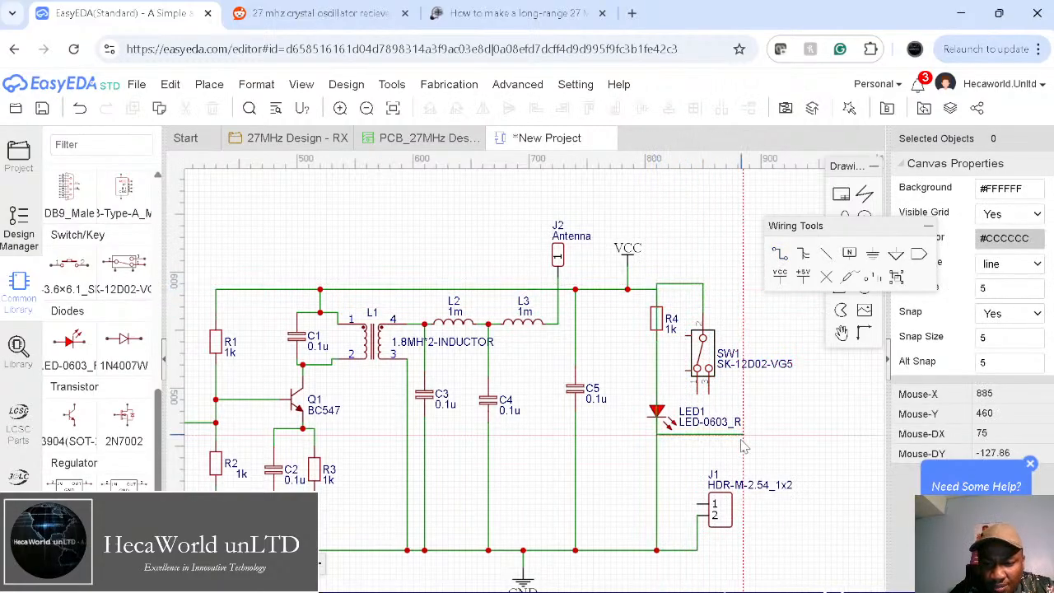
click(707, 394)
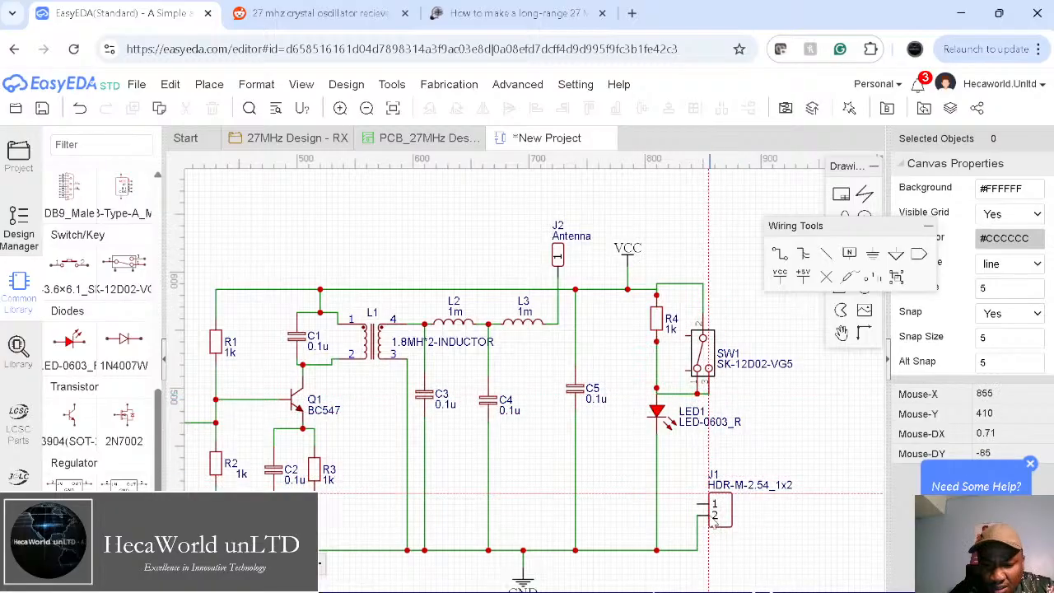
click(683, 394)
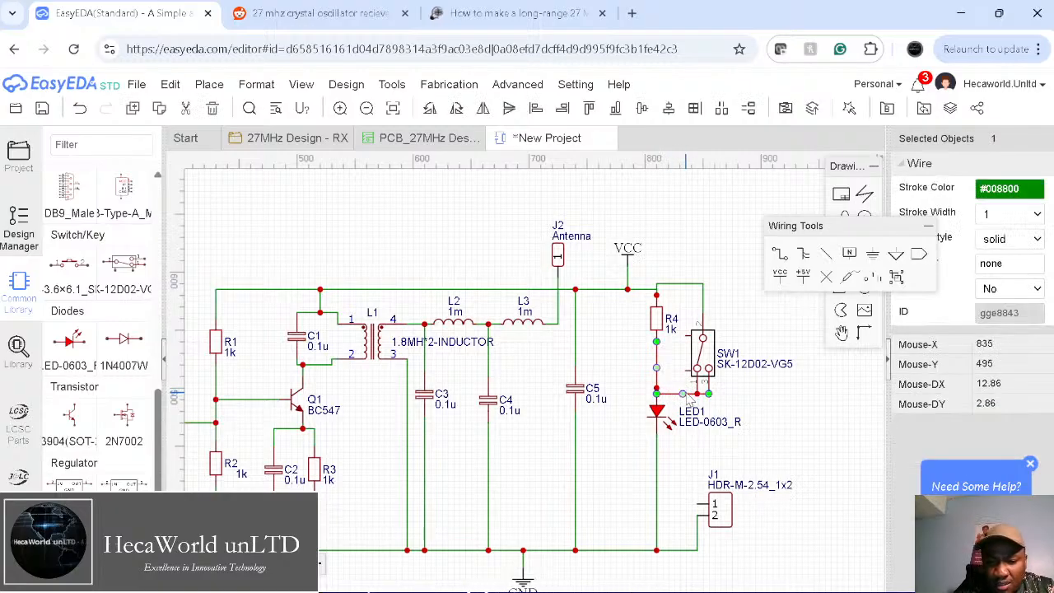
key(Delete)
Step: Wire SW1's lower pin down to J1 pin 1
click(786, 256)
click(708, 395)
click(694, 463)
click(696, 505)
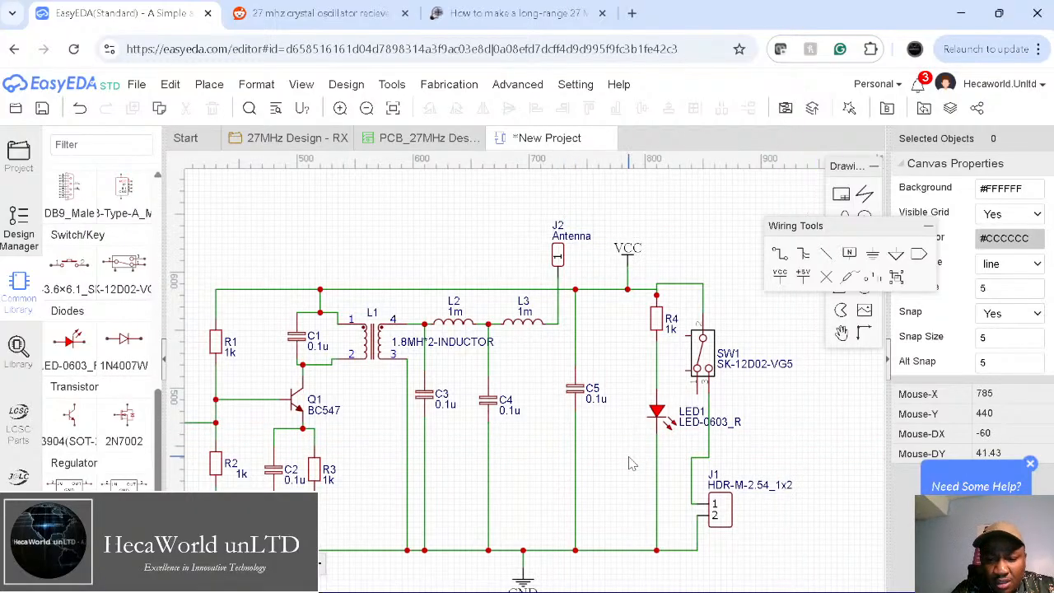
right_drag(629, 464, 692, 425)
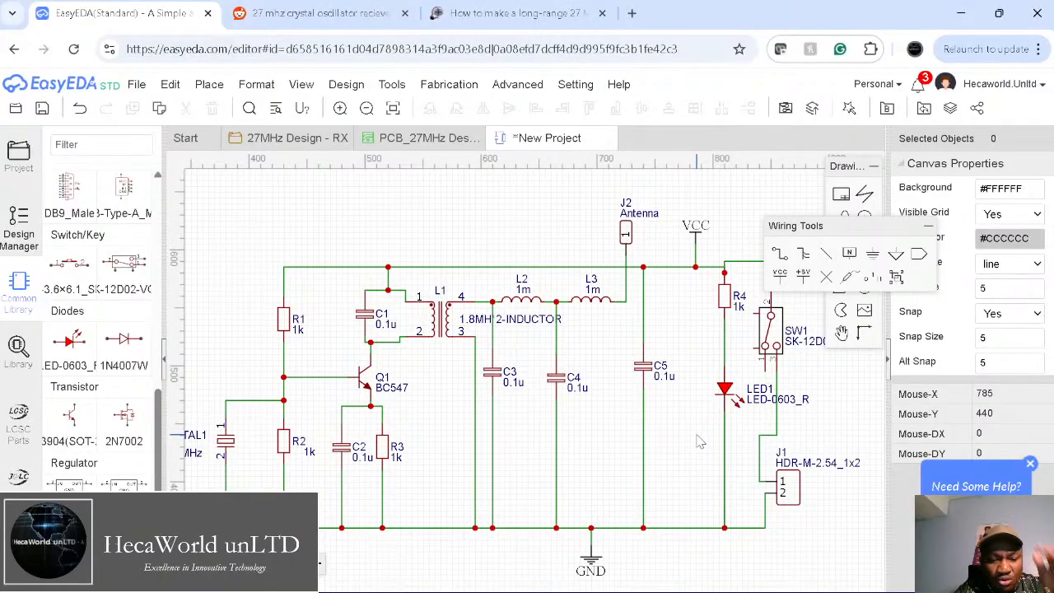
right_drag(278, 462, 339, 441)
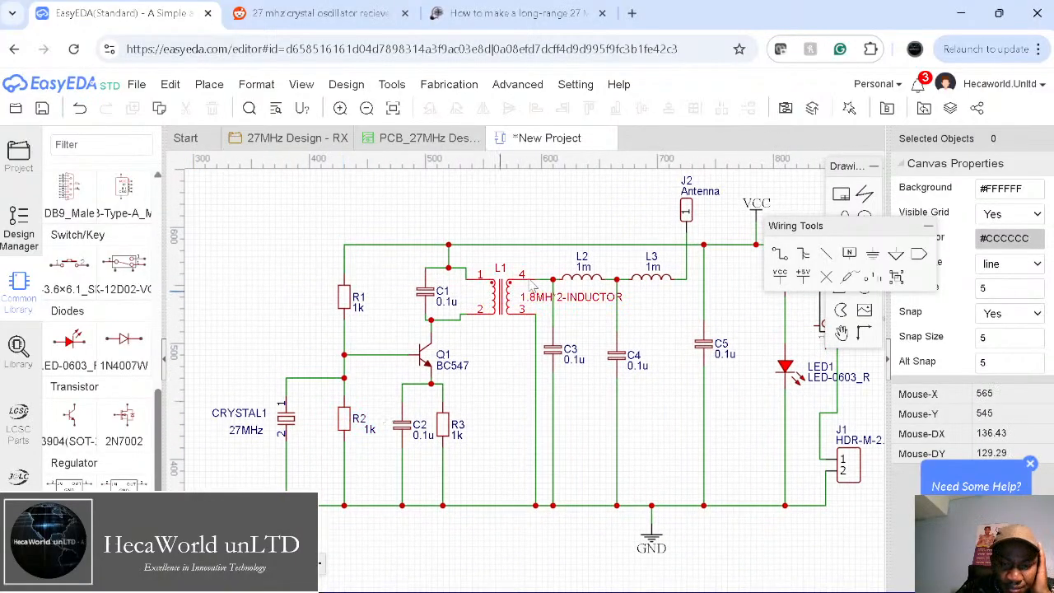
click(280, 16)
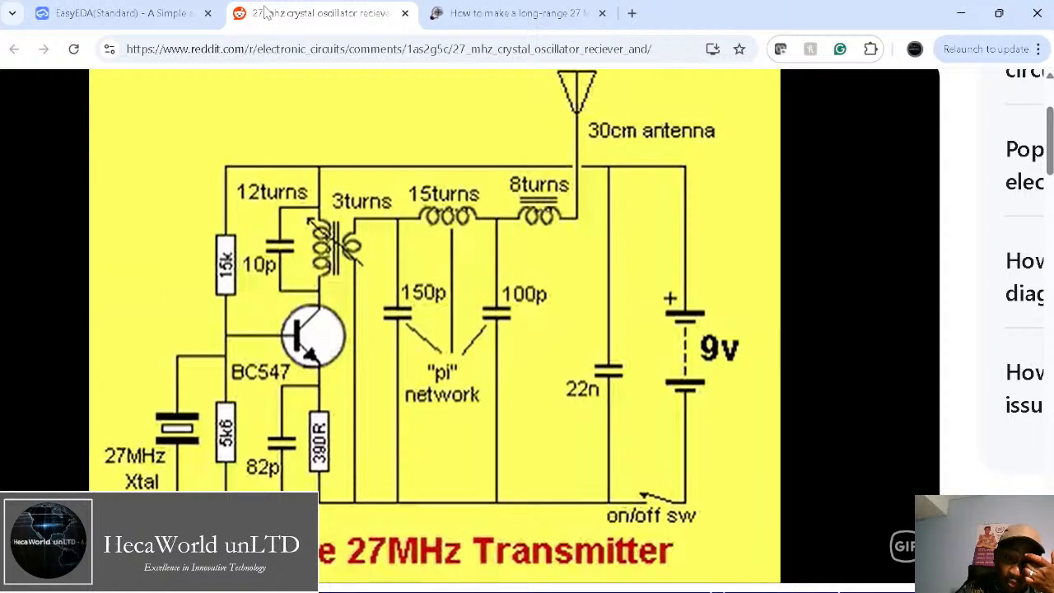
click(97, 13)
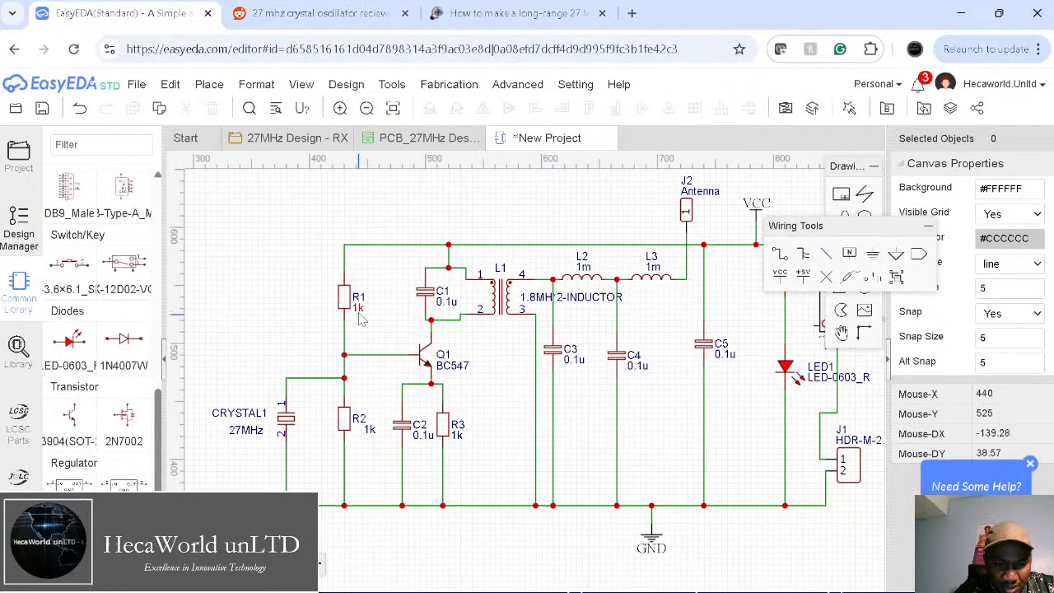
Step: Set R1 to 15k, R2 to 5k6 and R3 to 390, then view the Reddit reference schematic
double_click(359, 311)
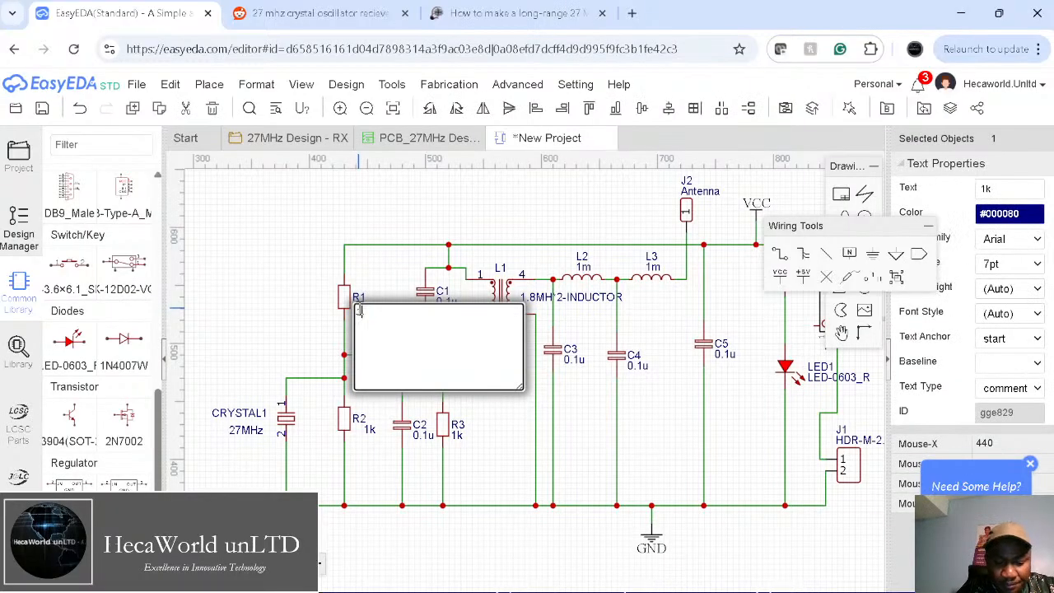
key(Return)
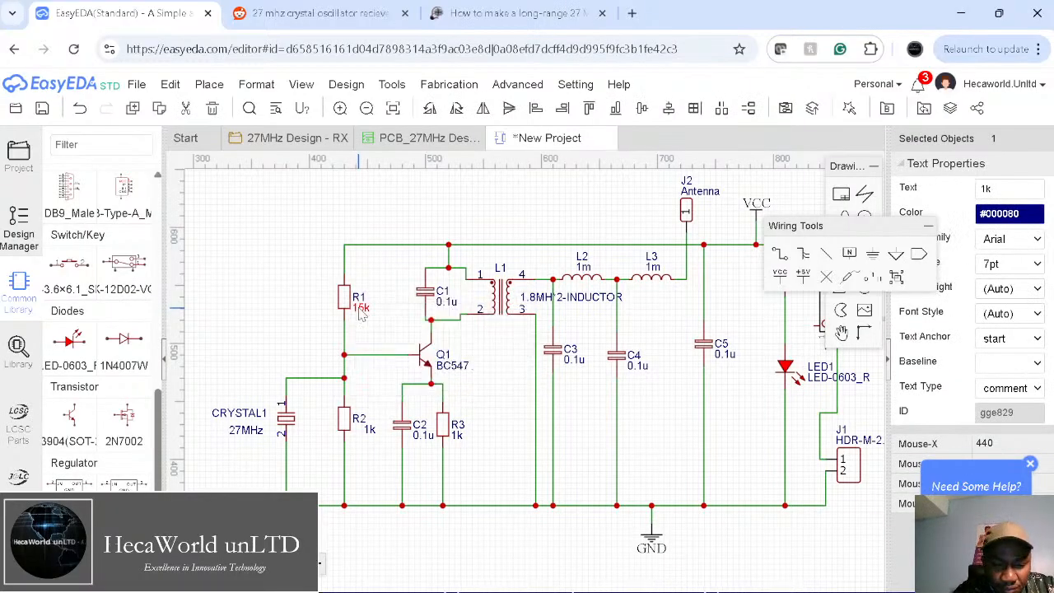
double_click(370, 429)
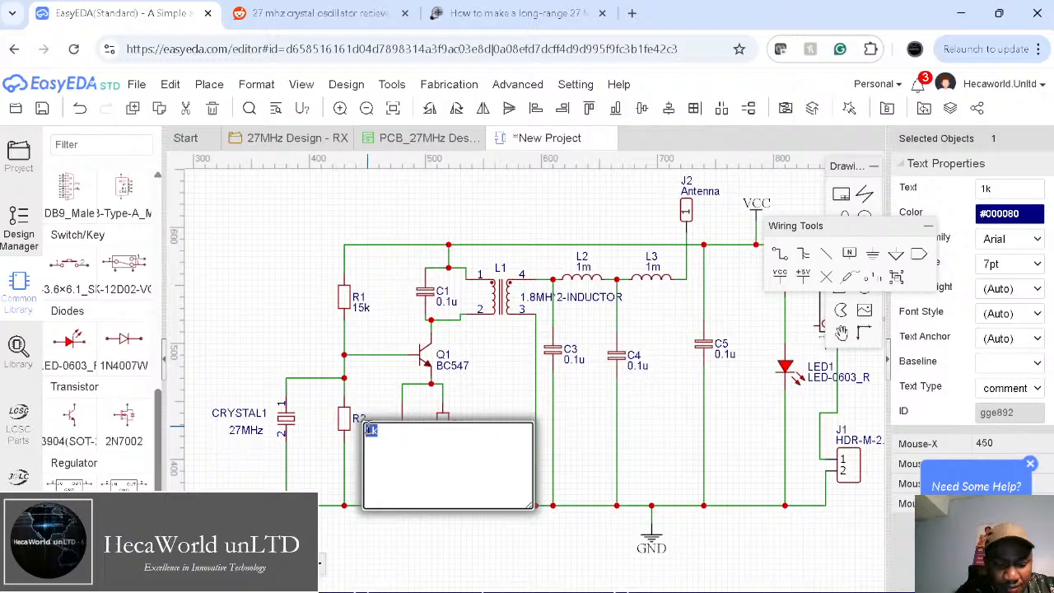
text(5k)
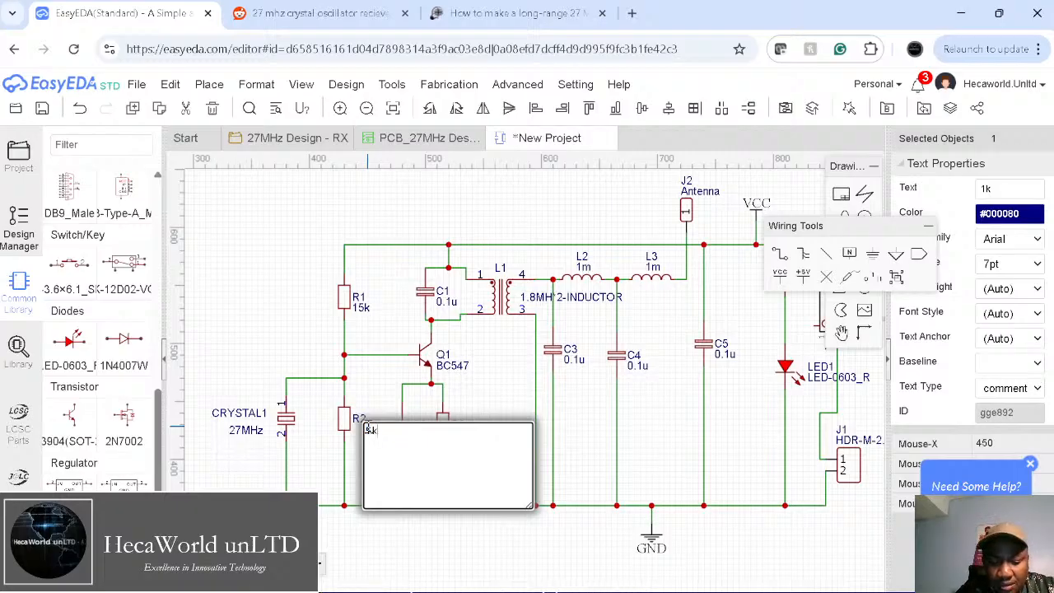
text(6)
key(Return)
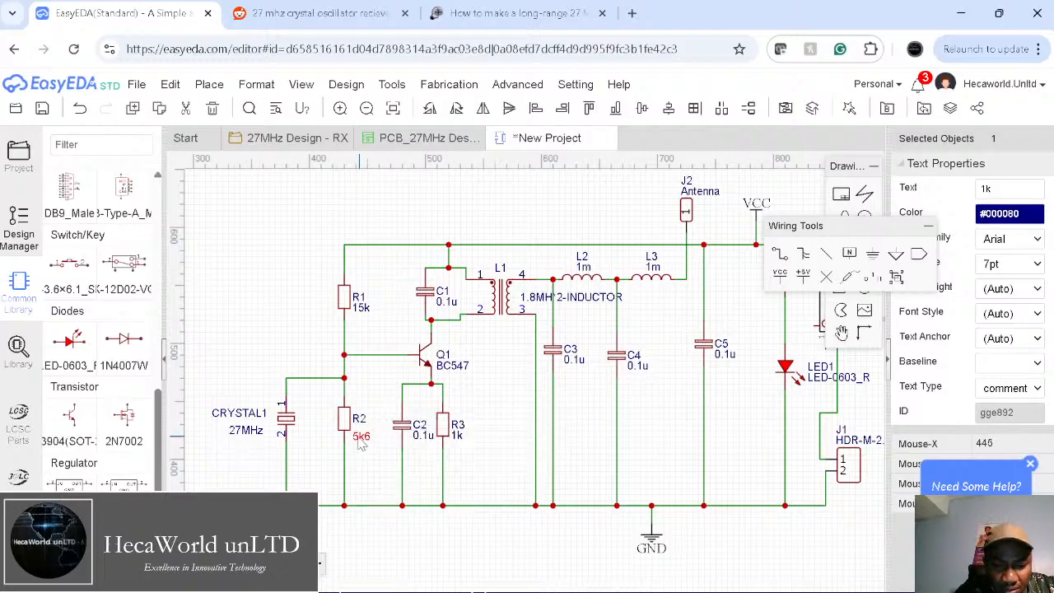
double_click(462, 442)
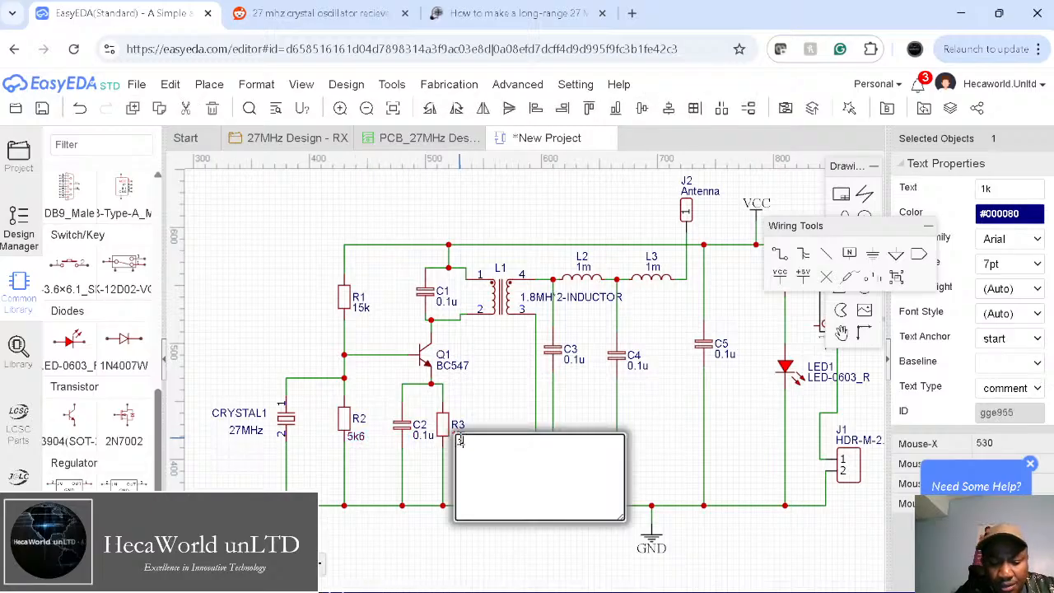
text(390)
key(Return)
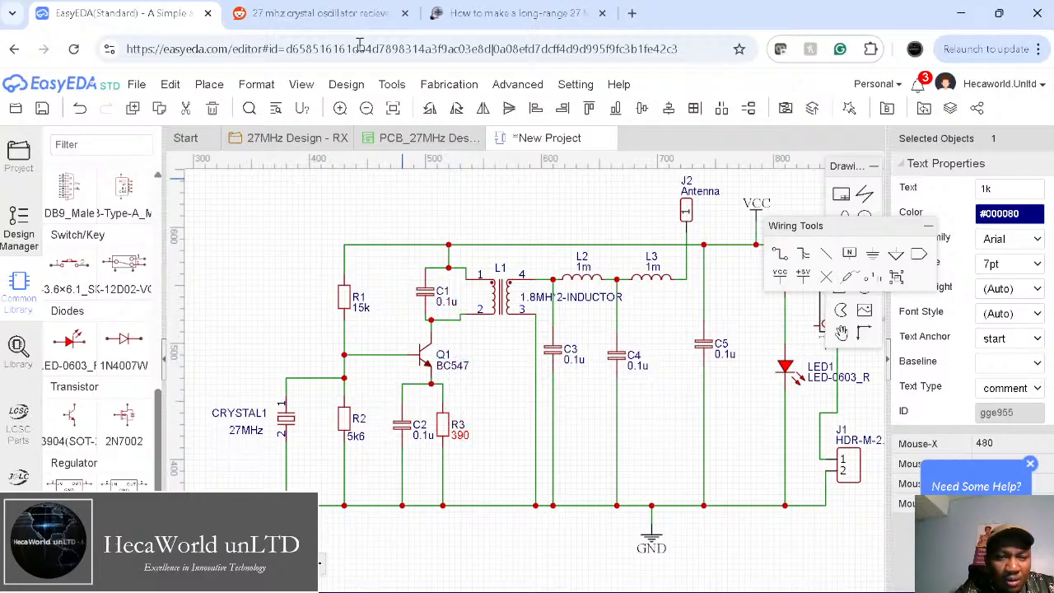
click(316, 13)
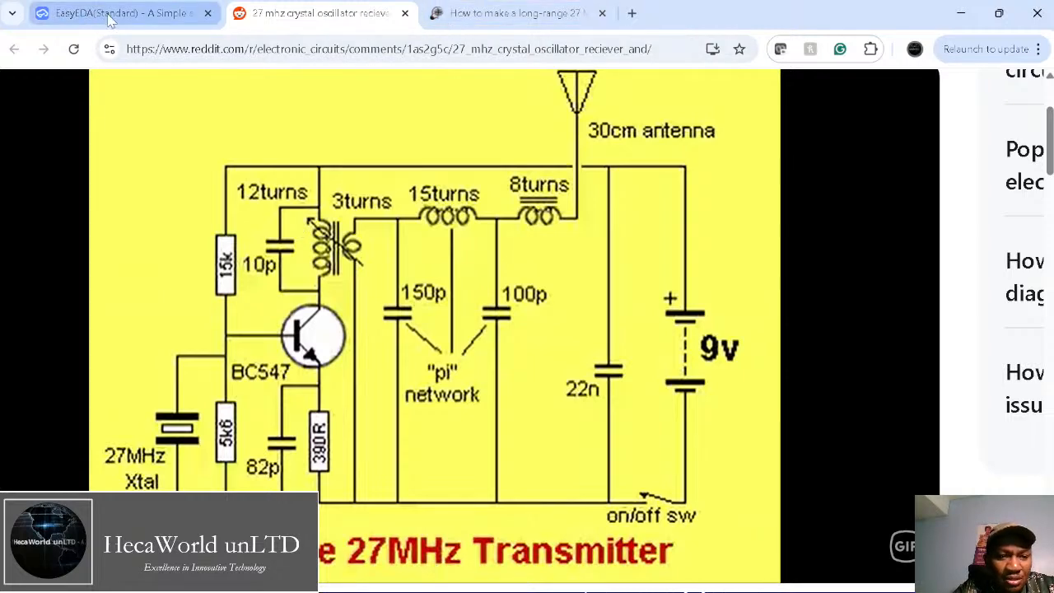
Step: Back in the EasyEDA schematic, change C1's value to 10p and C2's value to 82p
click(110, 13)
click(392, 84)
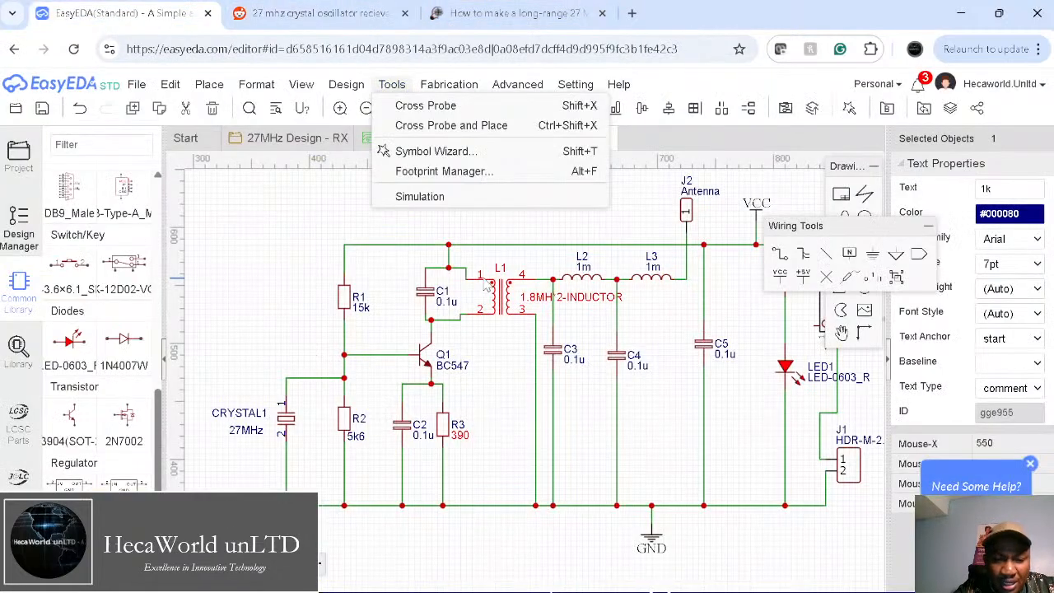
double_click(445, 304)
text(10p)
key(Return)
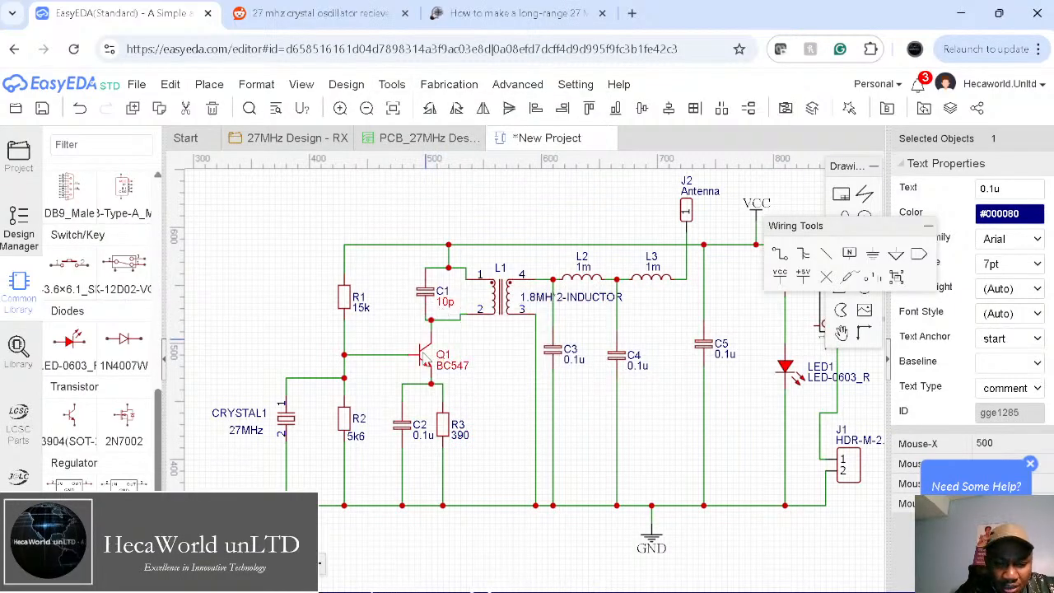
double_click(422, 436)
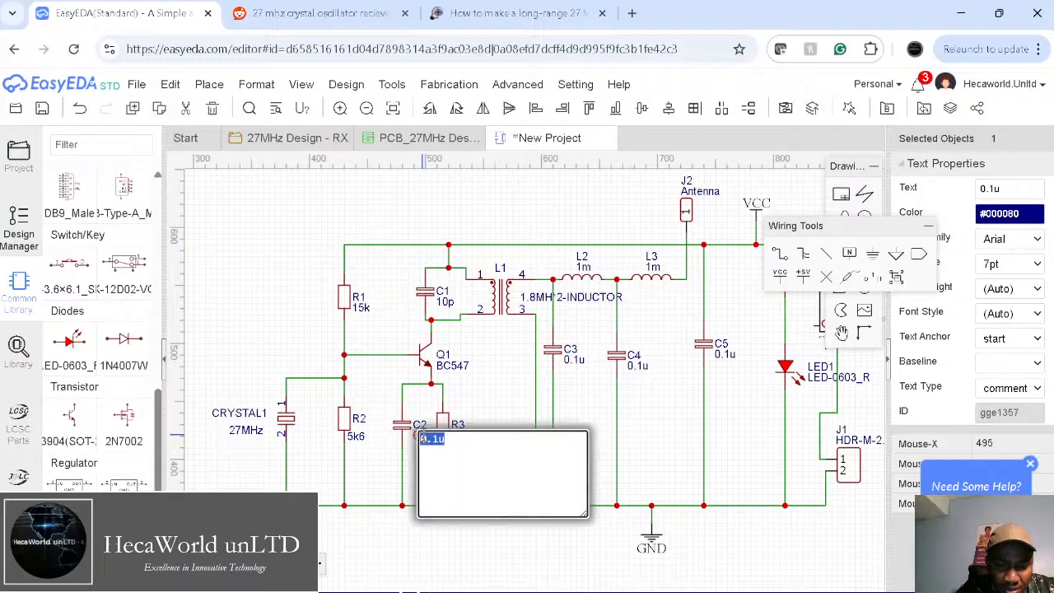
key(BackSpace)
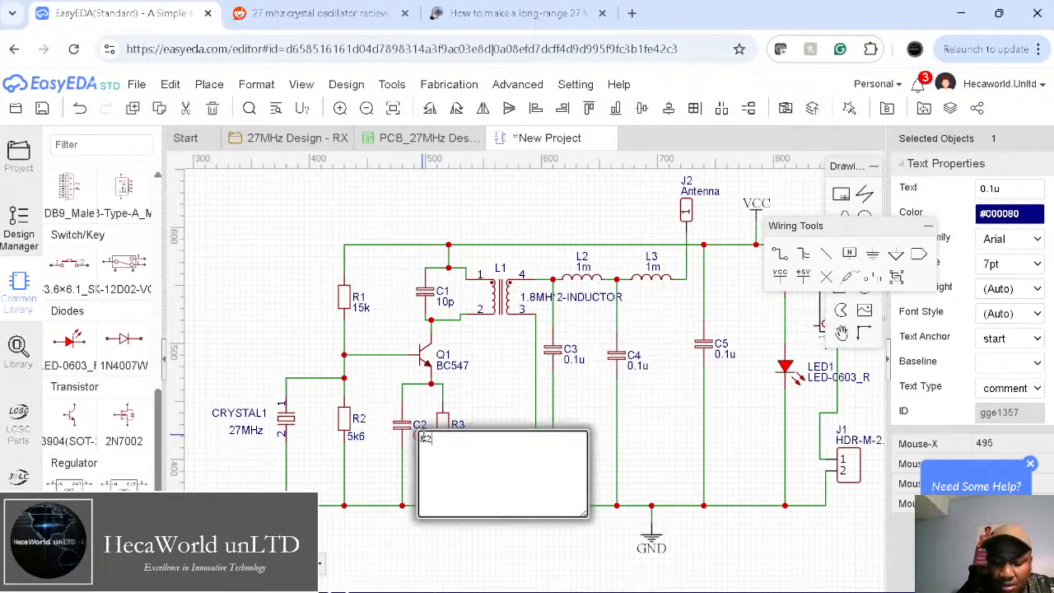
text(82p)
key(Return)
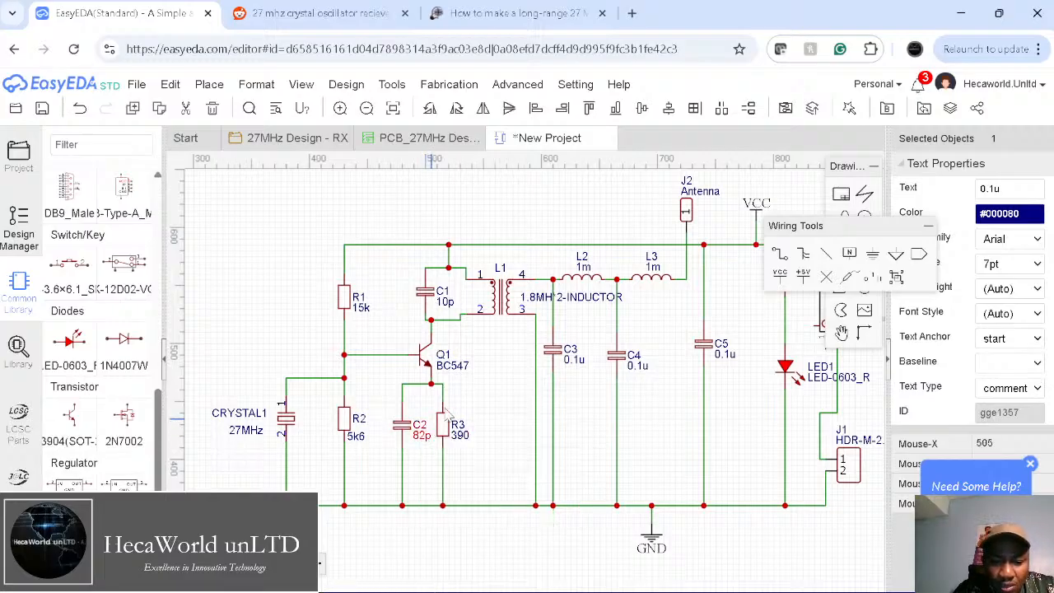
right_drag(577, 383, 490, 384)
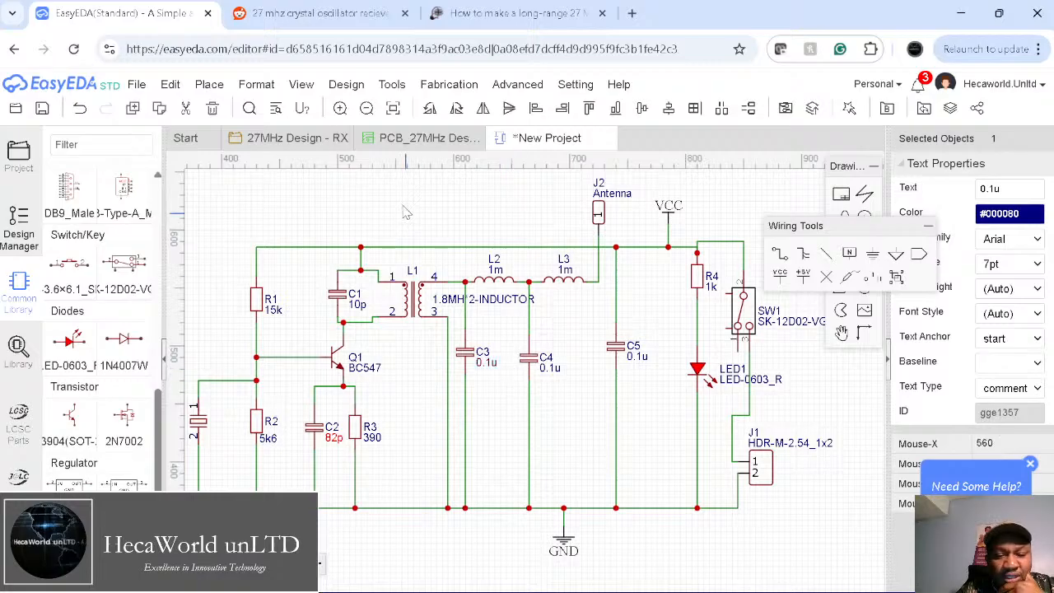
Step: After checking the Reddit reference, set C3 to 150p and C4 to 100p
click(345, 84)
click(317, 14)
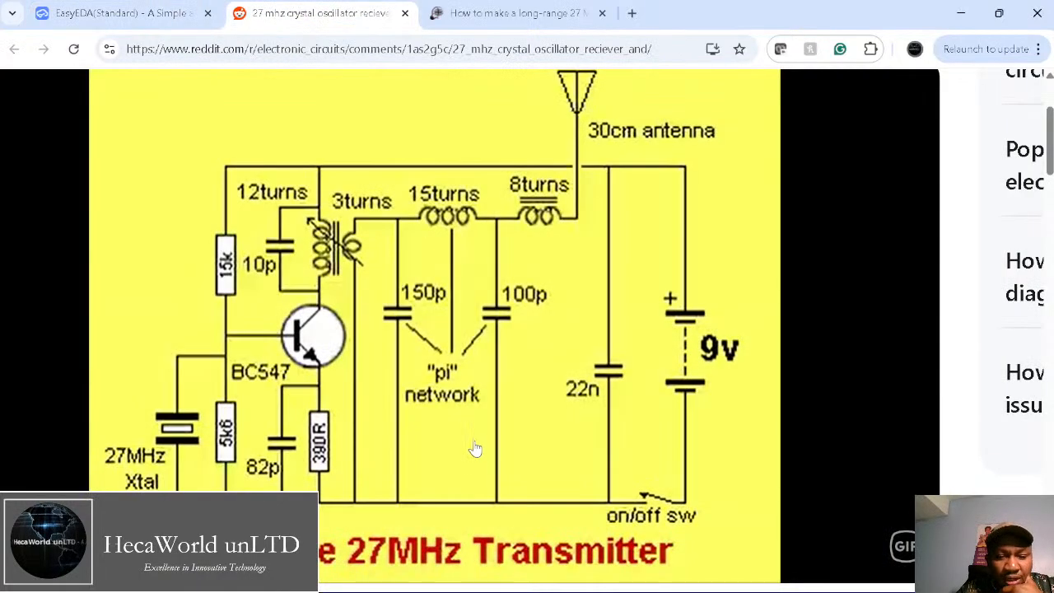
click(168, 15)
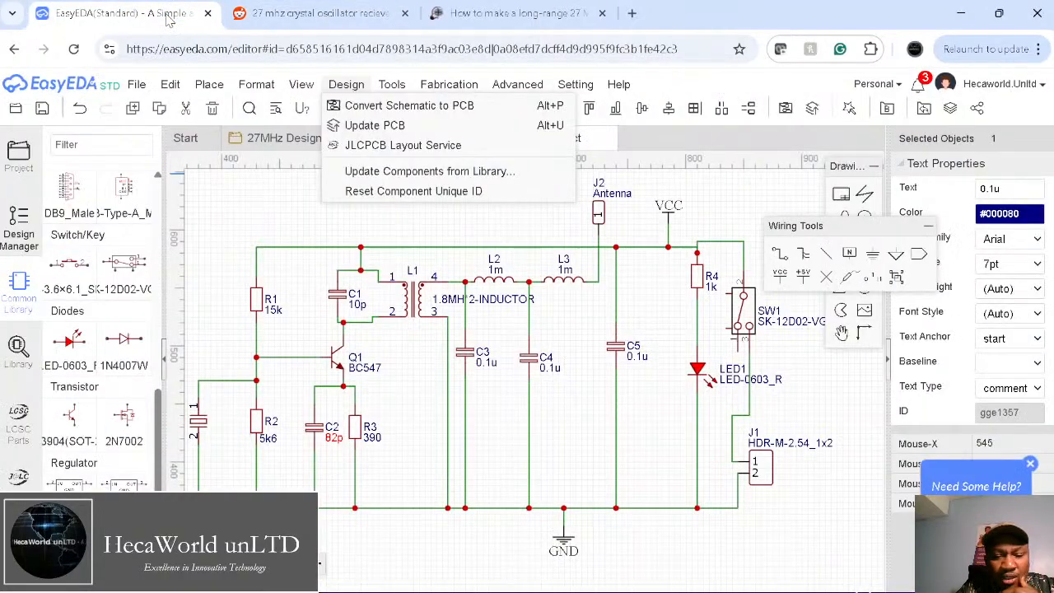
double_click(487, 363)
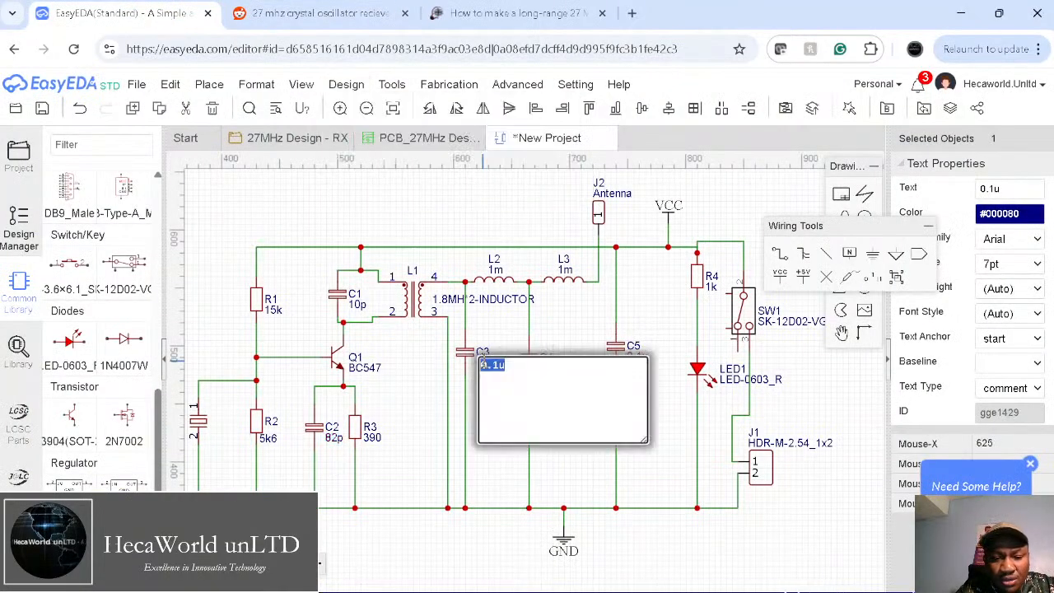
text(150)
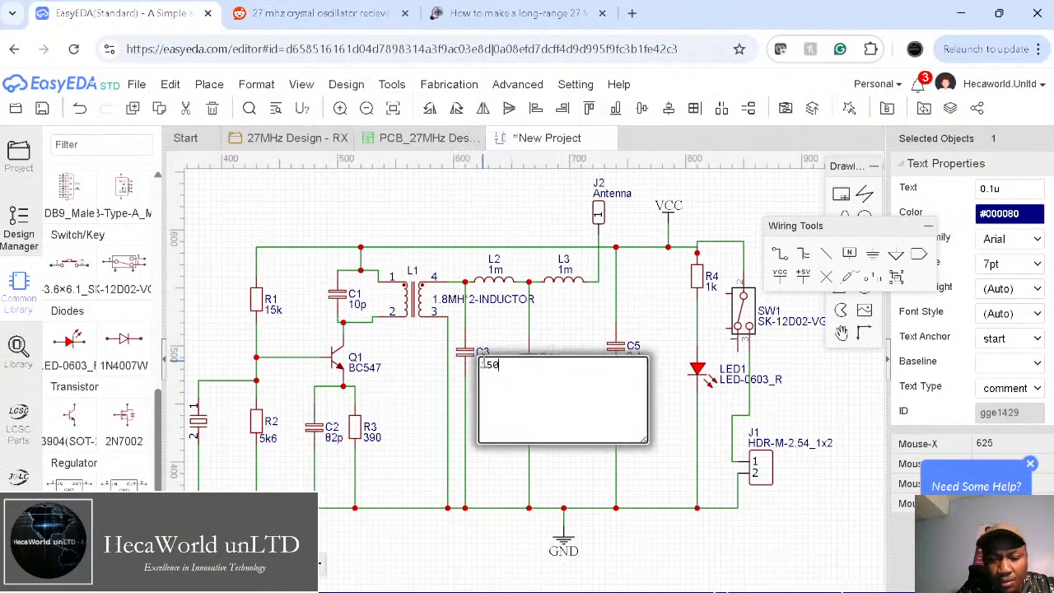
text(p)
key(Return)
click(556, 370)
double_click(550, 368)
text(100p)
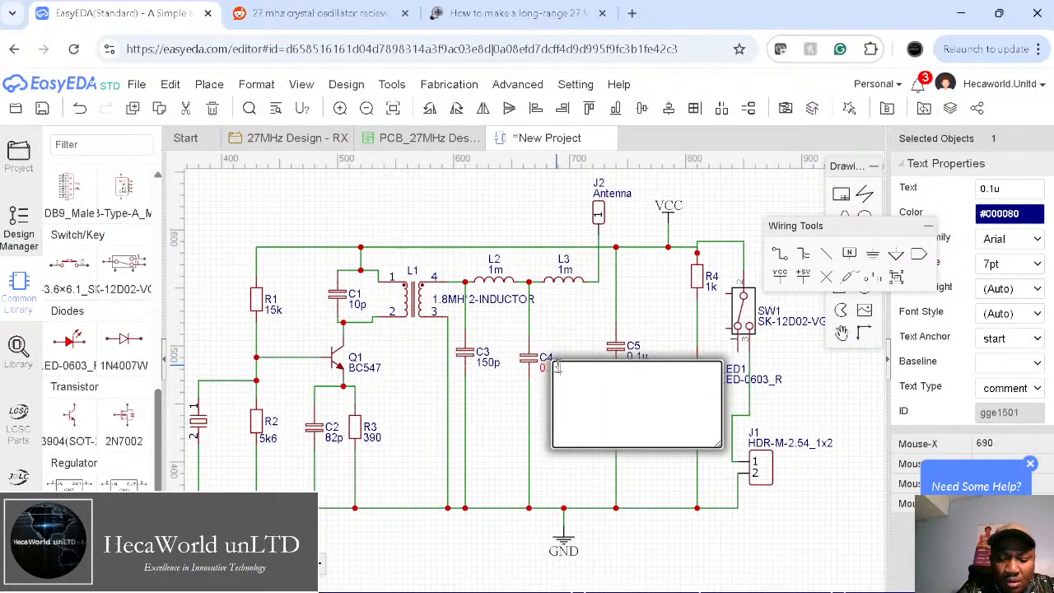
key(Return)
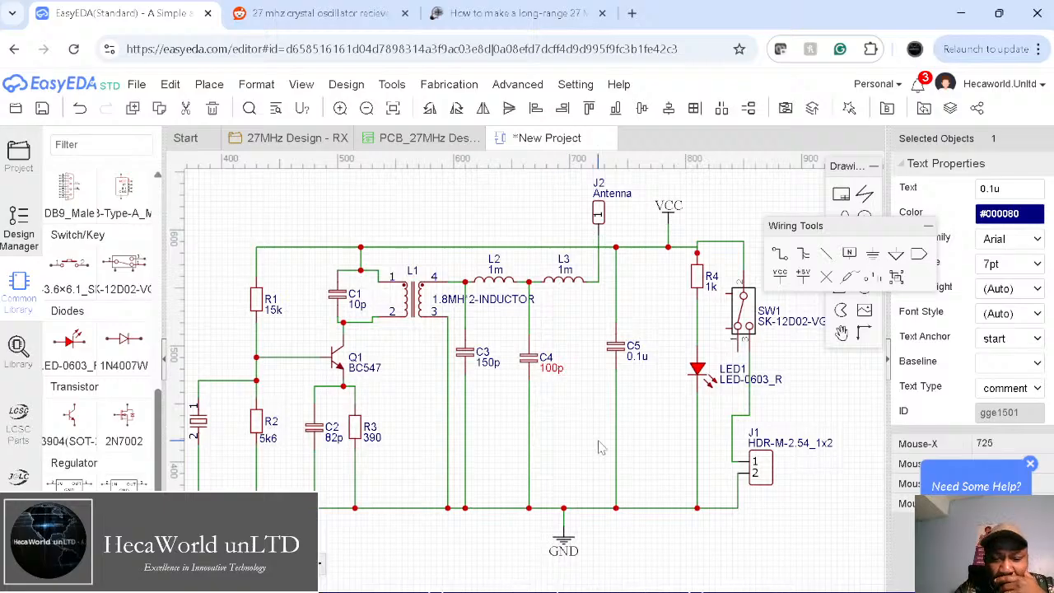
Step: Set C5 to 100n, then correct it to 22n after rechecking the reference
right_drag(599, 447, 516, 454)
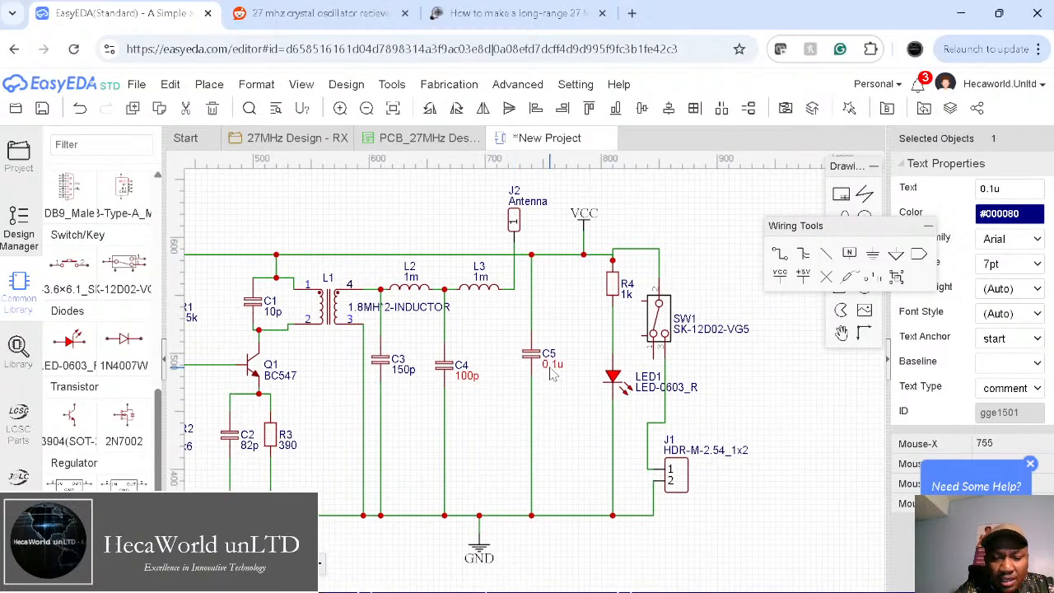
double_click(550, 364)
text(100n)
key(Return)
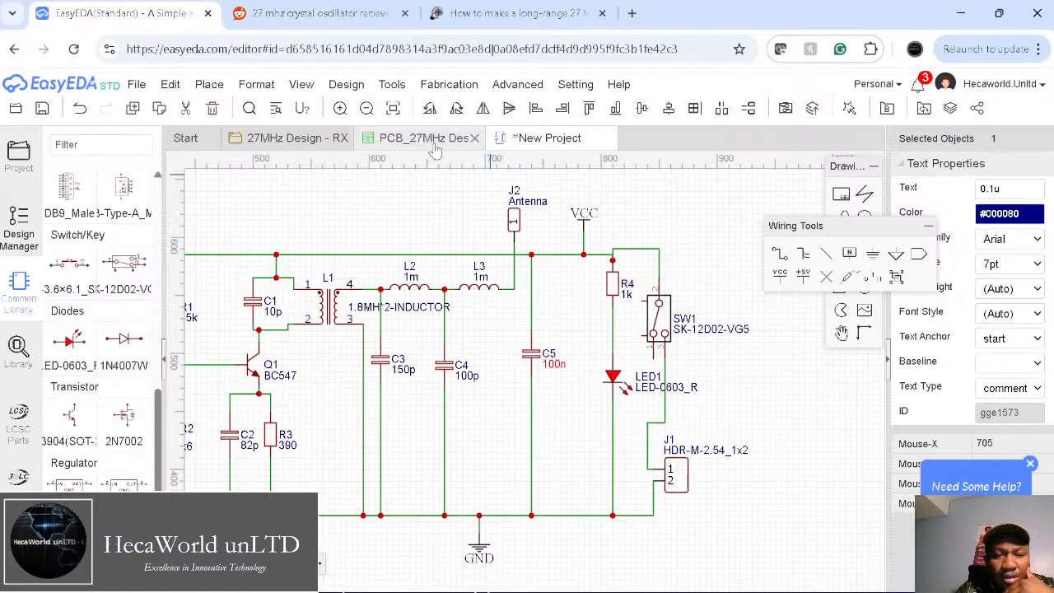
click(311, 13)
scroll(523, 298, up, 1)
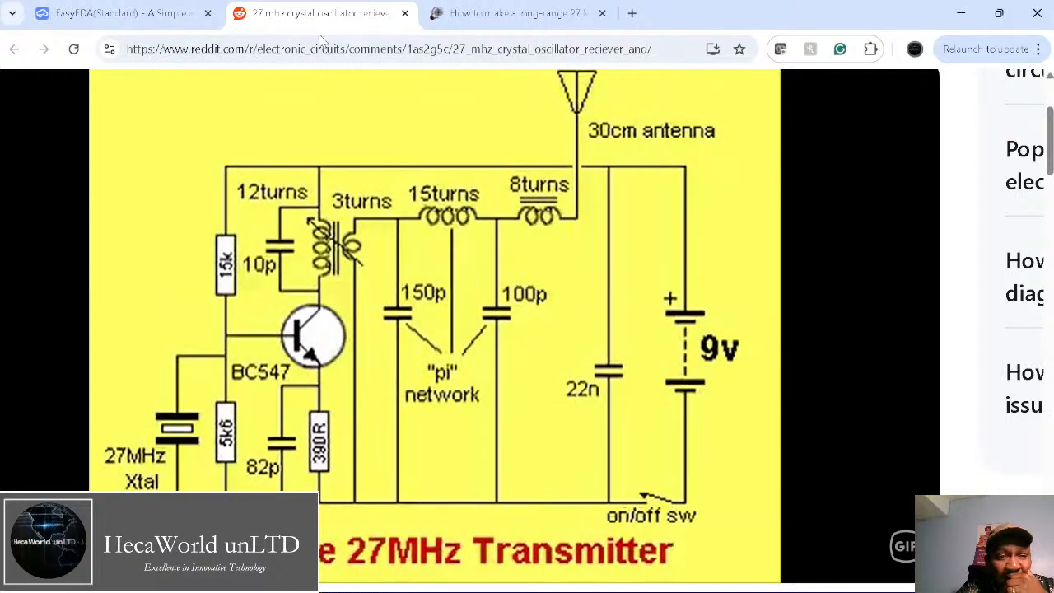
click(159, 18)
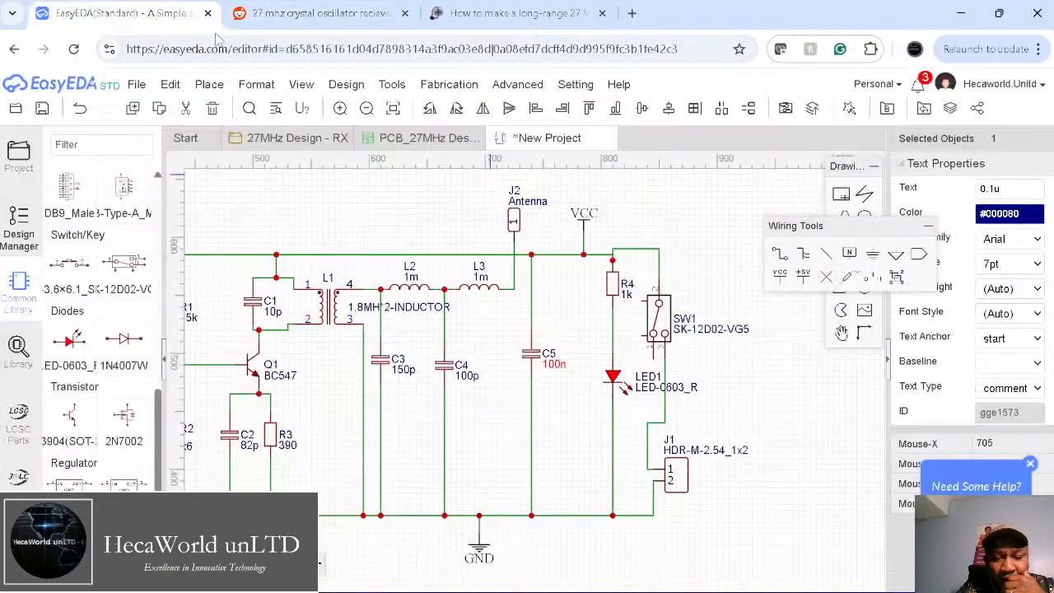
double_click(552, 363)
text(22n)
key(Return)
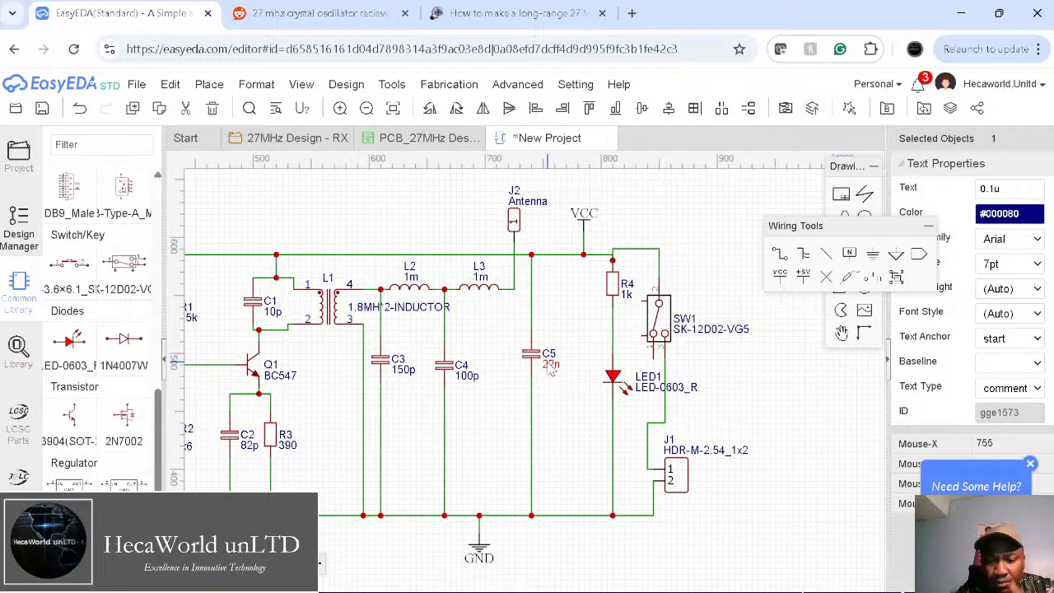
Step: Move R4 one grid step lower on the schematic
click(634, 256)
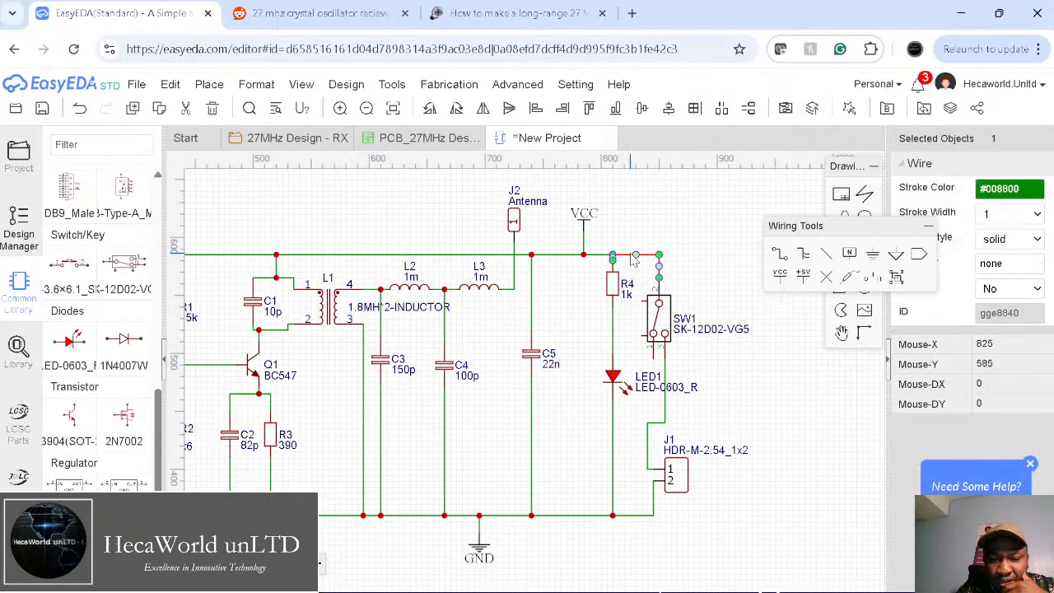
click(696, 248)
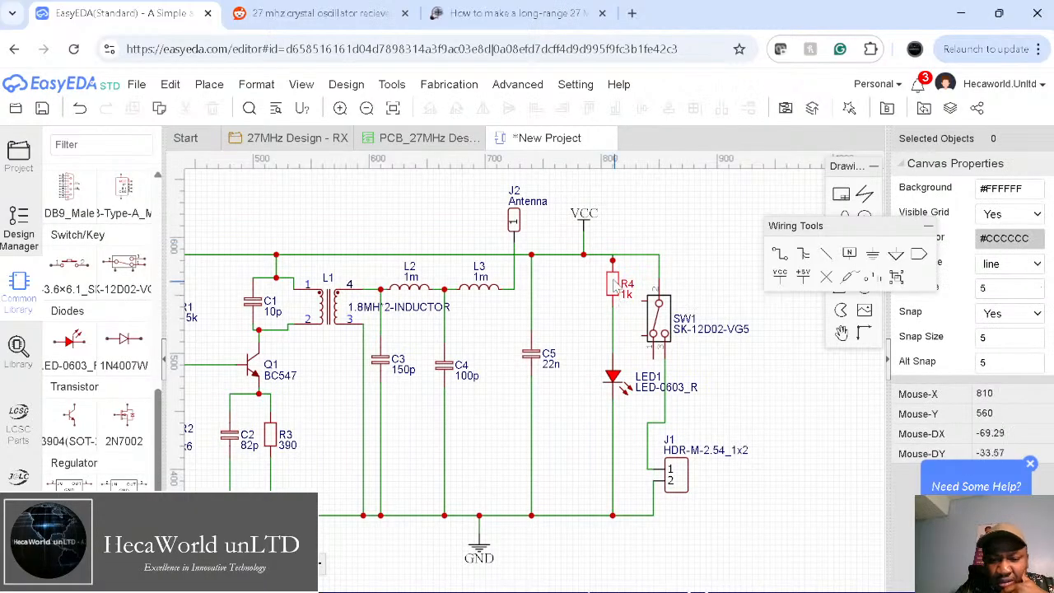
drag(615, 282, 617, 302)
click(673, 275)
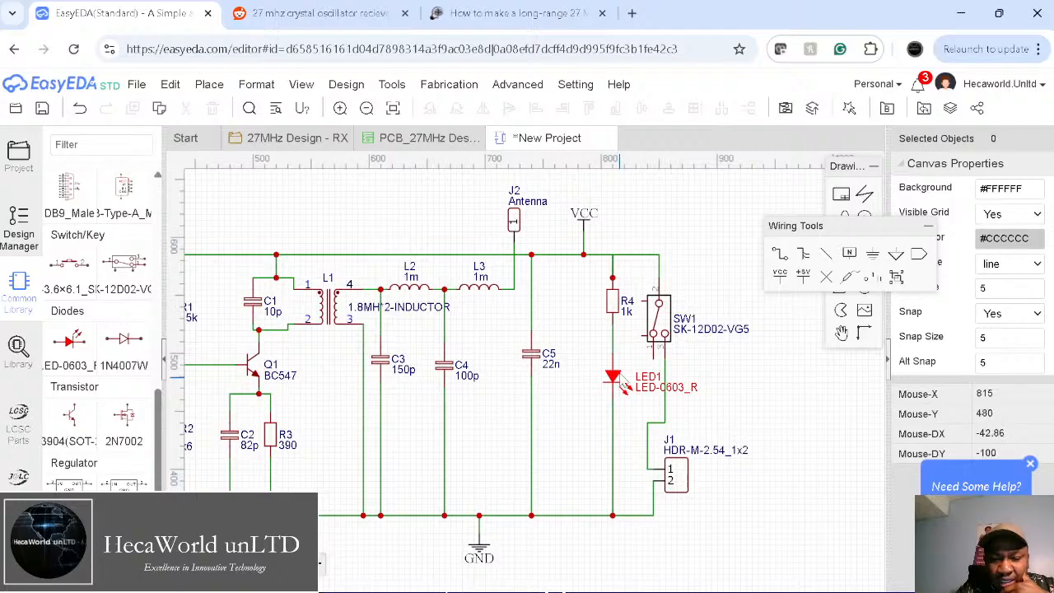
Step: Change R4's value to 4k7 and nudge LED1 slightly lower
double_click(626, 313)
text(2.9)
key(BackSpace)
key(BackSpace)
key(BackSpace)
text(2.)
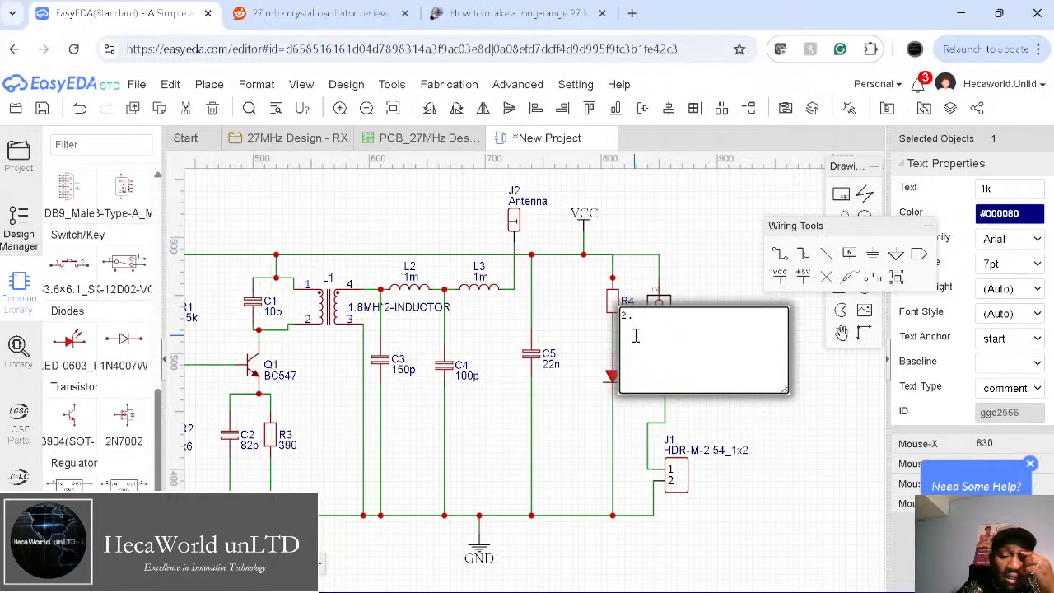
key(BackSpace)
key(BackSpace)
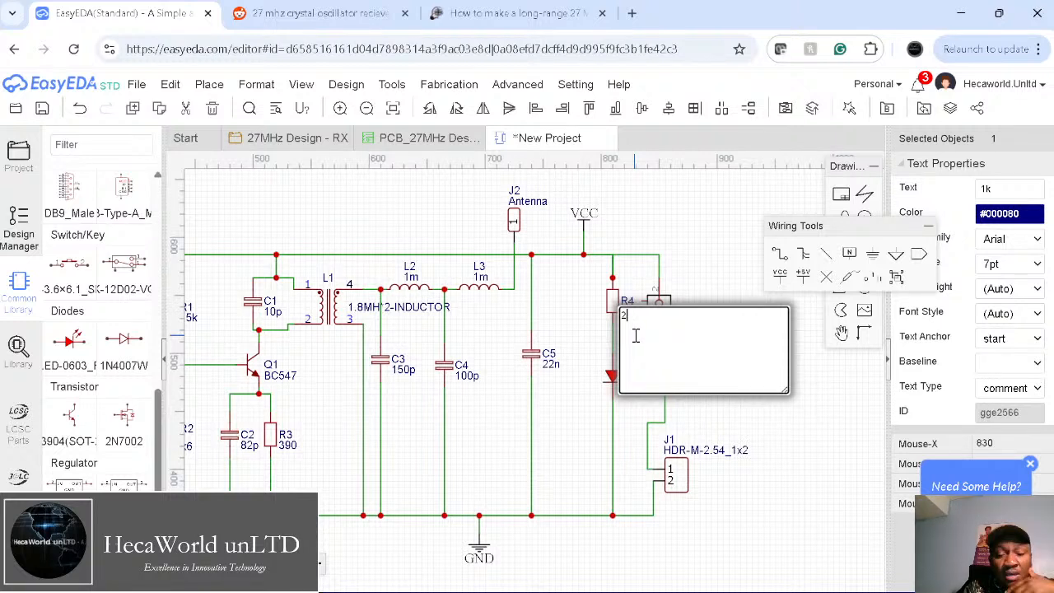
text(4)
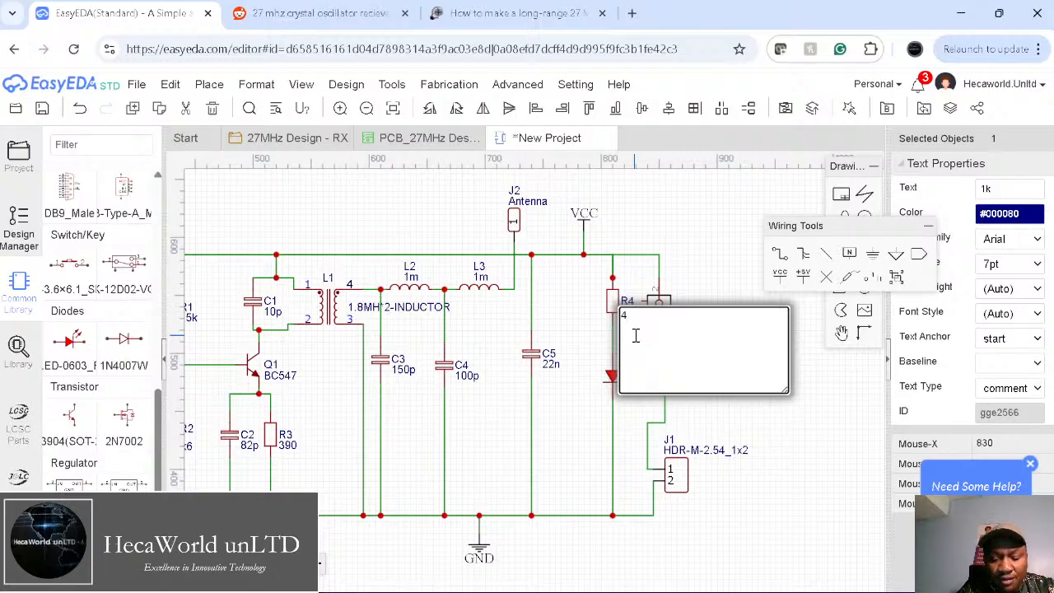
text(k7)
key(Return)
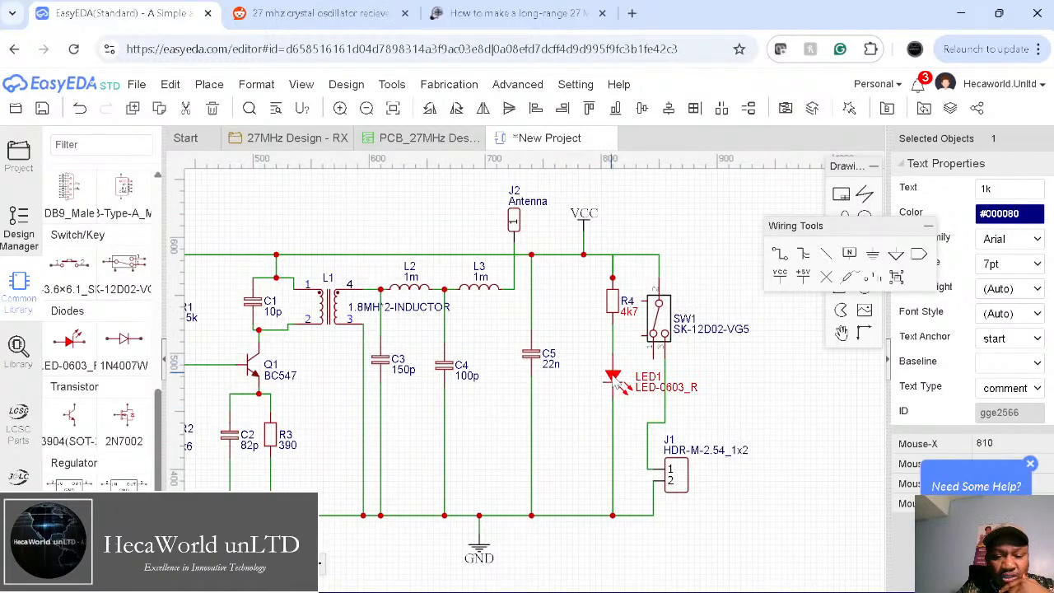
drag(616, 379, 616, 396)
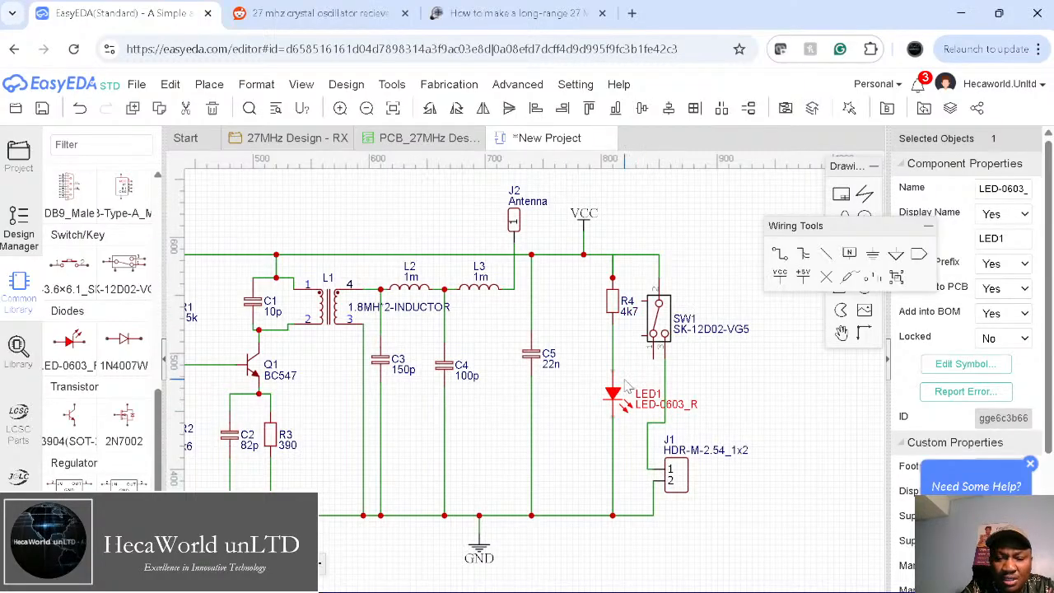
Step: Change R4's label from 4k7 to 2k2 and deselect it
double_click(632, 313)
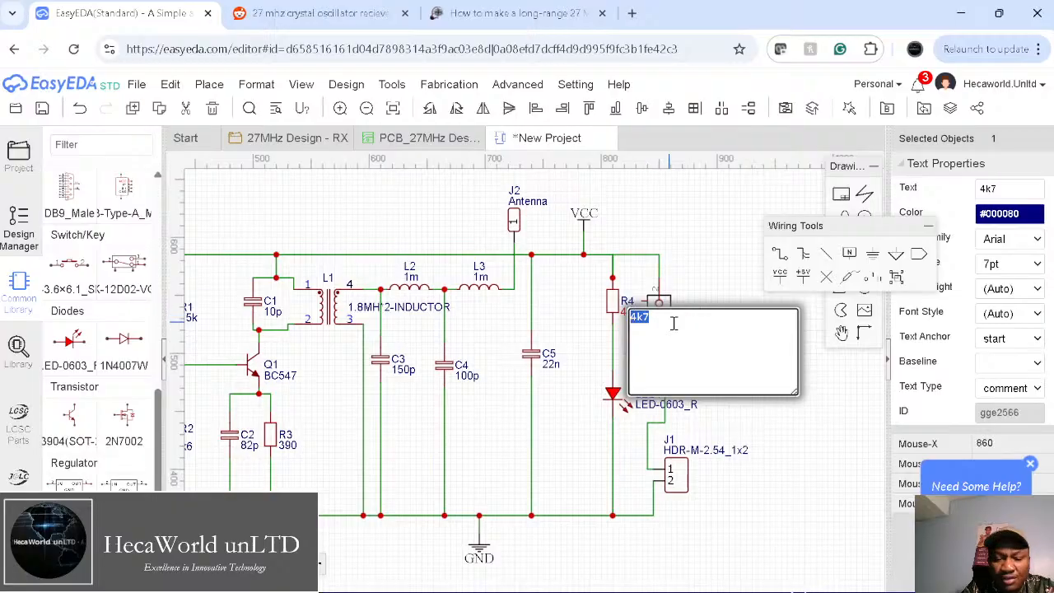
text(2.)
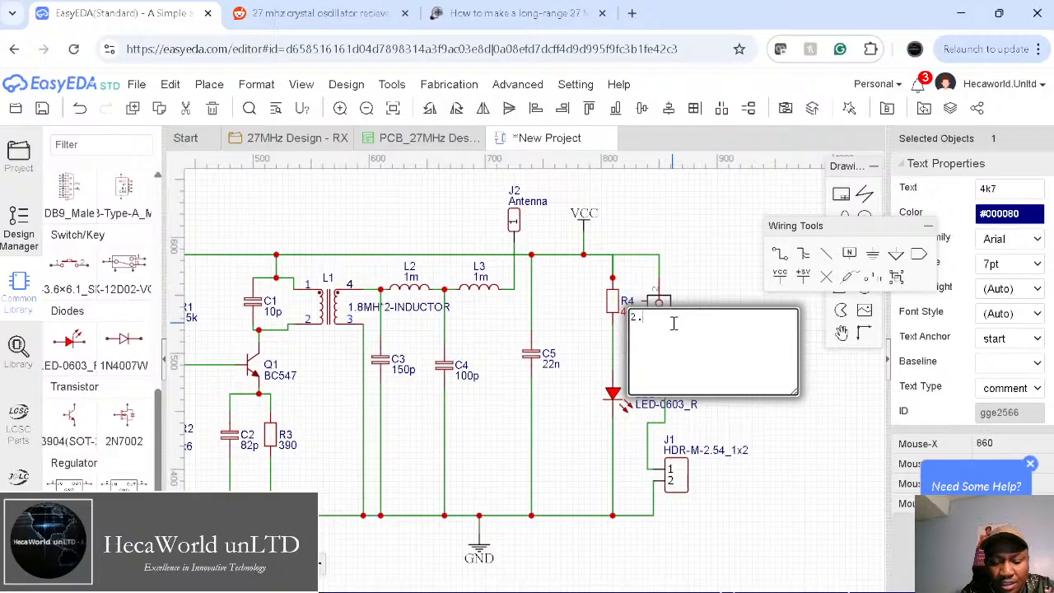
text(k2)
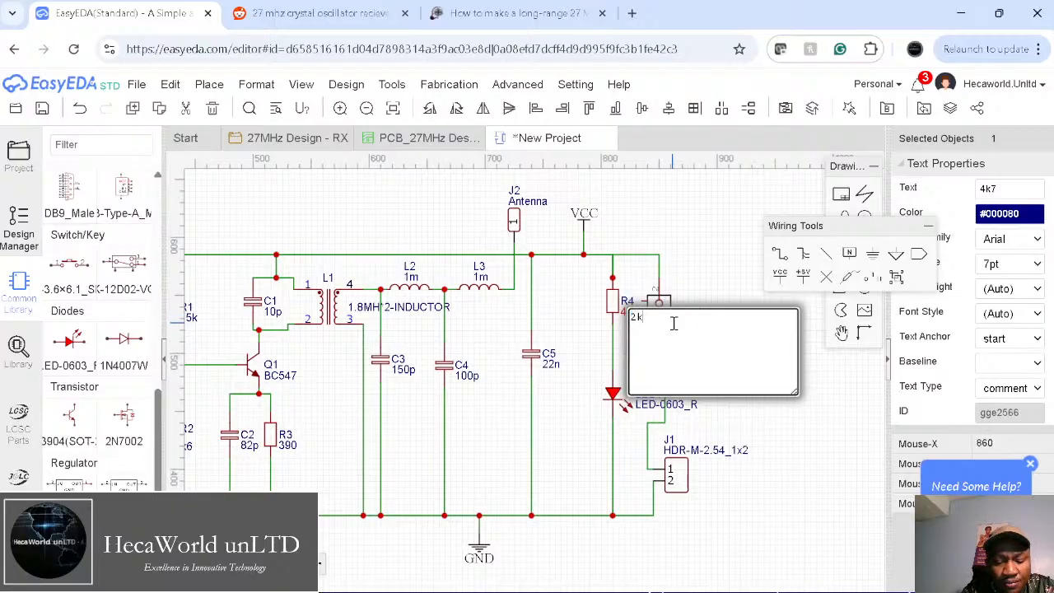
key(Return)
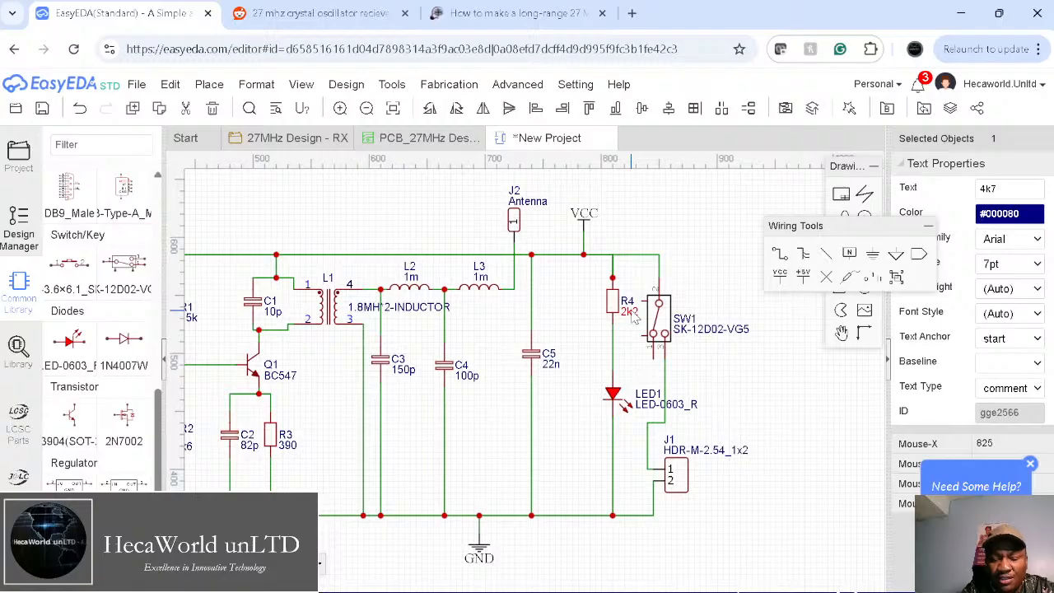
click(746, 384)
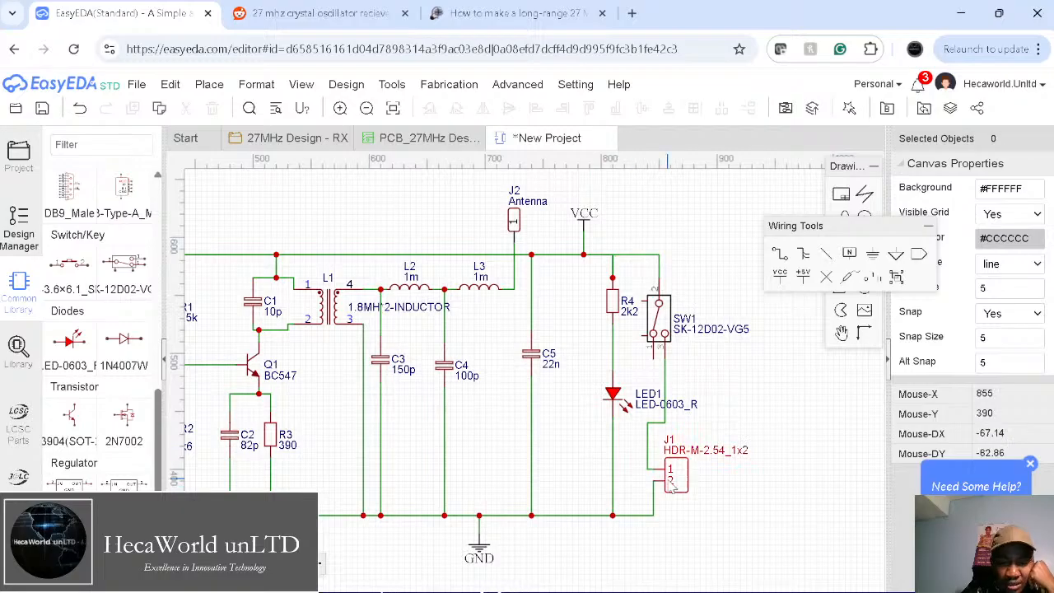
right_drag(713, 497, 804, 484)
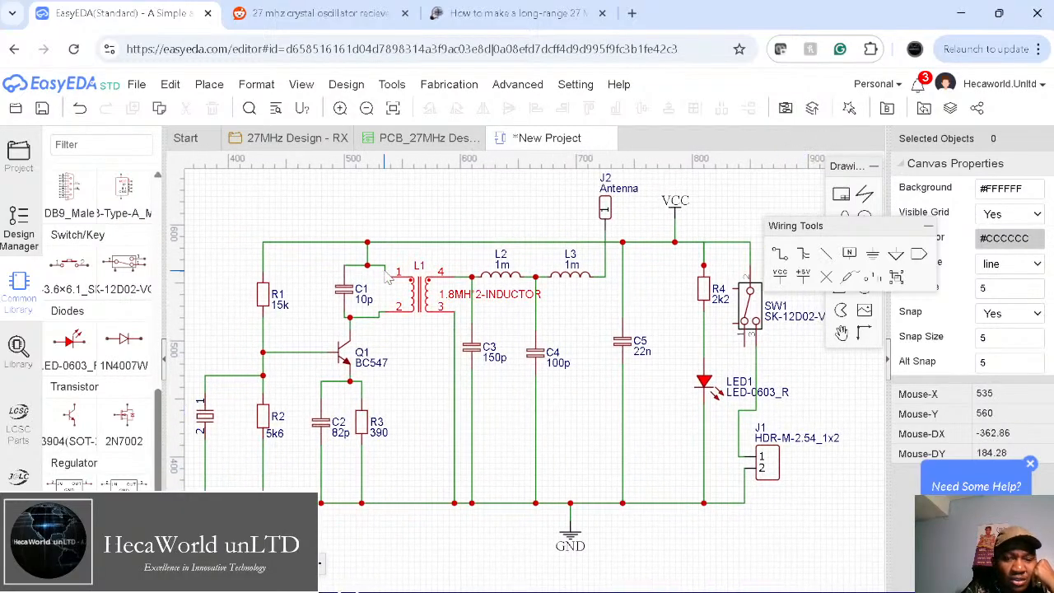
Step: Save the schematic as a new project titled '27MHz Transmitter'
click(42, 108)
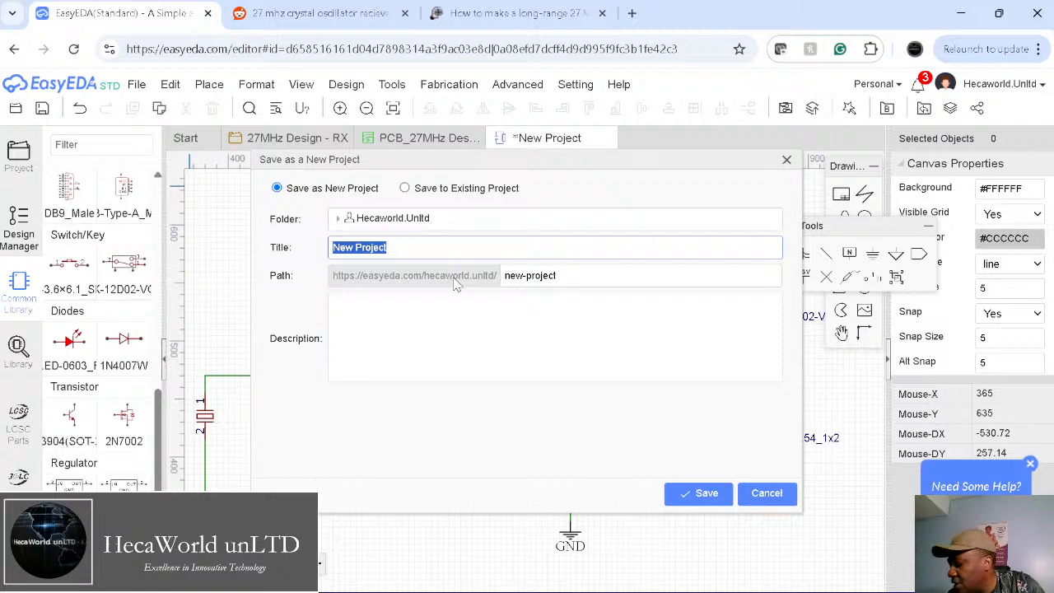
text(27m)
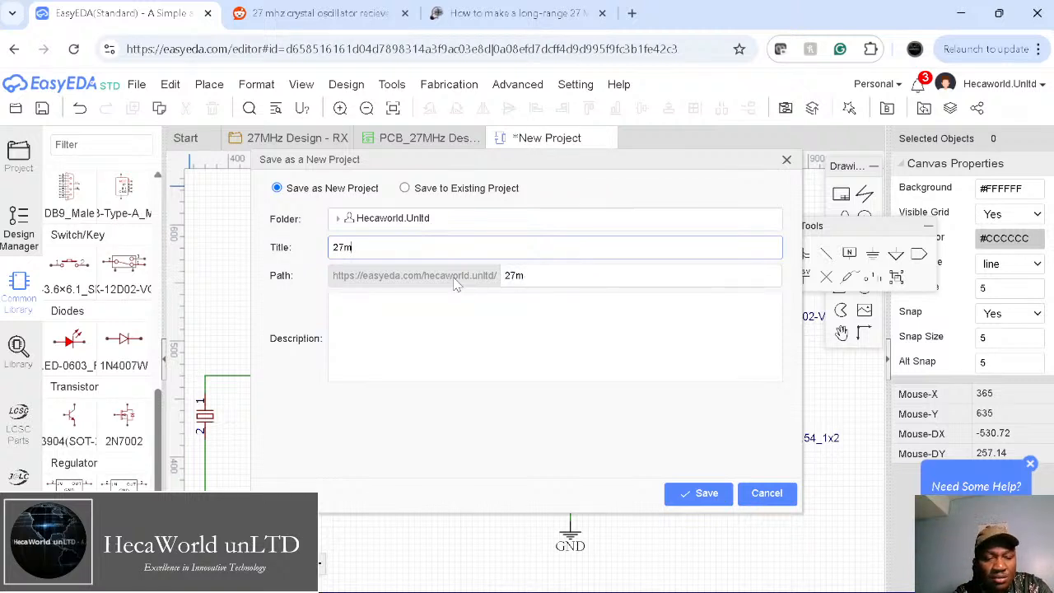
key(BackSpace)
text(M)
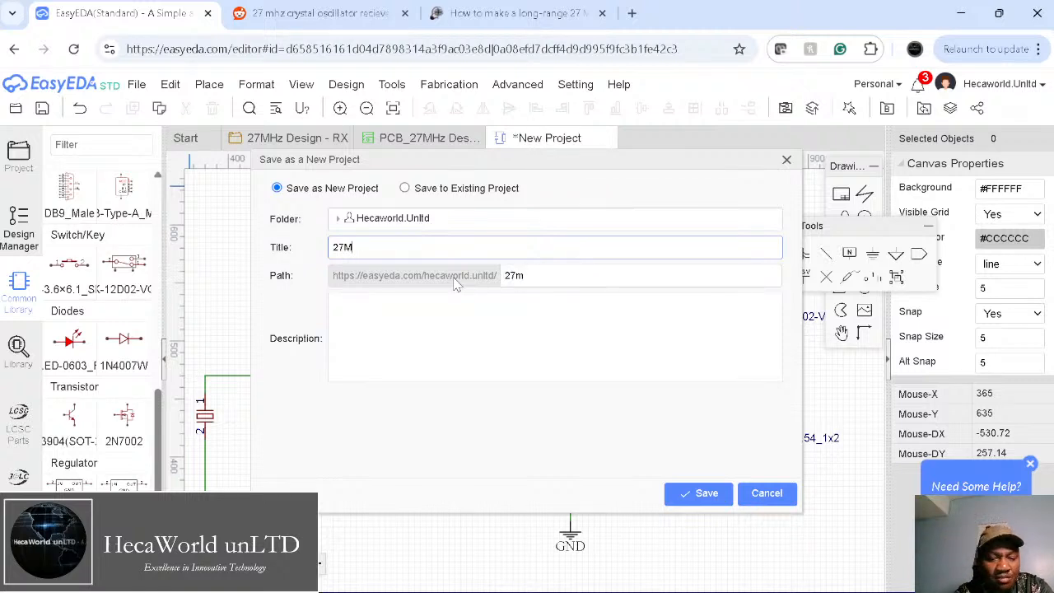
text(Hz Transmitter)
click(704, 493)
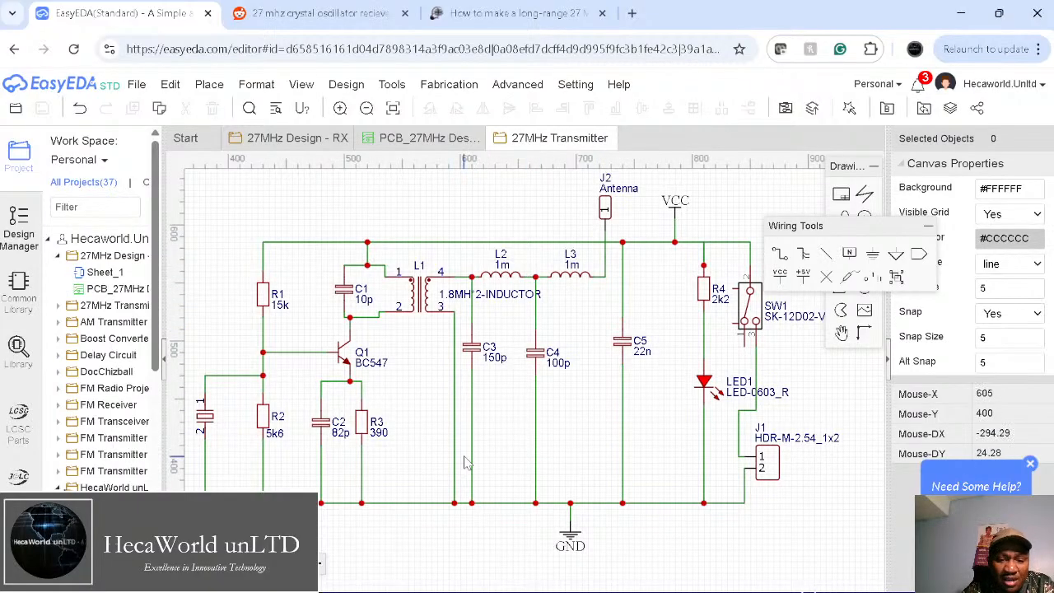
Step: Close the PCB_27MHz Design tab, leaving the 27MHz Design - RX schematic showing
right_drag(448, 531, 459, 552)
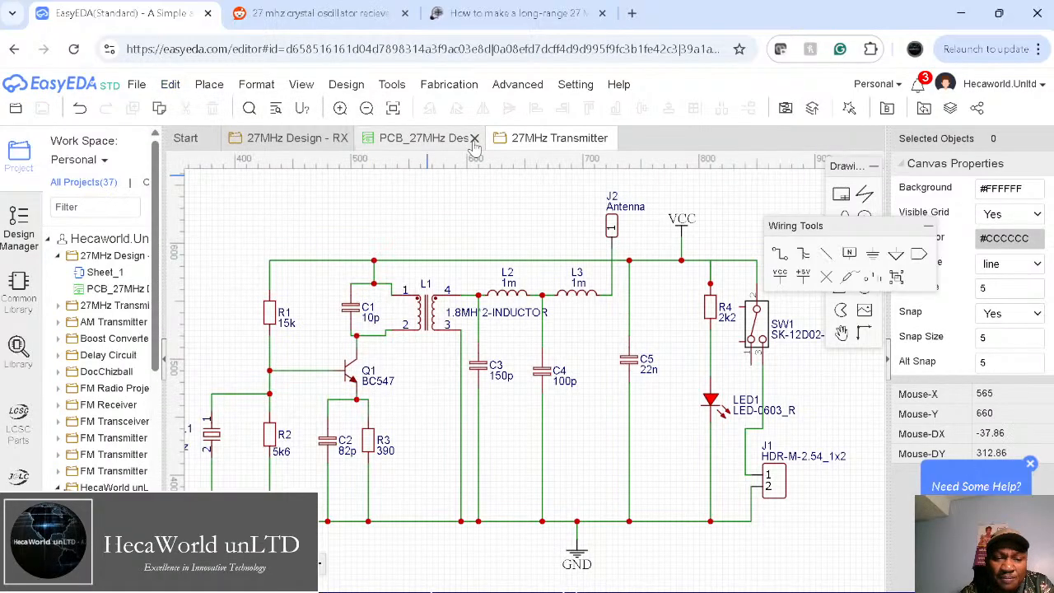
click(474, 138)
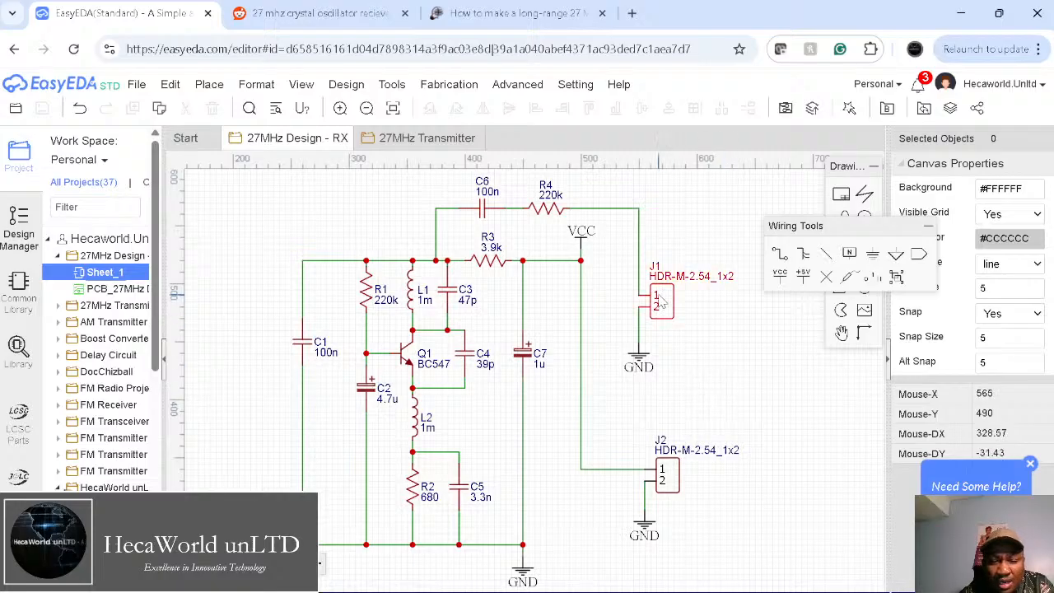
Step: On the 27MHz Transmitter schematic, start Convert Schematic to PCB and choose Yes, Check Nets
click(418, 140)
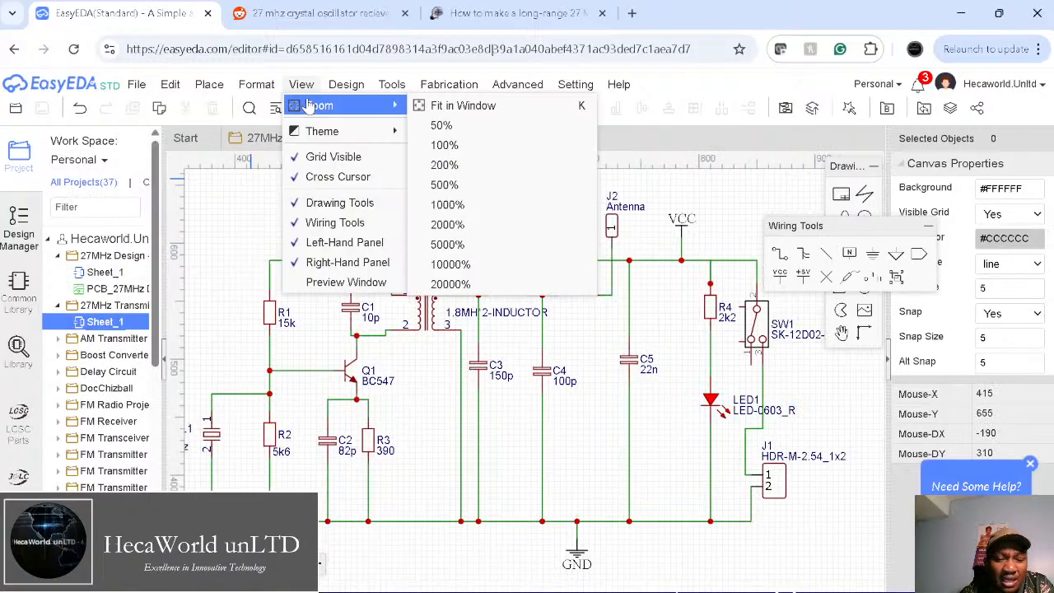
mouse_move(339, 87)
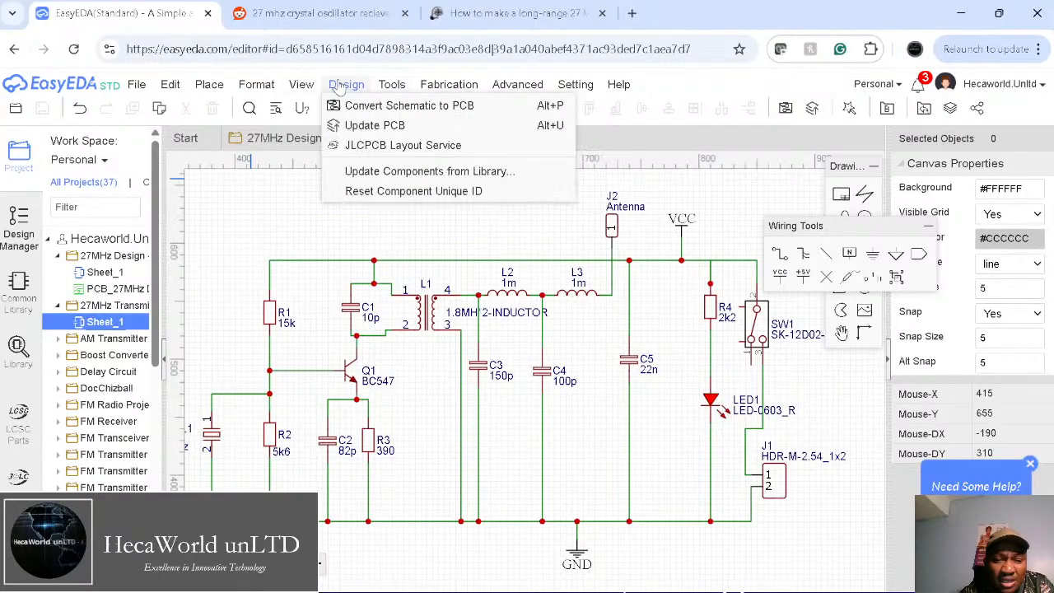
click(389, 108)
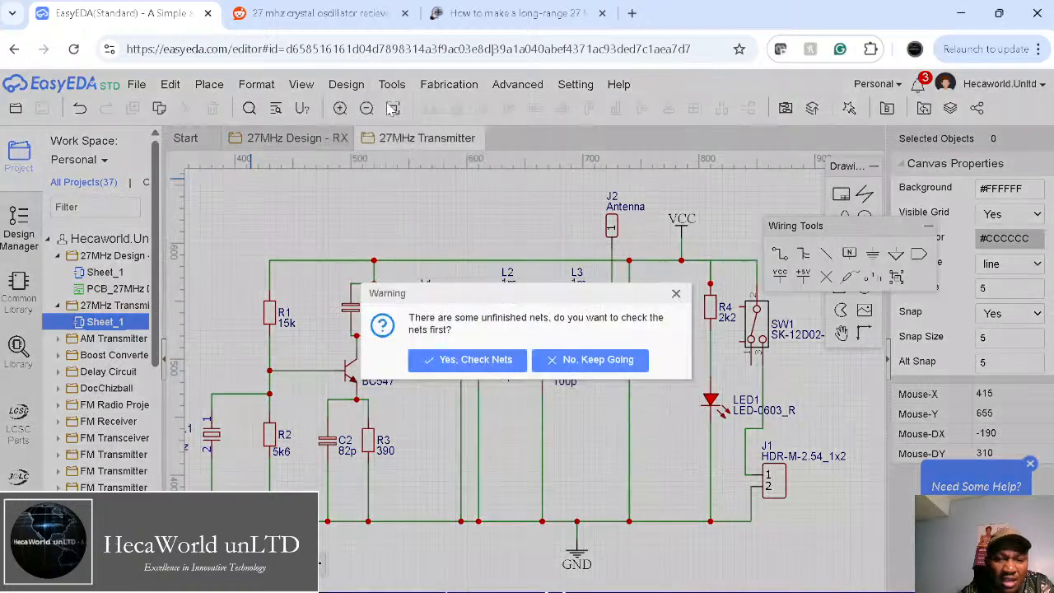
click(469, 364)
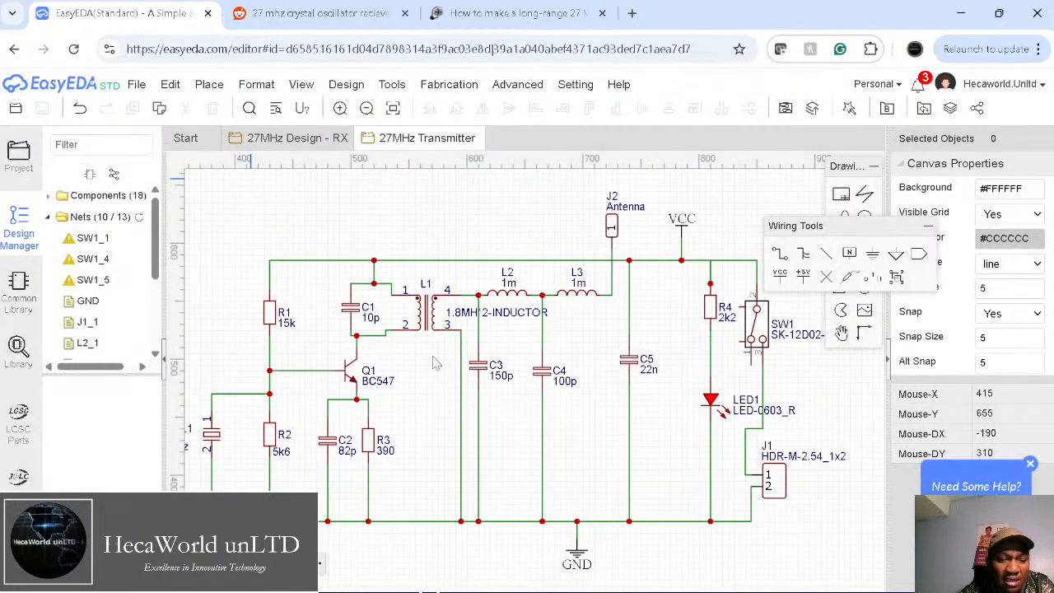
Step: Select the unfinished net SW1_1 in the Design Manager to locate it on the schematic
scroll(132, 319, down, 3)
scroll(132, 321, up, 3)
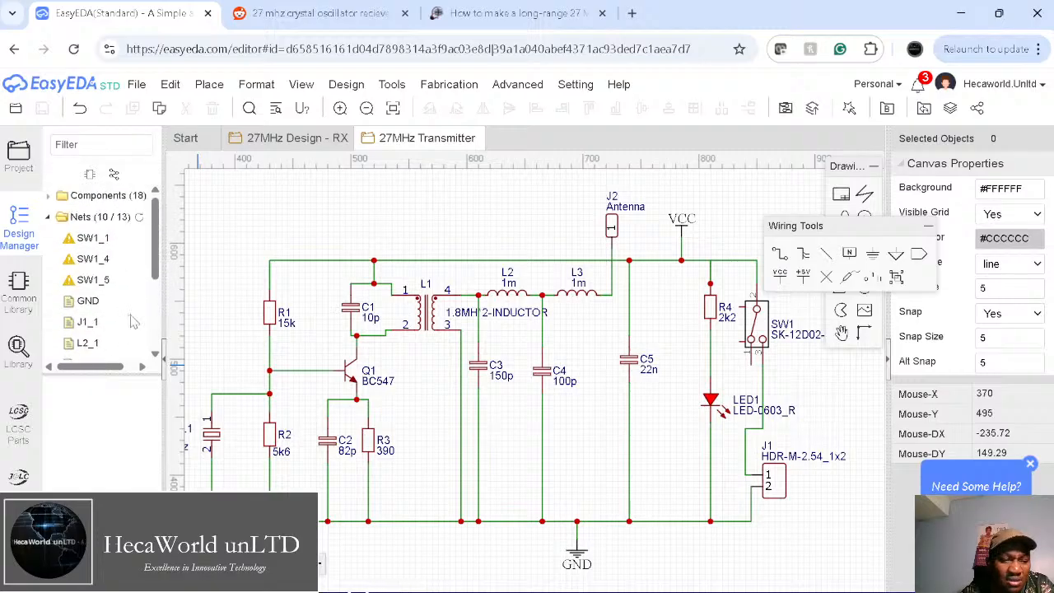
scroll(134, 321, down, 3)
click(448, 85)
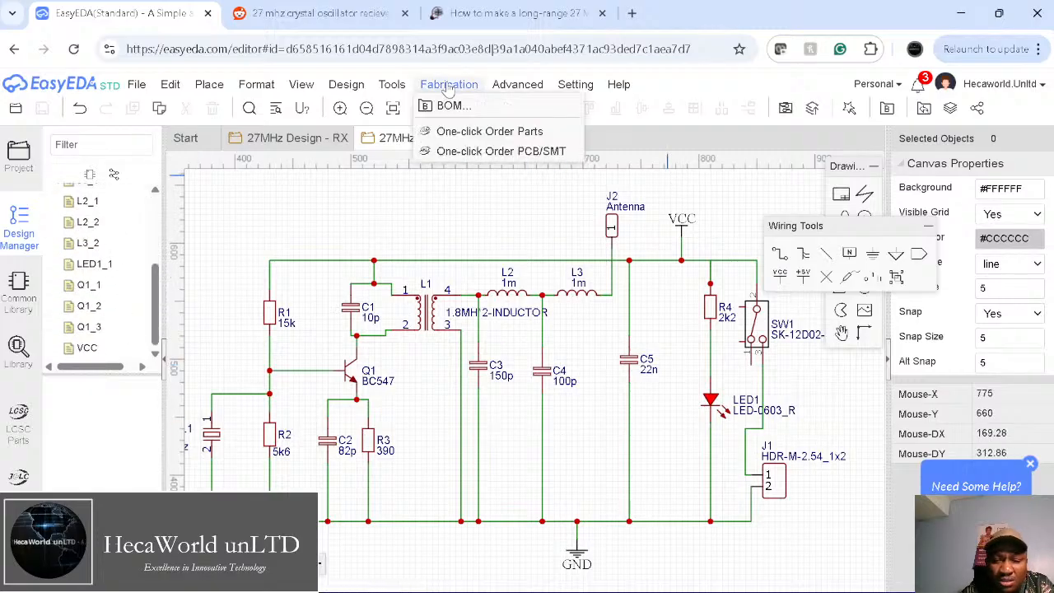
scroll(93, 234, up, 3)
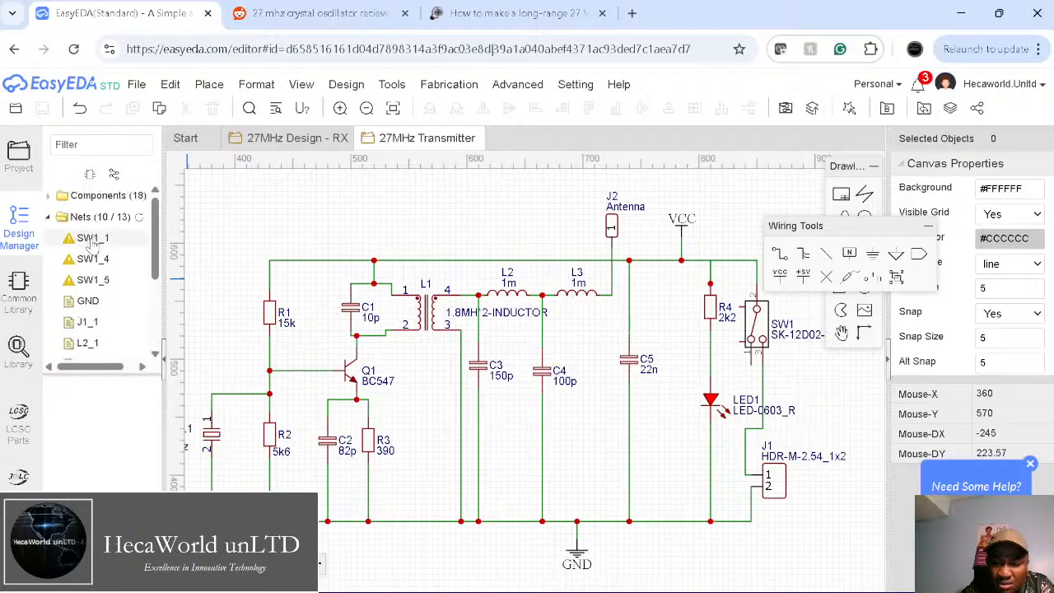
click(94, 239)
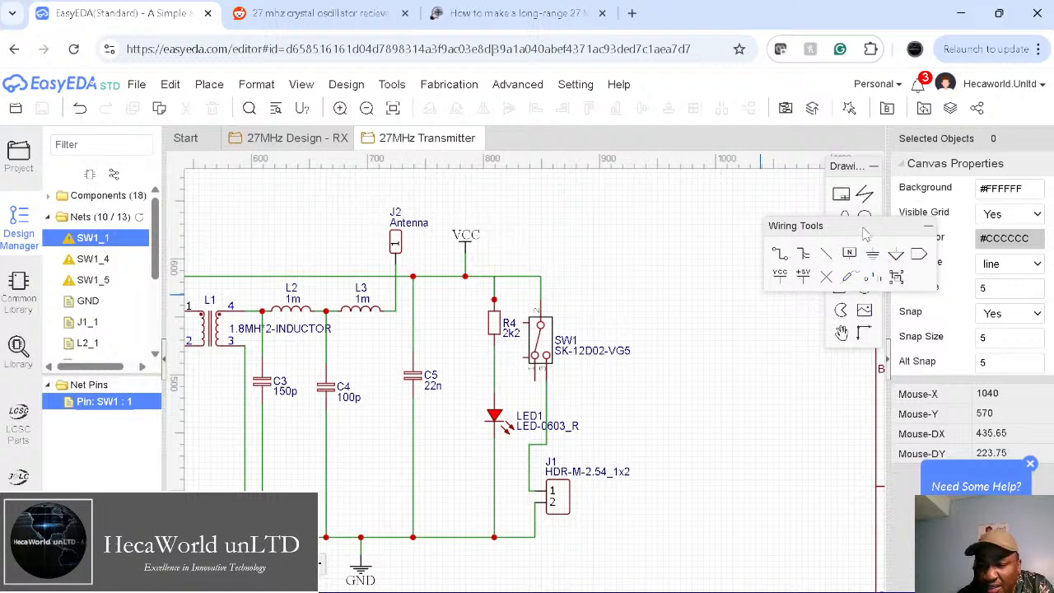
Step: Place a No Connect Flag on SW1's unused lower pin 1
click(827, 278)
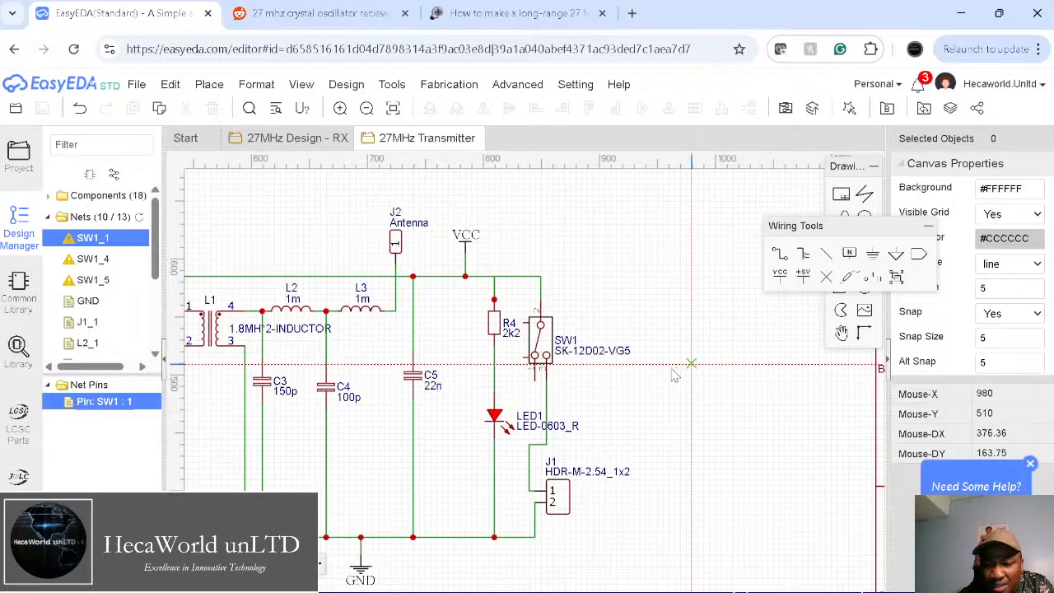
click(536, 380)
key(Escape)
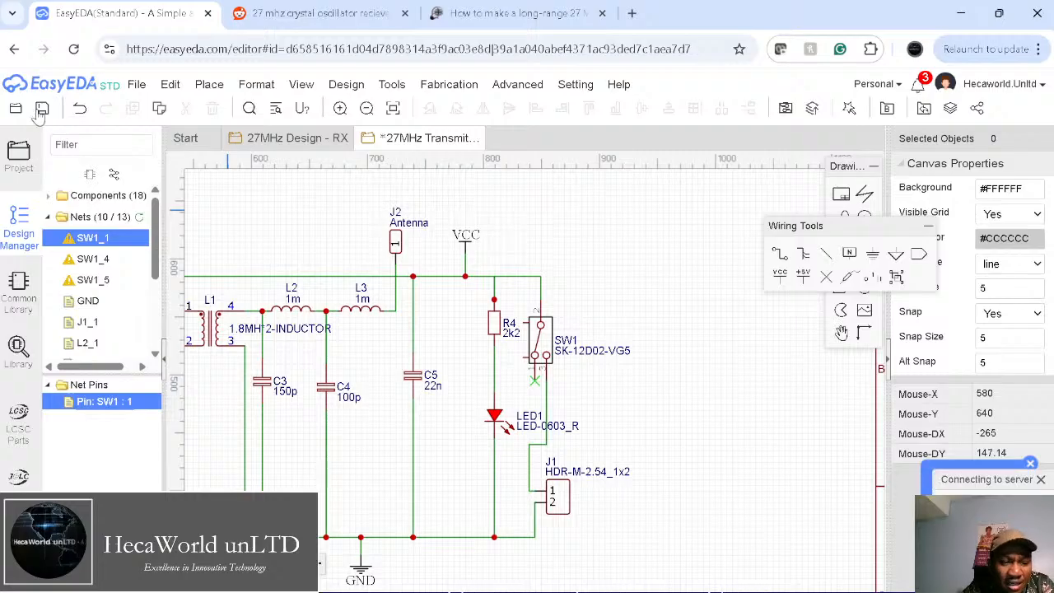
click(346, 84)
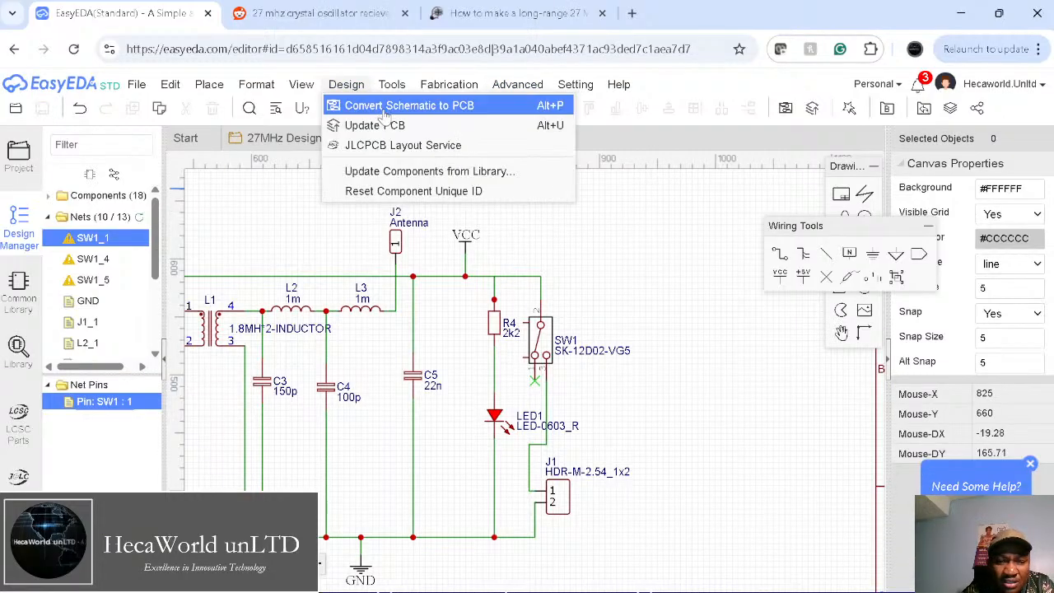
Step: Rerun the PCB conversion net check and locate the unfinished SW1_4 net on the schematic
click(355, 105)
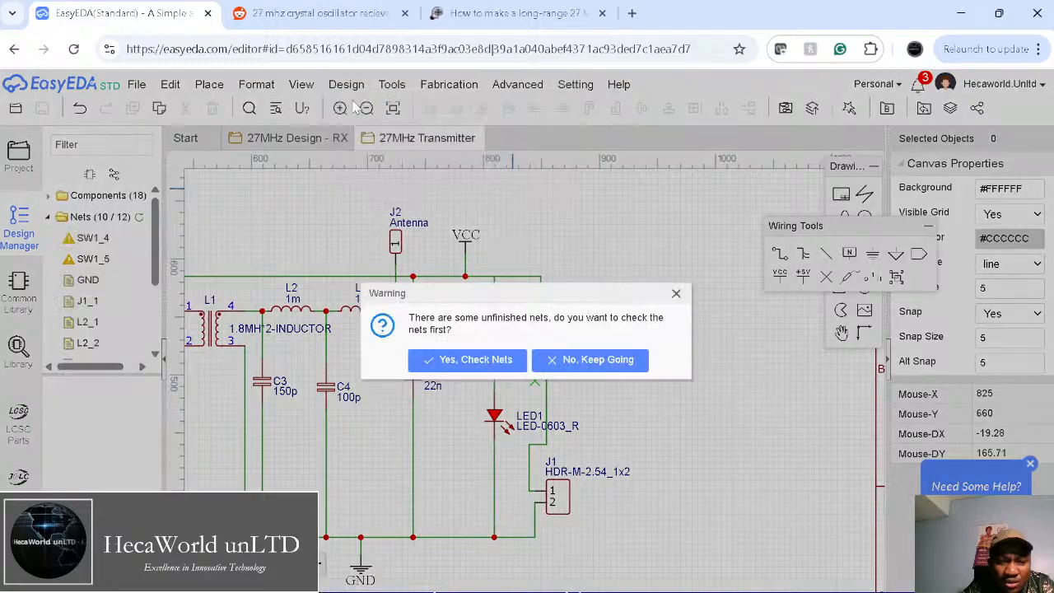
click(457, 361)
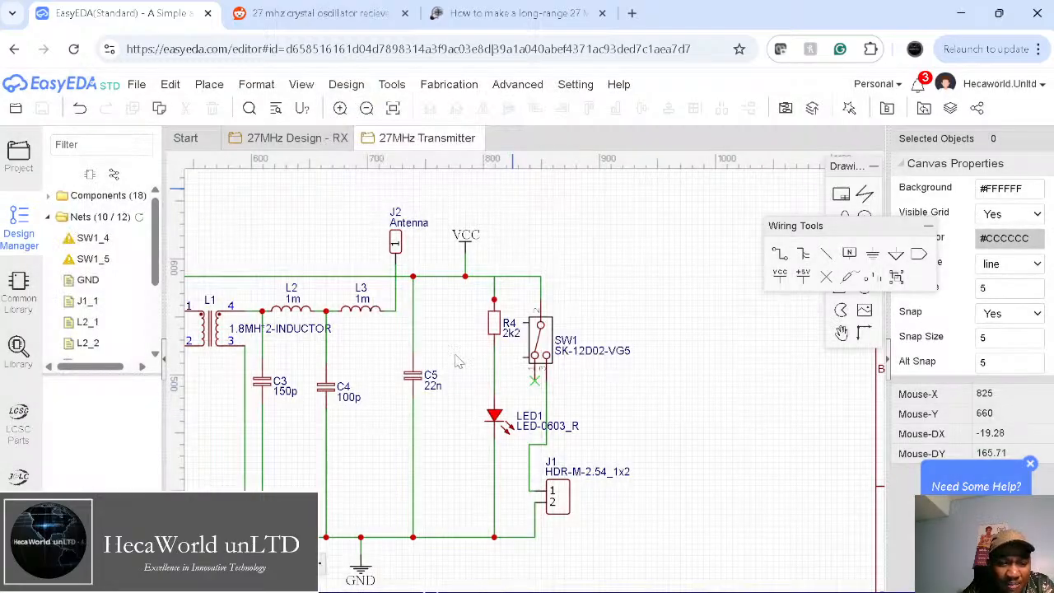
click(93, 238)
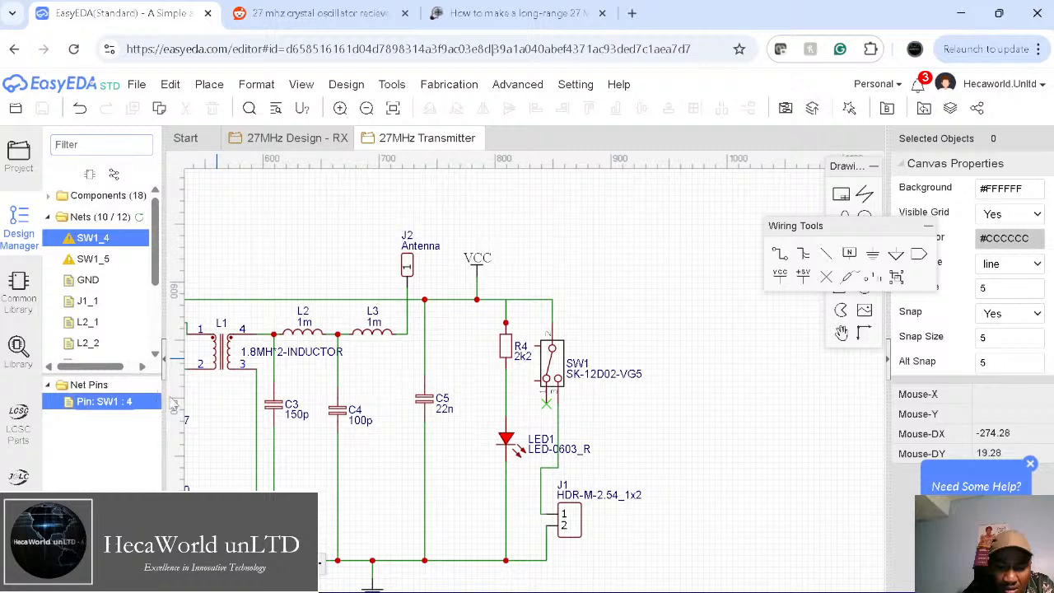
click(107, 402)
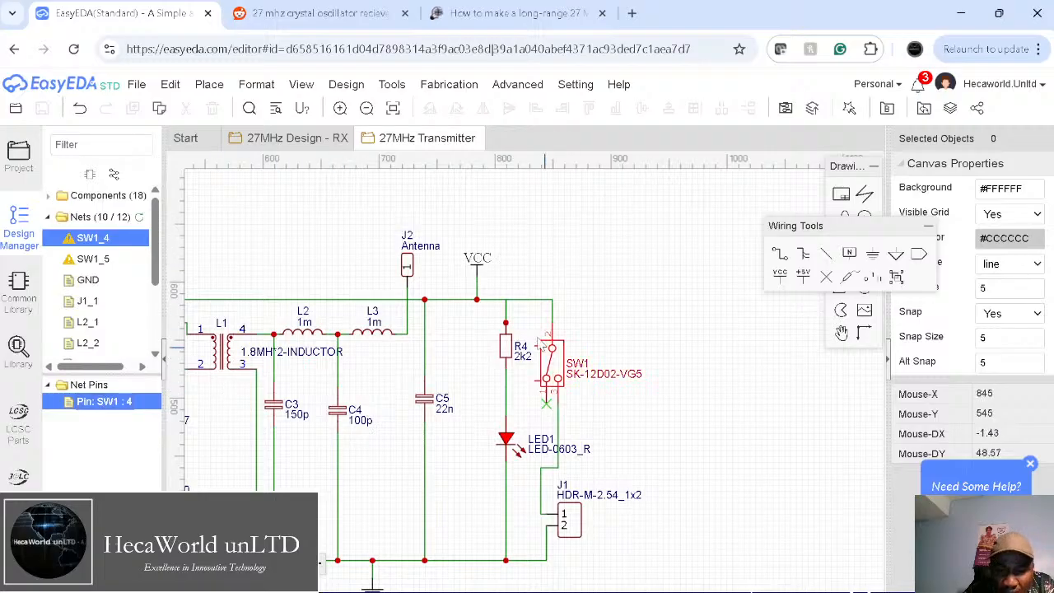
Step: Flag SW1 pin 4 and its other unused pin as no-connect, then save the schematic
click(826, 277)
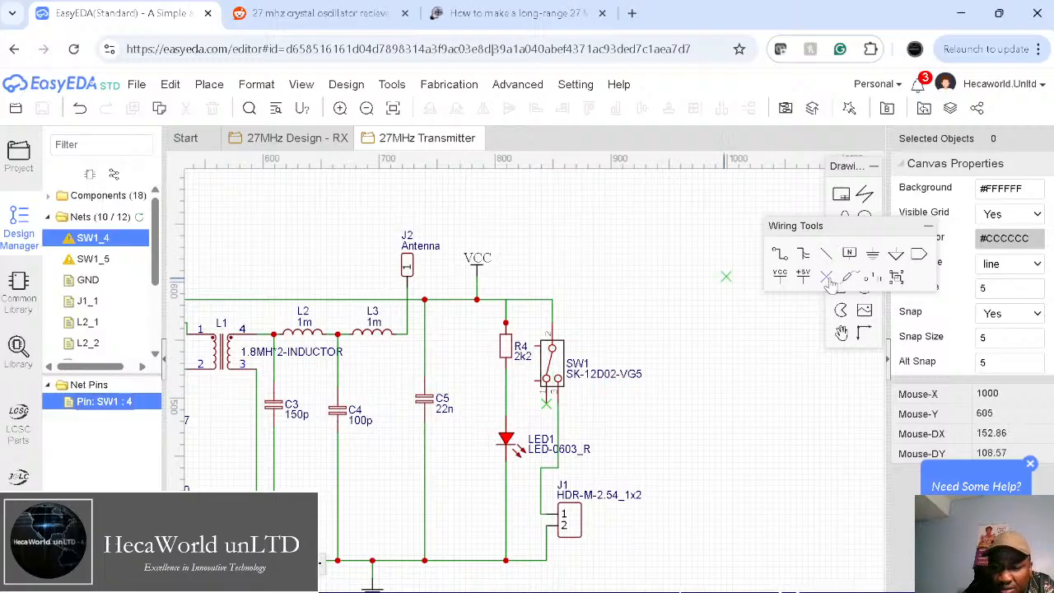
click(535, 346)
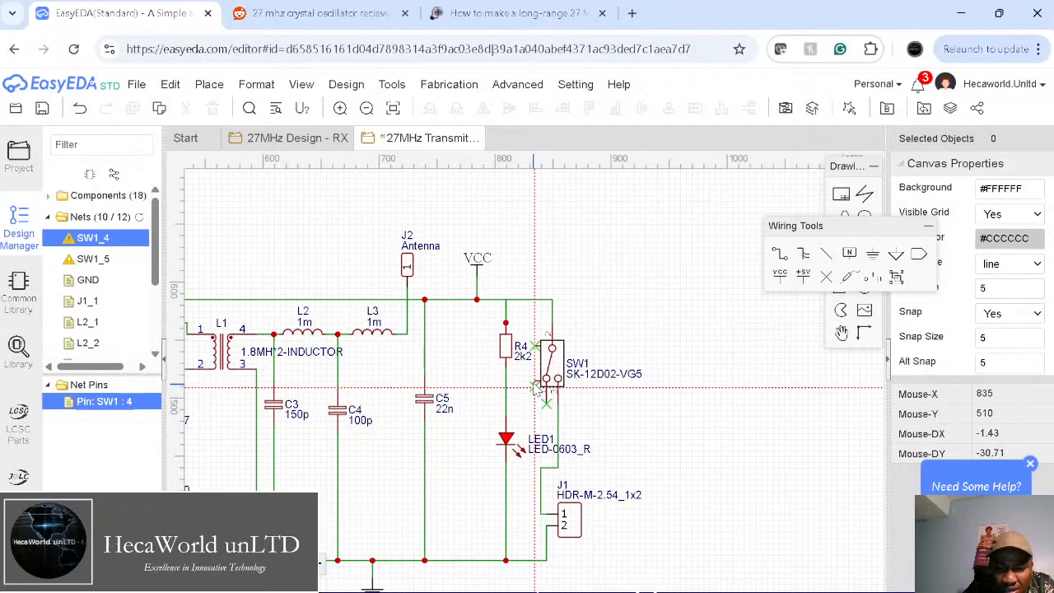
click(535, 380)
key(Escape)
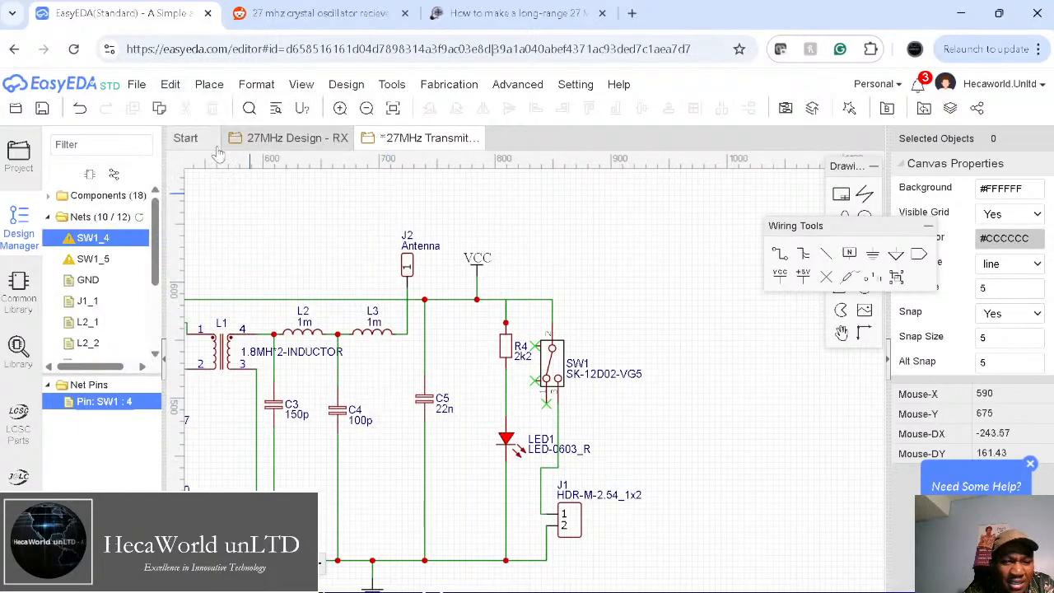
click(43, 111)
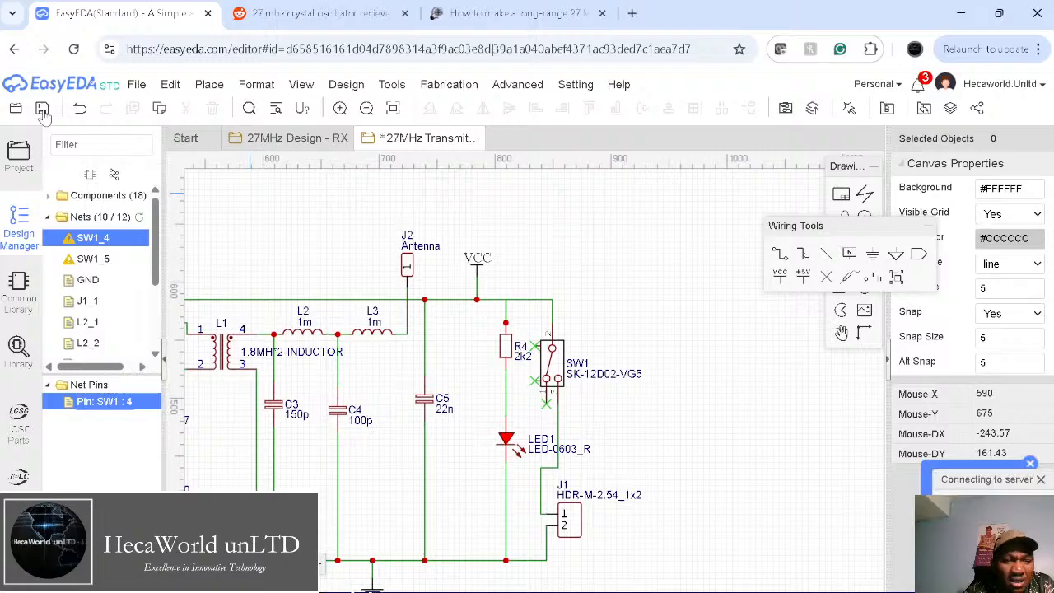
Step: Create the PCB in mm with 2 copper layers and a 40 × 27 mm rectangular outline
mouse_move(348, 87)
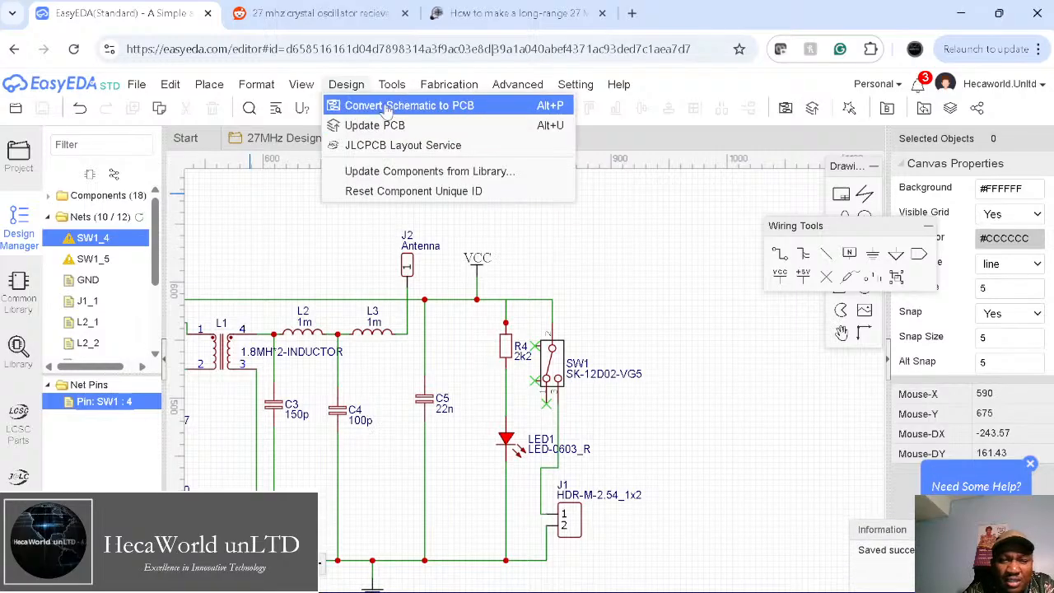
click(352, 111)
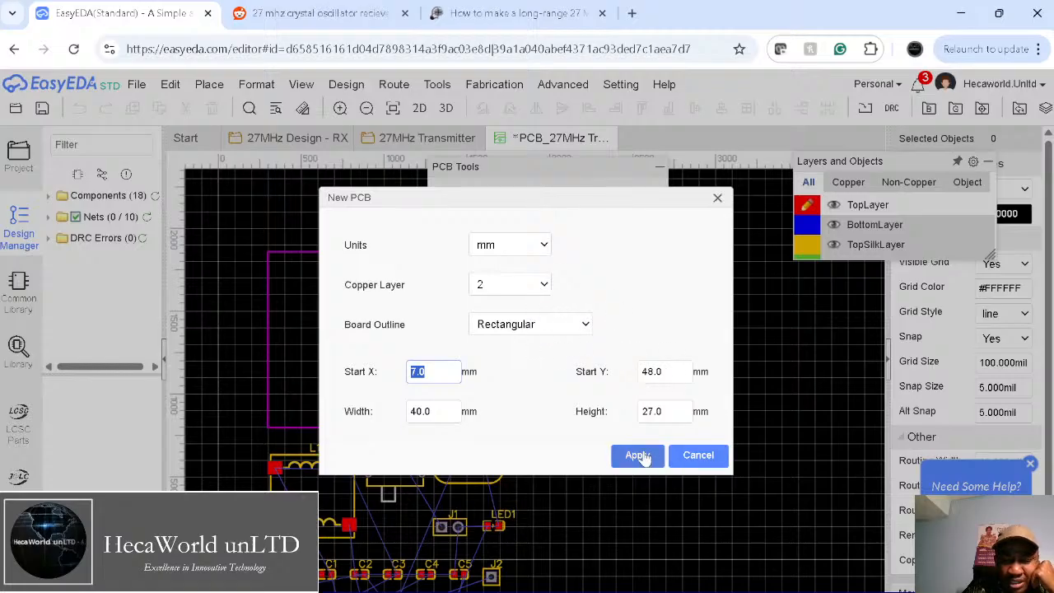
click(520, 249)
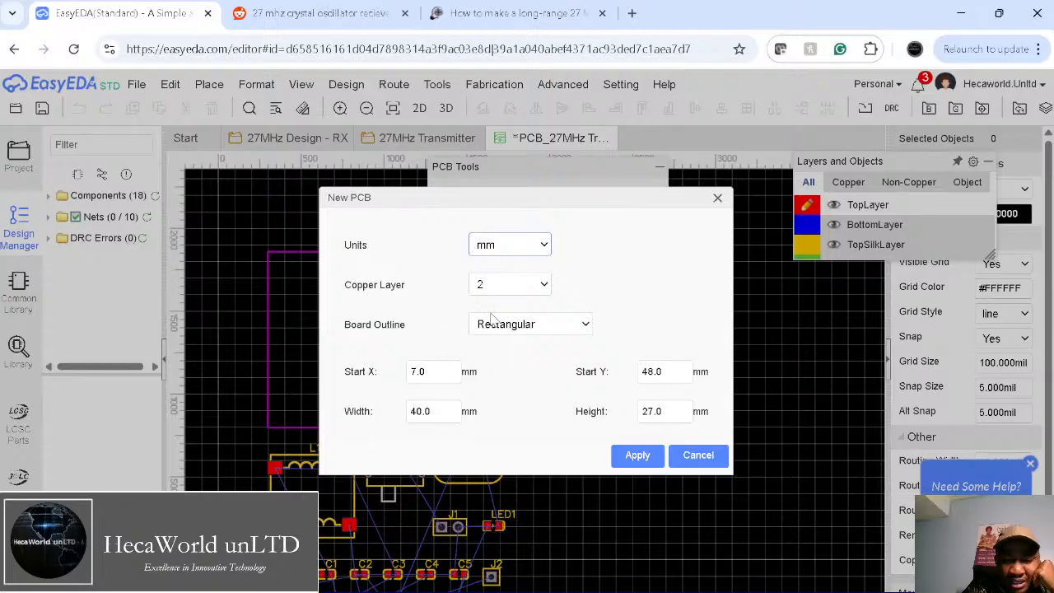
click(545, 285)
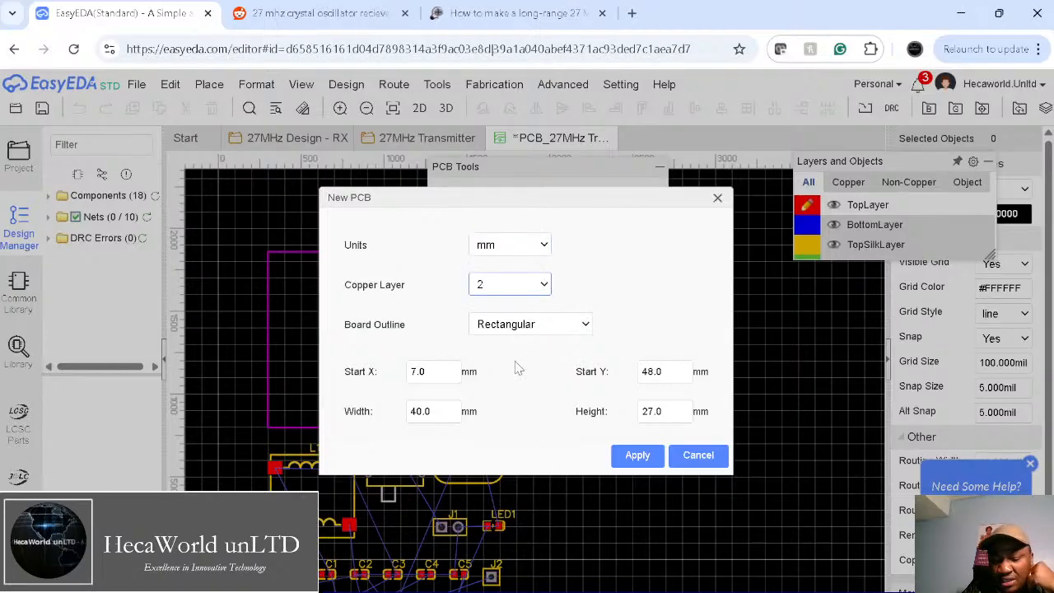
click(637, 454)
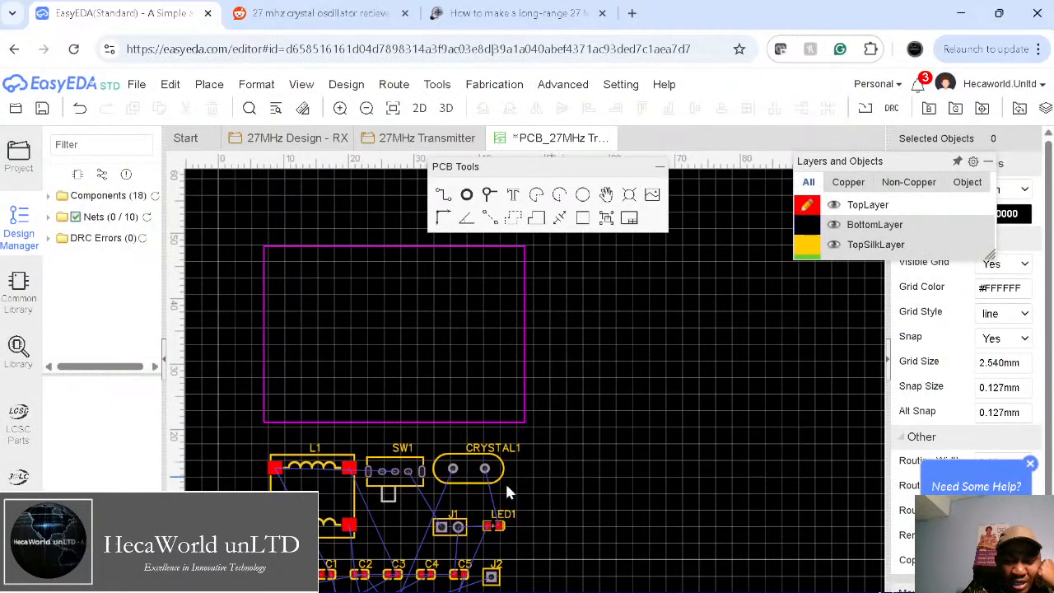
Step: Rotate switch SW1 and place it inside the outline's right edge
drag(405, 480, 663, 389)
key(space)
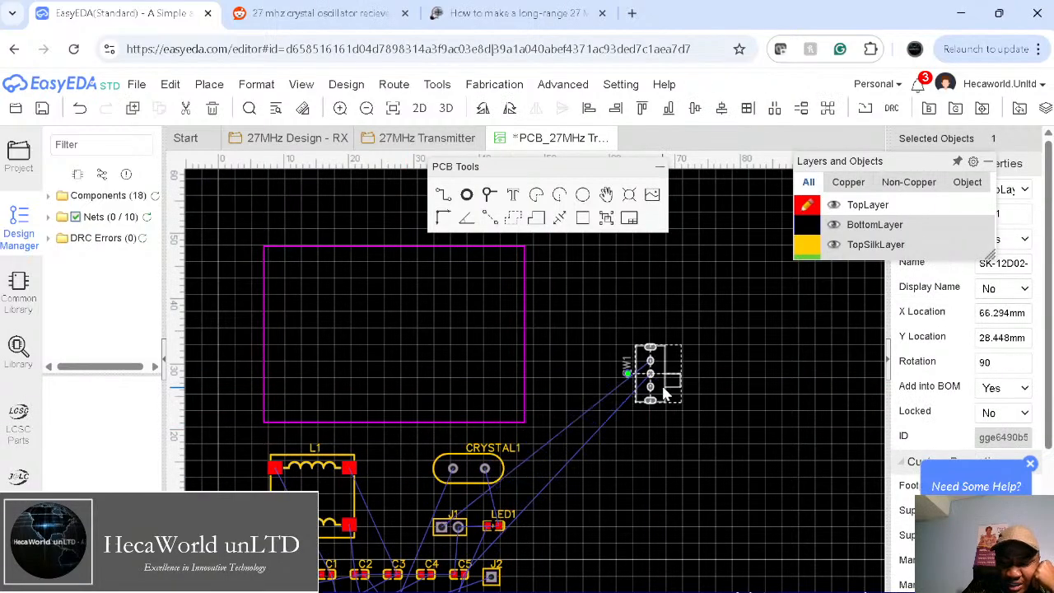
key(space)
key(space)
key(space)
key(space)
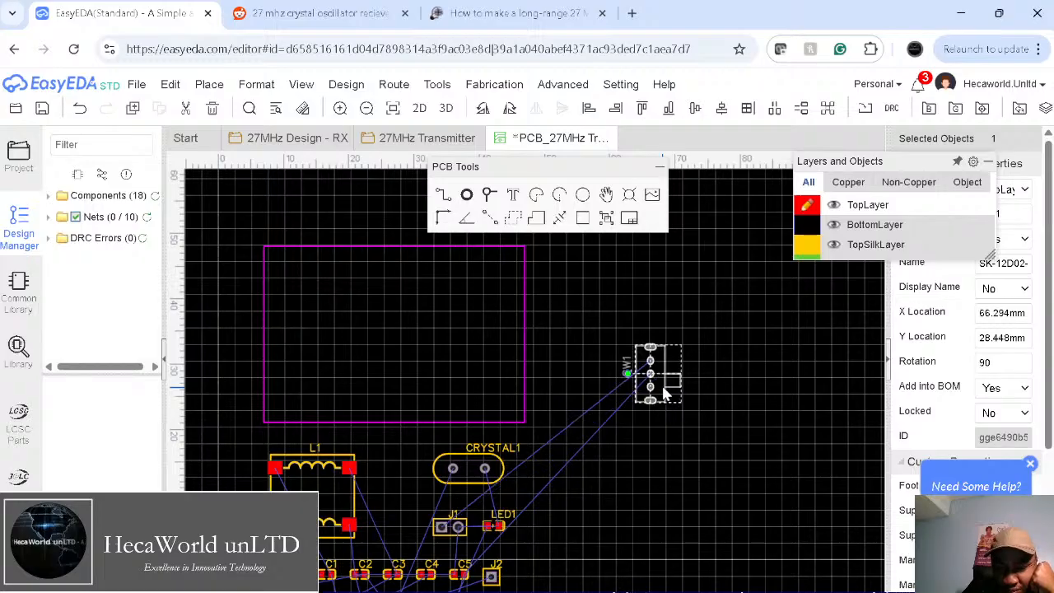
click(662, 446)
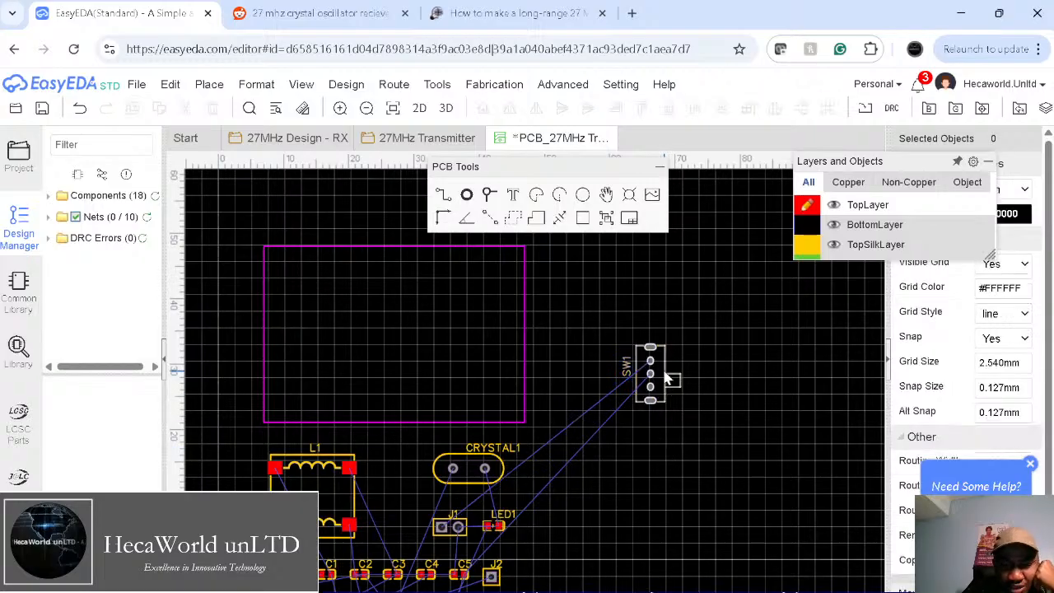
drag(668, 379, 516, 385)
click(623, 440)
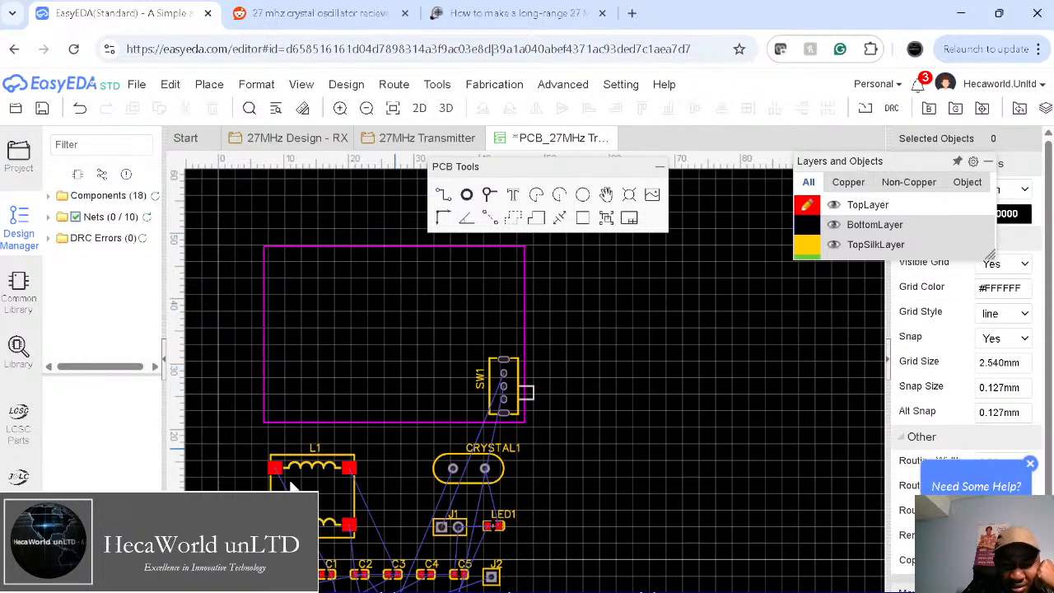
Step: Move transformer L1 and transistor Q1 into the board outline, rotating each to fit
drag(315, 469, 387, 282)
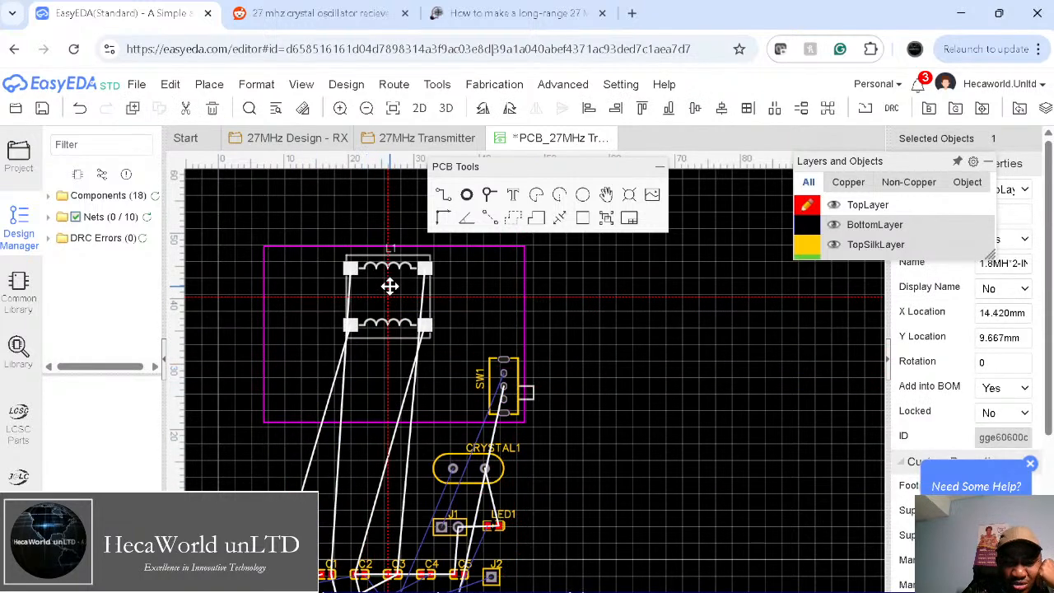
key(space)
key(space)
key(space)
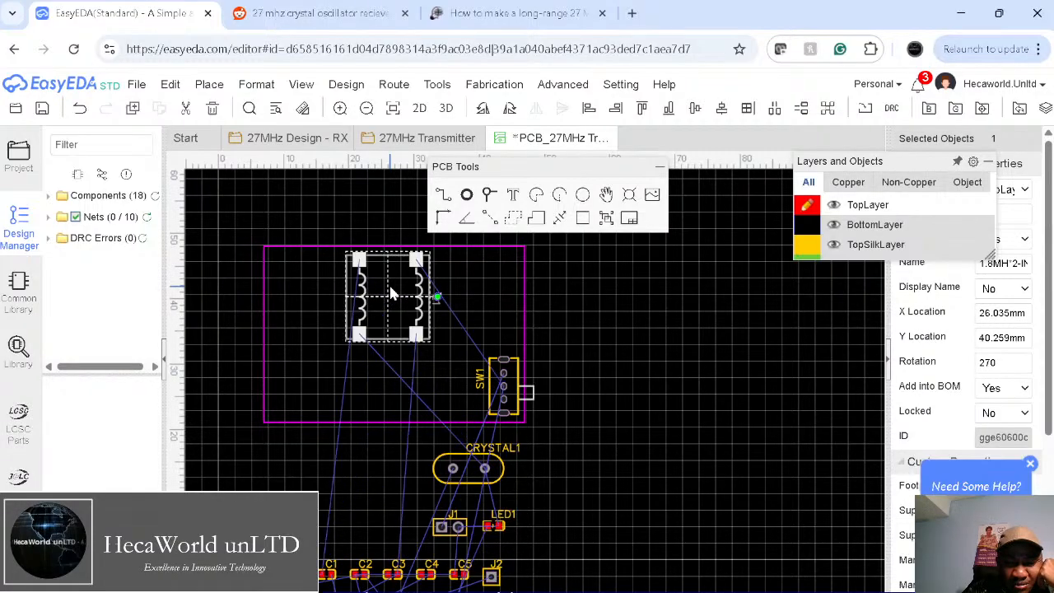
right_drag(569, 433, 623, 417)
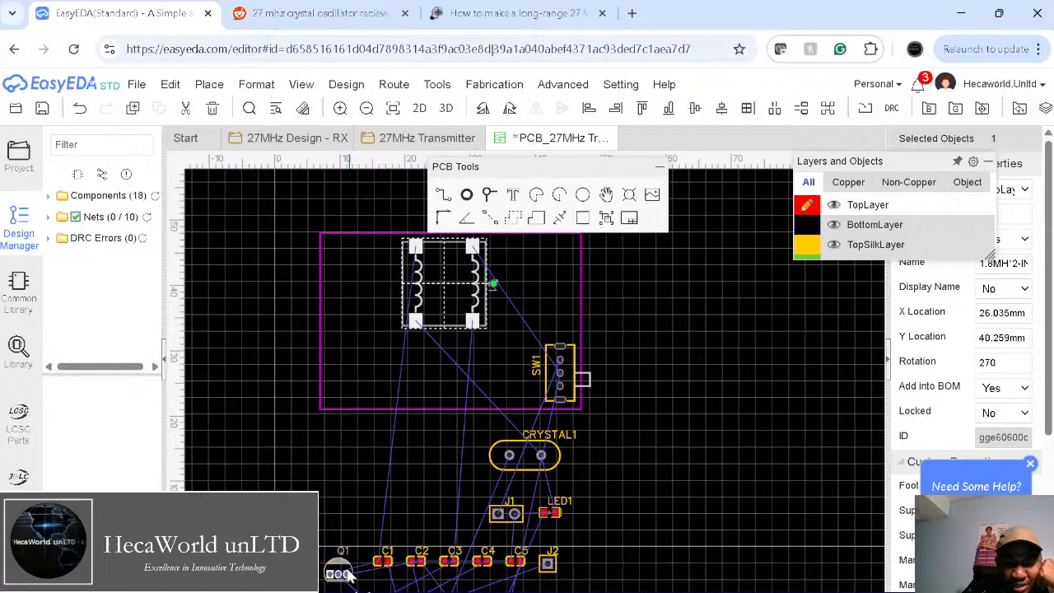
drag(342, 568, 402, 353)
key(space)
key(space)
key(space)
click(427, 327)
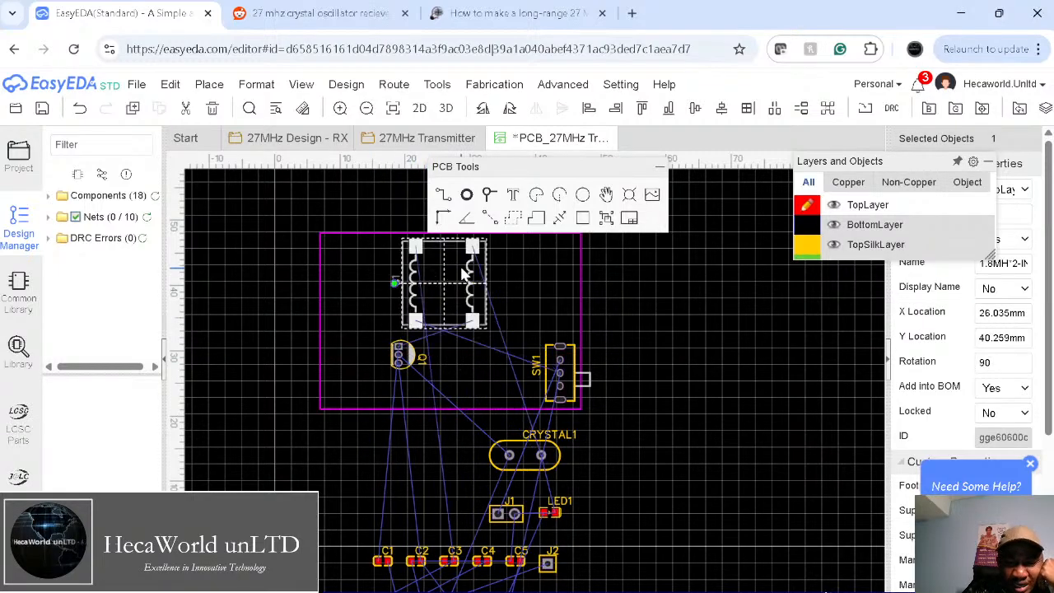
key(space)
key(space)
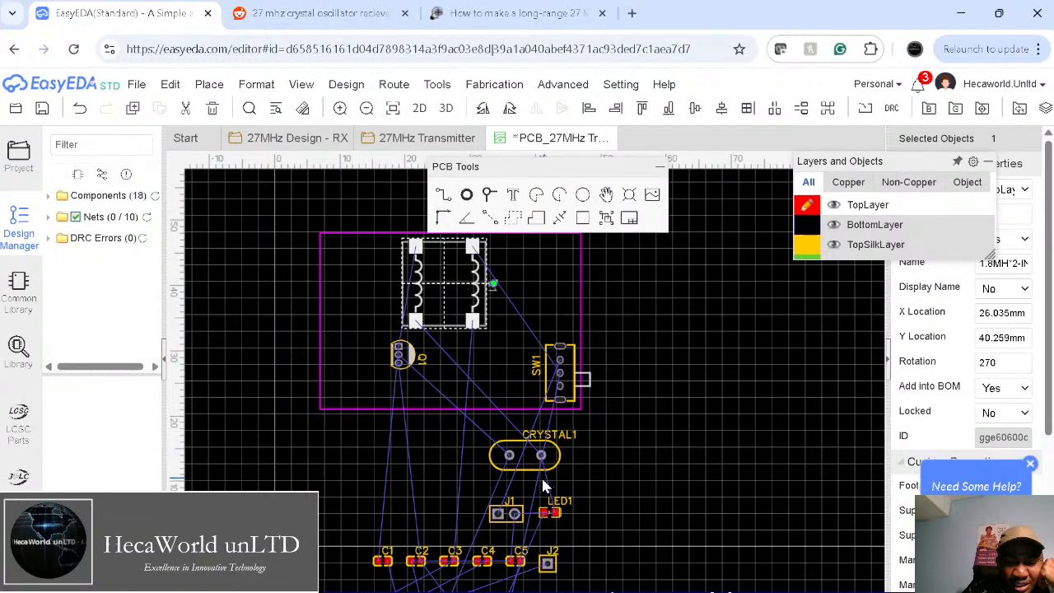
Step: Place CRYSTAL1 upright along the outline's left edge
drag(540, 457, 344, 385)
key(space)
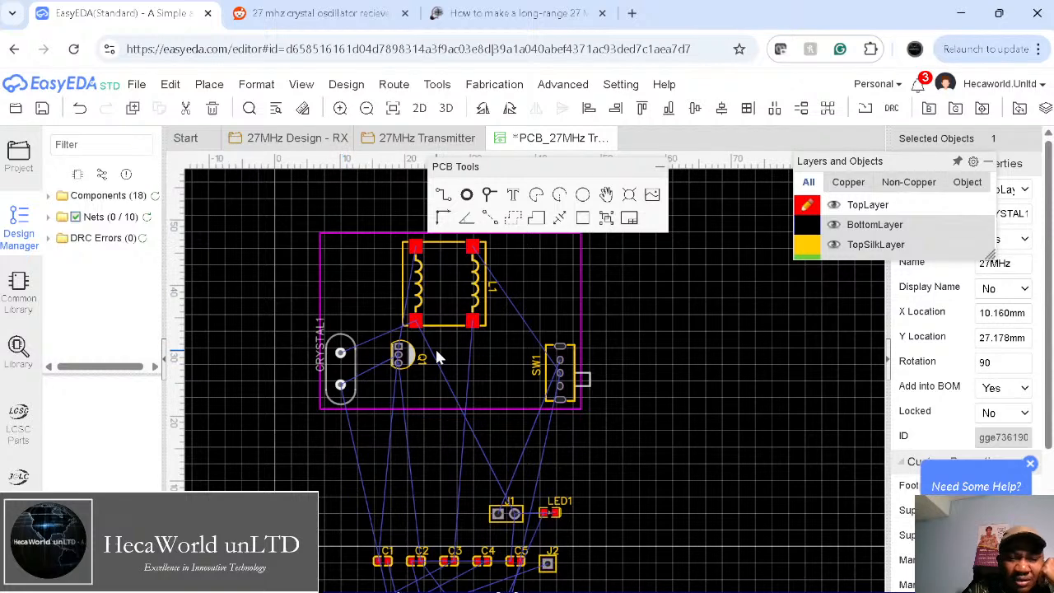
click(256, 84)
Step: Review the transmitter schematic circuit, then return to the PCB layout
click(415, 139)
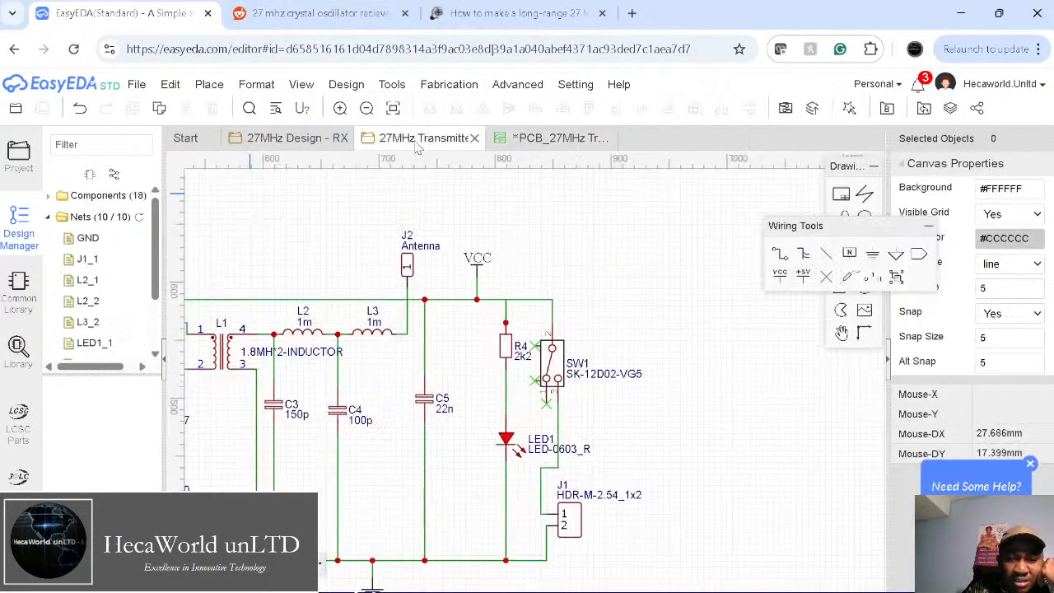
right_drag(461, 391, 682, 335)
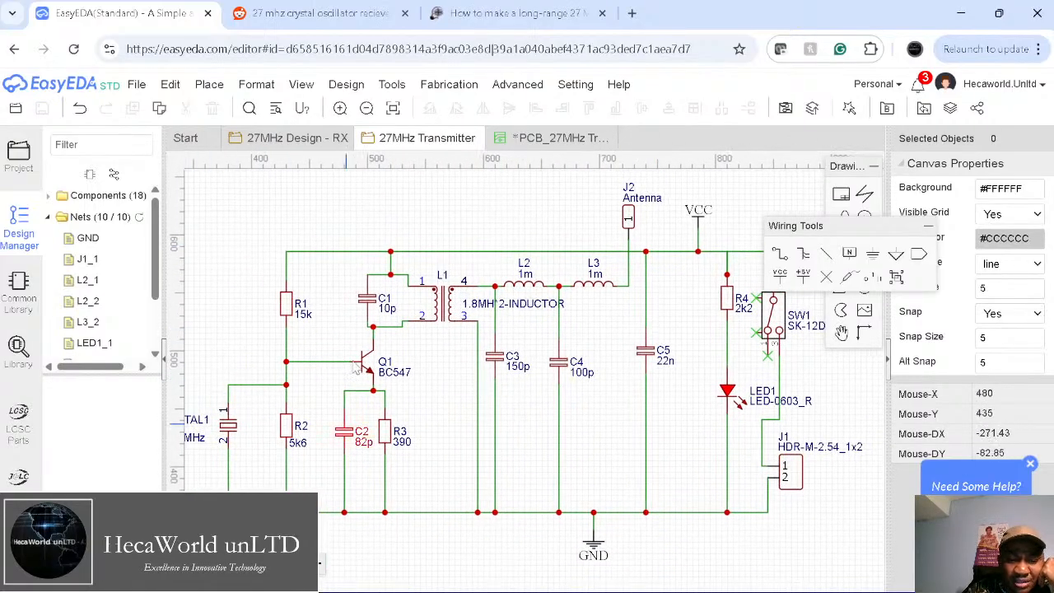
click(535, 138)
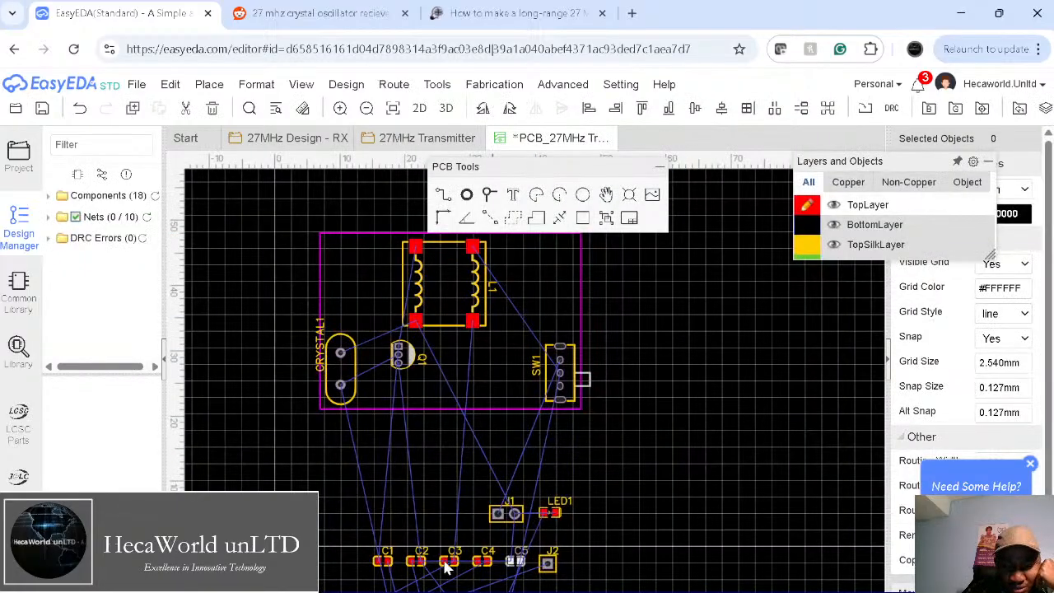
right_drag(612, 529, 634, 450)
Step: Place resistors R1 and R2 in the board's top-left corner, with R2 rotated upright
drag(427, 550, 367, 180)
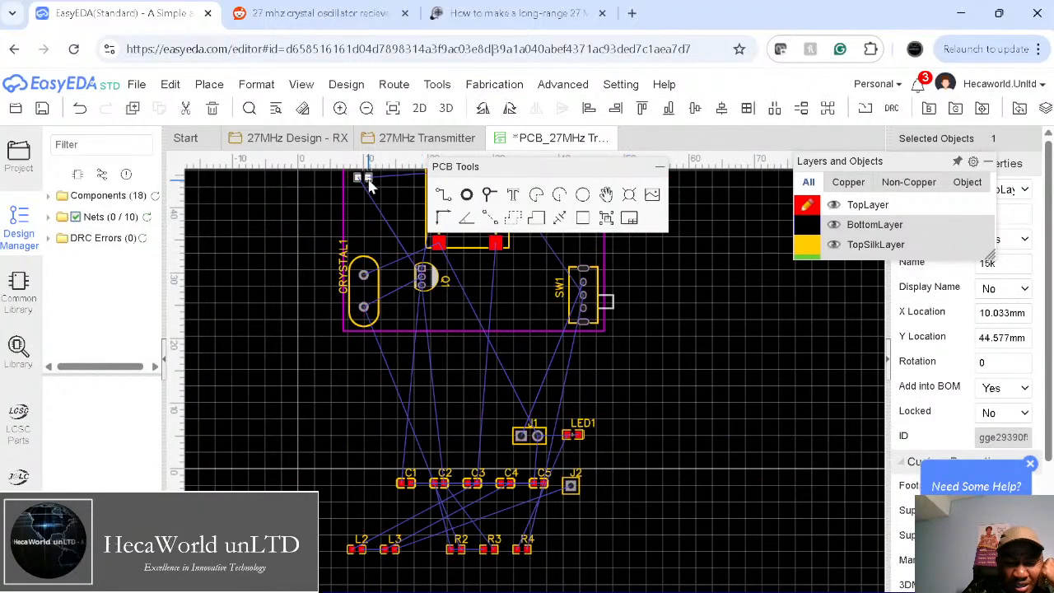
drag(458, 549, 362, 222)
right_drag(372, 349, 373, 476)
click(363, 305)
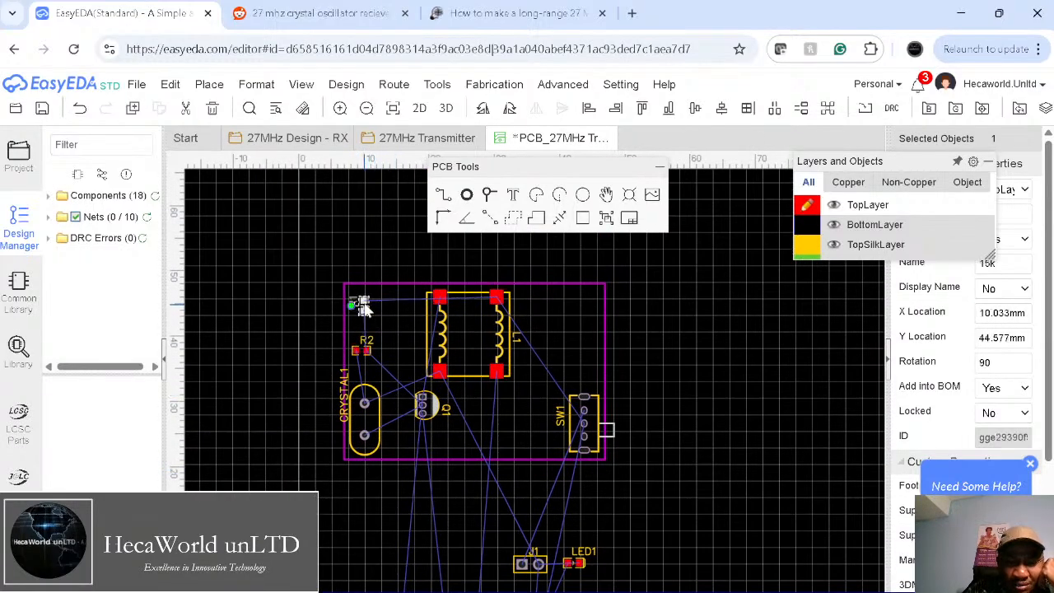
click(363, 351)
key(space)
click(366, 354)
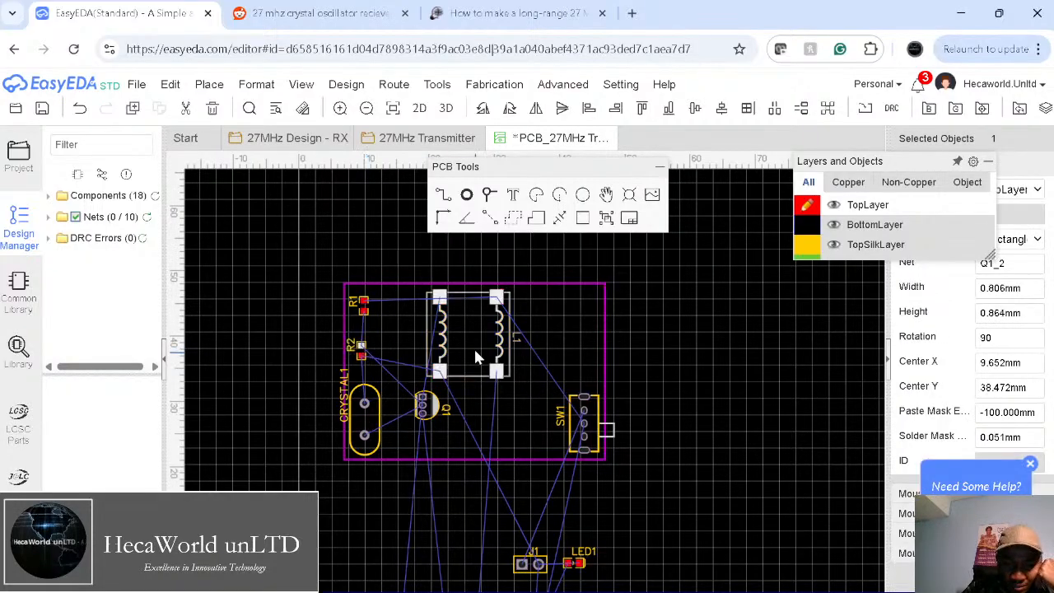
Step: Move antenna header J2 onto the board's top-right corner
right_drag(697, 514, 703, 447)
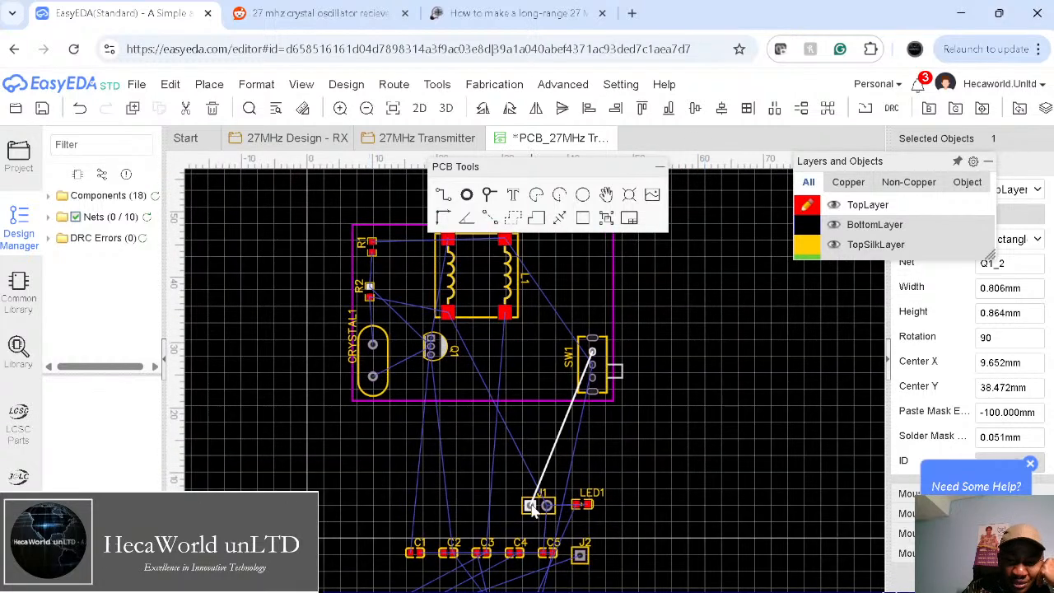
drag(579, 554, 696, 299)
right_drag(696, 299, 668, 465)
drag(666, 463, 569, 396)
click(740, 383)
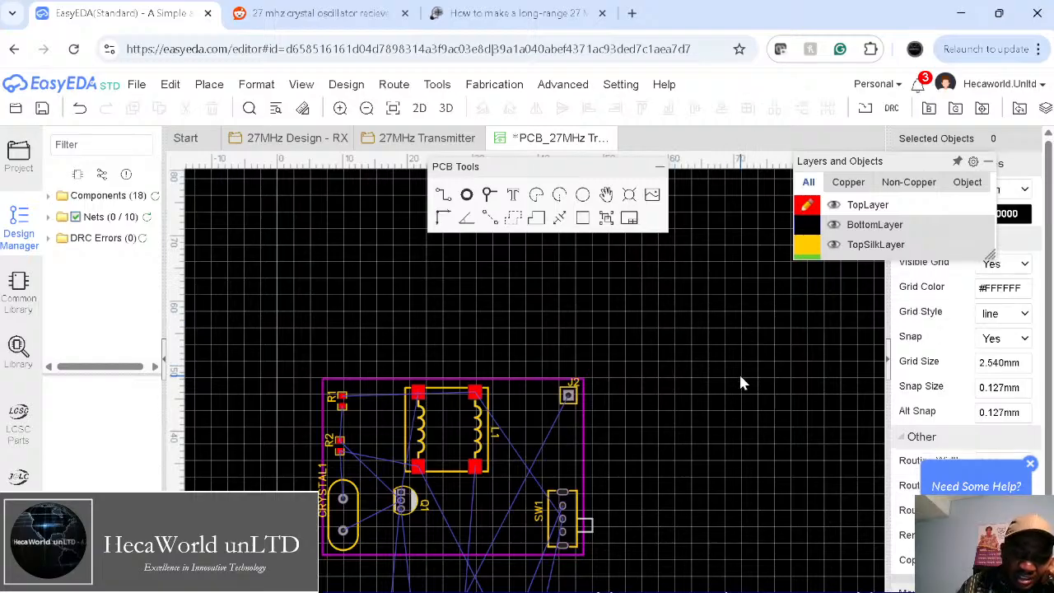
right_drag(724, 348, 748, 290)
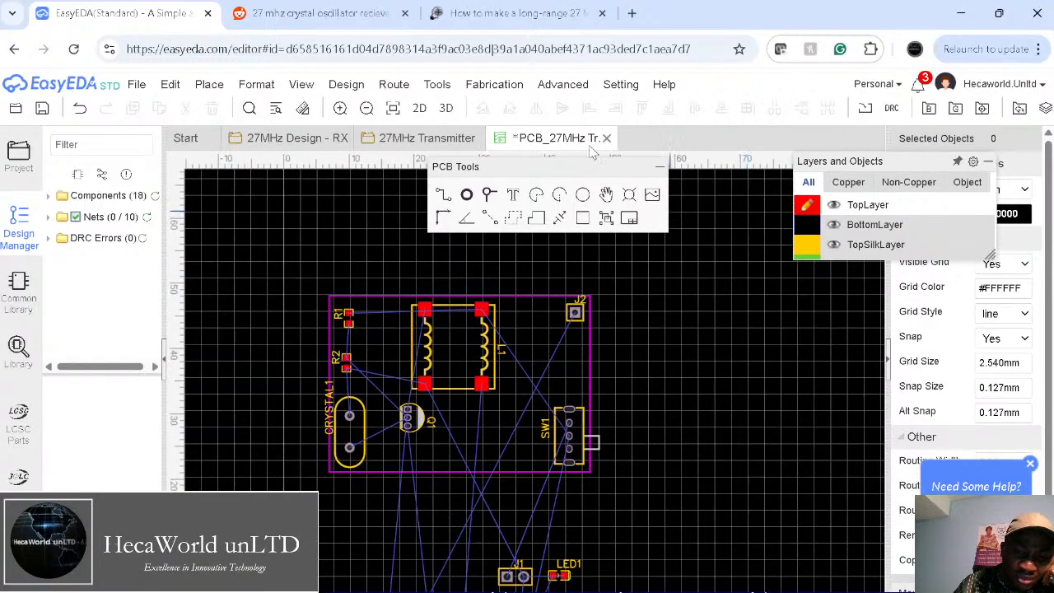
Step: View the partly populated board in 3D, tilt it near top-down, then return to the 2D layout
click(446, 110)
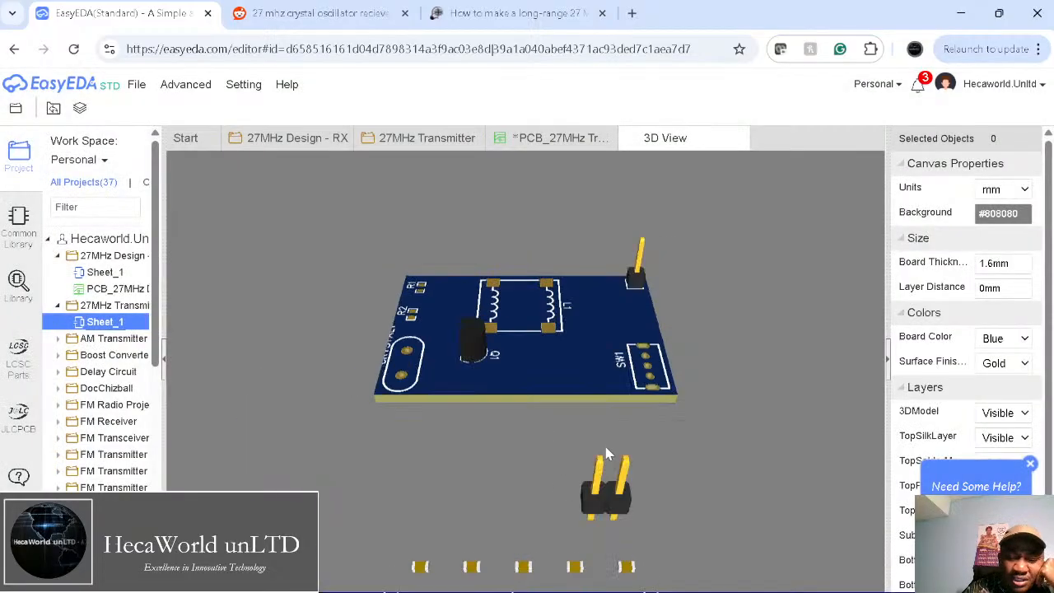
right_drag(558, 348, 540, 380)
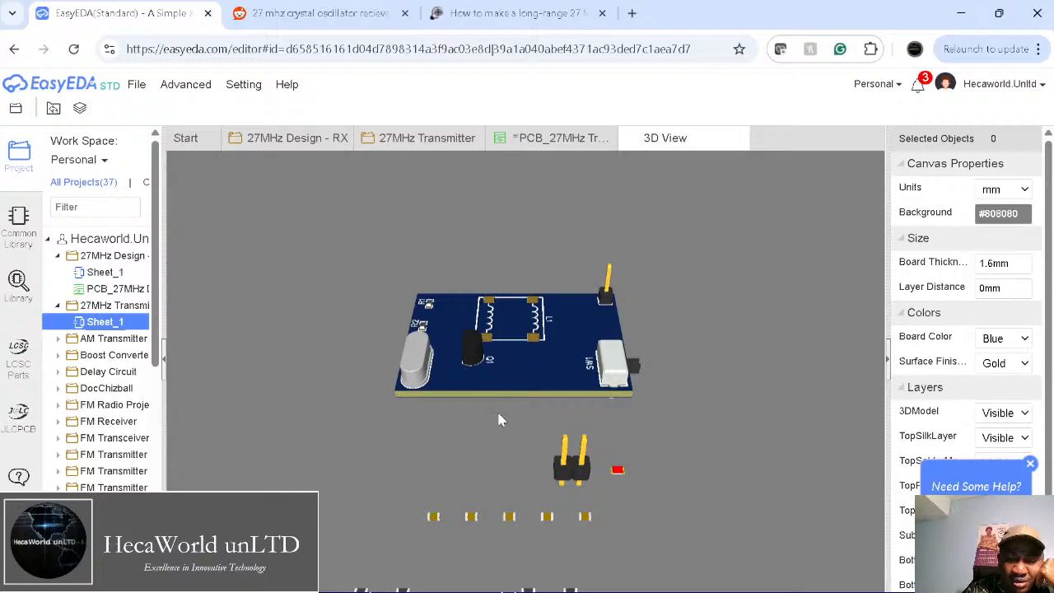
drag(493, 476, 470, 282)
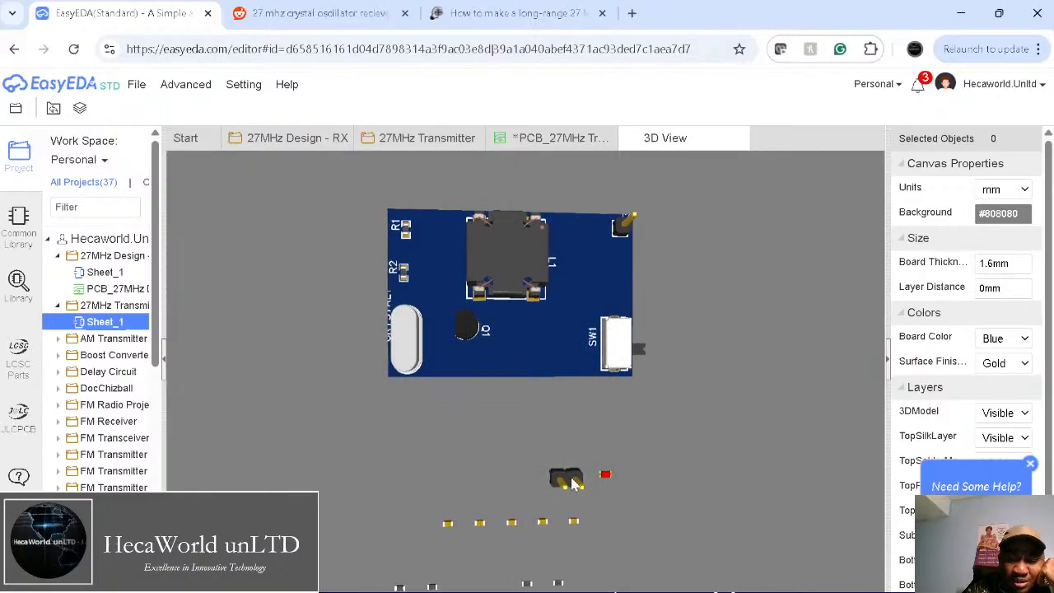
click(531, 144)
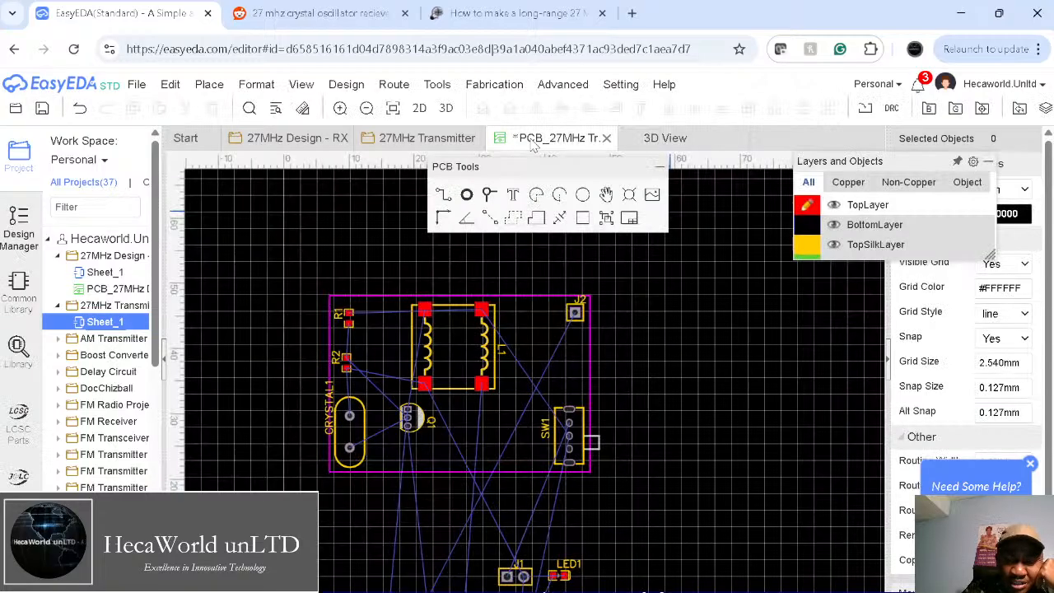
Step: Move header J1 onto the board's right side, turned 180°
drag(523, 579, 556, 369)
key(space)
key(space)
key(space)
key(space)
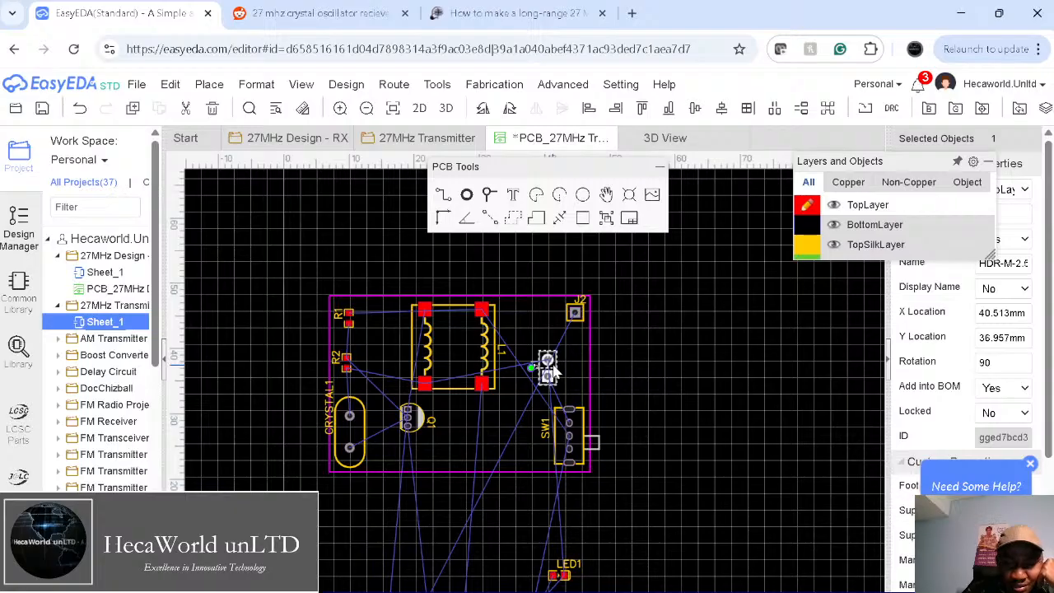
drag(554, 372, 575, 370)
click(699, 476)
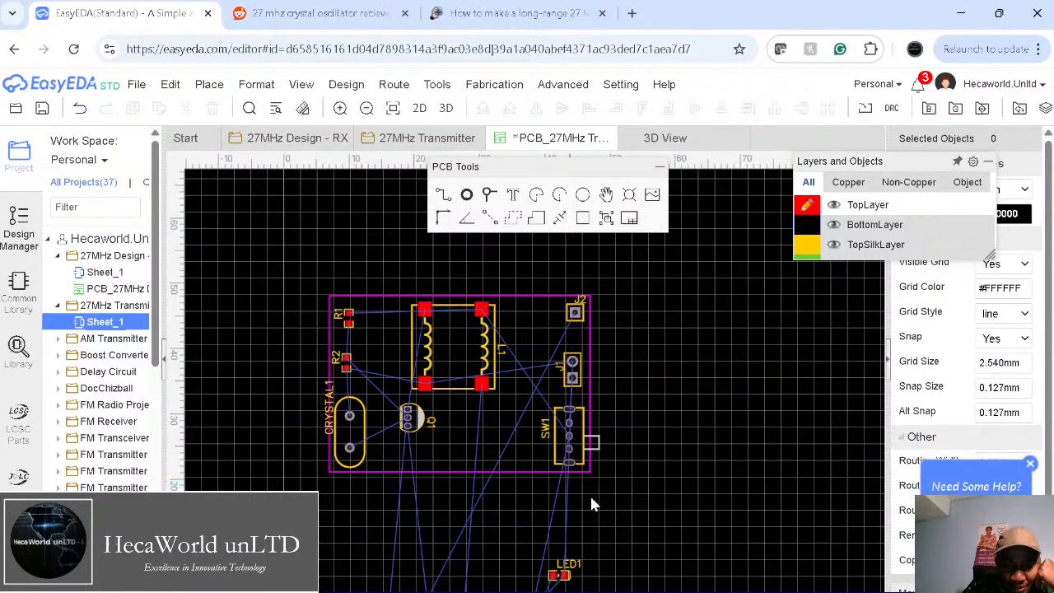
Step: Box-select the remaining loose capacitors and resistors and move them up toward the board
right_drag(652, 514, 659, 360)
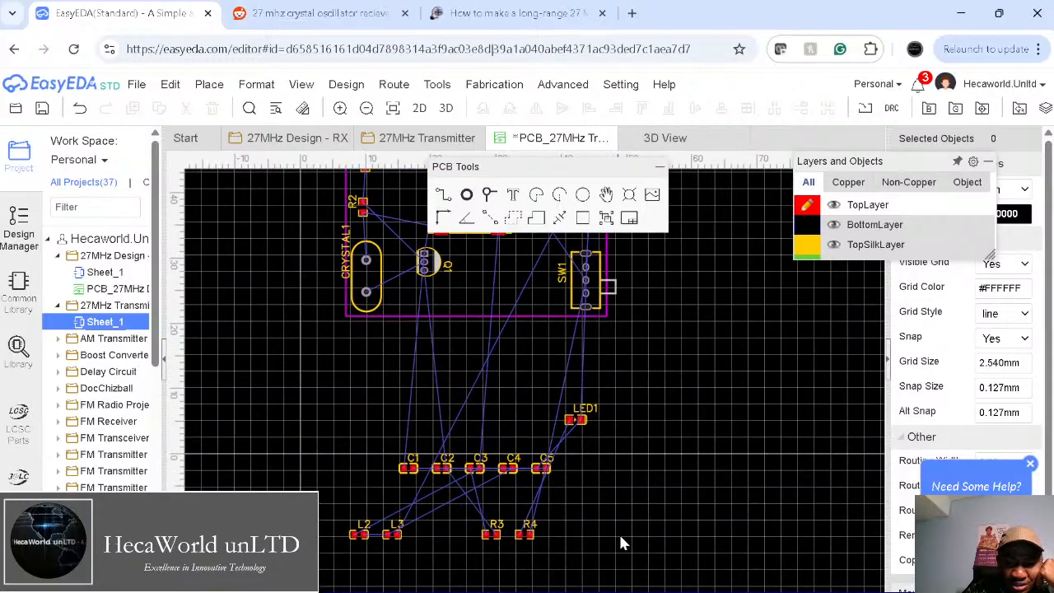
drag(549, 449, 310, 385)
drag(445, 469, 390, 362)
click(697, 401)
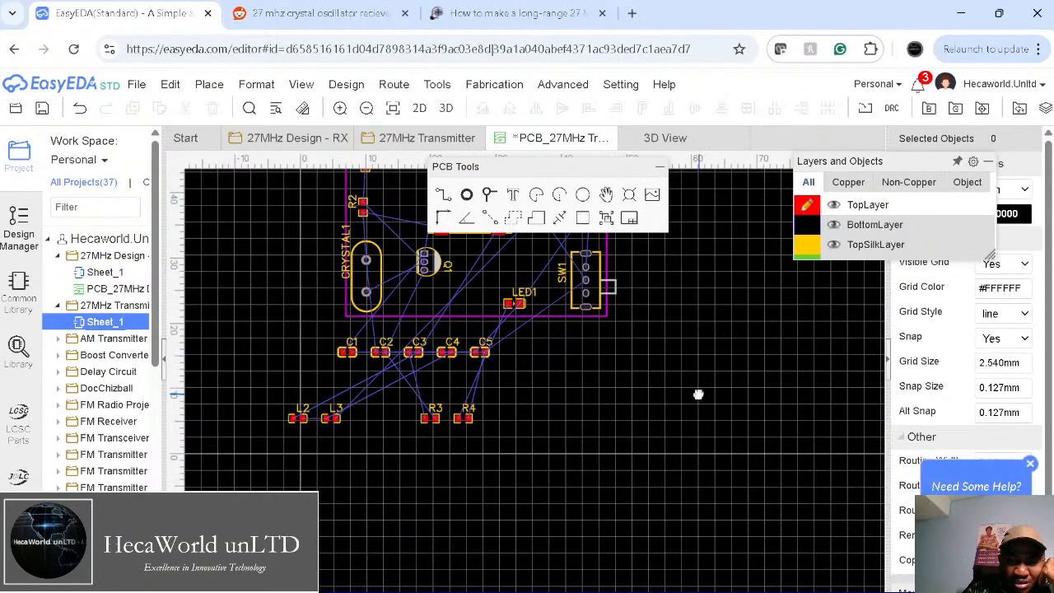
Step: Place LED1 beside J1 near J2 on the board
scroll(696, 392, up, 3)
mouse_move(486, 434)
mouse_down()
mouse_move(498, 337)
mouse_move(519, 311)
mouse_move(522, 323)
mouse_up()
mouse_move(555, 286)
mouse_down()
mouse_move(511, 292)
mouse_move(501, 281)
mouse_move(557, 289)
mouse_up()
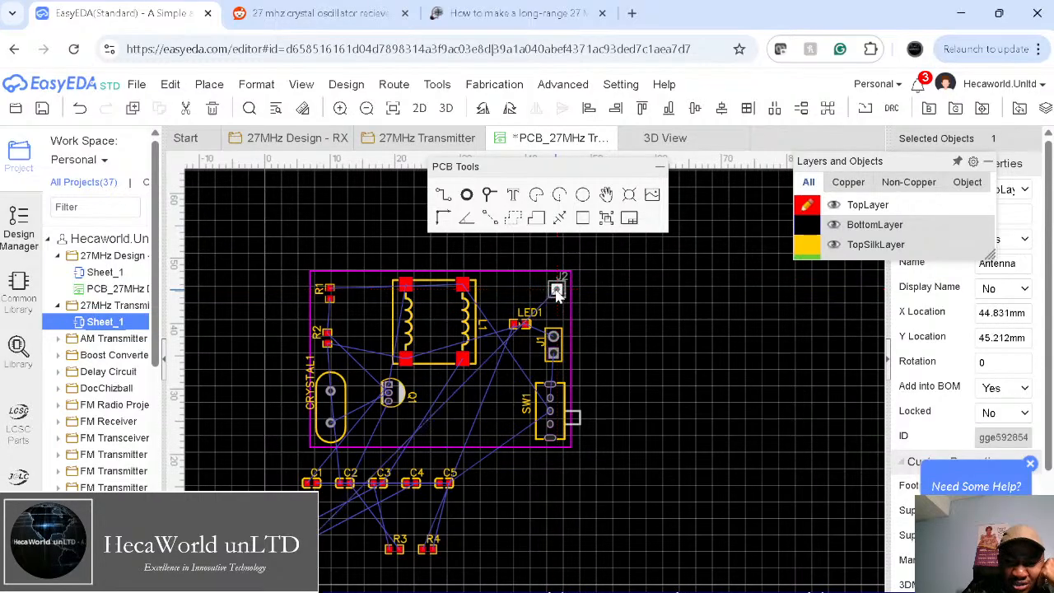
click(685, 436)
Step: Rotate switch SW1 horizontal and place it along the board's bottom-right edge
click(563, 420)
key(space)
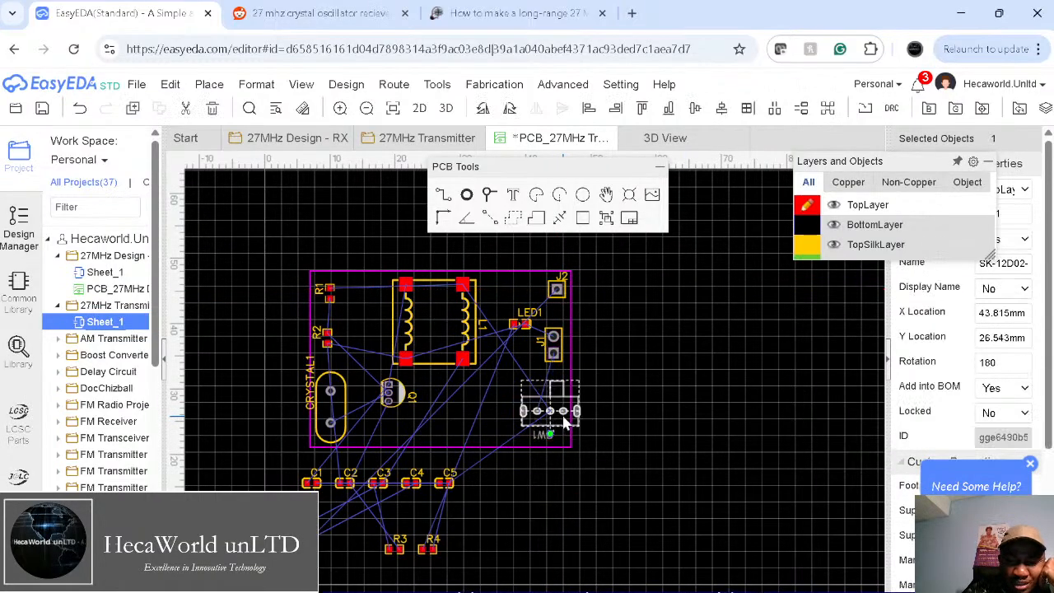
key(space)
key(space)
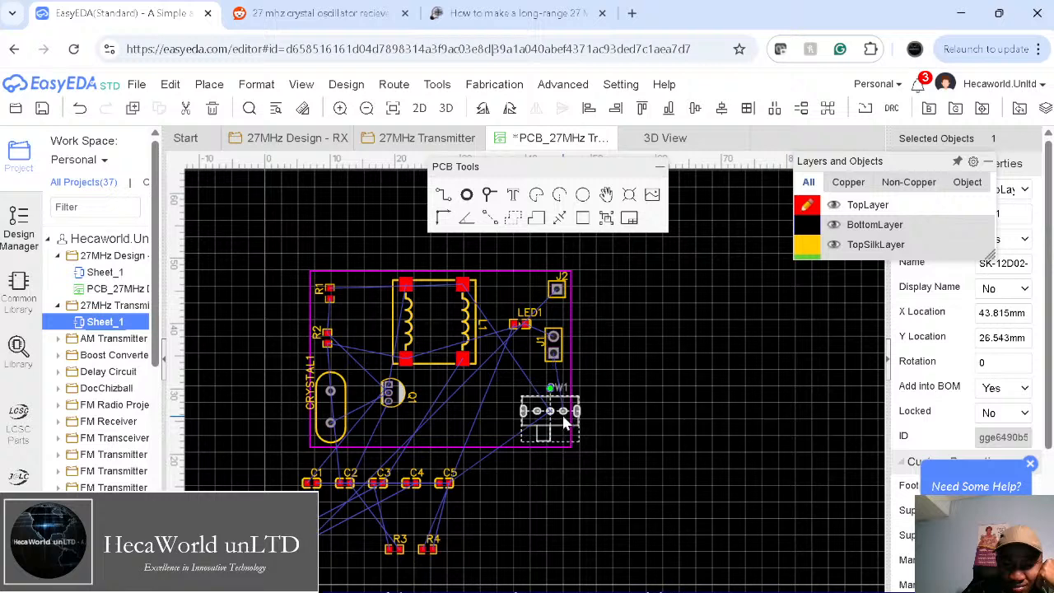
right_drag(563, 416, 544, 438)
drag(543, 439, 532, 454)
click(657, 400)
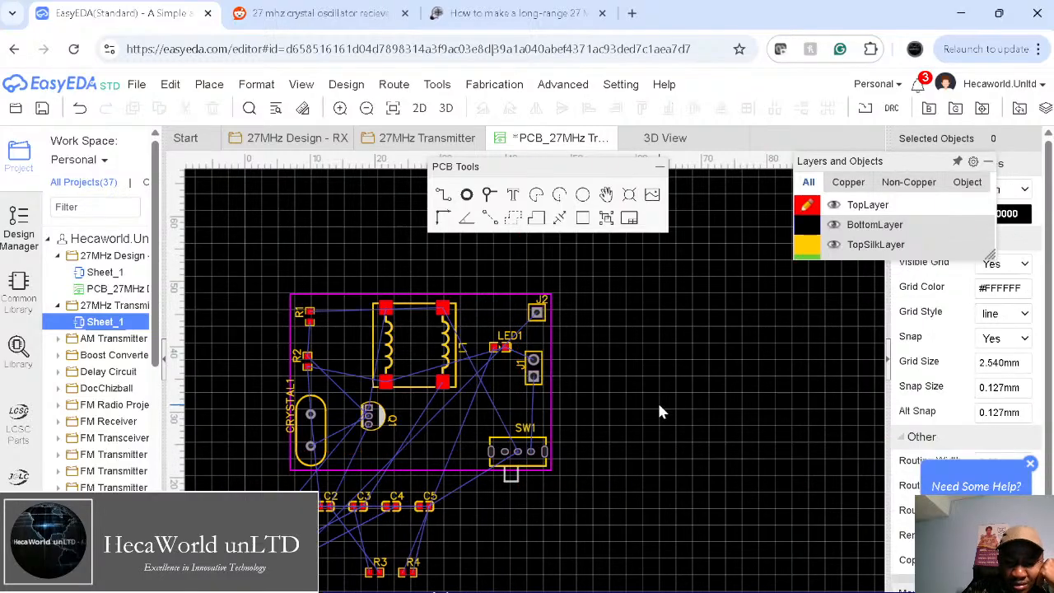
Step: Settle J1 just above SW1, then nudge LED1 right and rotate it upright
drag(535, 376, 534, 405)
click(661, 378)
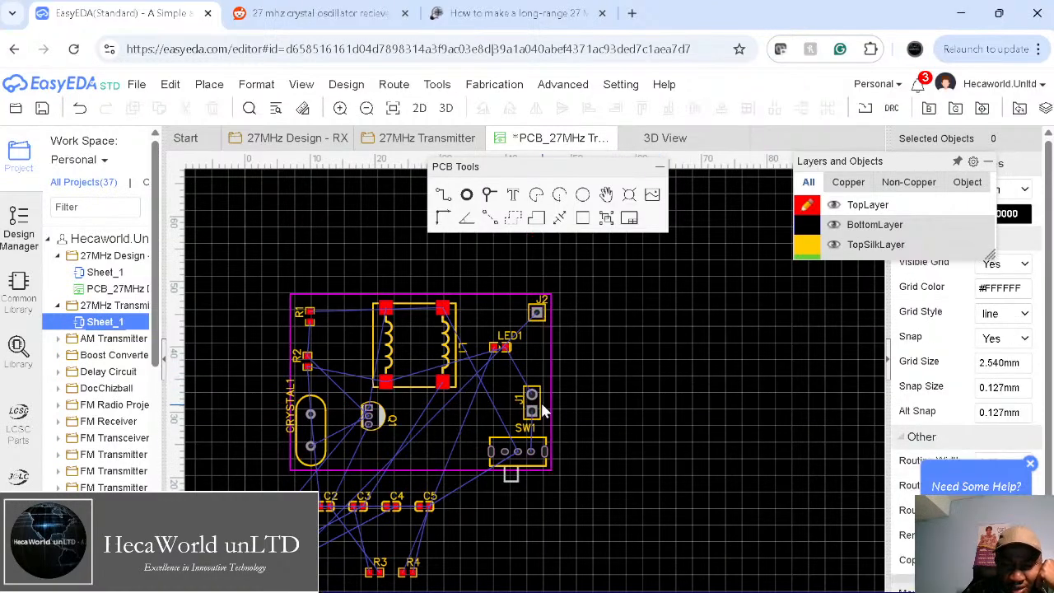
mouse_move(542, 409)
mouse_down()
mouse_move(538, 395)
mouse_move(535, 403)
mouse_up()
click(662, 402)
drag(508, 343, 520, 353)
key(space)
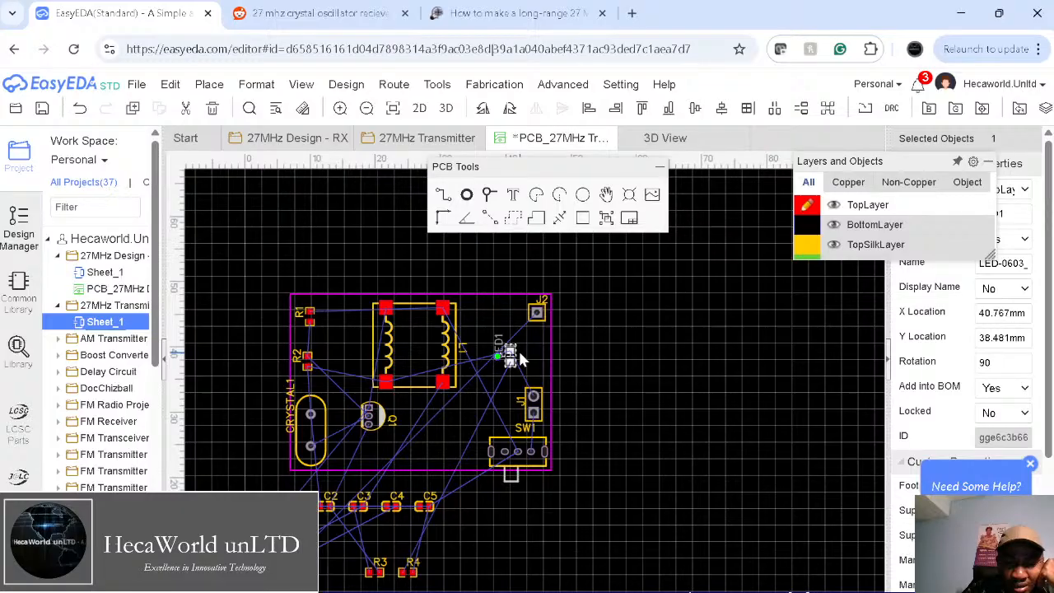
Step: Rotate resistor R4 a quarter turn and place it beside LED1 near J2
click(579, 445)
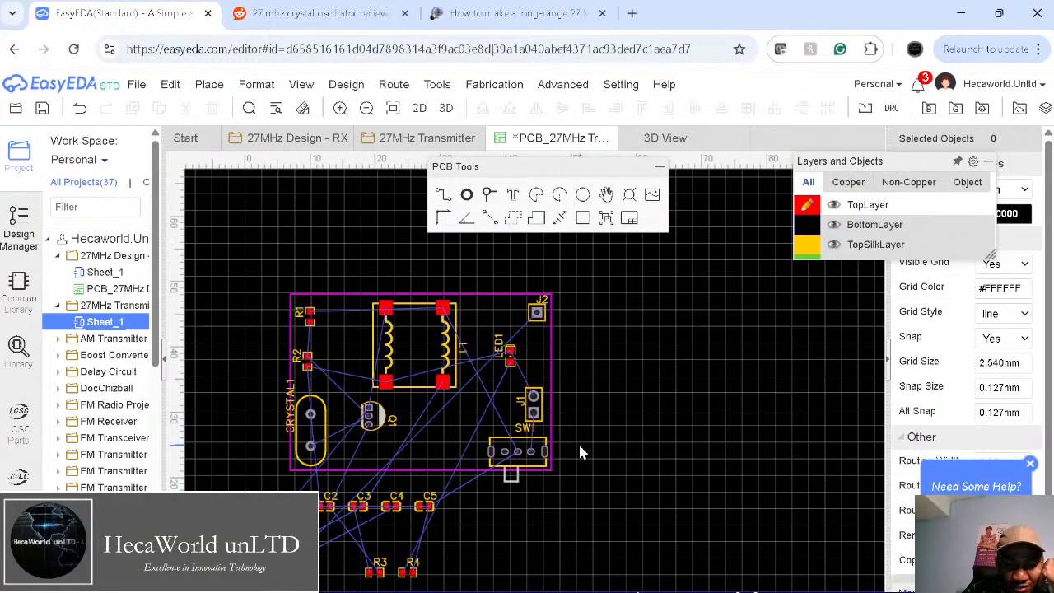
click(411, 575)
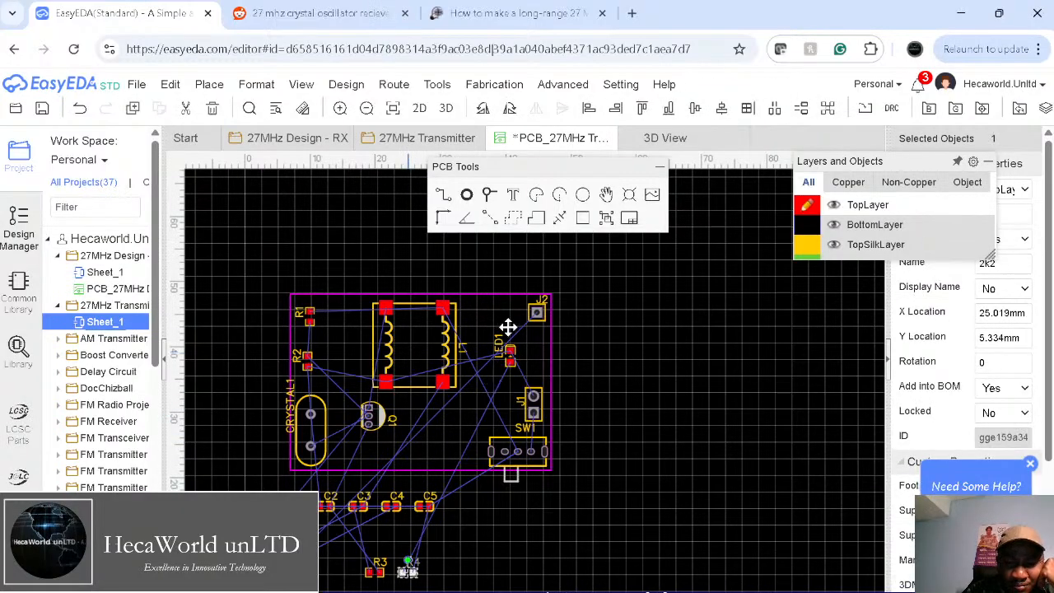
drag(508, 329, 508, 327)
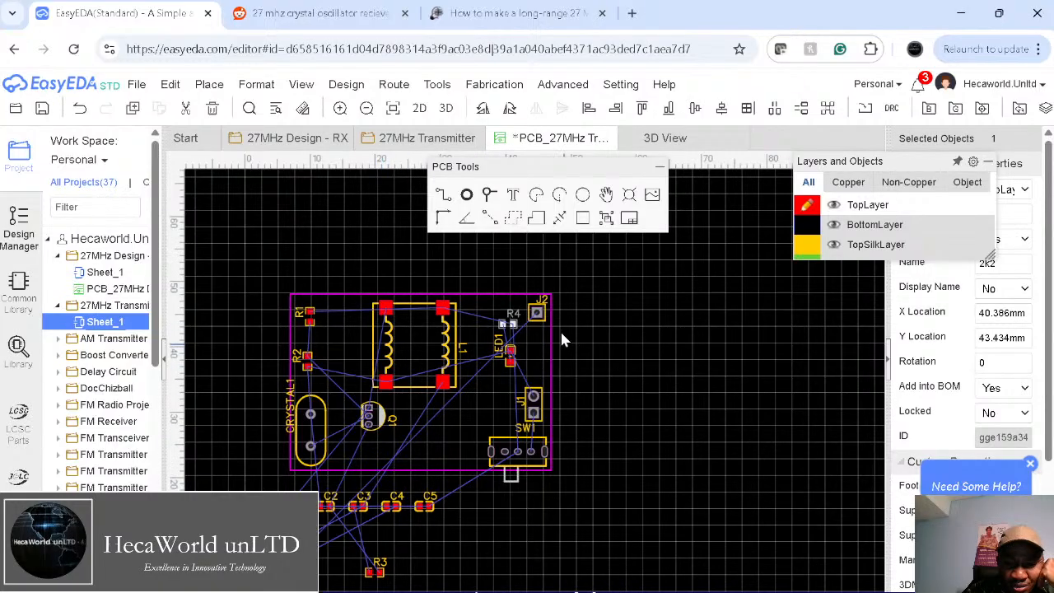
click(640, 375)
click(510, 328)
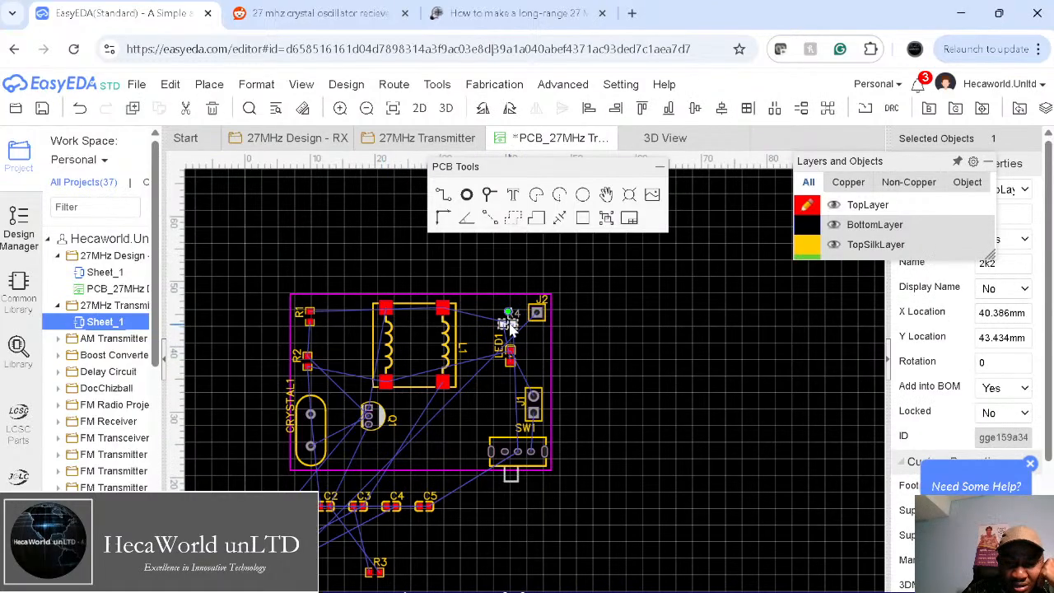
key(space)
key(space)
drag(506, 322, 494, 391)
click(510, 354)
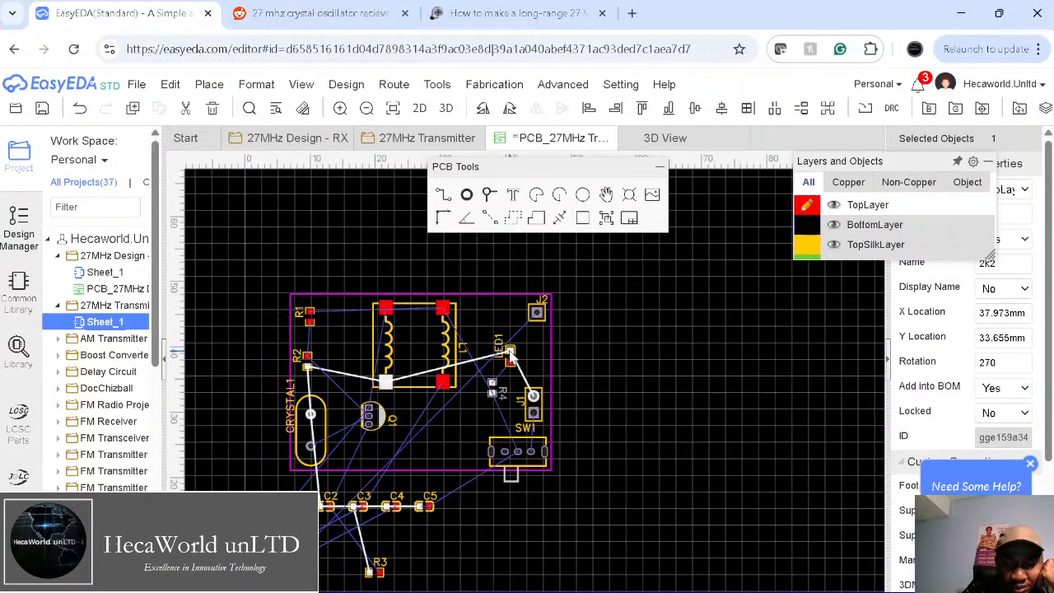
drag(492, 376, 510, 327)
click(642, 439)
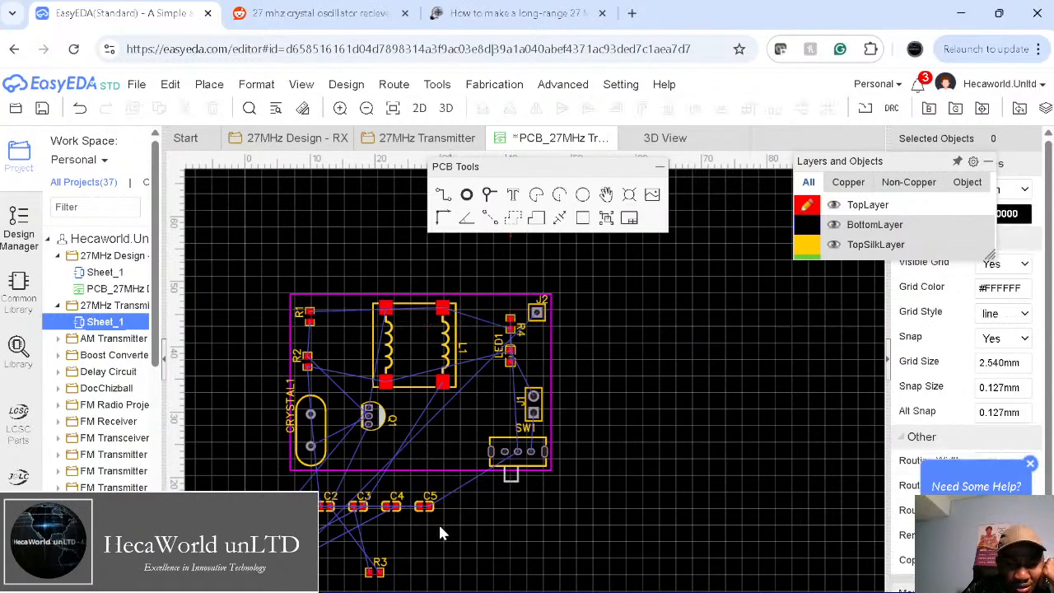
Step: Shift transformer L1 slightly left and bring coil L2 onto the board beside it
drag(402, 330, 381, 335)
click(496, 572)
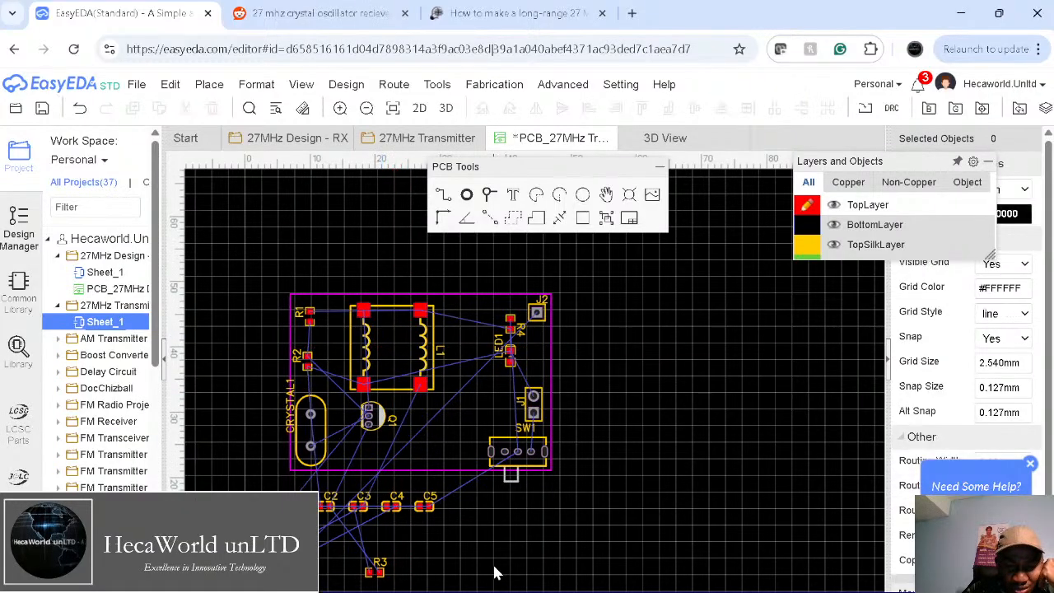
drag(242, 576, 368, 347)
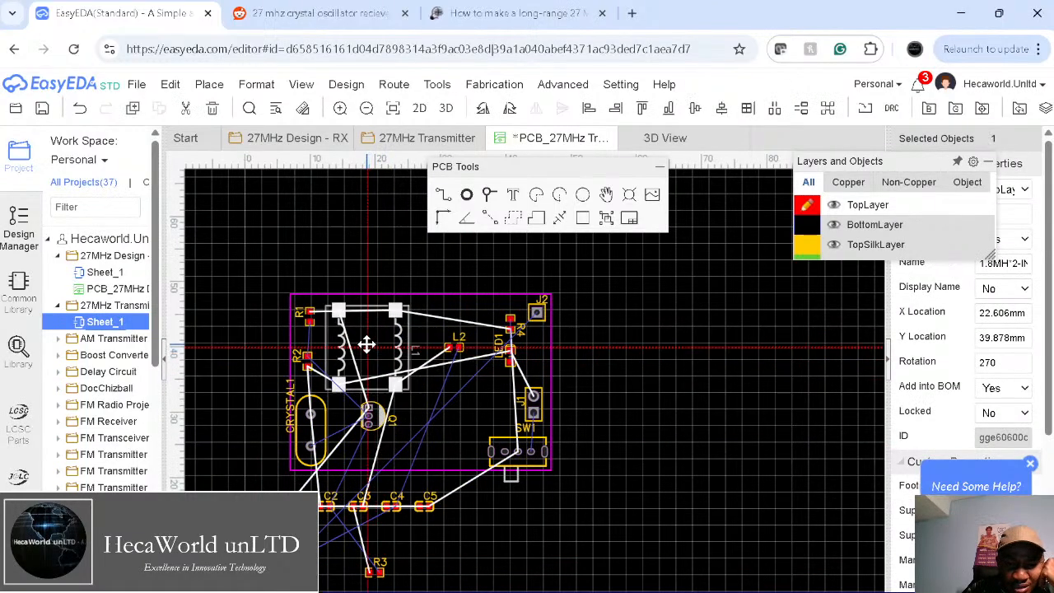
Step: Shift L2 slightly left and place coil L3 next to it along the top
click(655, 388)
click(489, 366)
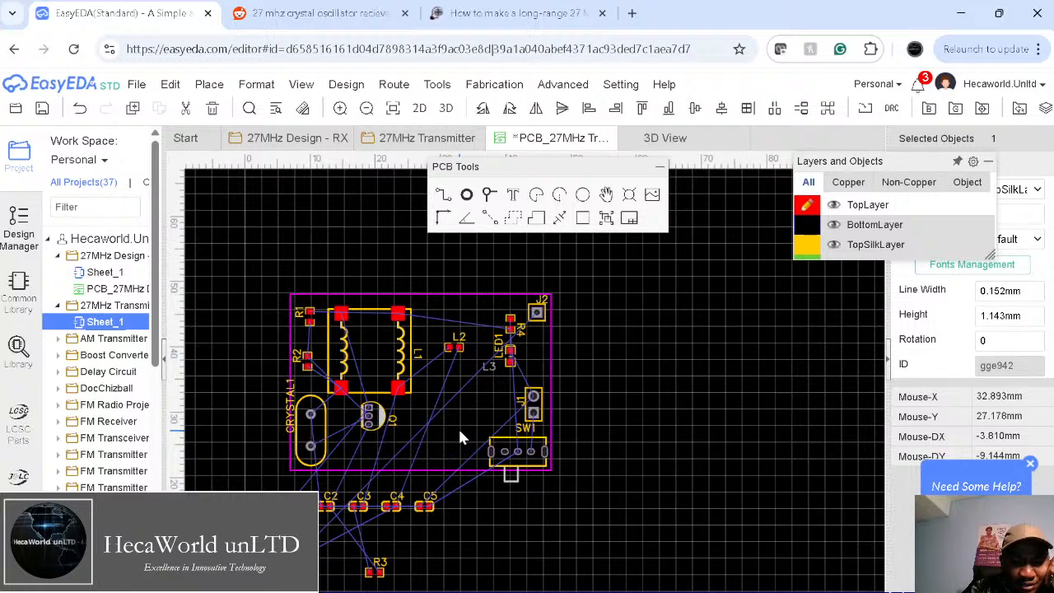
scroll(460, 438, down, 2)
scroll(510, 423, up, 6)
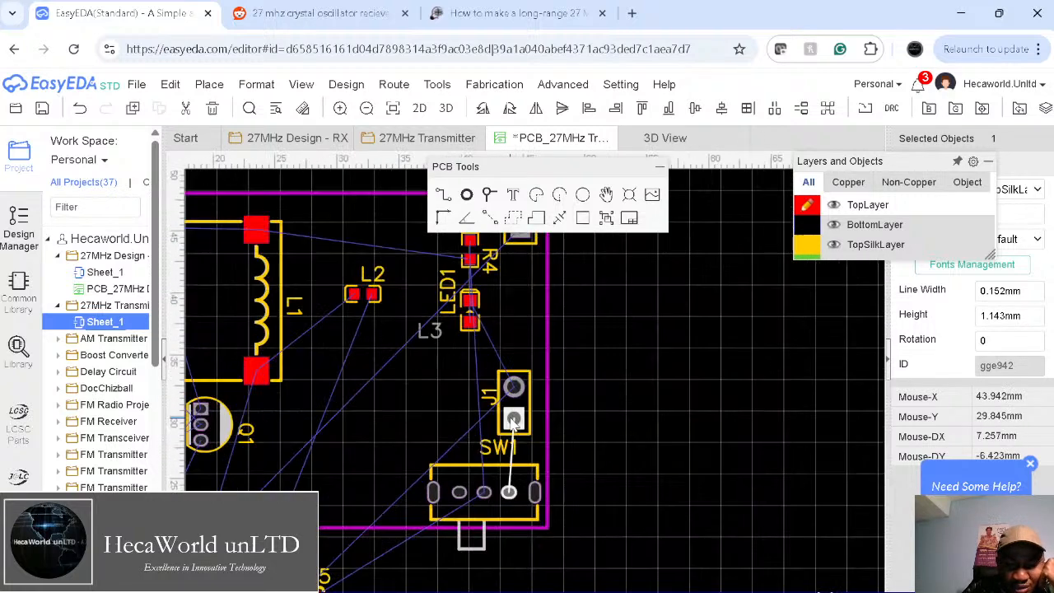
scroll(612, 410, down, 2)
scroll(613, 411, down, 2)
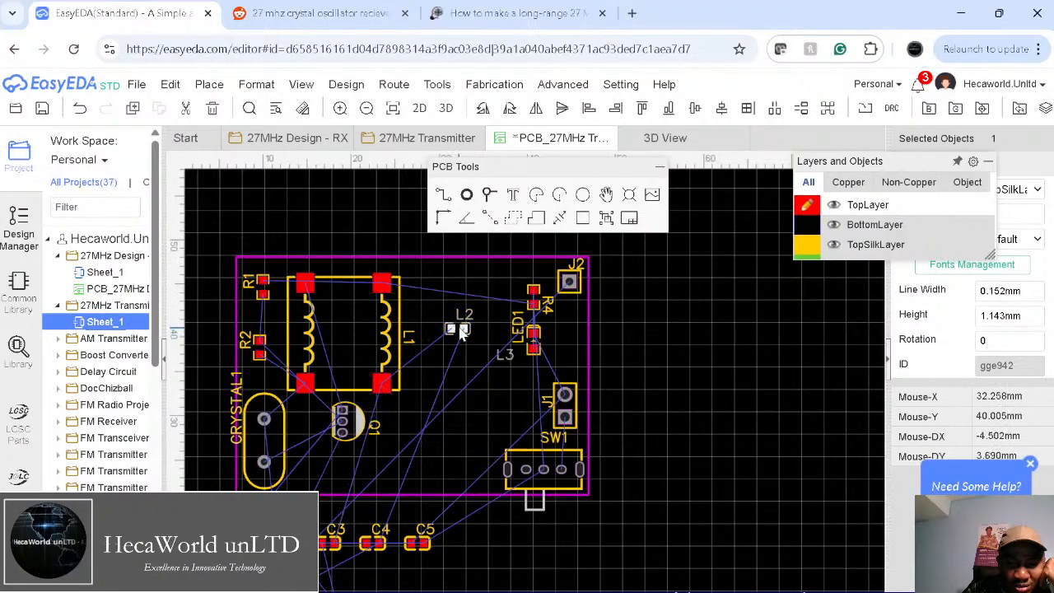
drag(461, 332, 444, 333)
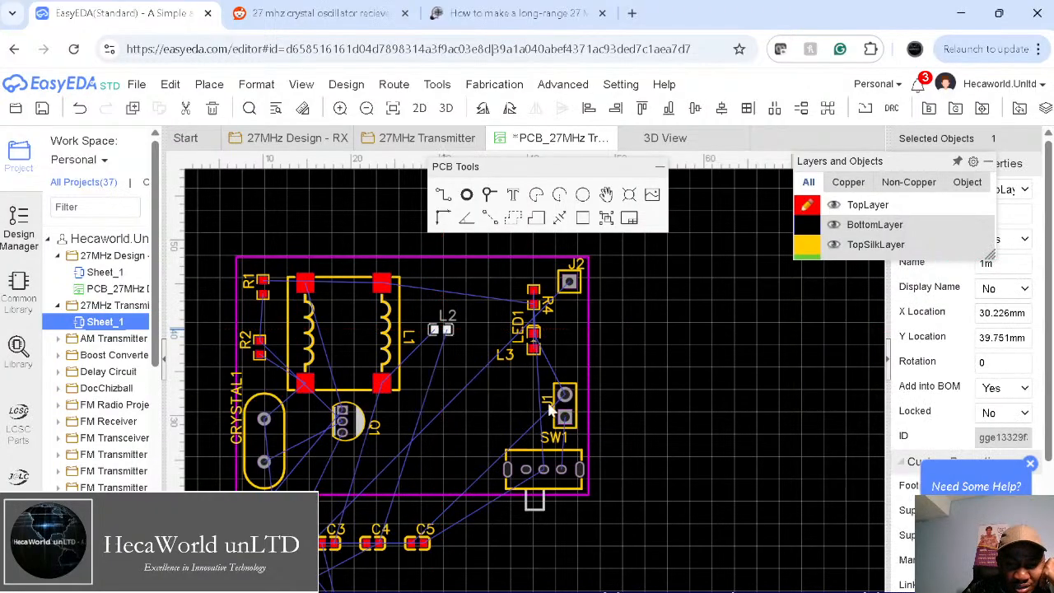
right_drag(700, 424, 721, 355)
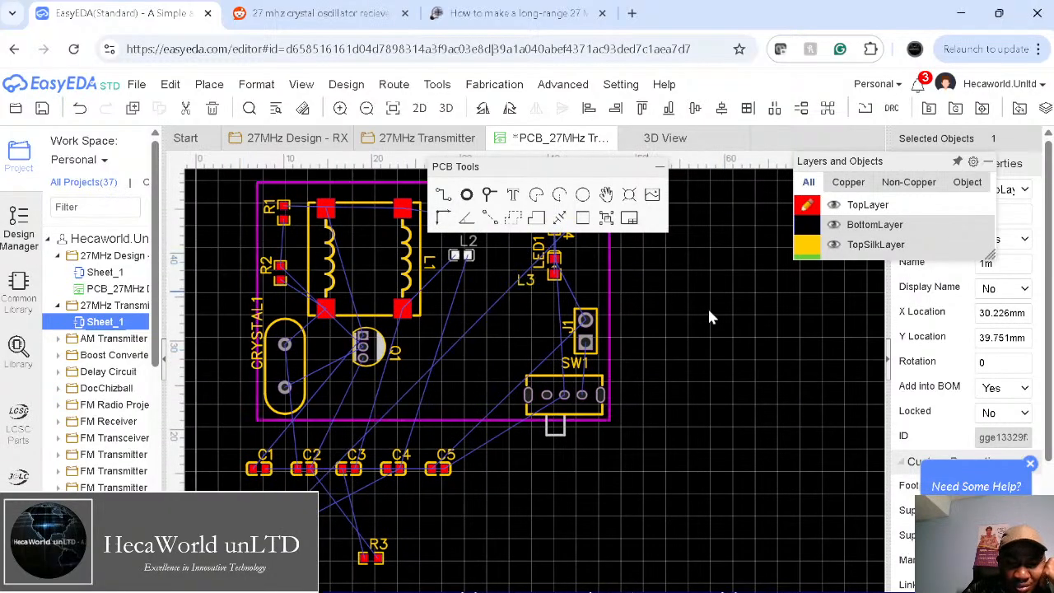
drag(525, 280, 505, 259)
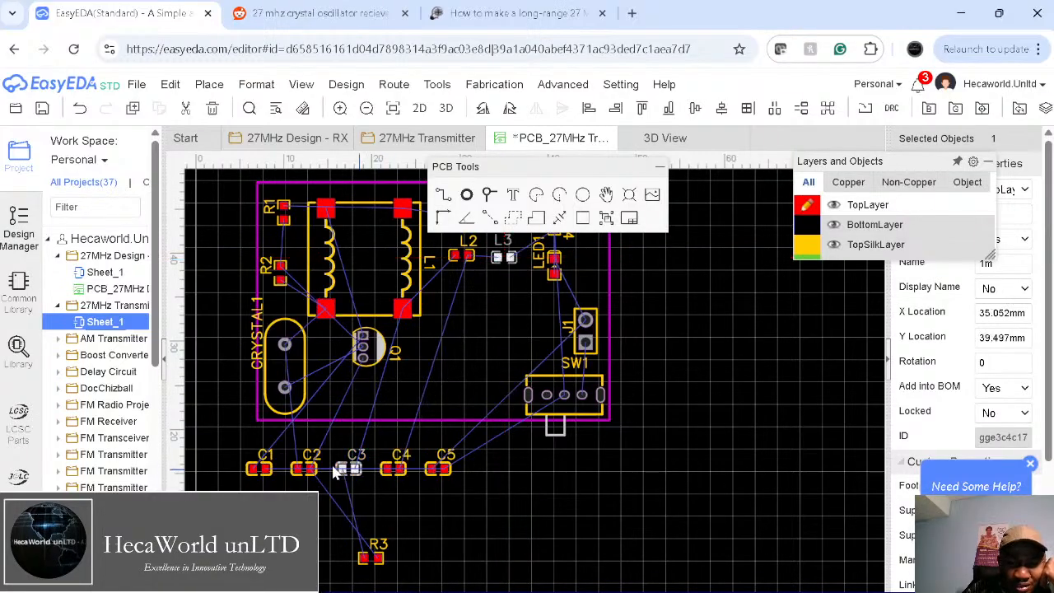
Step: Bring C2 upright below Q1 and C1 beside R2, each rotated 90°
drag(303, 469, 360, 403)
key(space)
drag(262, 469, 295, 251)
key(space)
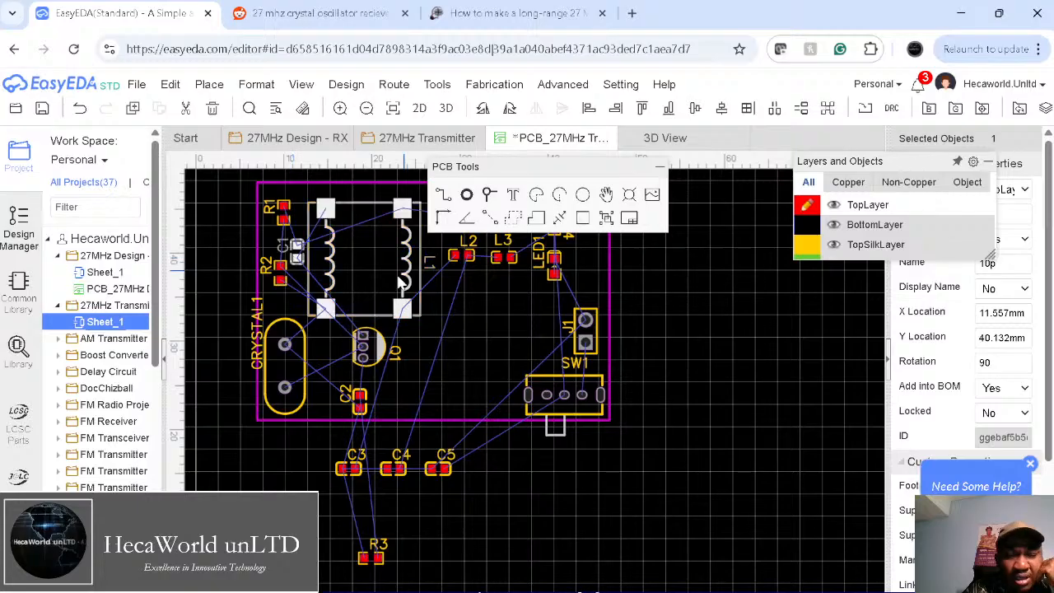
Step: Stand R3 upright beside C2 and rotate CRYSTAL1 by 180°
click(380, 257)
click(590, 552)
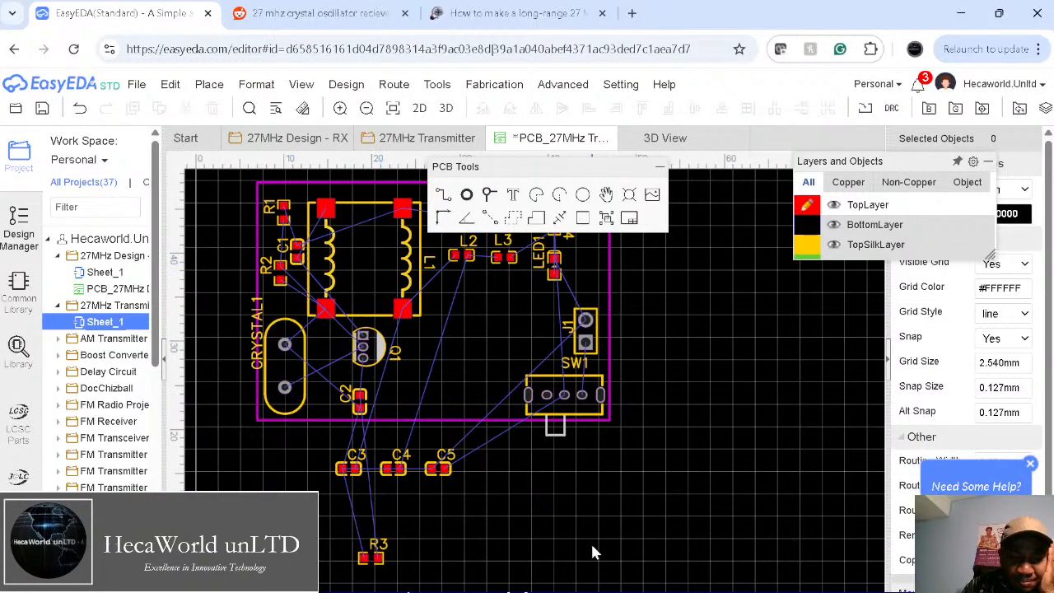
drag(379, 560, 388, 402)
key(space)
click(284, 371)
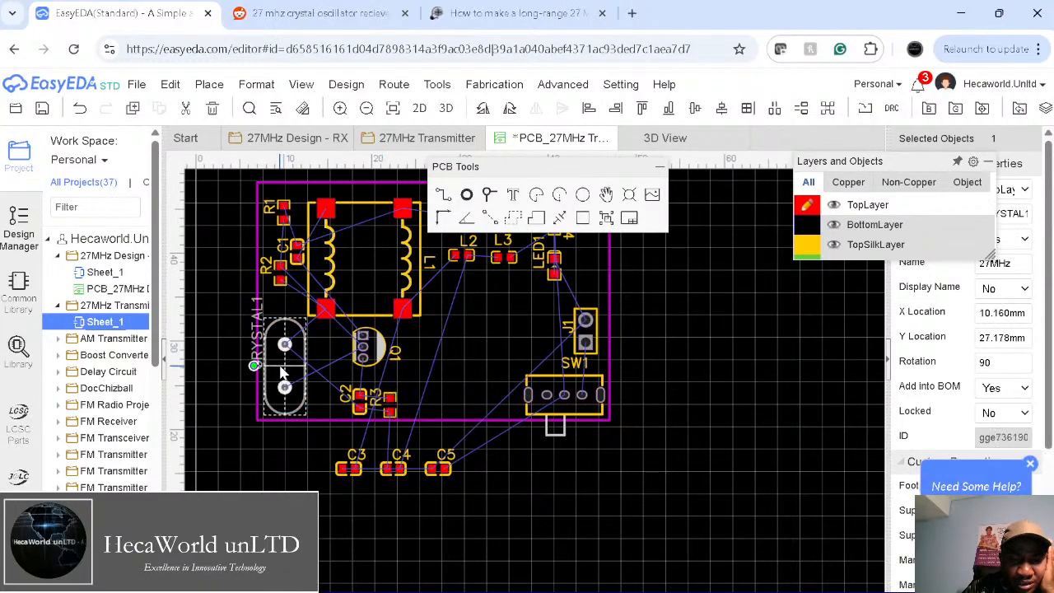
key(space)
key(space)
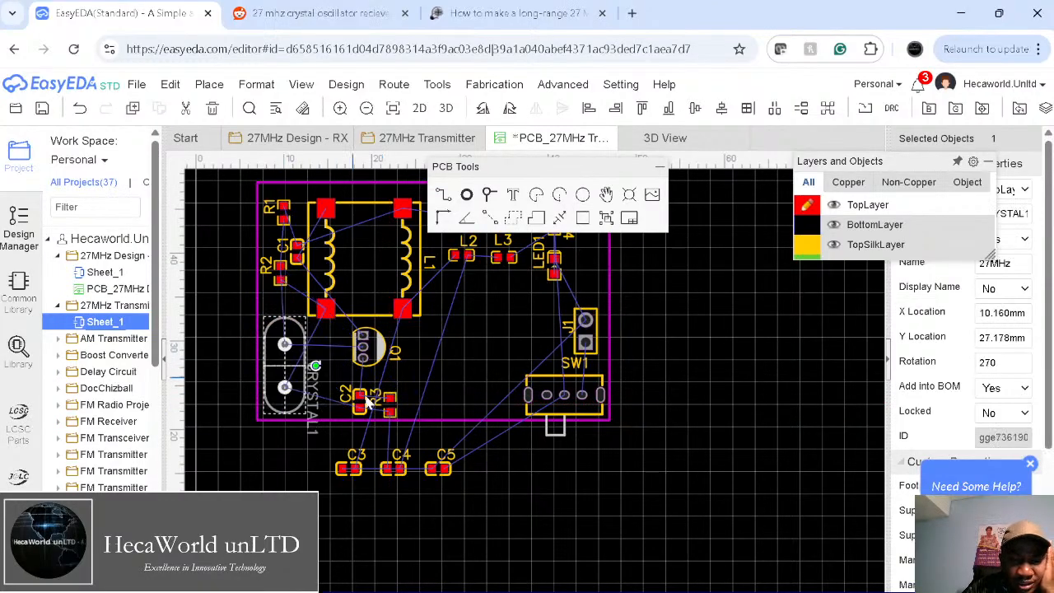
Step: Move C3 and C4 inside the board outline, each turned a quarter turn
drag(347, 479, 456, 337)
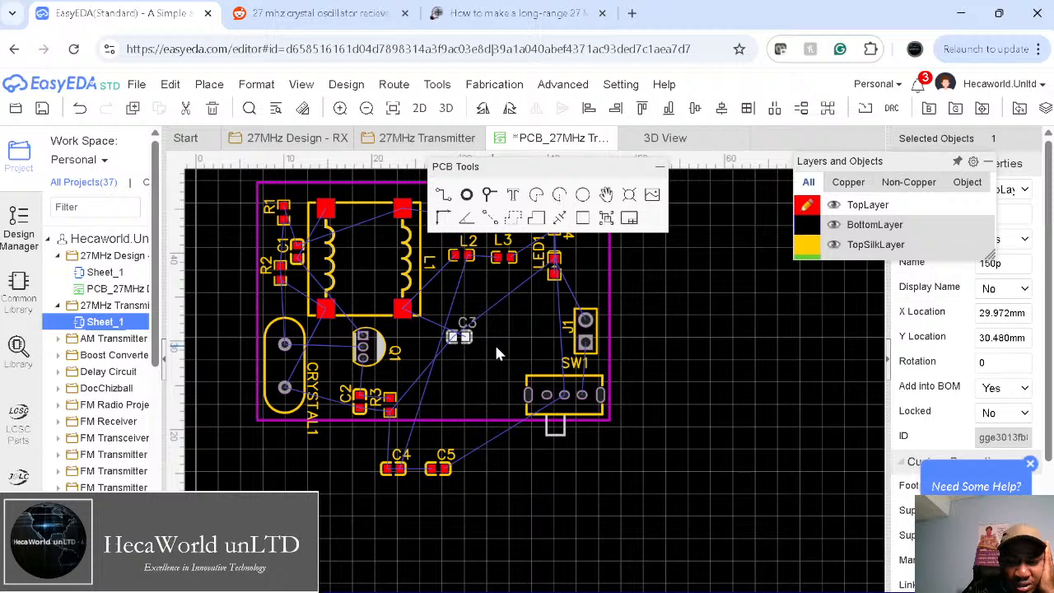
key(space)
drag(393, 468, 504, 346)
key(space)
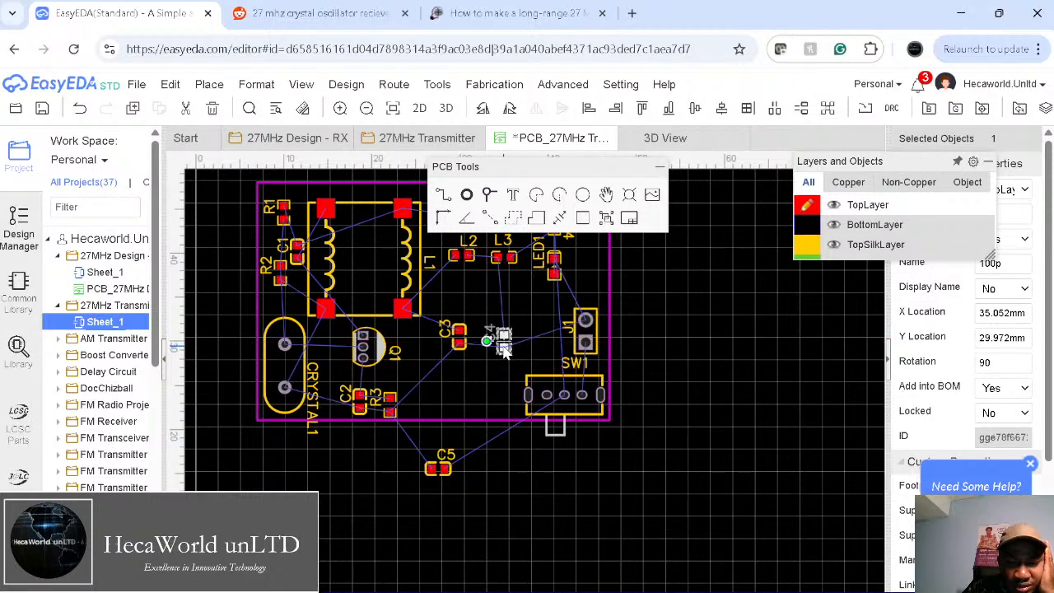
Step: Bring C5 onto the board below C3 and C4, tightening their spacing
right_drag(498, 347, 444, 377)
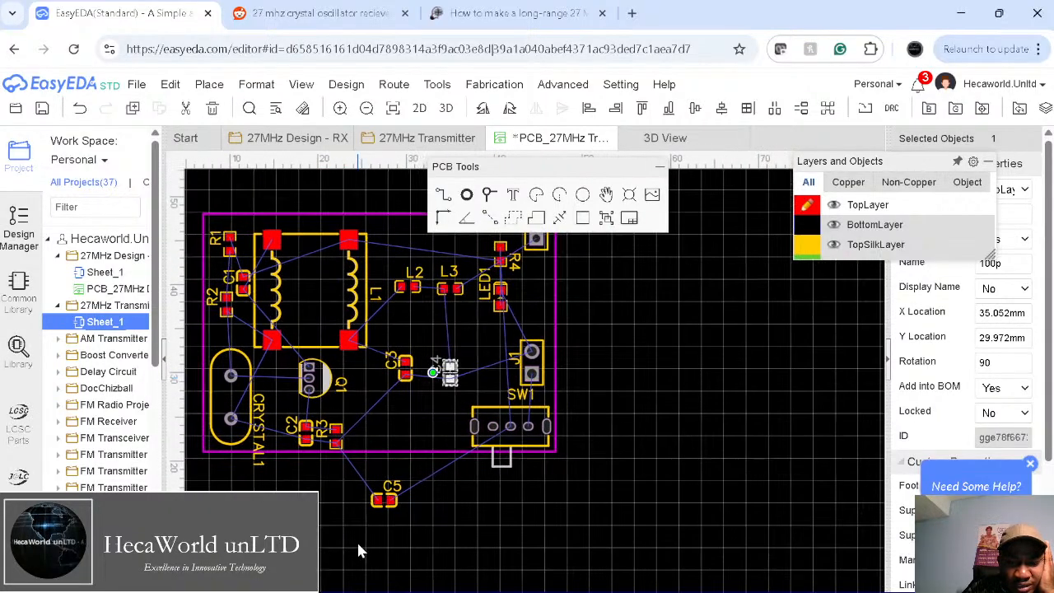
drag(385, 509, 418, 423)
right_drag(420, 424, 367, 469)
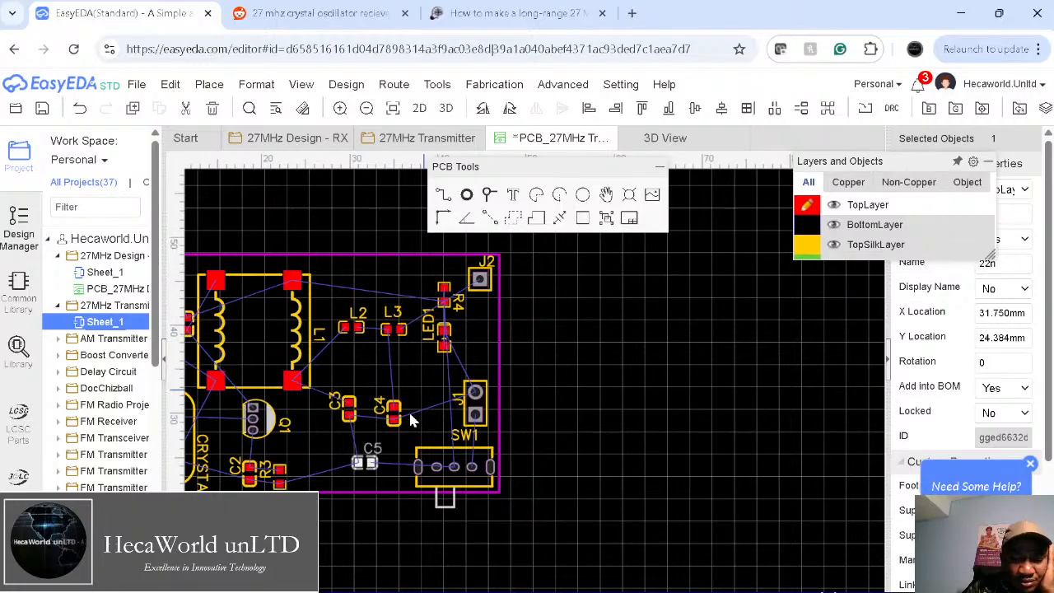
mouse_move(364, 462)
mouse_down()
mouse_move(362, 471)
mouse_move(402, 452)
mouse_move(433, 400)
mouse_move(353, 473)
mouse_move(364, 473)
mouse_up()
right_drag(591, 422, 644, 421)
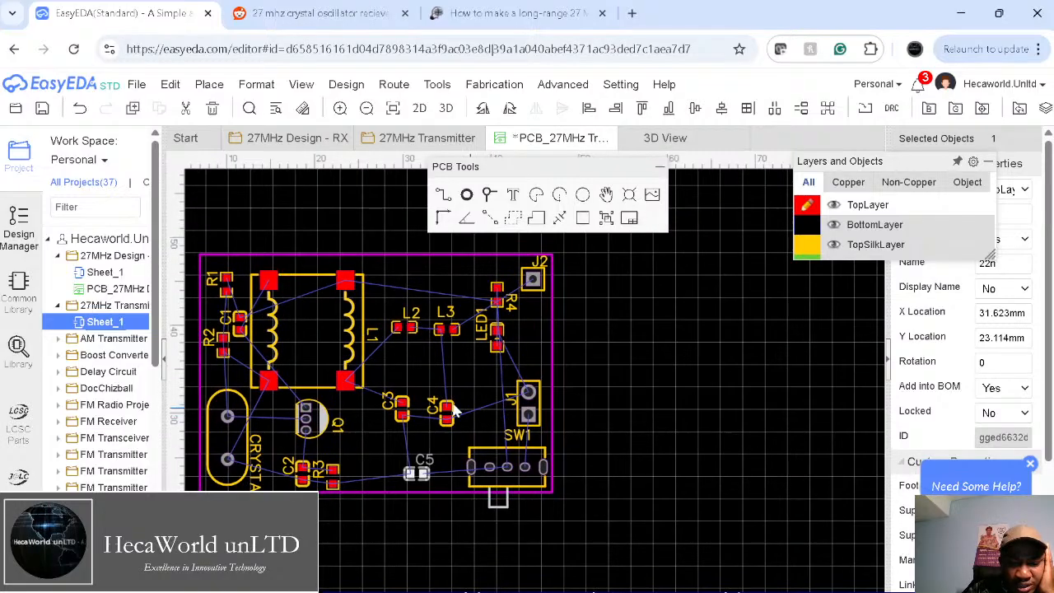
drag(401, 408, 401, 386)
mouse_move(452, 407)
mouse_down()
mouse_move(440, 377)
mouse_move(445, 387)
mouse_up()
drag(425, 469, 412, 446)
click(669, 425)
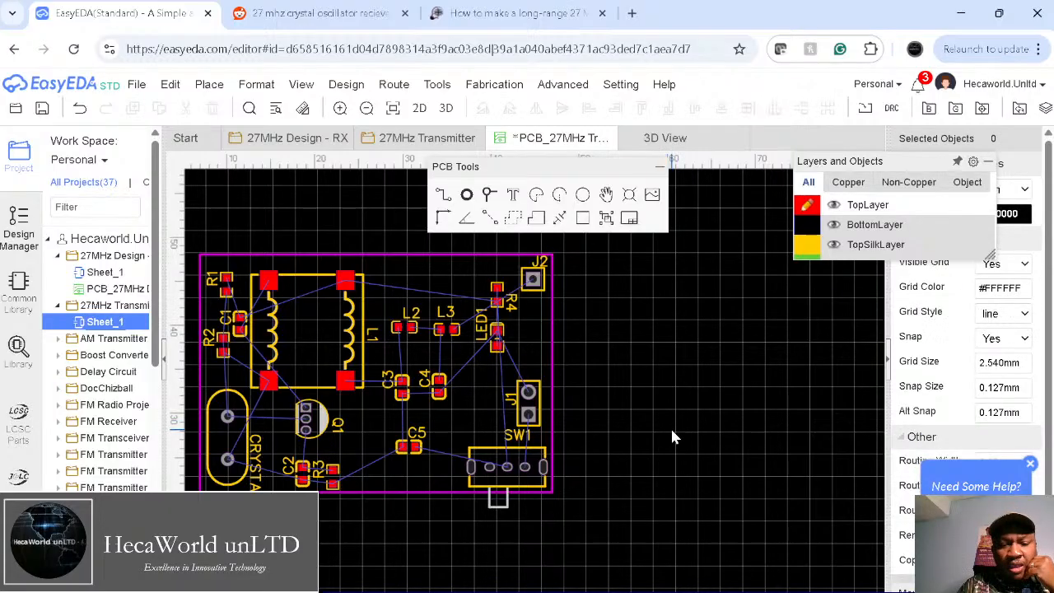
Step: Shift the CRYSTAL1 silkscreen label slightly upward
right_drag(674, 428, 737, 429)
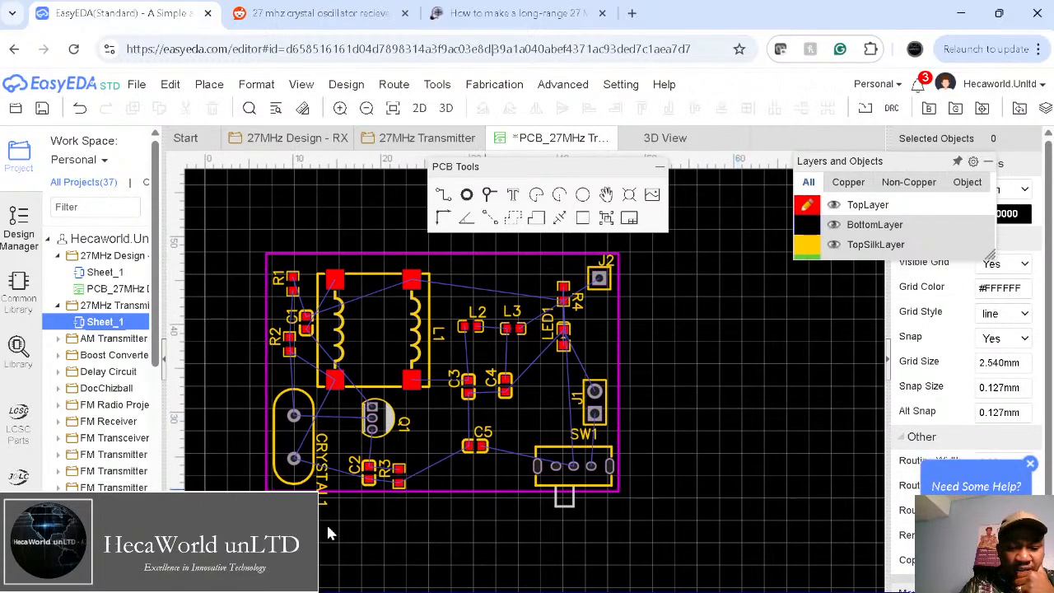
click(324, 438)
drag(327, 438, 329, 418)
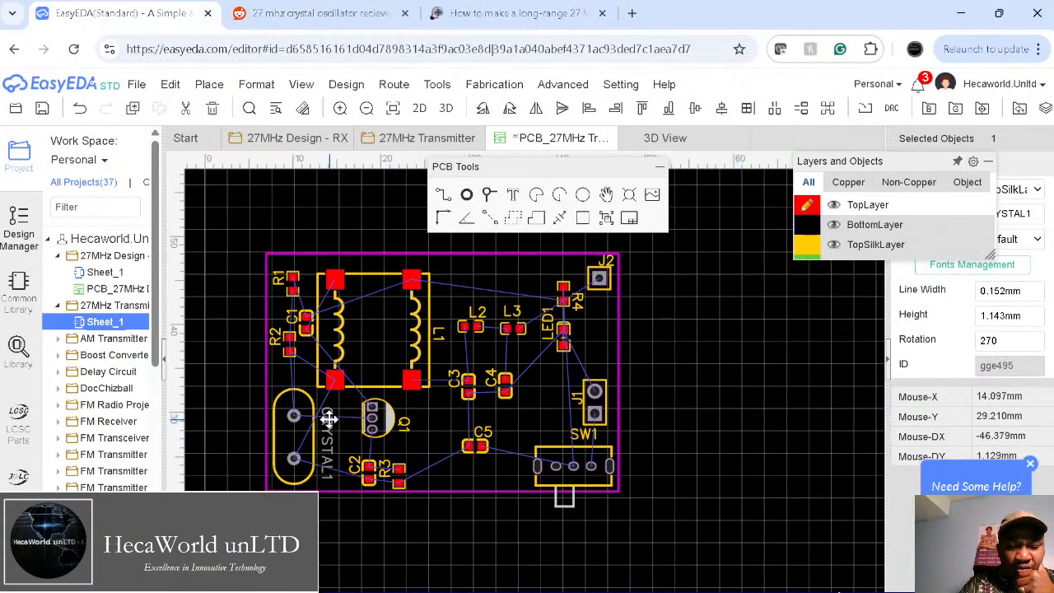
click(682, 455)
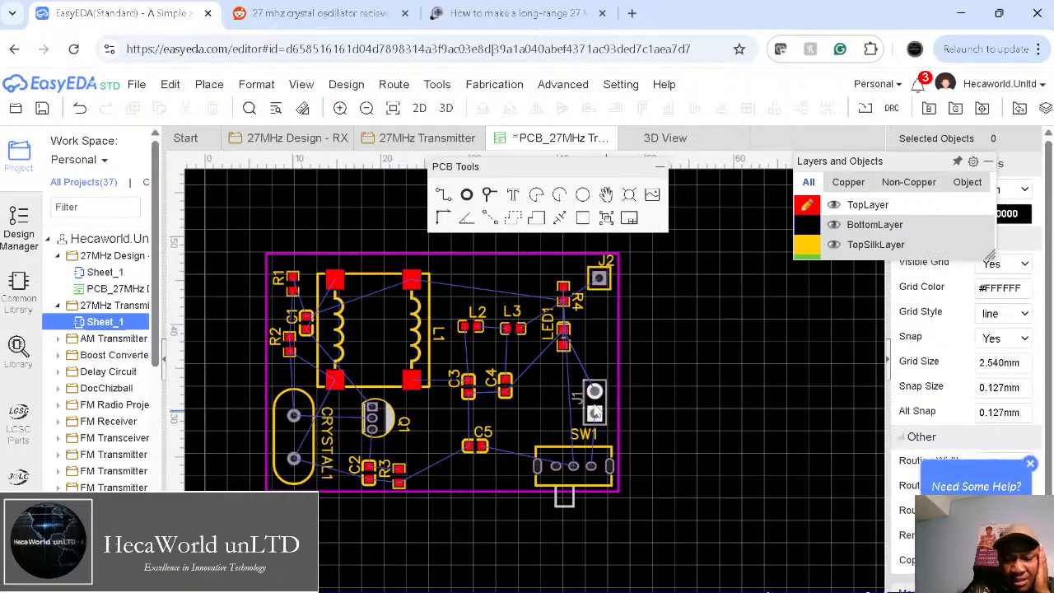
click(578, 401)
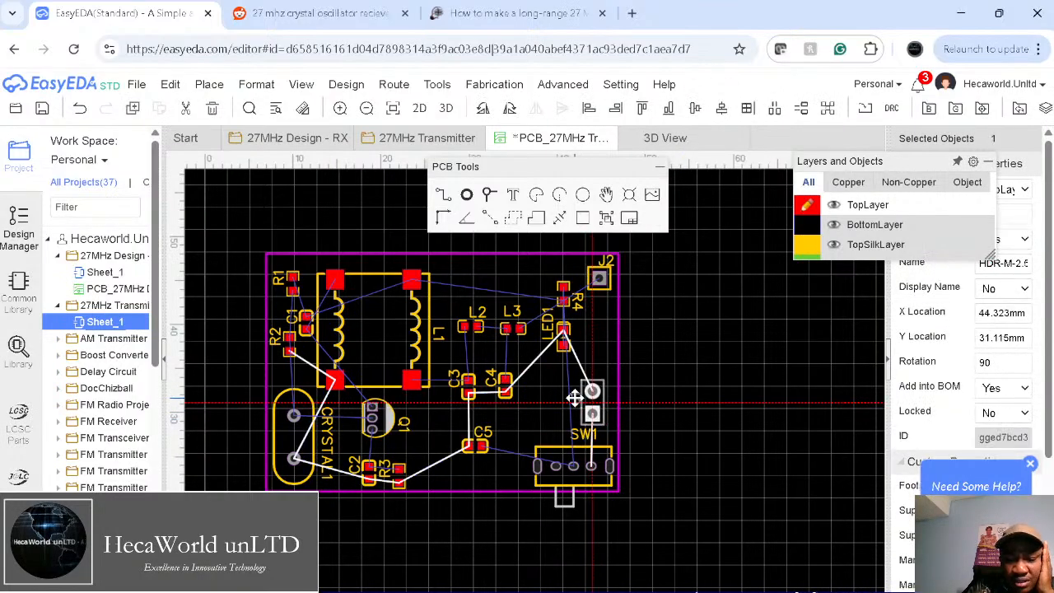
click(761, 409)
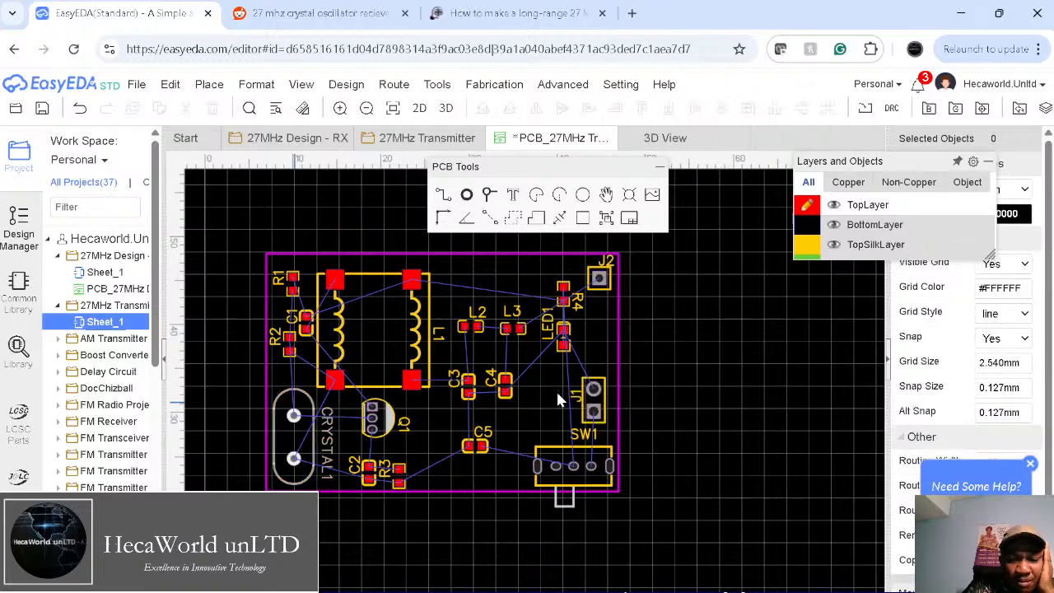
Step: Adjust C1 beside R2, and lay L1 horizontally along the top board edge
drag(377, 319, 390, 313)
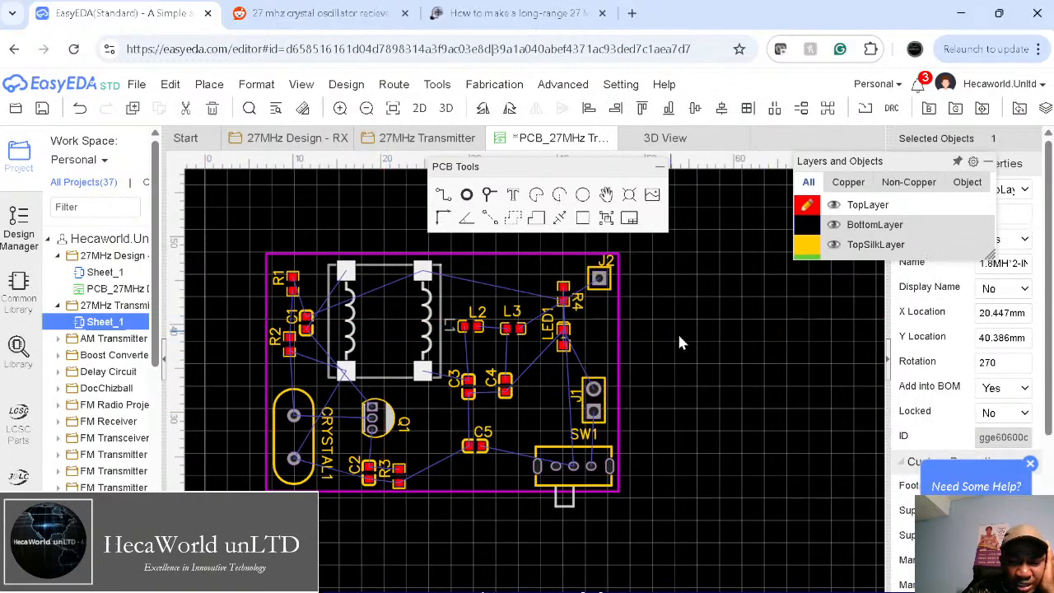
click(715, 377)
mouse_move(306, 321)
mouse_down()
mouse_move(305, 294)
mouse_move(307, 323)
mouse_up()
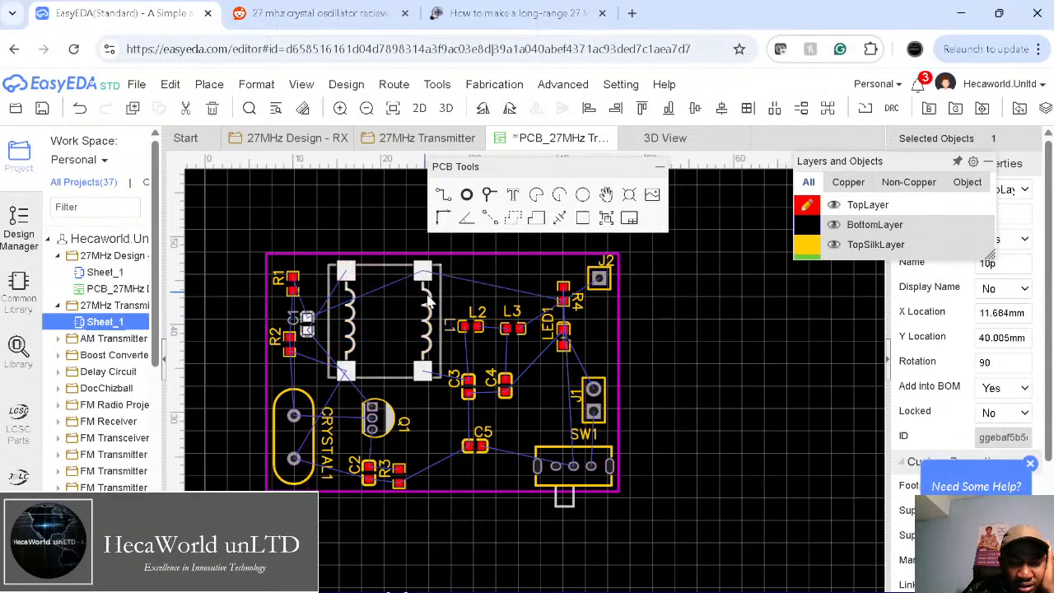
click(401, 330)
key(space)
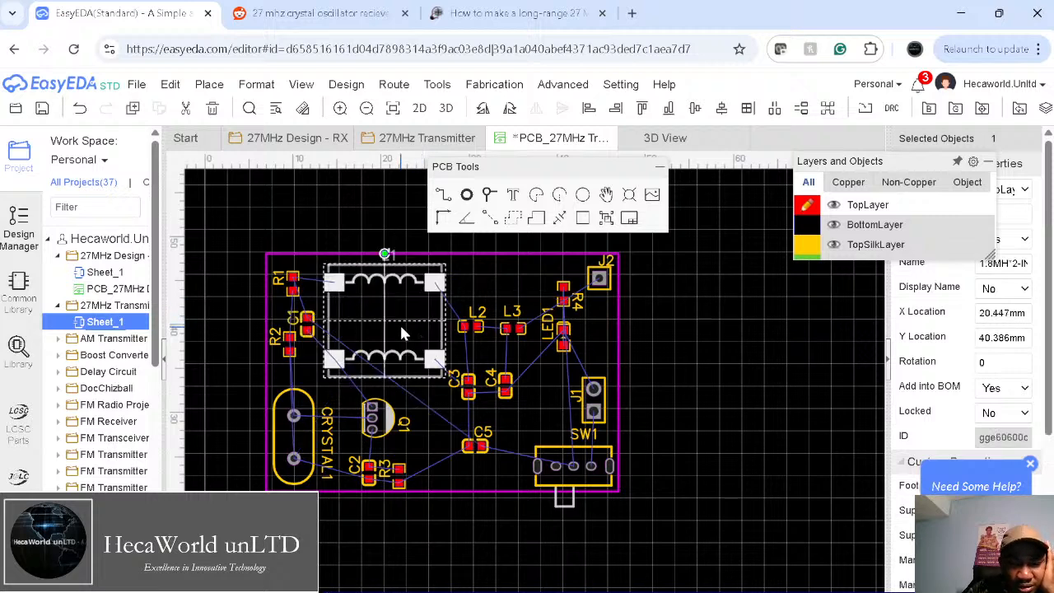
mouse_move(400, 324)
mouse_down()
mouse_move(395, 316)
mouse_move(434, 305)
mouse_move(404, 308)
mouse_move(426, 314)
mouse_move(409, 320)
mouse_move(421, 315)
mouse_move(416, 327)
mouse_move(408, 315)
mouse_up()
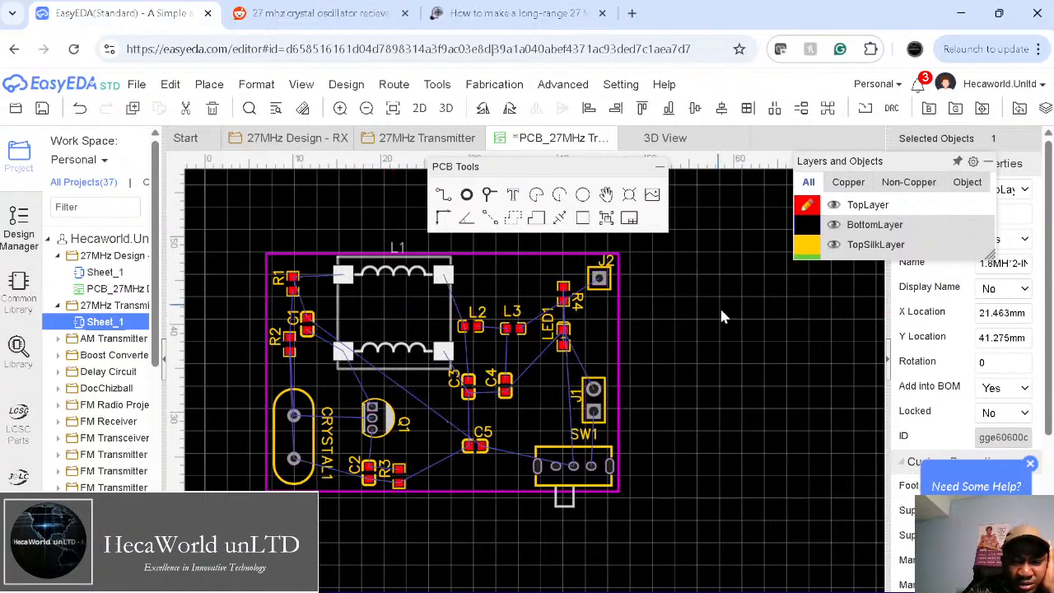
click(690, 370)
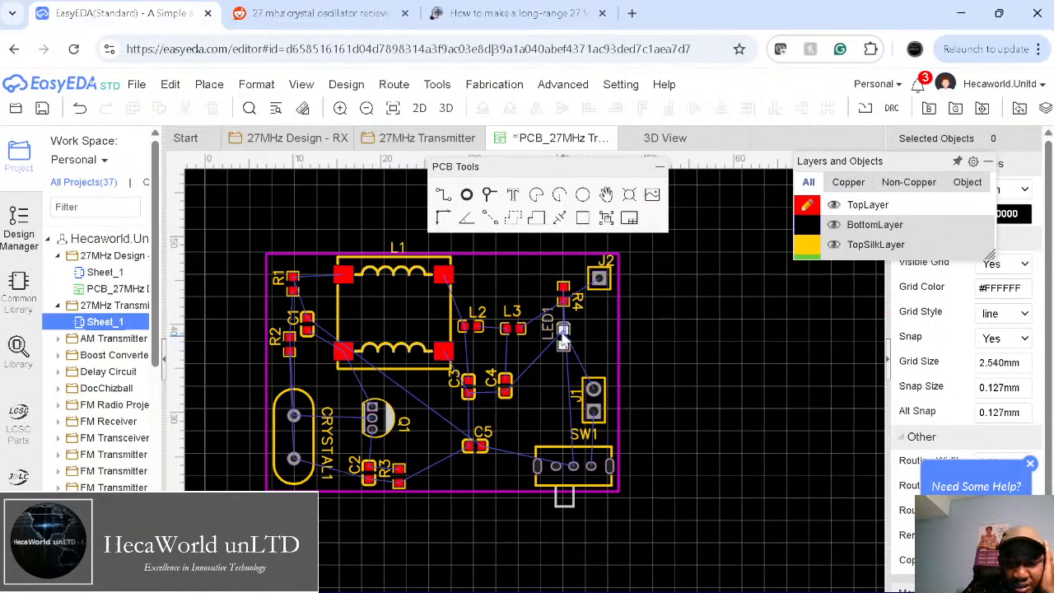
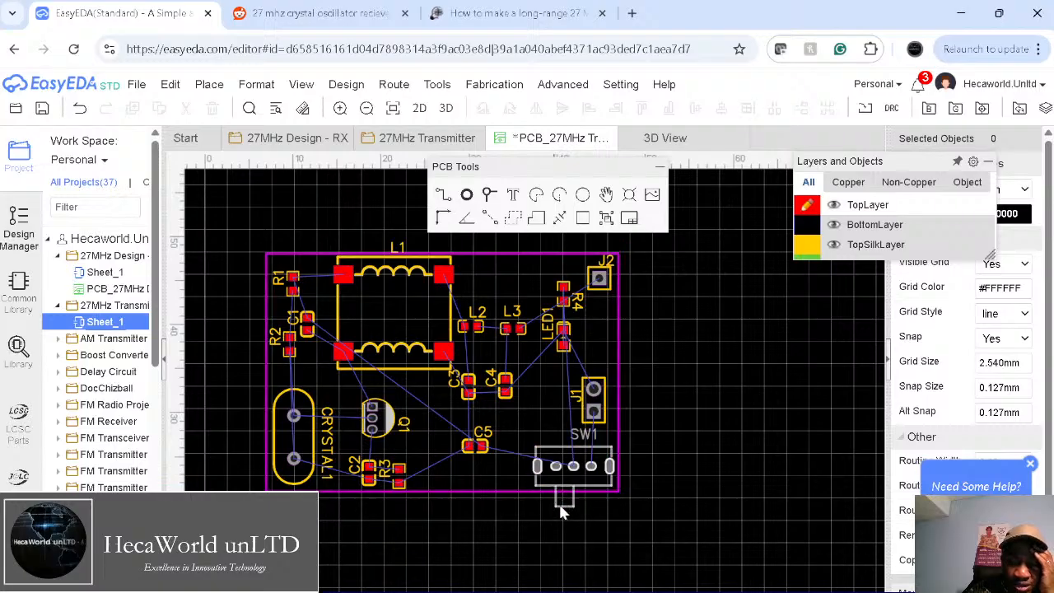
Step: Move R3 closer beside C2 and nudge C2 slightly lower
click(400, 475)
drag(401, 465, 383, 475)
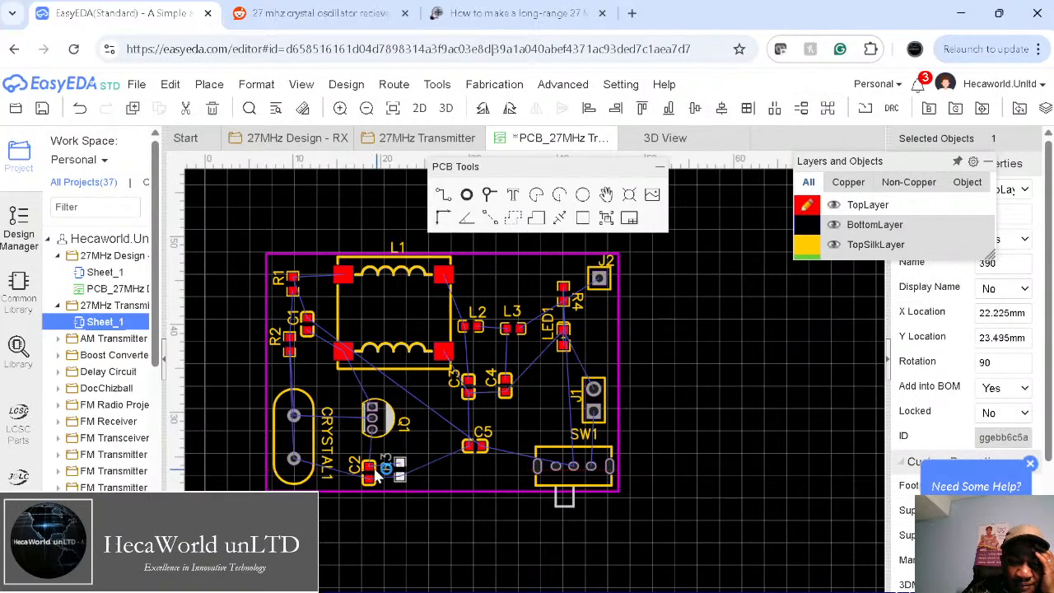
click(370, 472)
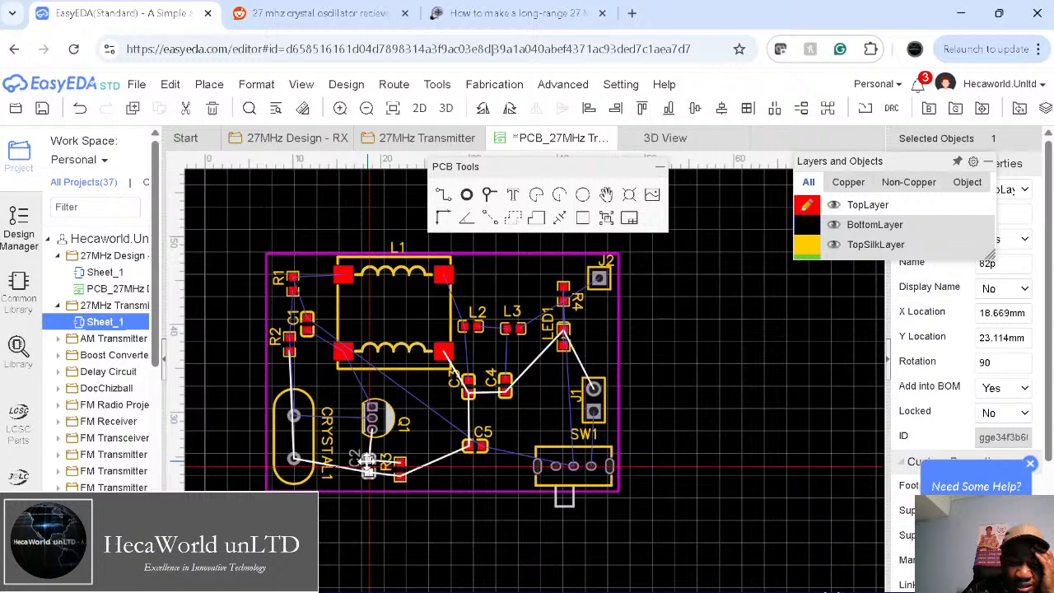
drag(367, 465, 368, 470)
click(504, 547)
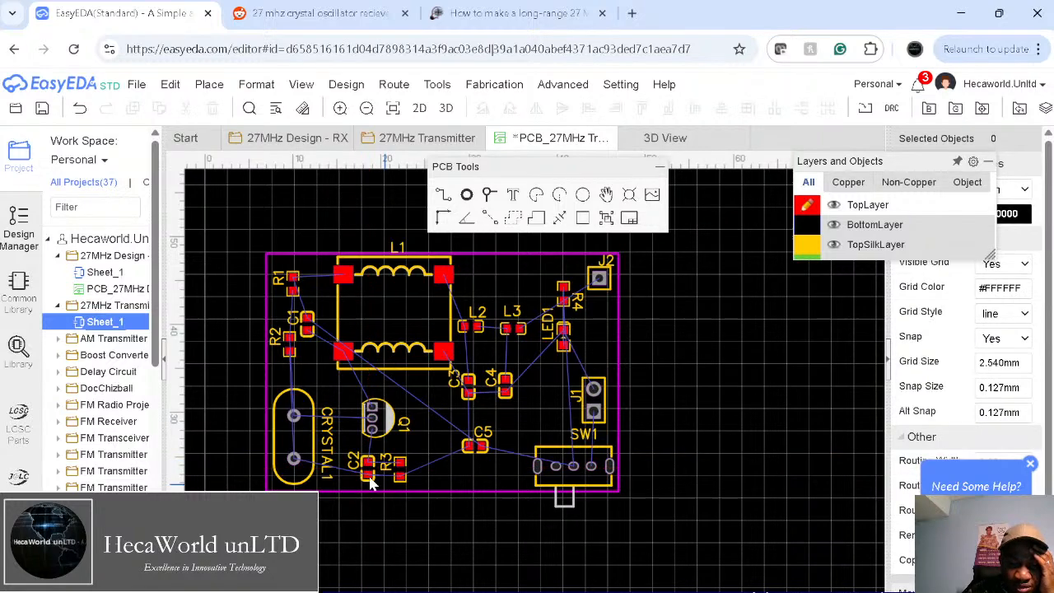
scroll(370, 484, down, 1)
scroll(370, 484, up, 5)
scroll(371, 483, up, 5)
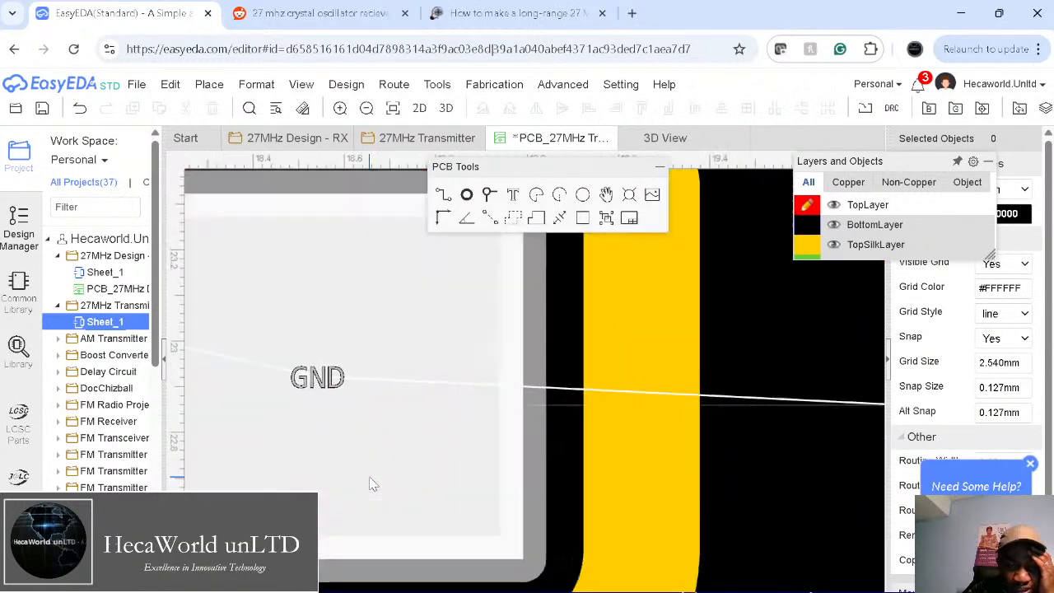
scroll(370, 483, down, 5)
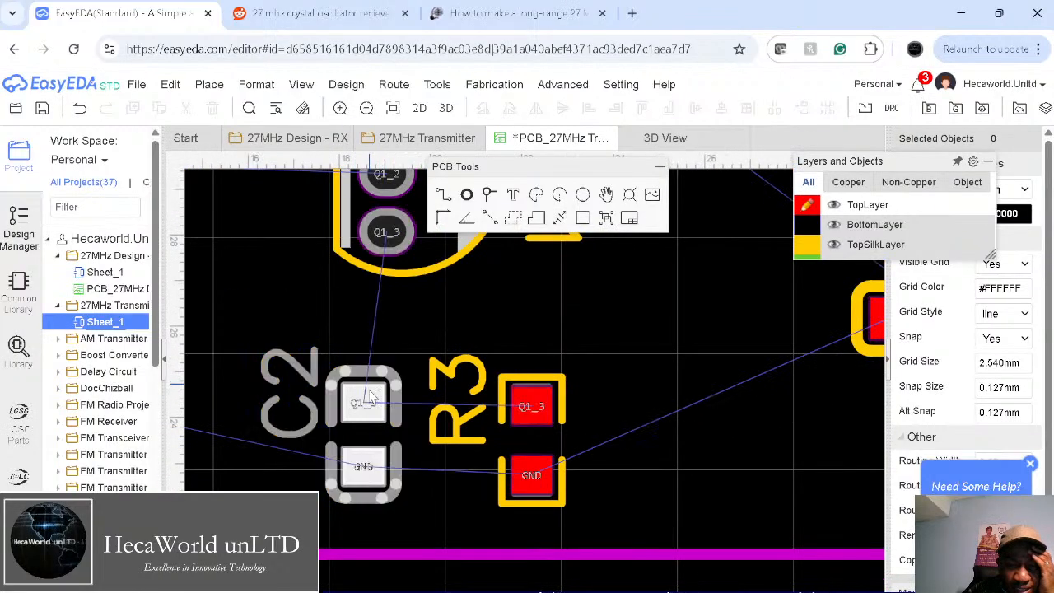
Step: Shift C2 slightly up and right, then line R3 up with it
drag(371, 397, 374, 380)
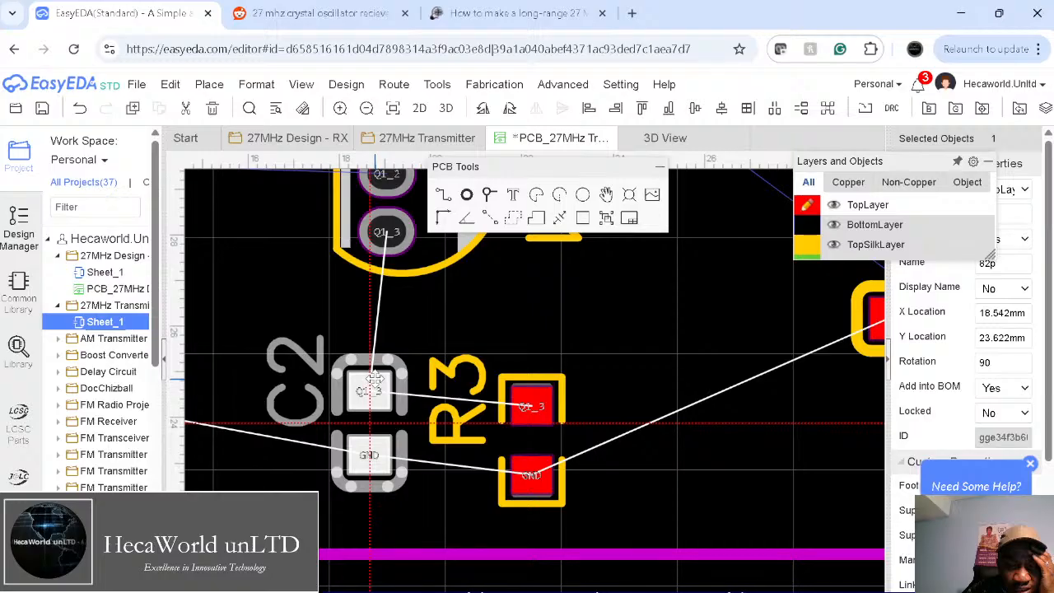
click(533, 377)
drag(533, 377, 536, 377)
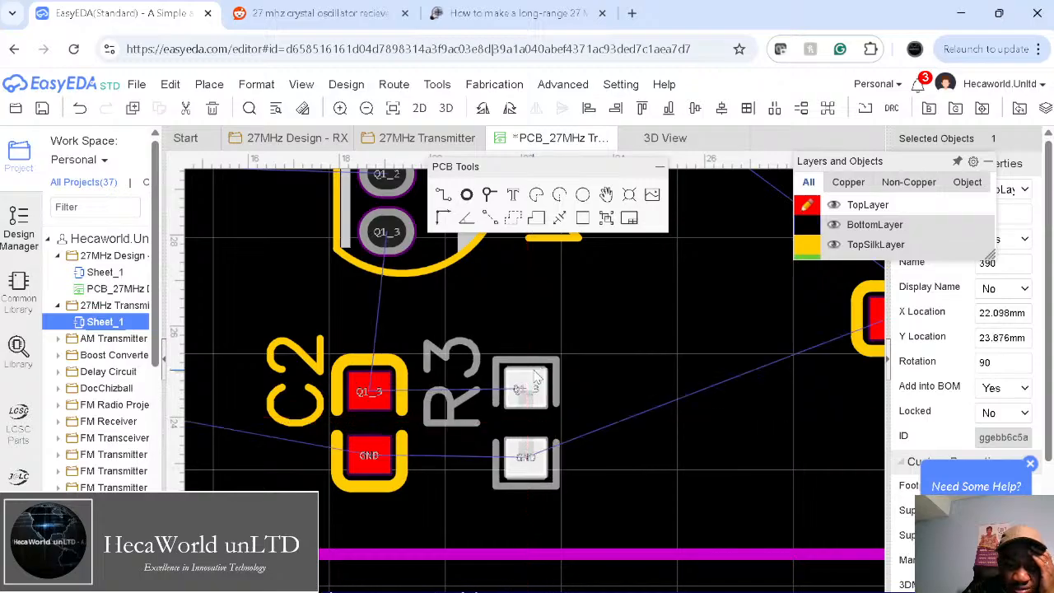
click(695, 415)
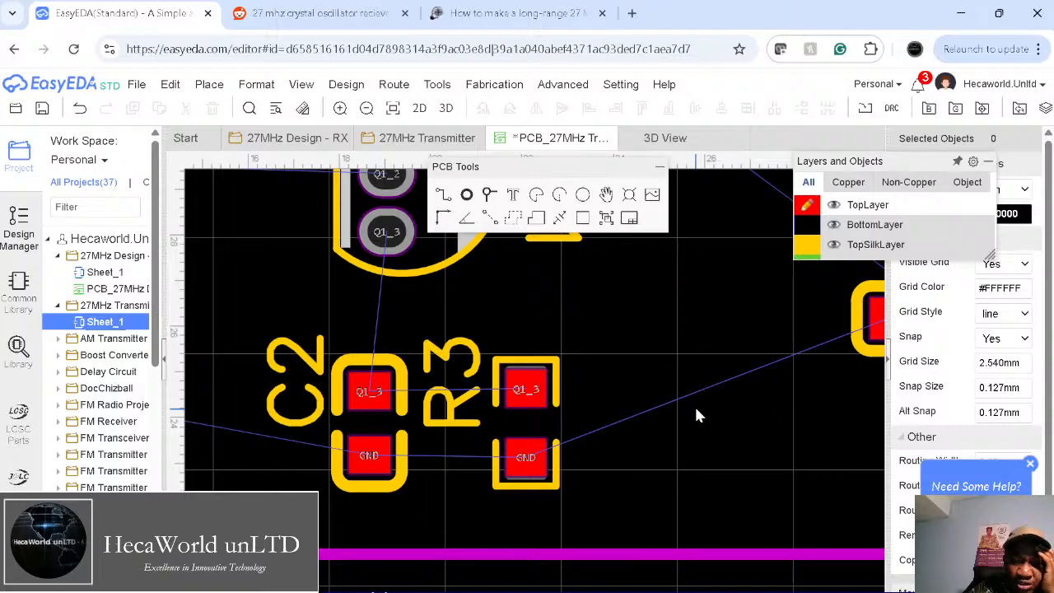
Step: Move C5 down and left, nudge J1 upward, close the 3D View and save the PCB
right_drag(584, 420, 489, 406)
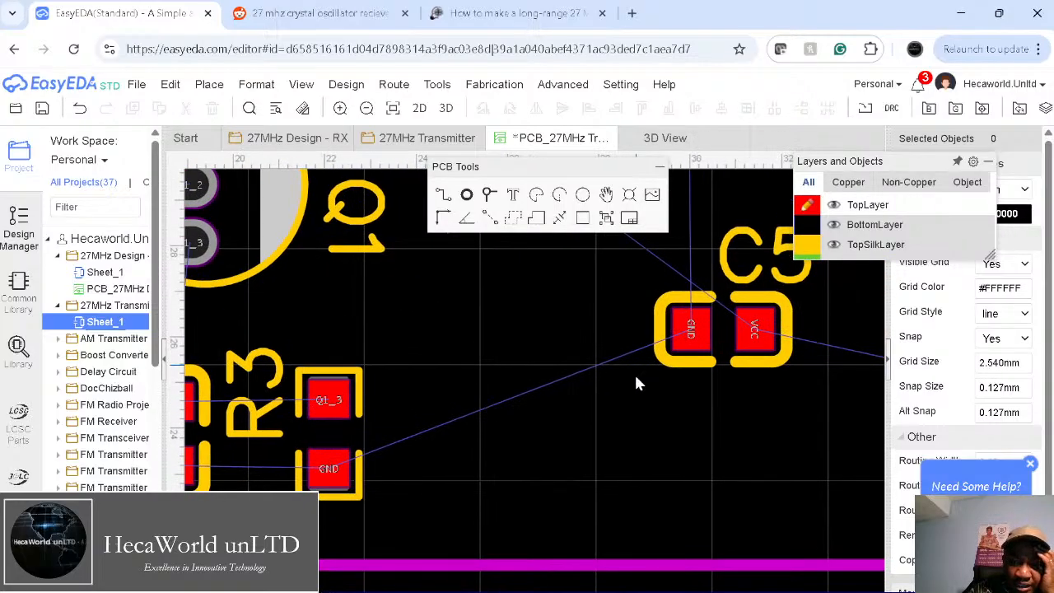
drag(675, 331, 625, 469)
scroll(520, 440, down, 3)
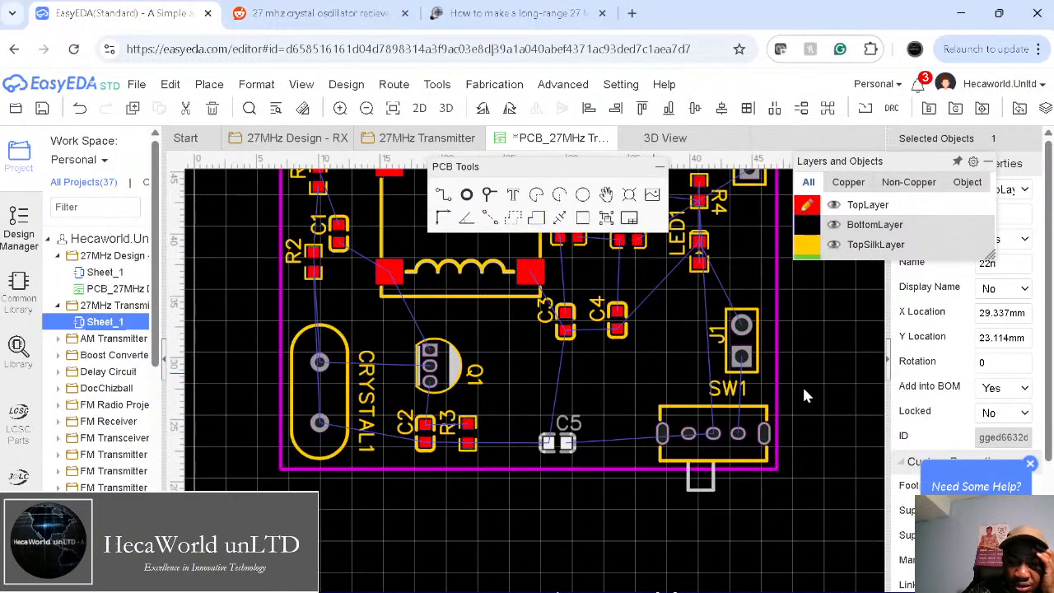
drag(741, 341, 744, 326)
click(833, 365)
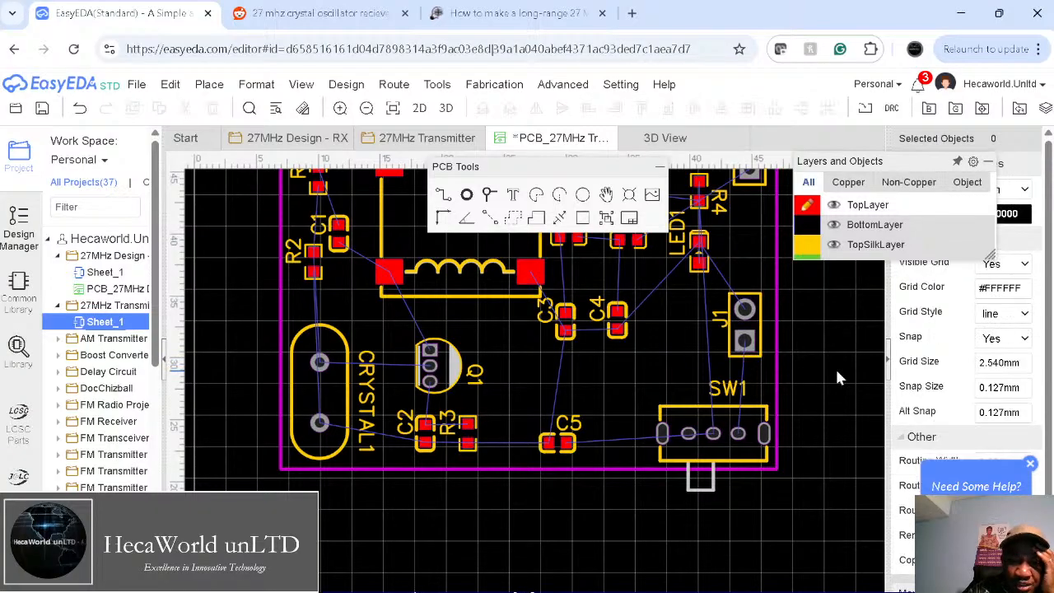
click(739, 140)
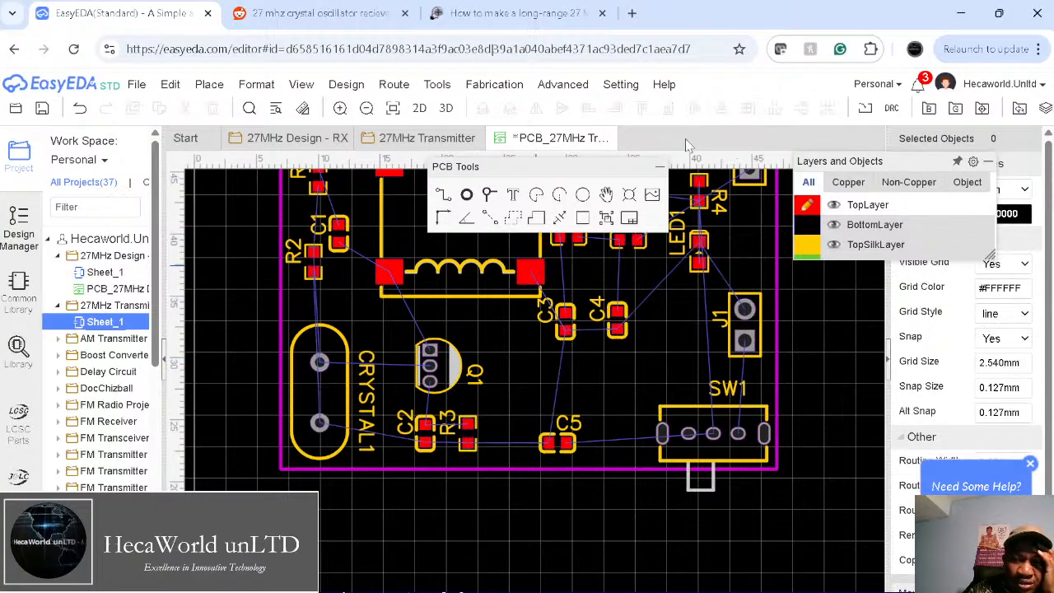
click(42, 108)
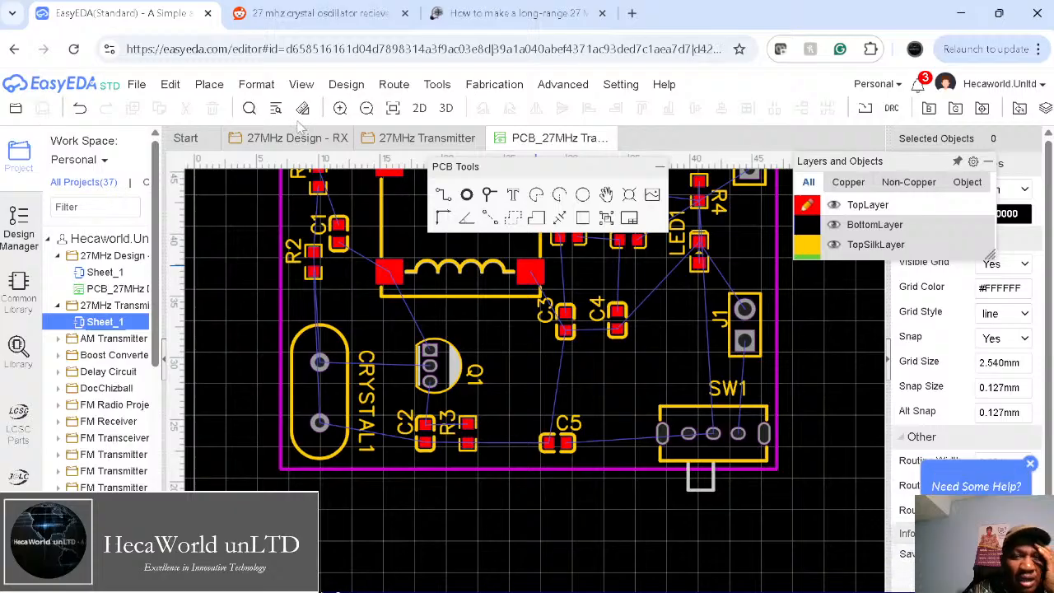
Step: Orbit the board in the 3D view, set Board Color to Green, and return to PCB_27MHz
click(445, 108)
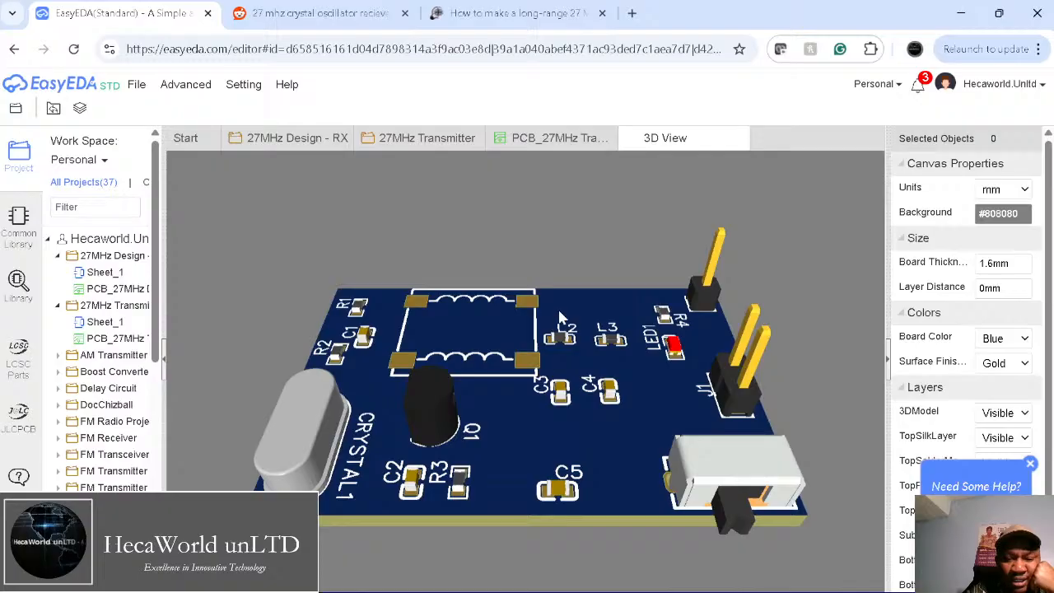
drag(517, 399, 605, 331)
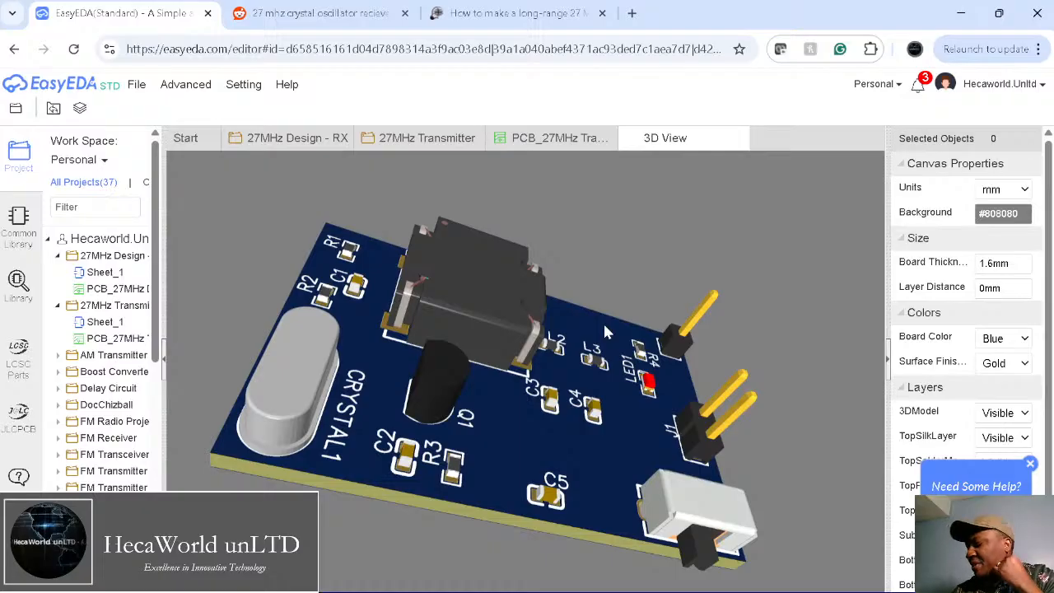
drag(605, 331, 527, 414)
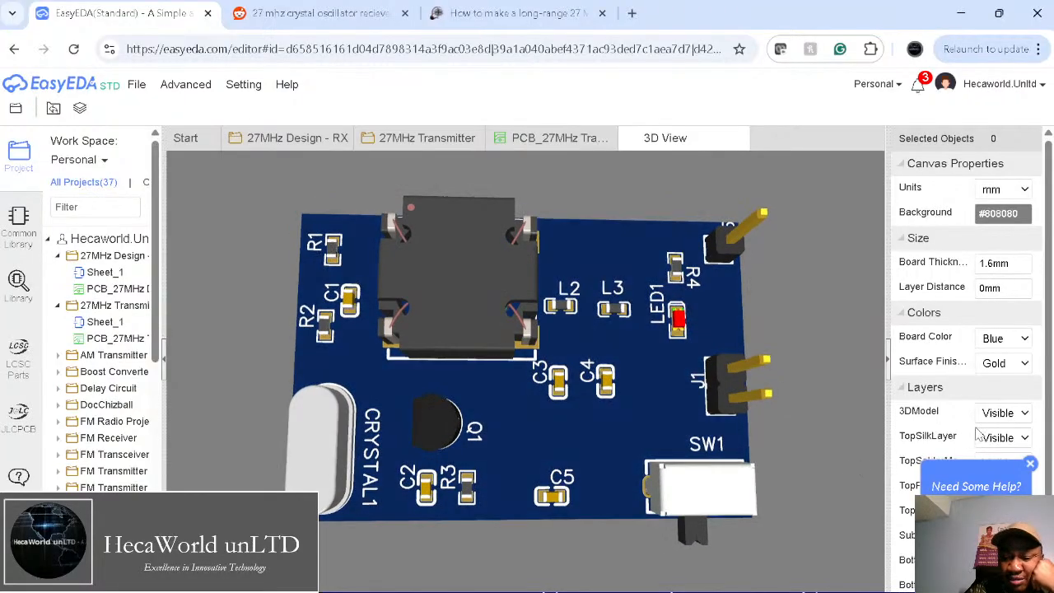
click(994, 362)
drag(664, 378, 671, 332)
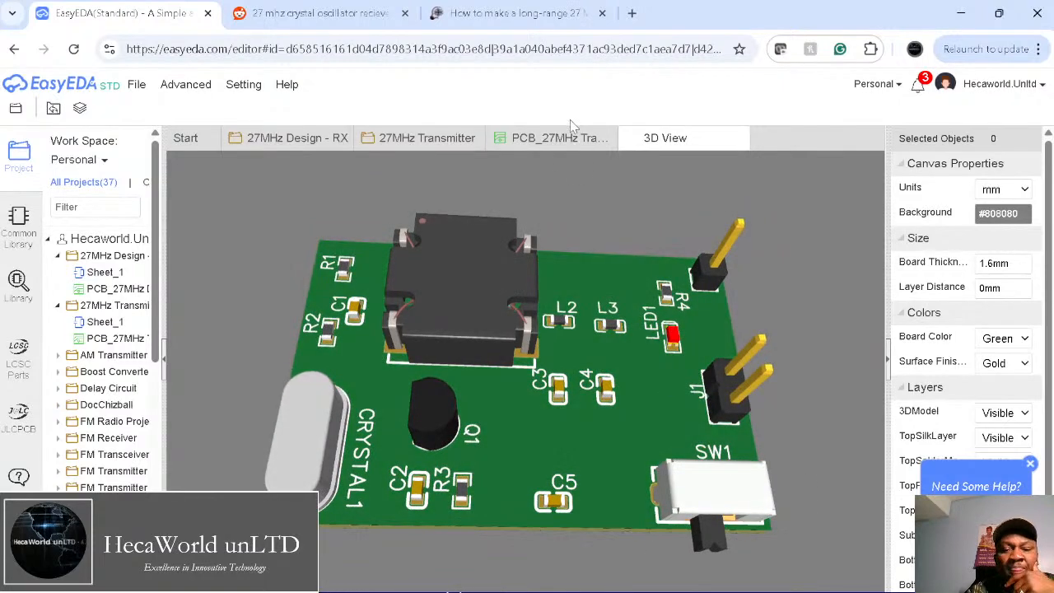
click(566, 137)
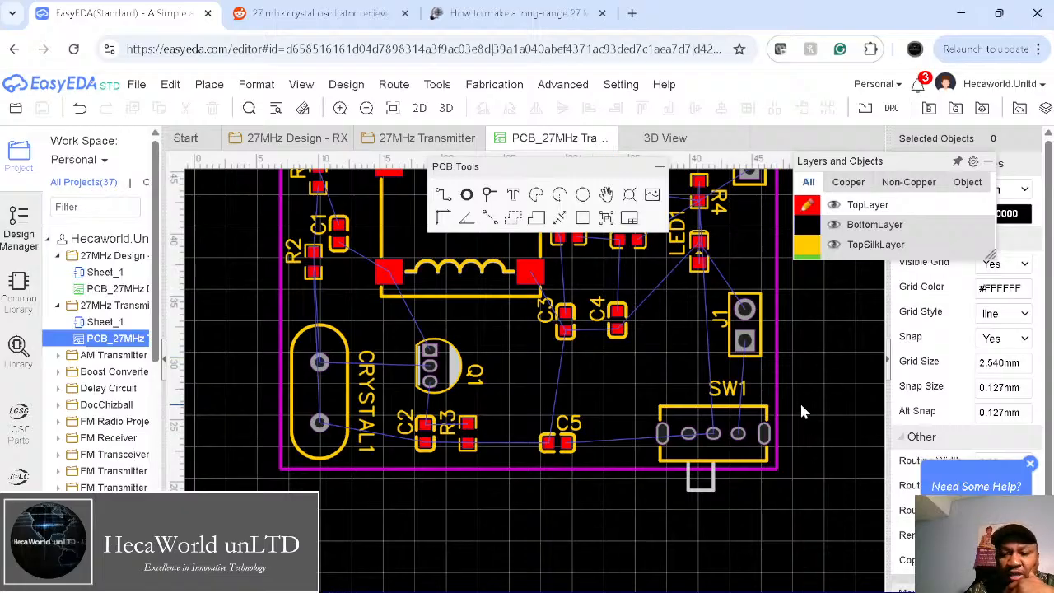
Step: With the Track tool, route a bent track from C5's pad to SW1's pad
right_drag(817, 403, 819, 431)
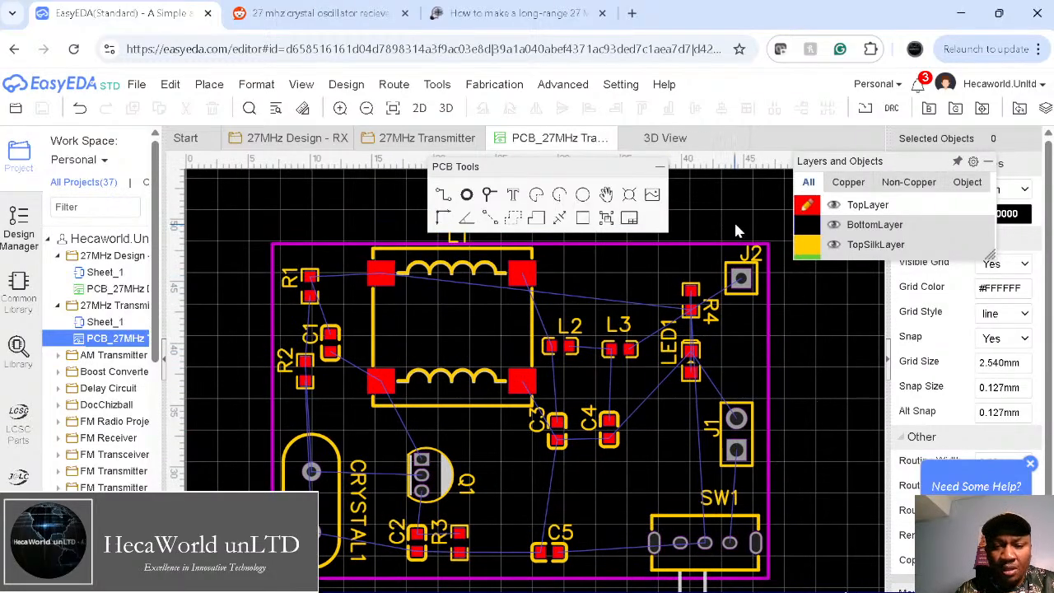
drag(602, 176, 774, 149)
click(614, 168)
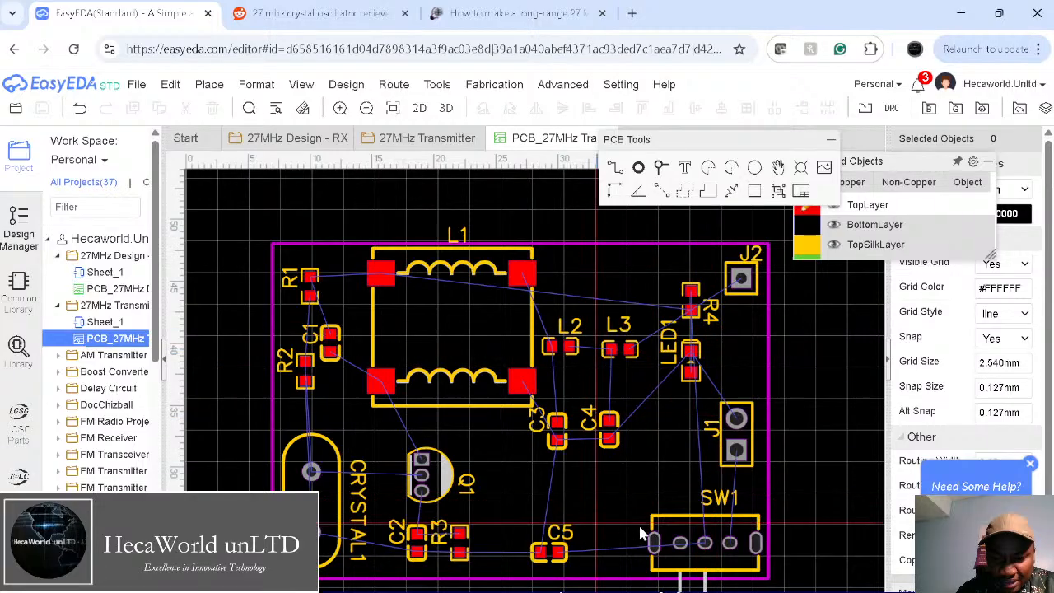
click(558, 552)
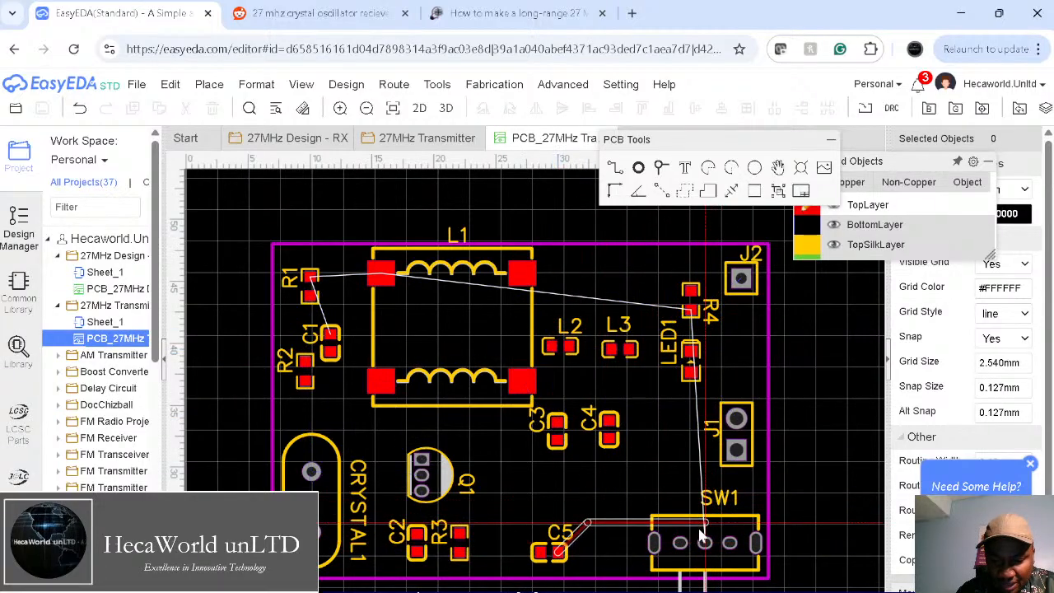
click(606, 552)
click(607, 495)
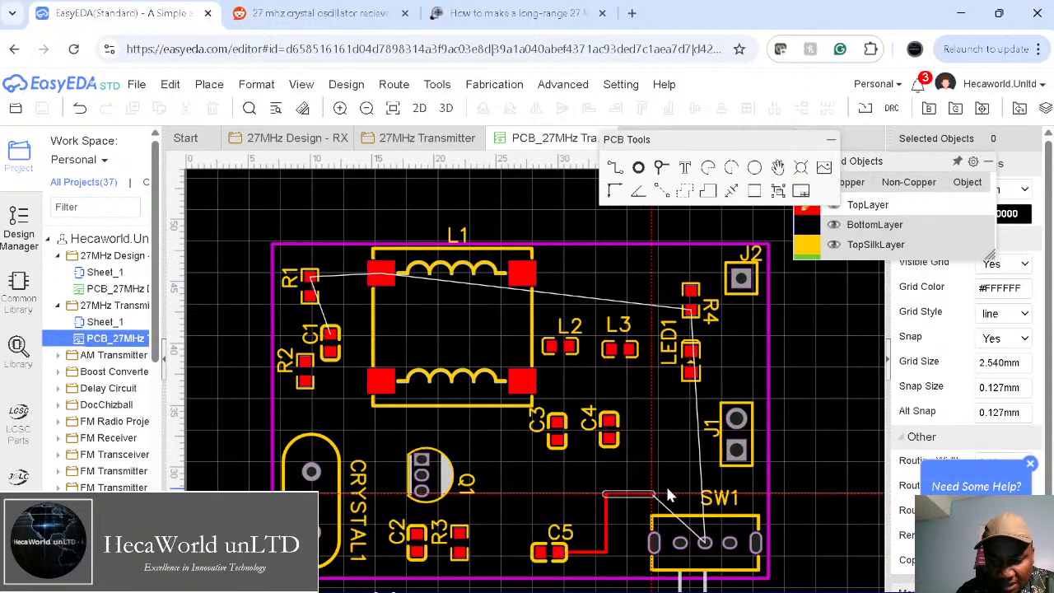
click(686, 492)
click(708, 542)
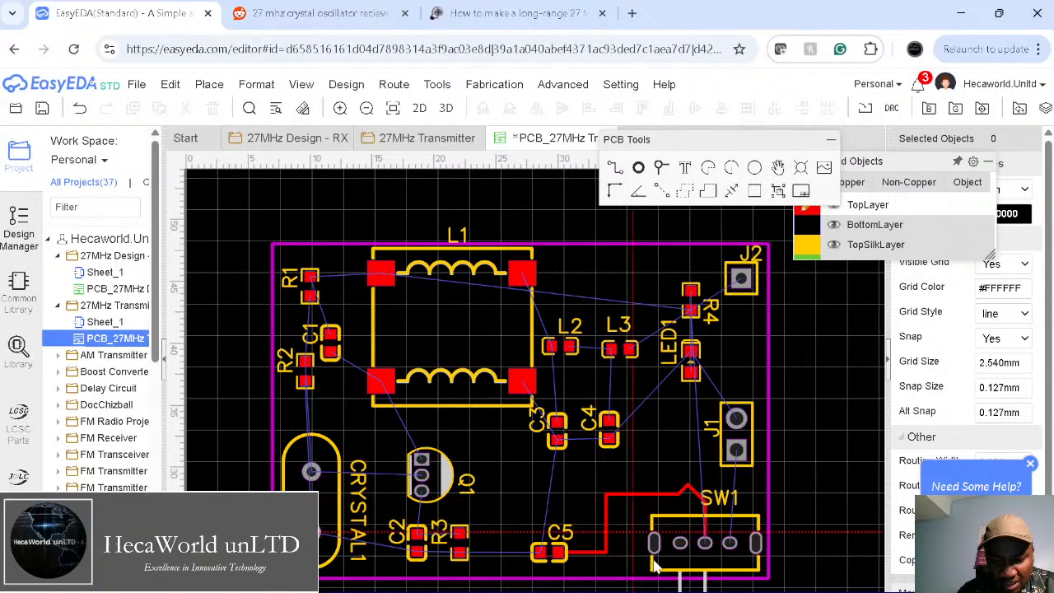
Step: Route tracks from SW1 to J1, J1 to LED1, and LED1 to C4
click(729, 542)
click(738, 453)
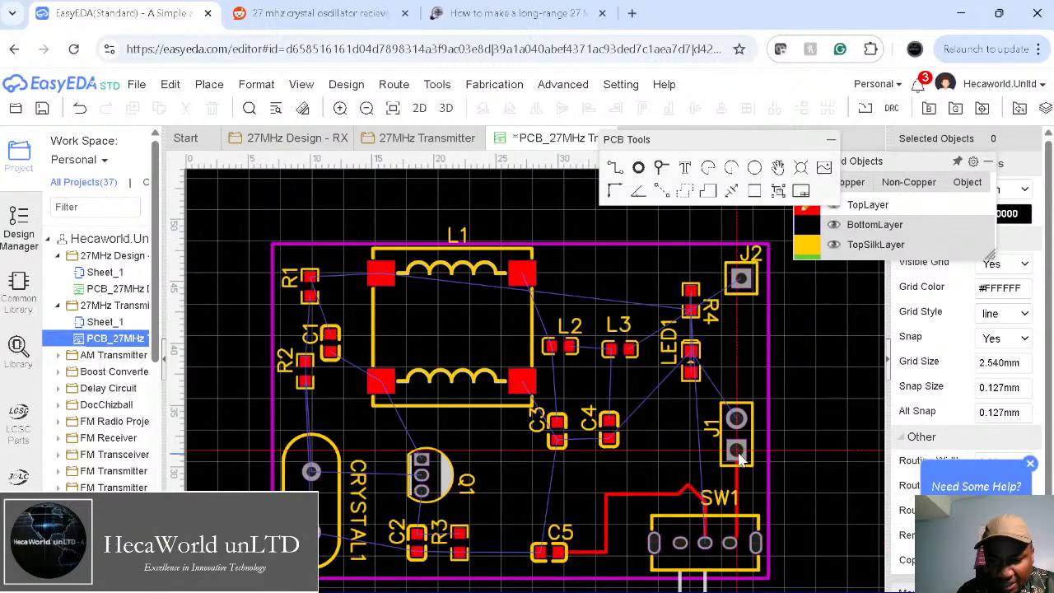
click(736, 418)
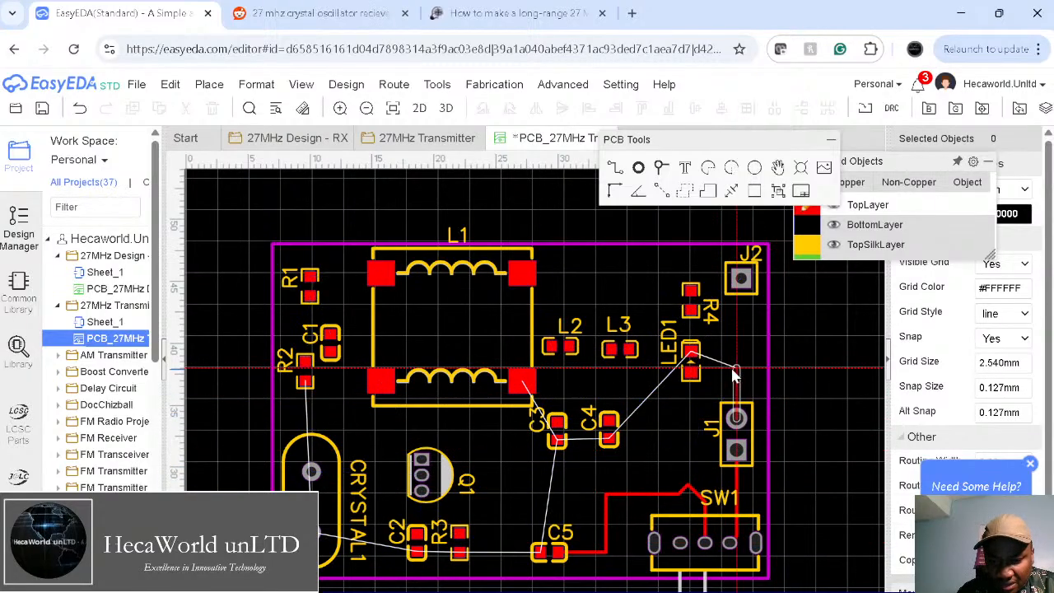
click(693, 352)
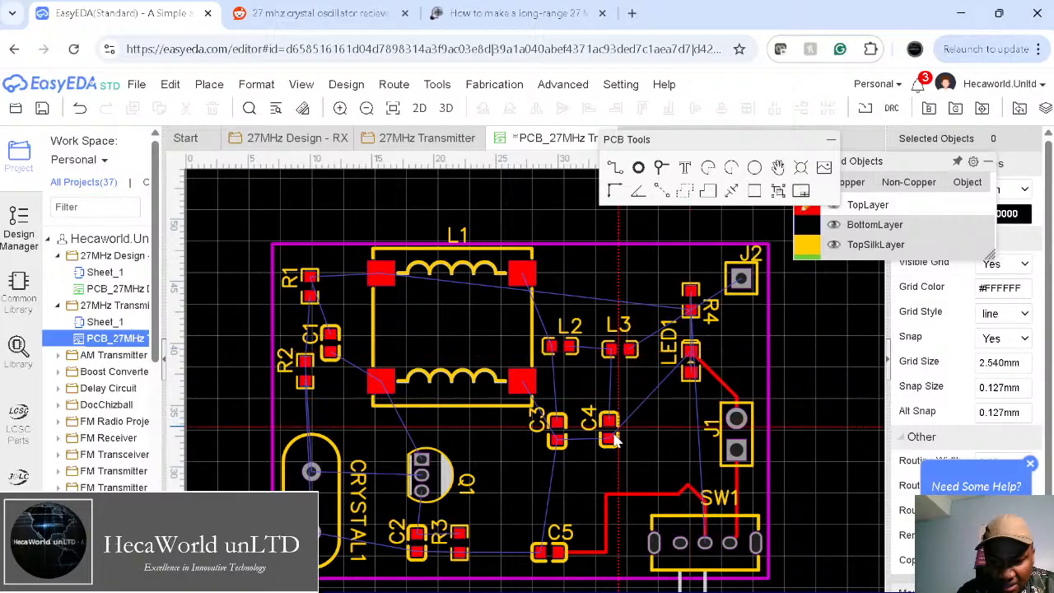
click(692, 352)
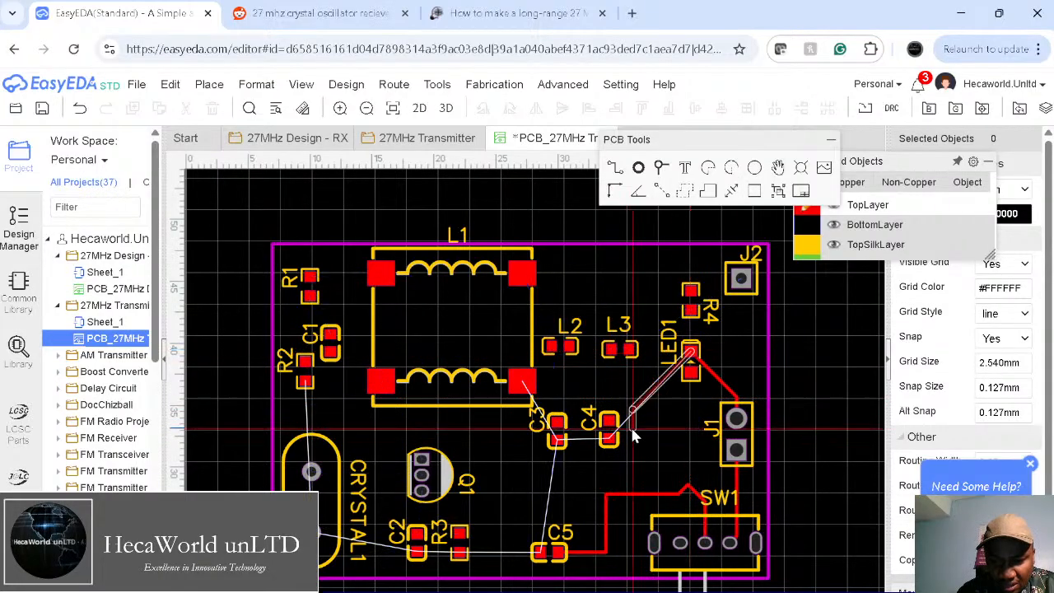
click(613, 424)
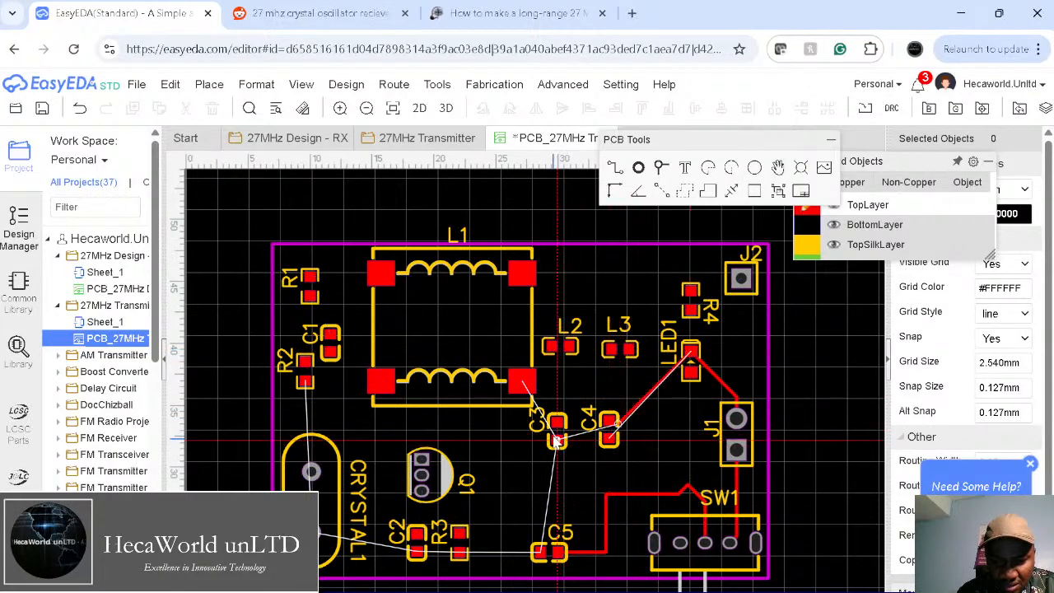
key(Escape)
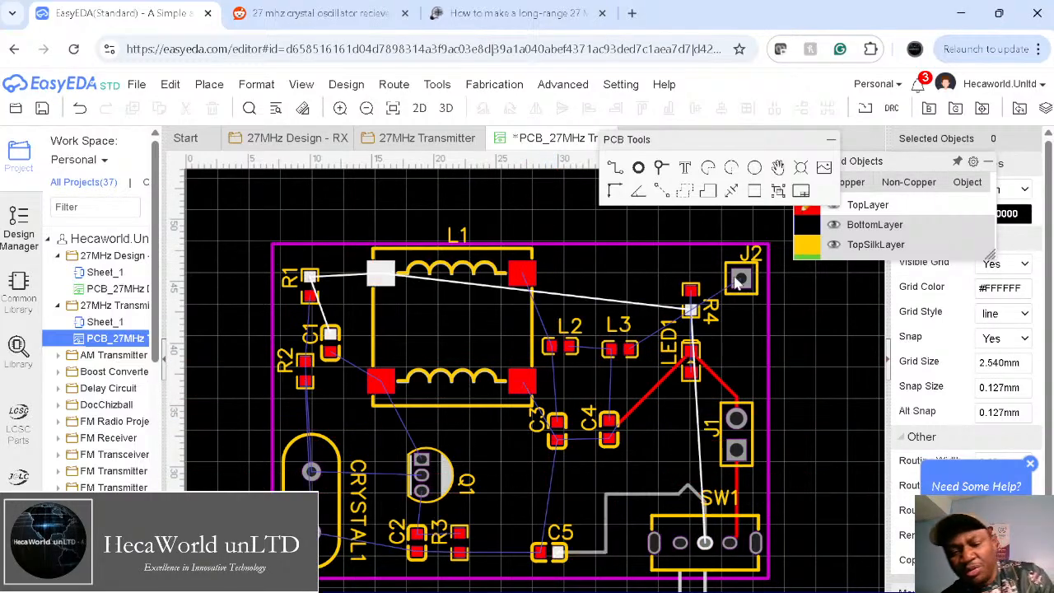
click(346, 84)
Step: Unroute all tracks, change the design-rule track width from 0.254 to 0.508 mm, and run Auto Route
mouse_move(396, 85)
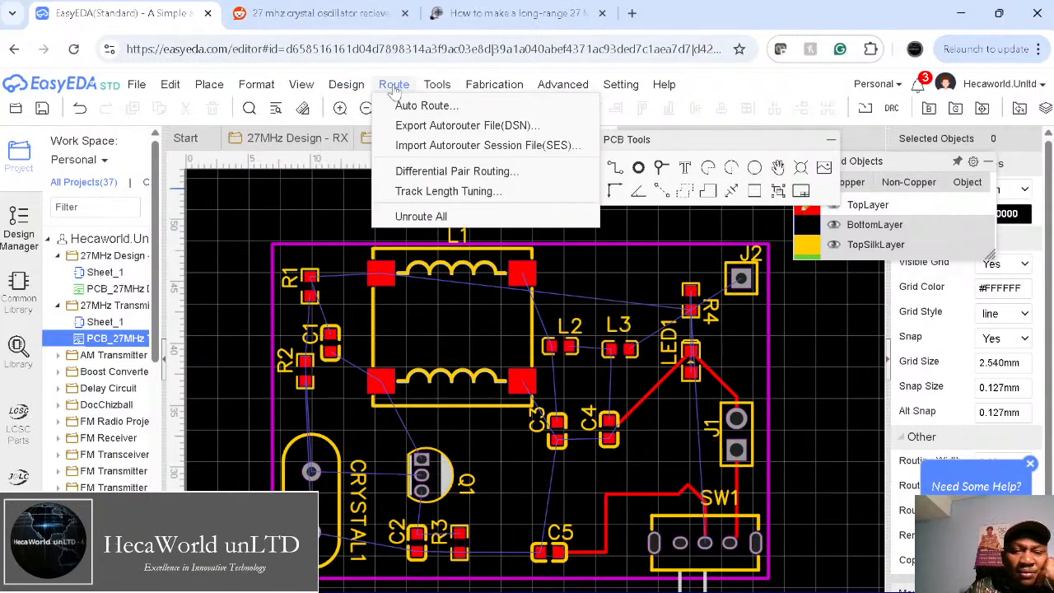
click(419, 221)
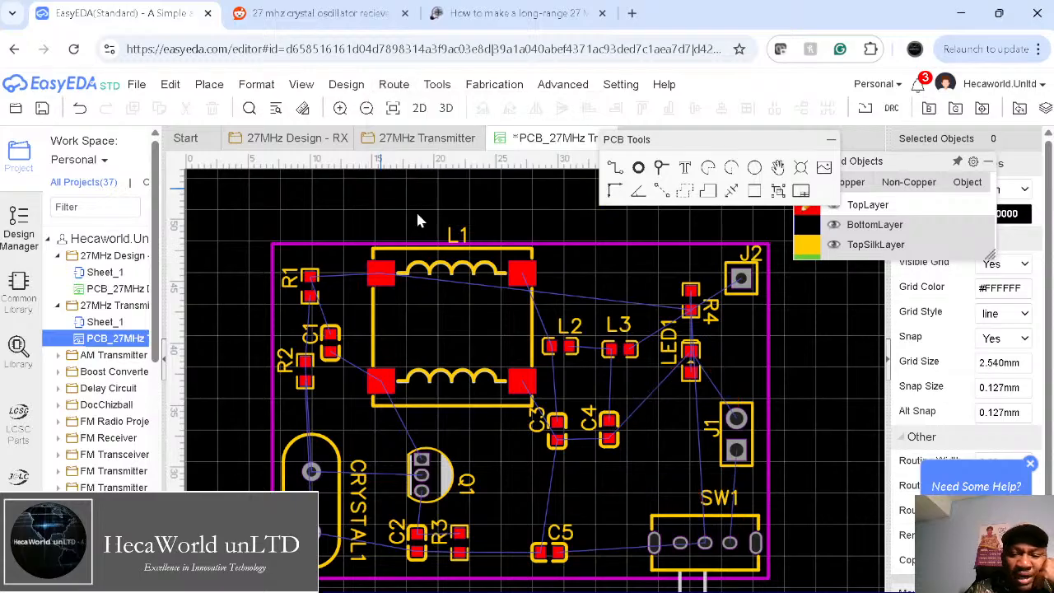
click(387, 85)
click(389, 87)
click(391, 85)
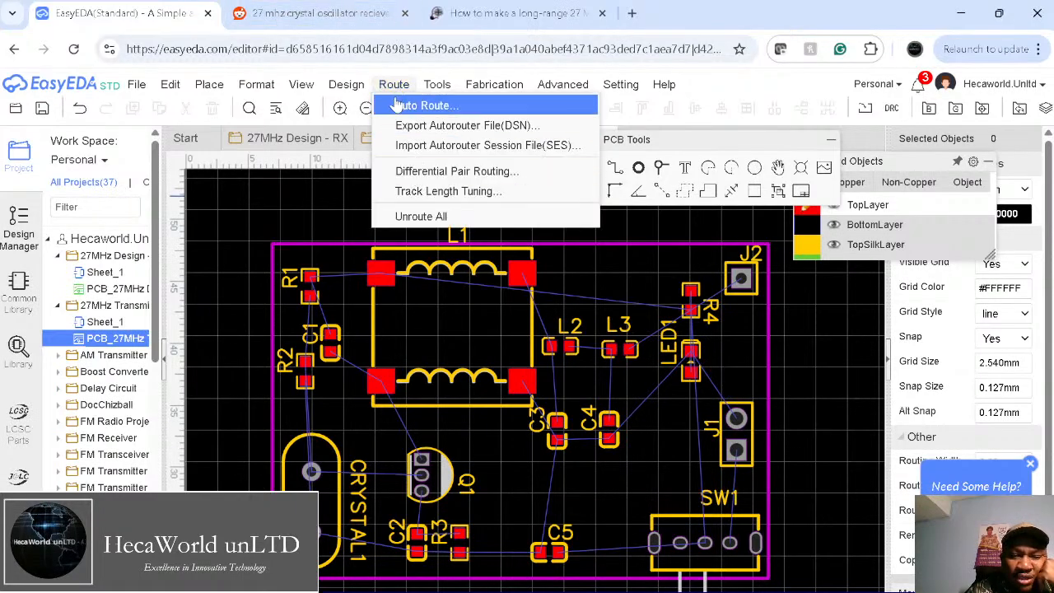
click(400, 105)
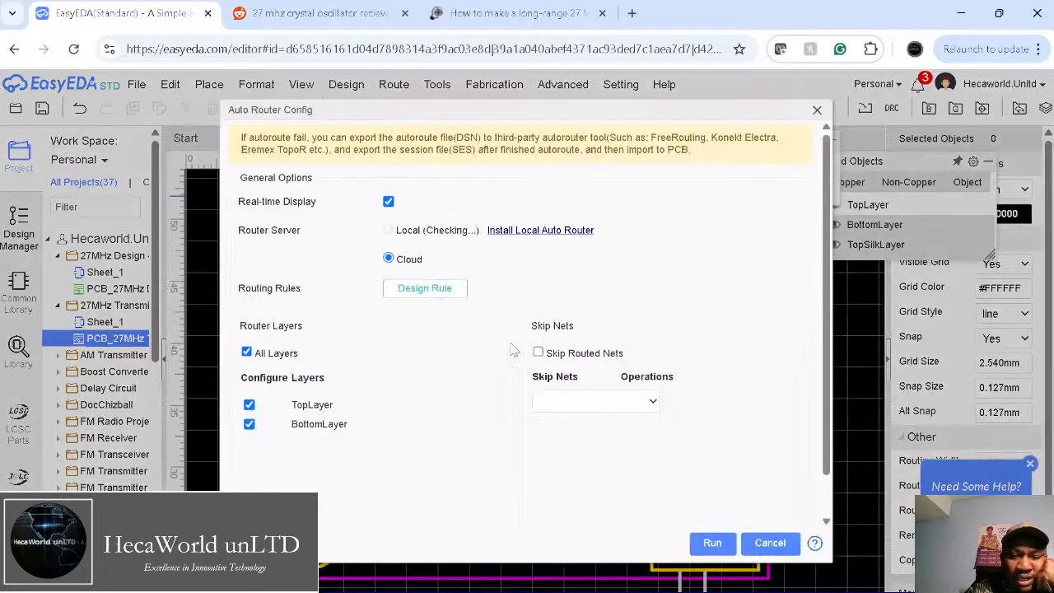
click(422, 290)
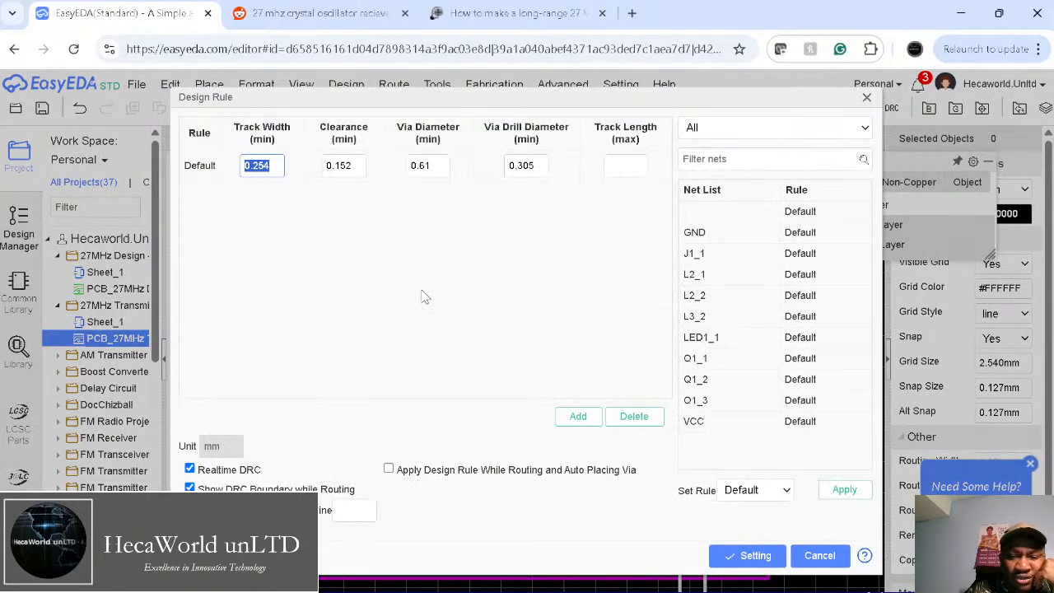
click(270, 170)
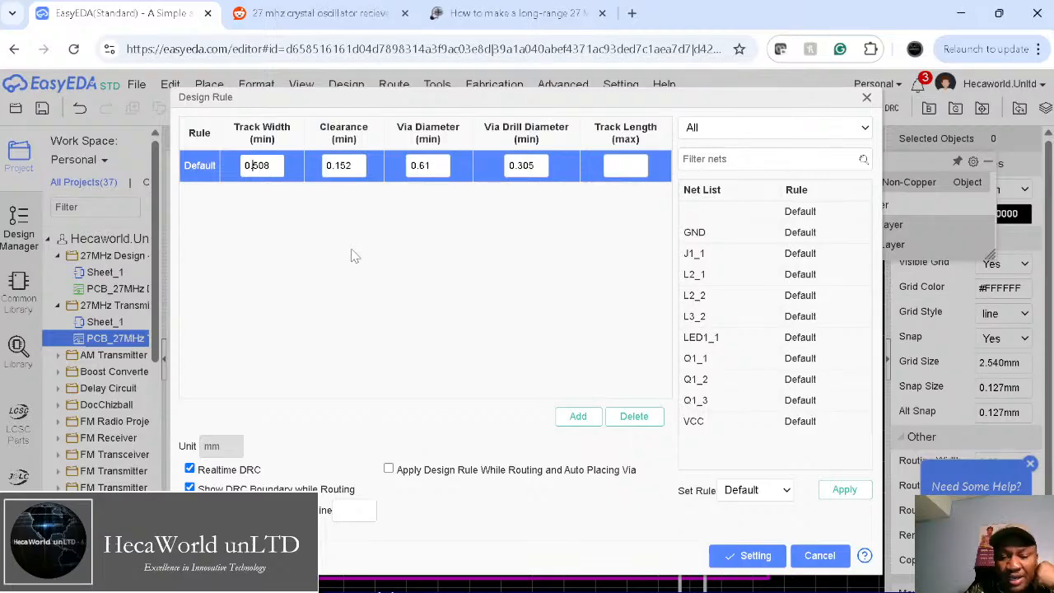
click(741, 555)
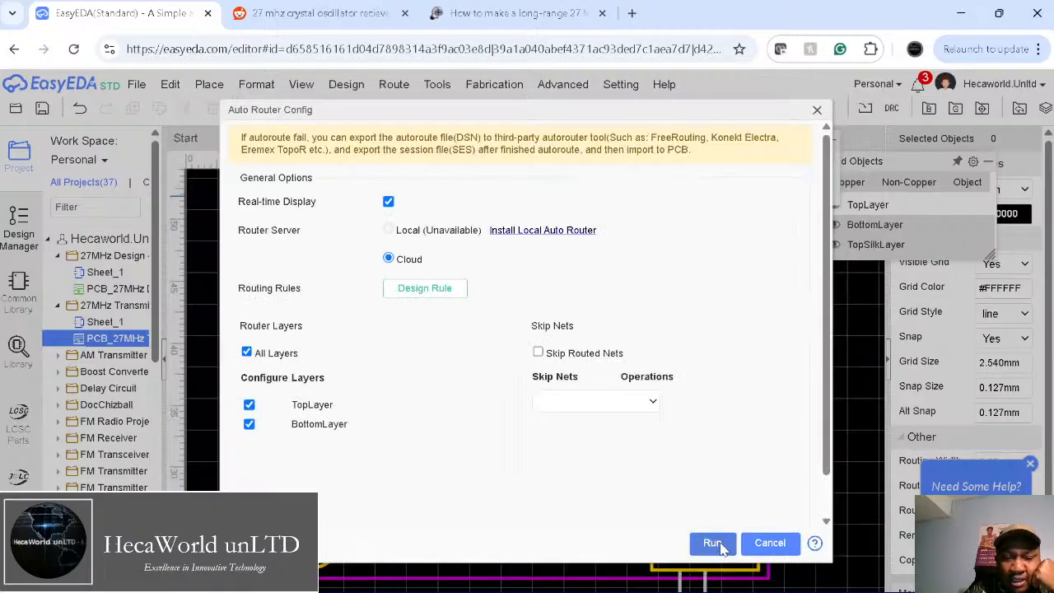
click(713, 544)
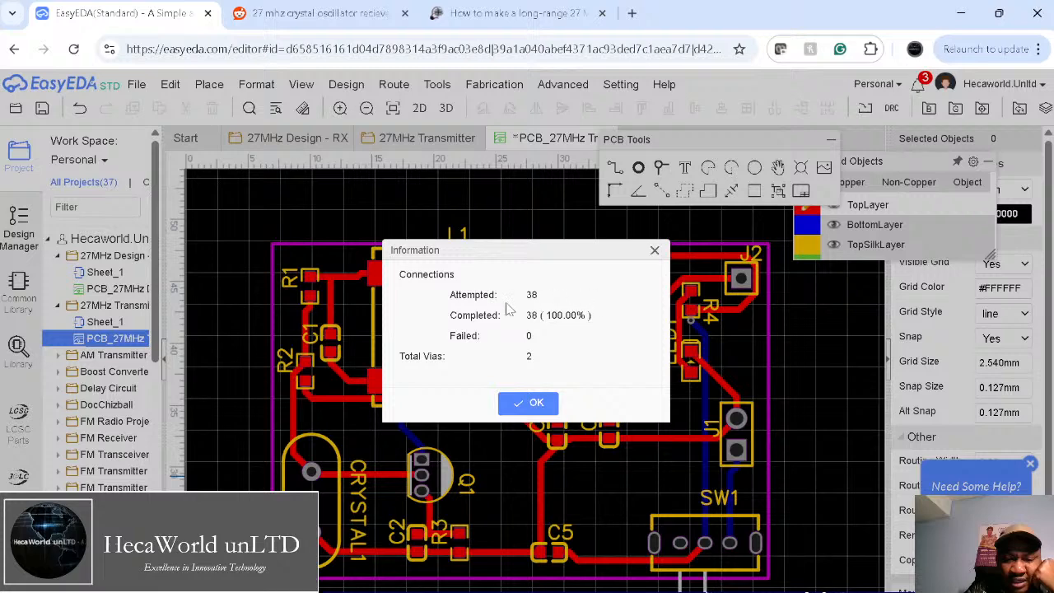
Step: Dismiss the routing summary and widen the J1–SW1 bottom-layer track to 1 mm
click(527, 403)
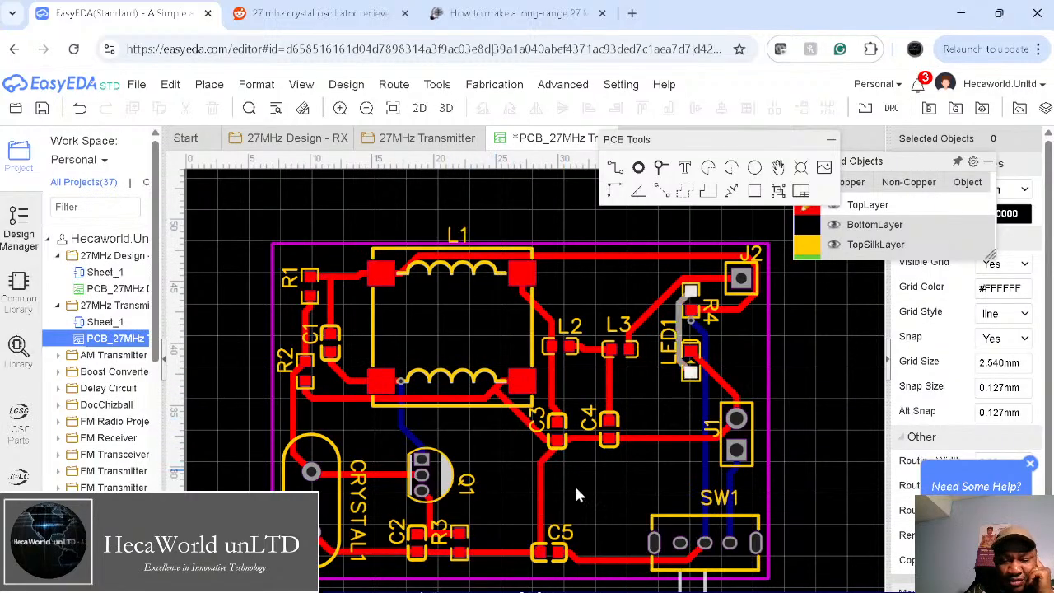
click(731, 477)
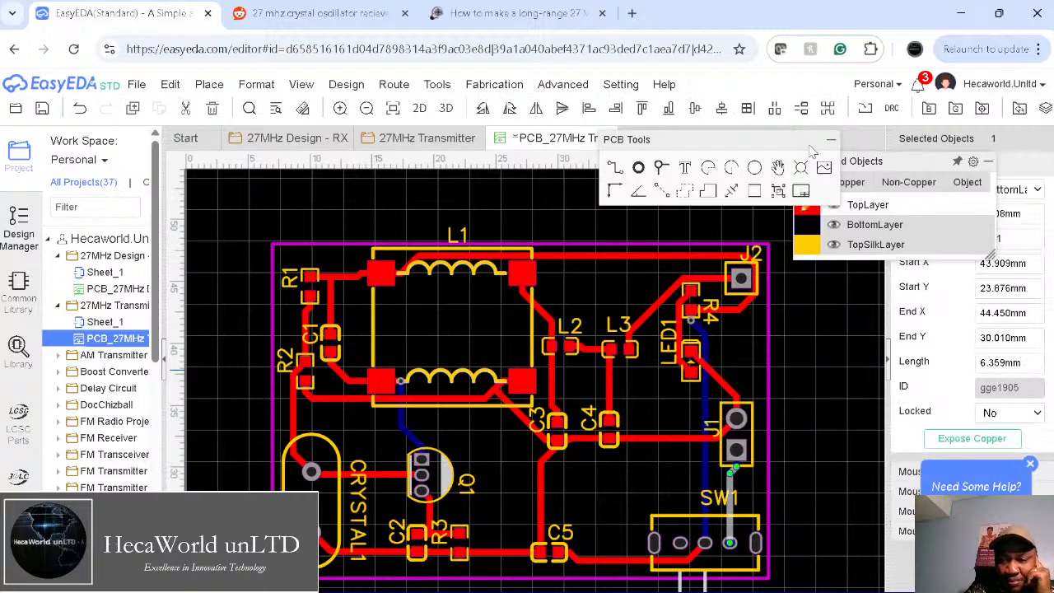
mouse_move(812, 157)
drag(906, 164, 815, 101)
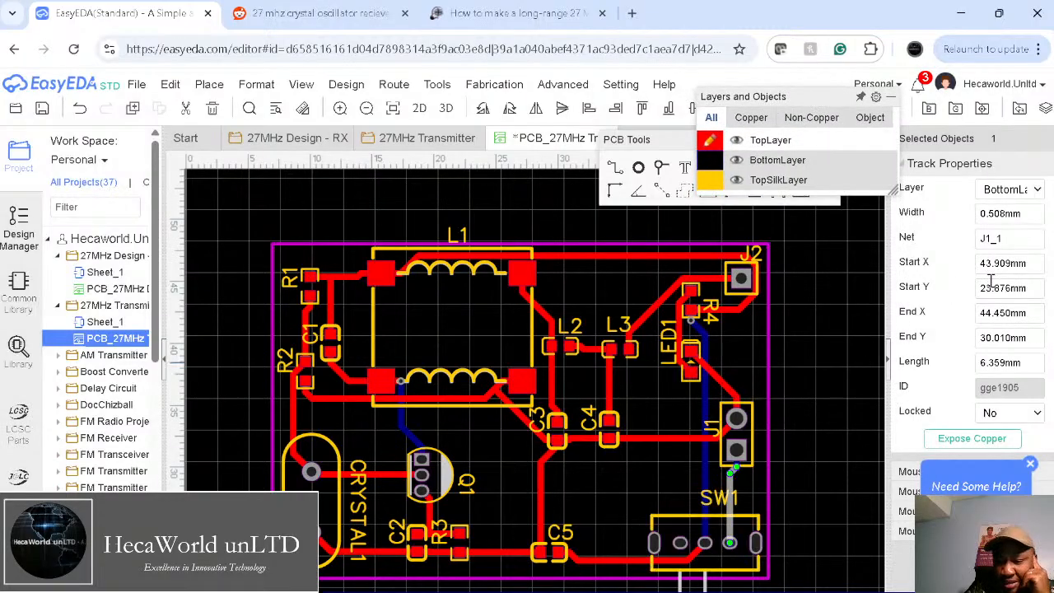
click(1007, 214)
text(1)
key(Return)
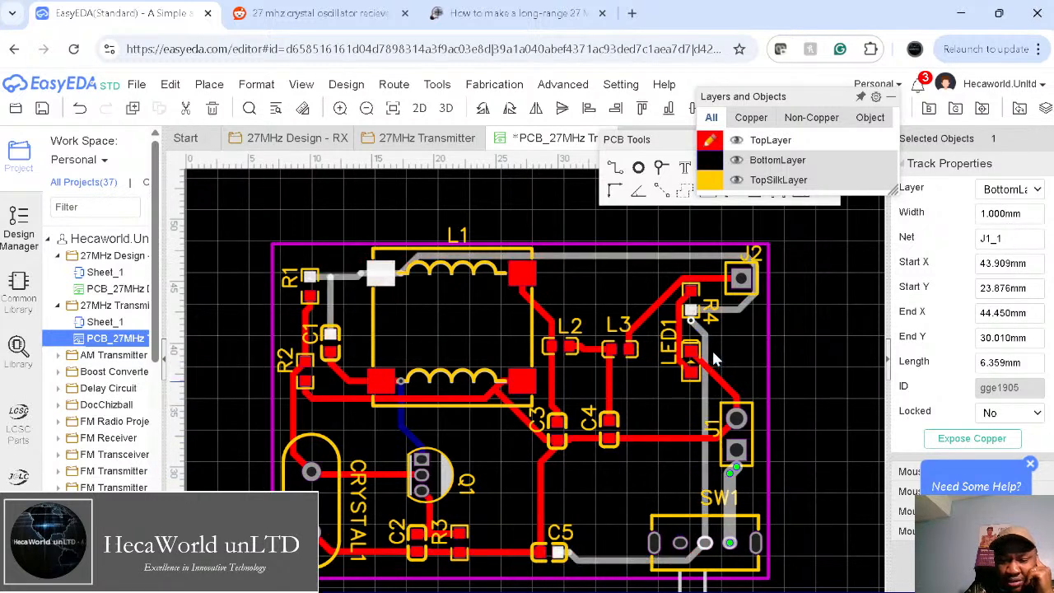
Step: Widen the VCC track to 1 mm
click(706, 415)
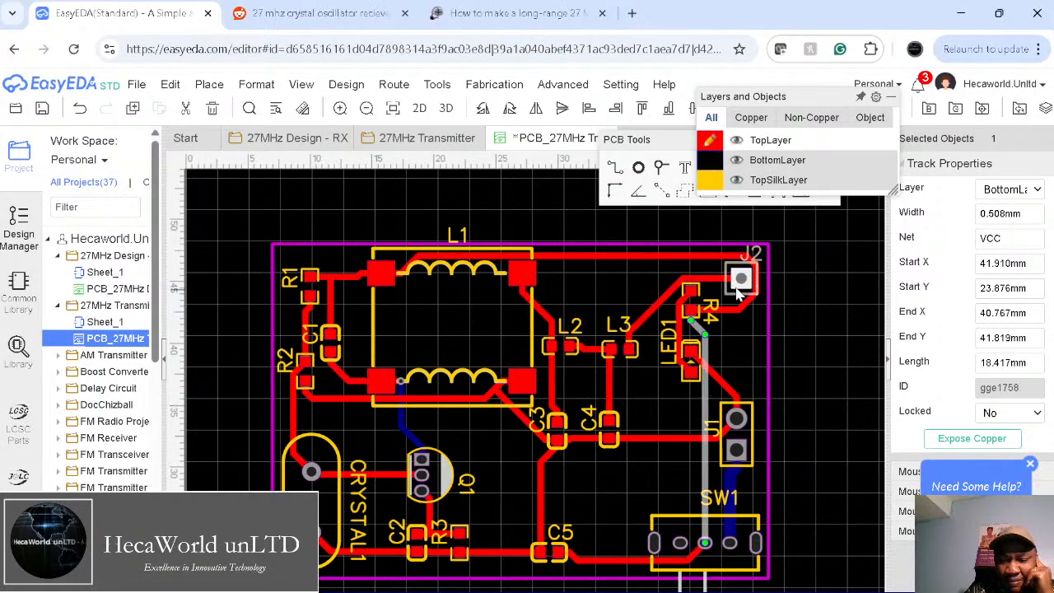
click(742, 314)
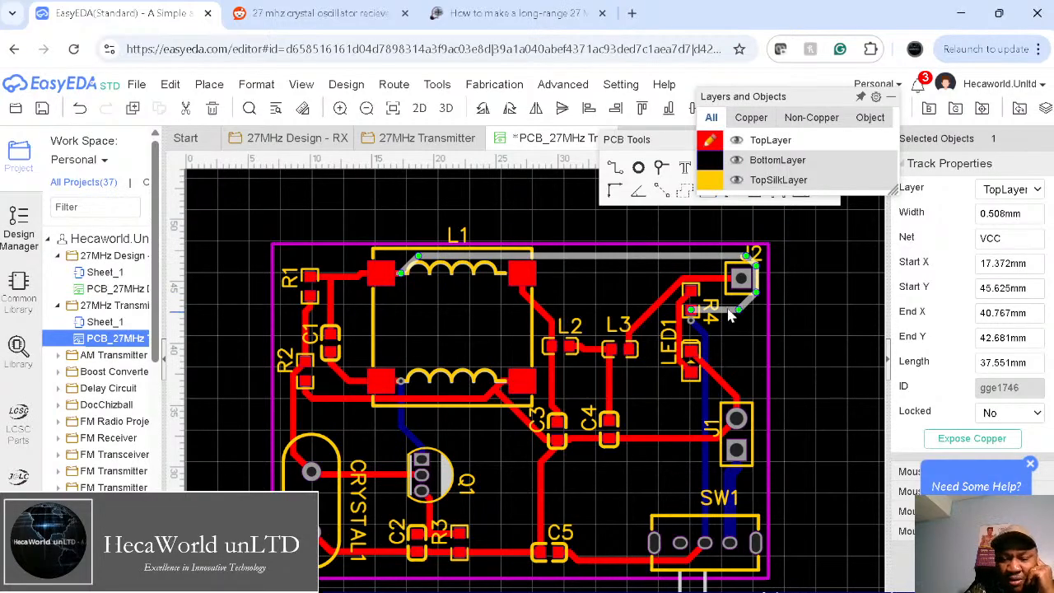
click(1007, 214)
text(1)
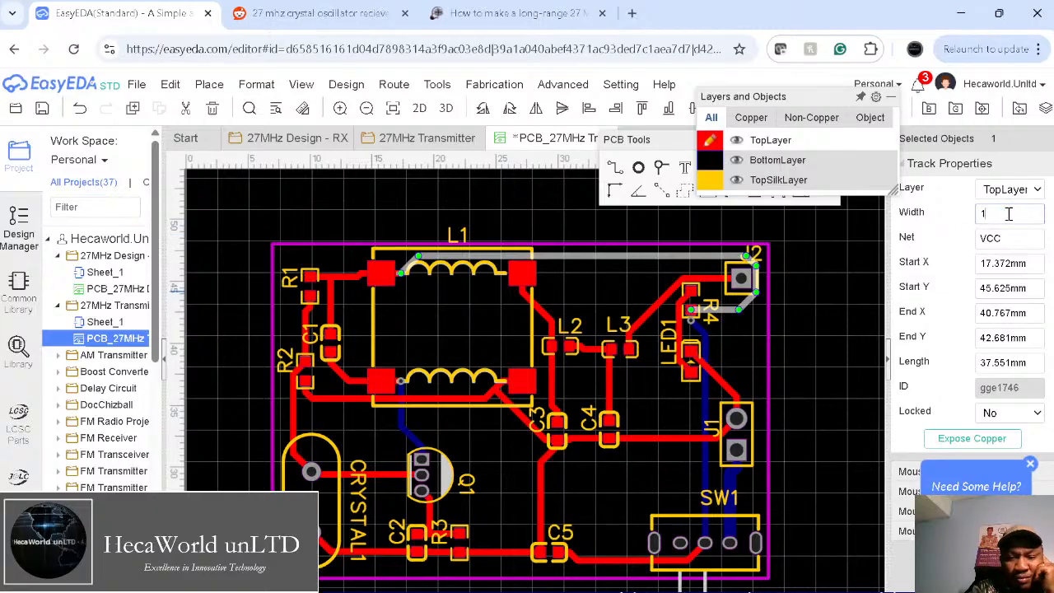
key(Return)
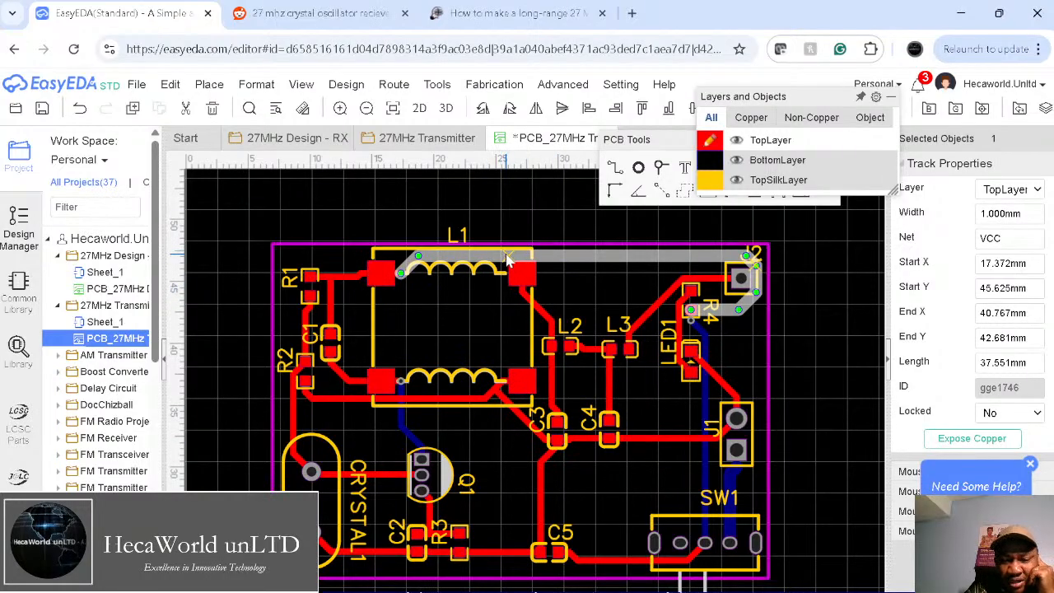
Step: Set the top straight VCC segment's width to 0.58 mm
scroll(508, 261, up, 3)
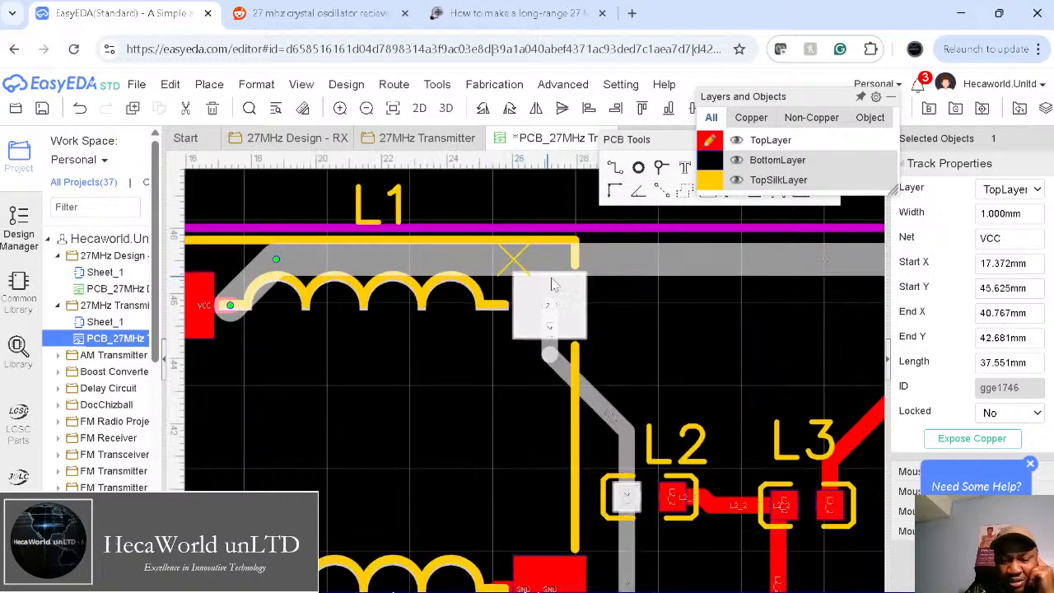
scroll(553, 286, down, 2)
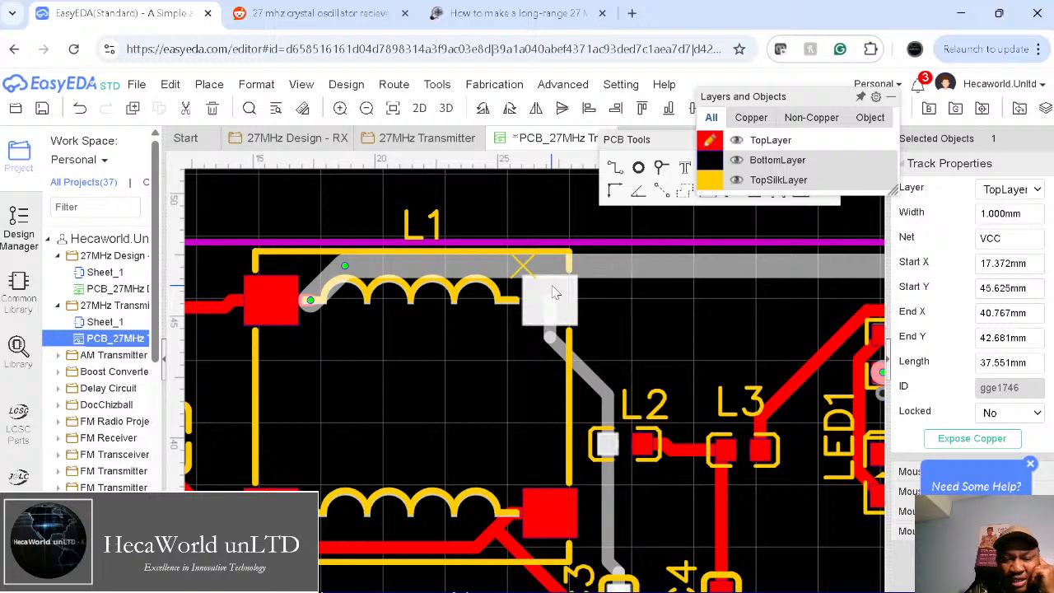
scroll(568, 293, down, 4)
scroll(601, 292, up, 1)
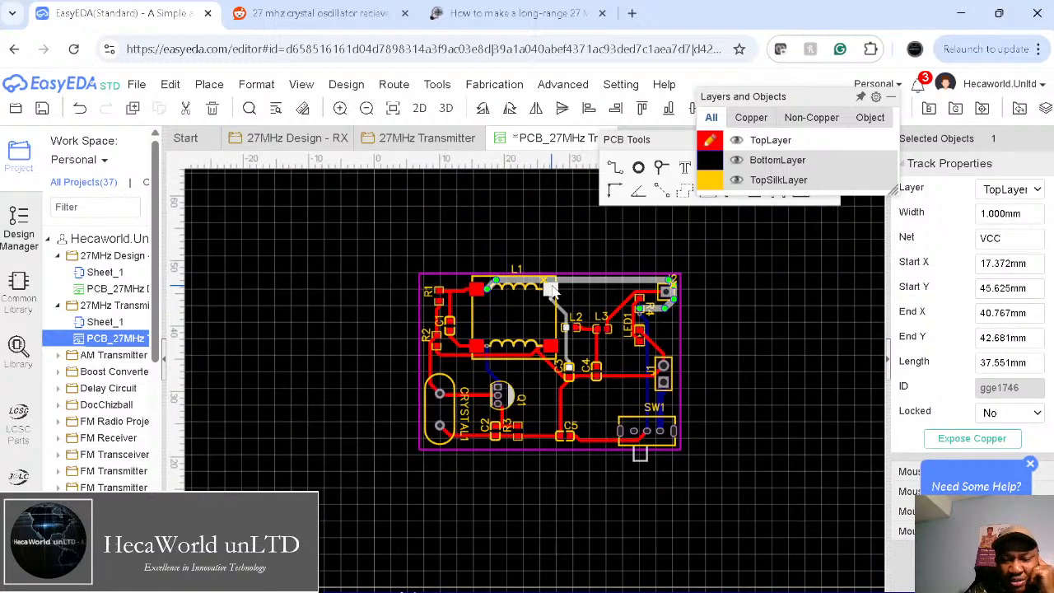
click(611, 280)
click(1018, 211)
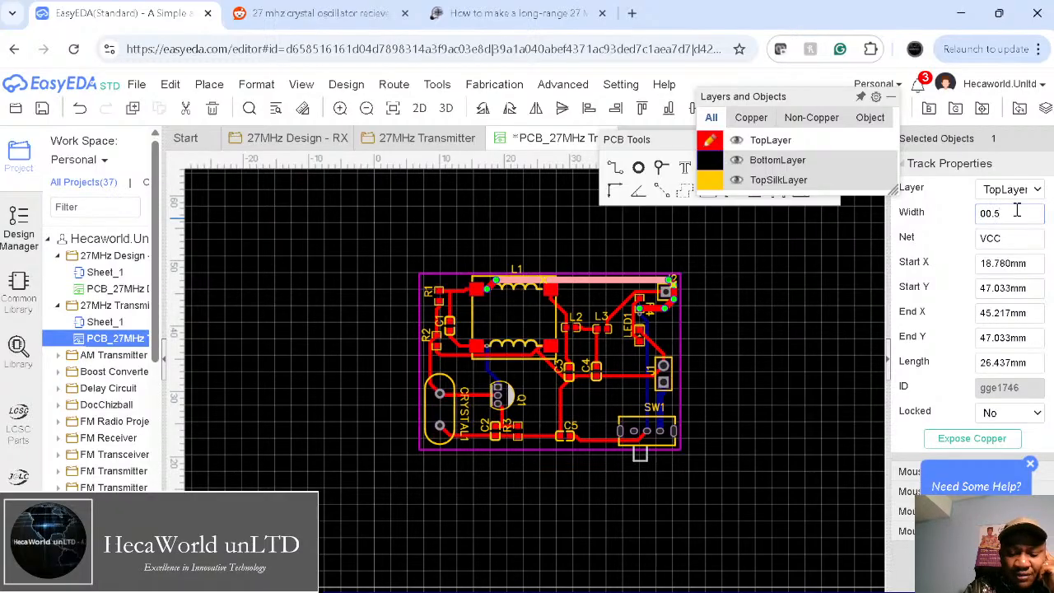
key(Return)
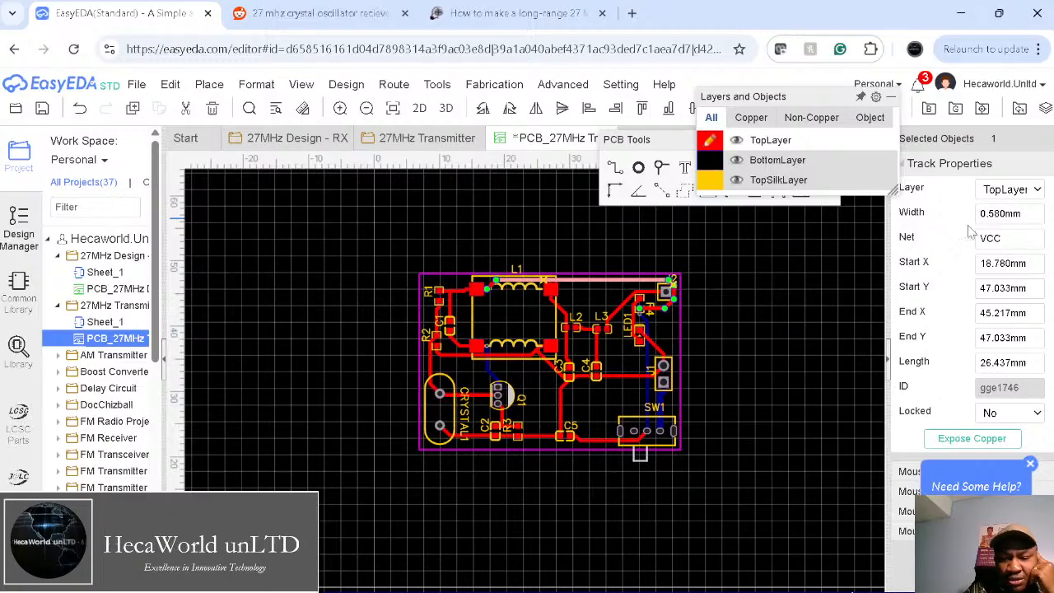
click(786, 370)
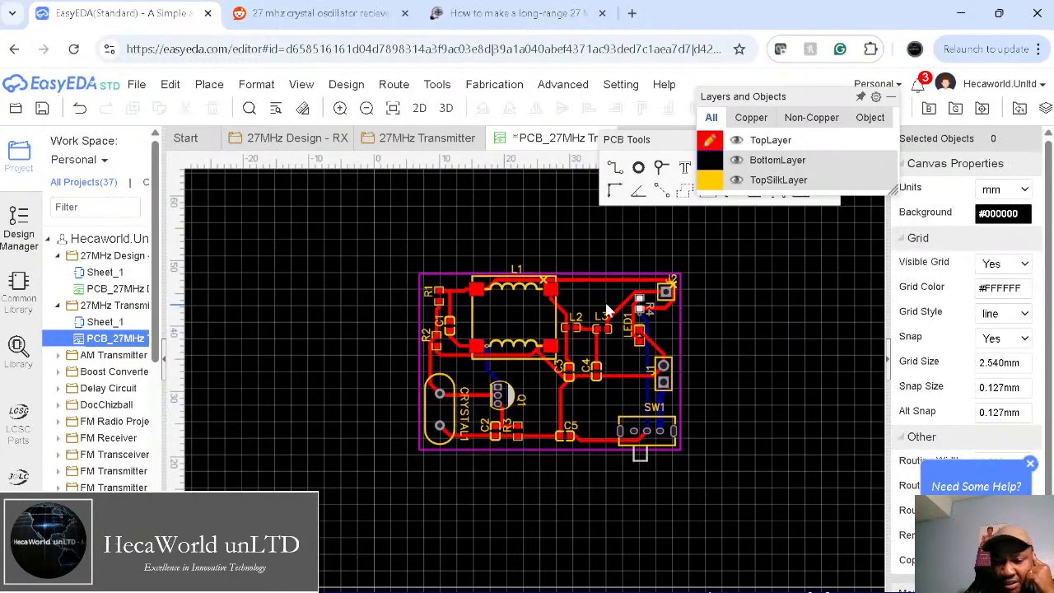
Step: Delete the VCC track crossing L1
click(564, 282)
scroll(518, 282, down, 3)
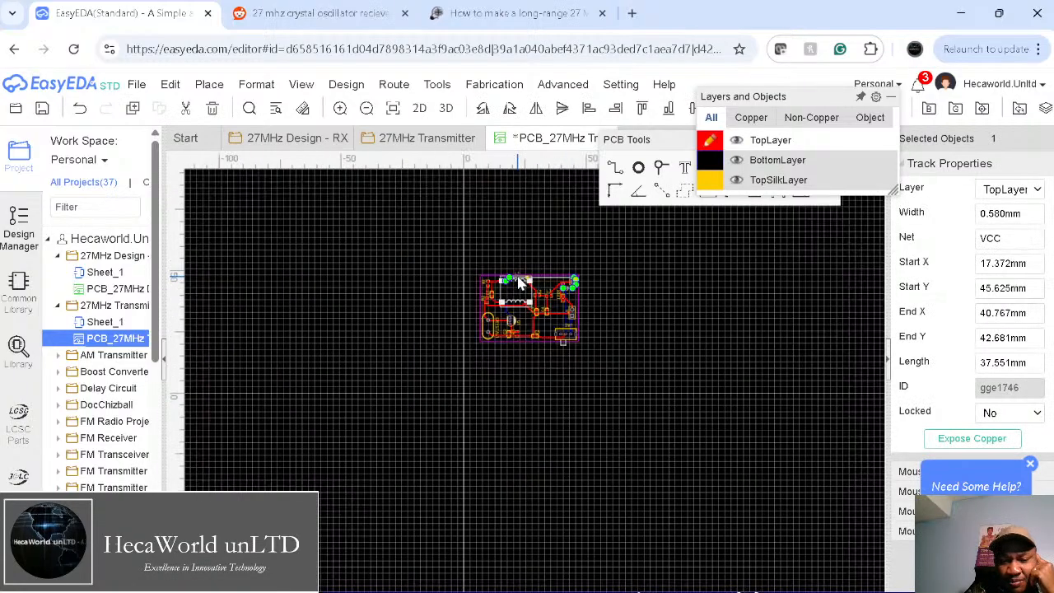
scroll(519, 282, up, 7)
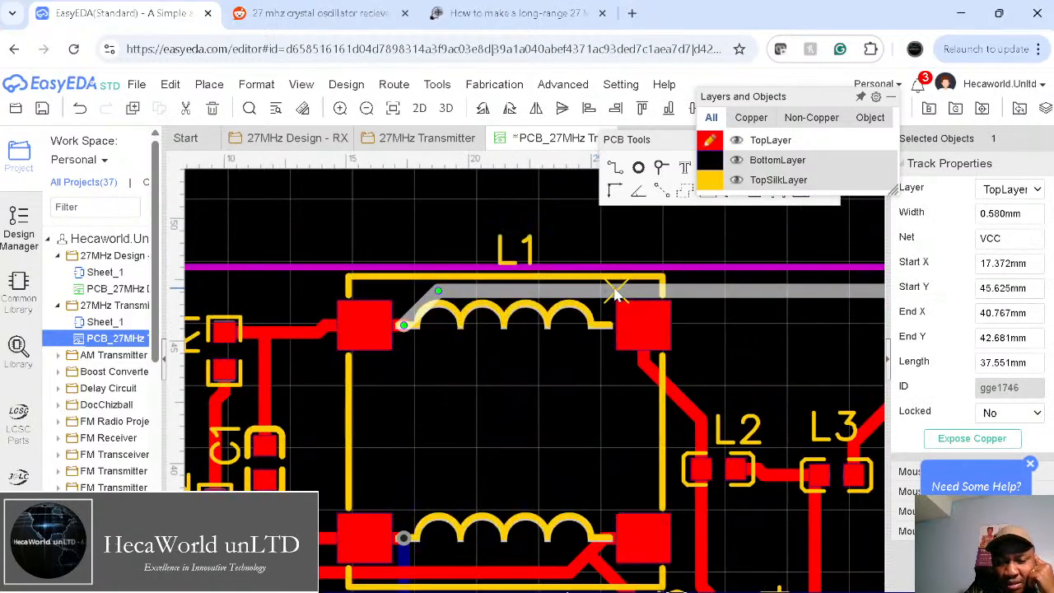
click(614, 290)
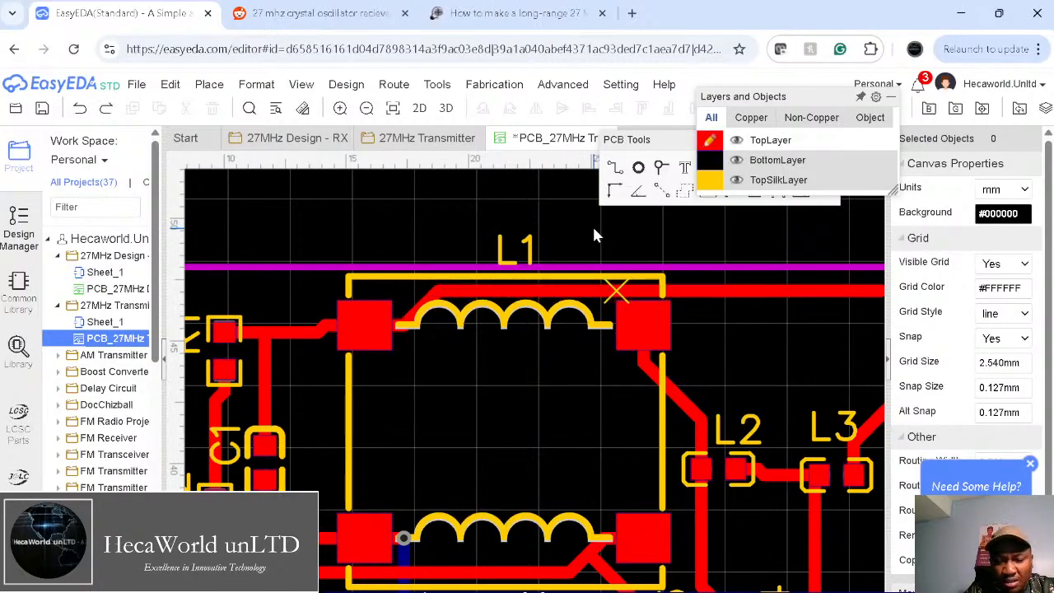
click(454, 291)
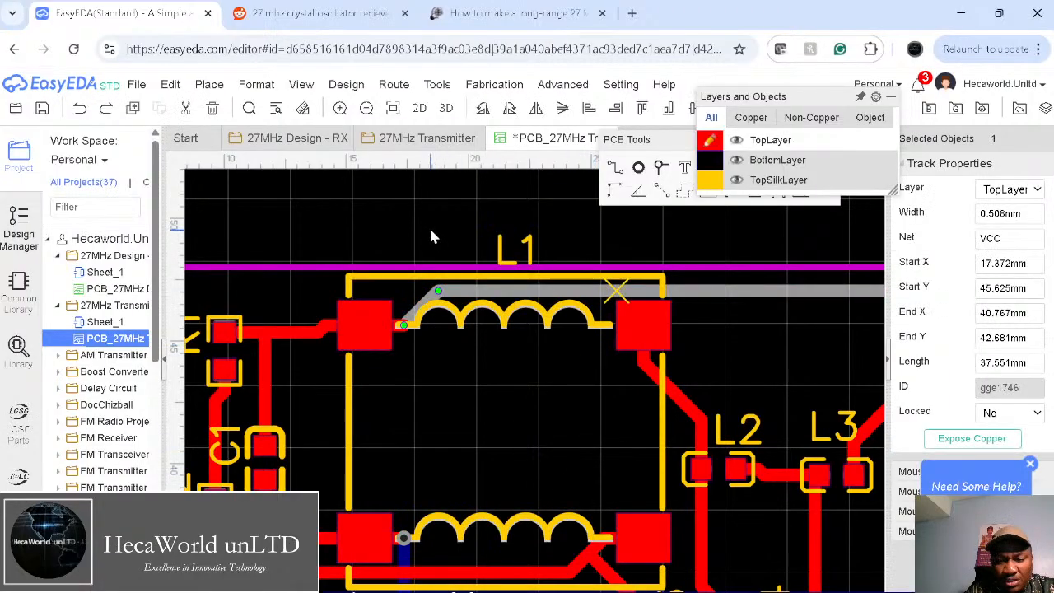
key(Delete)
scroll(517, 355, down, 5)
scroll(514, 346, down, 2)
scroll(515, 346, up, 2)
scroll(515, 346, up, 2)
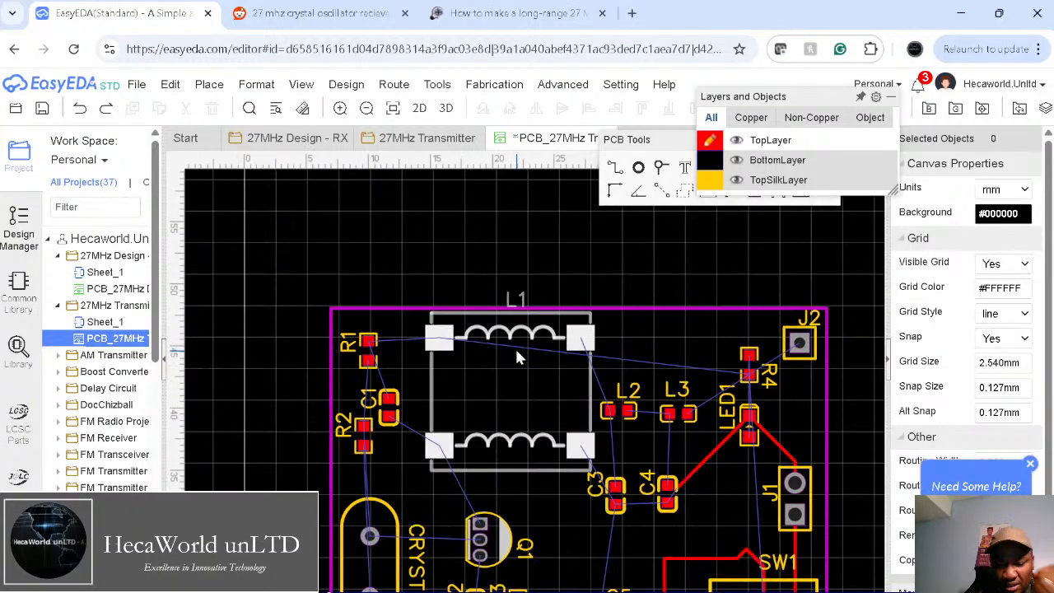
Step: Unroute all, then auto-route again keeping the 0.508 mm track-width rule
click(394, 84)
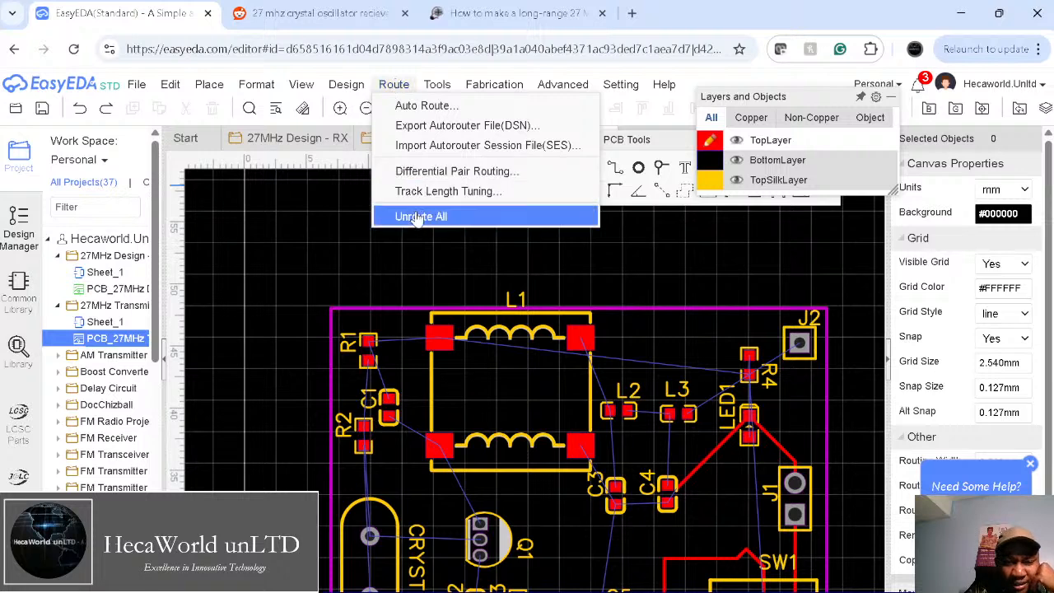
click(421, 217)
click(397, 84)
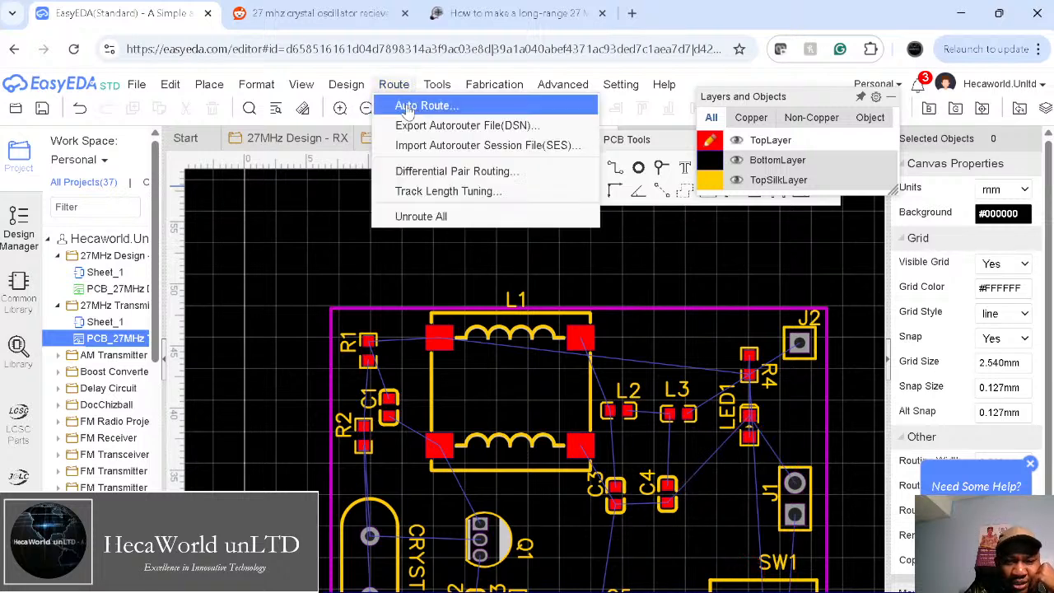
click(410, 105)
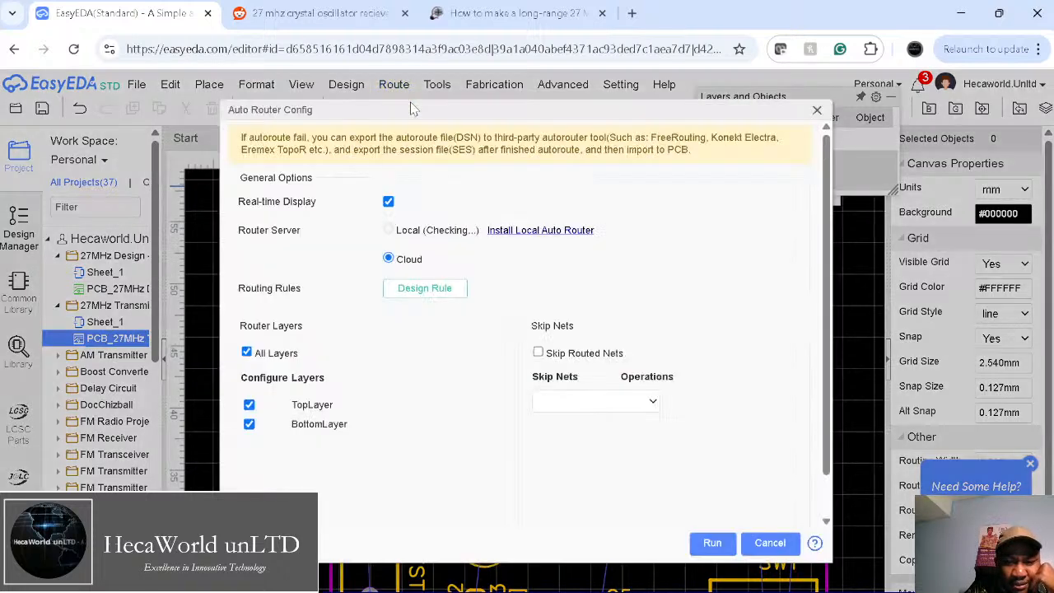
click(417, 293)
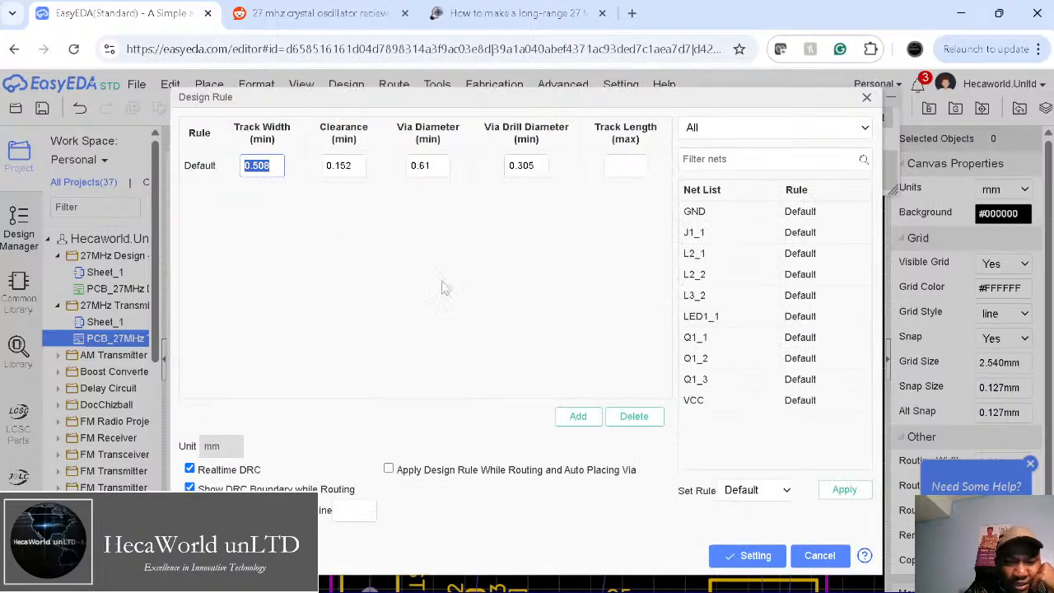
click(749, 555)
click(712, 541)
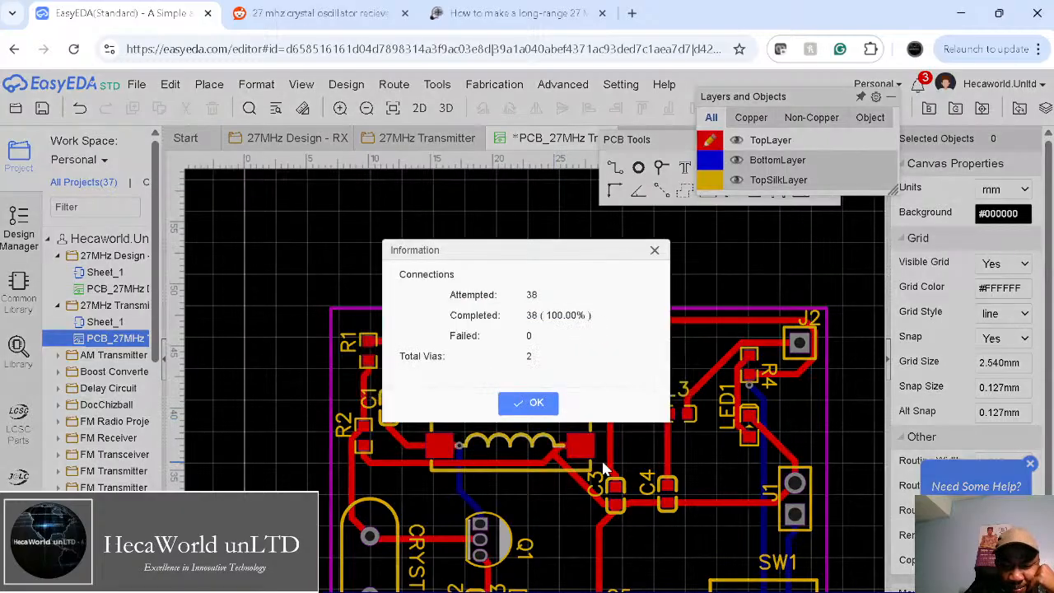
click(536, 402)
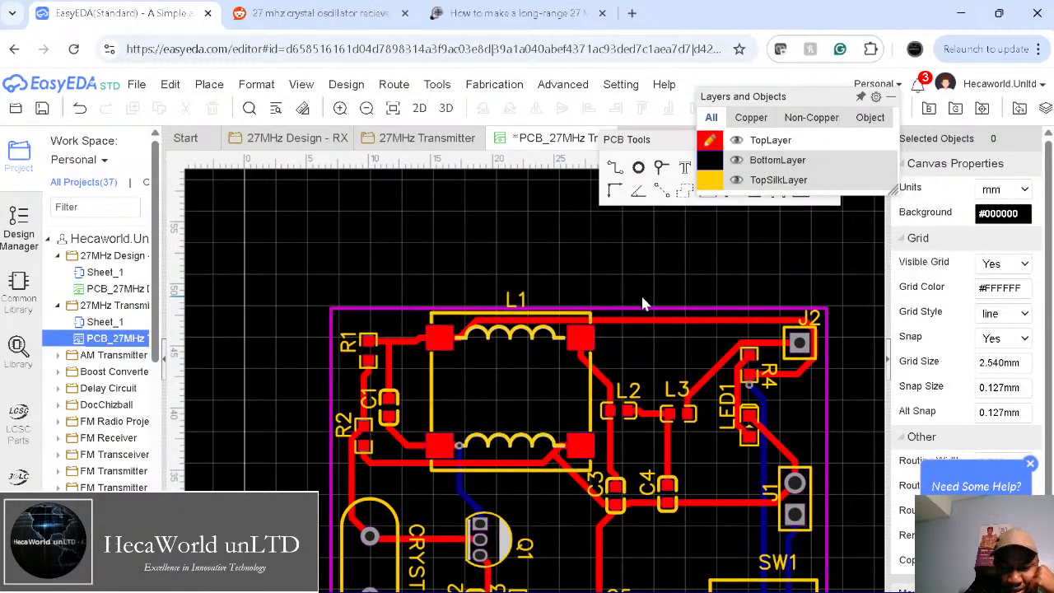
right_drag(486, 257, 369, 170)
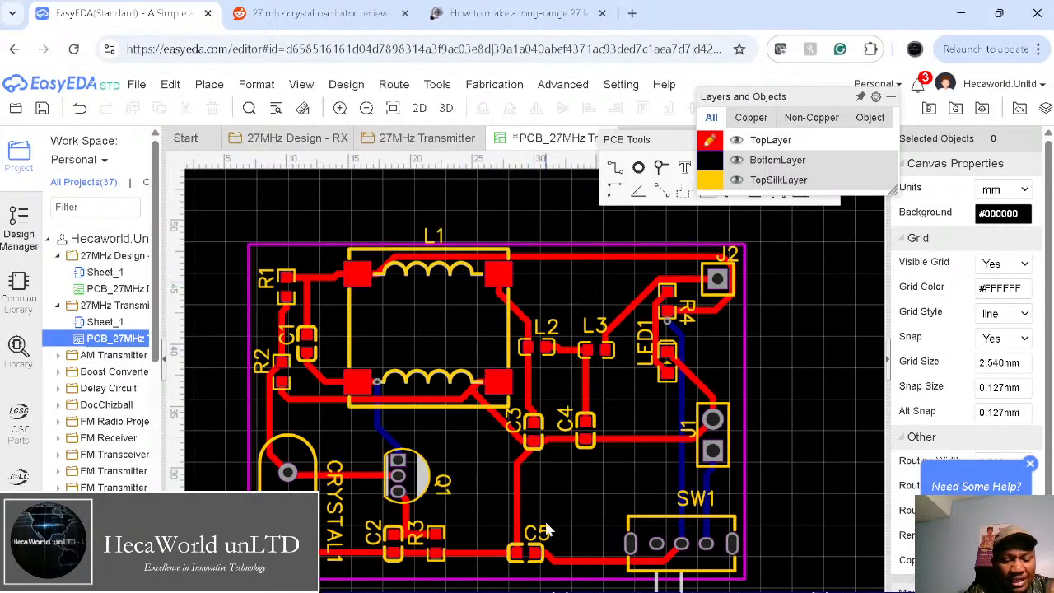
Step: Place a text label right of U1, deleting the accidental second copy
key(t)
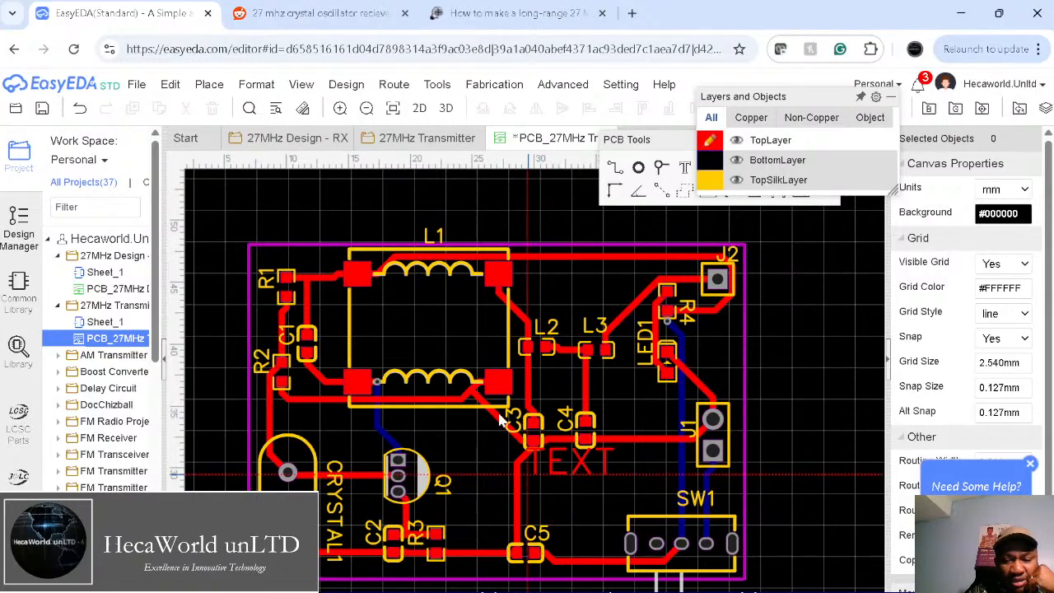
click(782, 413)
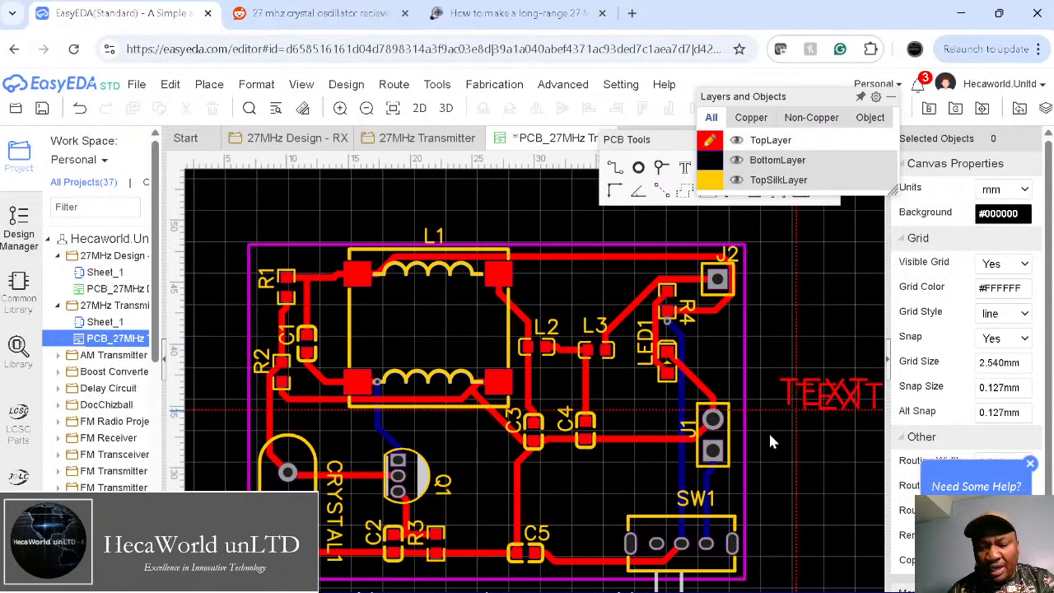
click(781, 475)
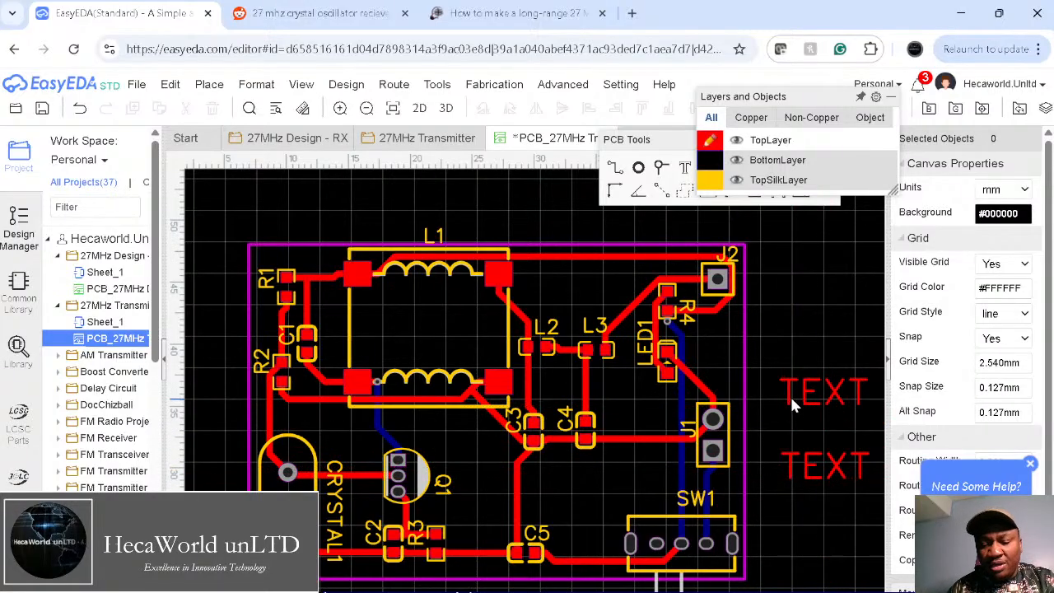
click(799, 463)
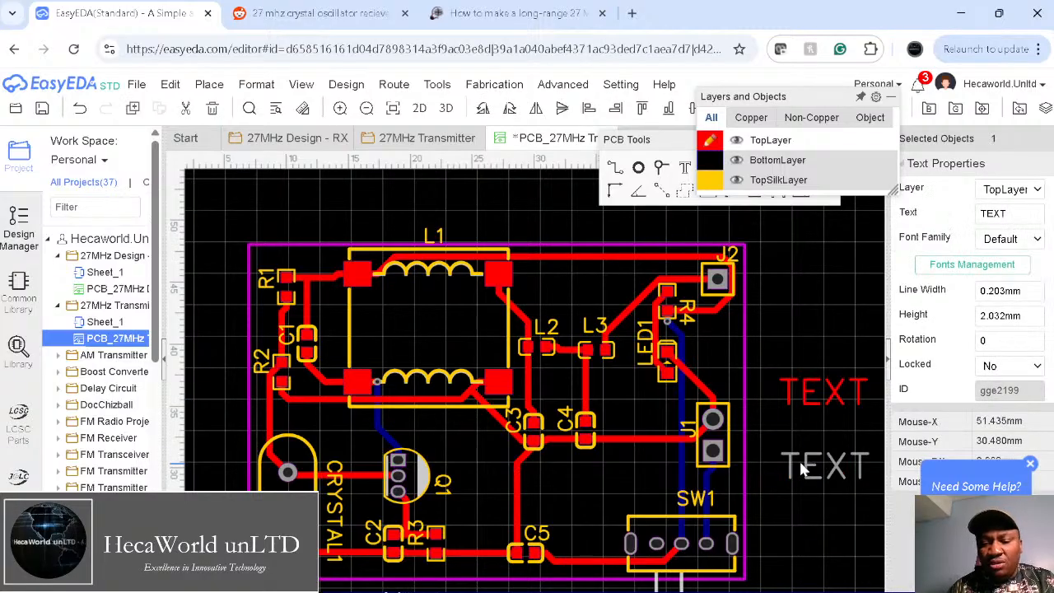
key(Delete)
Step: Change the label to '27MHz Xtal Transmitter', move it onto the board, and set height 1
double_click(805, 389)
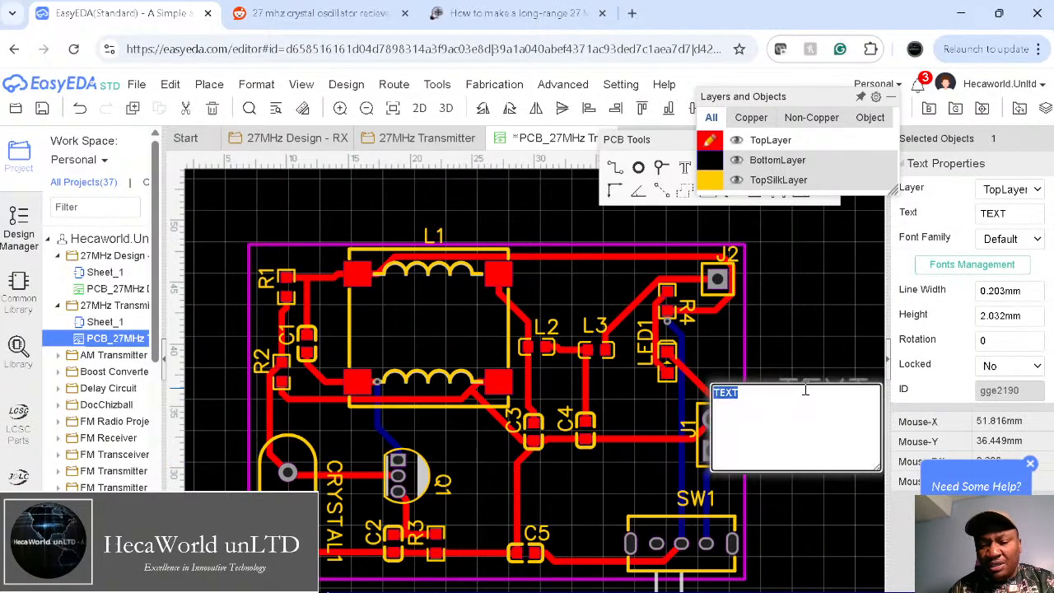
text(27MHz Xtal Transm)
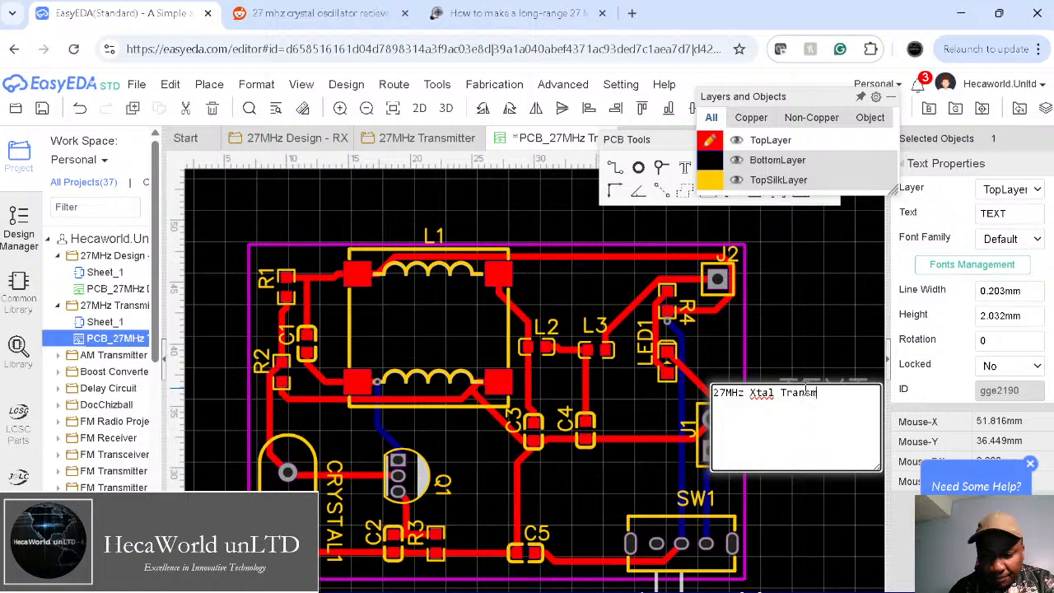
text(r)
key(Return)
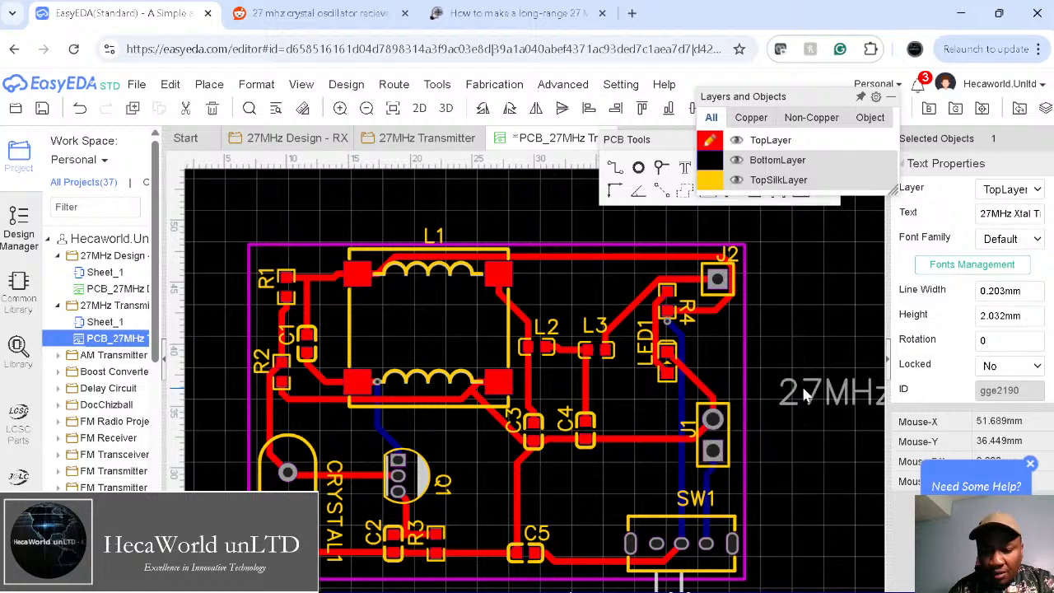
drag(804, 395, 330, 321)
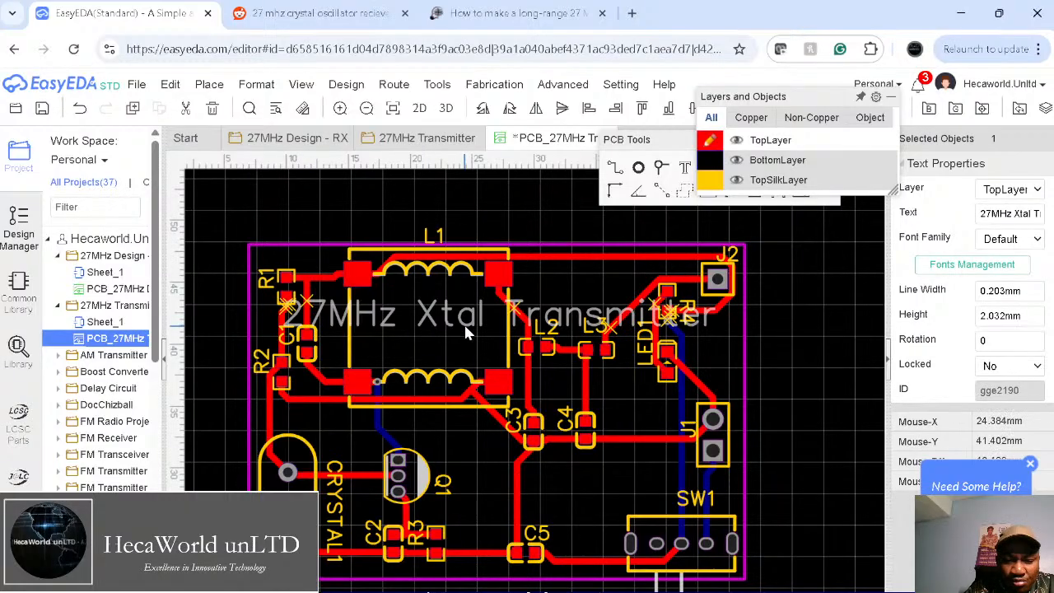
double_click(995, 318)
text(1)
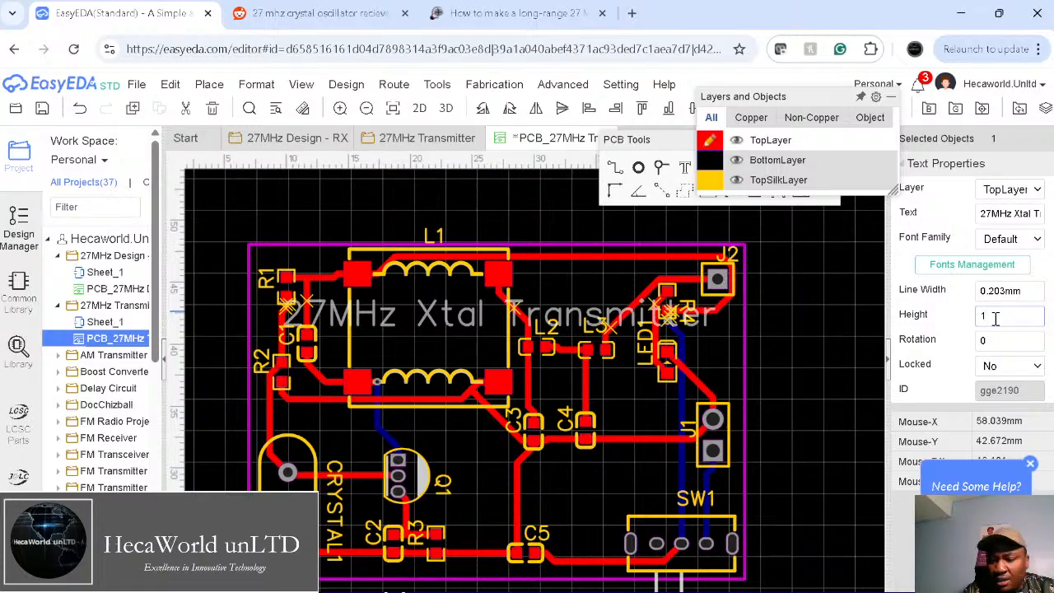
key(Return)
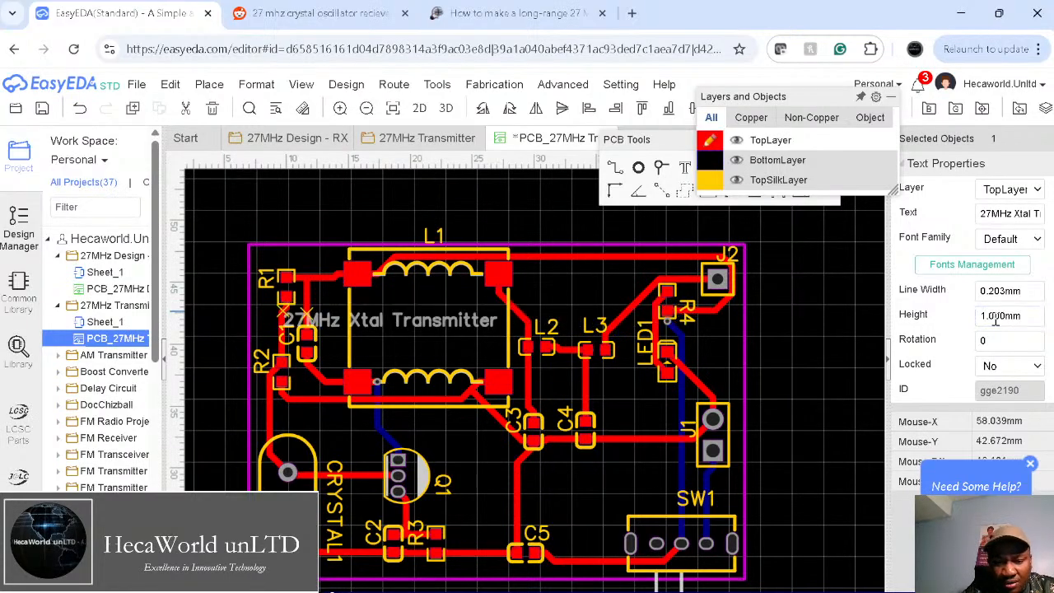
Step: Move the label over near U1 and extend the board outline's right edge slightly
drag(463, 324, 621, 476)
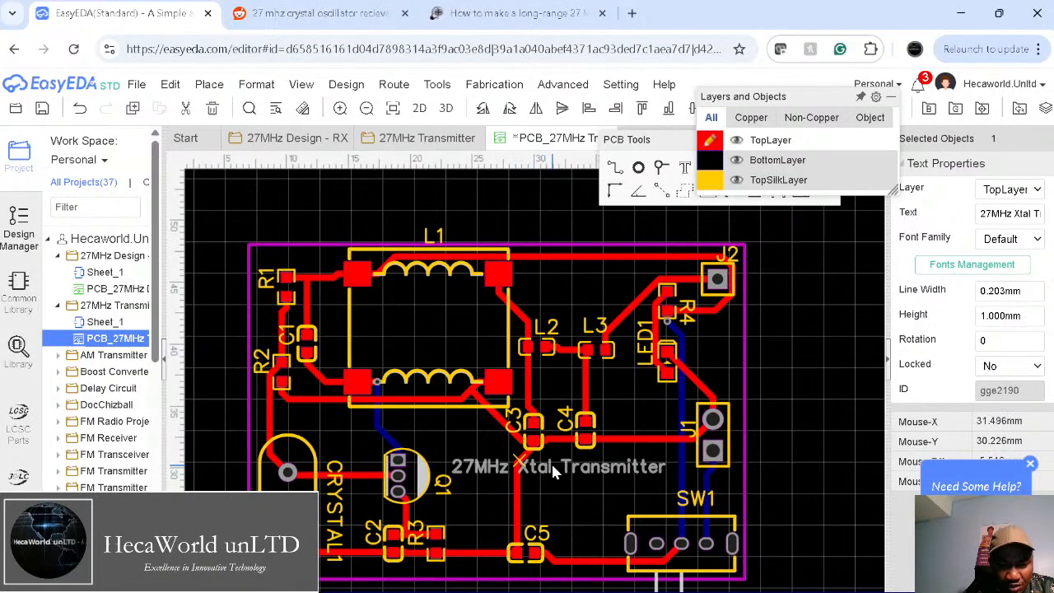
drag(551, 461, 795, 354)
right_drag(794, 423, 706, 415)
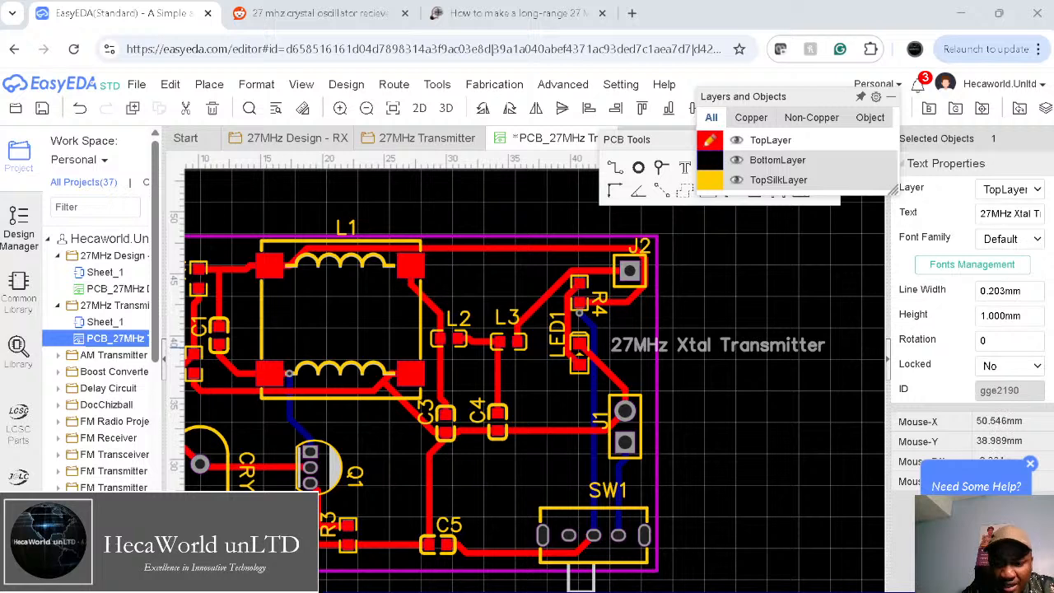
drag(699, 349, 770, 341)
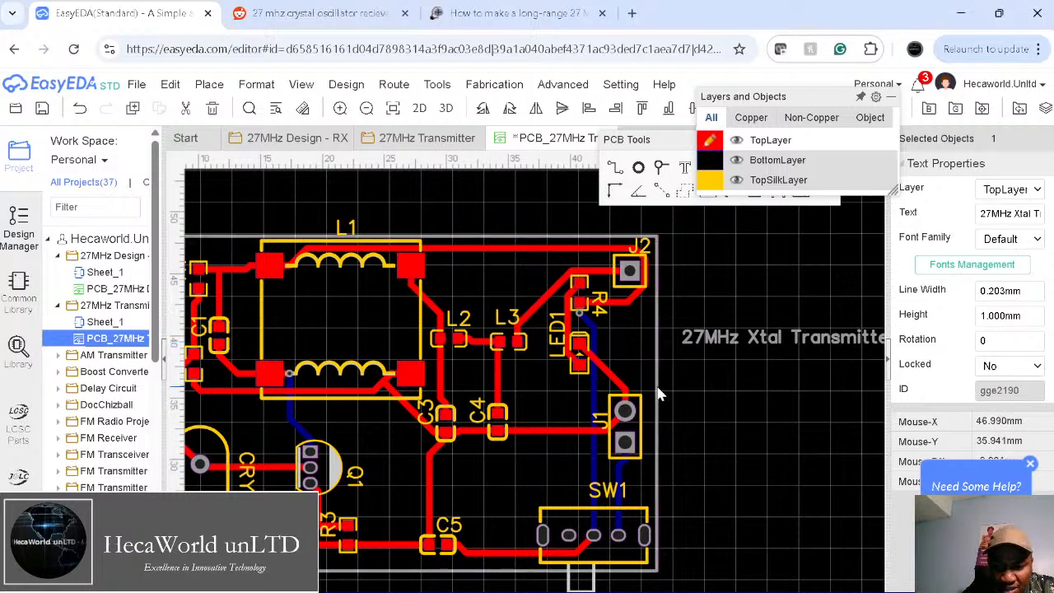
drag(658, 393, 675, 396)
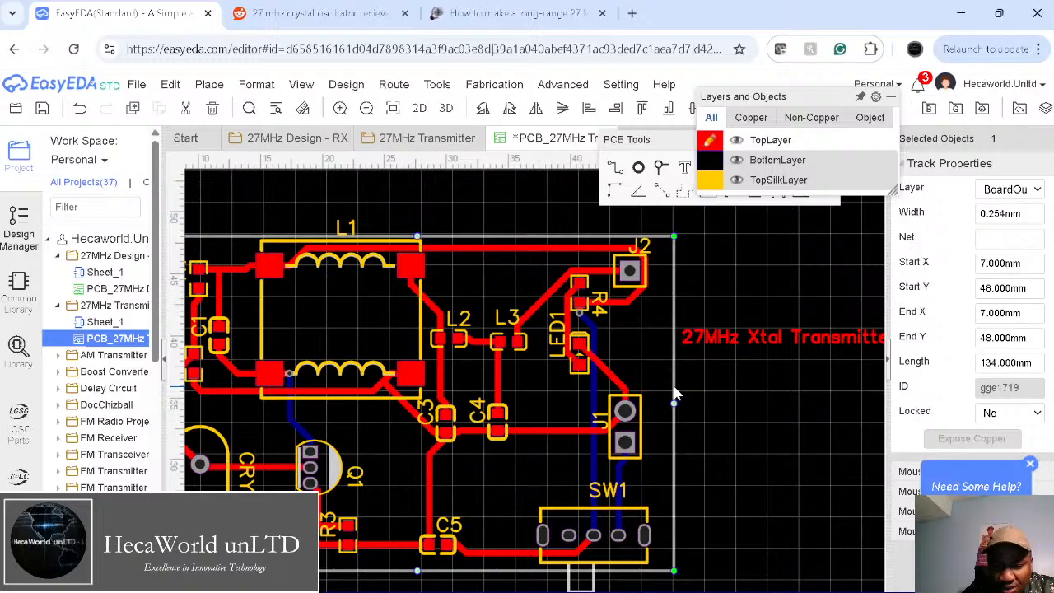
Step: Rotate the label 90° and run it along the right edge beside J1 and SW1, then paste a copy
click(703, 338)
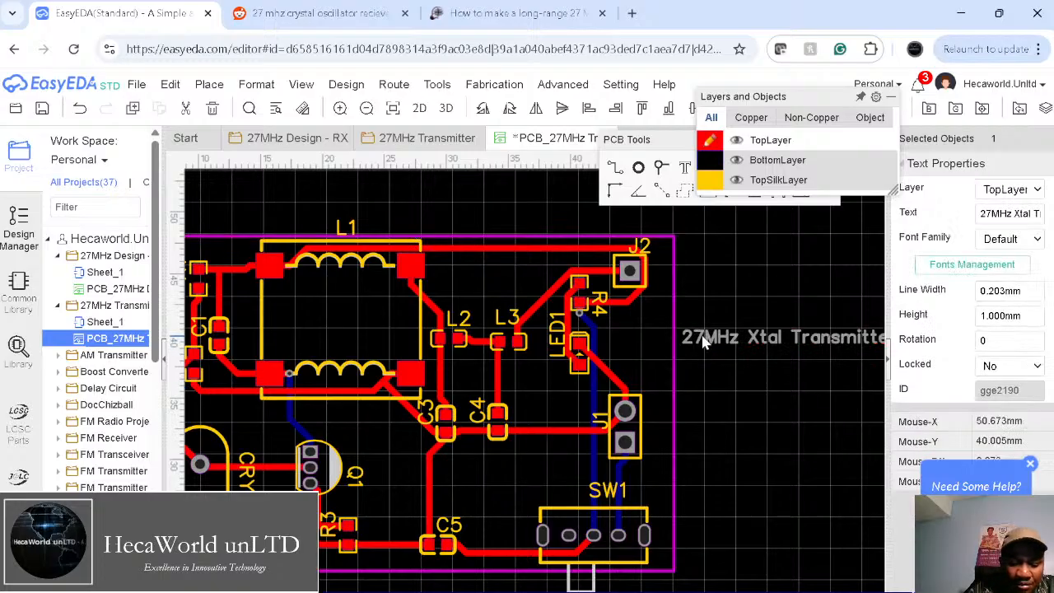
key(space)
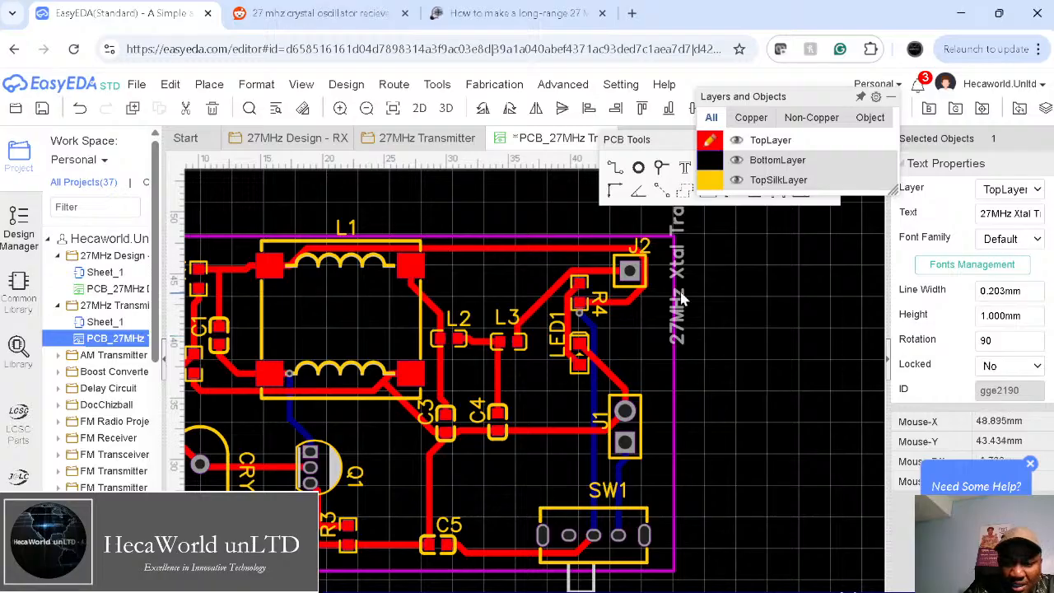
drag(677, 262, 661, 439)
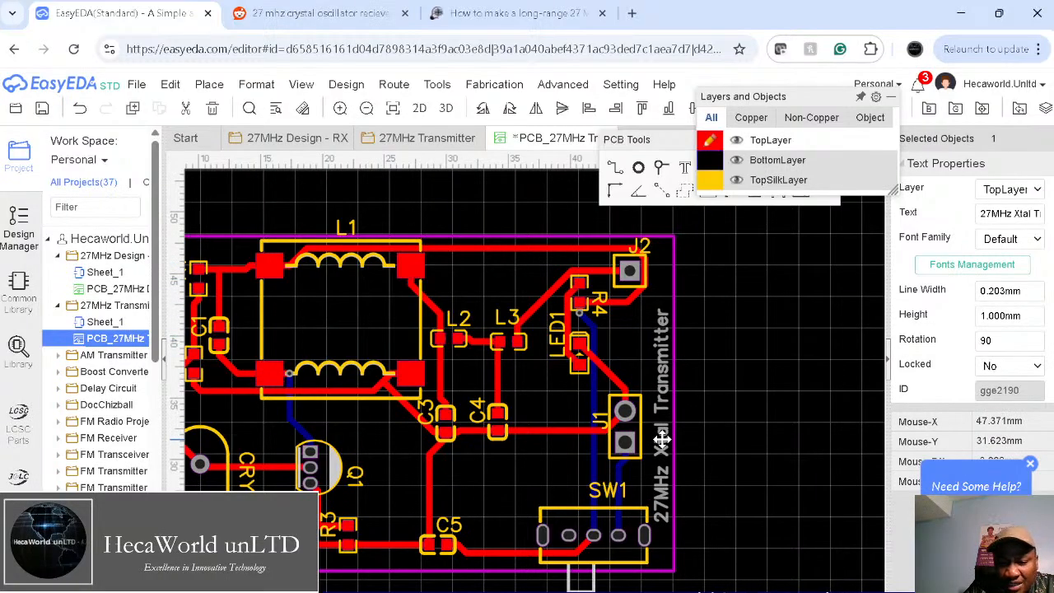
click(733, 431)
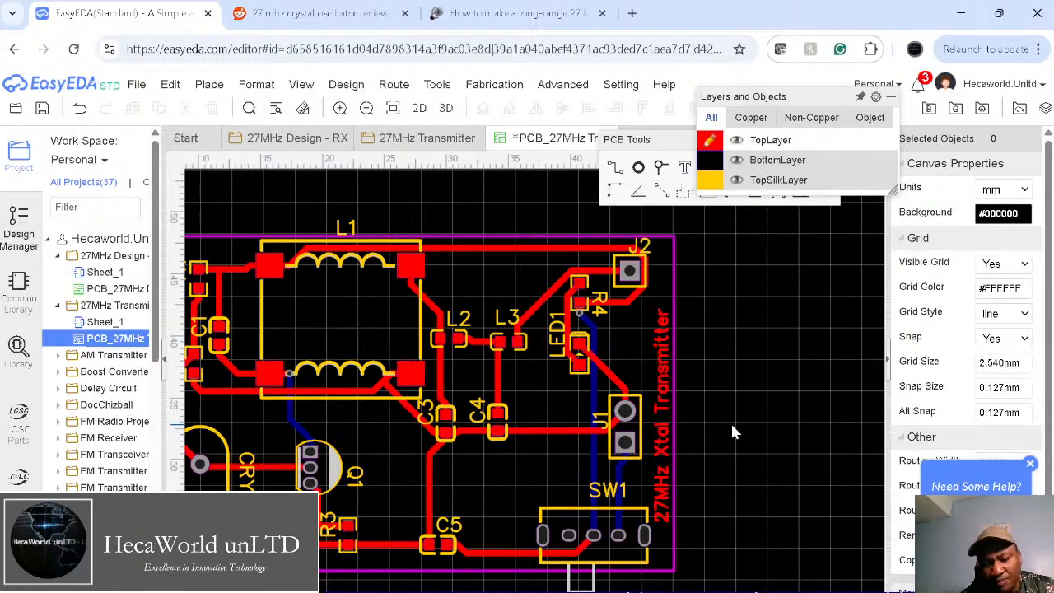
right_drag(732, 427, 818, 420)
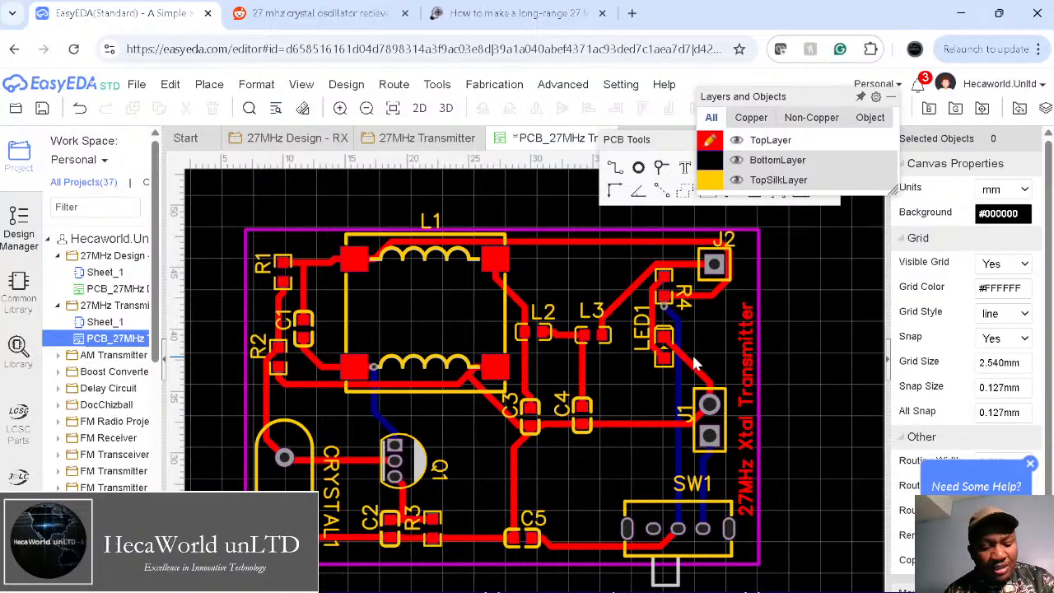
key(ctrl+v)
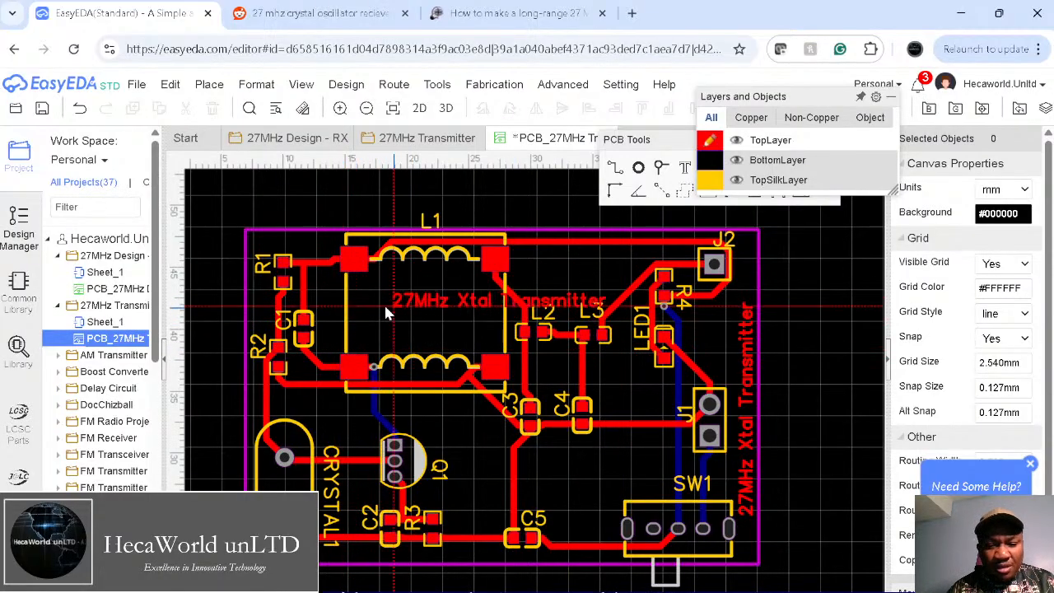
key(Escape)
Step: Place the mirrored label copy on BottomLayer along the bottom edge near C5, and nudge SW1's label left
mouse_move(712, 162)
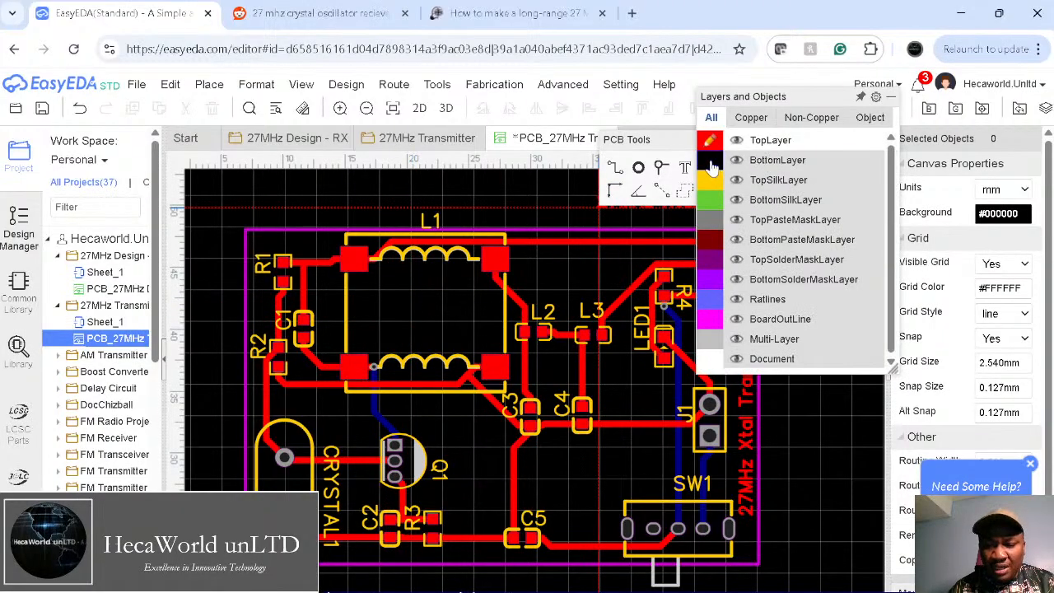
click(711, 163)
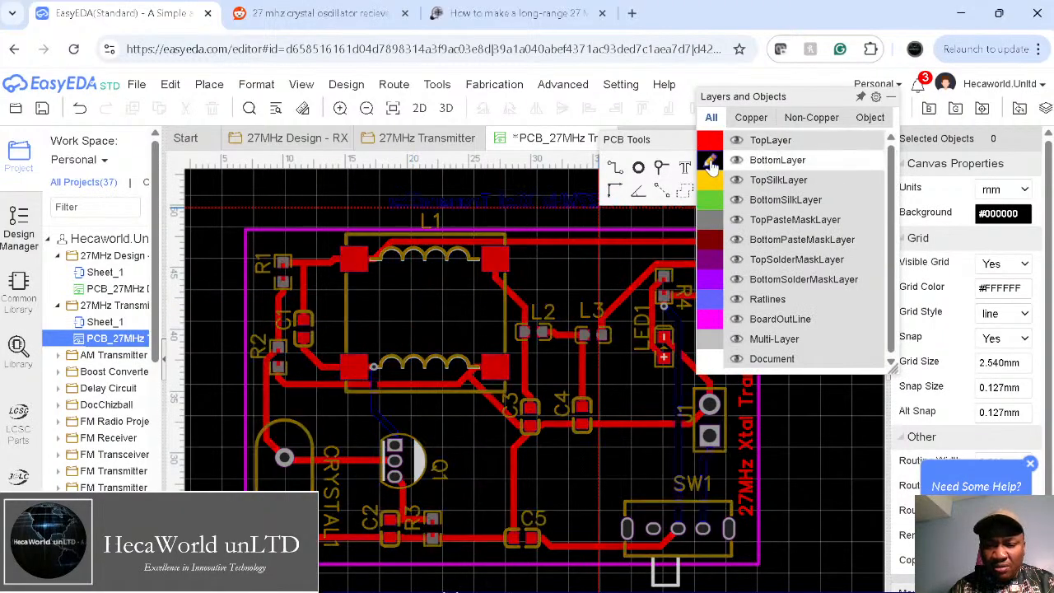
click(556, 204)
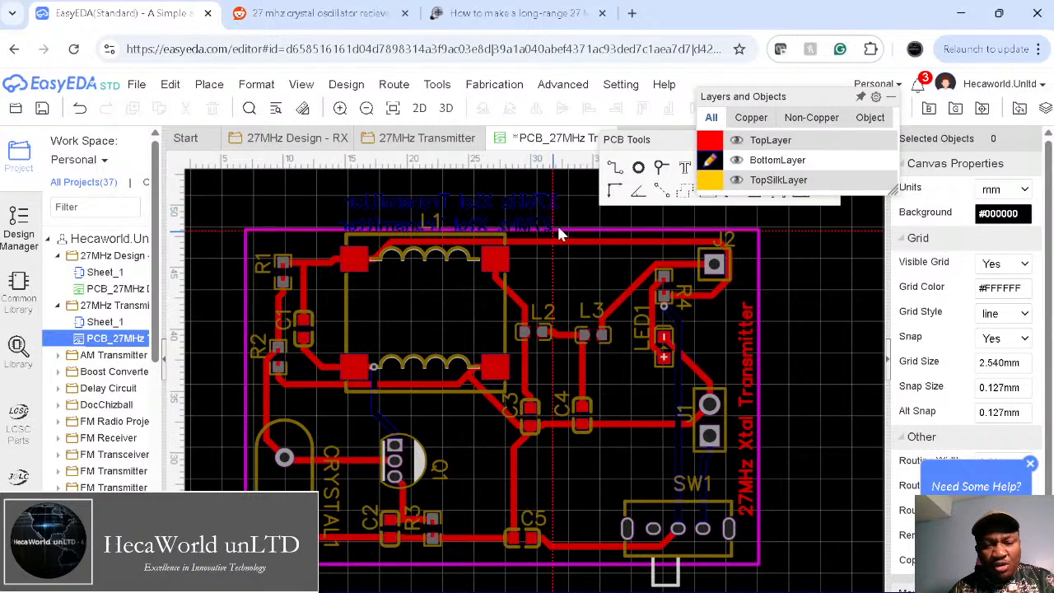
double_click(541, 203)
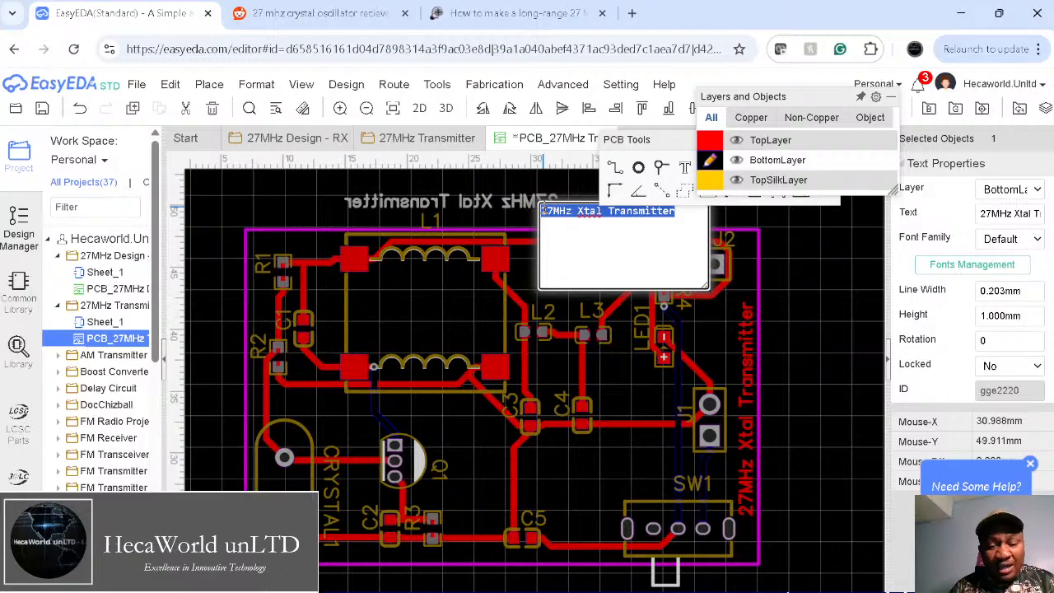
key(Escape)
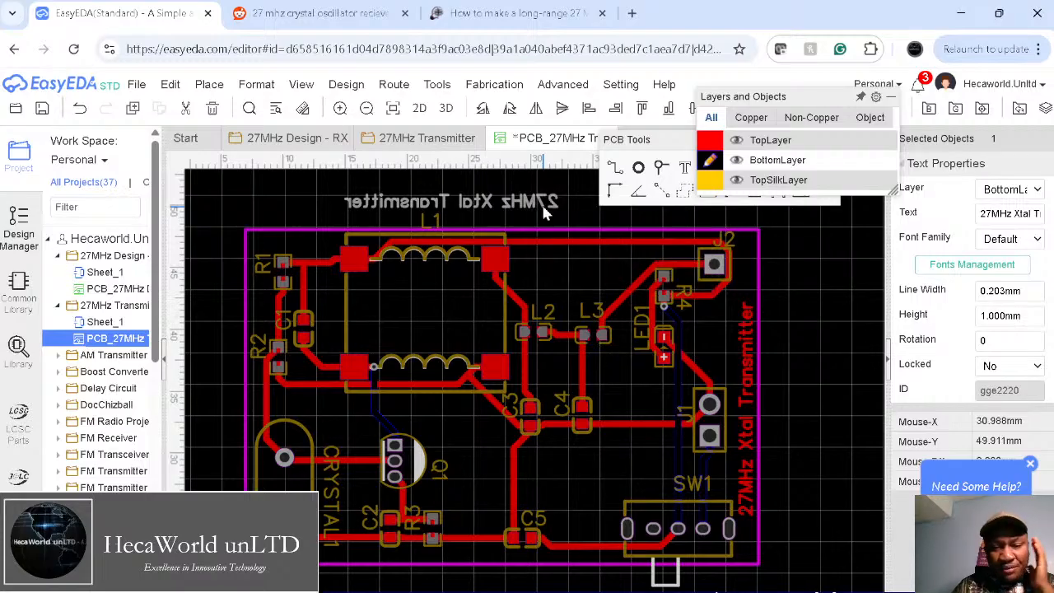
drag(538, 203, 534, 428)
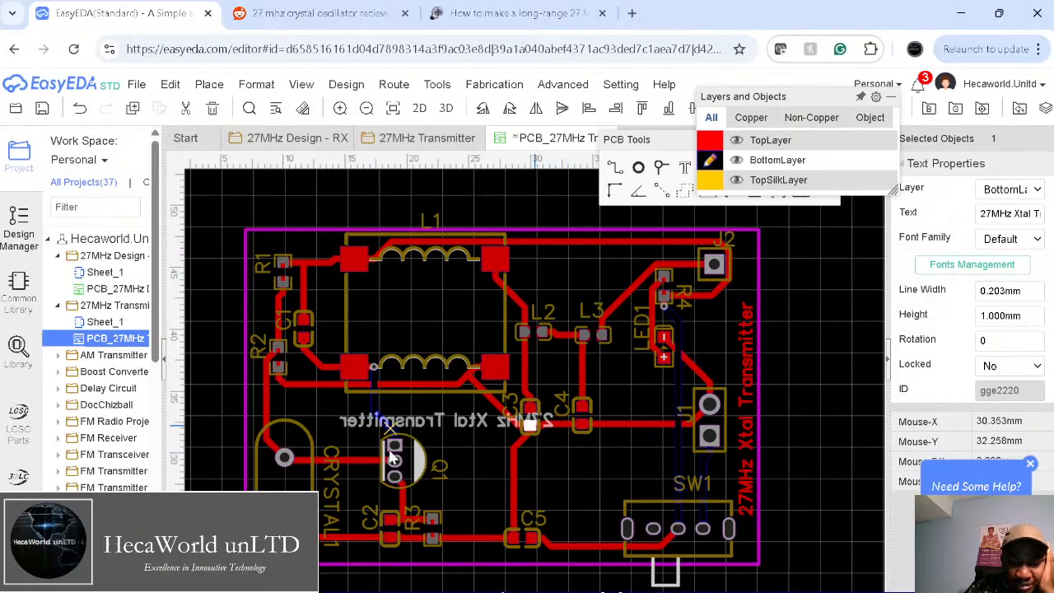
drag(432, 424, 422, 550)
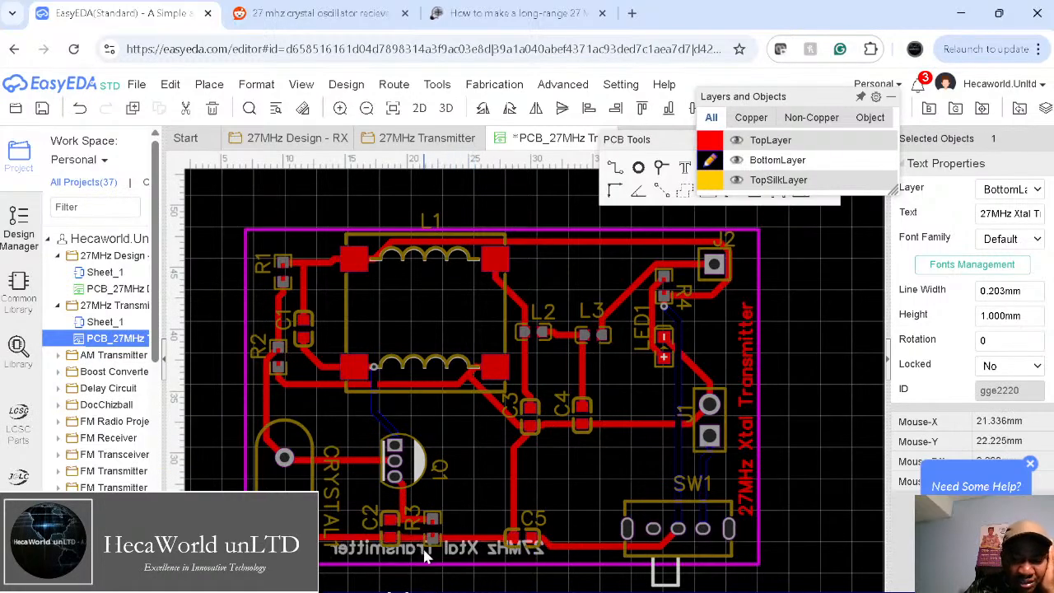
click(573, 495)
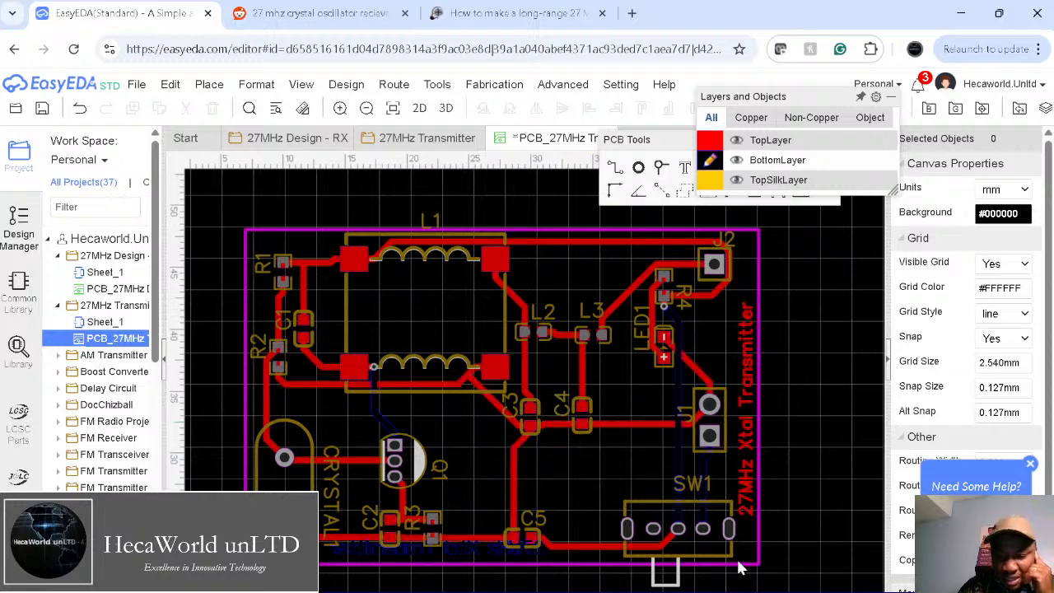
drag(696, 491, 647, 497)
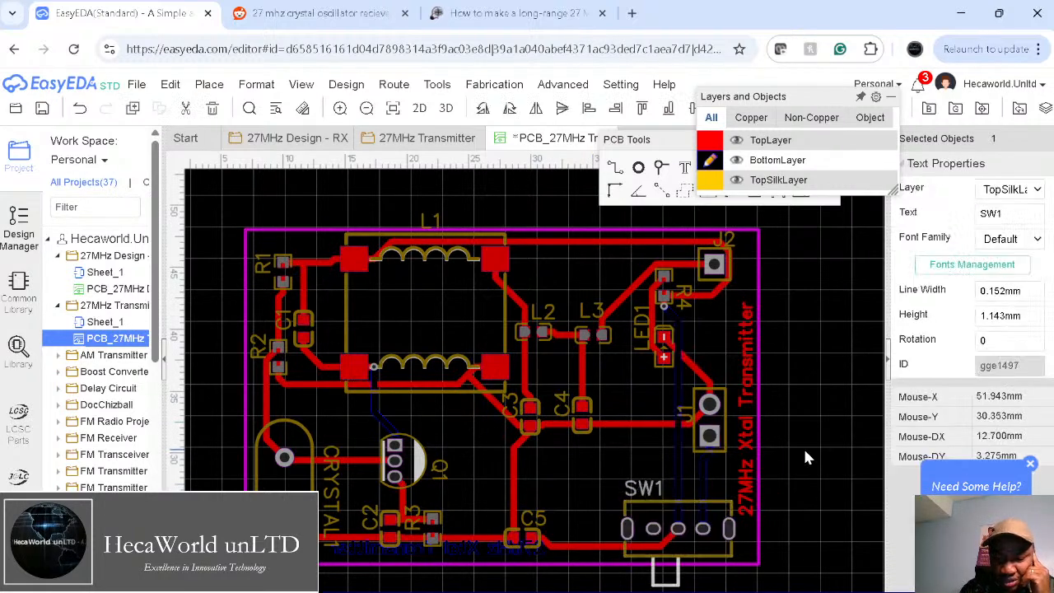
click(582, 443)
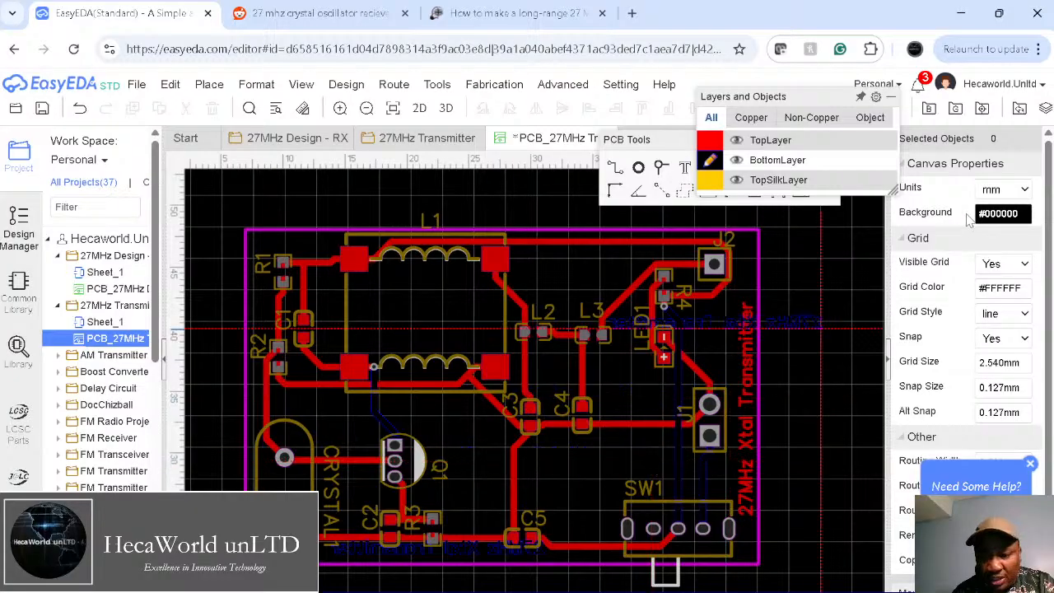
Step: On the top layer, place a horizontal PWR silkscreen label just below J1
click(711, 144)
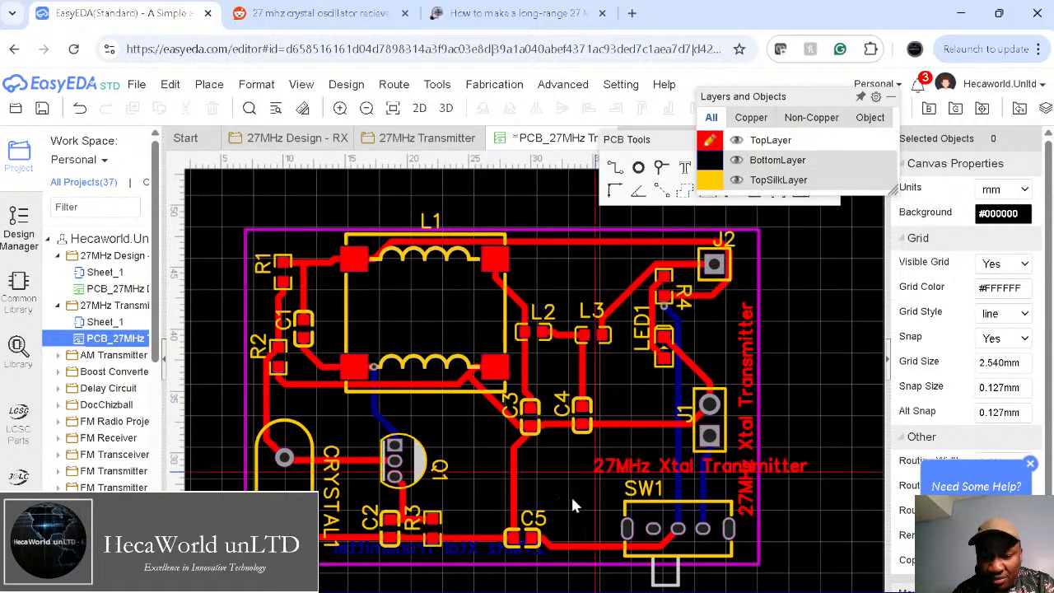
click(553, 467)
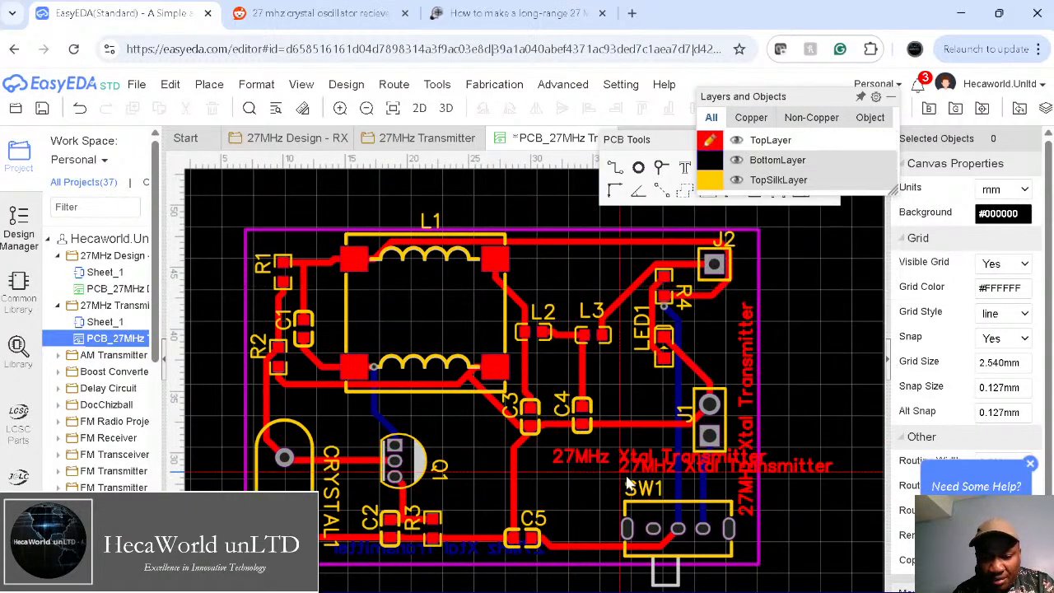
double_click(594, 463)
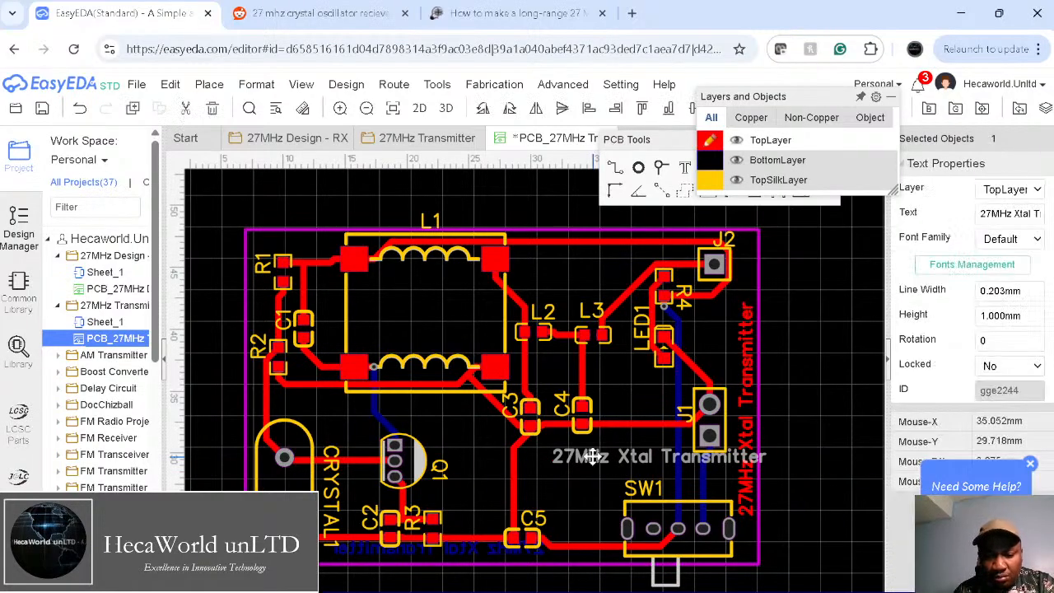
text(PWR)
key(Return)
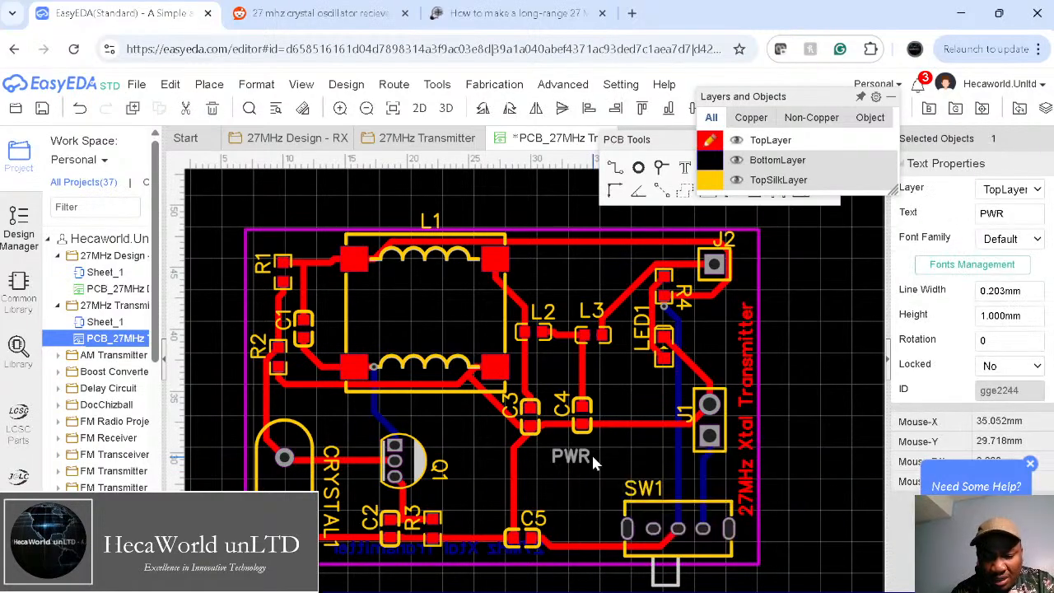
key(space)
drag(599, 461, 704, 488)
key(space)
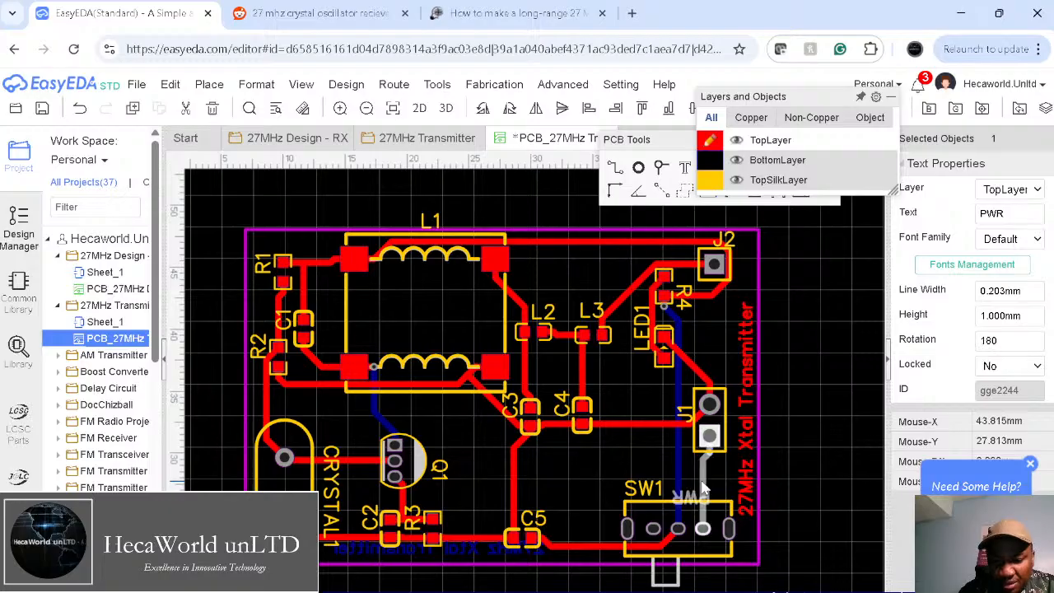
key(space)
key(space)
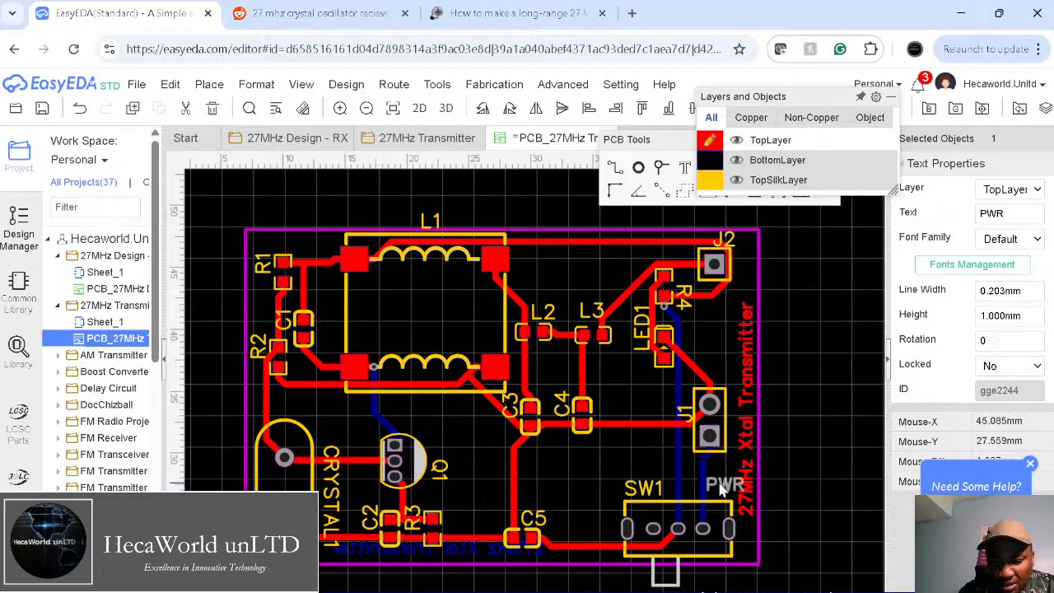
drag(711, 481, 705, 468)
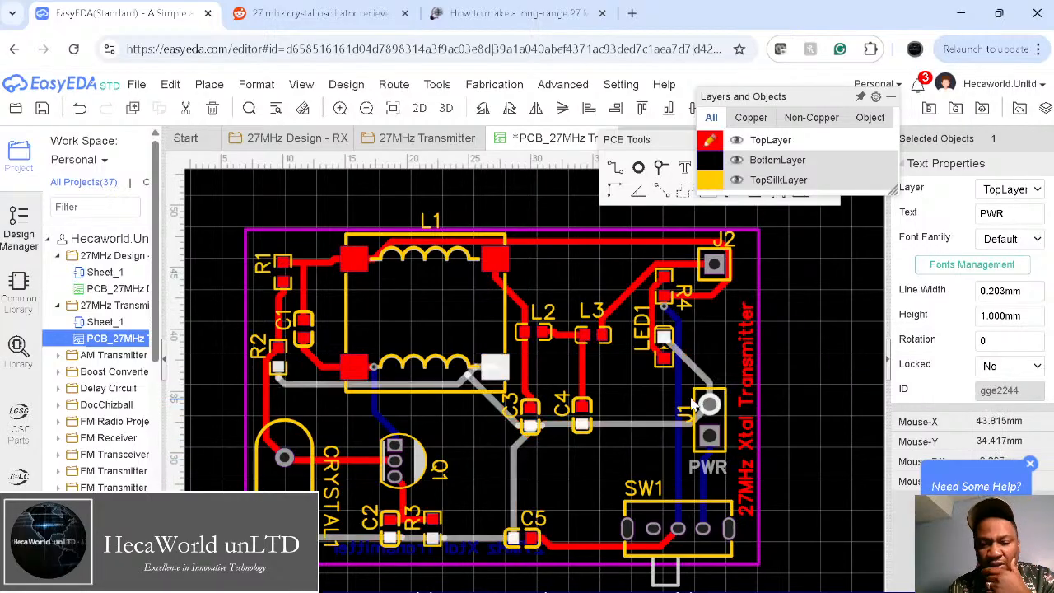
Step: Paste two copies of the label, rename them +VE and GND, and place them beside J1's pads
key(ctrl+v)
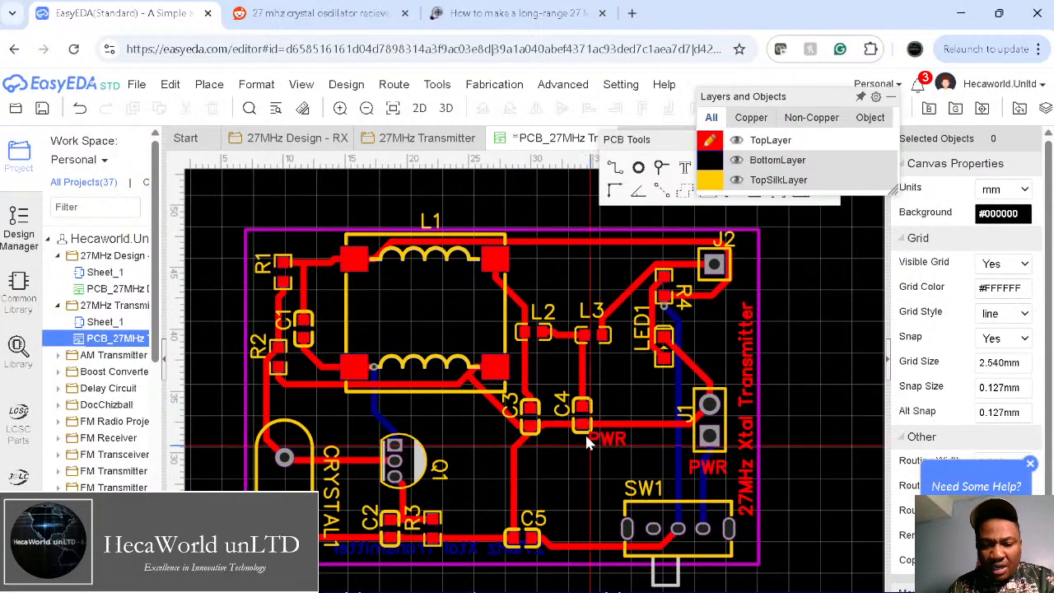
click(610, 394)
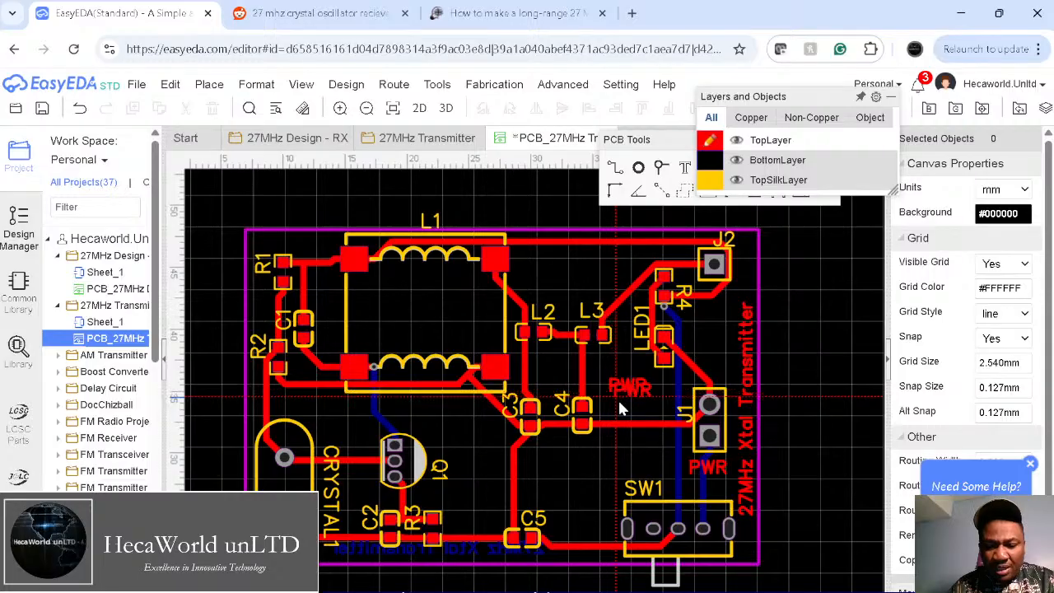
click(628, 414)
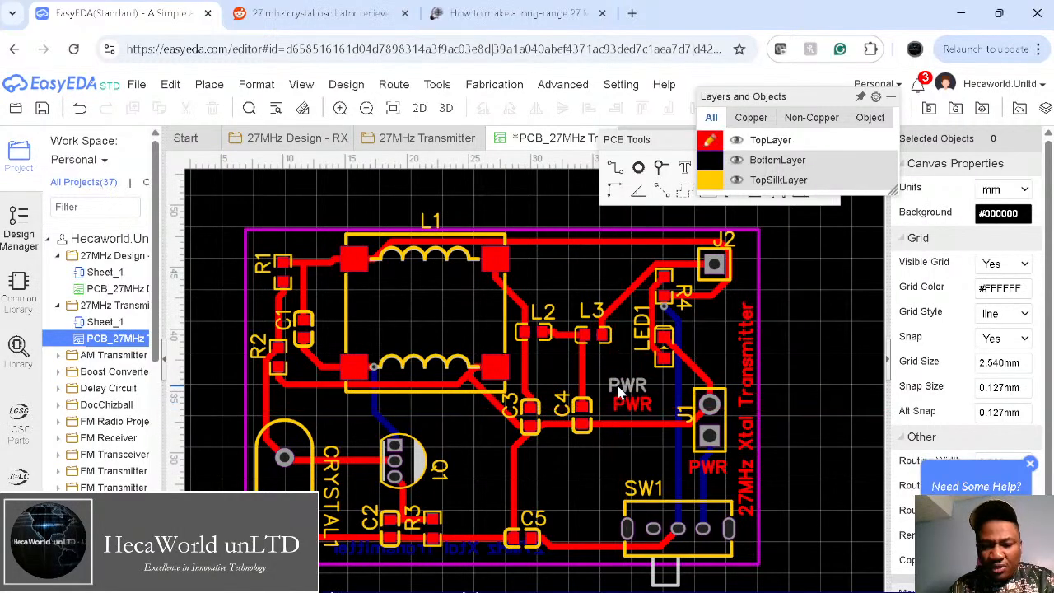
double_click(618, 391)
key(BackSpace)
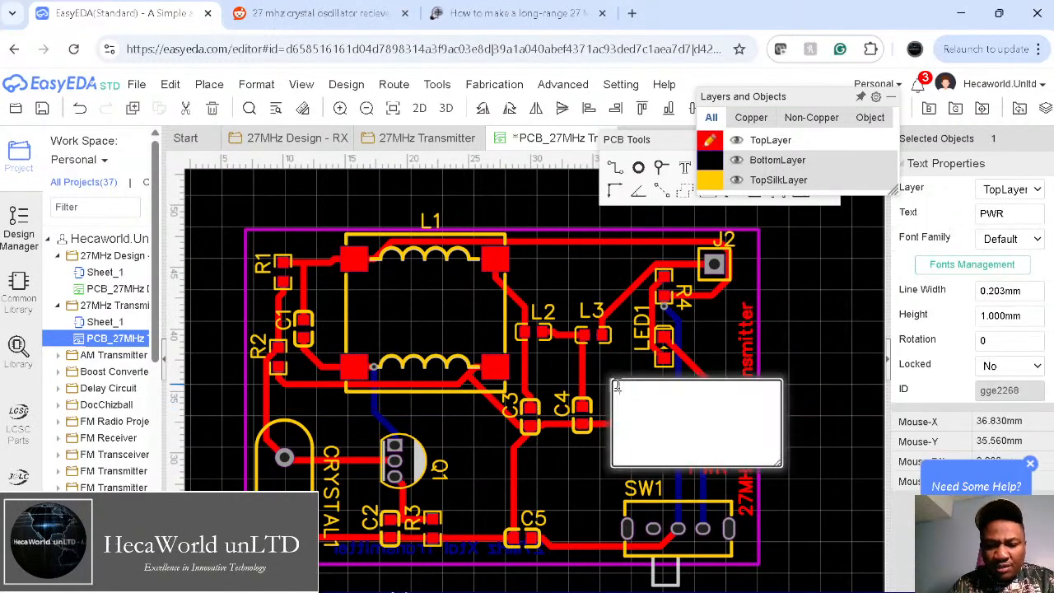
text(+VE)
key(Return)
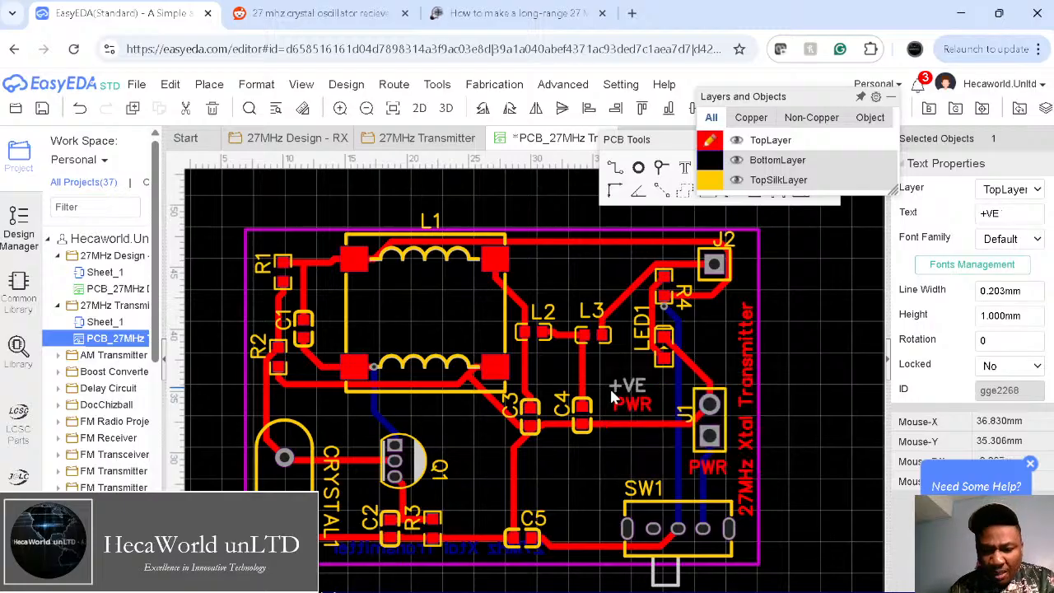
double_click(629, 403)
text(GND)
key(Return)
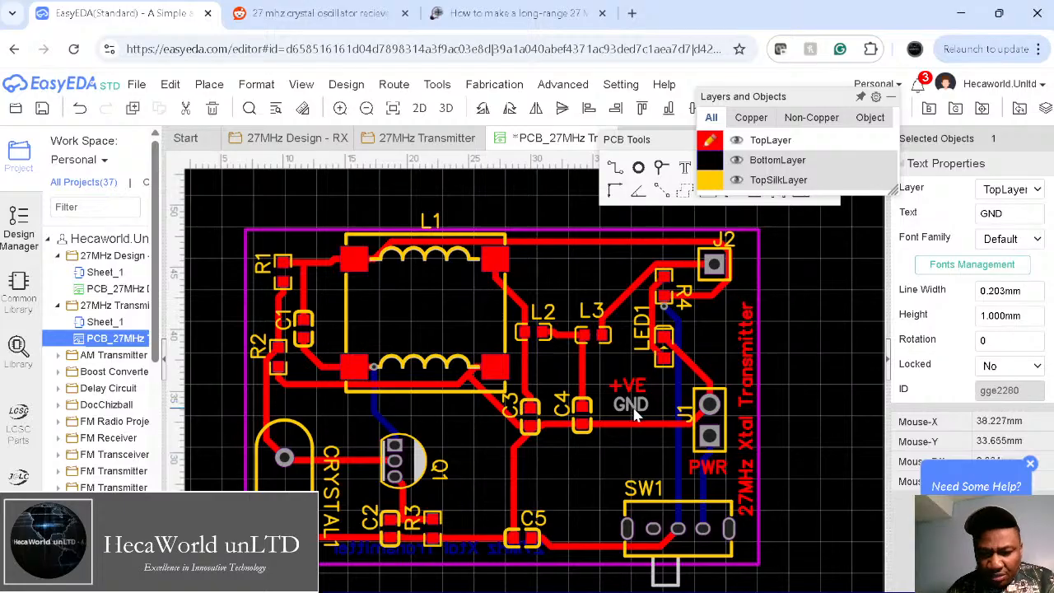
drag(630, 403, 671, 450)
click(819, 431)
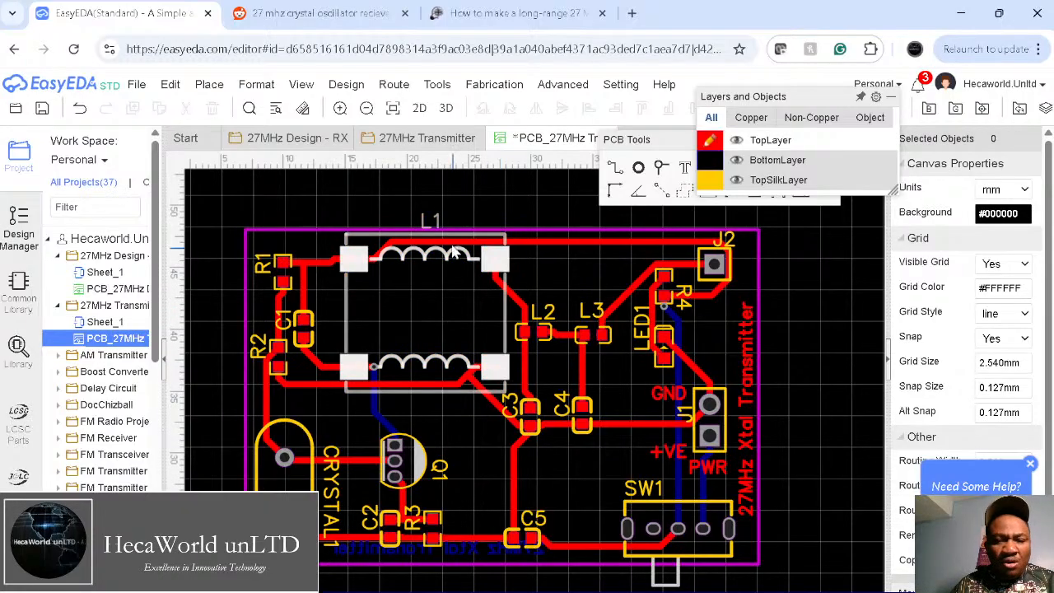
Step: Draw a GND copper pour outlining the whole board on the top layer, then make BottomLayer active
double_click(511, 428)
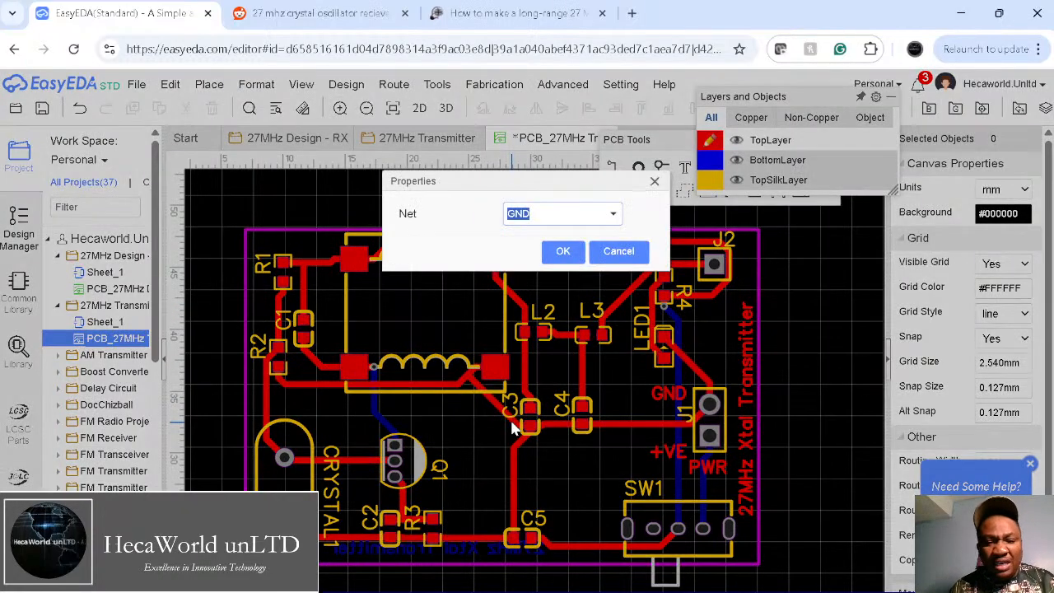
click(554, 248)
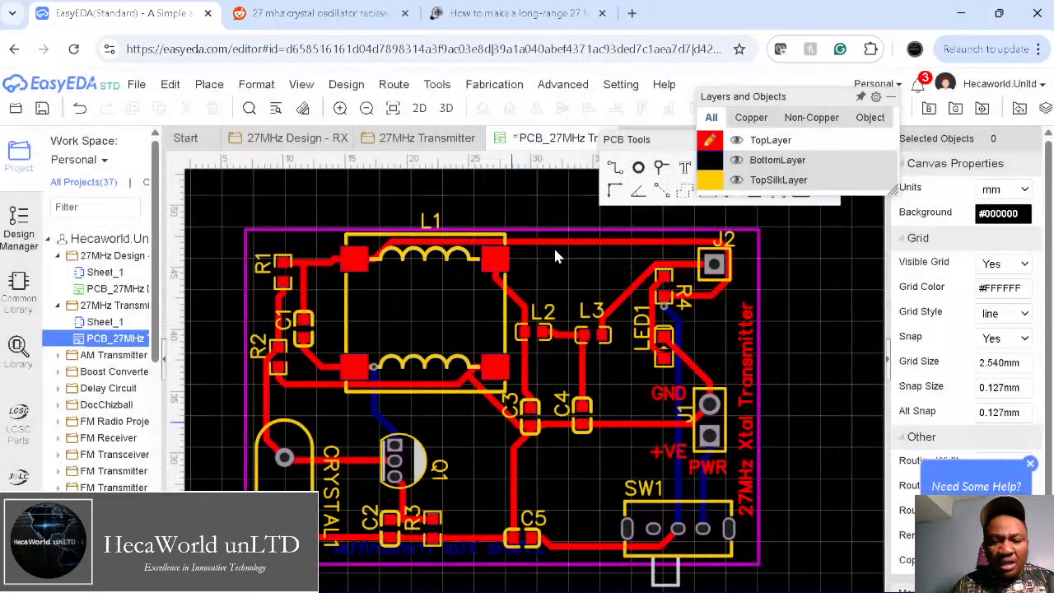
click(226, 203)
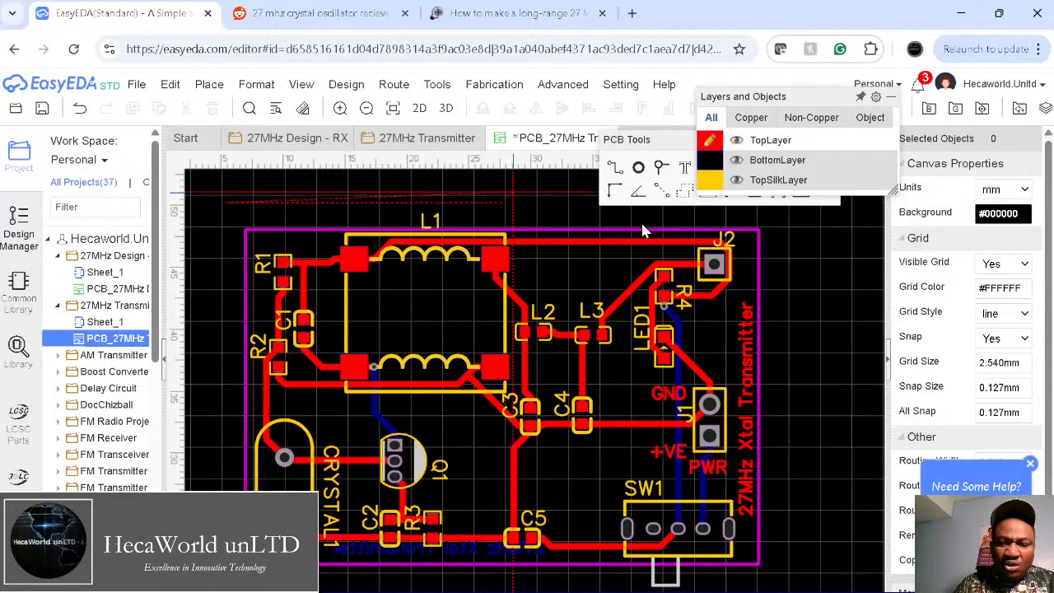
click(799, 211)
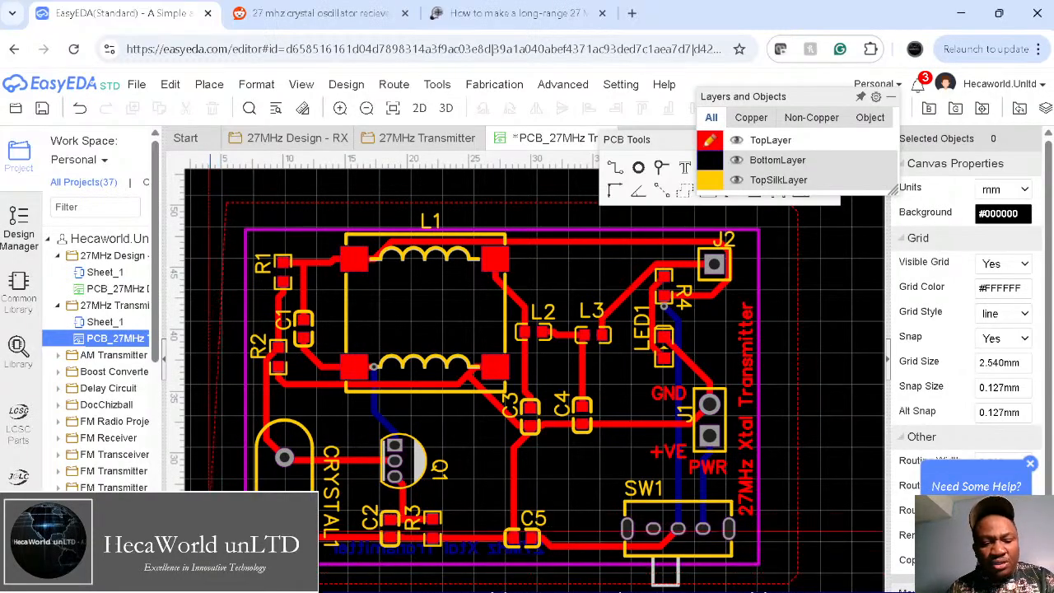
right_click(216, 541)
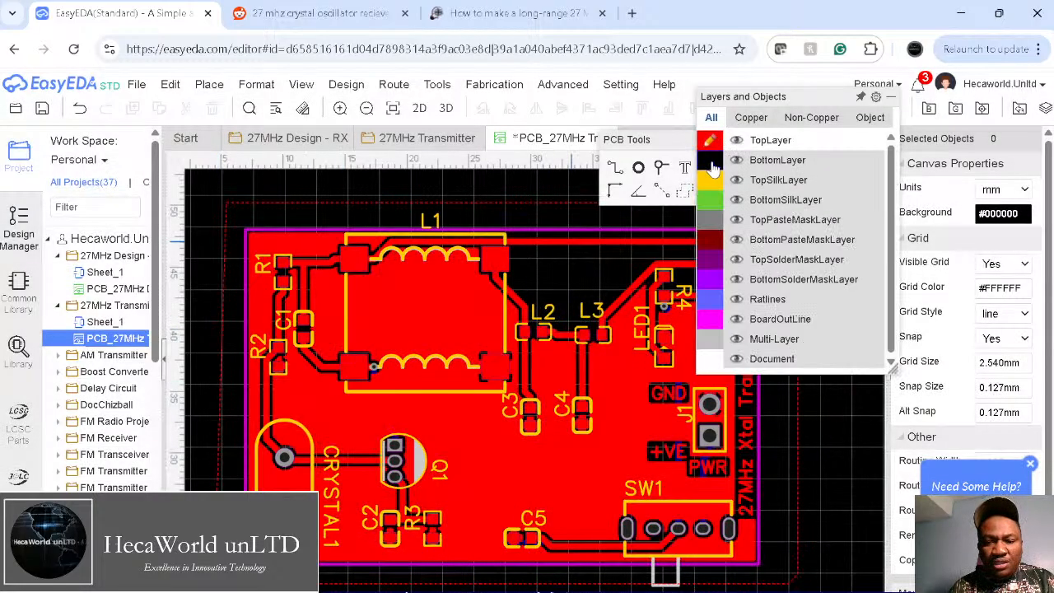
click(711, 162)
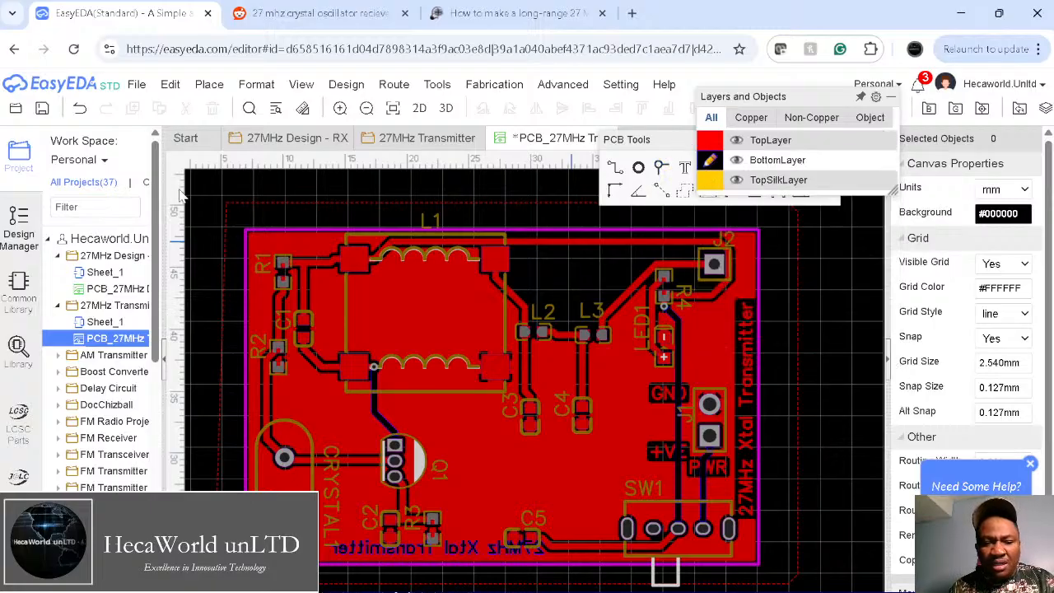
Step: Add a GND copper pour outlined around the board on the bottom layer
key(e)
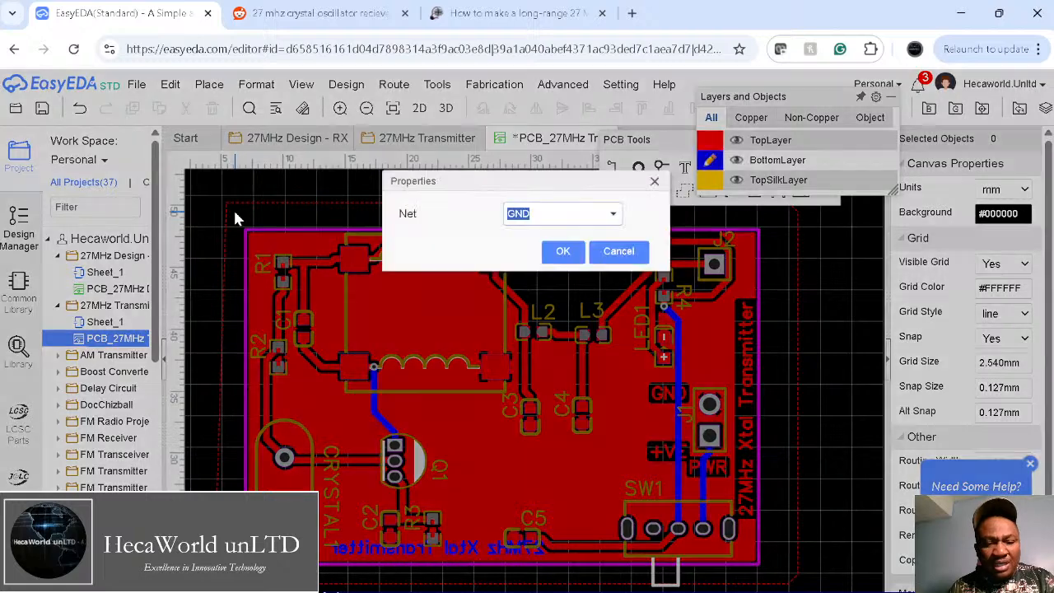
click(562, 250)
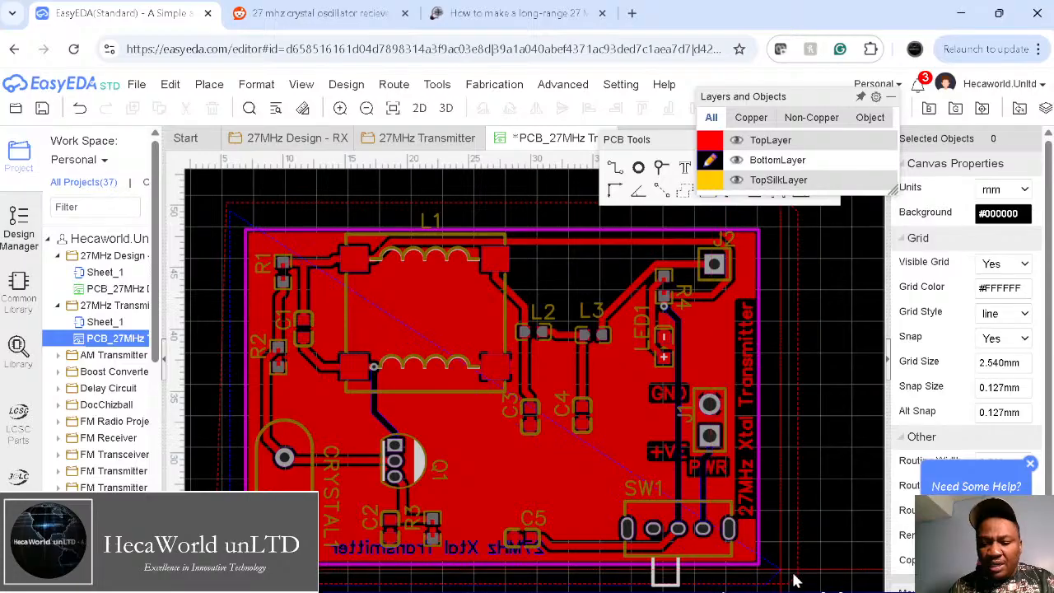
right_click(784, 217)
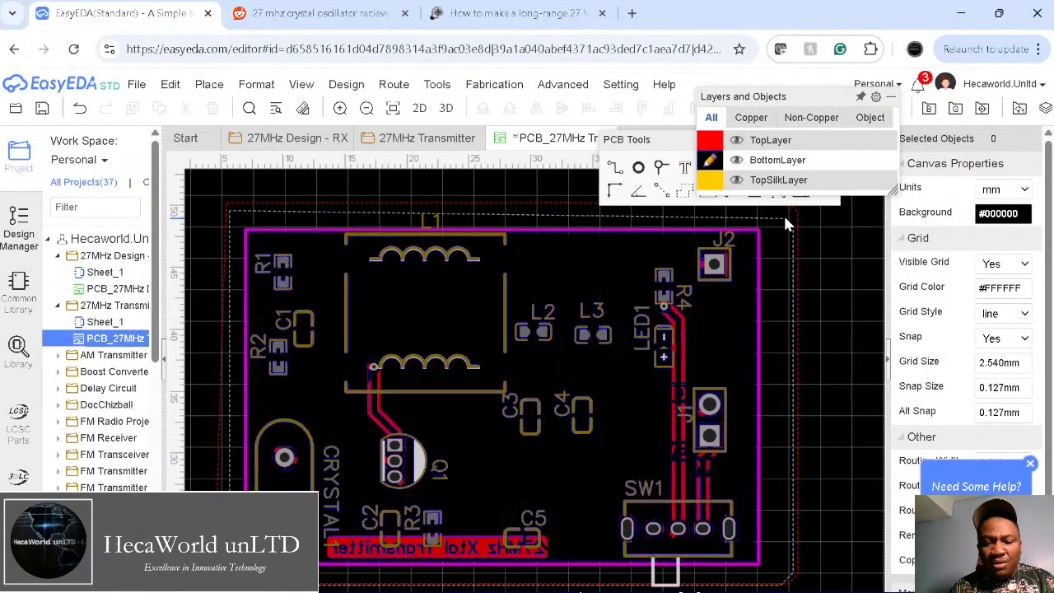
Step: Toggle between the copper layers, hide top and bottom copper, and leave BottomLayer active
mouse_move(735, 183)
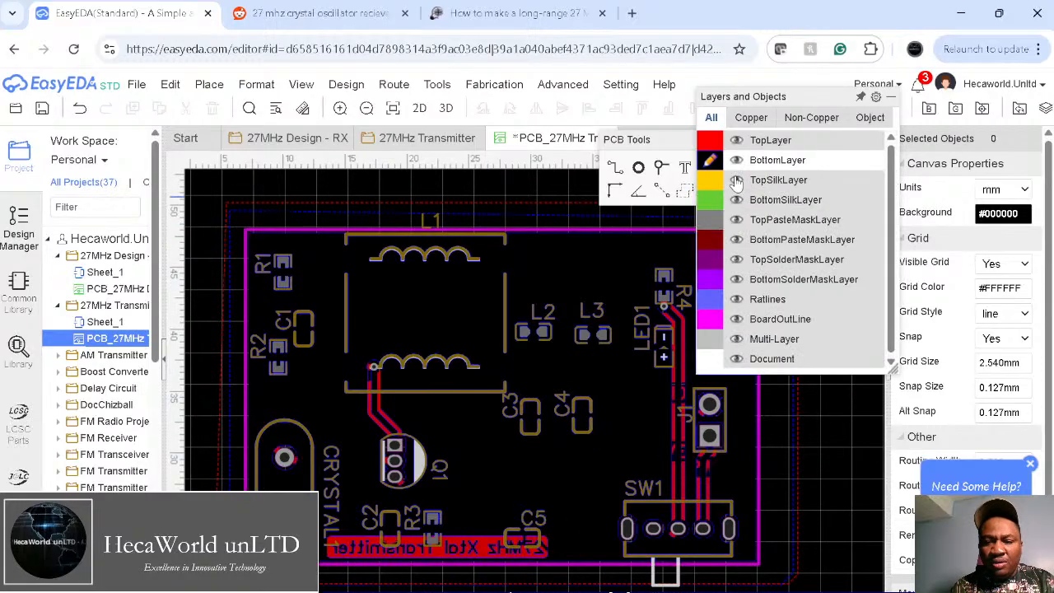
click(706, 145)
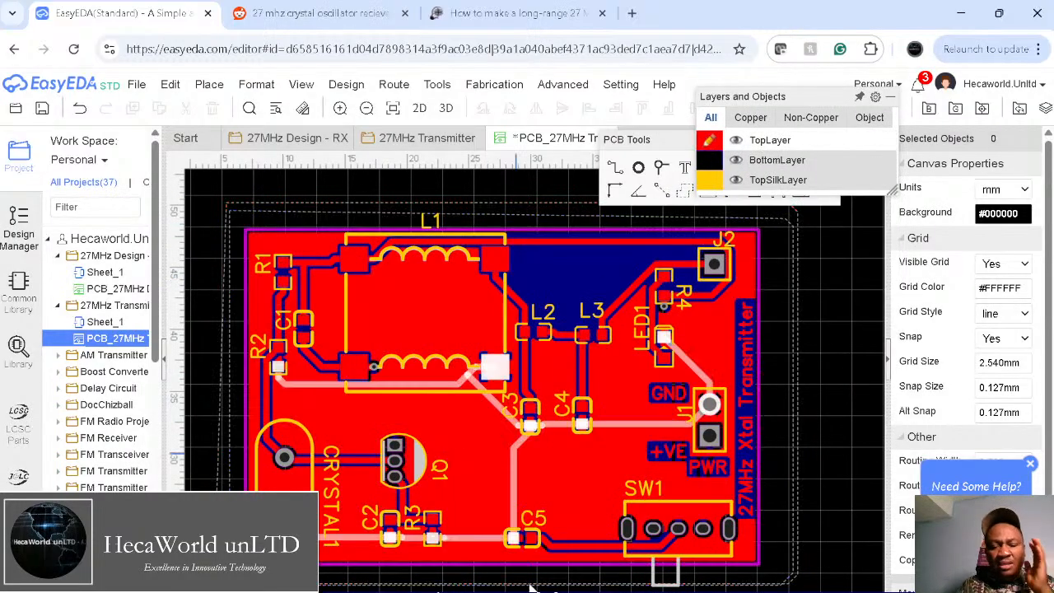
mouse_move(710, 173)
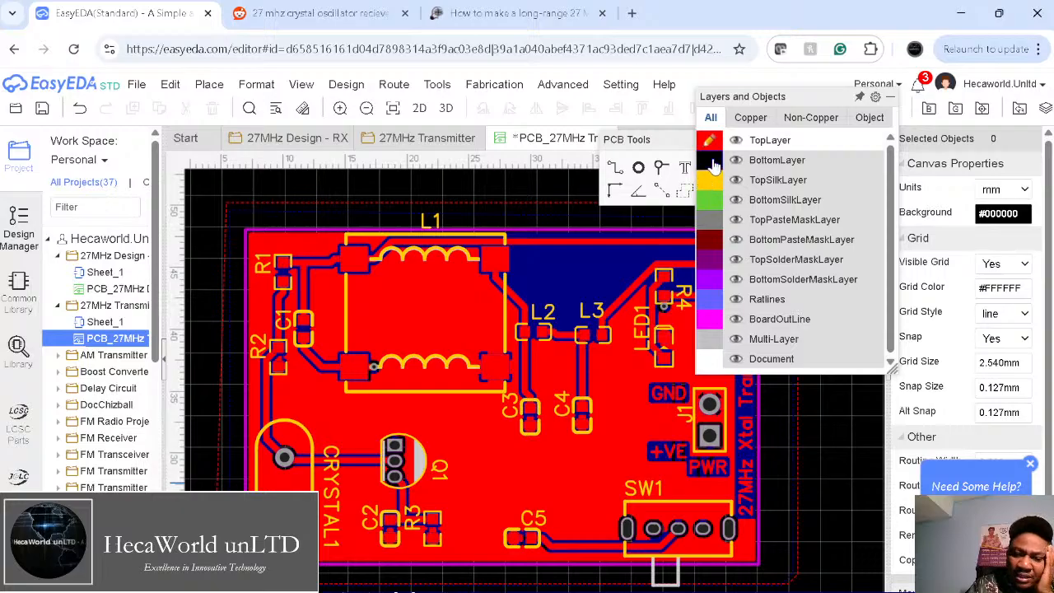
click(713, 163)
click(711, 145)
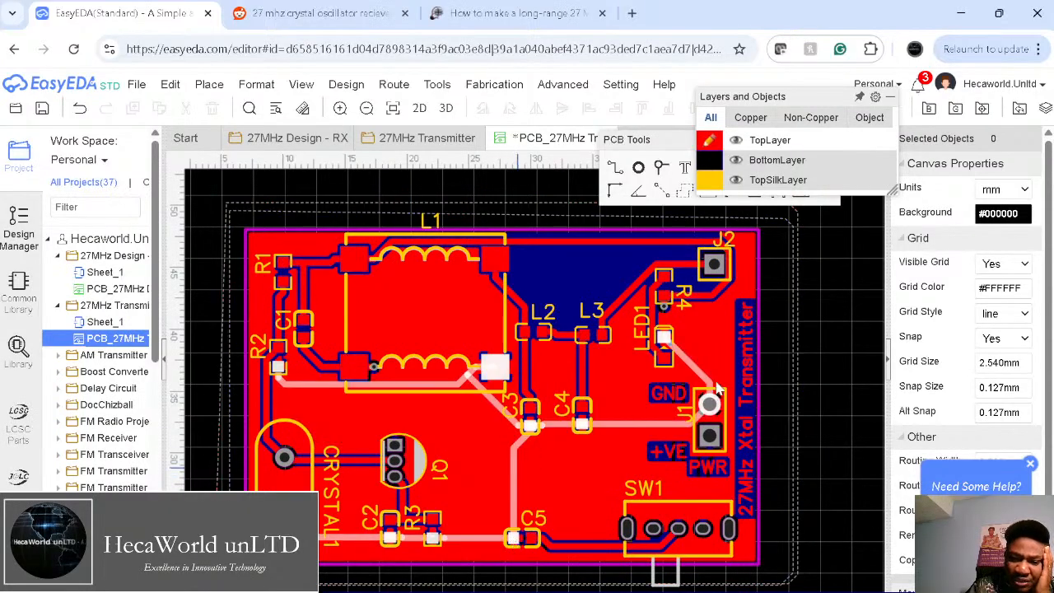
mouse_move(806, 161)
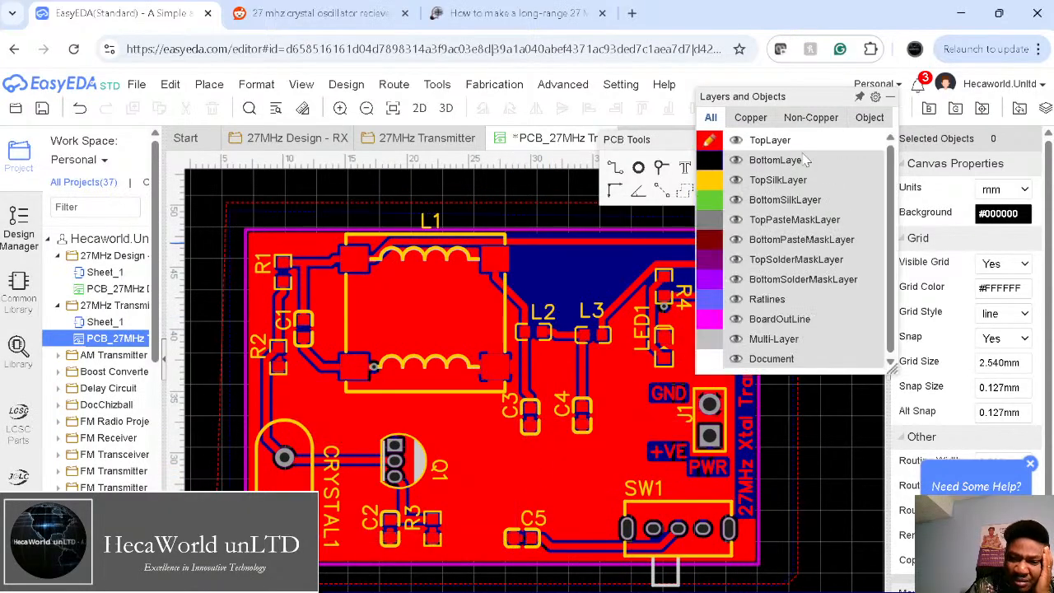
click(738, 162)
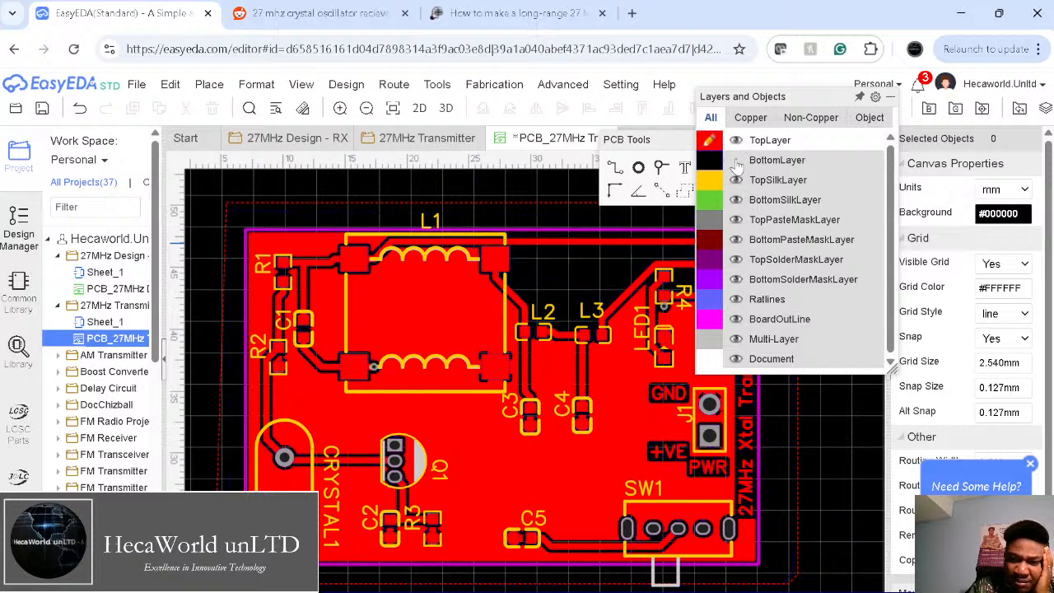
click(736, 141)
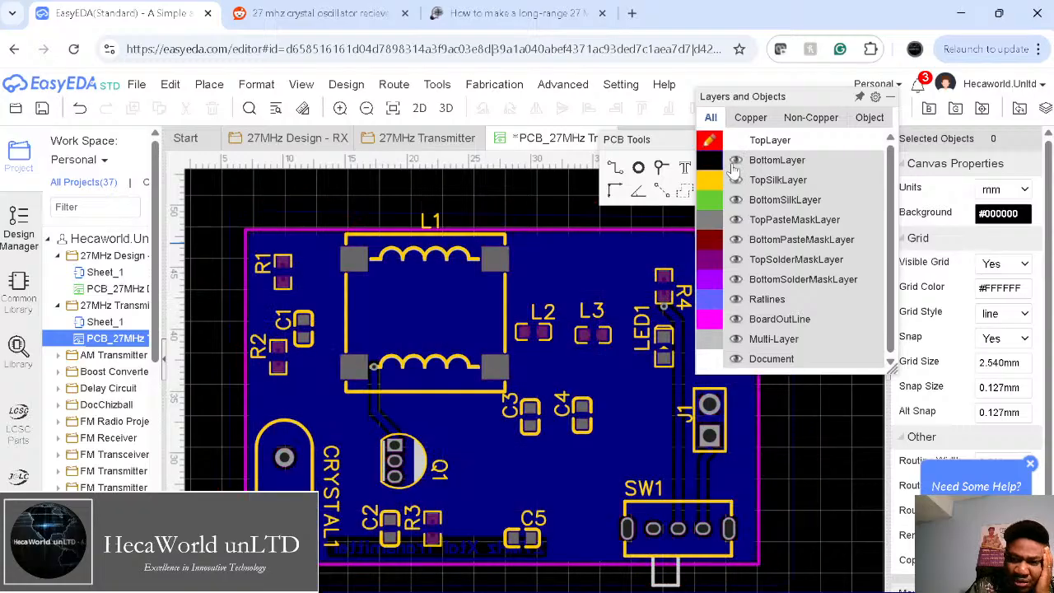
click(710, 162)
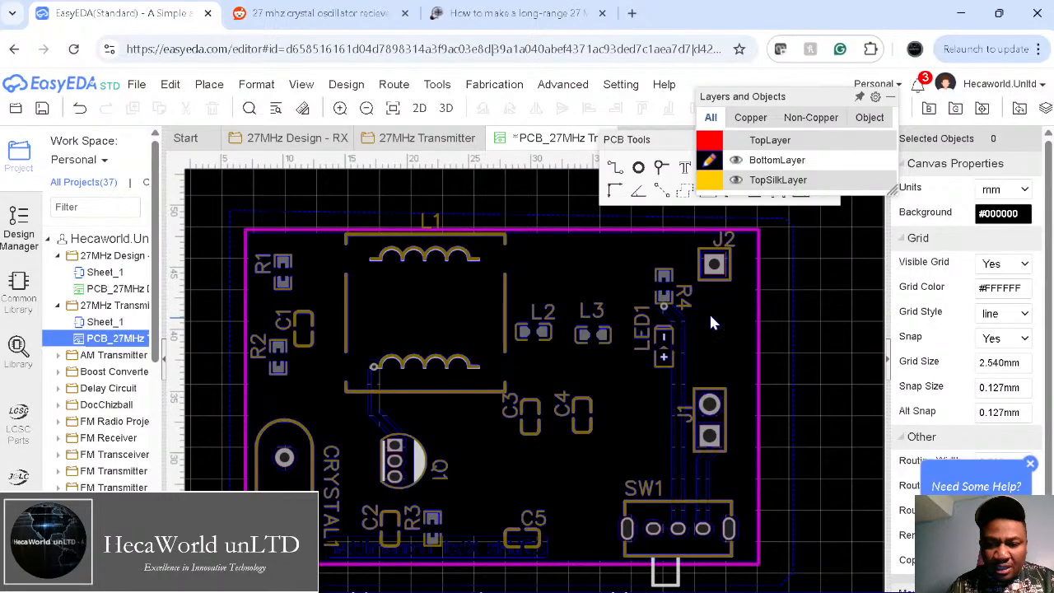
Step: Check the reference transmitter schematic on Reddit and return to the PCB editor
click(299, 14)
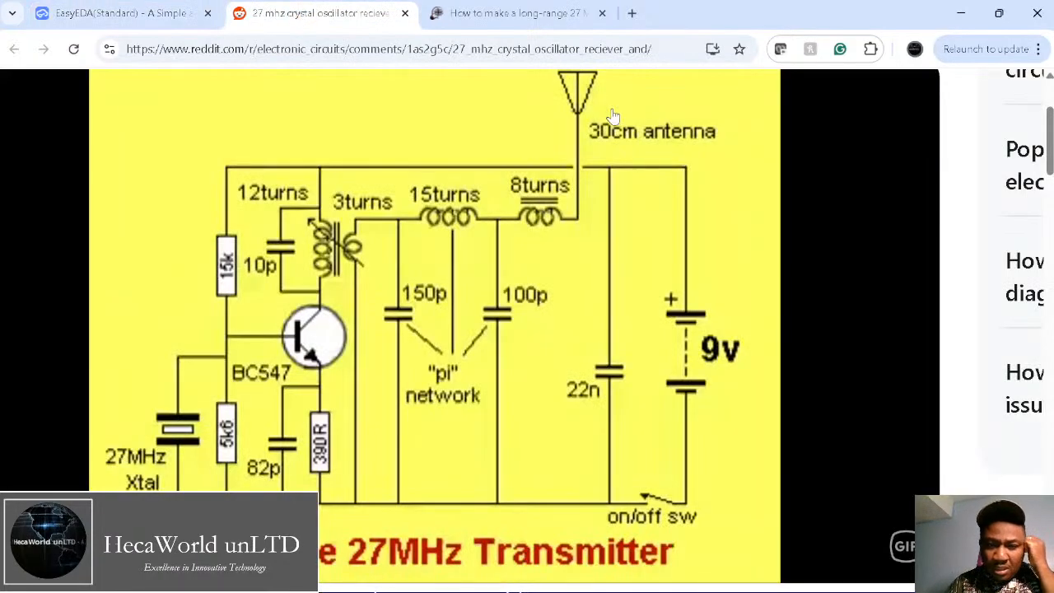
click(153, 11)
click(437, 83)
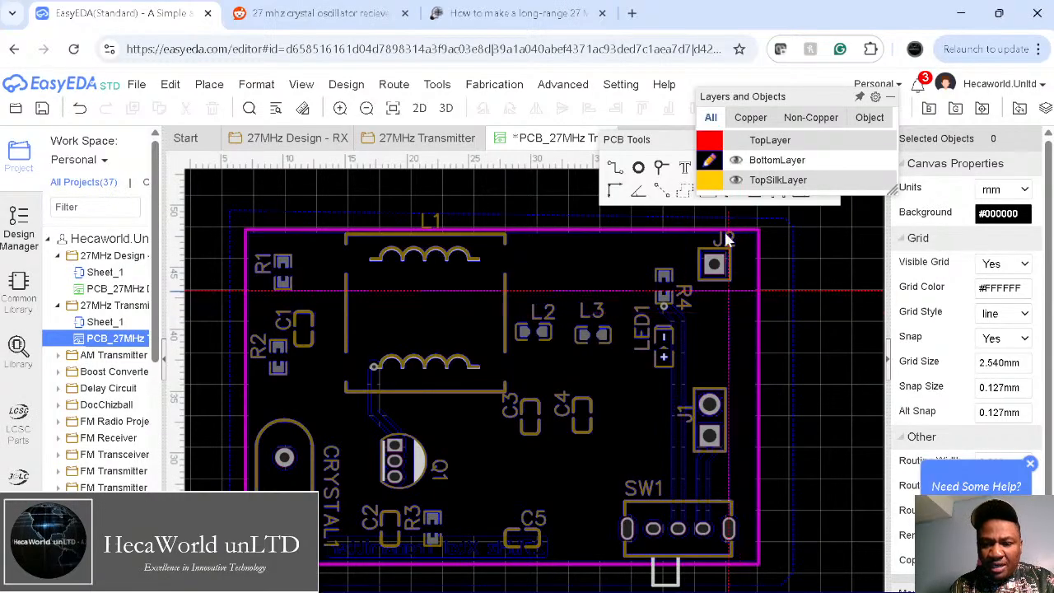
Step: Make TopLayer active and turn its visibility back on so the red top pour shows
click(710, 141)
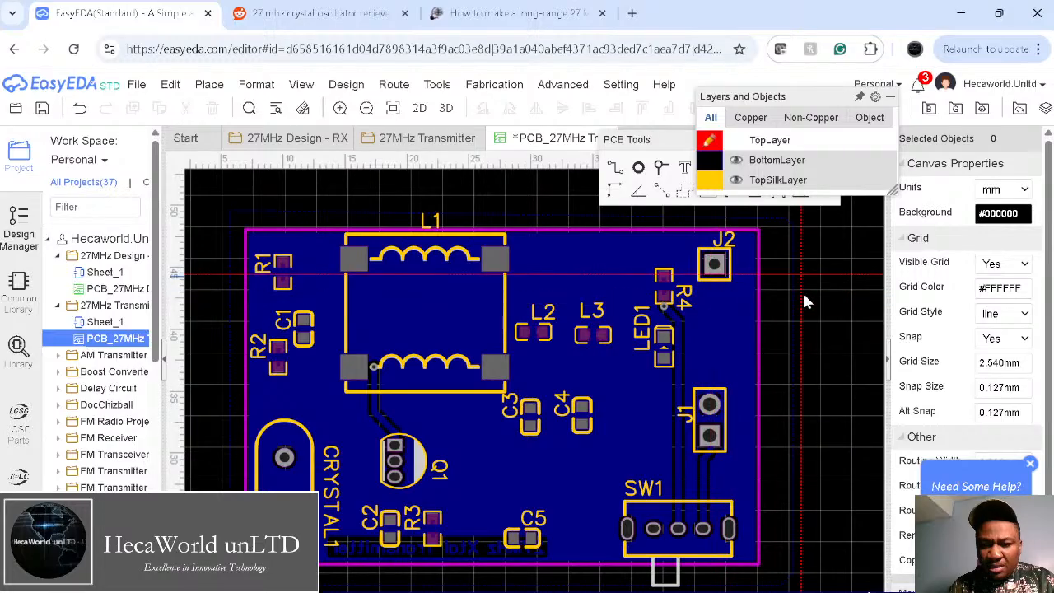
mouse_move(768, 171)
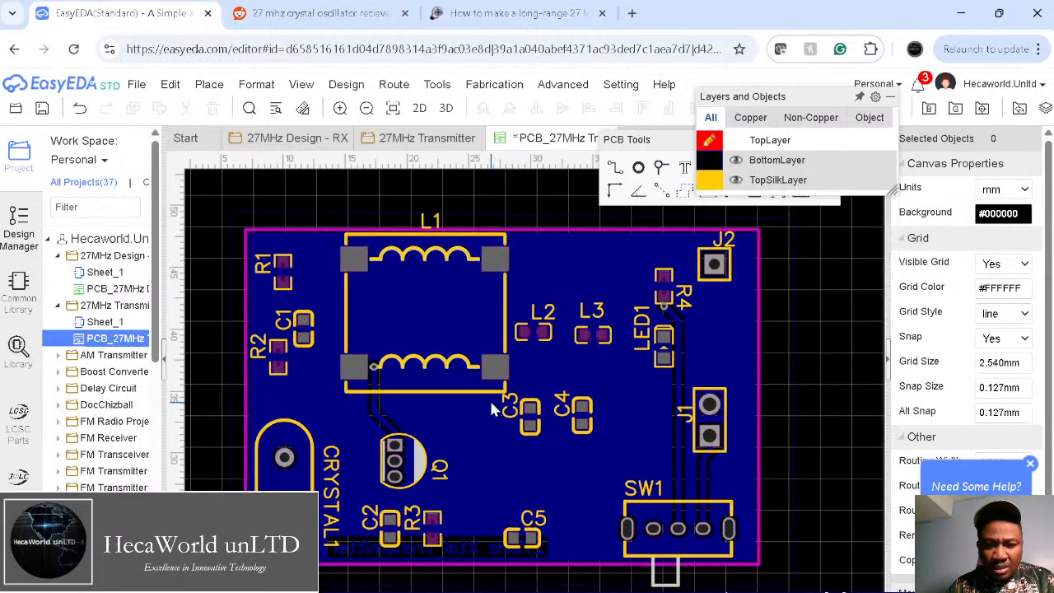
mouse_move(699, 171)
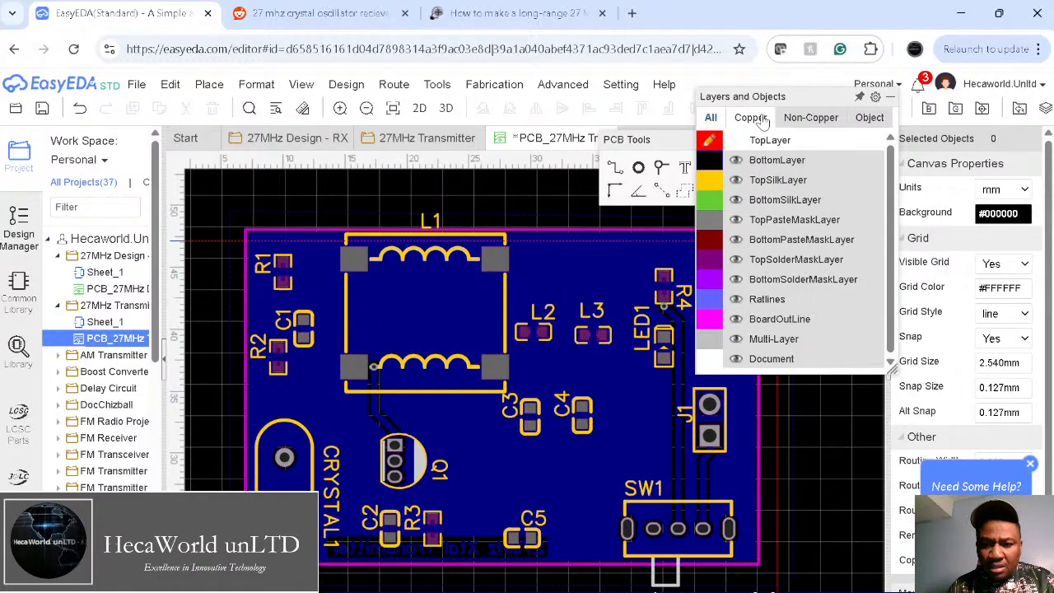
click(736, 141)
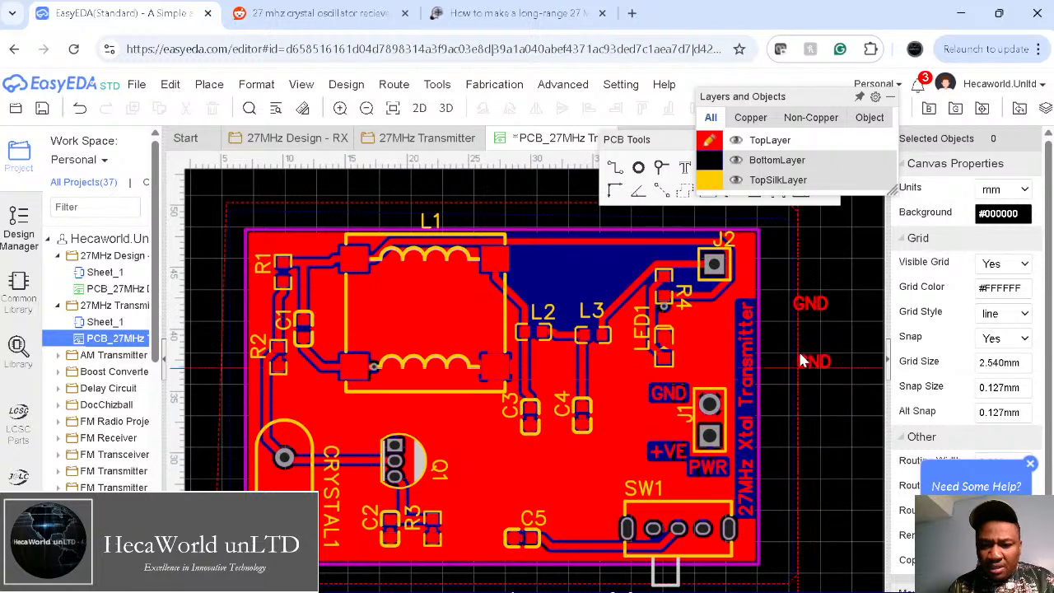
Step: Change the spare GND label to 'Ant', move it near J2, and delete the top copper pour
double_click(805, 304)
text(Ant)
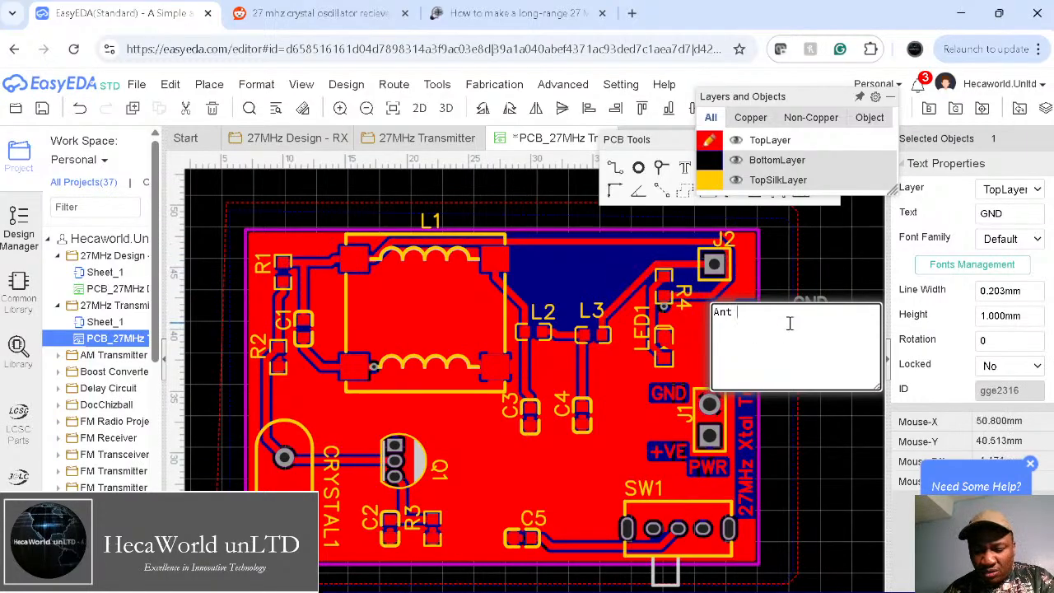
click(828, 238)
drag(815, 305, 683, 256)
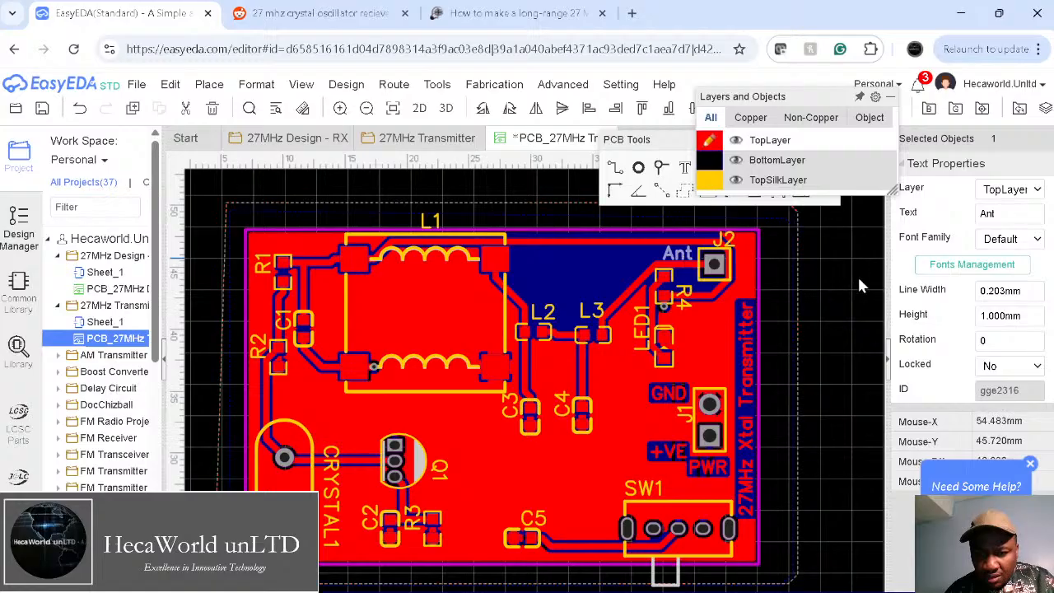
click(853, 288)
click(798, 286)
key(Delete)
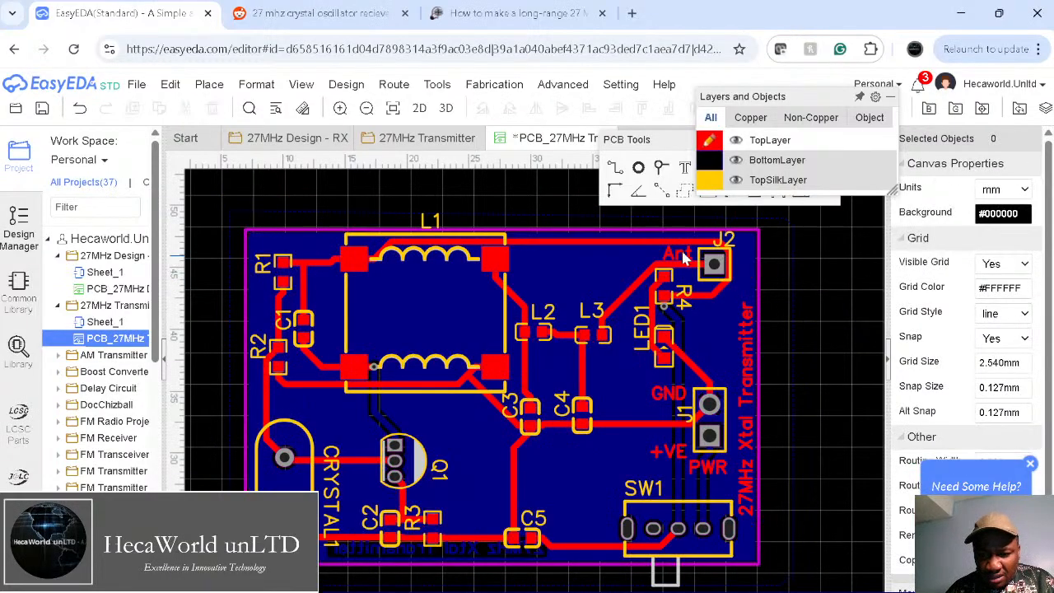
Step: Place the Ant label to the right of J2 and set its text height to 0.8 mm
drag(677, 254, 745, 272)
click(810, 276)
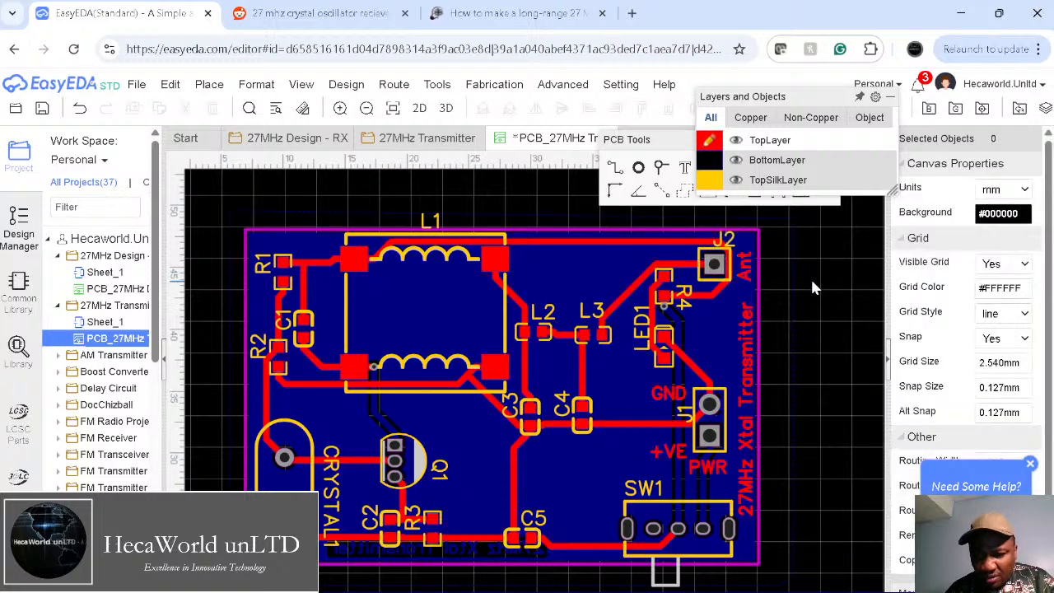
click(746, 272)
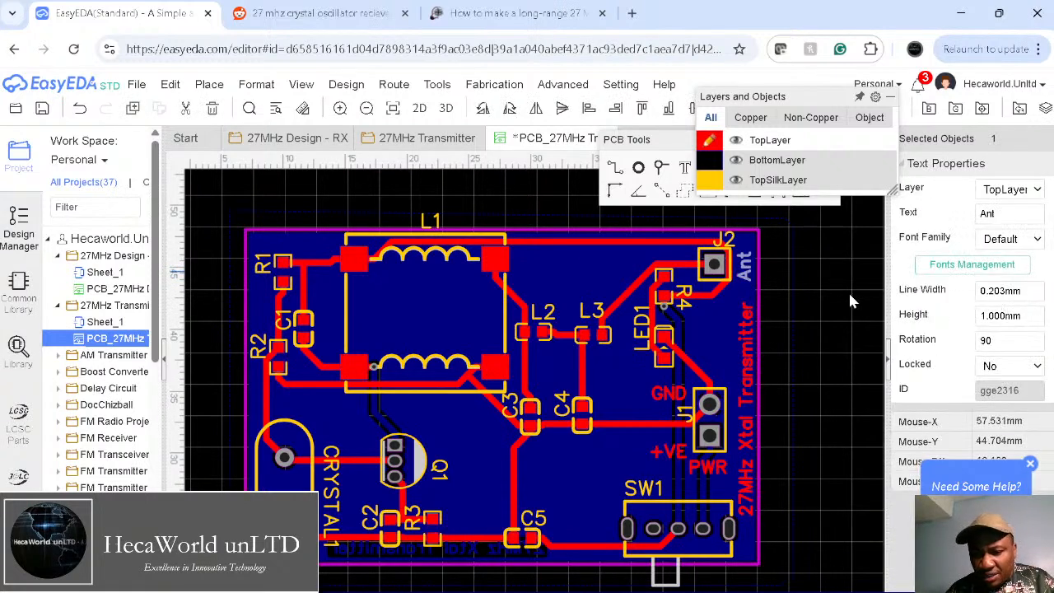
click(1001, 310)
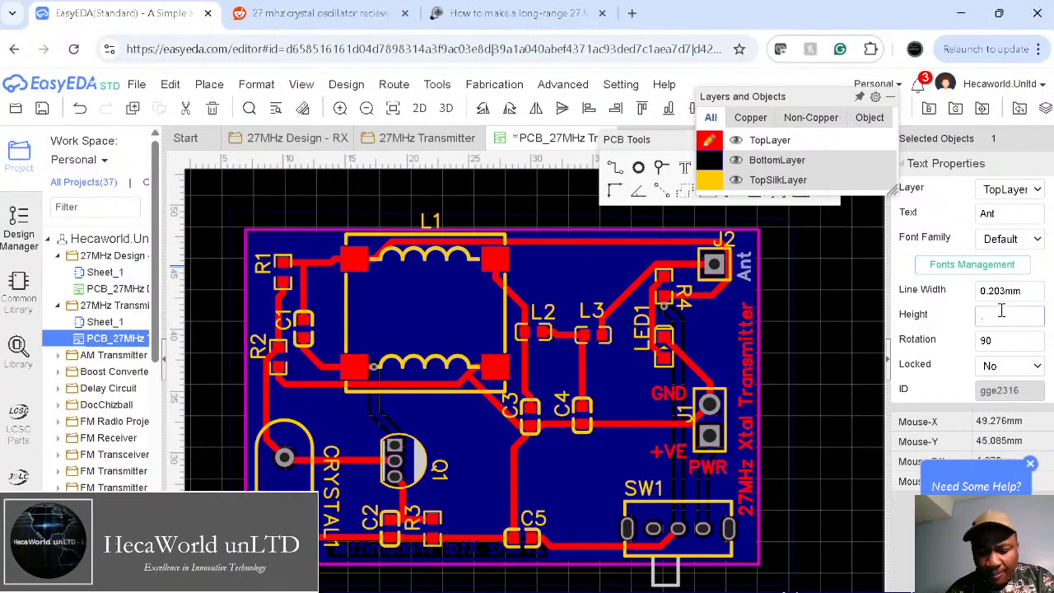
key(Return)
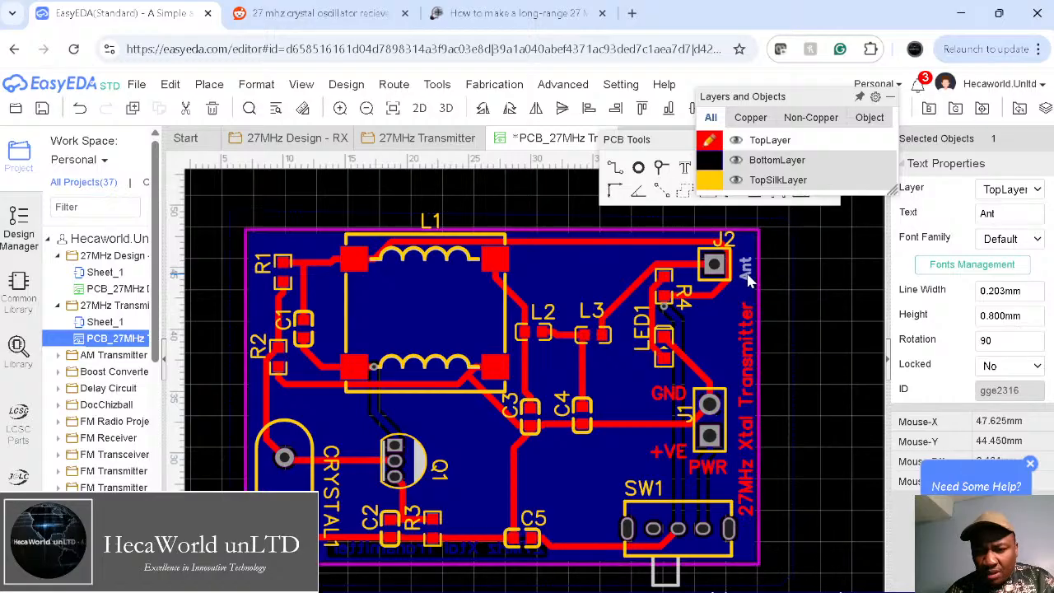
drag(745, 270, 744, 267)
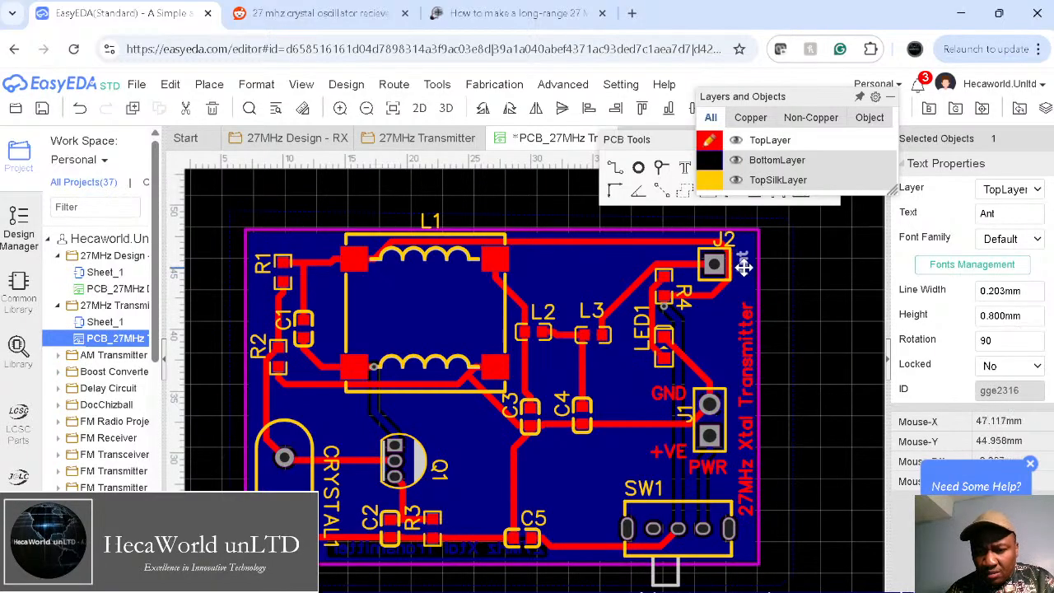
click(877, 321)
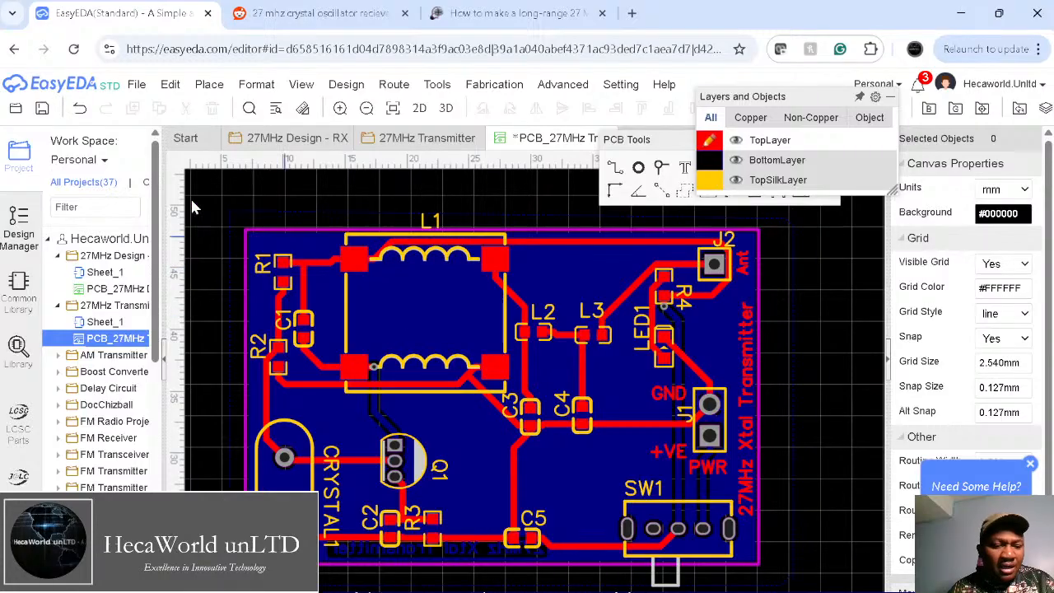
Step: Outline a new GND copper area on TopLayer around the board and move the floating panels aside
double_click(450, 234)
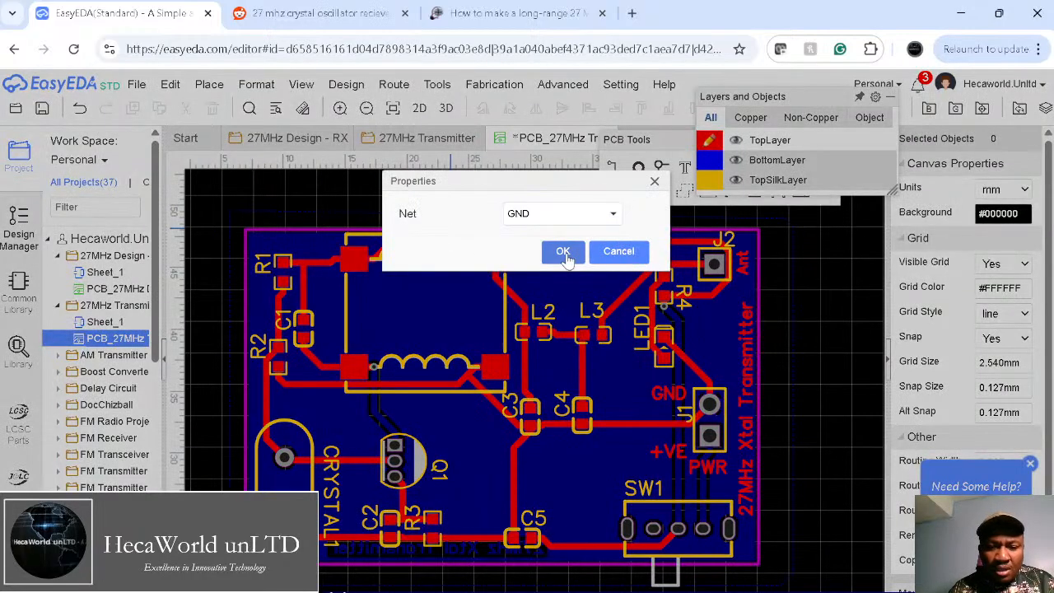
click(563, 251)
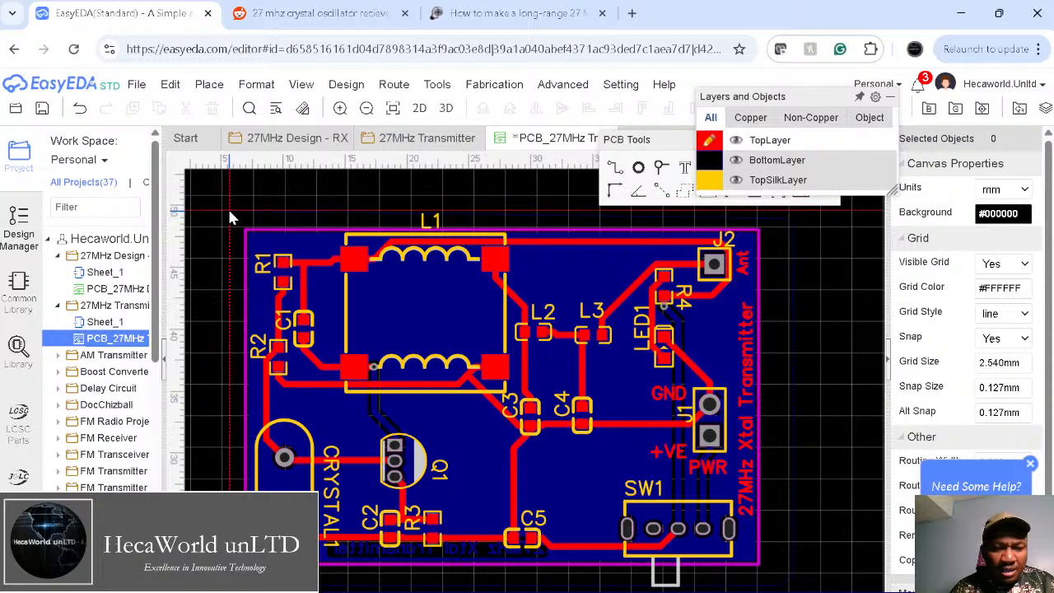
click(786, 211)
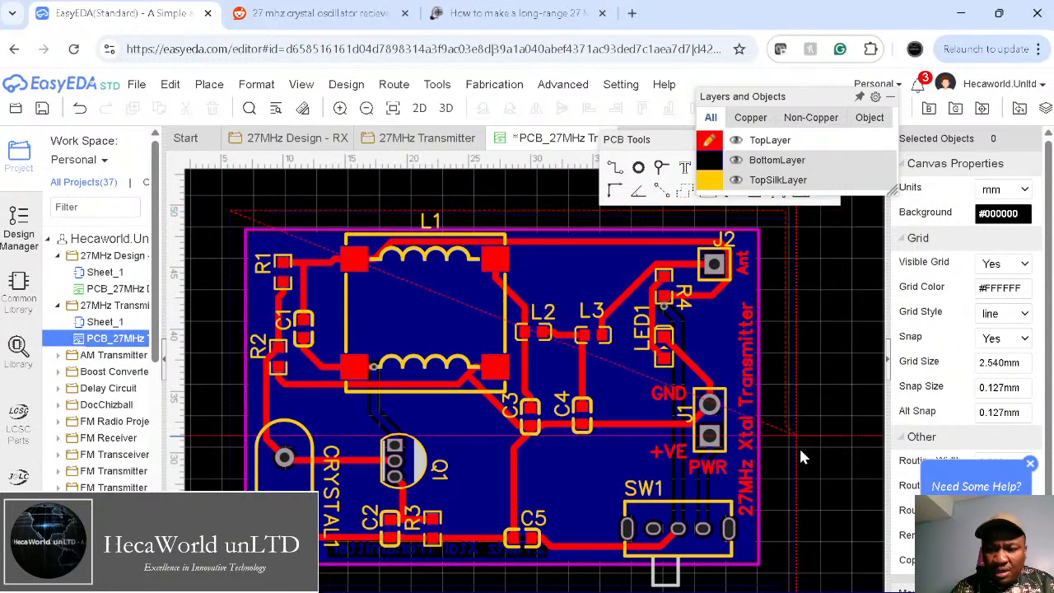
click(786, 588)
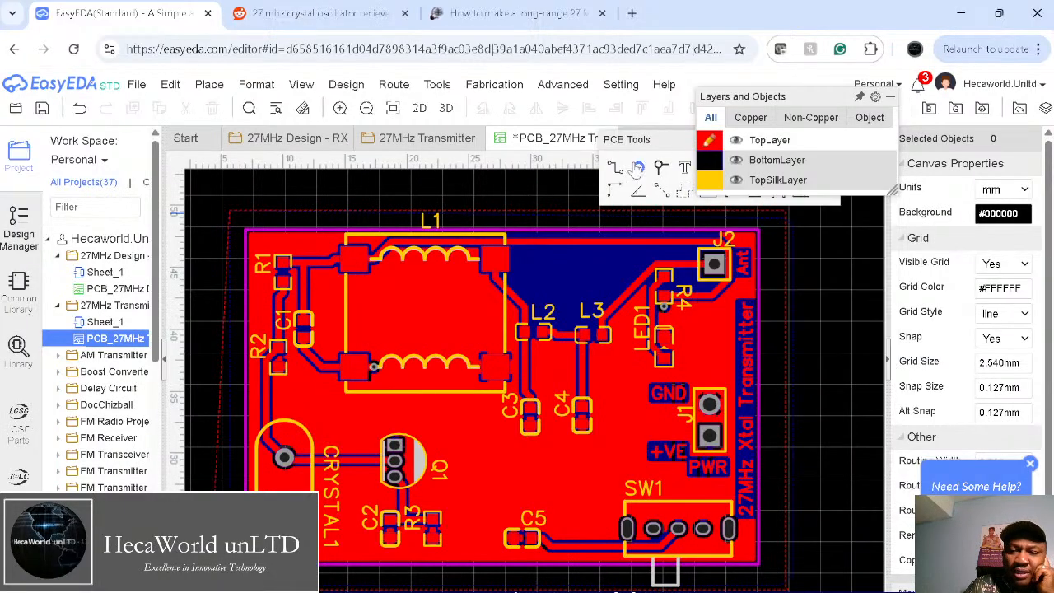
drag(706, 89, 823, 170)
drag(750, 143, 967, 328)
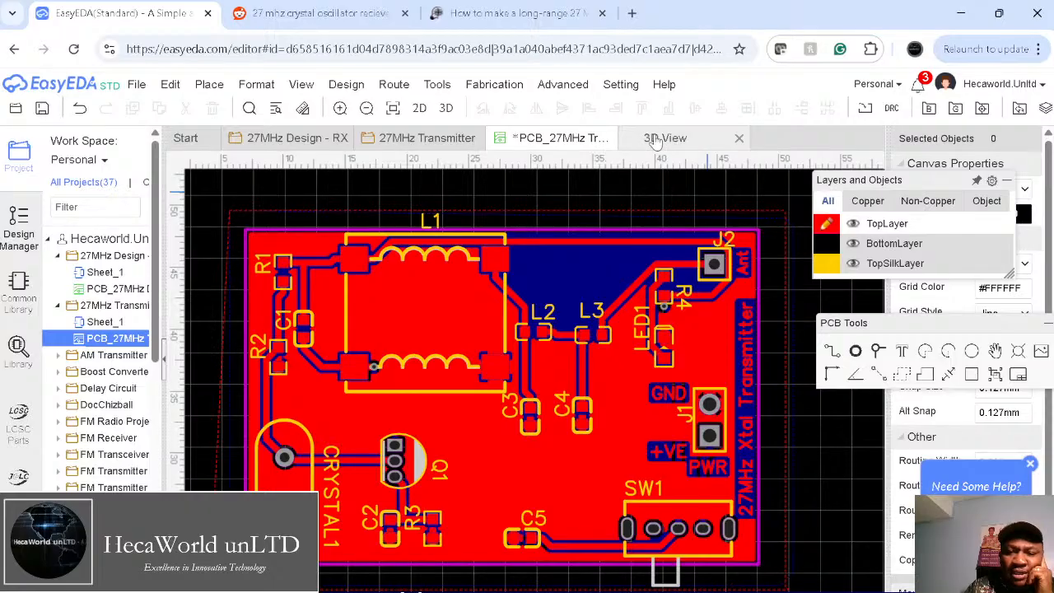
Step: Close the old 3D View, save the PCB, and open a new 3D View tilted near-overhead
click(740, 138)
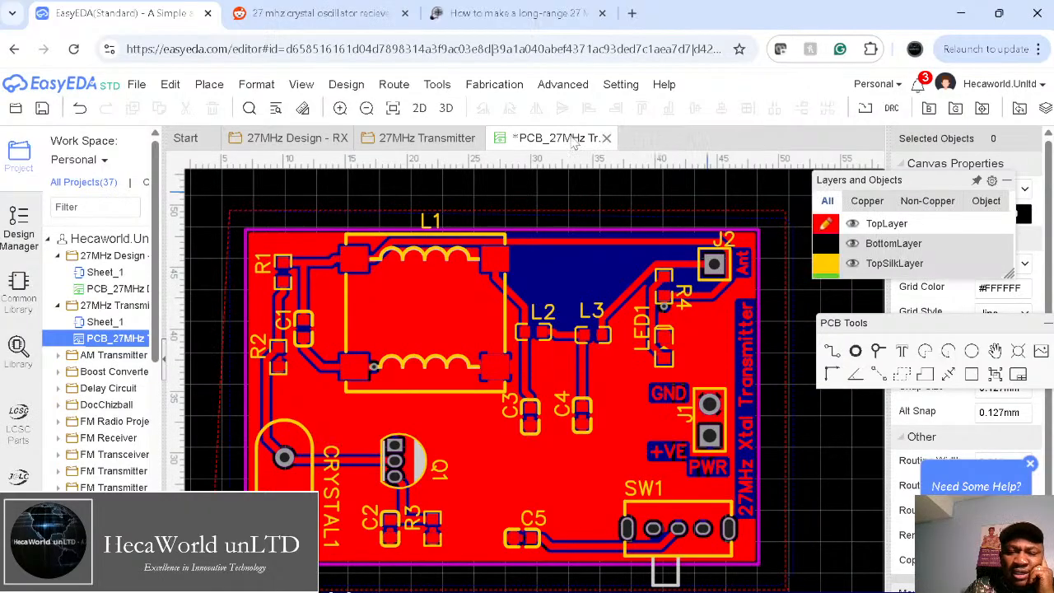
click(37, 111)
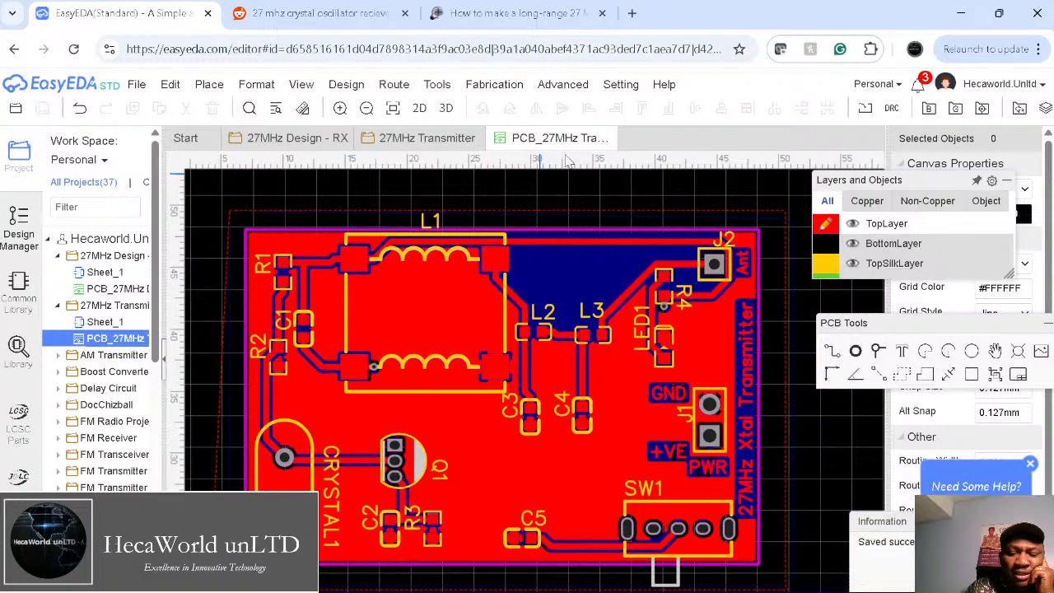
mouse_move(414, 94)
click(442, 104)
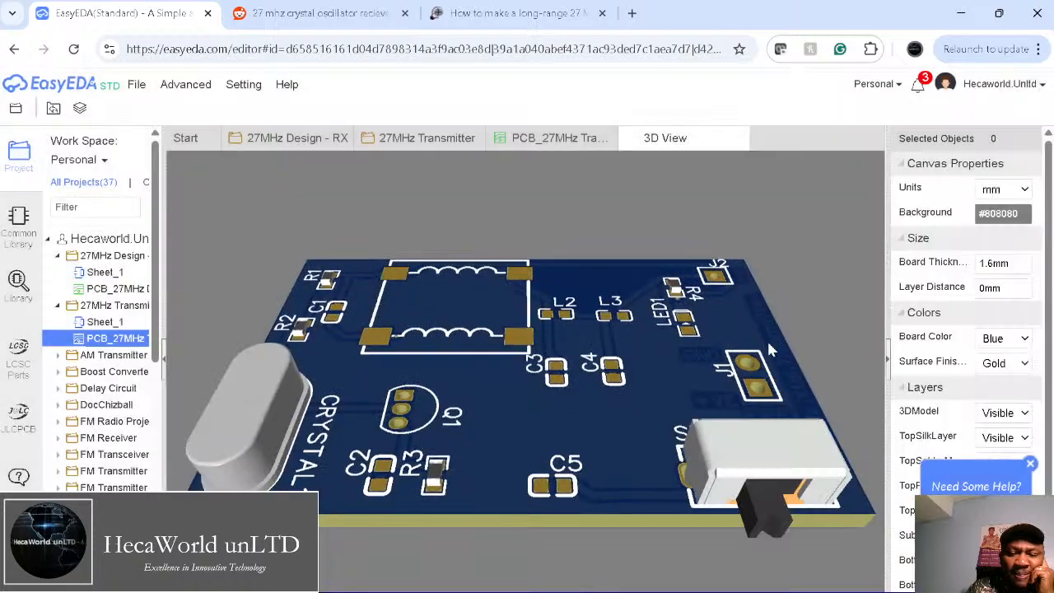
drag(591, 497, 530, 444)
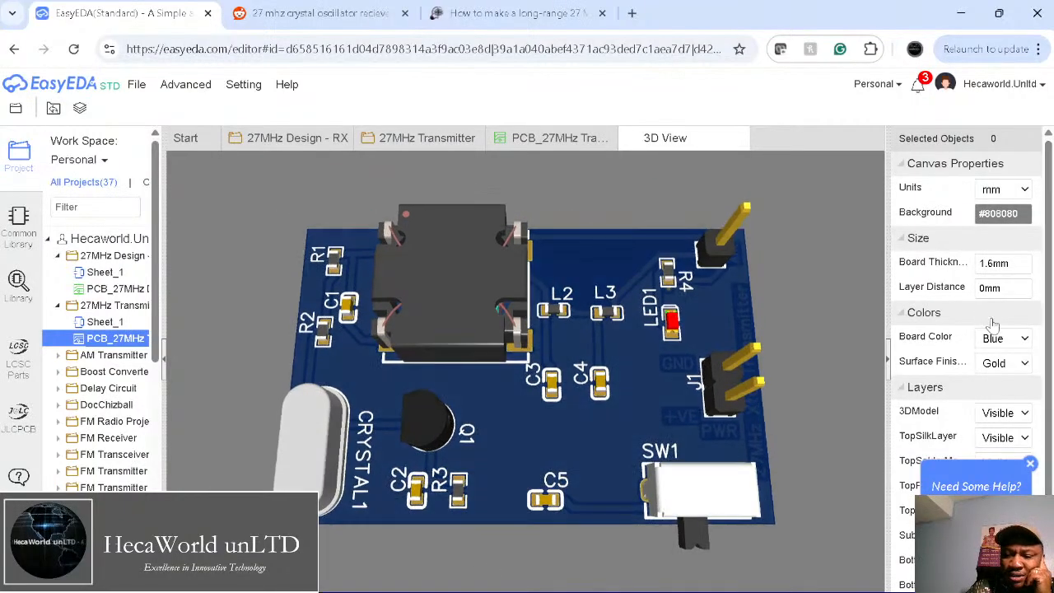
Step: Set the 3D board colour to Red and rotate the model to view it from several angles
click(998, 404)
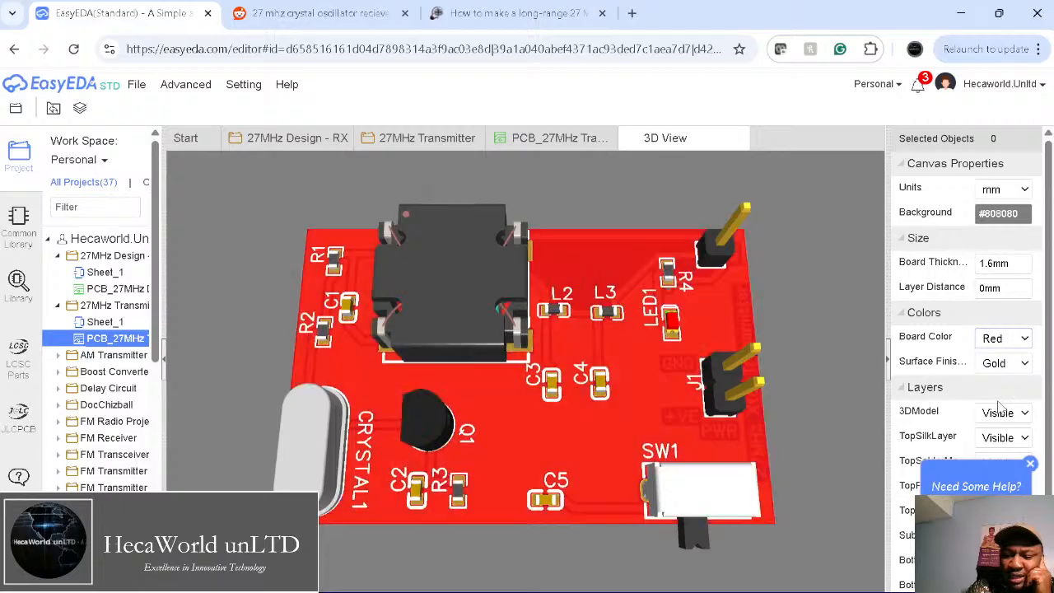
drag(580, 420, 620, 449)
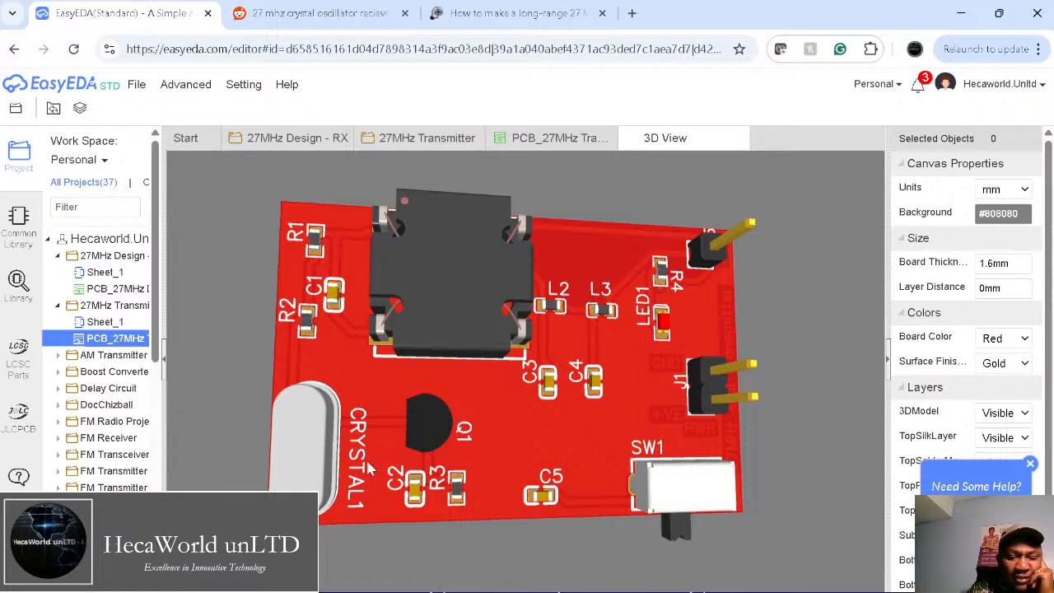
drag(572, 431, 518, 394)
drag(658, 376, 573, 413)
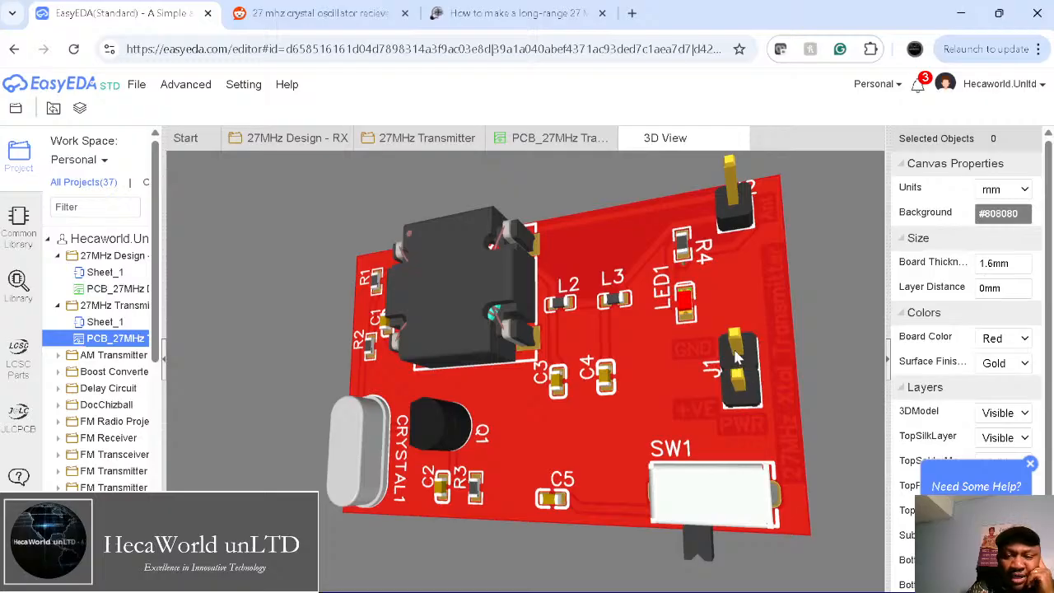
drag(545, 428, 677, 401)
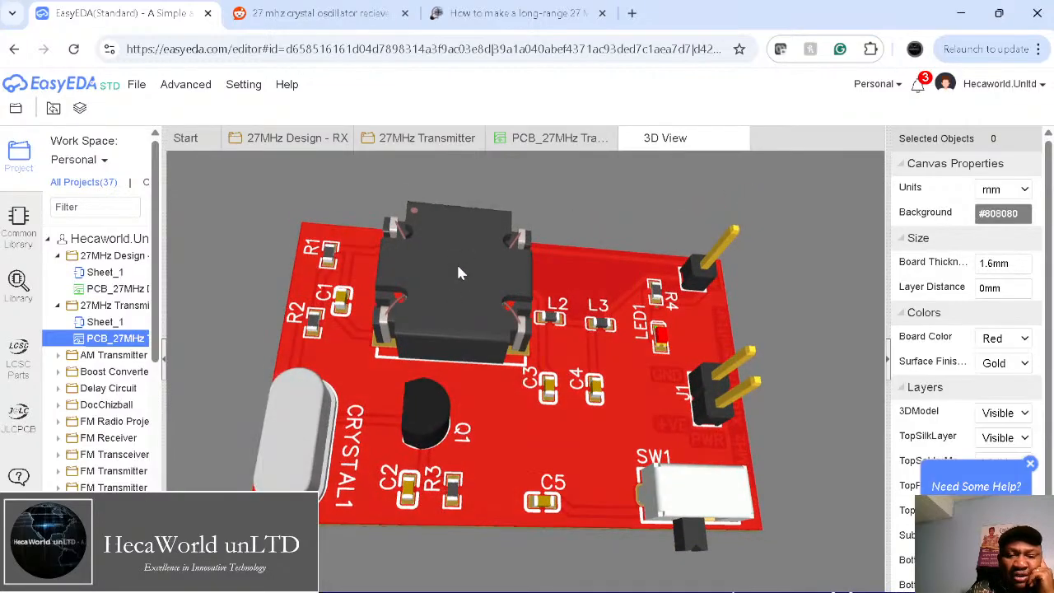
click(303, 13)
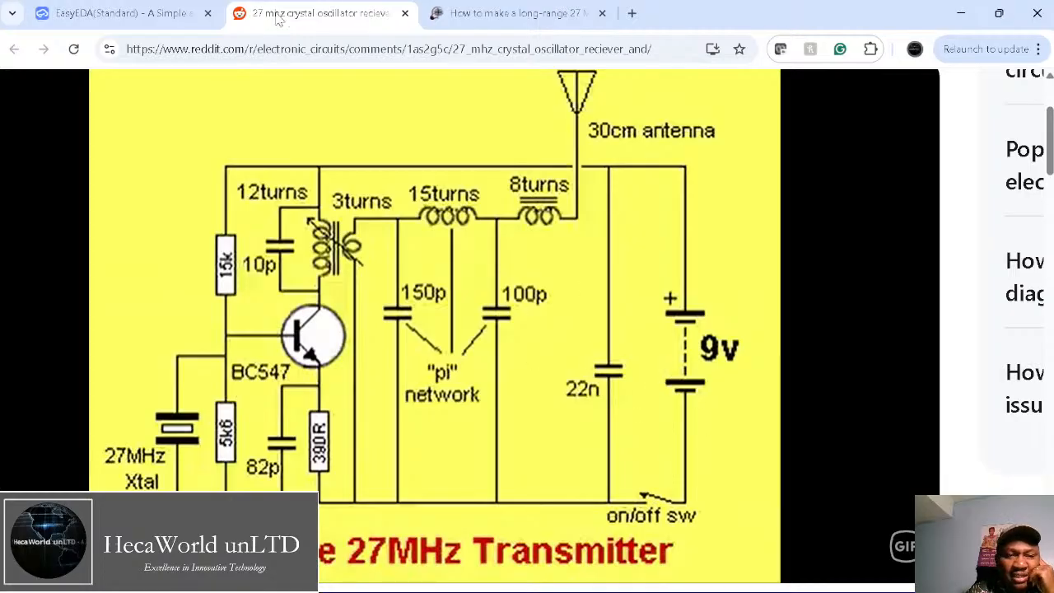
click(187, 15)
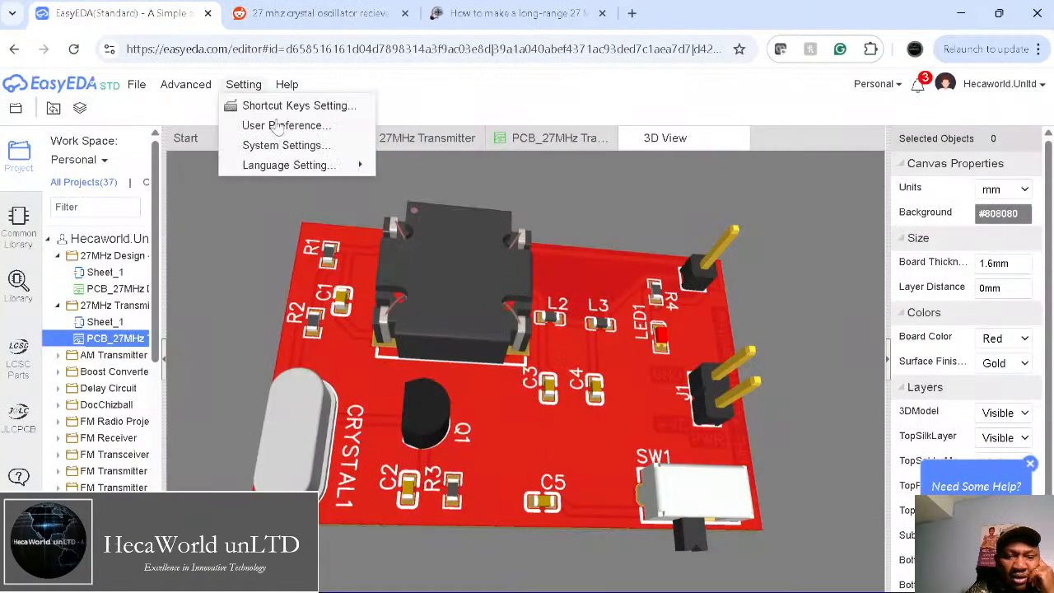
Step: Select L1 in the 27MHz Transmitter schematic and preview the 4.7UH and 33UH inductor parts
click(420, 139)
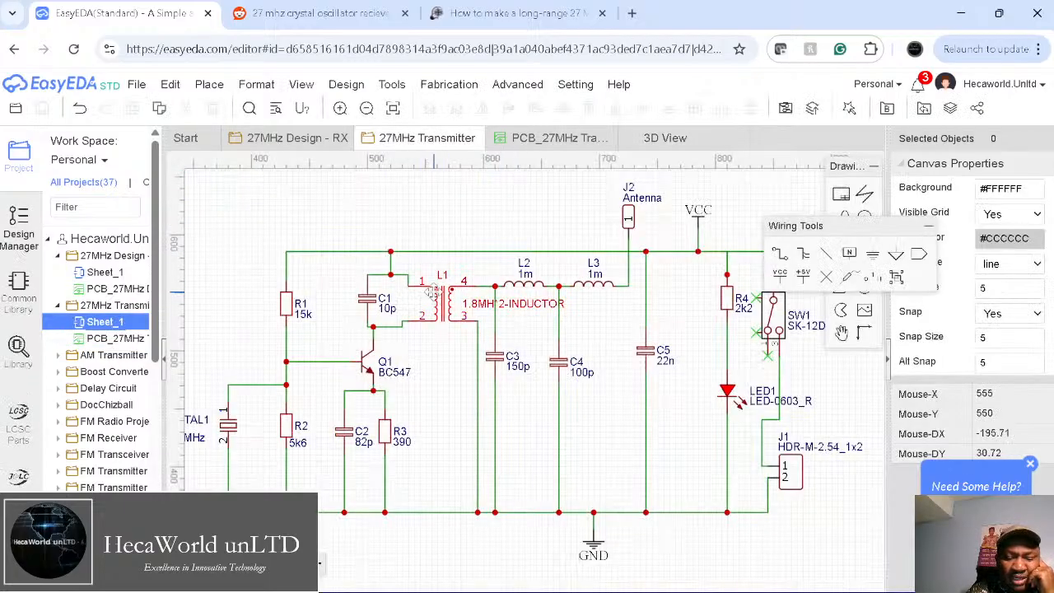
click(438, 305)
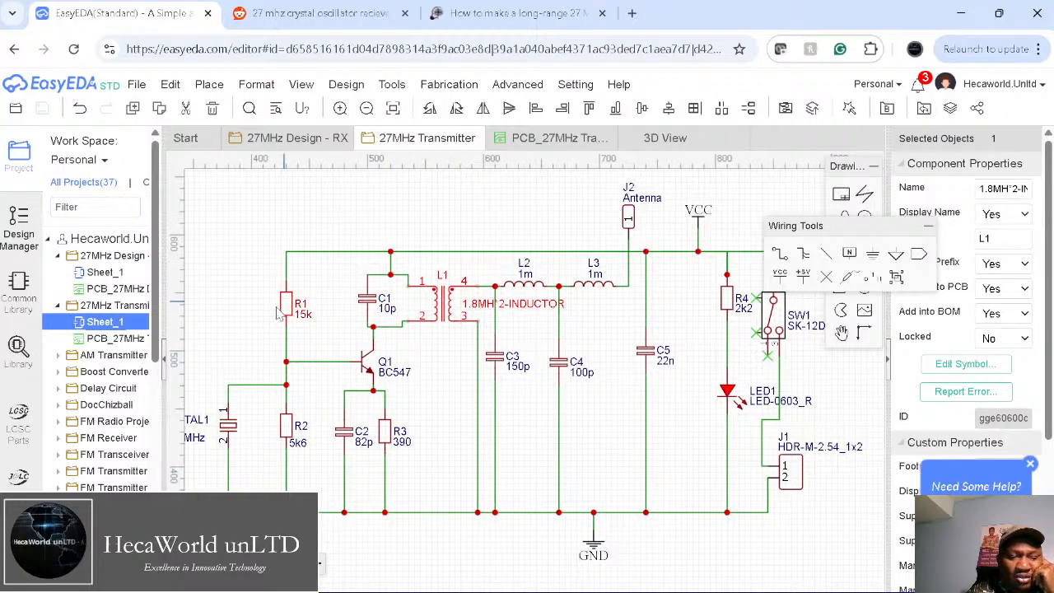
click(18, 350)
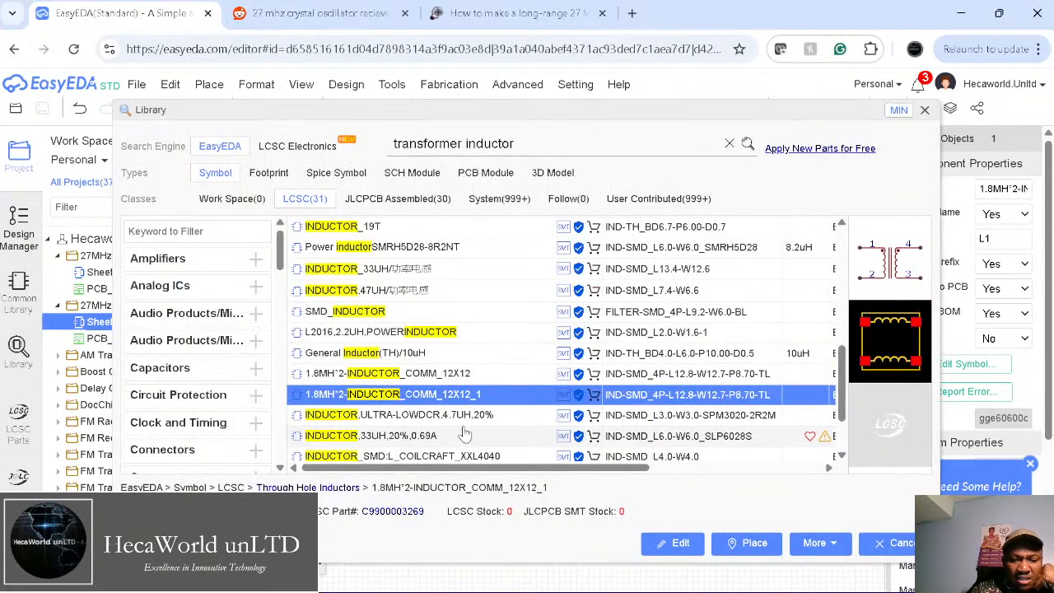
scroll(393, 346, down, 1)
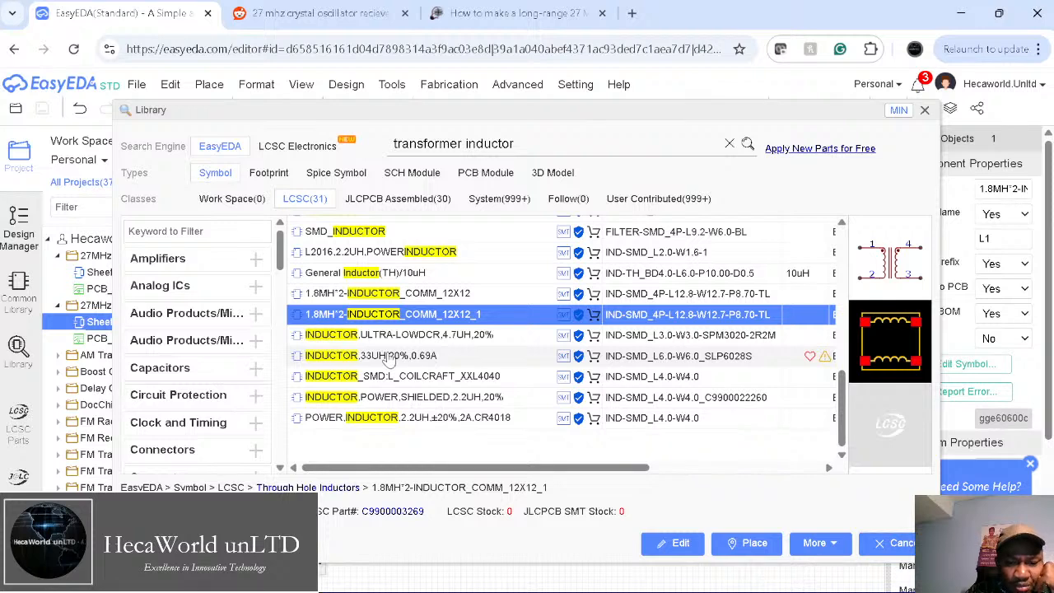
click(392, 338)
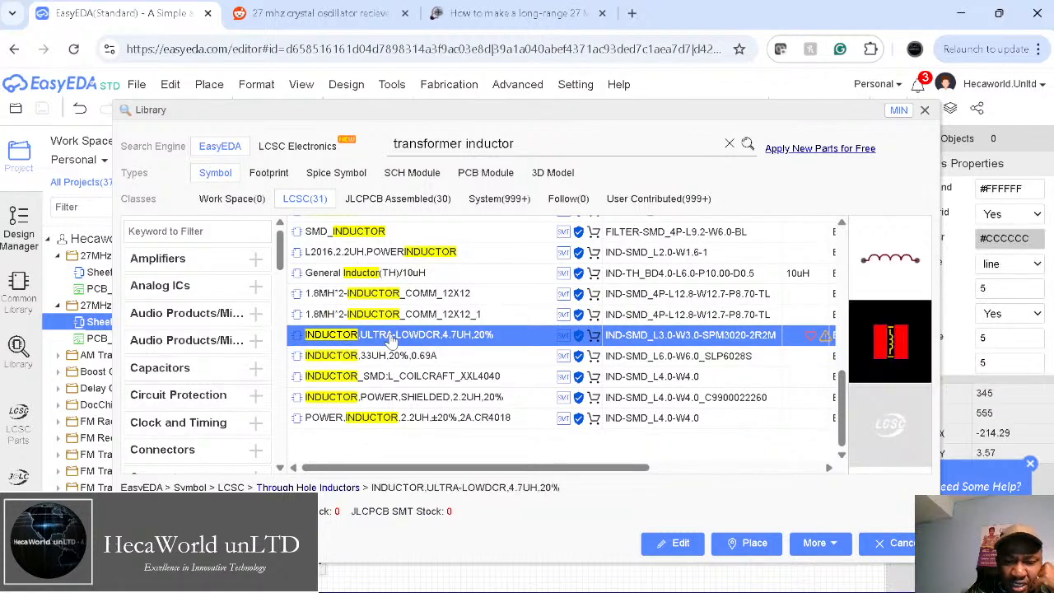
click(401, 357)
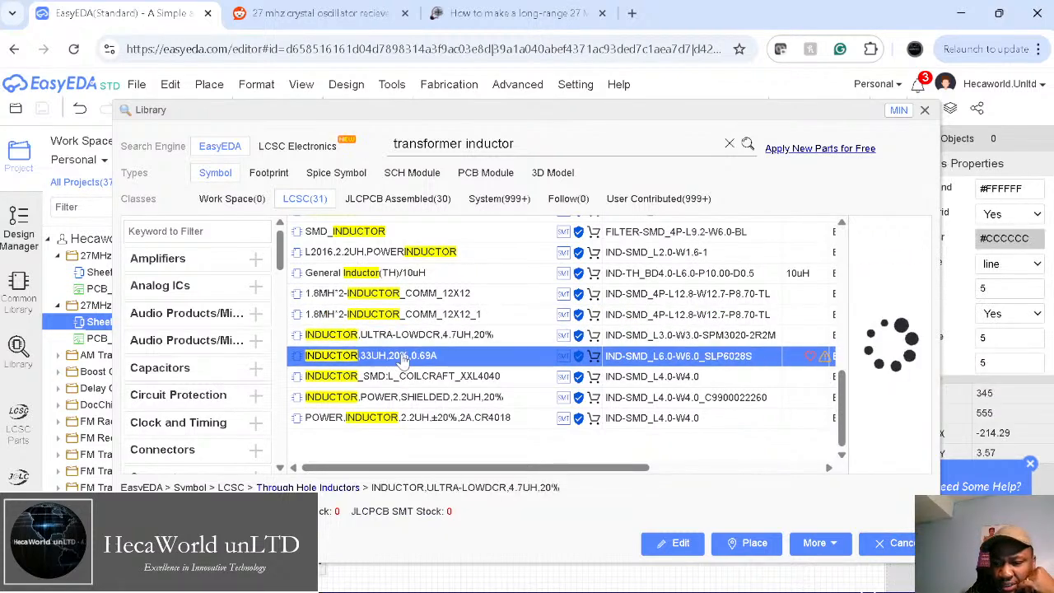
Step: Arrow through the inductor results, comparing the 2.2UH power inductors and the 10uH through-hole inductor
key(Down)
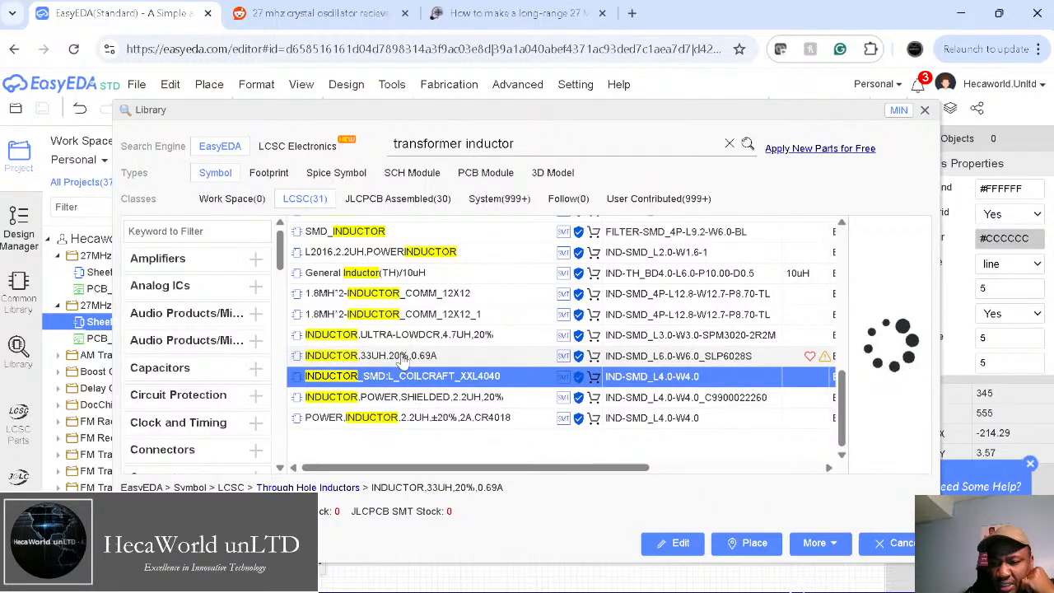
key(Down)
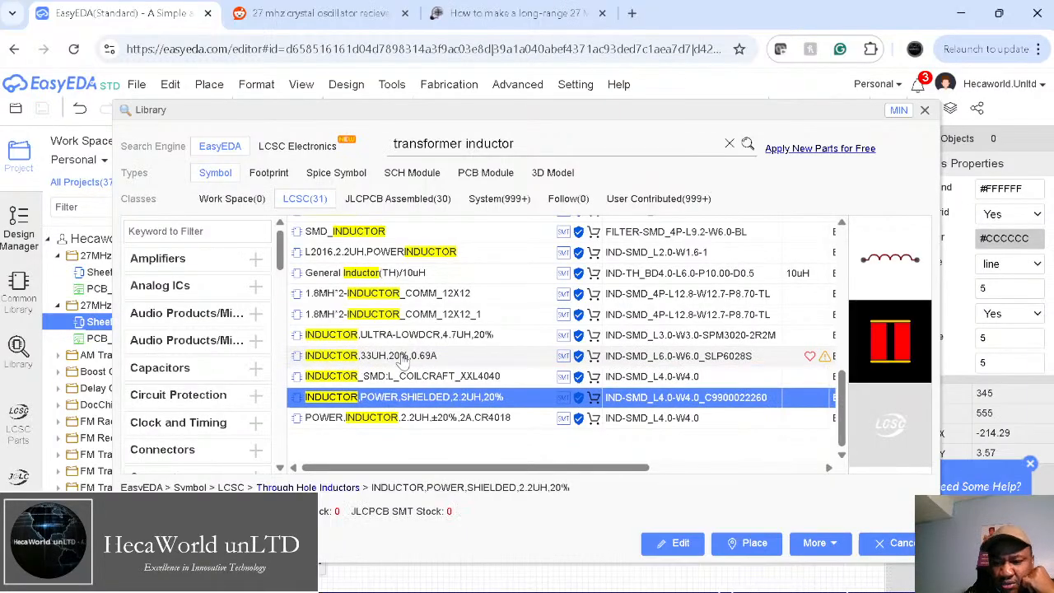
key(Down)
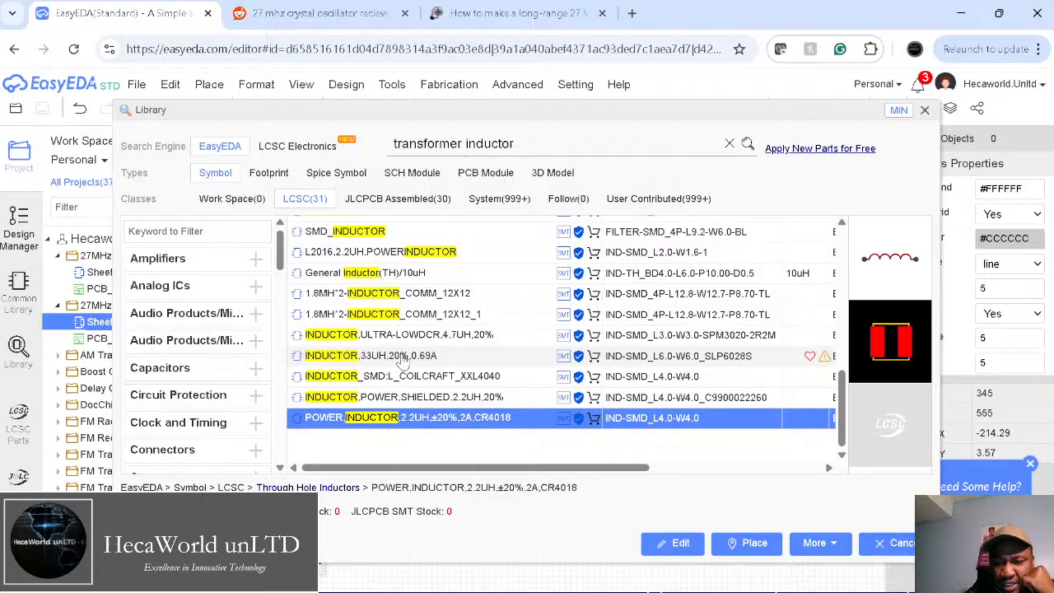
key(Up)
key(Up)
key(Up)
key(Up)
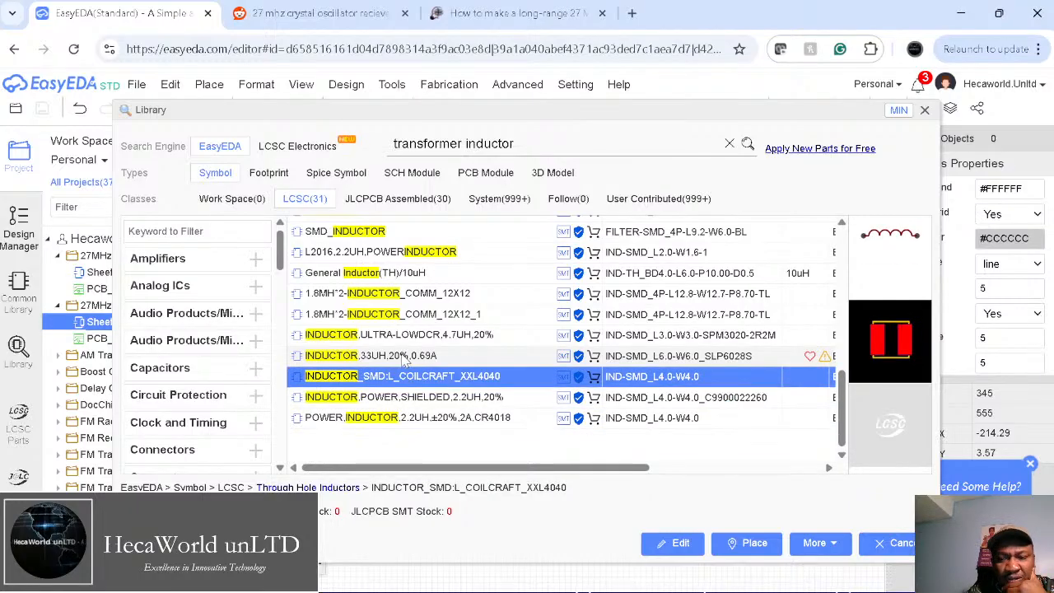
key(Up)
key(Up)
key(Up)
key(Up)
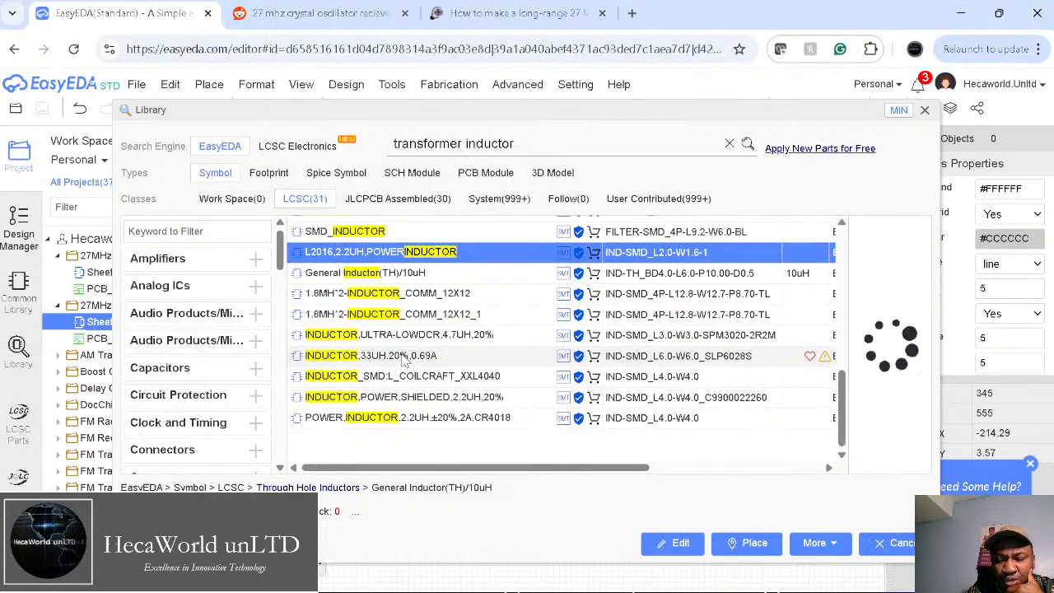
key(Down)
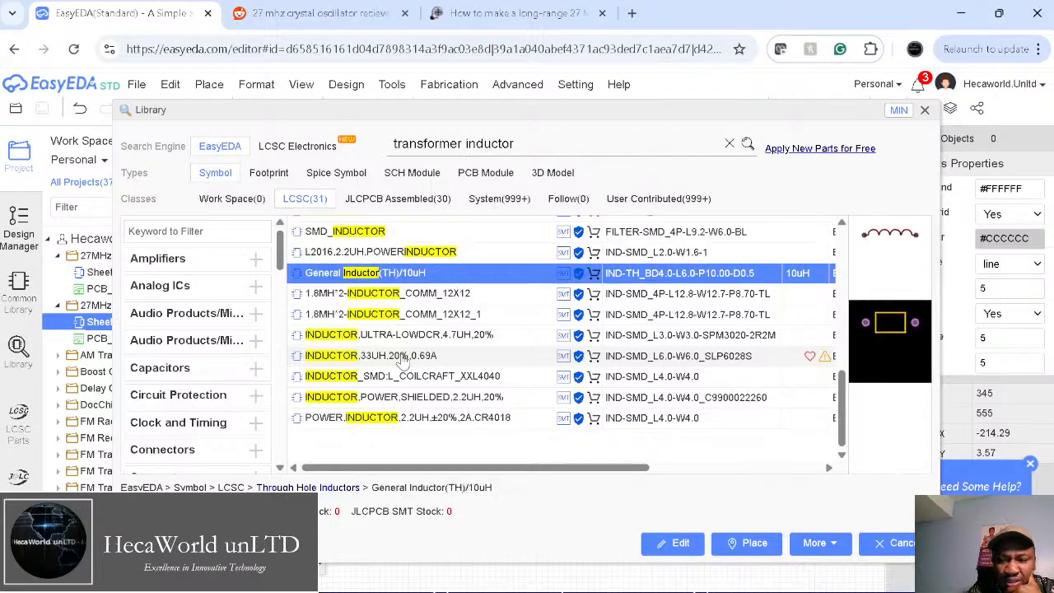
scroll(215, 356, down, 5)
scroll(219, 360, down, 5)
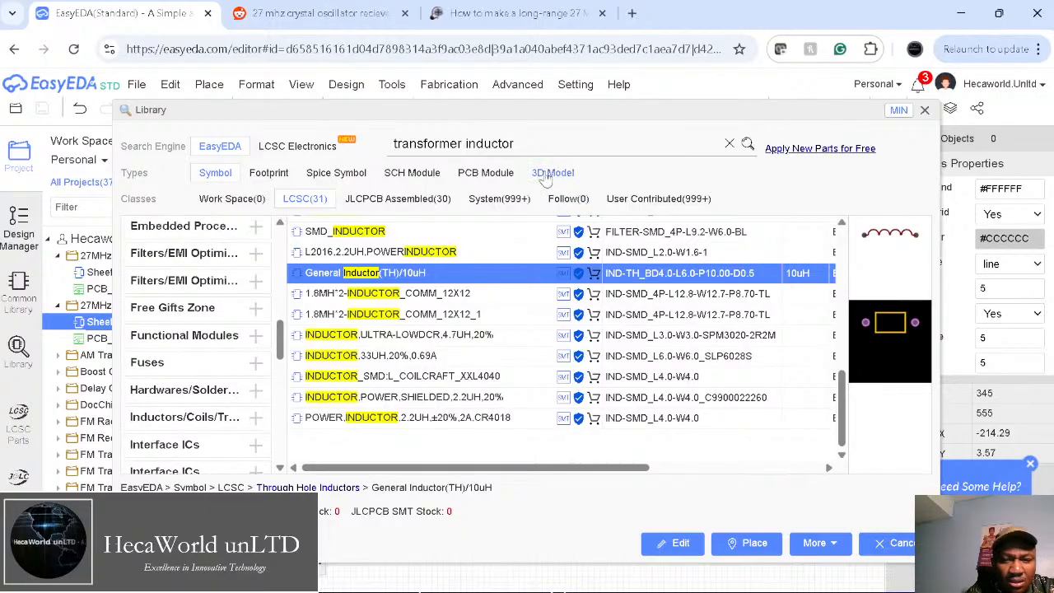
Step: Replace the library search text with 'stepdown inductor' and run the search
drag(463, 141, 258, 131)
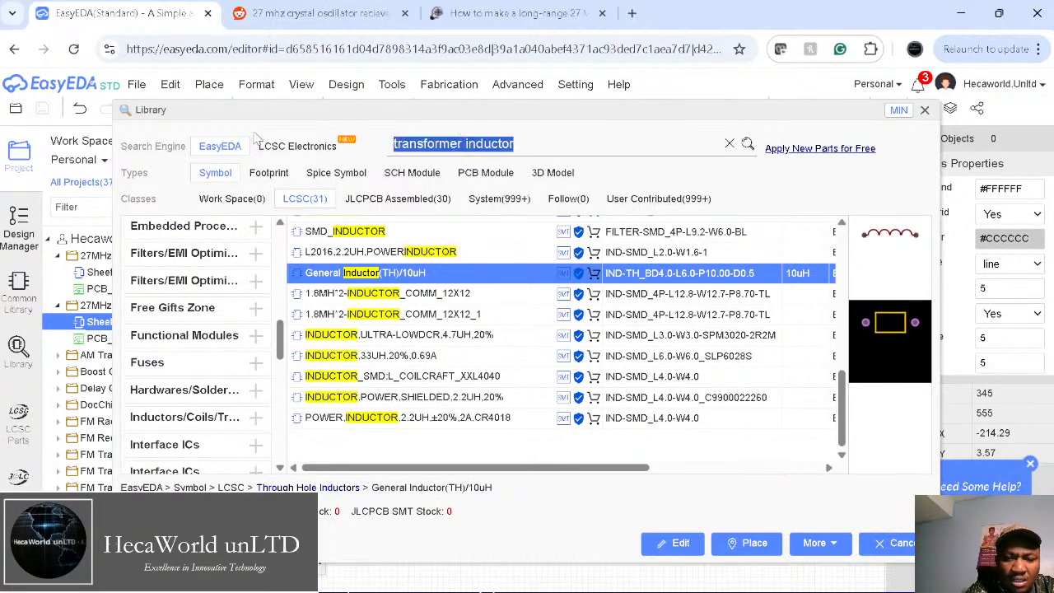
text(12)
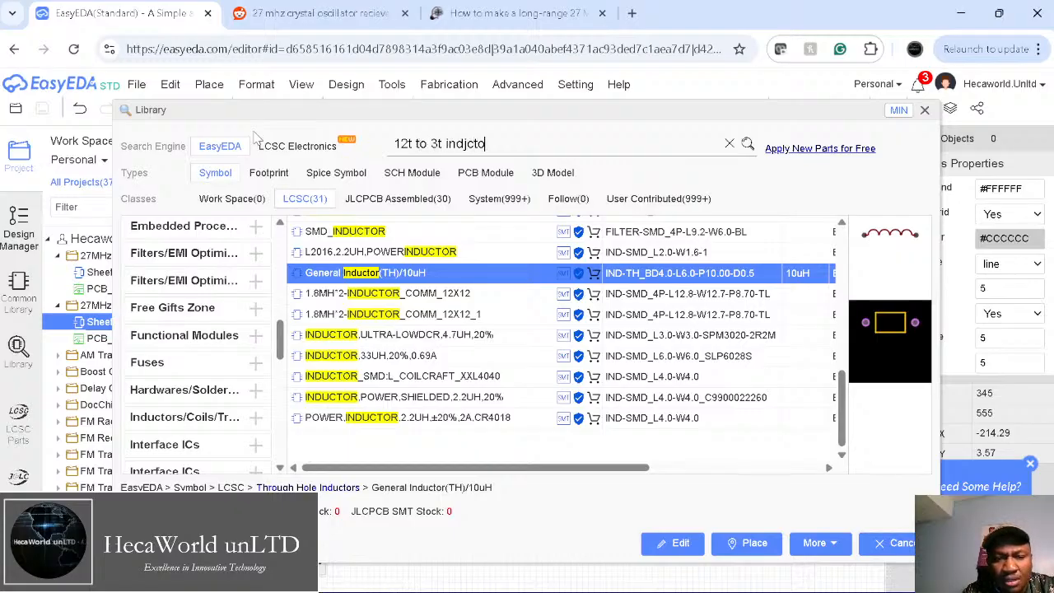
text(t to 3t inductor)
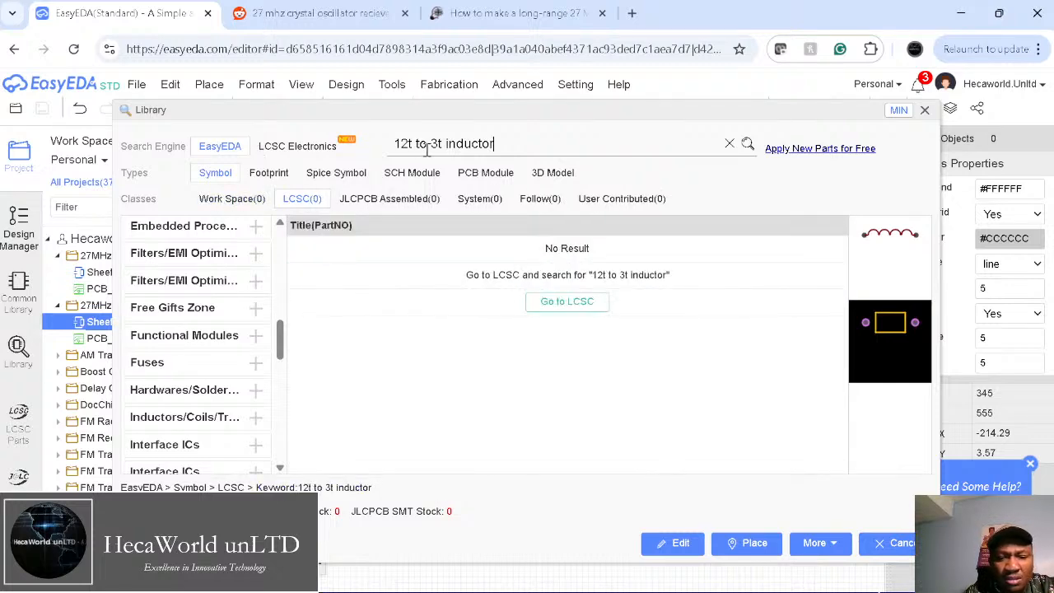
drag(442, 143, 323, 139)
text(ste)
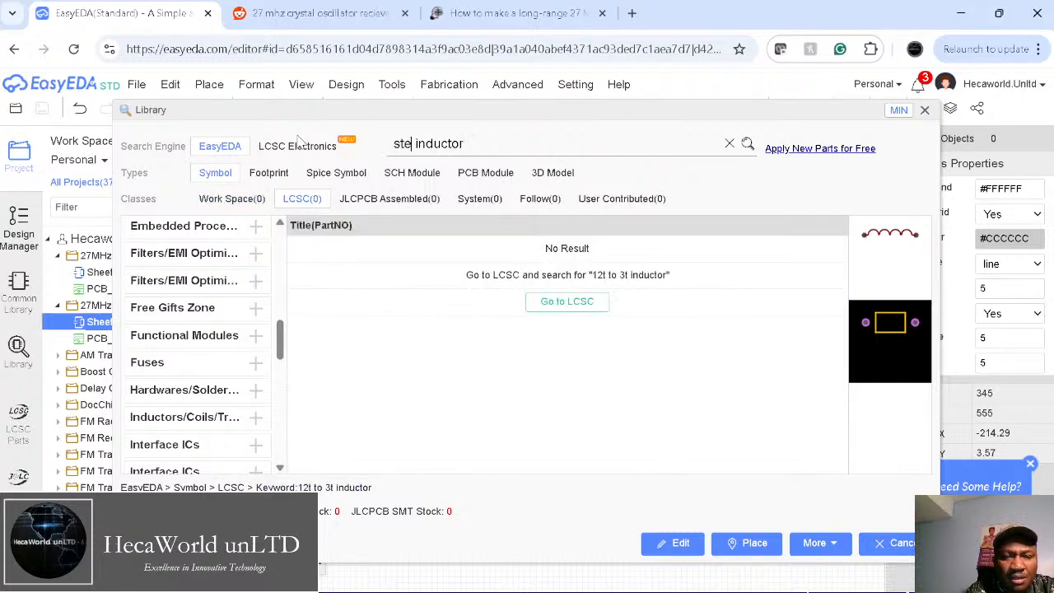
text(pdown)
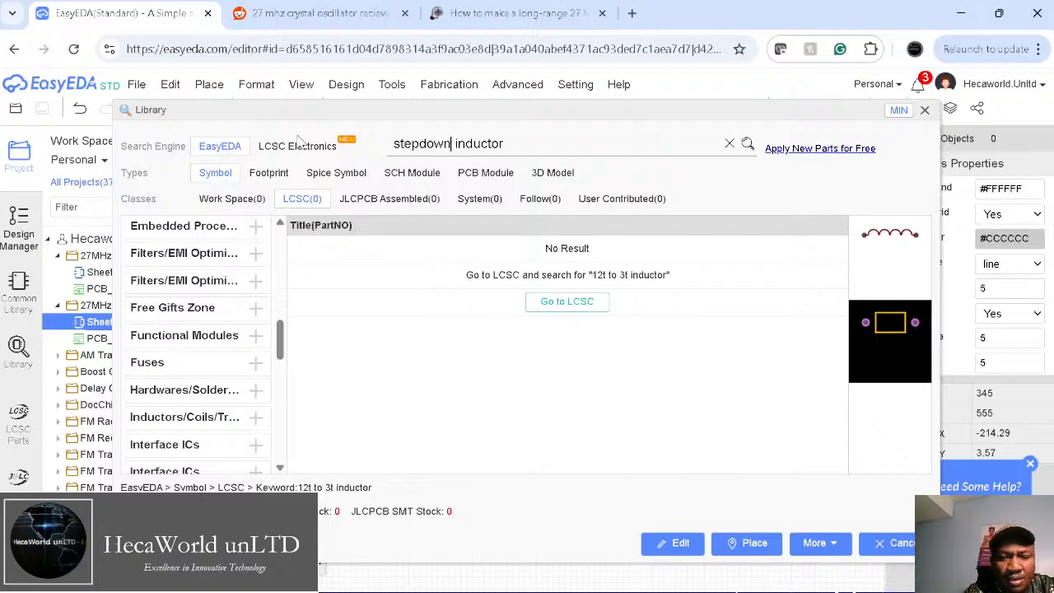
key(Return)
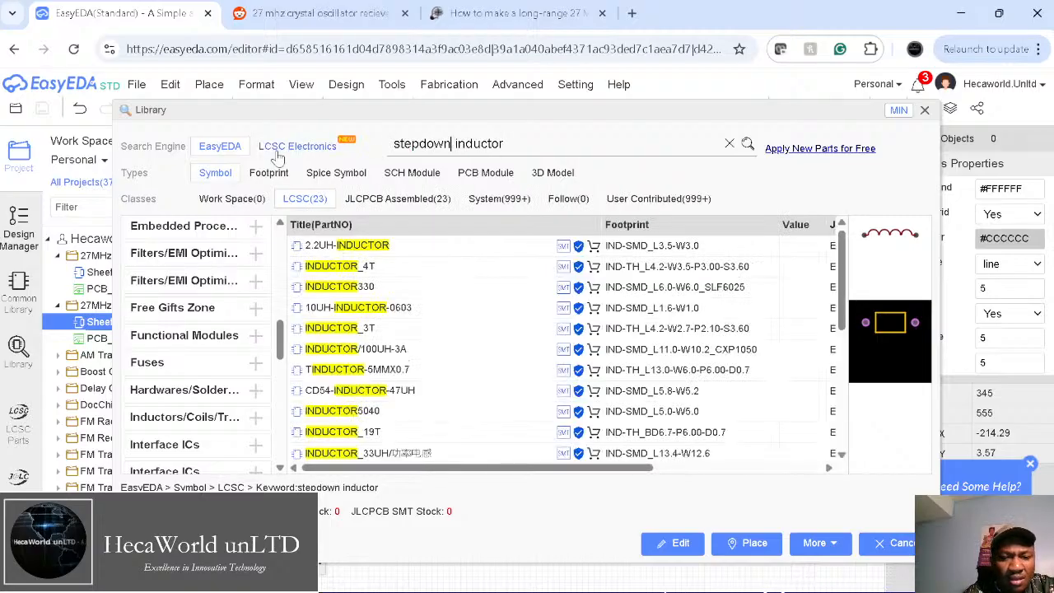
Step: Step through the results, previewing 2.2UH-INDUCTOR, INDUCTOR_4T, INDUCTOR_3T, INDUCTOR5040 and more
click(345, 246)
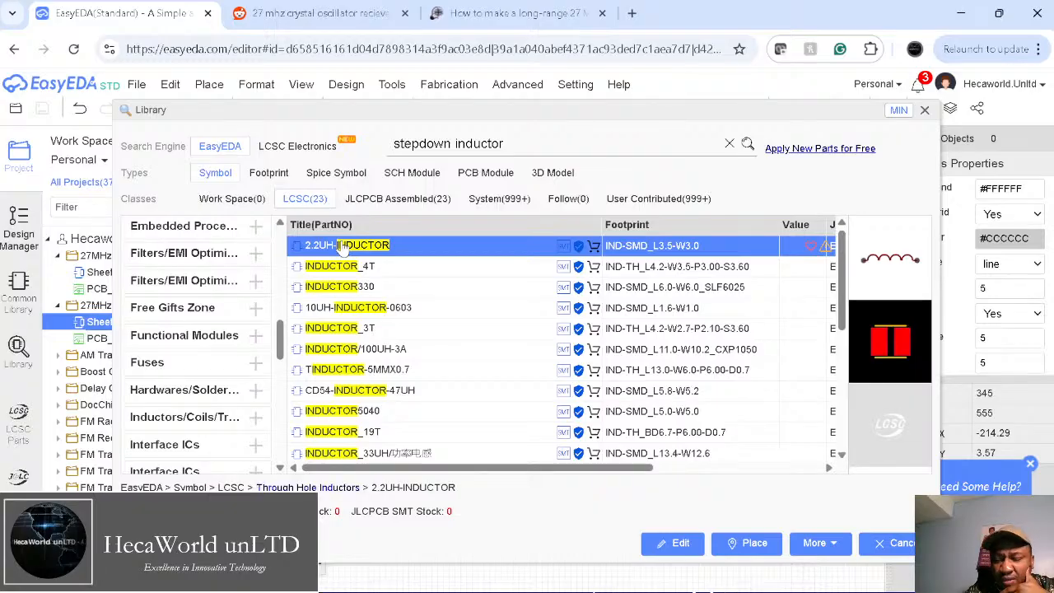
key(Down)
key(Down)
key(Down)
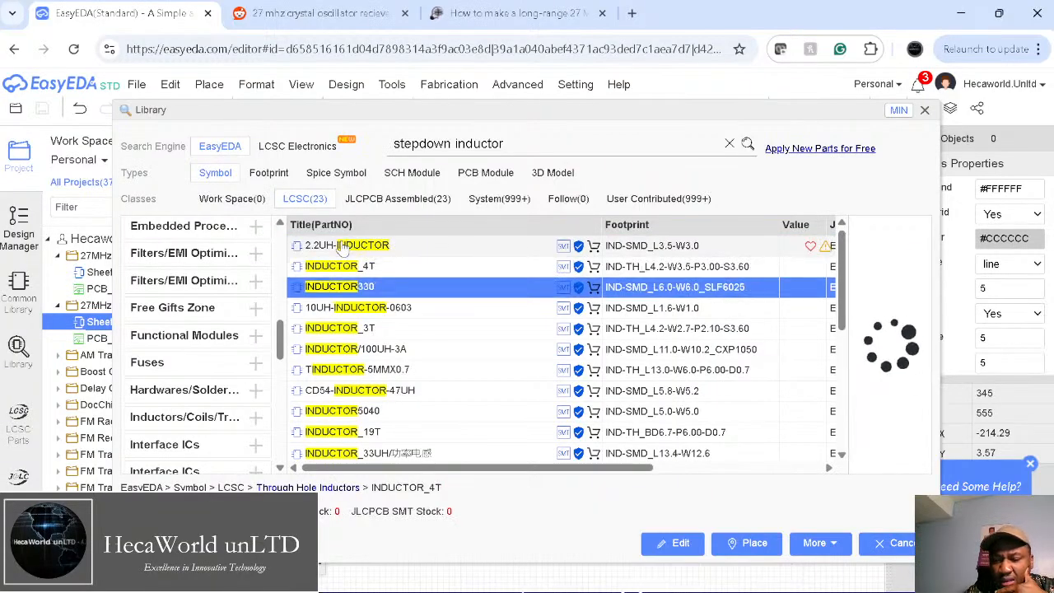
key(Down)
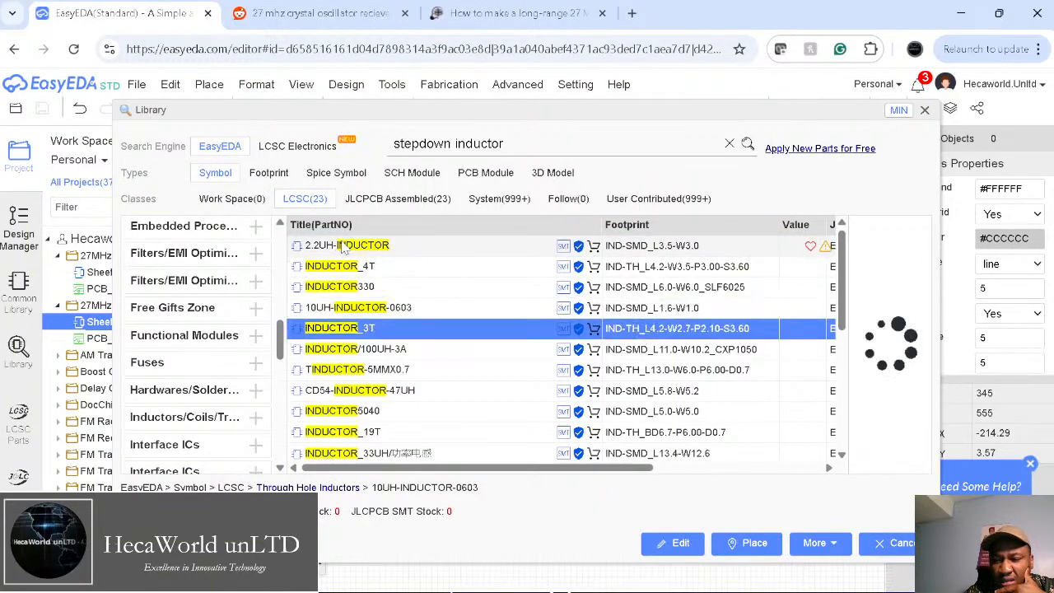
key(Down)
key(Down)
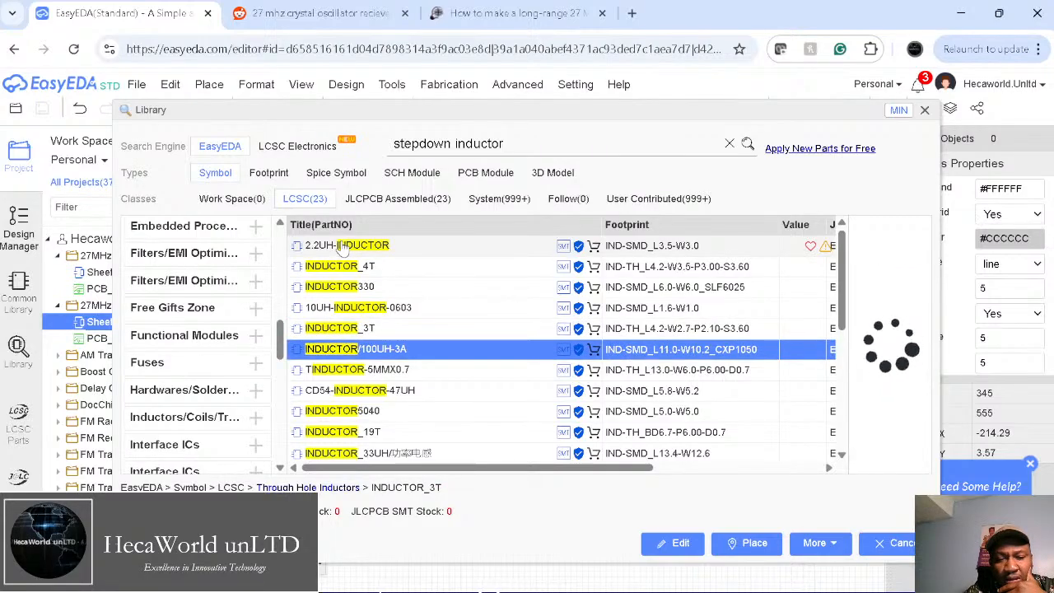
key(Down)
key(Down)
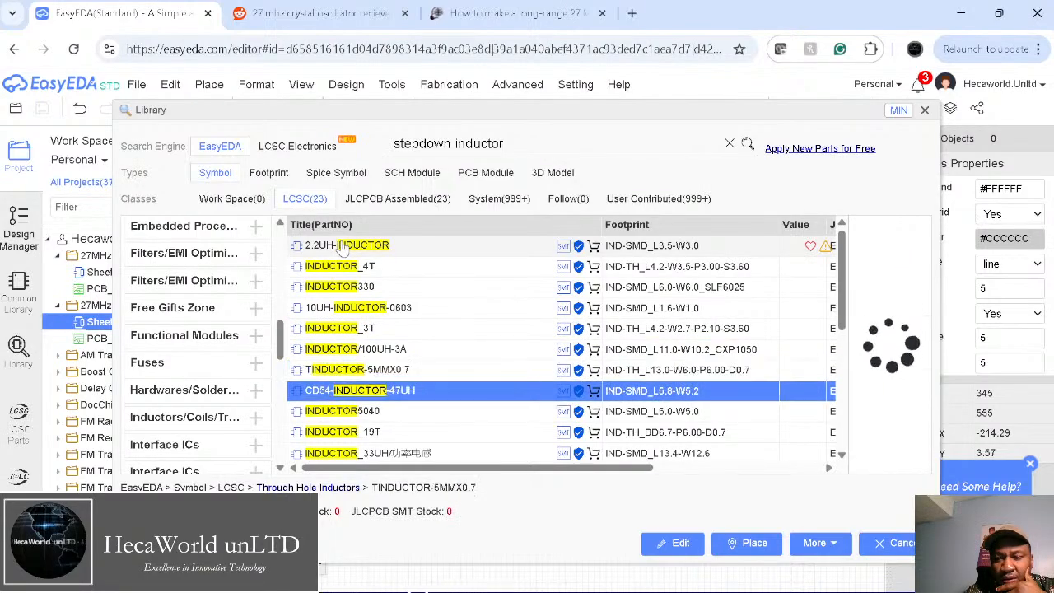
key(Down)
key(Down)
key(Down)
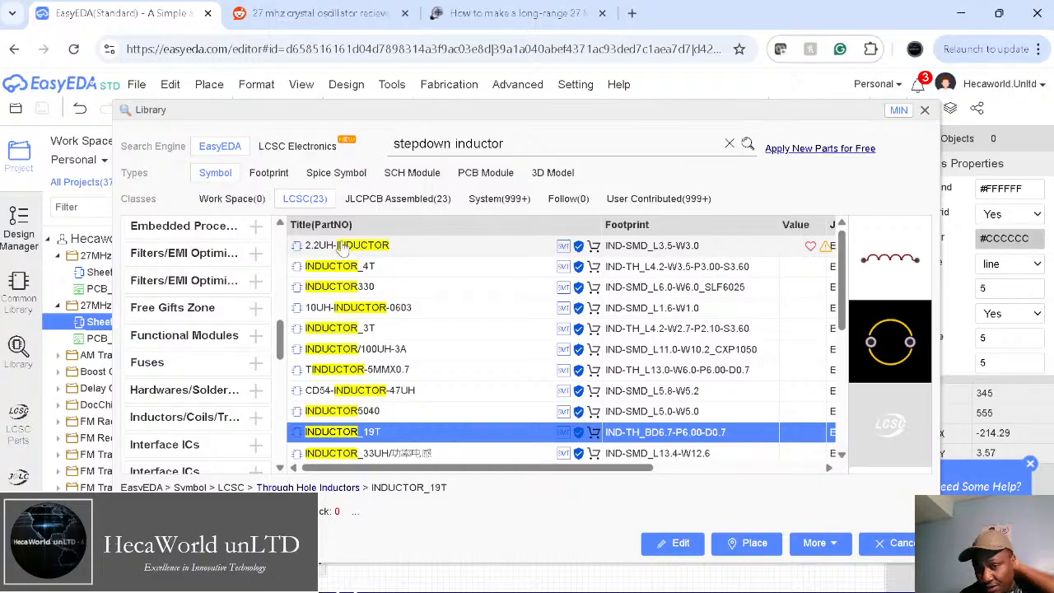
key(Down)
key(Down)
key(Down)
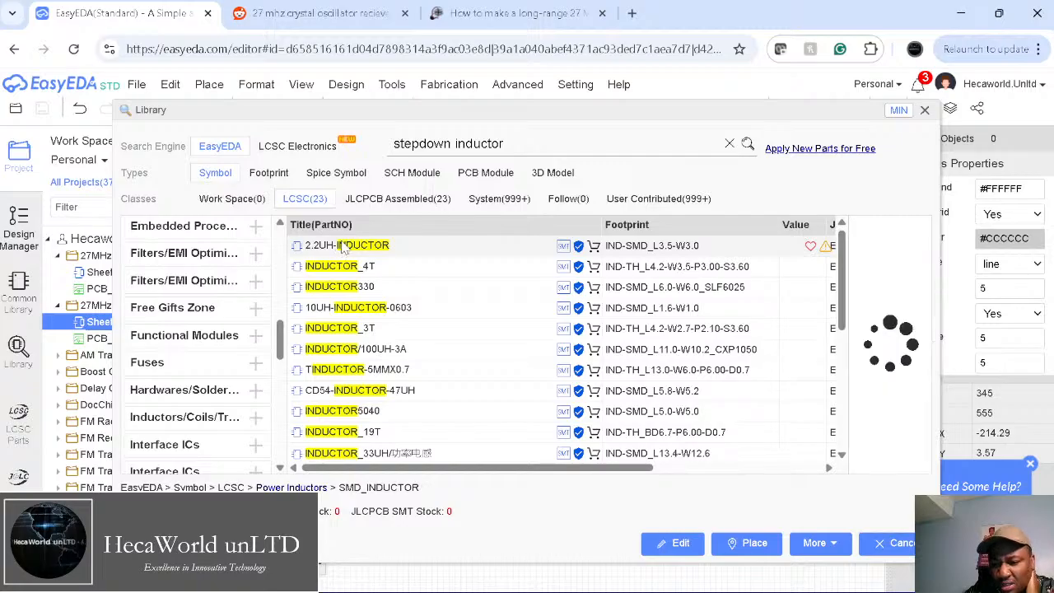
key(Down)
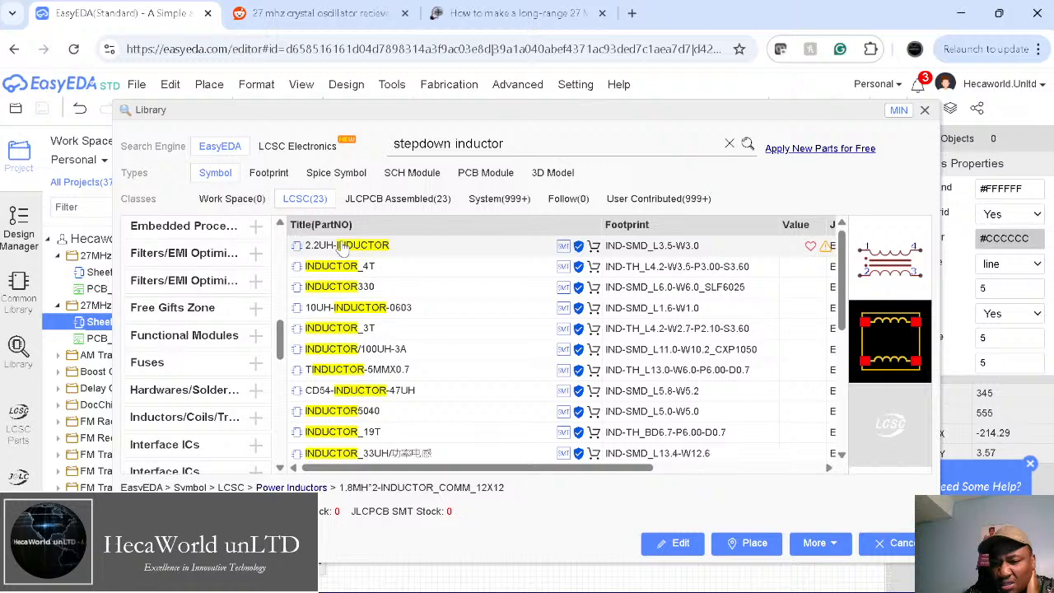
key(Down)
key(Down)
key(Down)
key(Down)
key(Down)
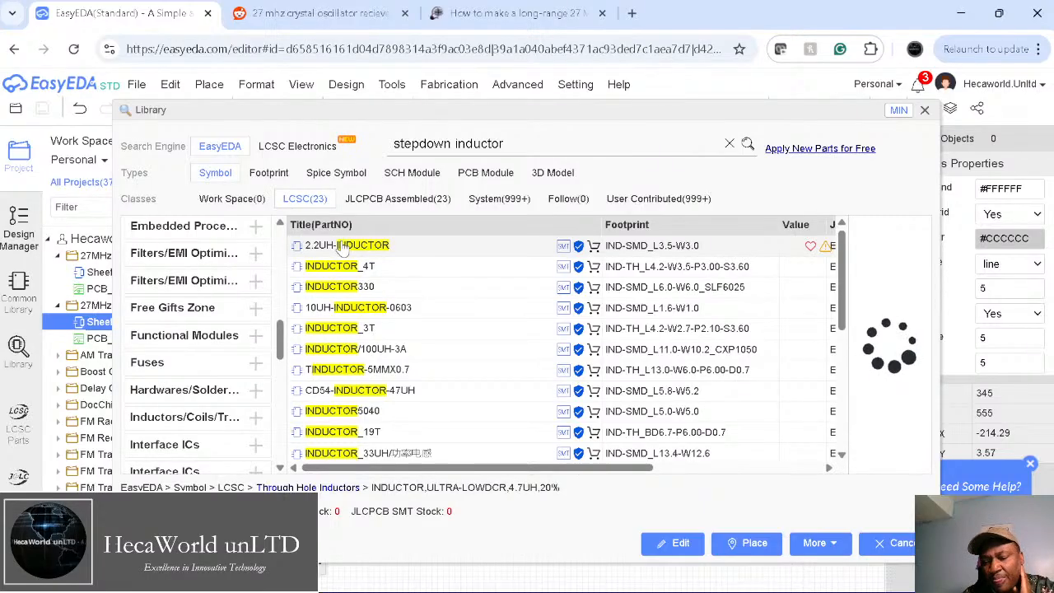
key(Down)
key(Down)
key(Down)
key(Down)
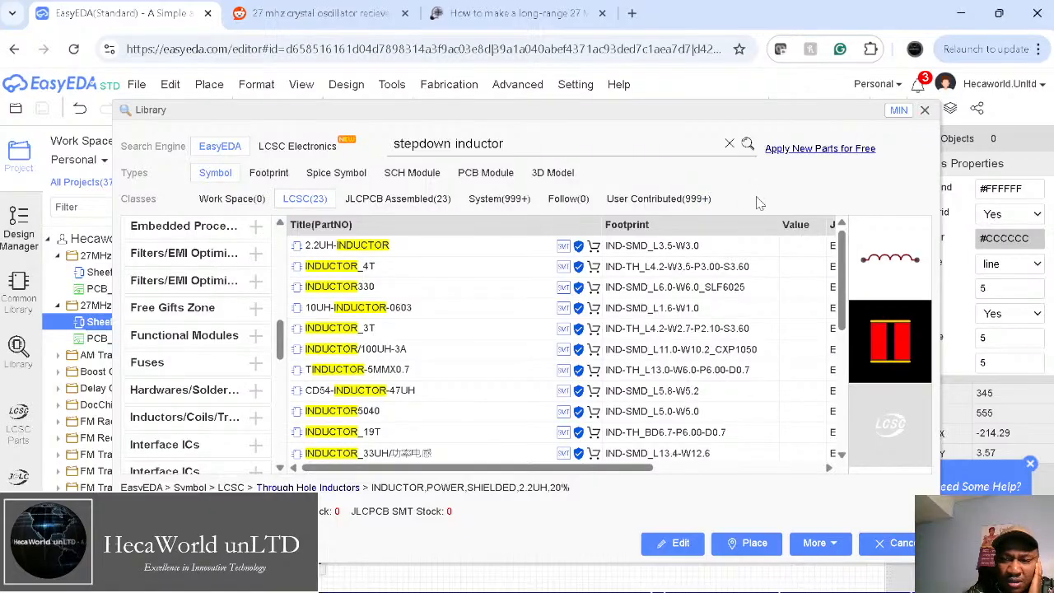
Step: Place the shielded 2.2UH inductor above R1, check the K2 and SK-12D02-VG5 variants, then reopen Library
click(925, 111)
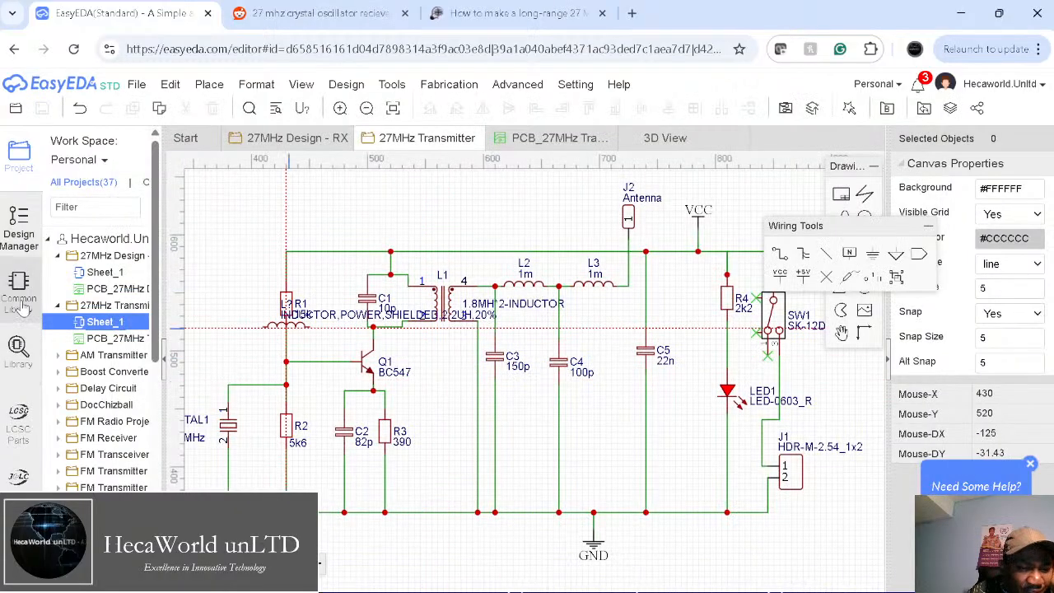
click(19, 288)
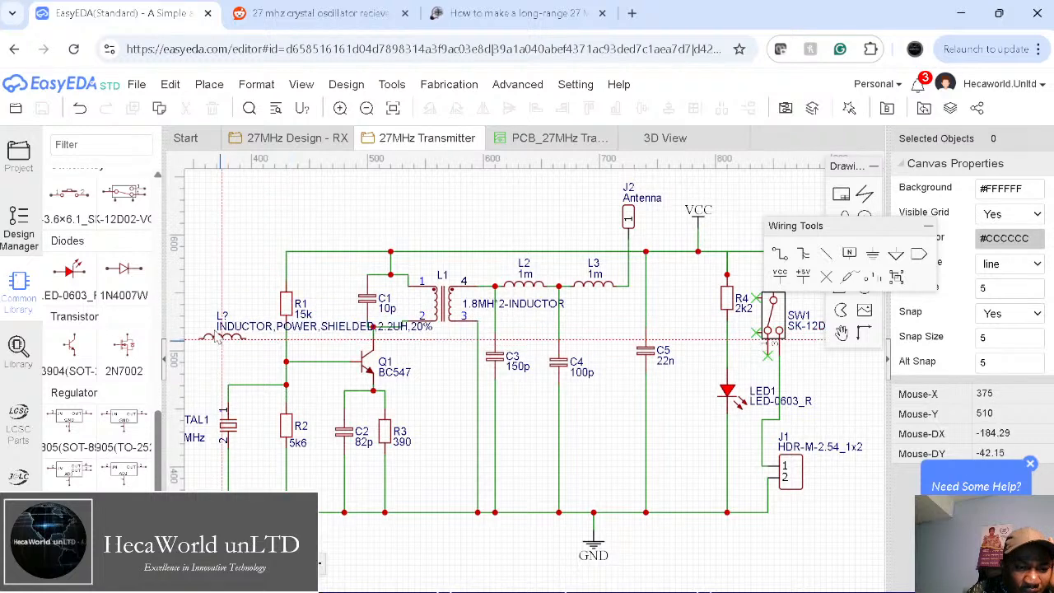
drag(165, 322, 311, 322)
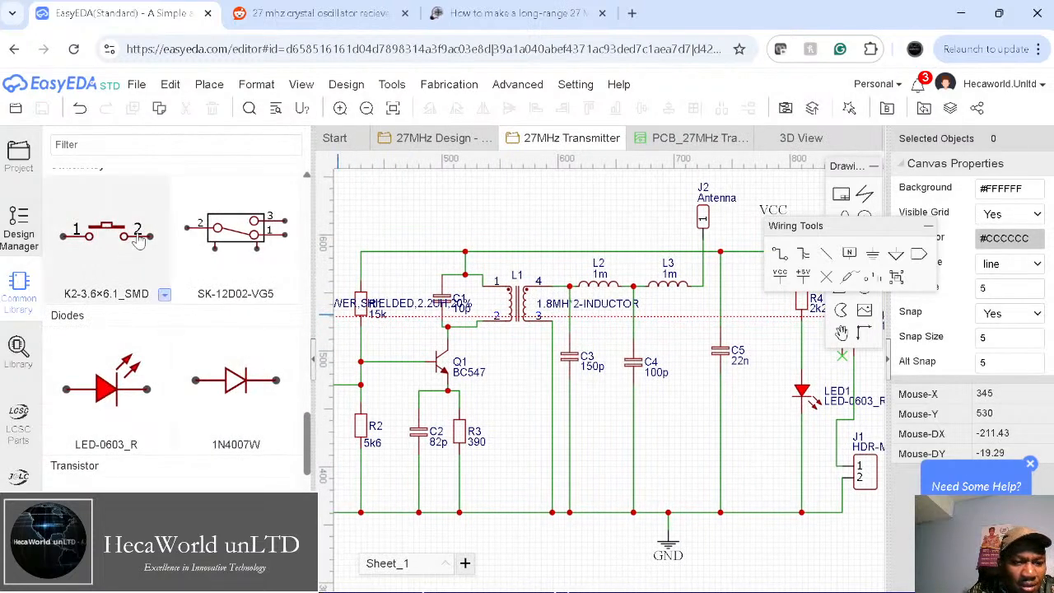
click(164, 294)
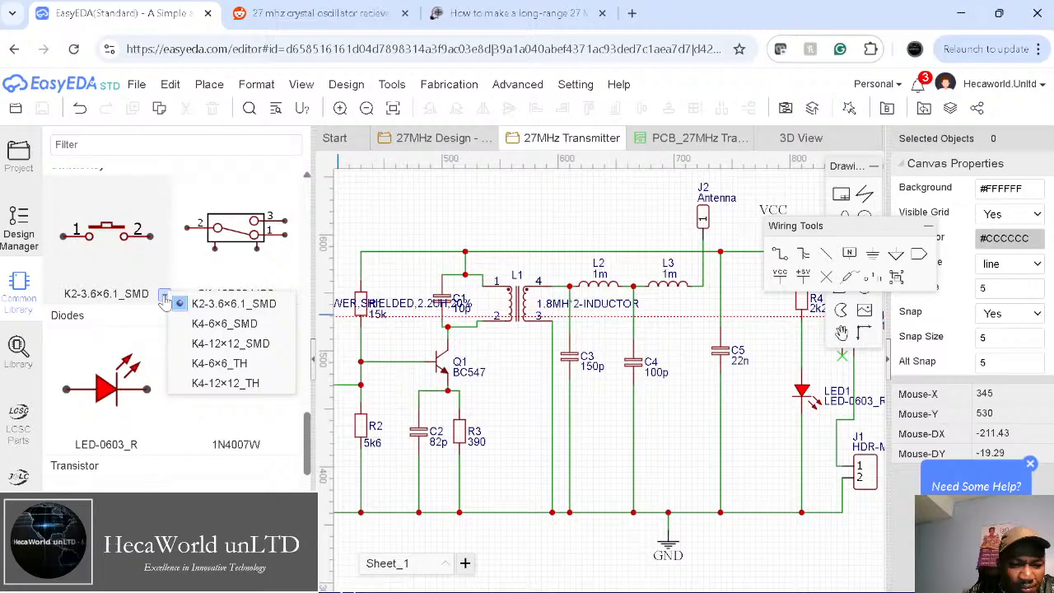
click(293, 297)
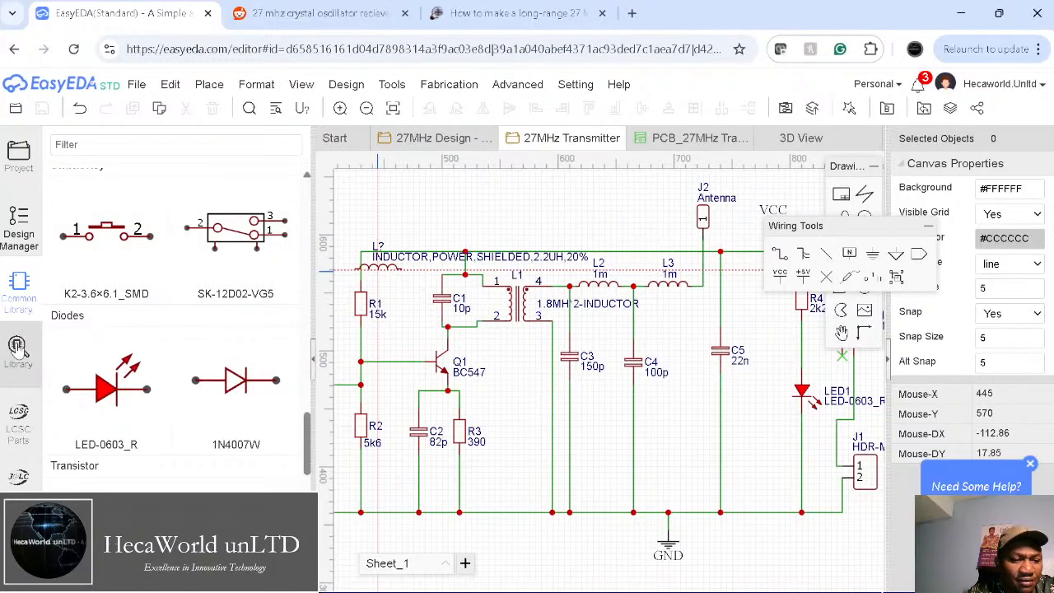
click(17, 345)
Step: Search the library for 'switch' and preview the first result
drag(524, 143, 300, 167)
text(switch)
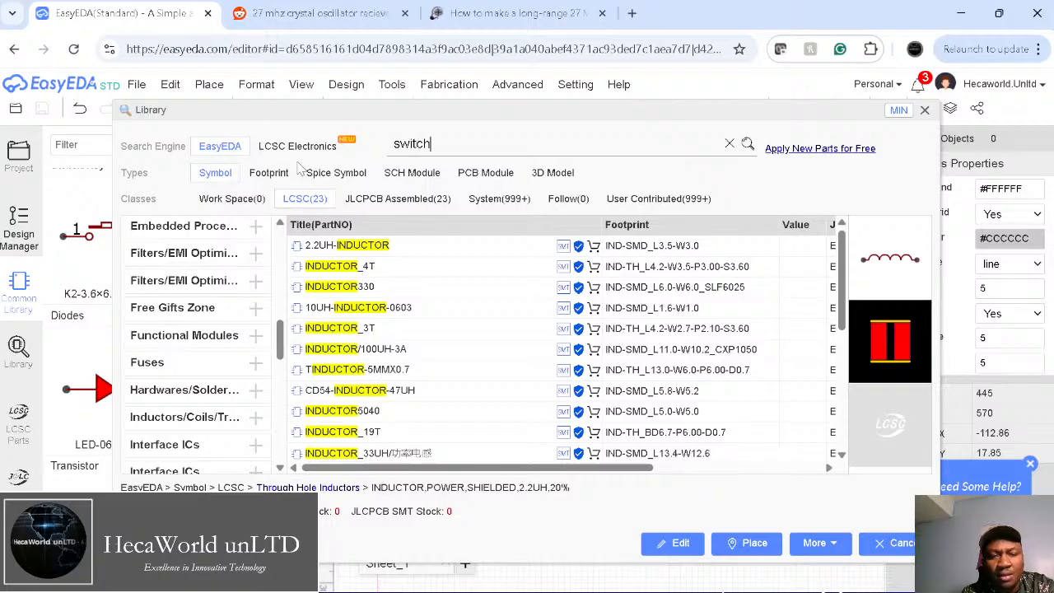
key(Return)
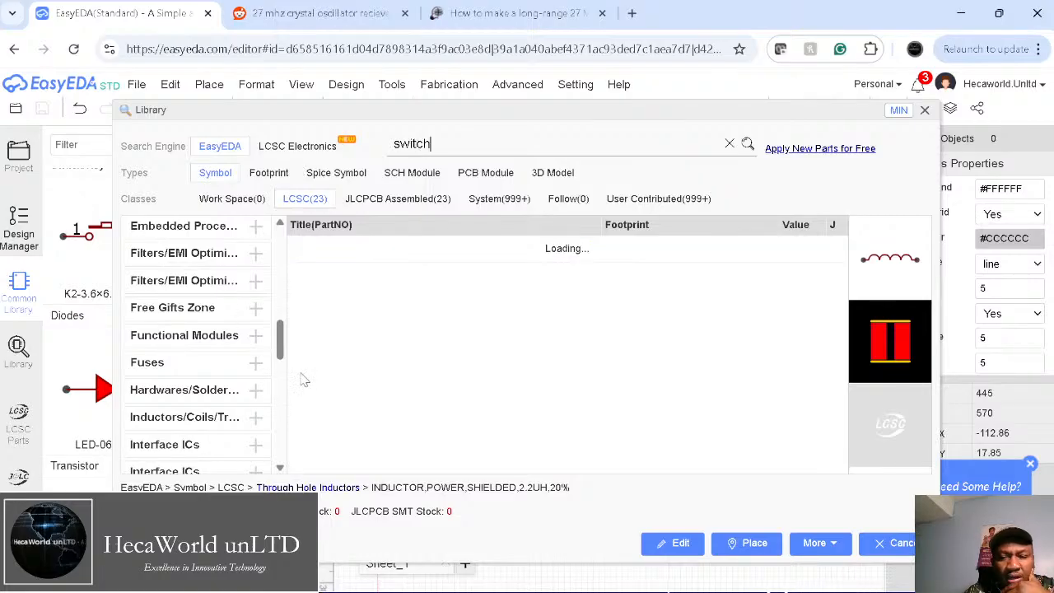
click(358, 246)
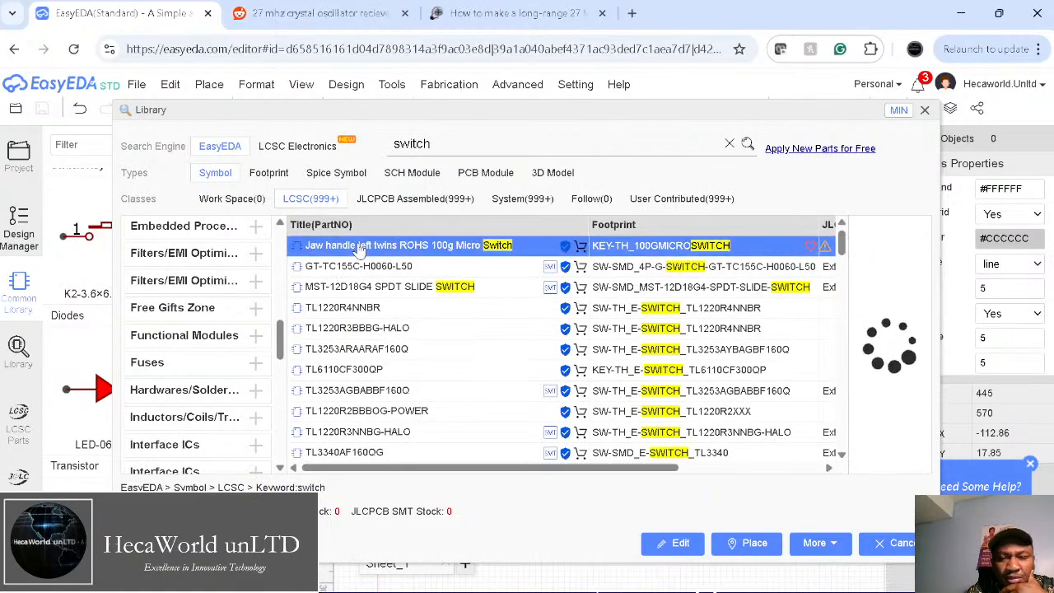
Step: Browse the switch results and place the MST-12D18G4 SPDT slide switch
key(Down)
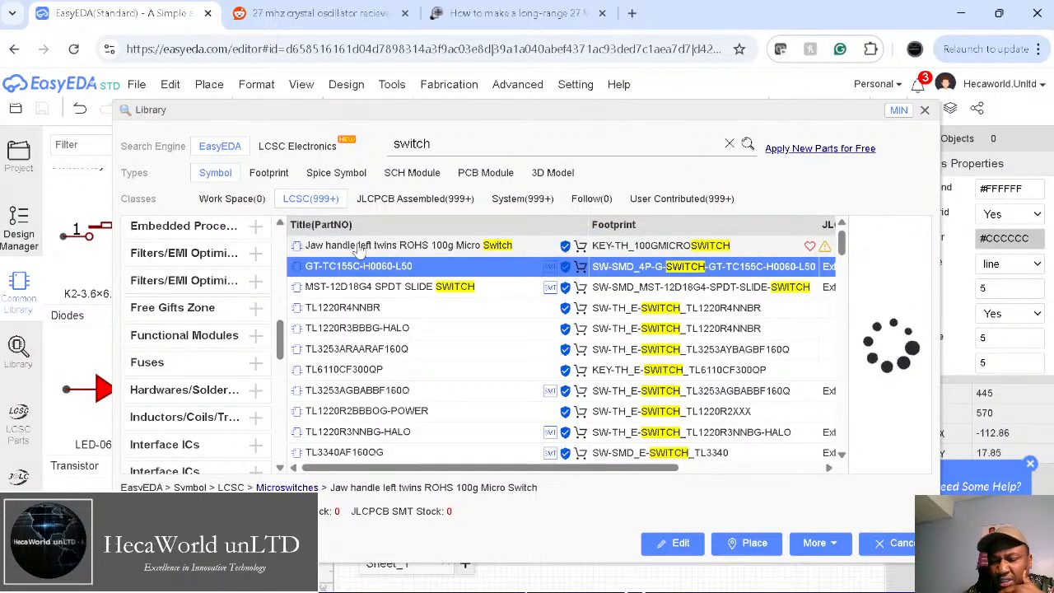
key(Up)
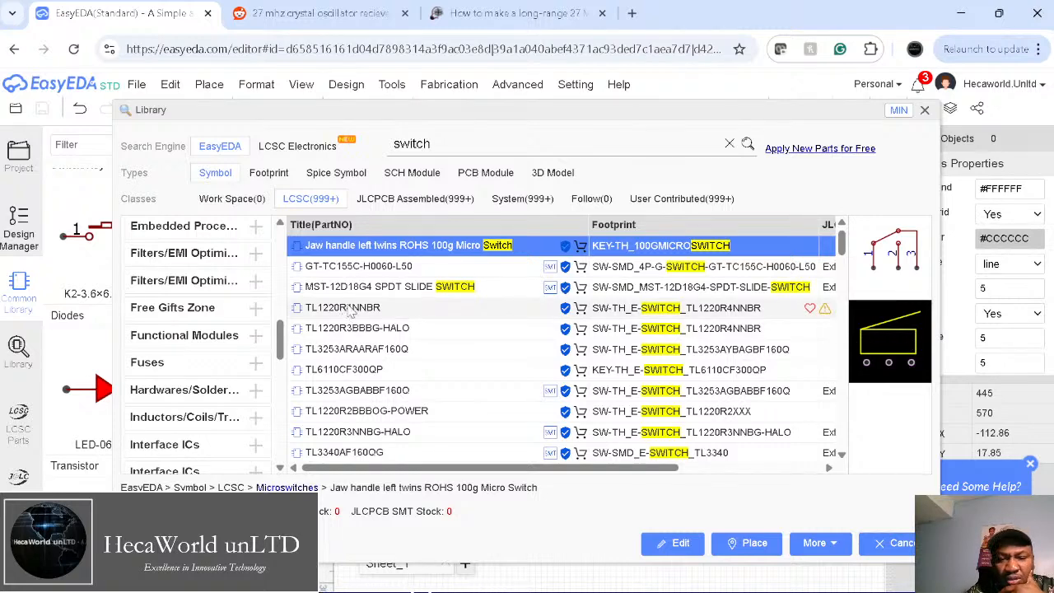
key(Down)
key(Down)
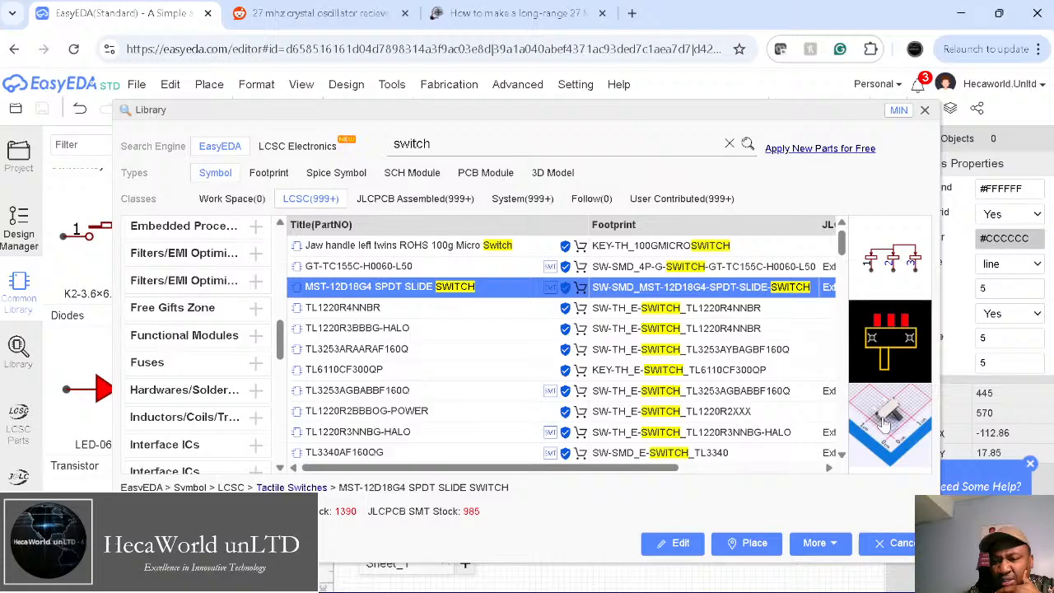
key(Down)
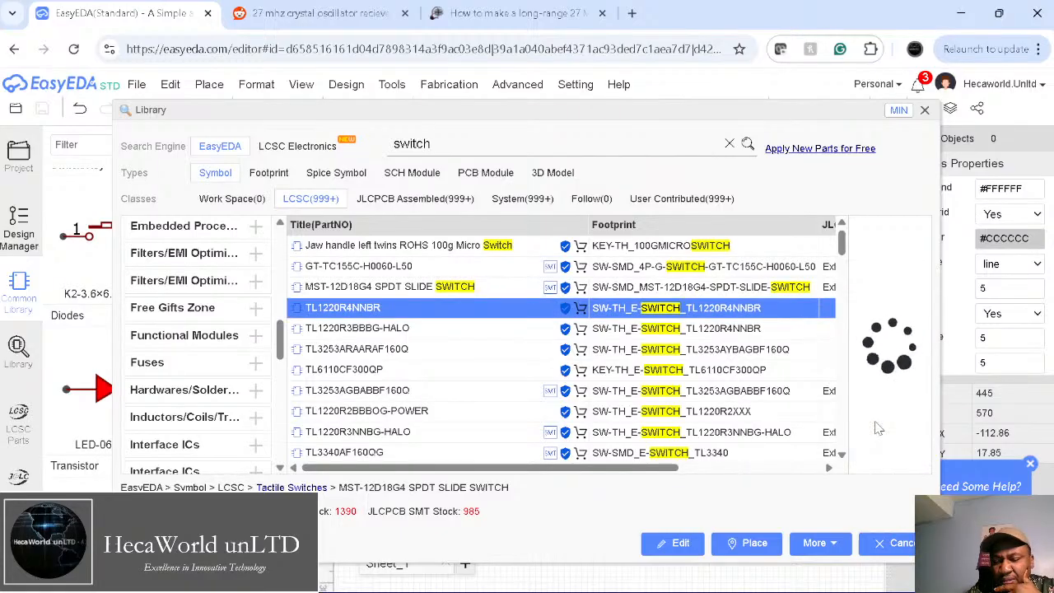
key(Down)
key(Down)
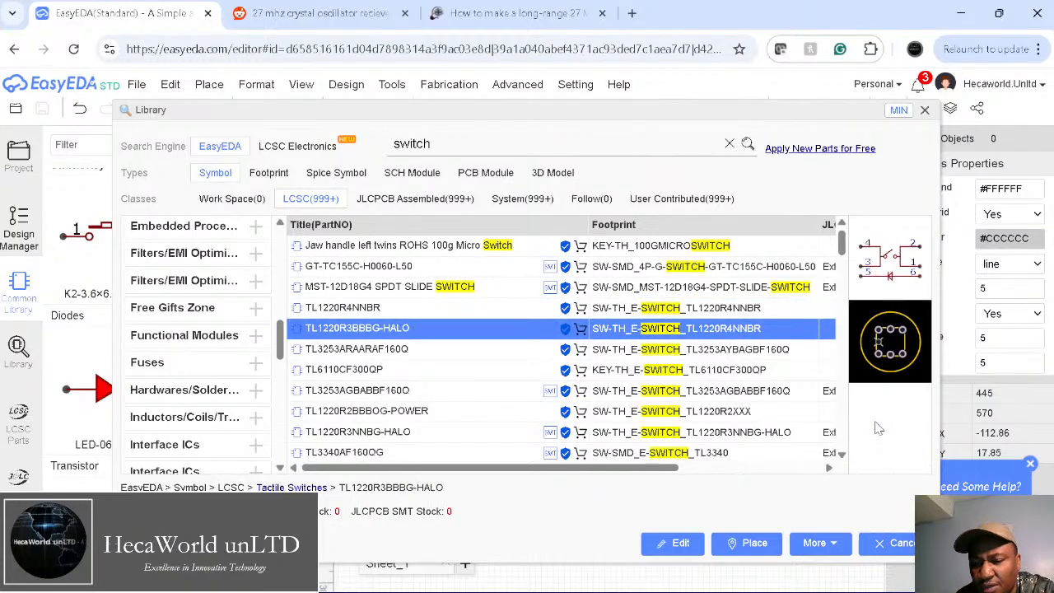
key(Down)
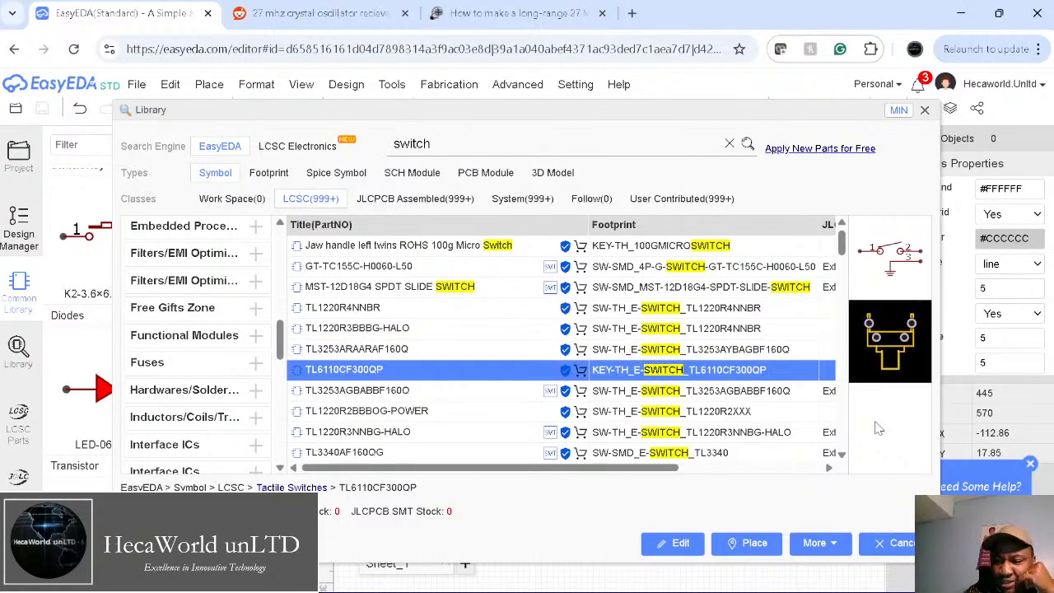
key(Down)
key(Down)
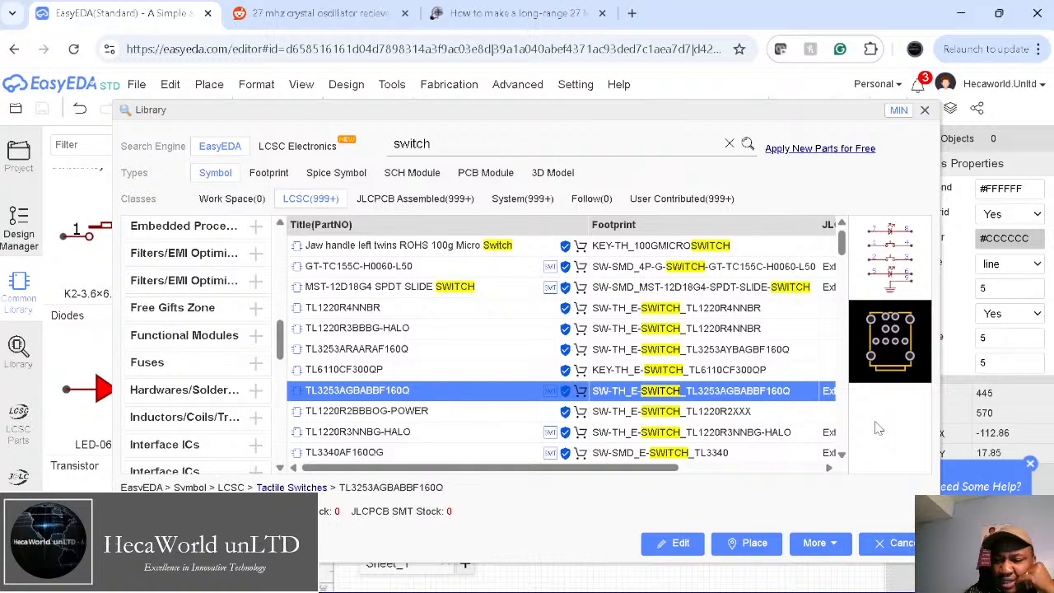
key(Down)
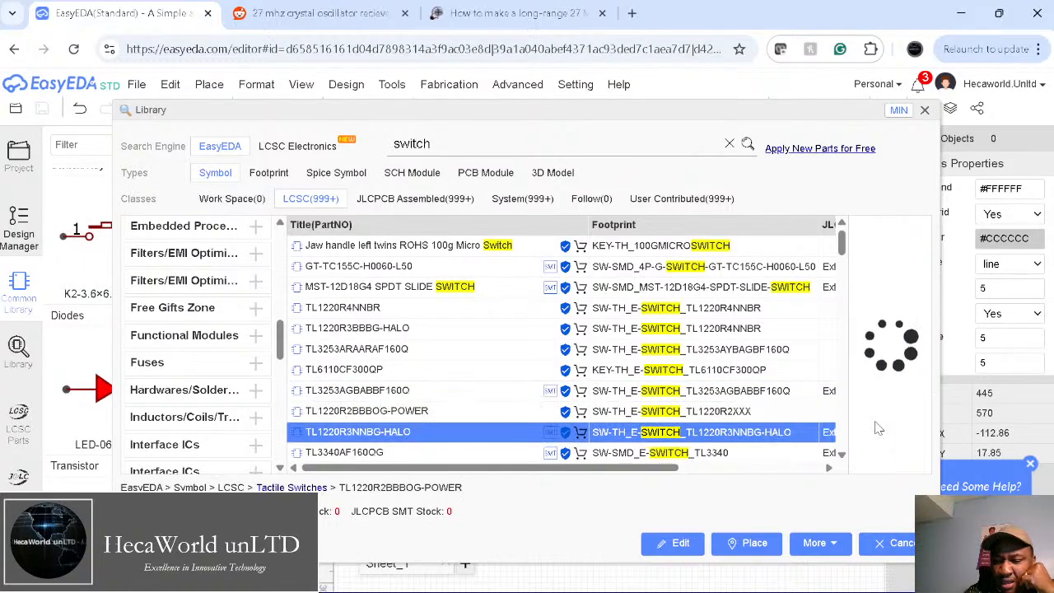
key(Down)
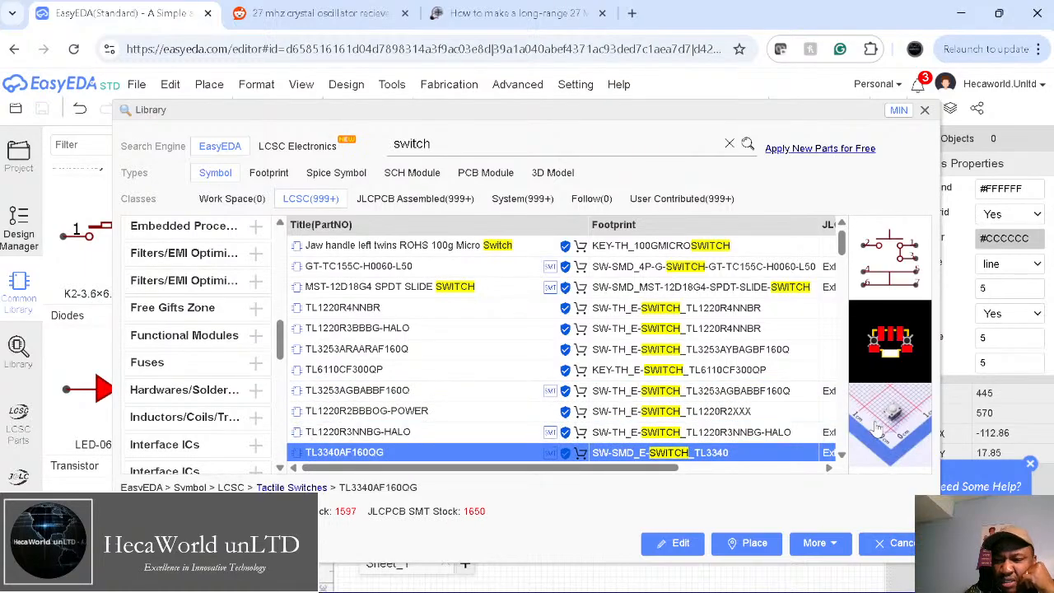
key(Up)
key(Up)
key(Up)
key(Up)
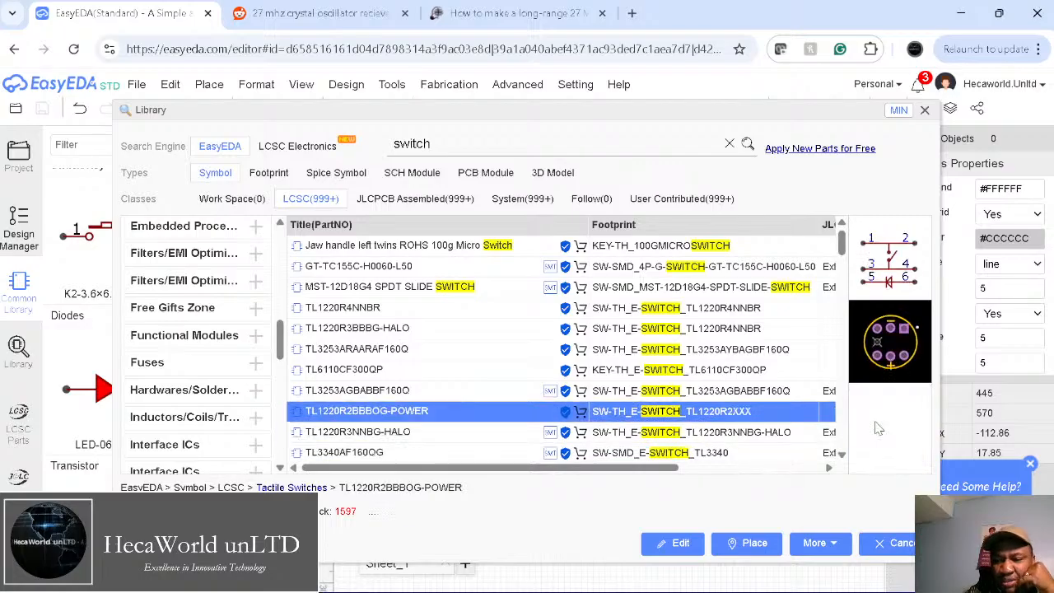
key(Up)
key(Up)
key(Up)
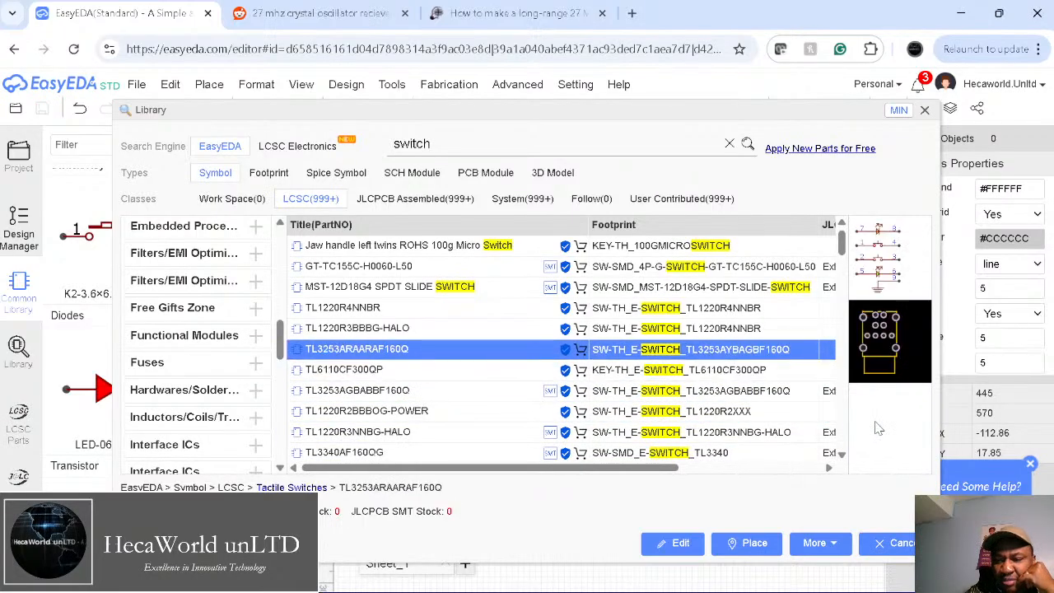
key(Up)
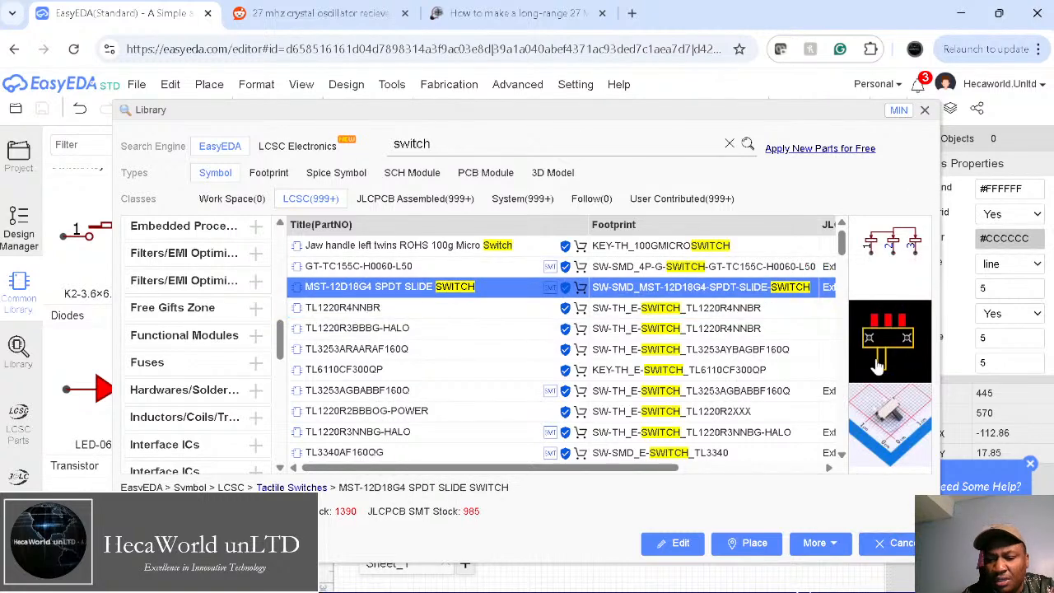
click(924, 111)
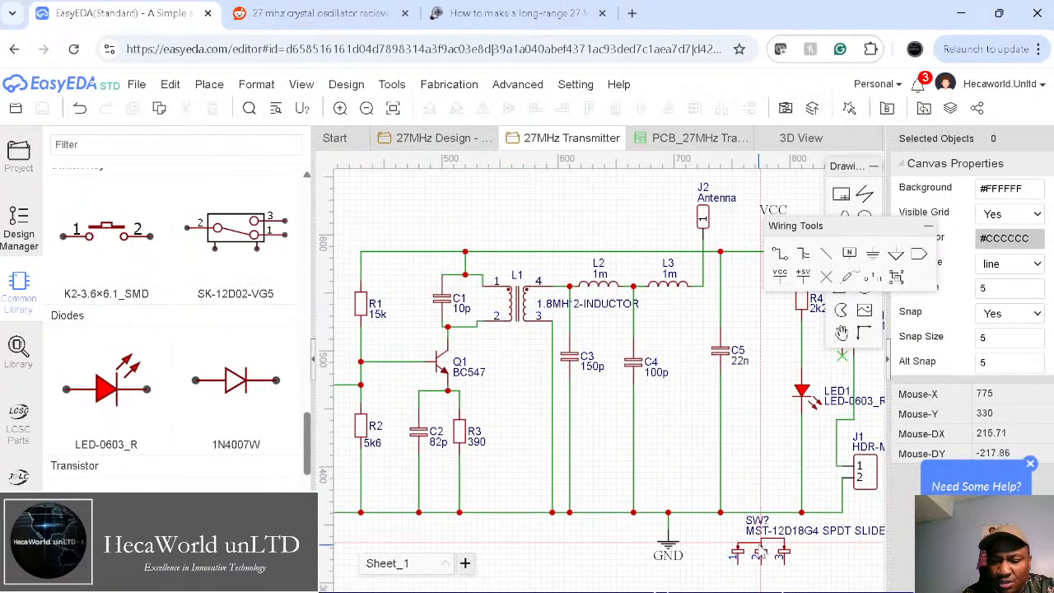
Step: Drop the slide switch as SW2 and move it next to SW1
click(759, 562)
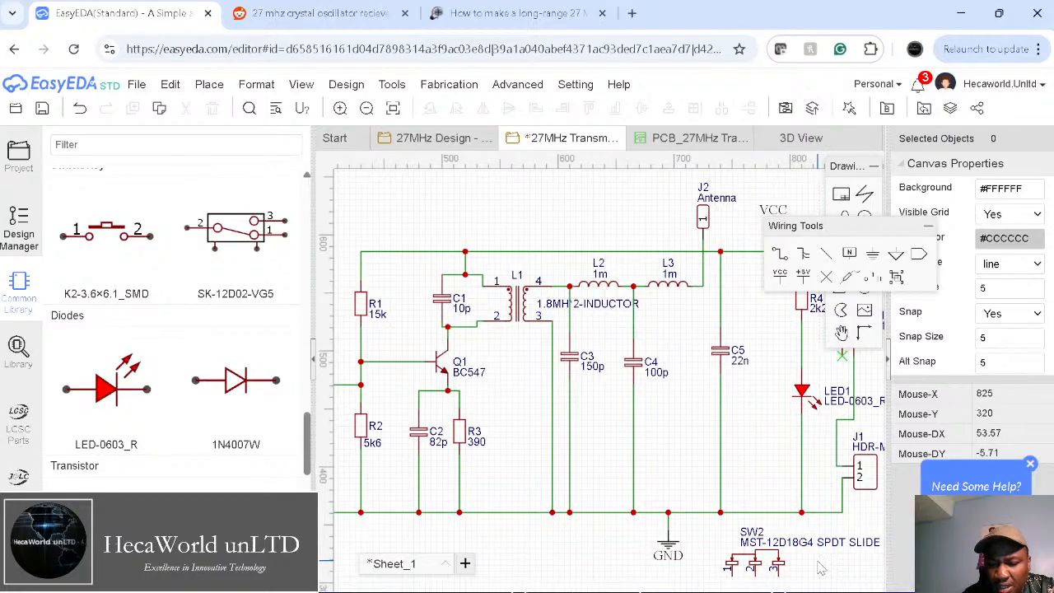
right_drag(816, 561, 579, 518)
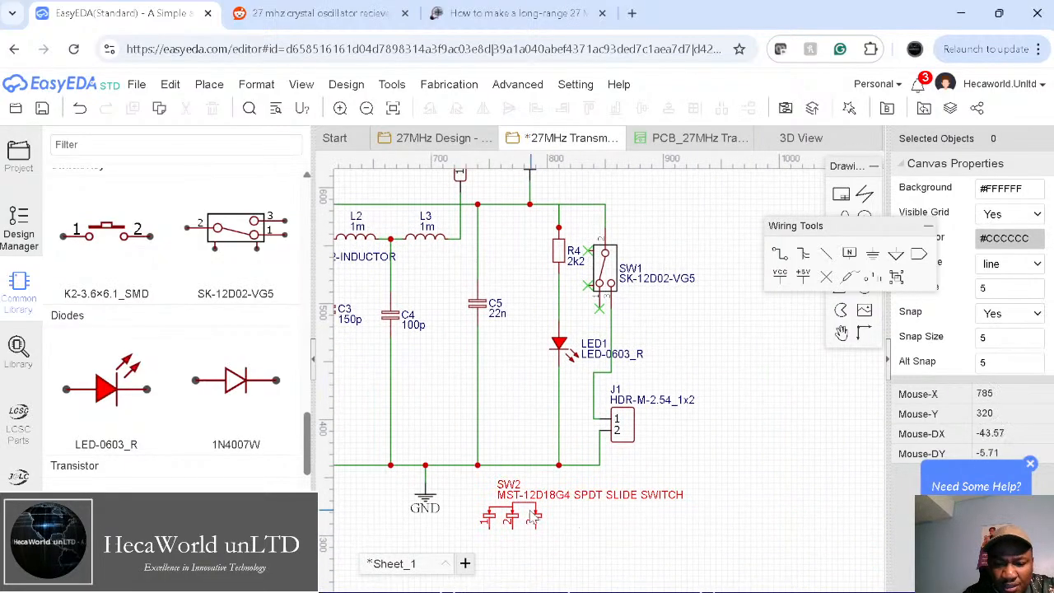
drag(524, 515, 685, 327)
right_drag(690, 328, 601, 352)
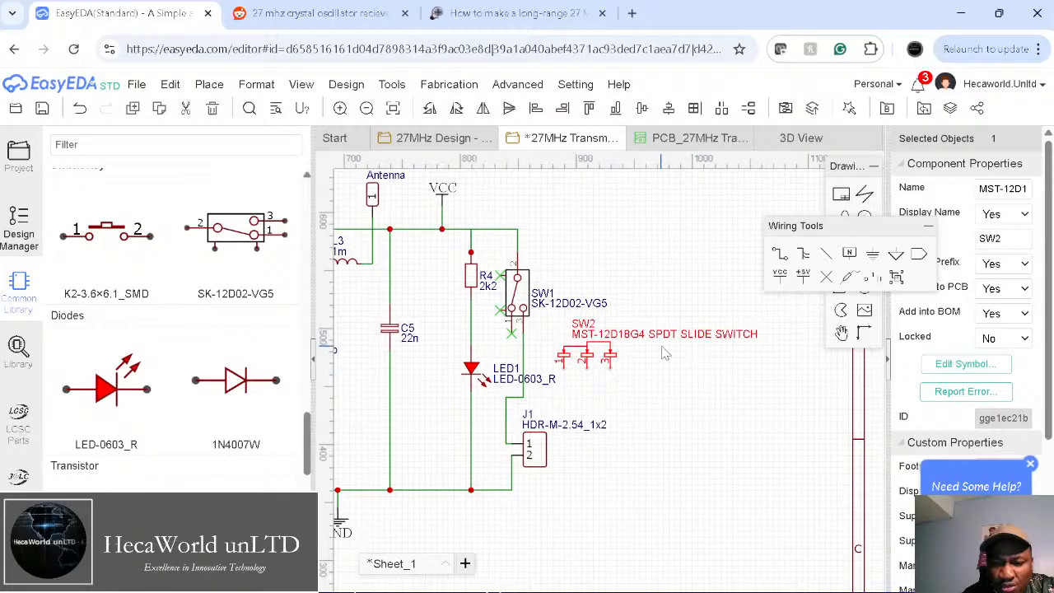
click(690, 388)
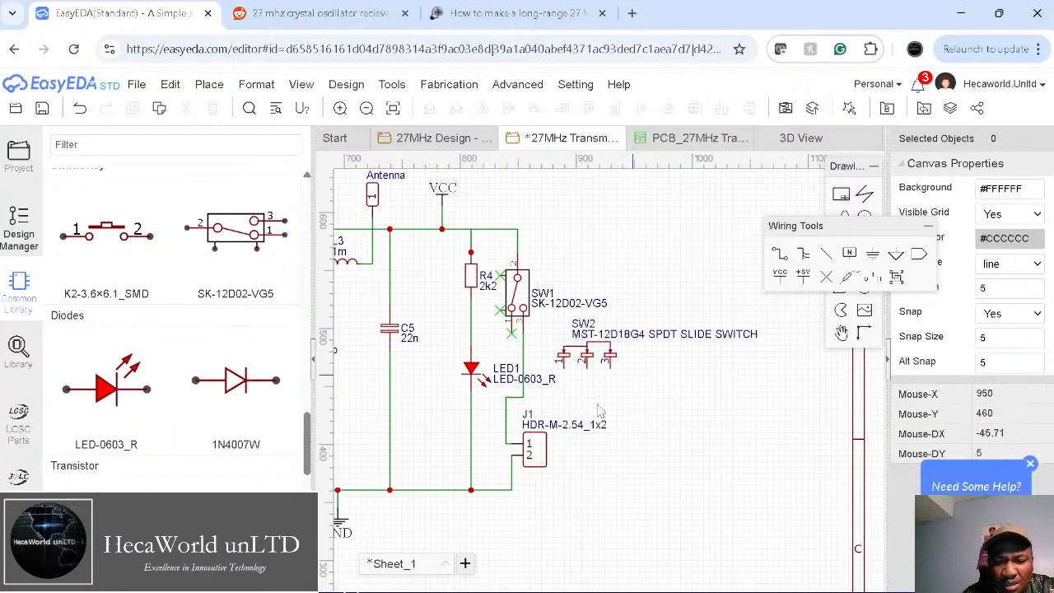
Step: Delete SW1, then move and rotate SW2 into its spot, undoing the stray move
click(520, 294)
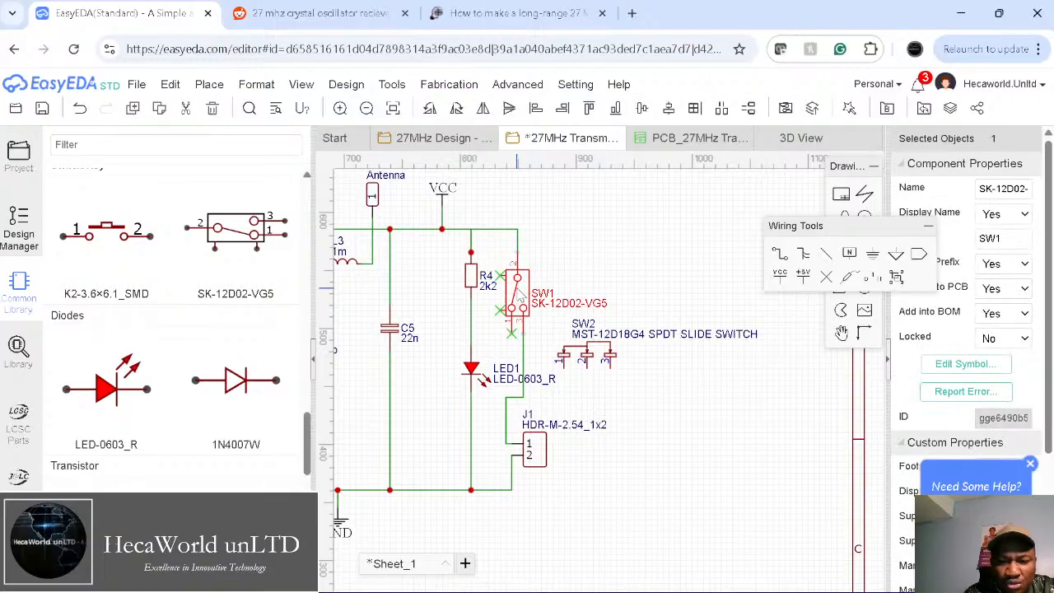
key(Delete)
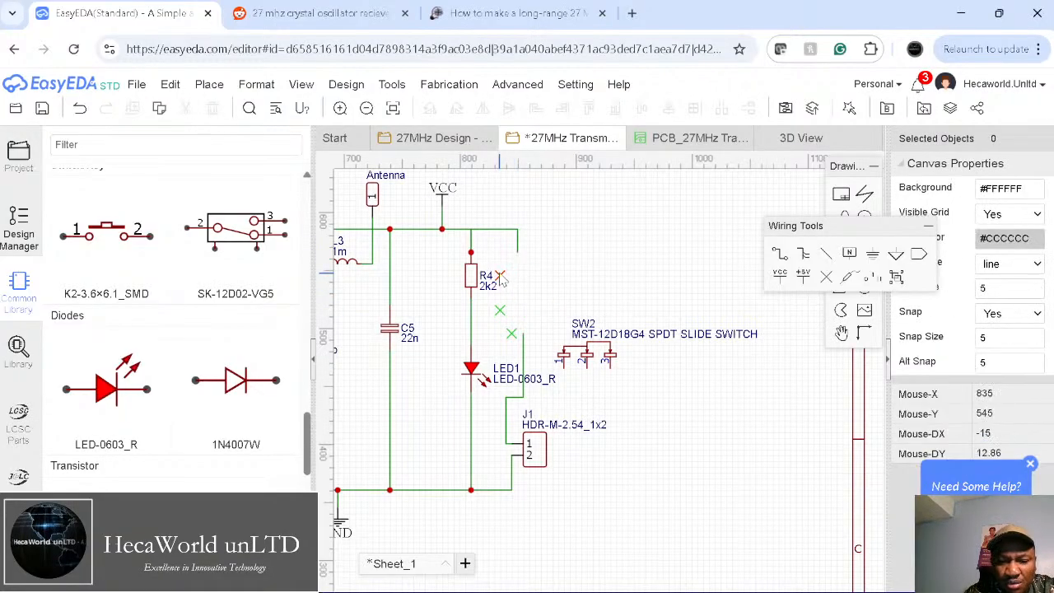
drag(593, 352, 593, 249)
key(space)
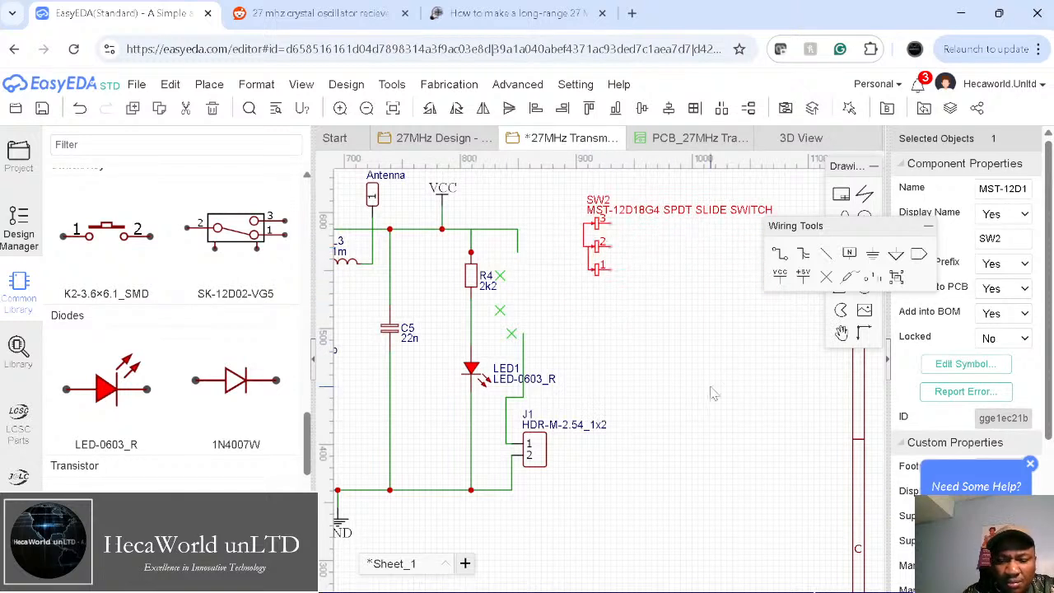
key(space)
key(space)
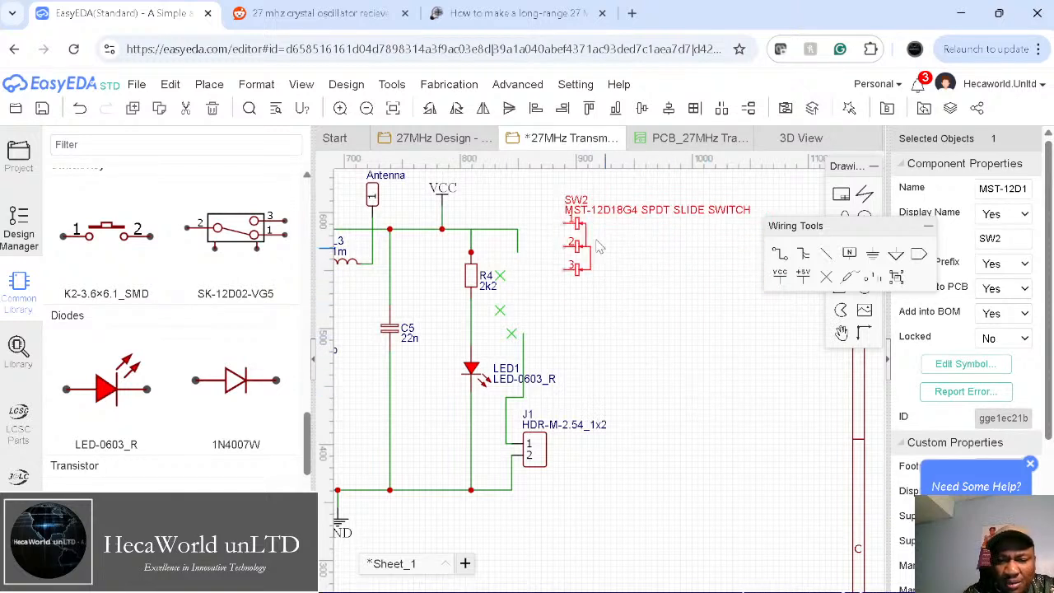
drag(582, 250, 569, 310)
click(654, 362)
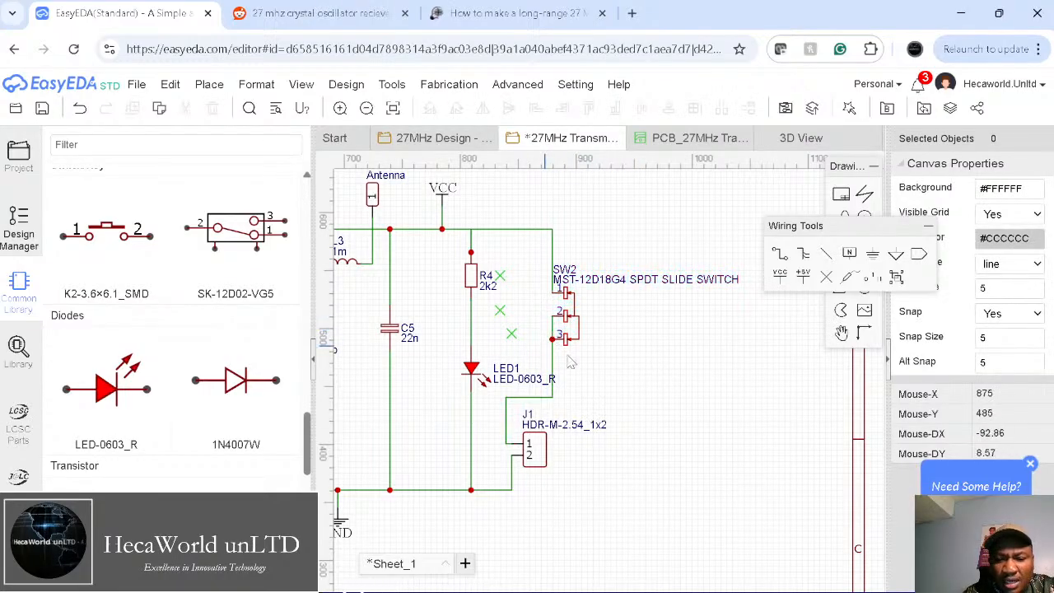
click(553, 331)
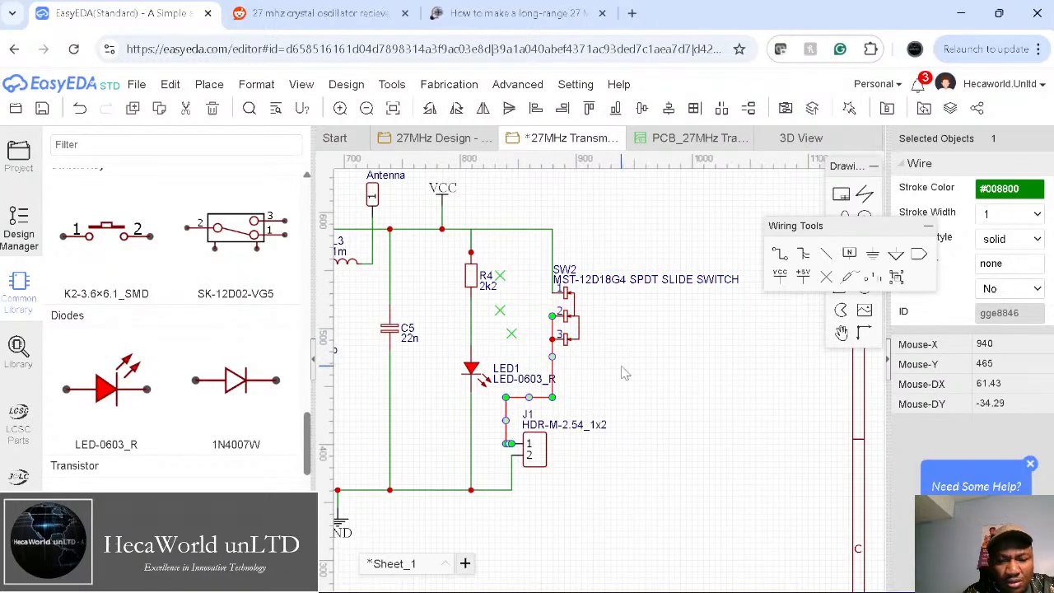
key(ctrl+z)
key(ctrl+z)
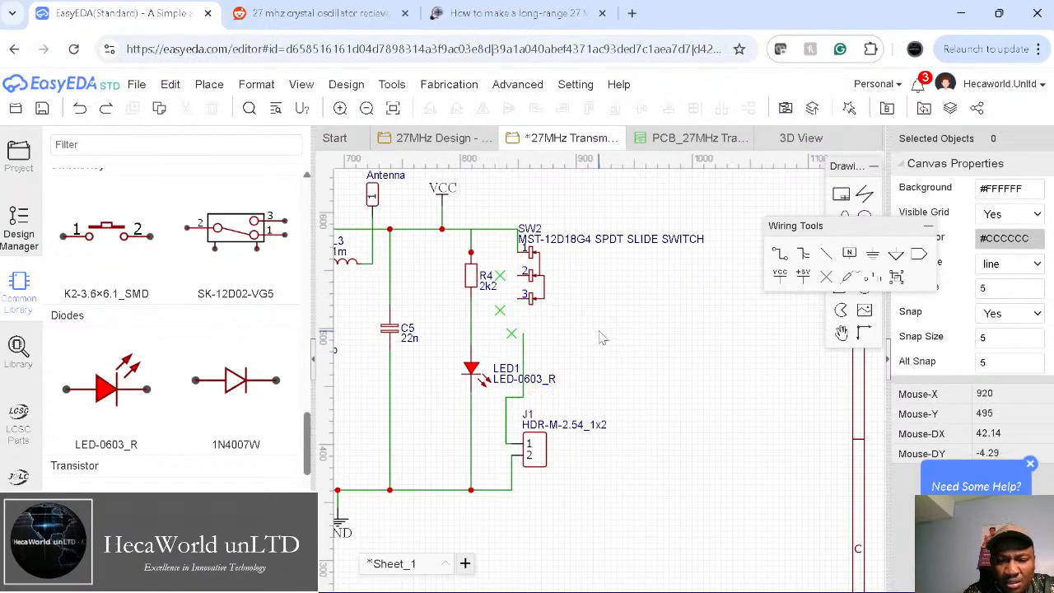
Step: Shift SW2 slightly right and delete the wire from its pin 3 to J1
click(780, 254)
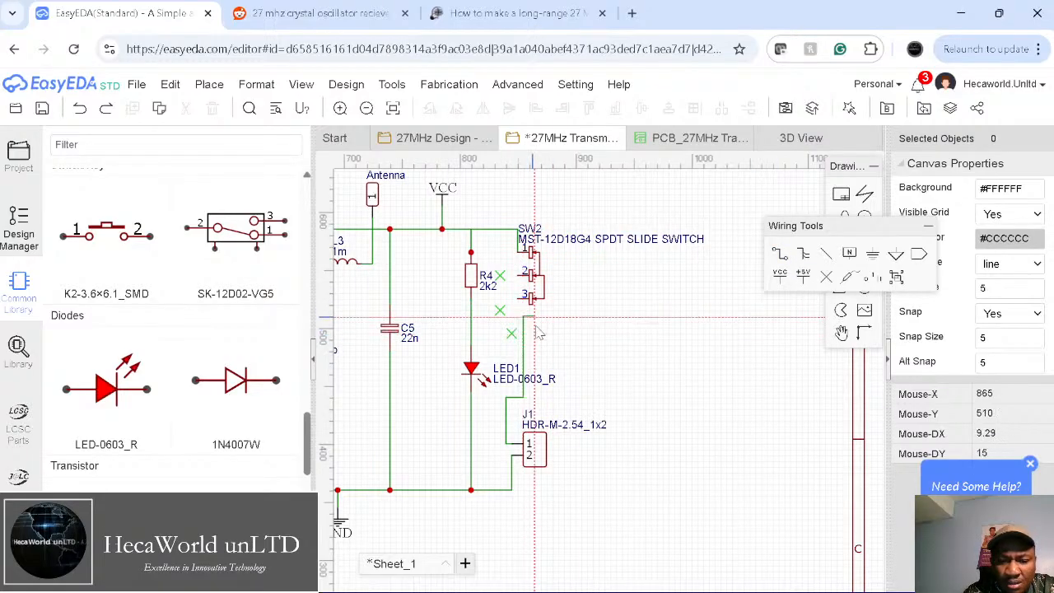
click(517, 299)
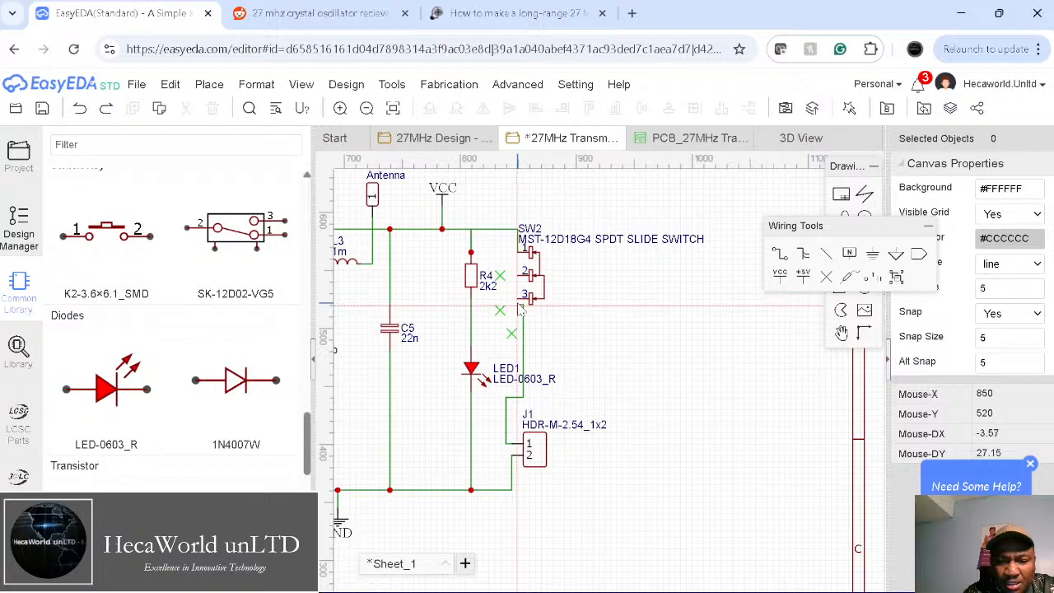
right_click(633, 312)
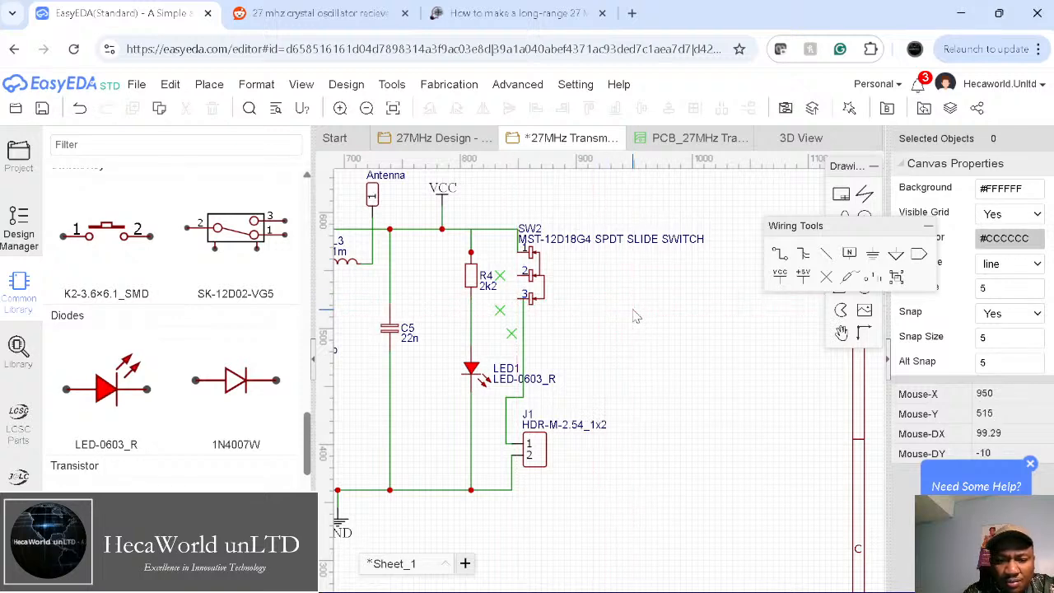
drag(536, 290, 560, 285)
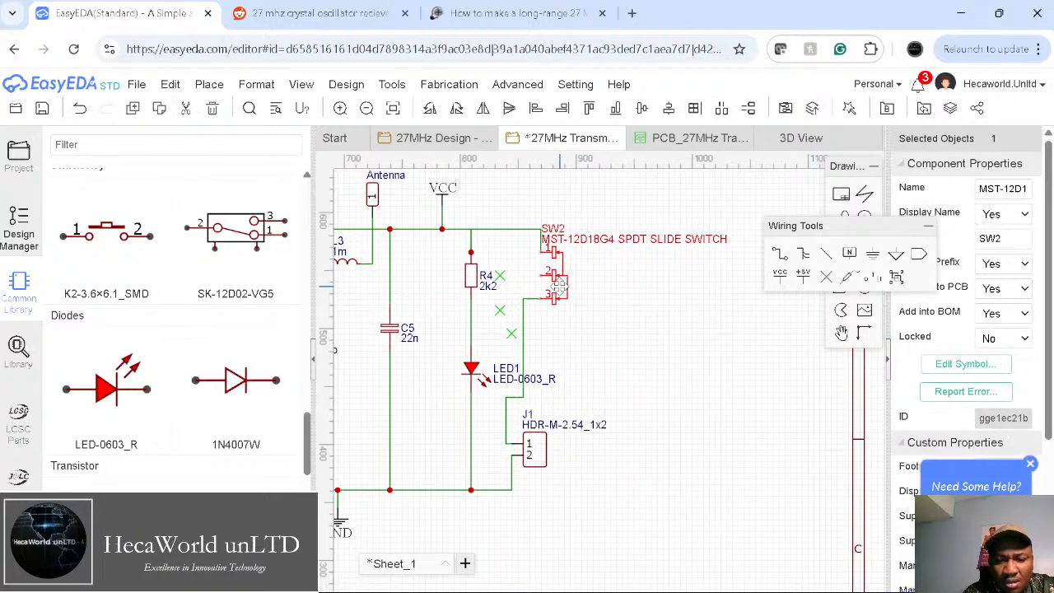
click(526, 297)
key(Delete)
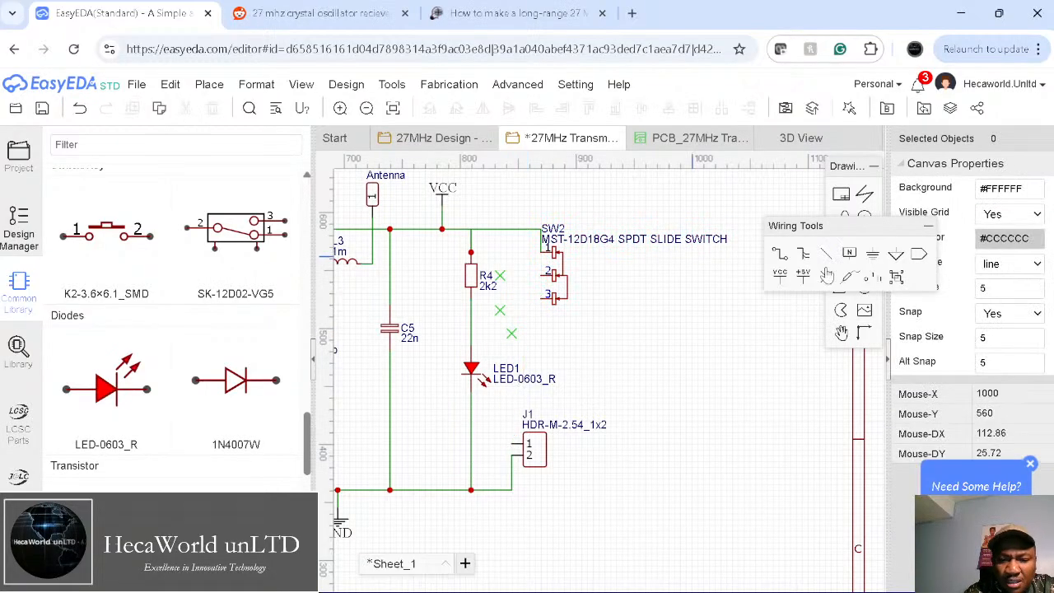
Step: Wire SW2 pin 2 to J1 pin 1
click(780, 255)
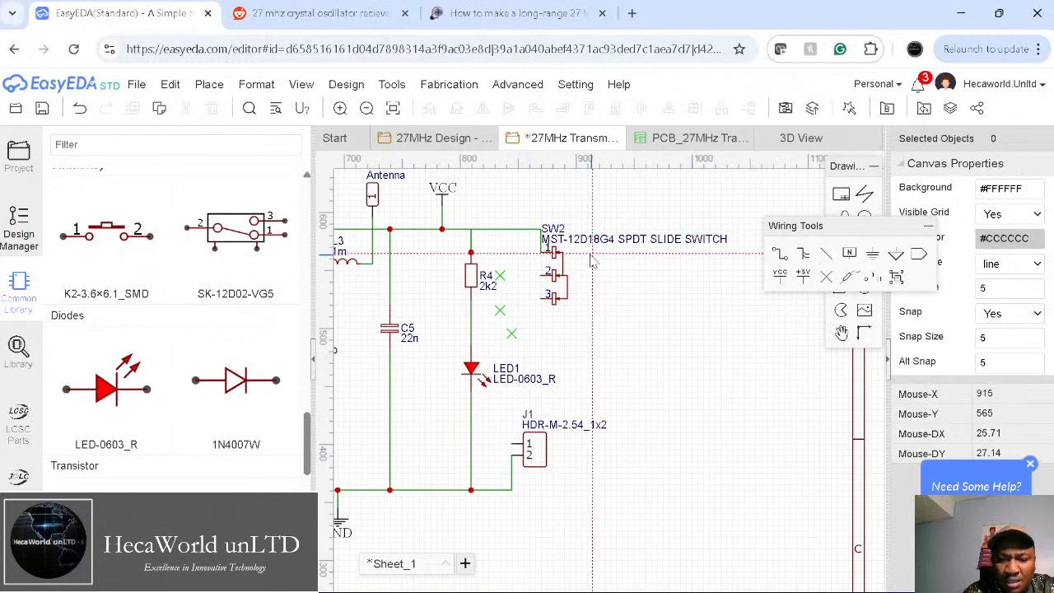
click(540, 276)
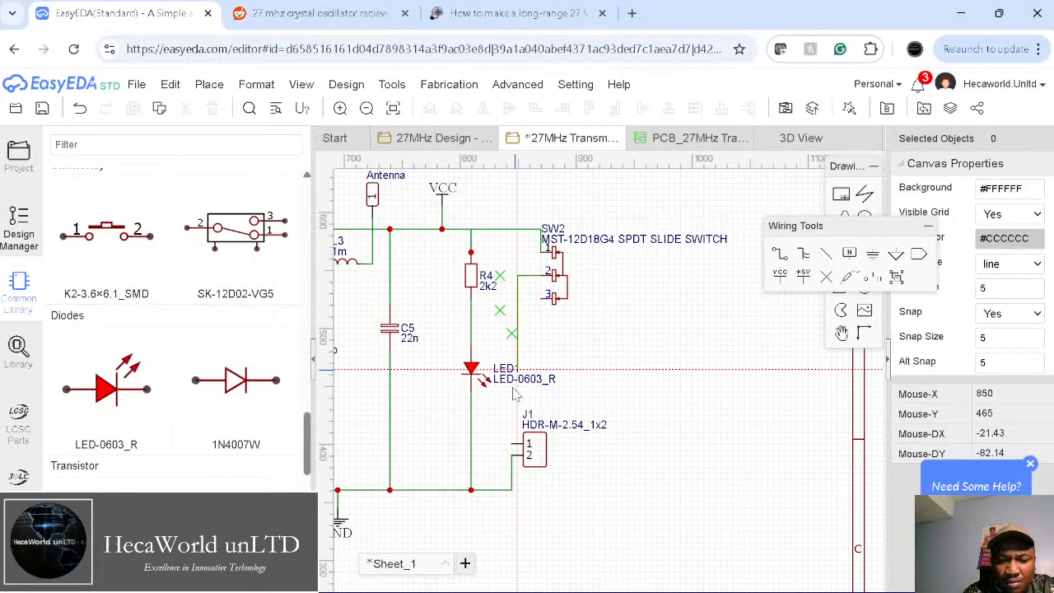
click(511, 442)
key(Escape)
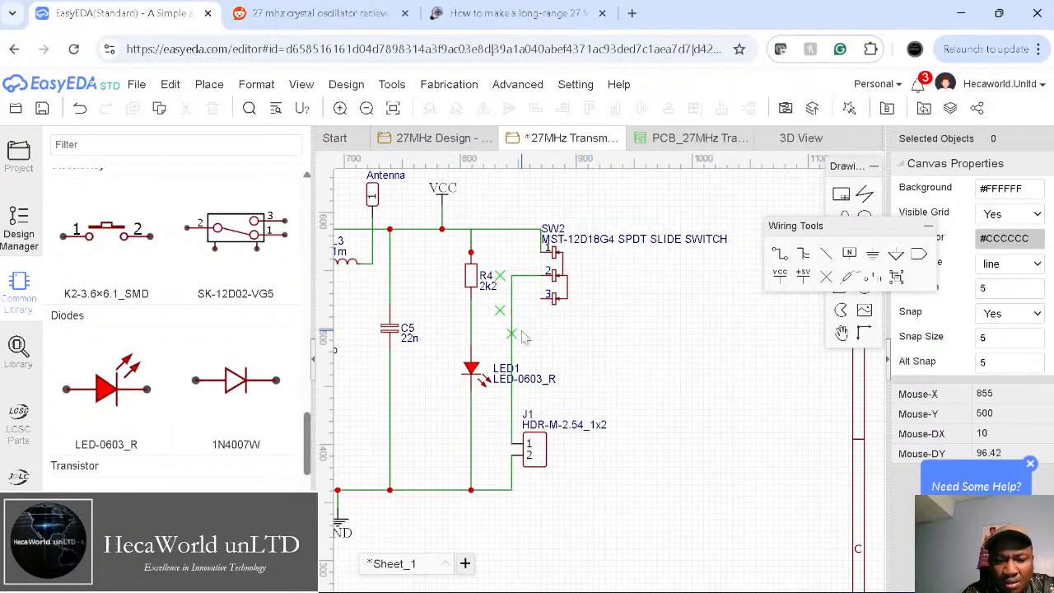
Step: Move a no-connect flag onto SW2 pin 3 and delete the two stray flags by R4
mouse_move(512, 334)
mouse_down()
mouse_move(547, 306)
mouse_move(542, 300)
mouse_up()
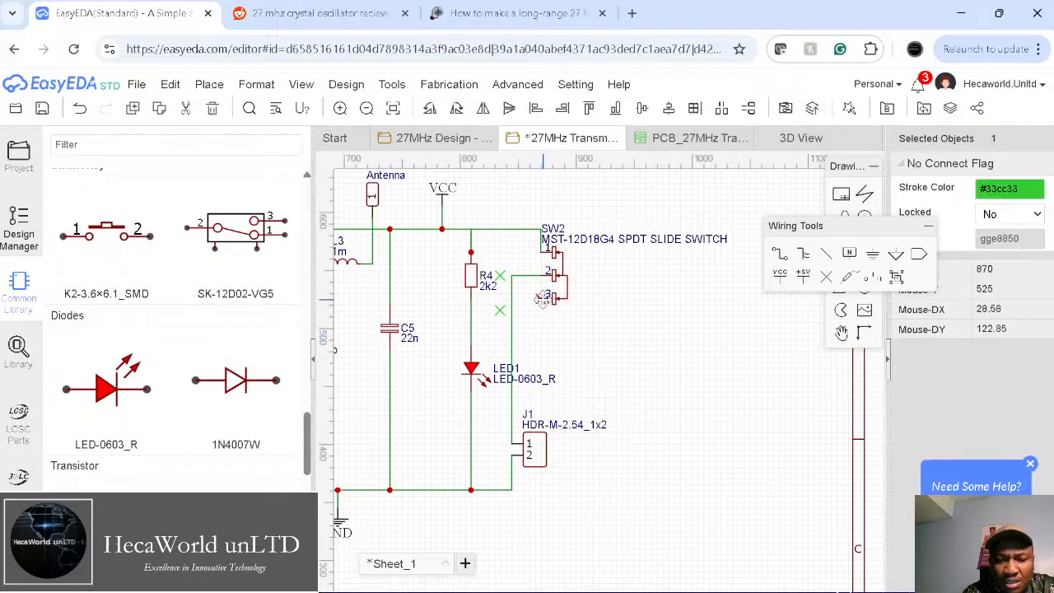
click(580, 329)
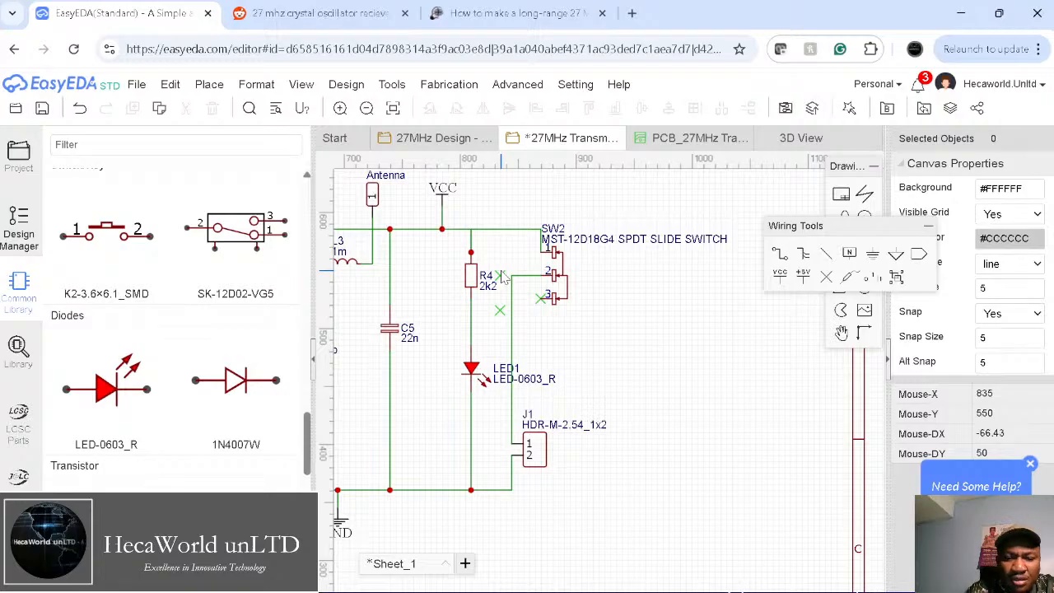
click(502, 276)
key(Delete)
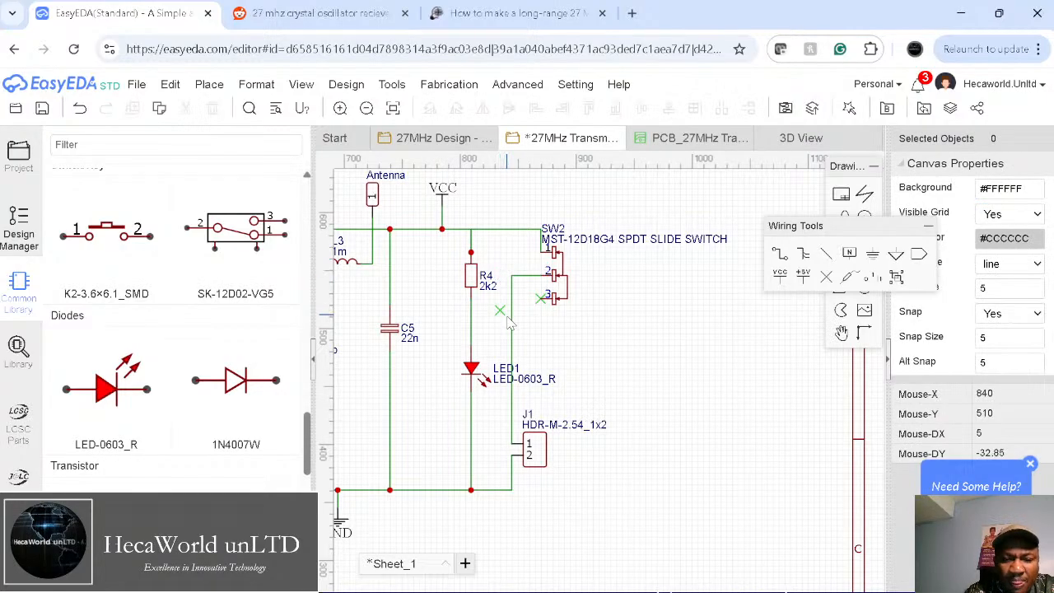
click(500, 310)
key(Delete)
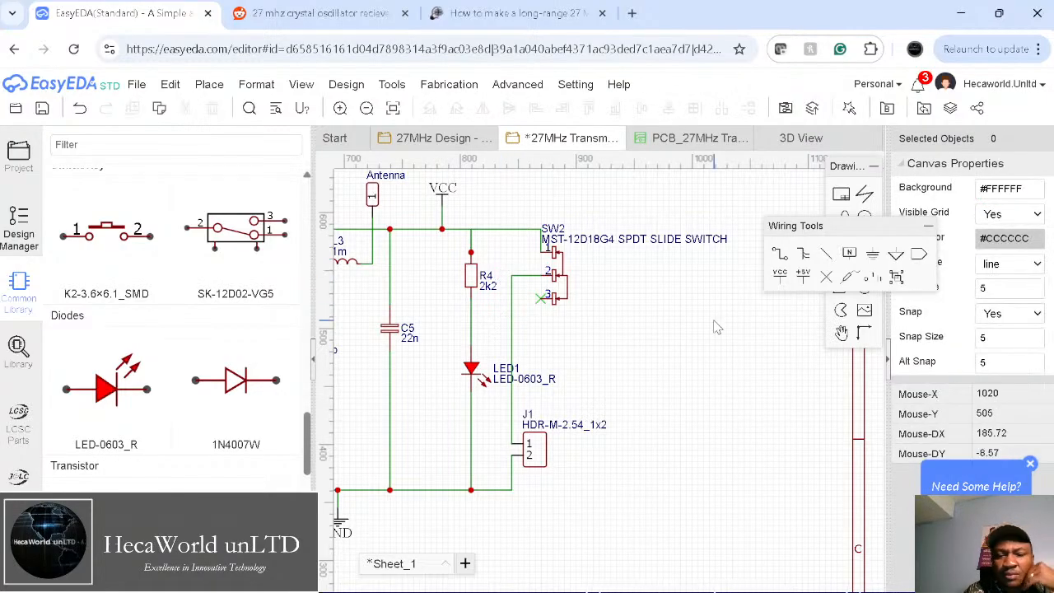
Step: Save the schematic and update the PCB, adding SW2 and removing SW1 with default rules
click(49, 110)
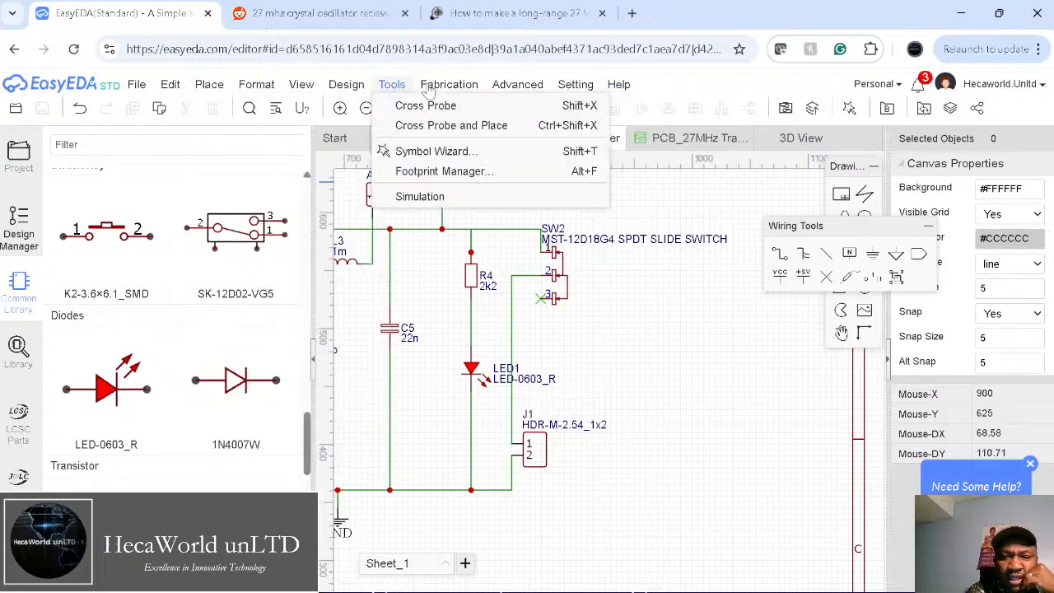
mouse_move(381, 89)
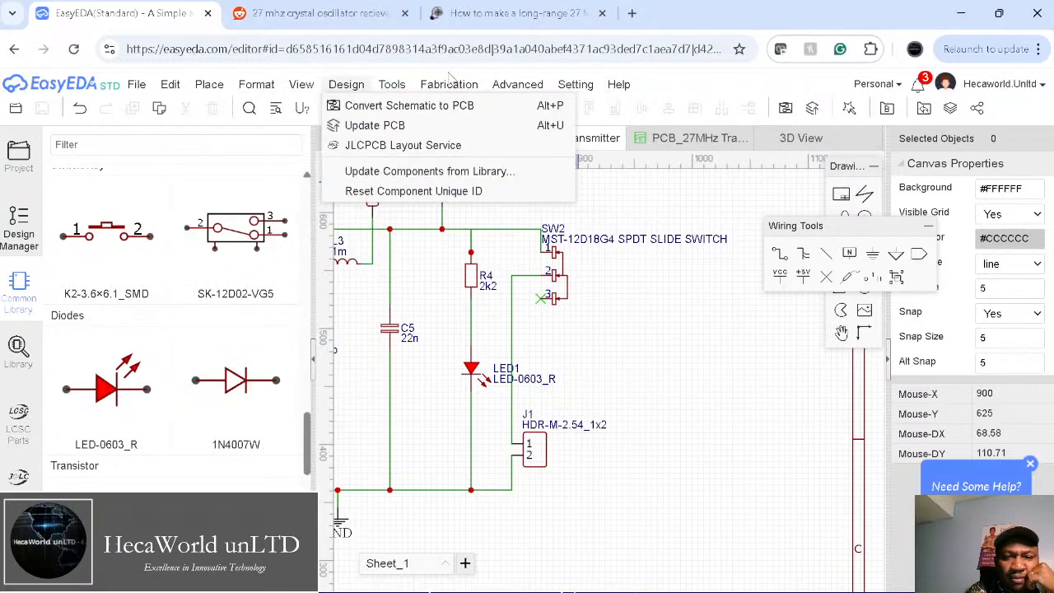
mouse_move(346, 88)
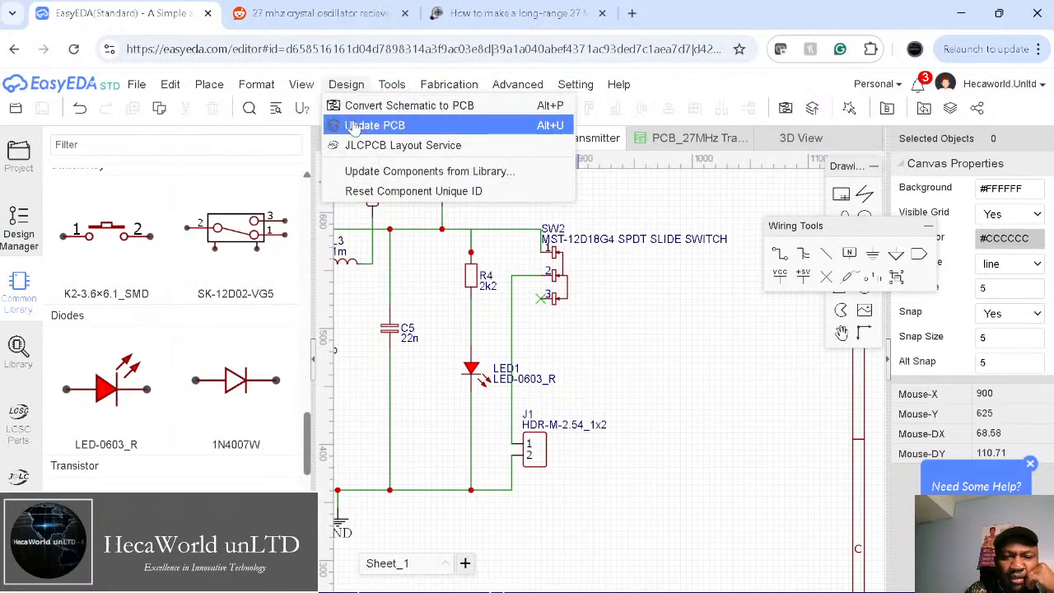
click(362, 125)
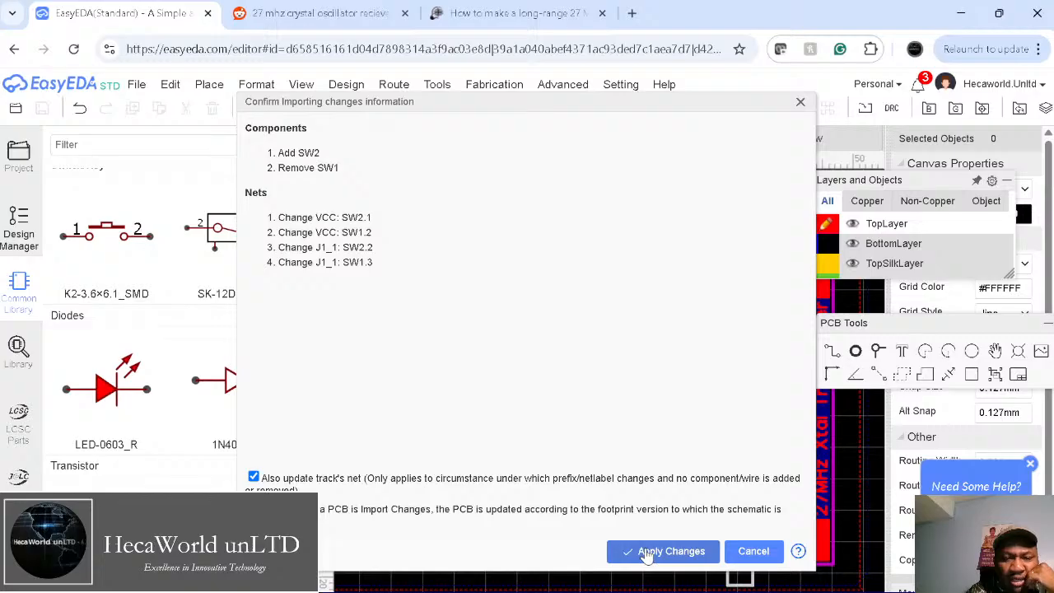
click(647, 551)
click(745, 556)
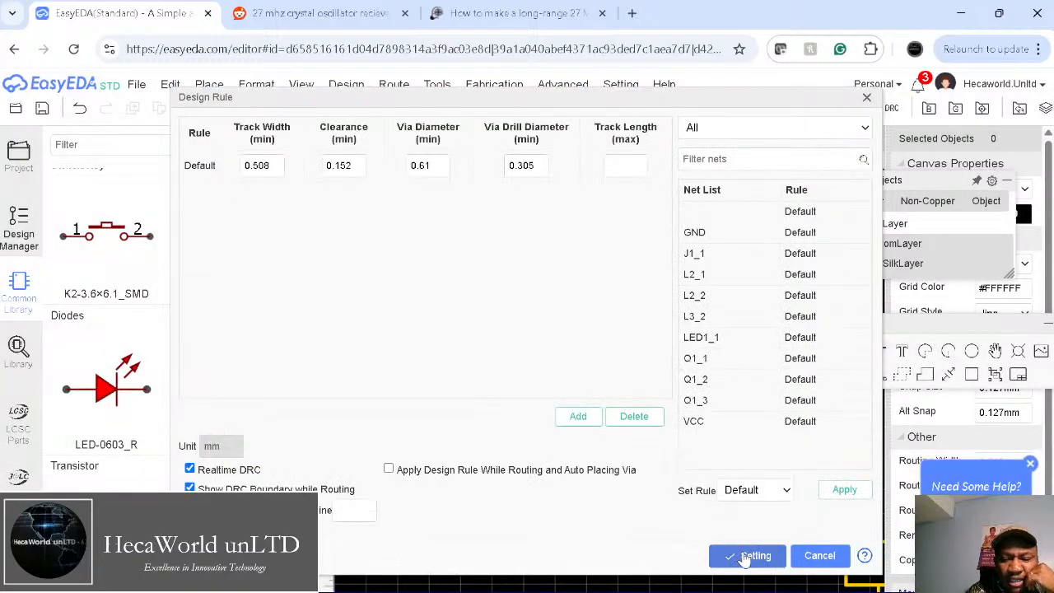
Step: Rotate SW2's footprint onto the bottom board edge below the connectors, then delete the top copper pour
click(496, 521)
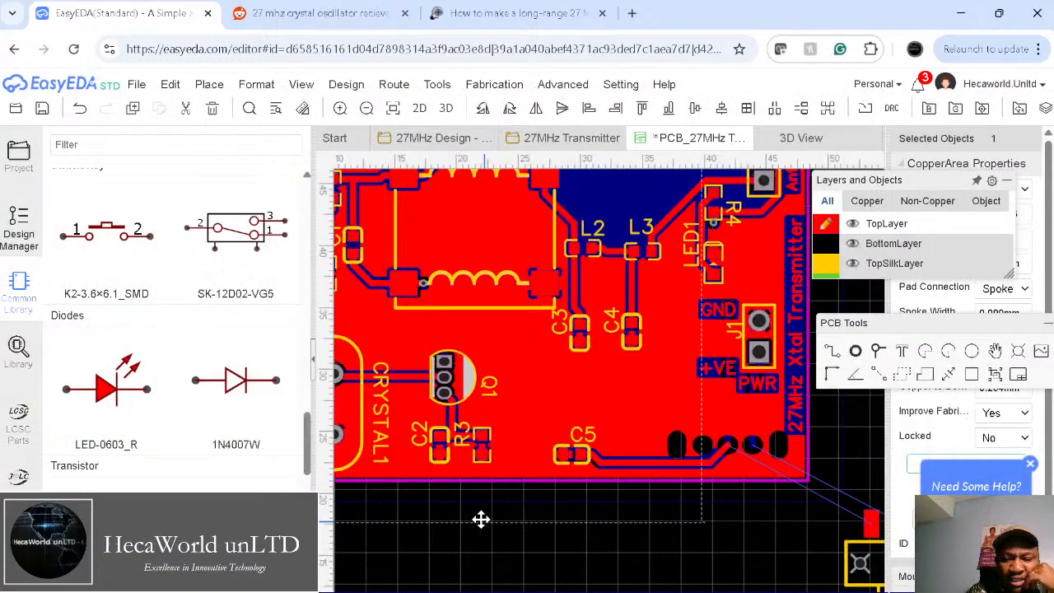
key(Escape)
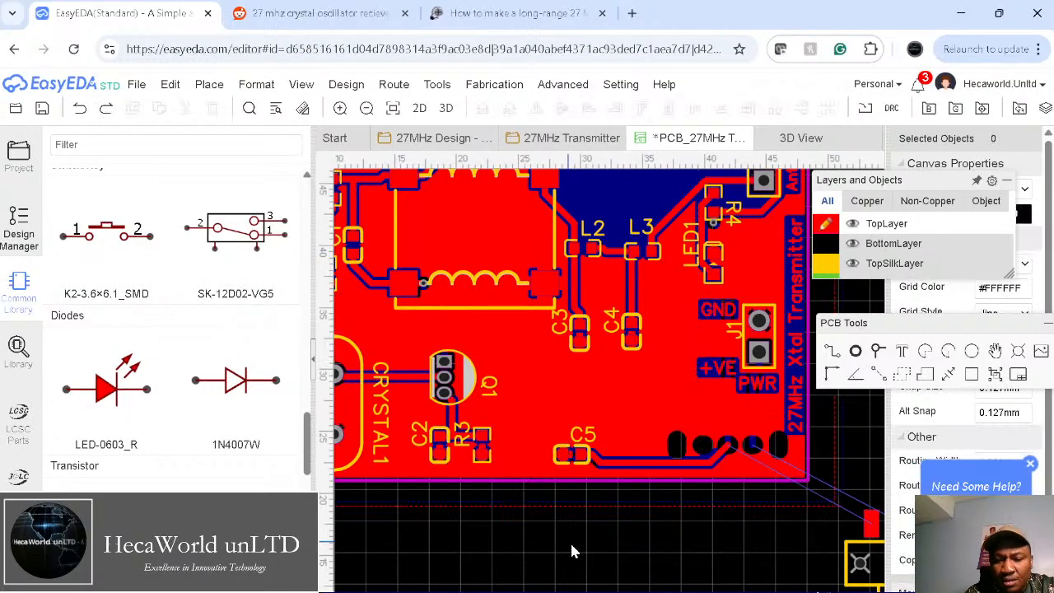
right_drag(665, 535, 515, 520)
drag(695, 542, 555, 542)
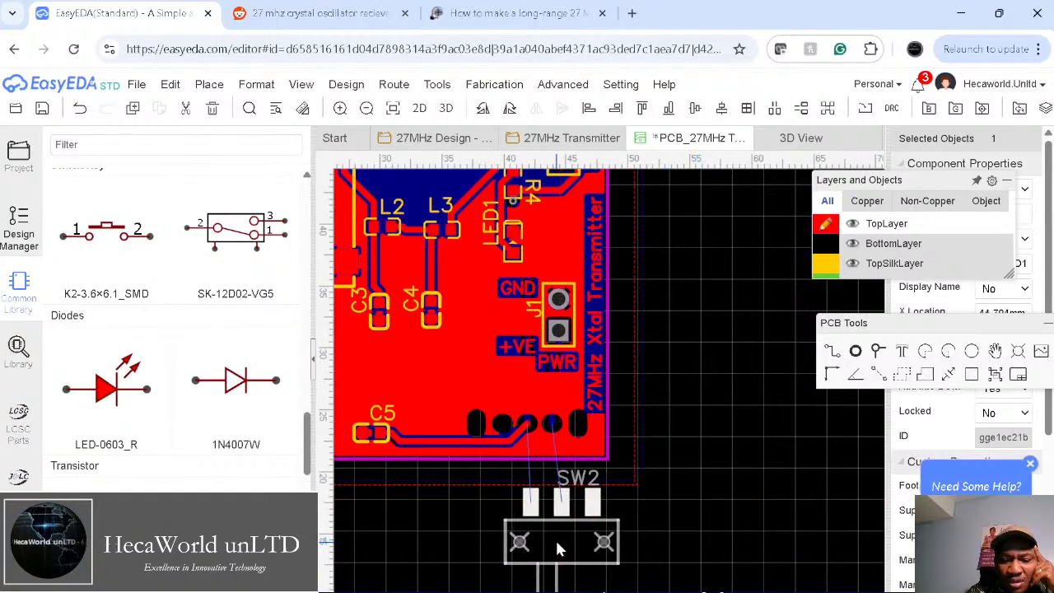
key(space)
key(space)
key(space)
key(space)
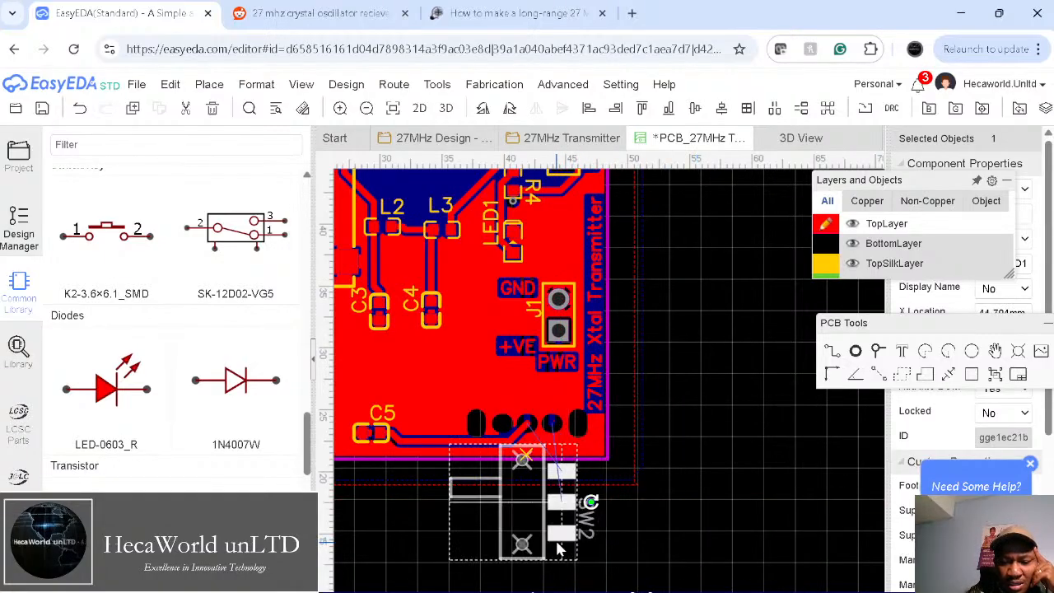
drag(557, 542, 494, 424)
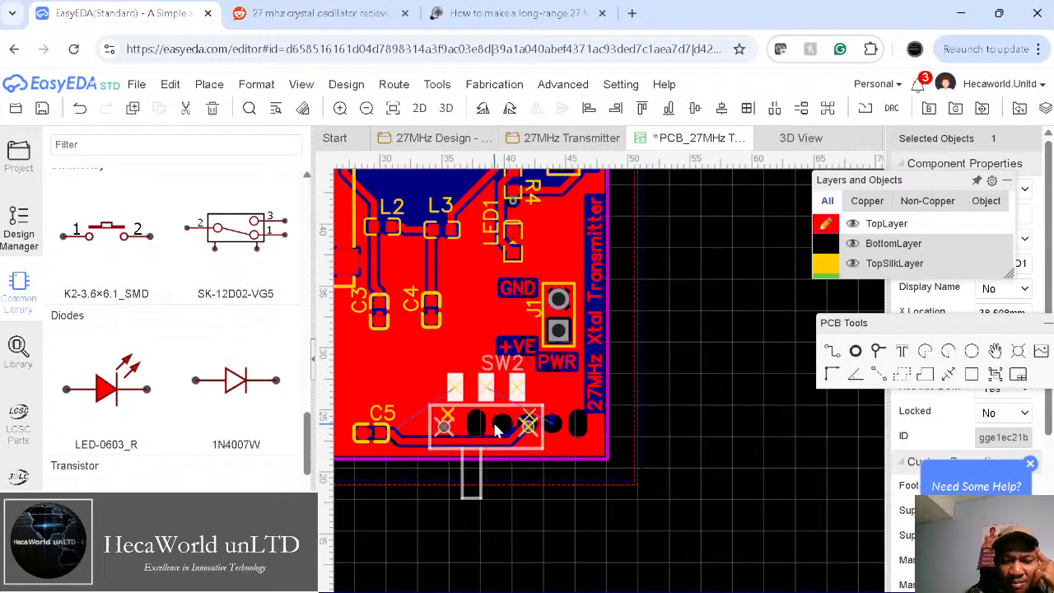
click(675, 448)
click(626, 492)
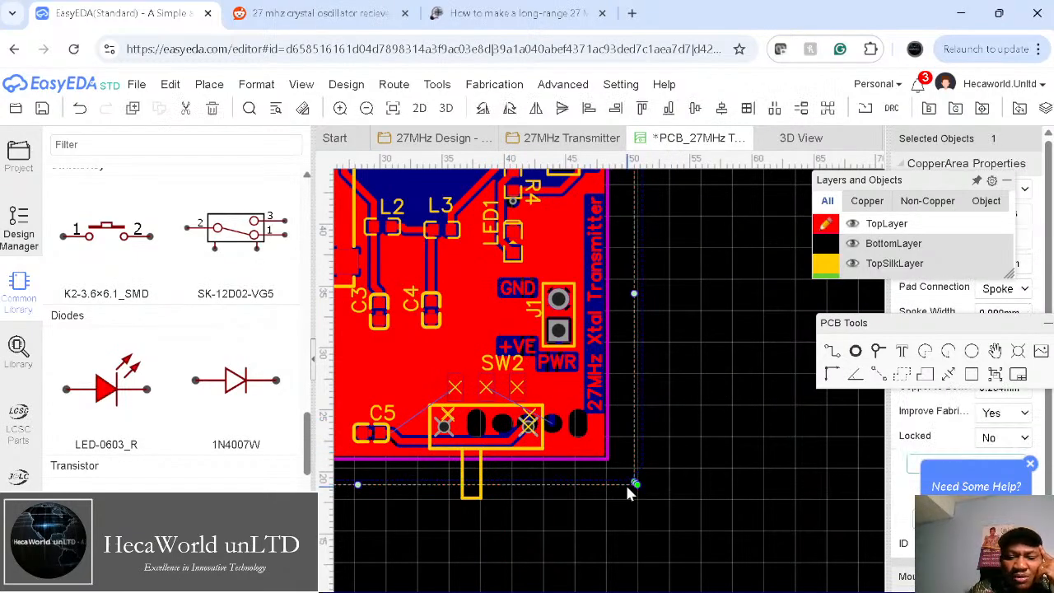
key(Delete)
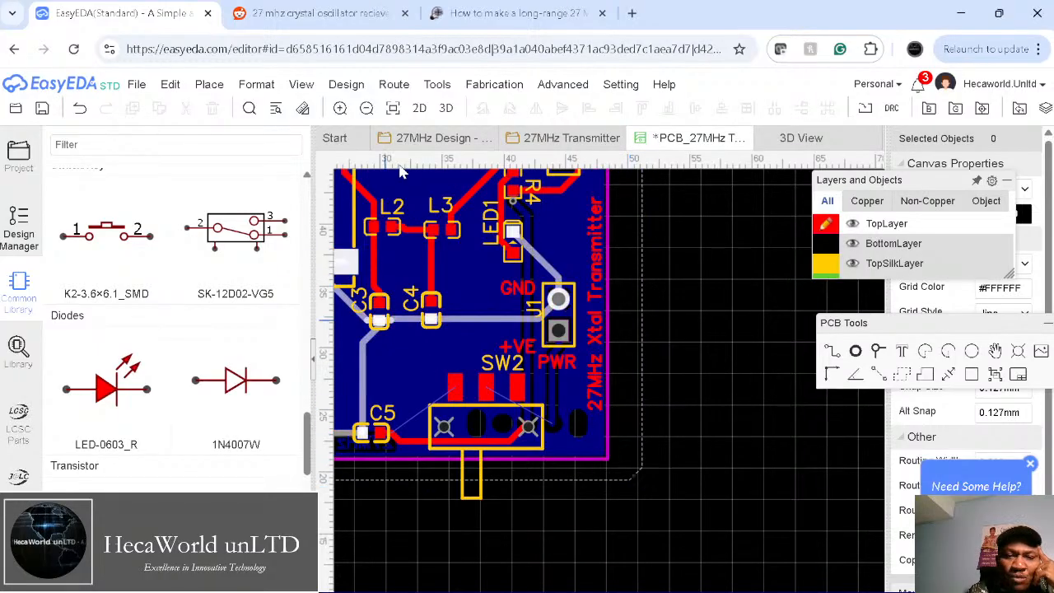
Step: Unroute all traces and delete the remaining bottom copper pour
click(393, 84)
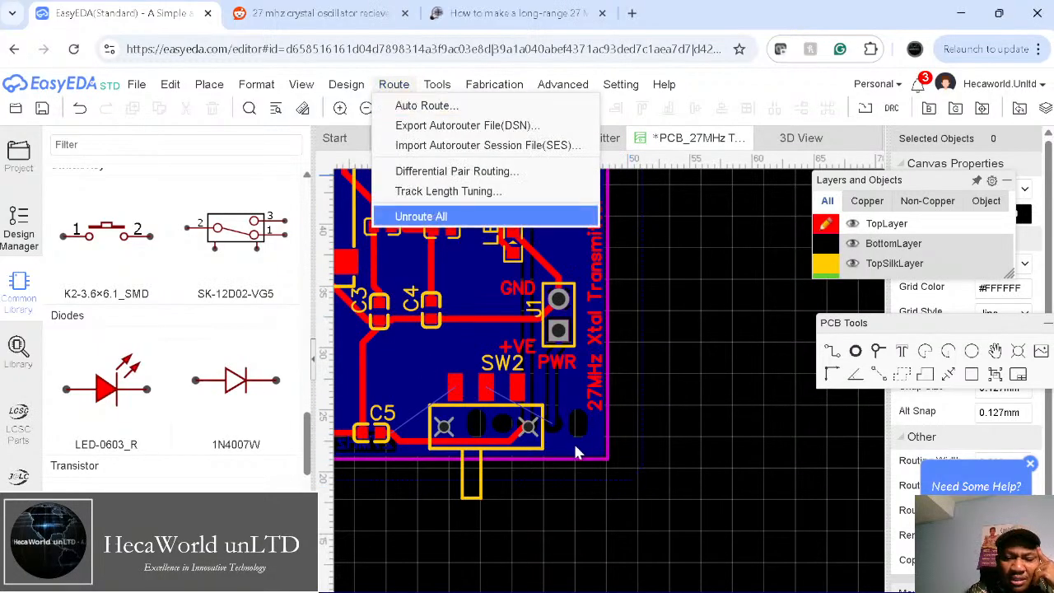
click(405, 88)
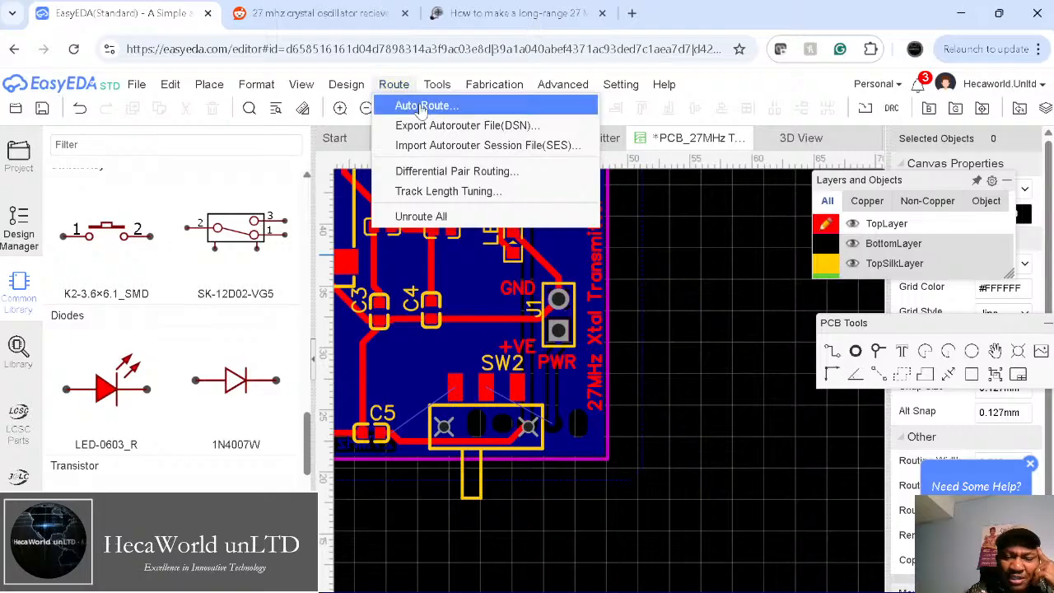
click(437, 219)
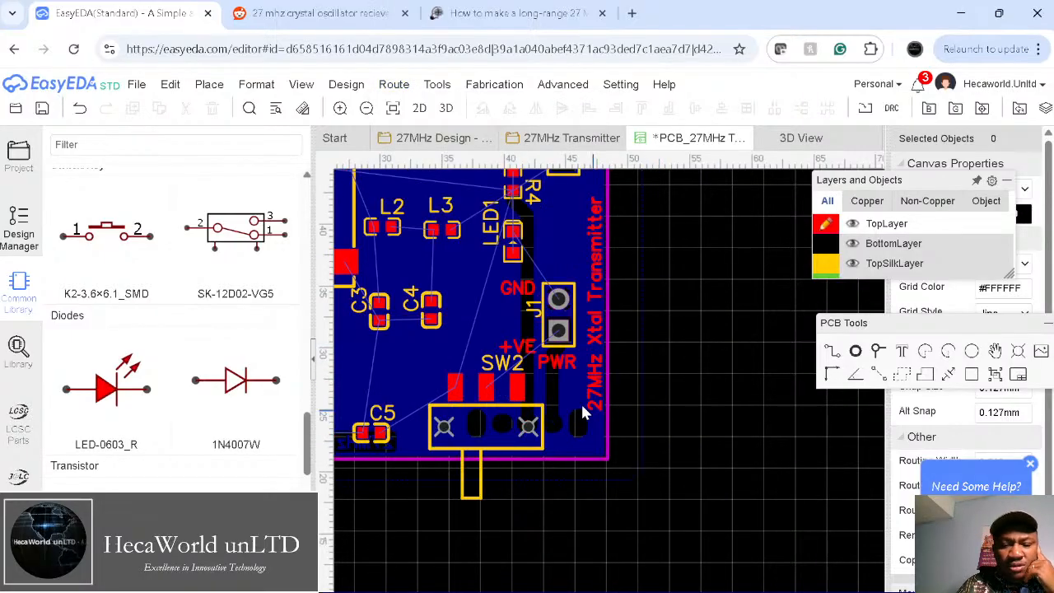
click(643, 448)
key(Delete)
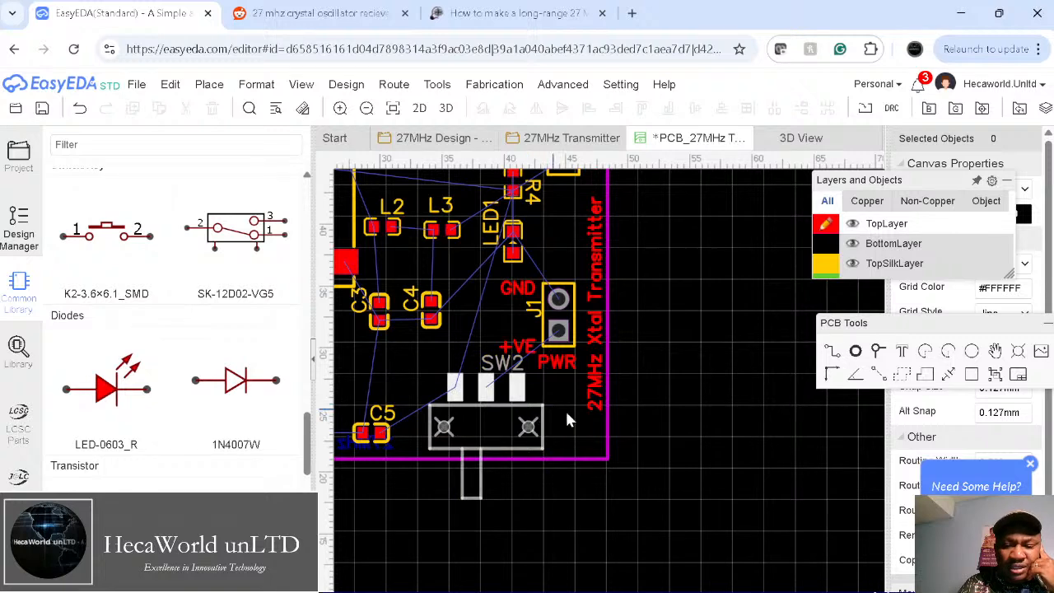
click(398, 86)
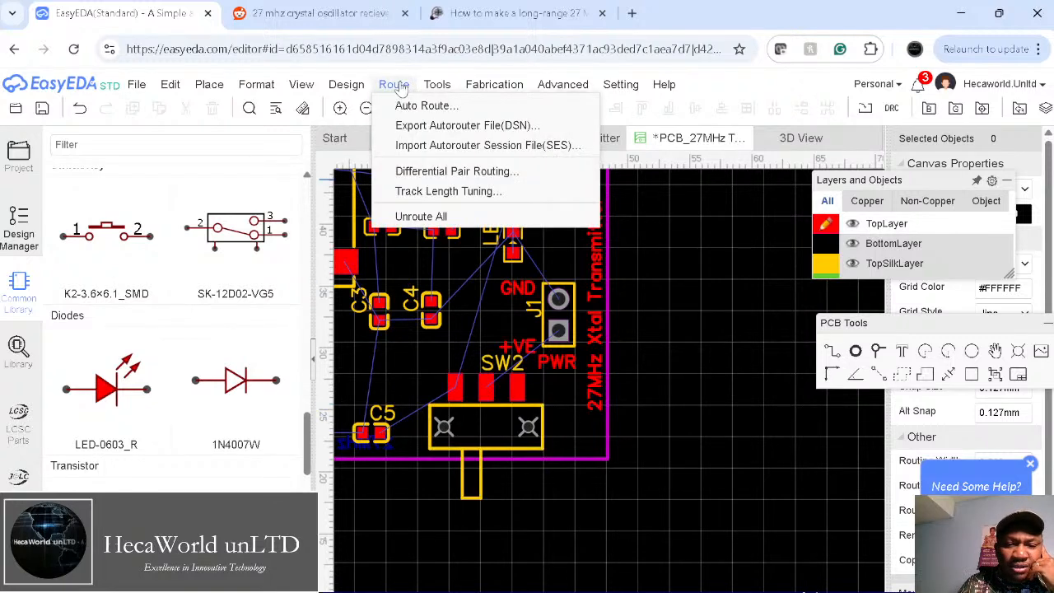
Step: Auto-route the board with default design rules, completing all 38 connections with 1 via
click(421, 105)
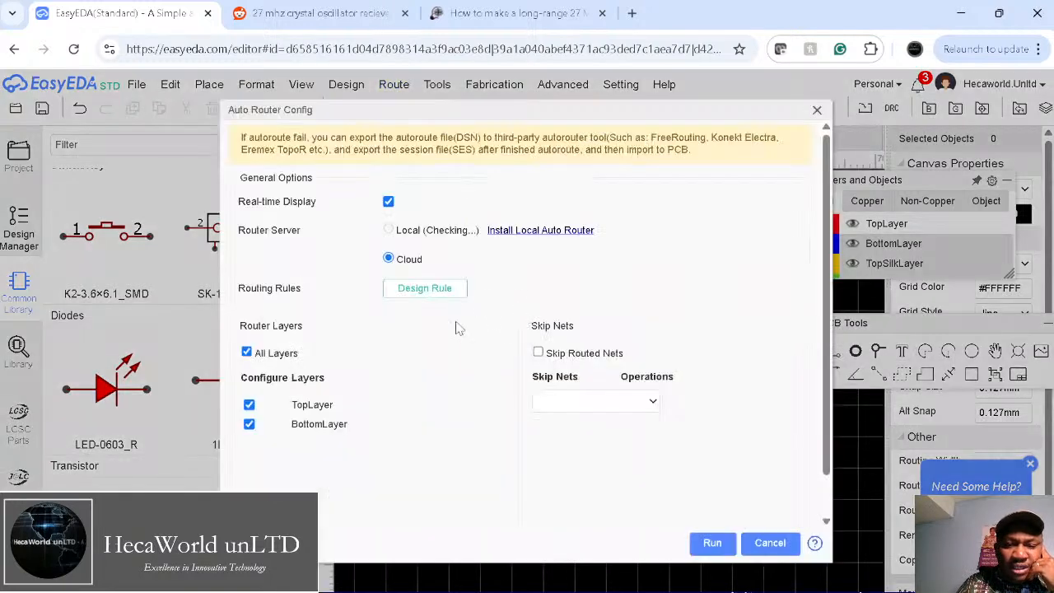
click(422, 290)
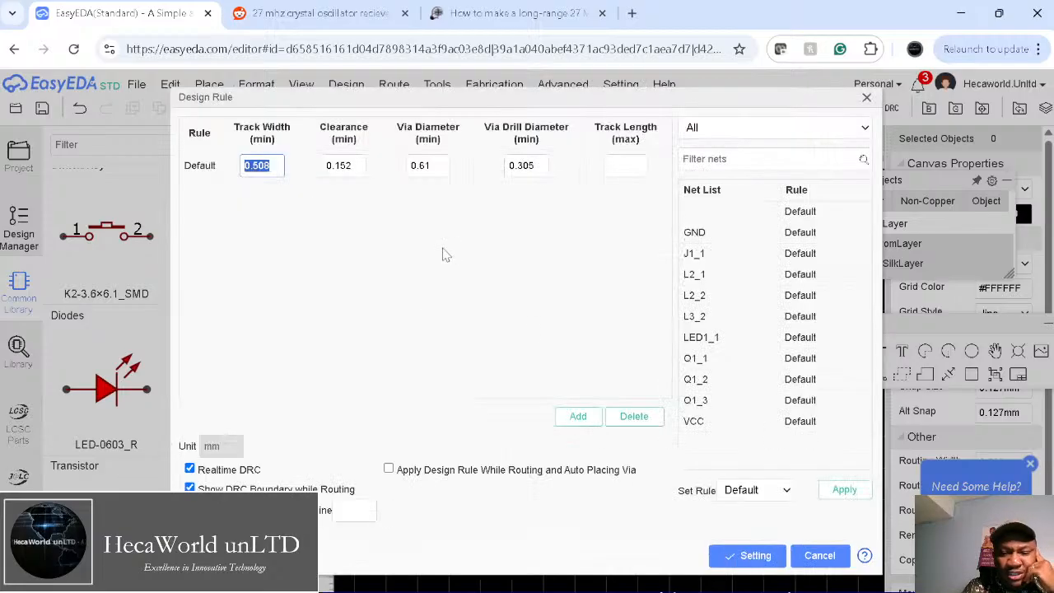
click(269, 173)
click(295, 201)
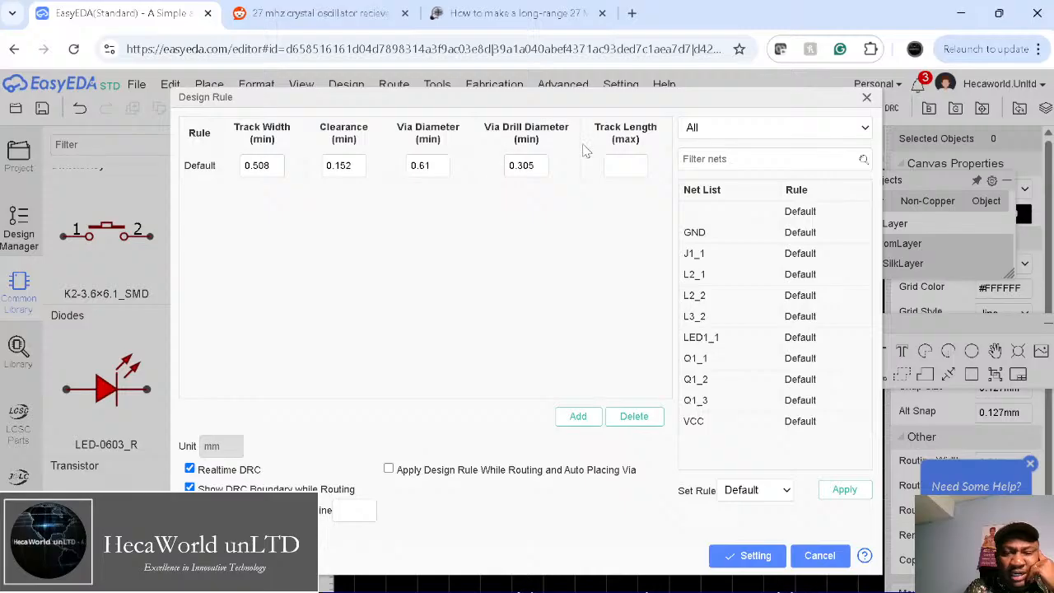
click(748, 554)
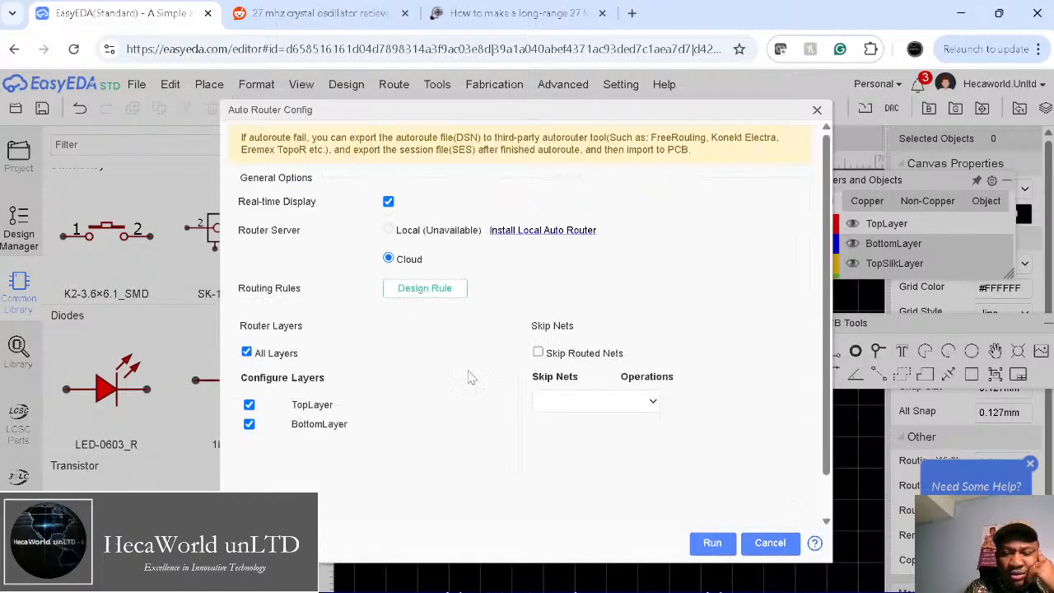
click(696, 543)
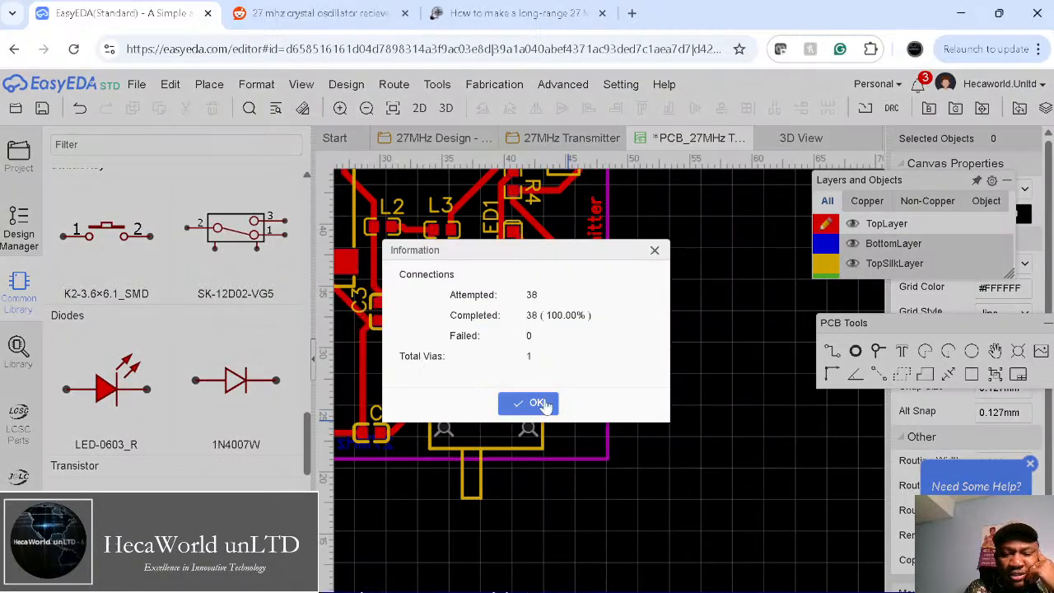
click(528, 407)
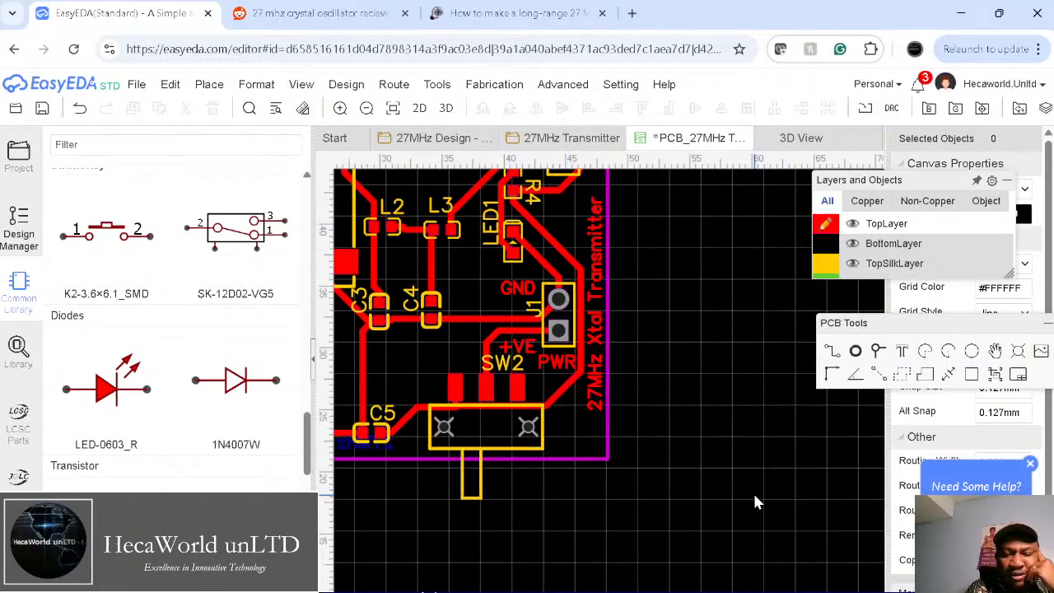
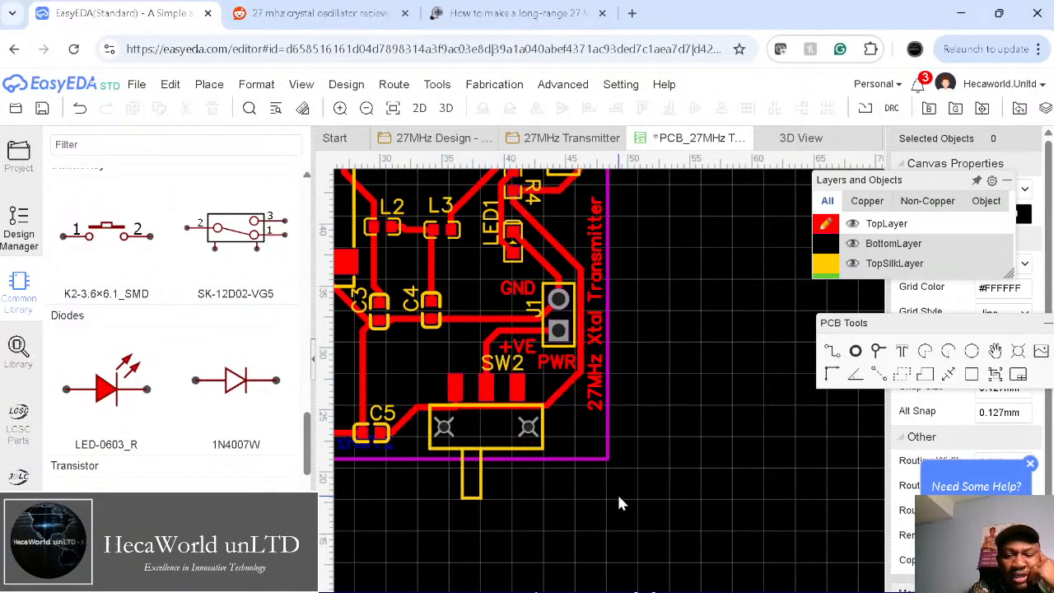
Step: Paste two copies of the Ant label below the board
right_drag(575, 481, 680, 475)
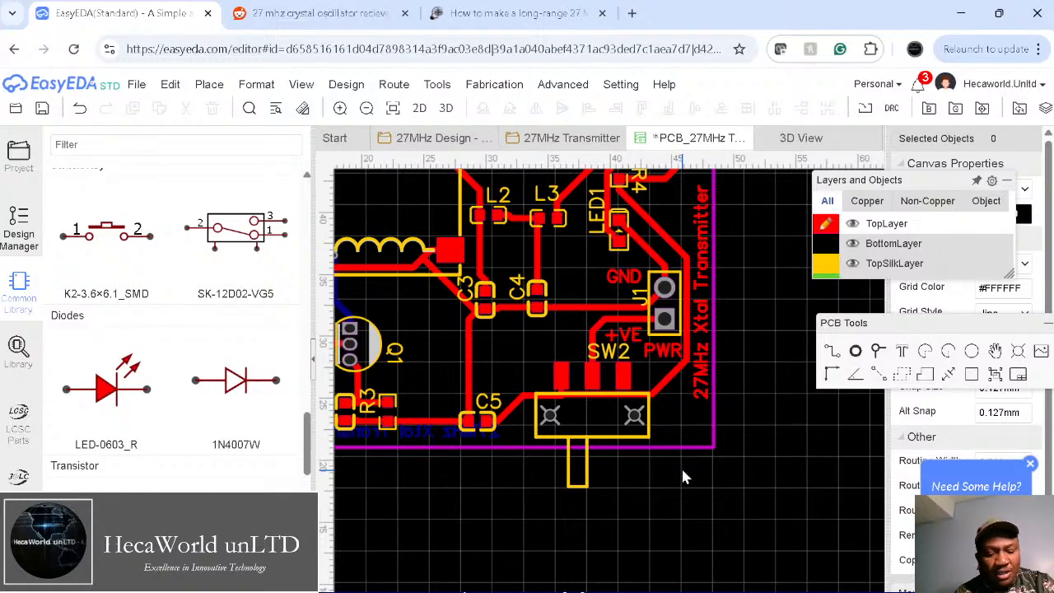
key(ctrl+v)
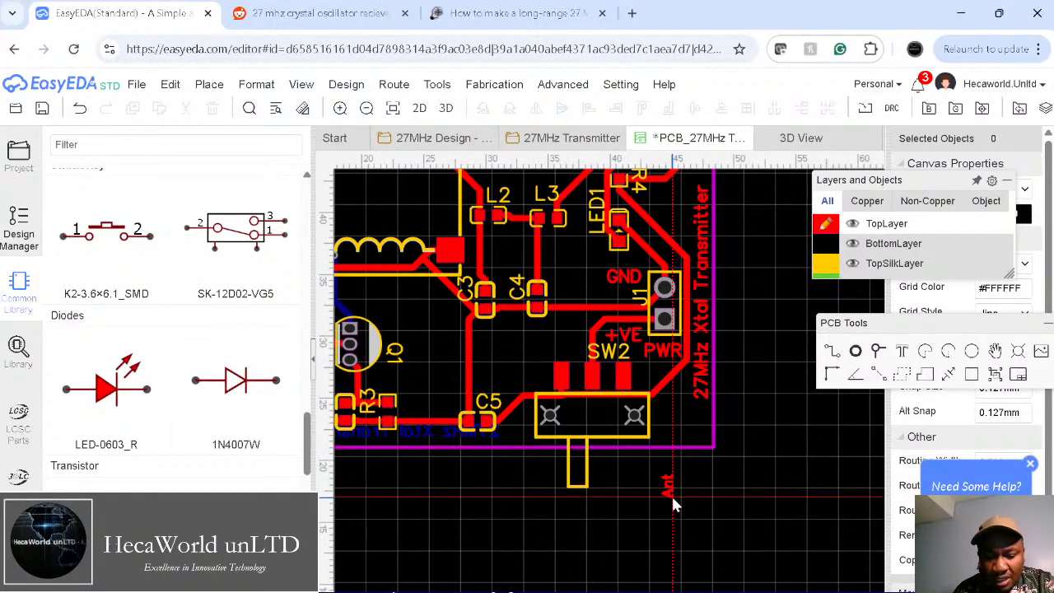
click(671, 496)
click(751, 492)
right_click(803, 494)
Step: Rename the two label copies to 'Off' and 'On'
click(754, 488)
double_click(754, 488)
text(Off)
key(Return)
double_click(688, 494)
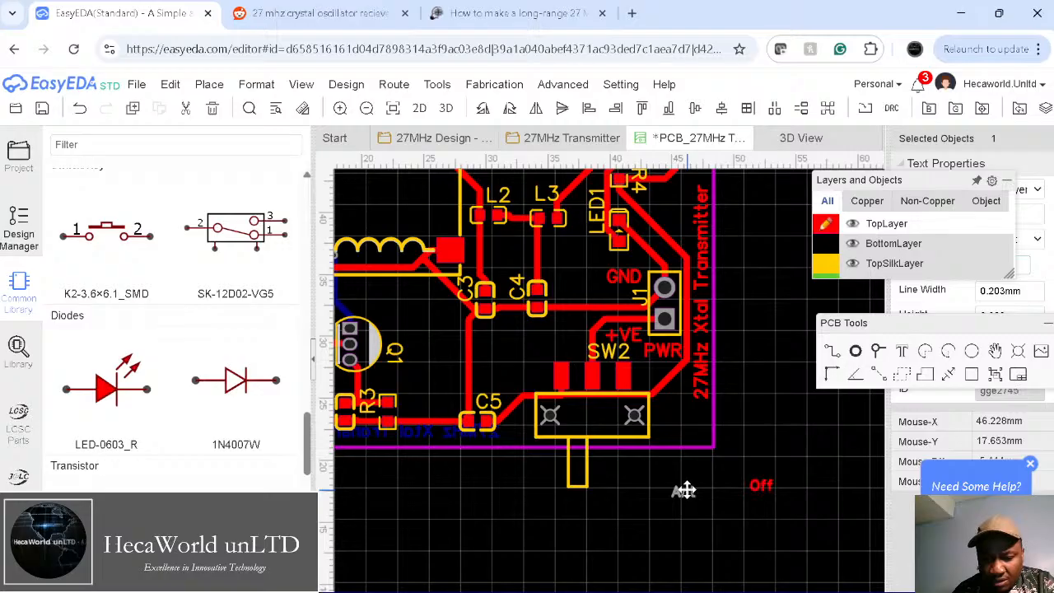
text(On)
key(Return)
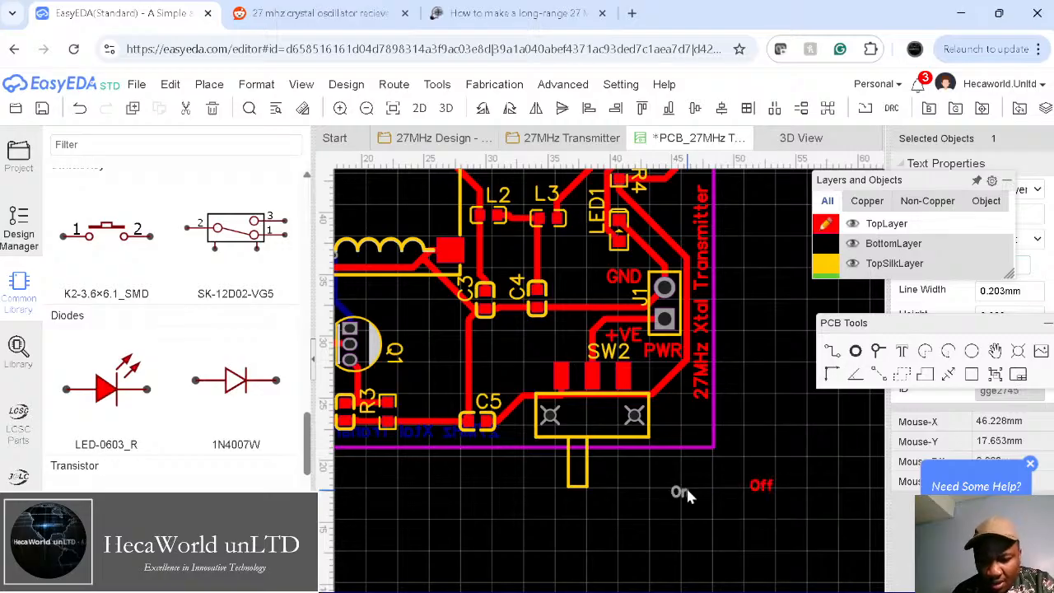
Step: Move 'On' beside the switch near C5 and 'Off' to its right side
drag(679, 494, 518, 430)
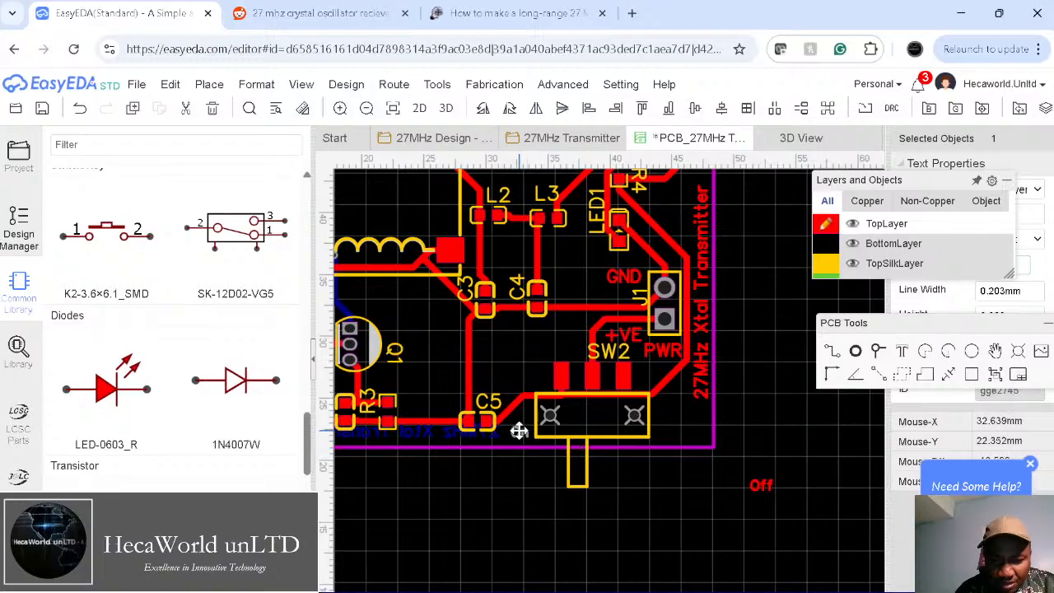
click(673, 512)
drag(766, 481, 673, 431)
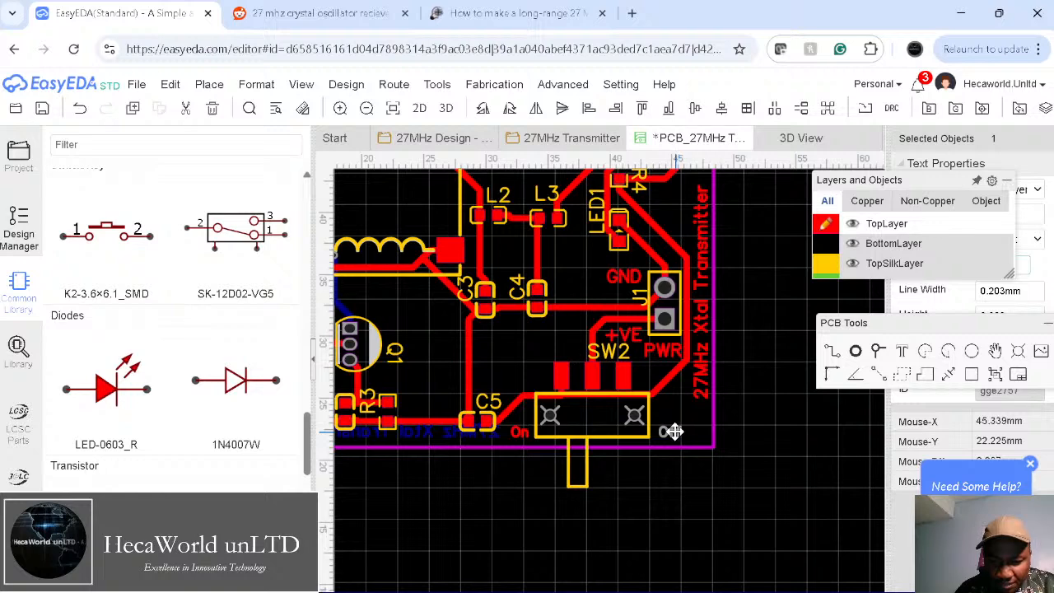
click(791, 481)
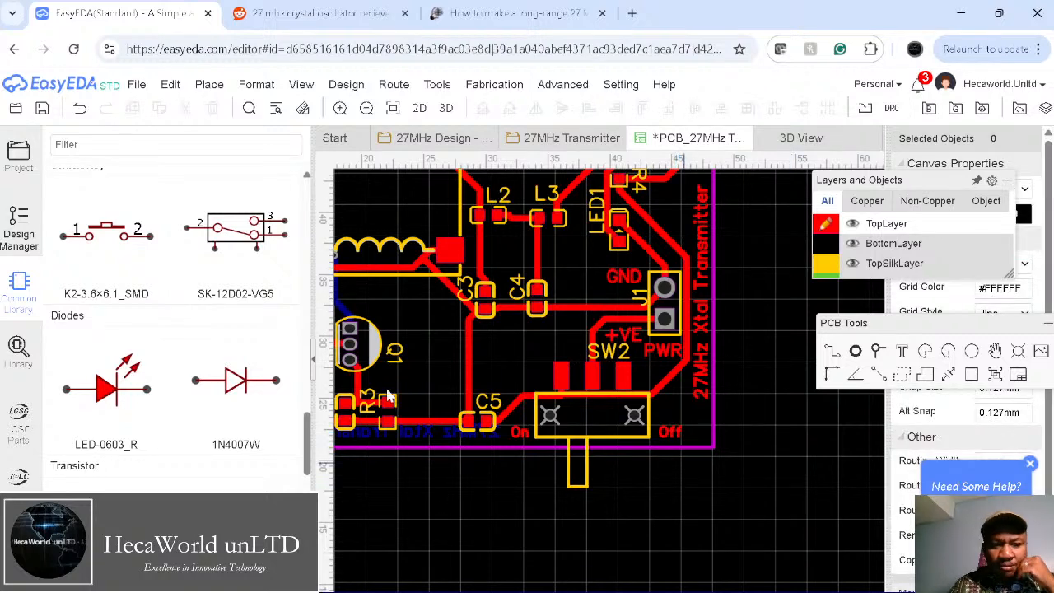
Step: Hide the component library and center the whole board in view
click(312, 367)
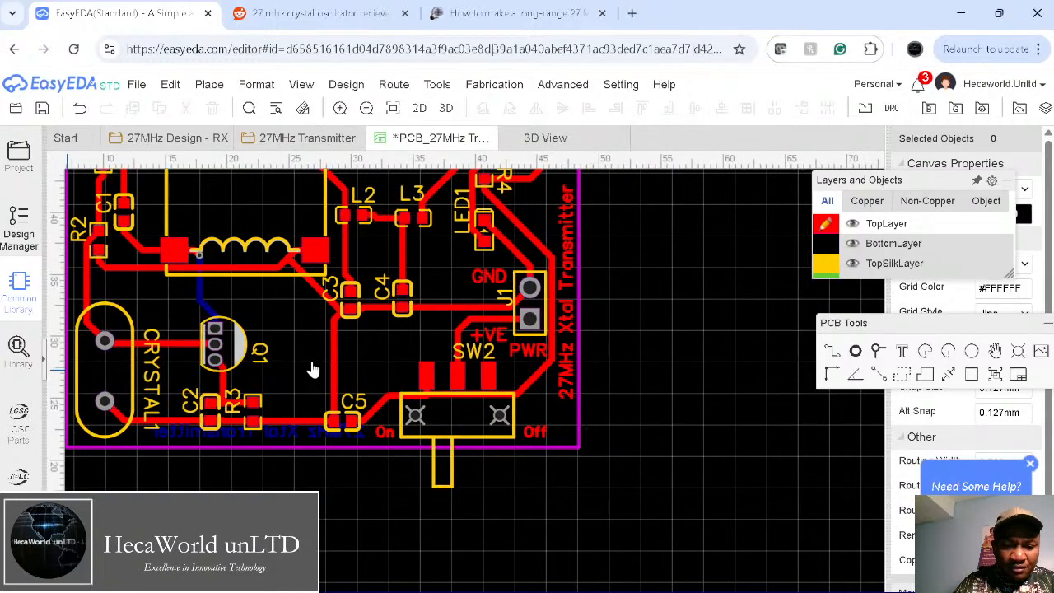
right_drag(640, 400, 846, 453)
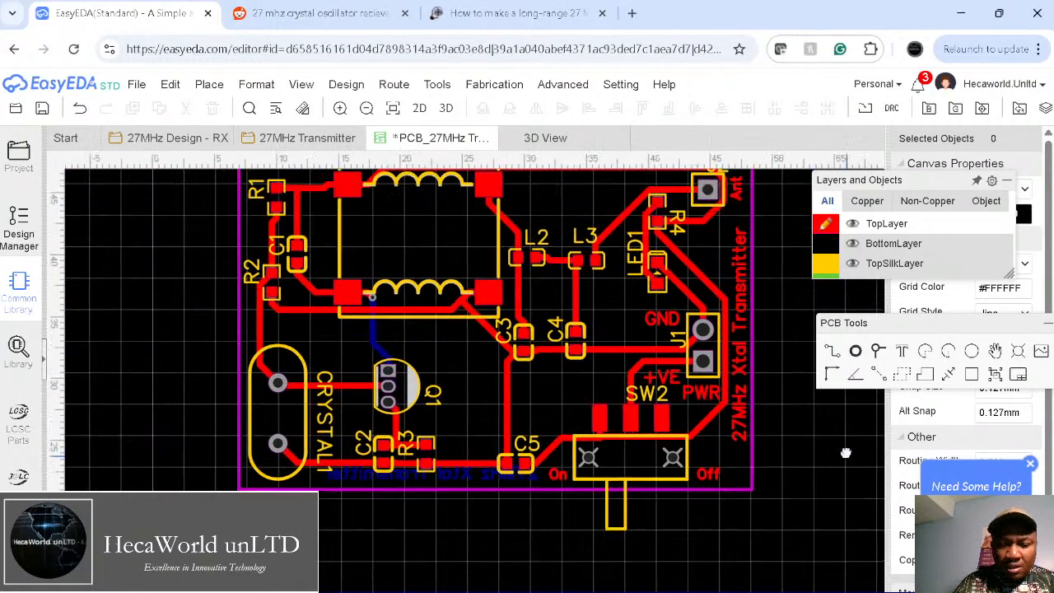
right_drag(467, 370, 407, 418)
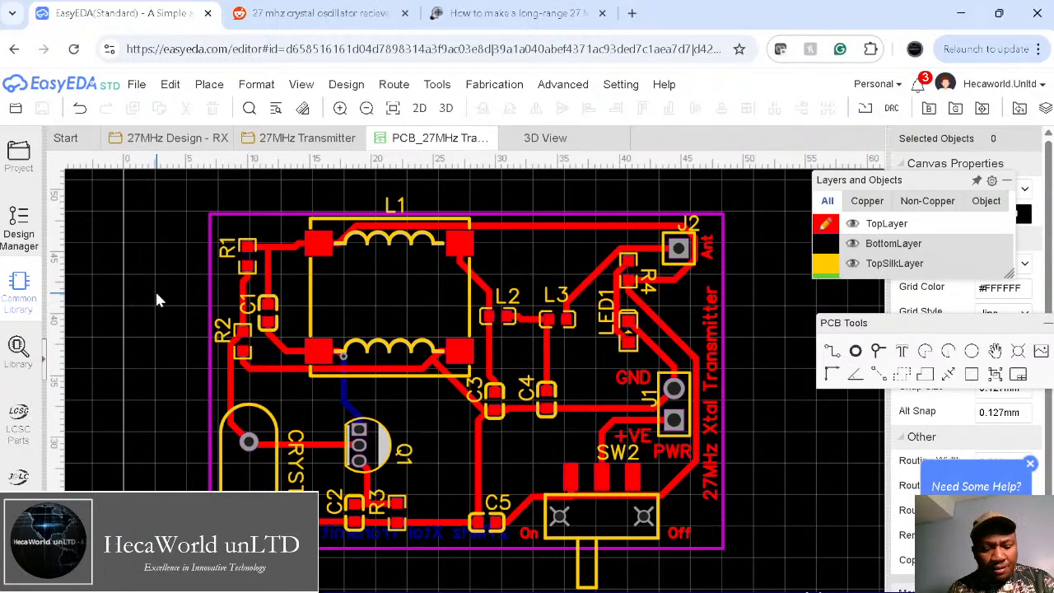
Step: Draw a GND copper pour over the board on the top layer, then make the bottom layer active
key(e)
click(562, 251)
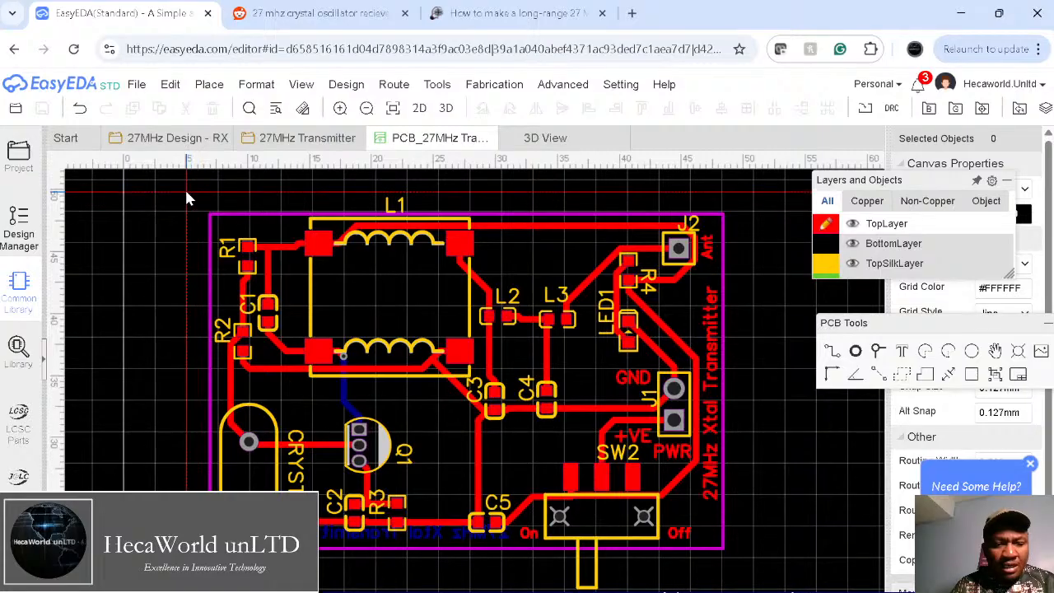
click(747, 564)
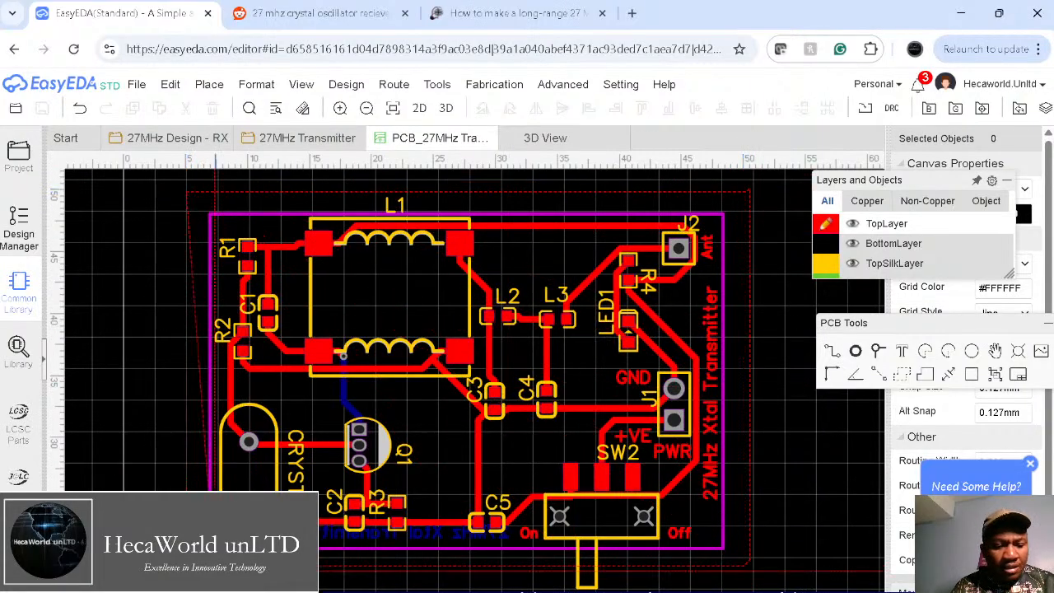
click(172, 557)
right_click(212, 508)
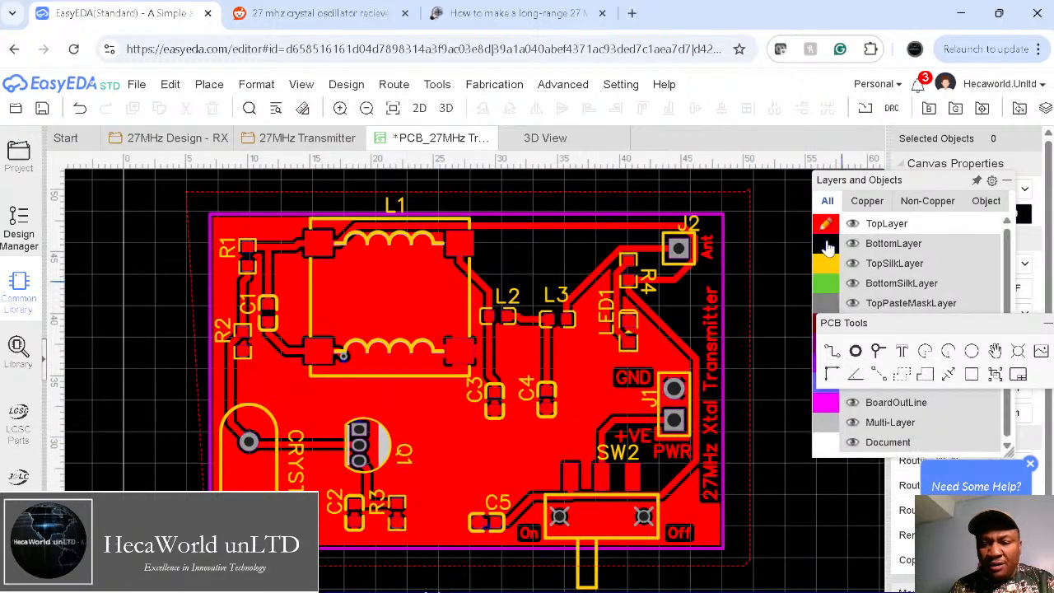
click(827, 244)
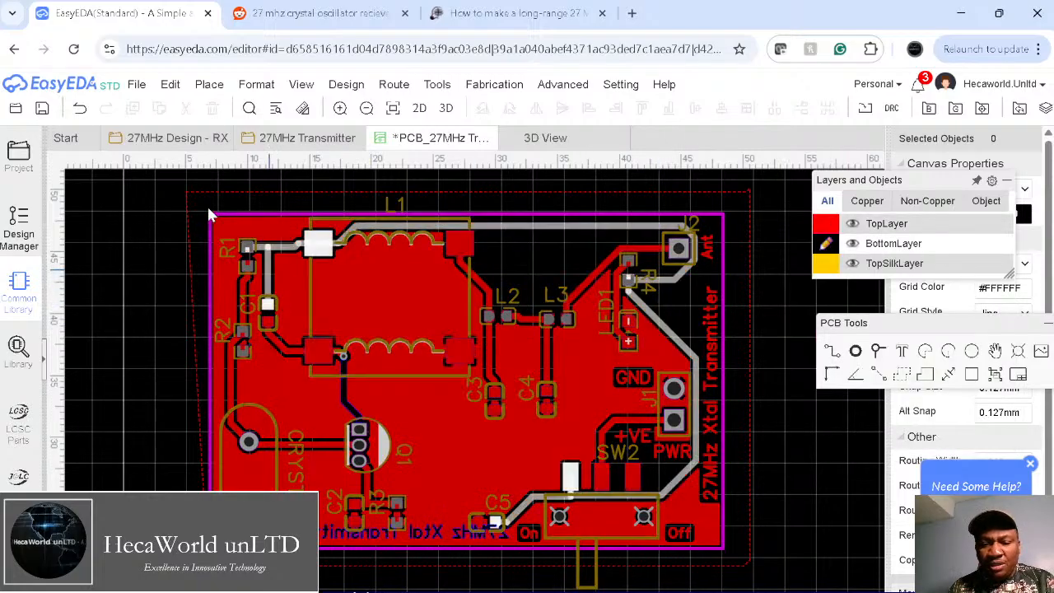
Step: Draw a GND copper pour around the full board outline on the bottom layer
key(e)
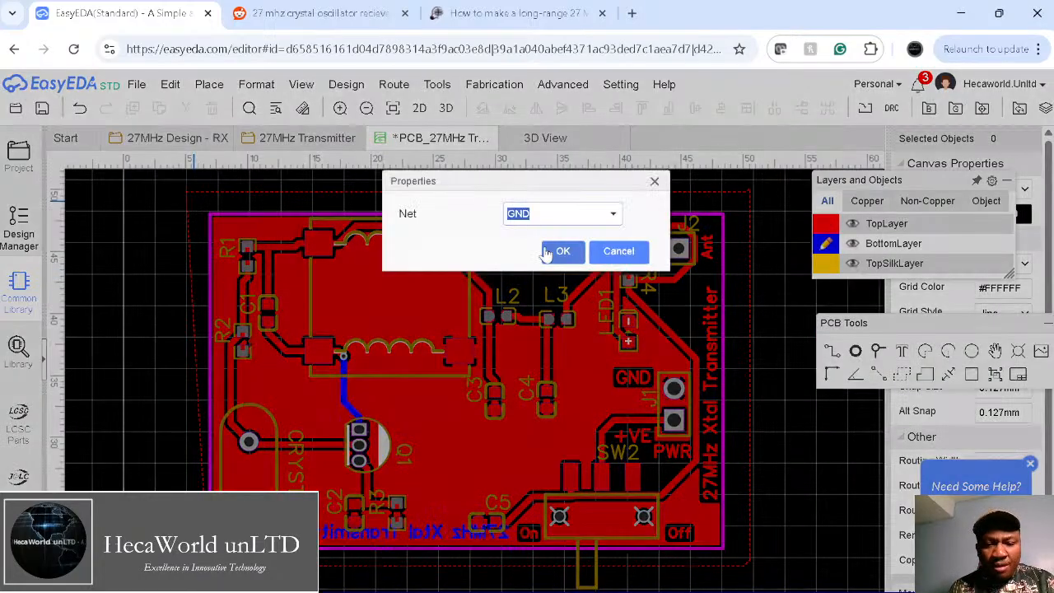
click(547, 252)
click(183, 188)
click(764, 195)
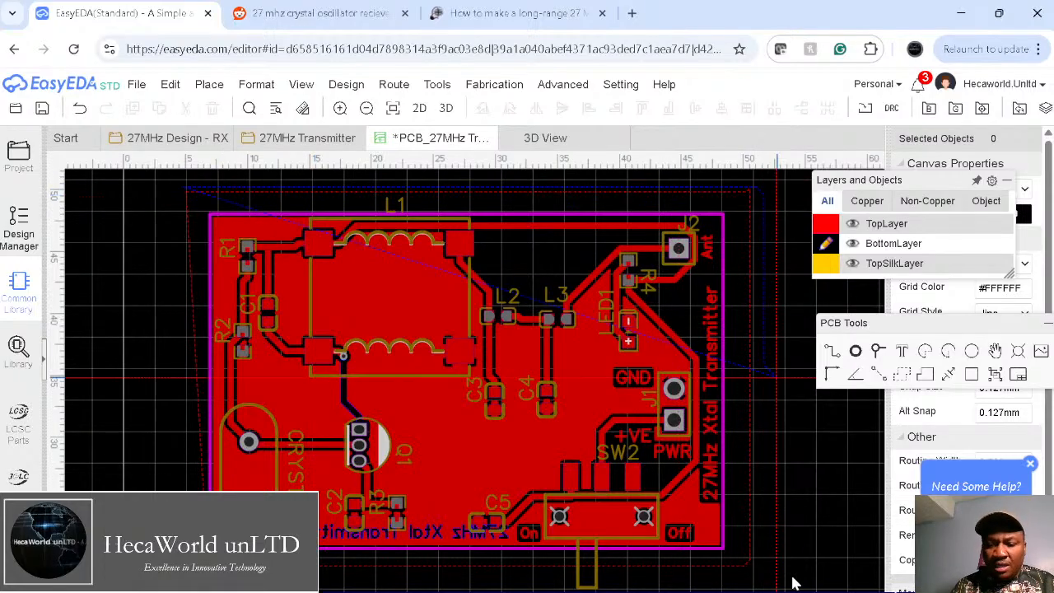
click(774, 577)
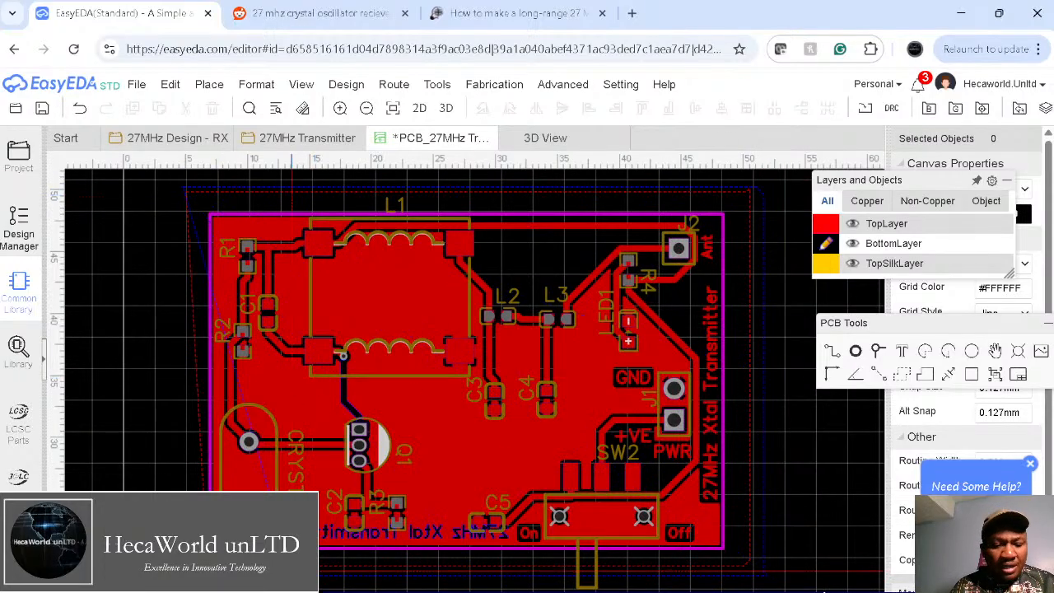
click(184, 573)
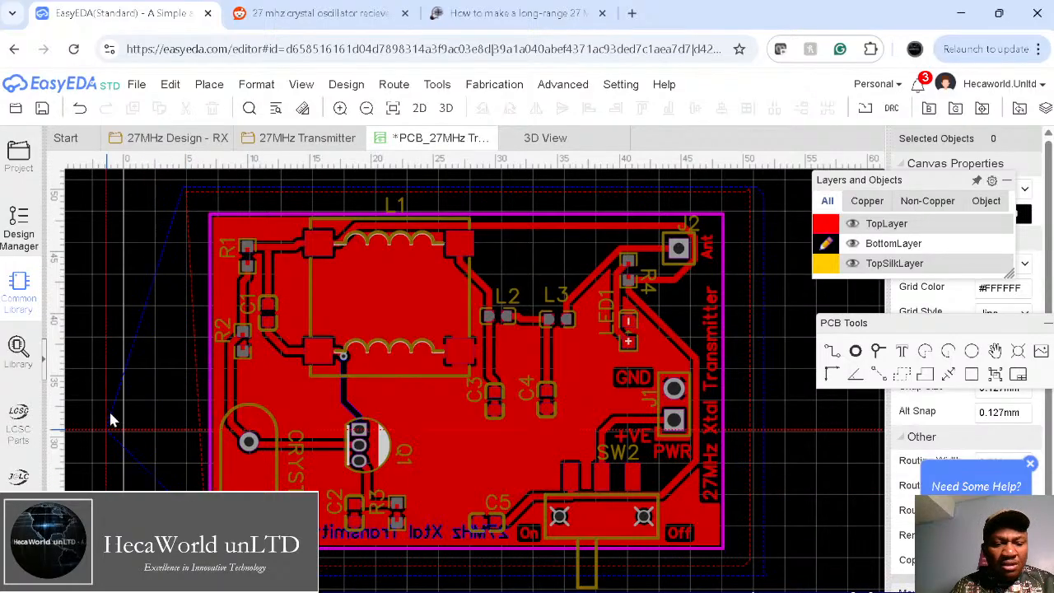
click(121, 379)
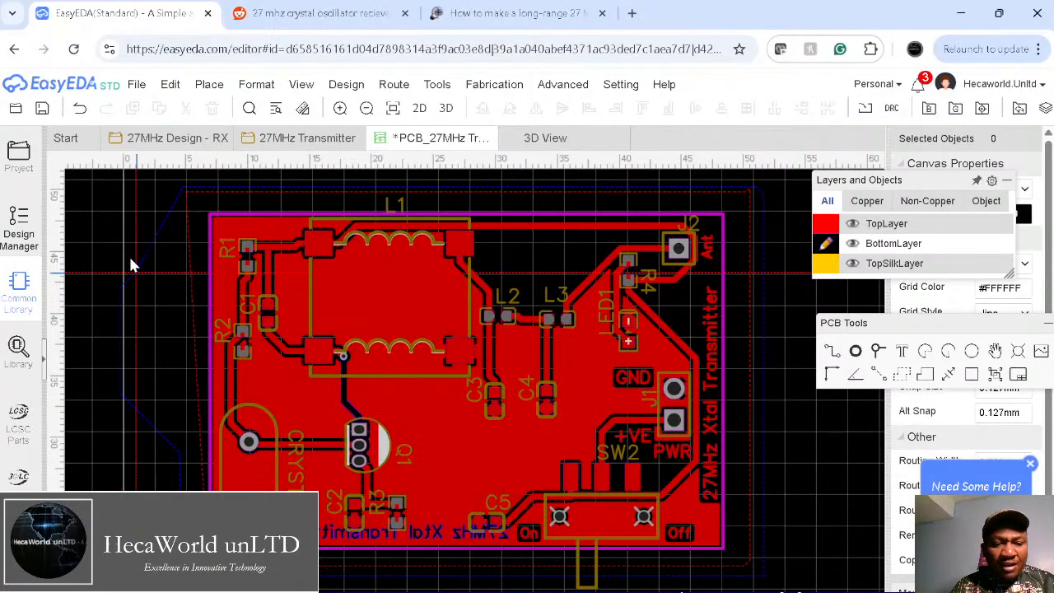
click(122, 214)
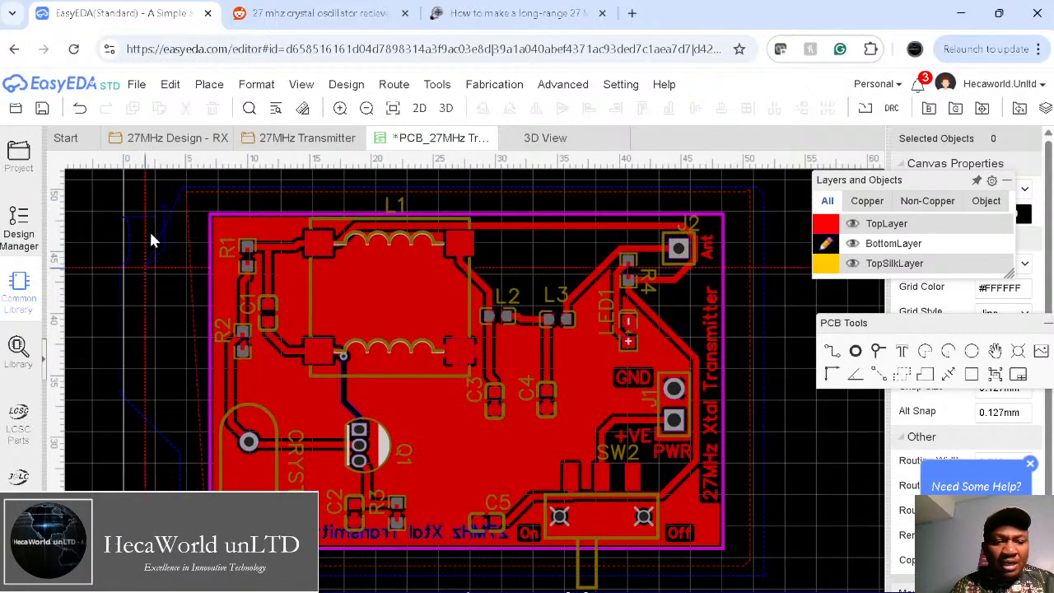
right_click(187, 205)
Step: Toggle between top and bottom layers to check the pours, ending on the top layer
mouse_move(848, 264)
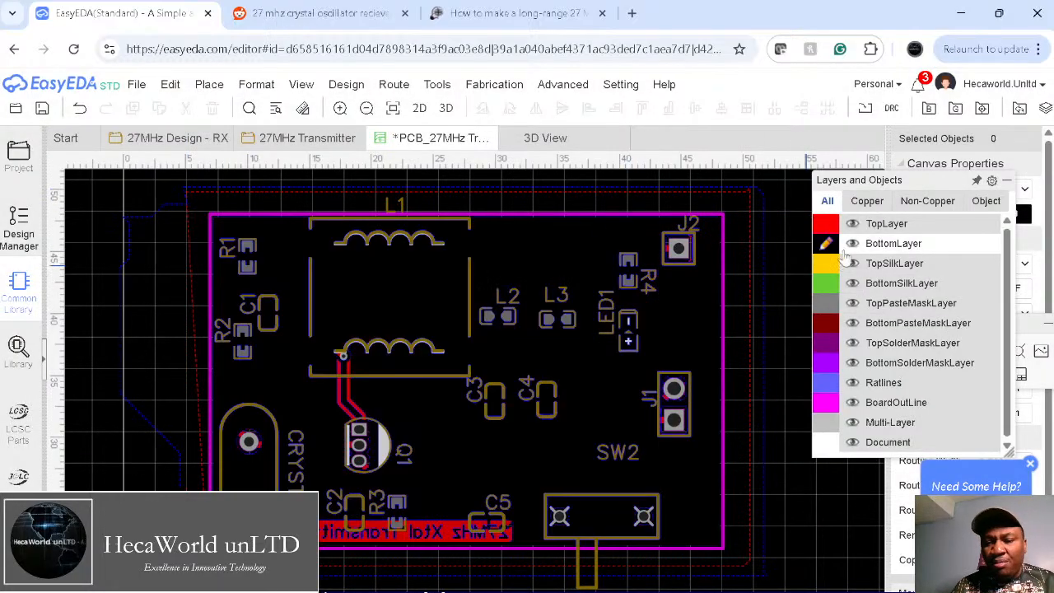
click(824, 224)
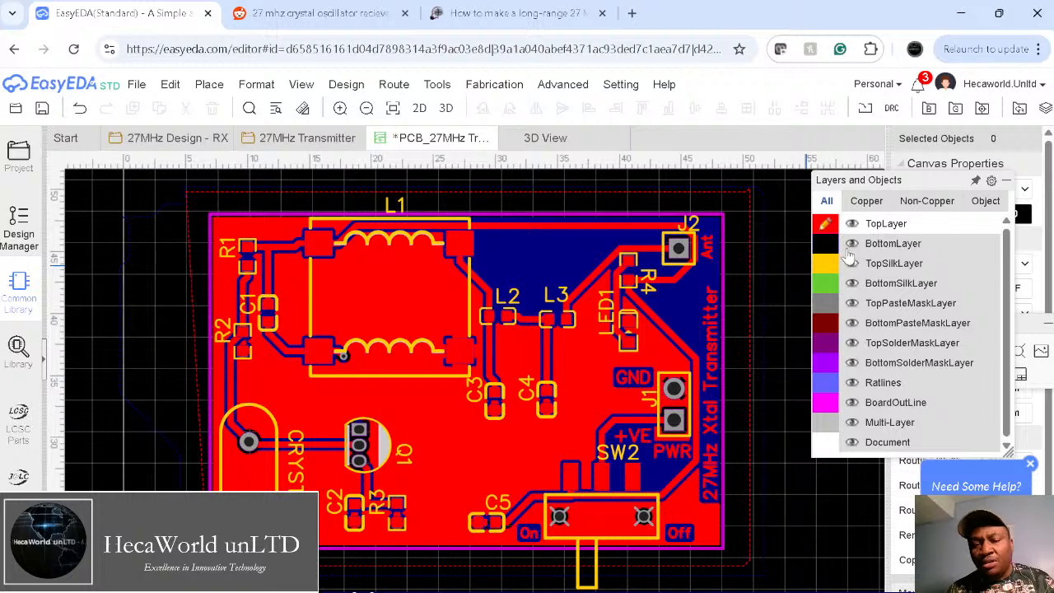
click(827, 244)
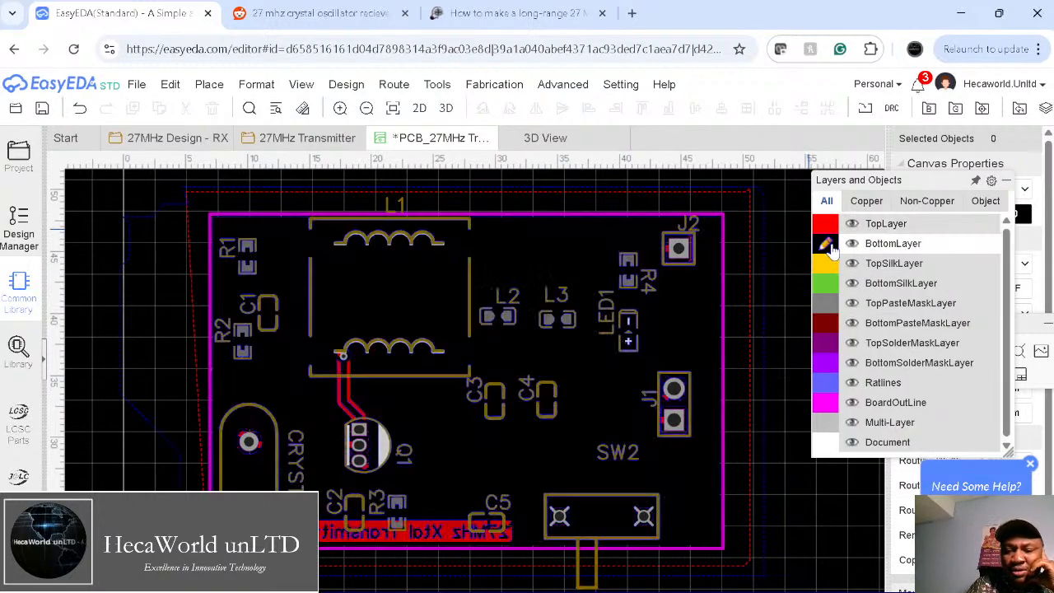
click(824, 224)
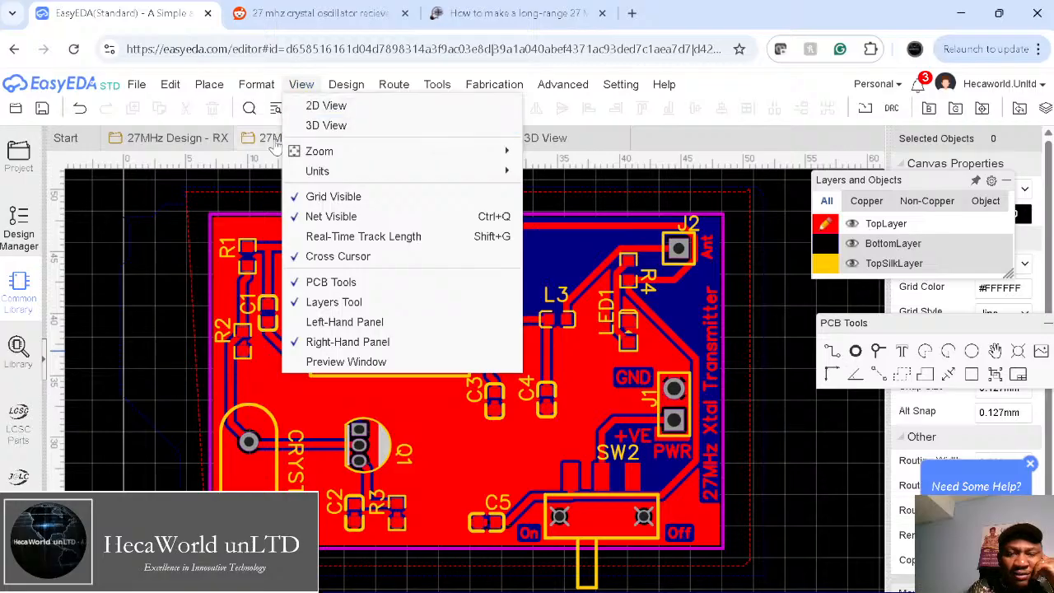
Step: In the schematic, trim SW2's part-number label down to 'SLIDE SWITCH'
click(272, 144)
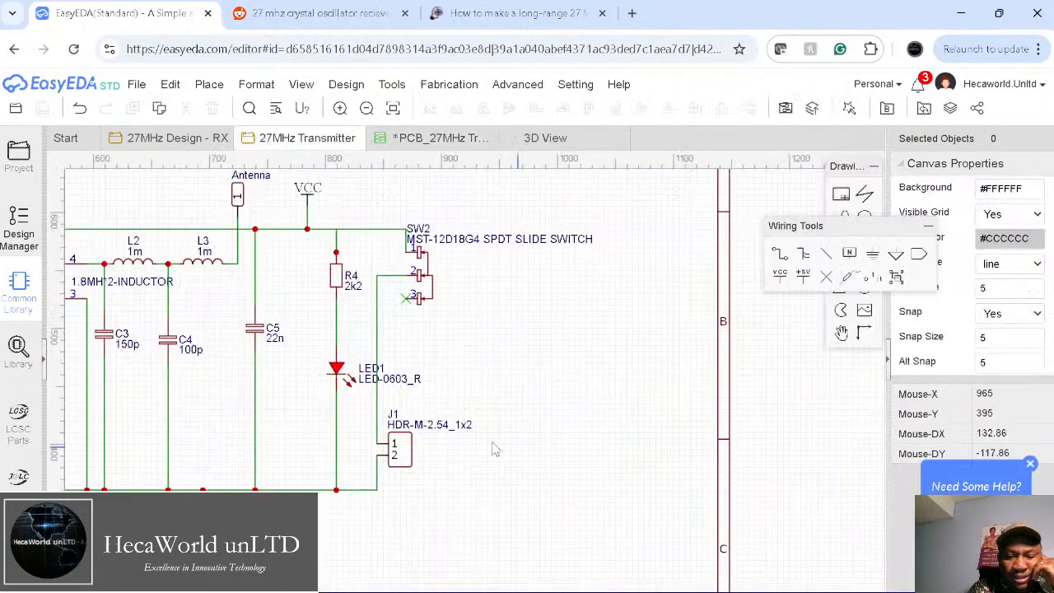
right_drag(533, 383, 628, 381)
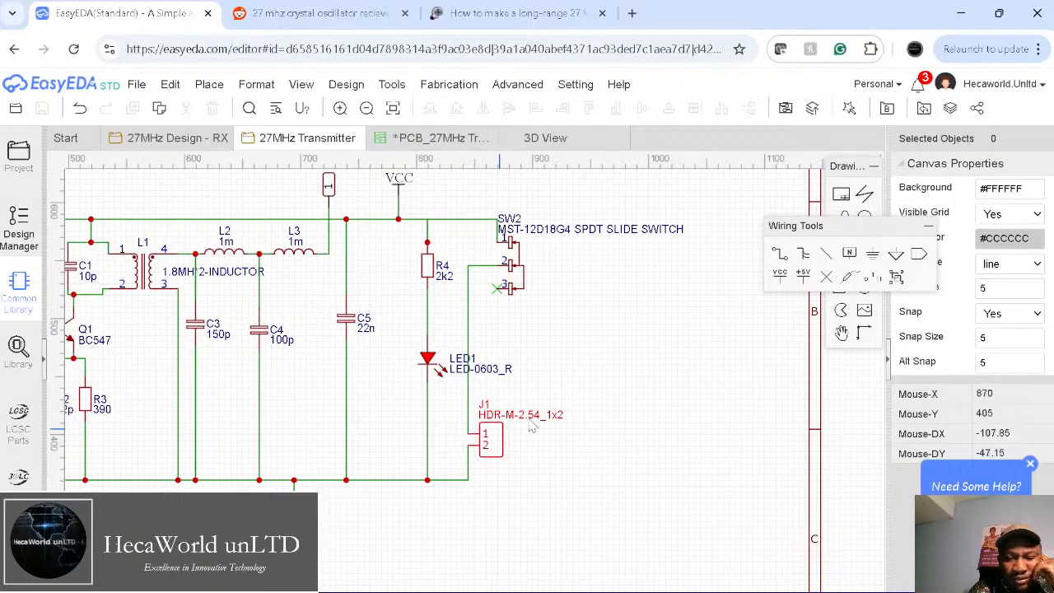
drag(556, 236, 590, 288)
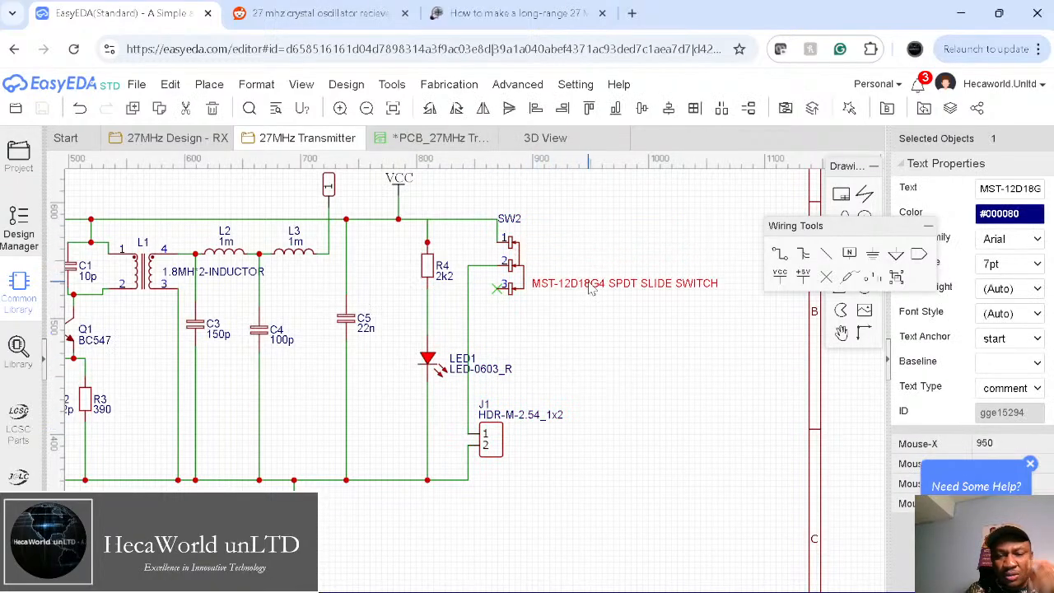
double_click(634, 285)
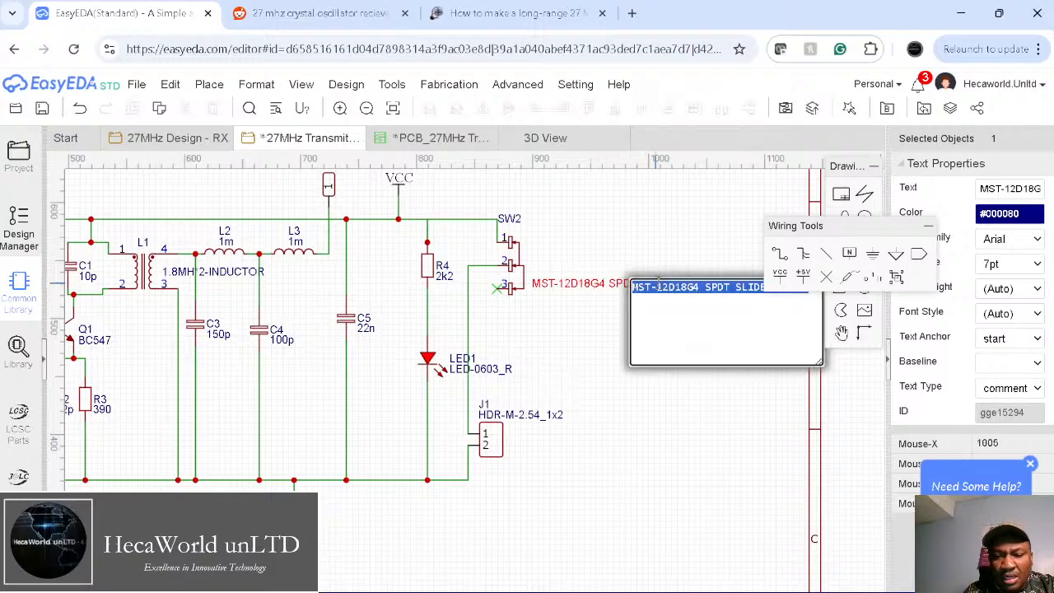
click(735, 287)
key(BackSpace)
key(BackSpace)
key(BackSpace)
key(BackSpace)
key(BackSpace)
key(BackSpace)
key(BackSpace)
key(BackSpace)
key(BackSpace)
key(BackSpace)
key(BackSpace)
key(BackSpace)
key(BackSpace)
key(BackSpace)
key(BackSpace)
key(BackSpace)
key(BackSpace)
key(Return)
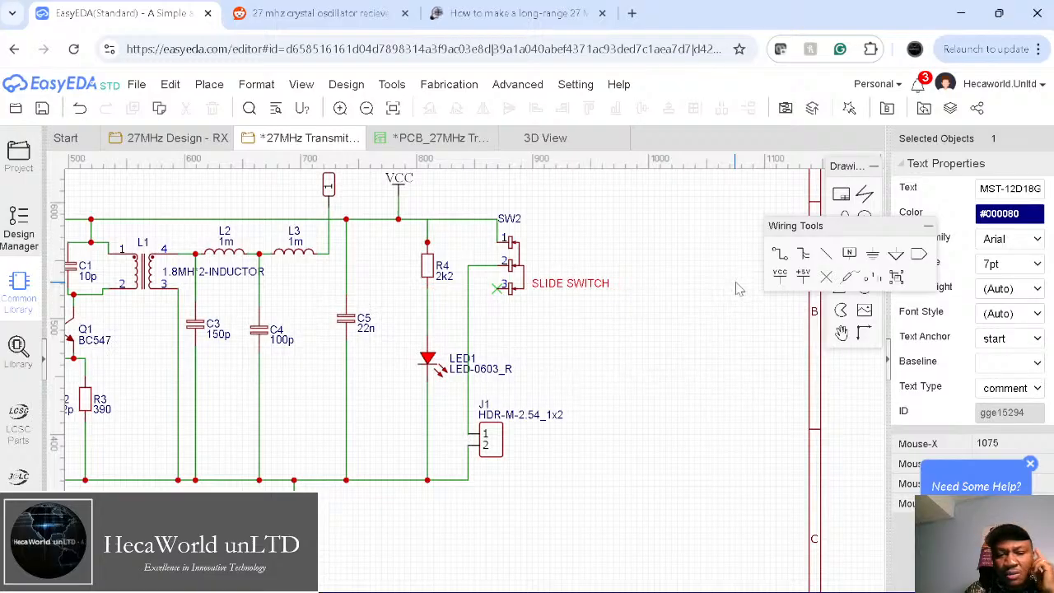
Step: Rotate the SLIDE SWITCH label vertical beside SW2 and save the schematic
key(space)
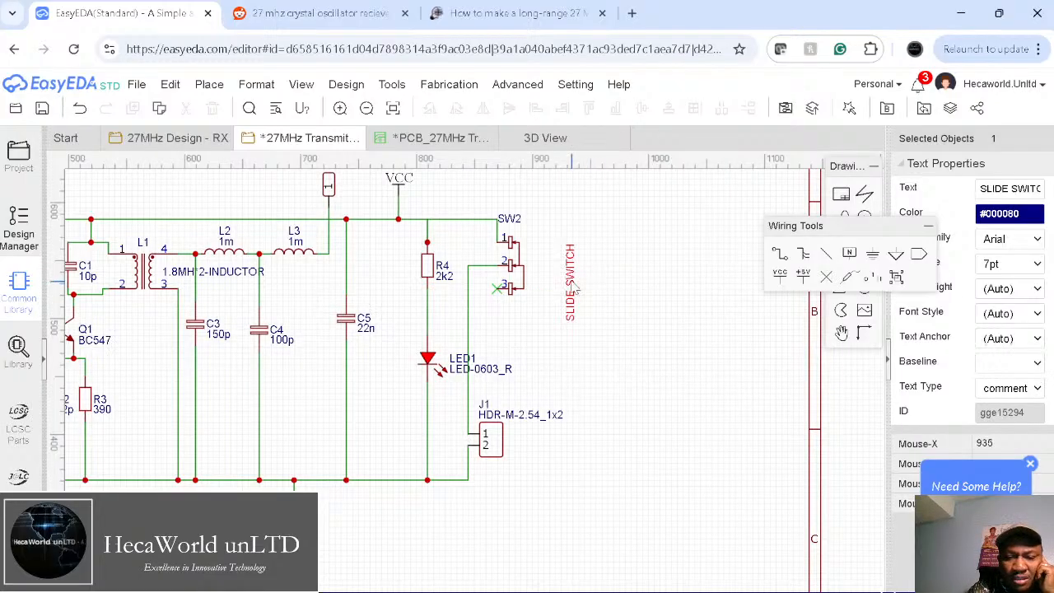
drag(574, 284, 541, 280)
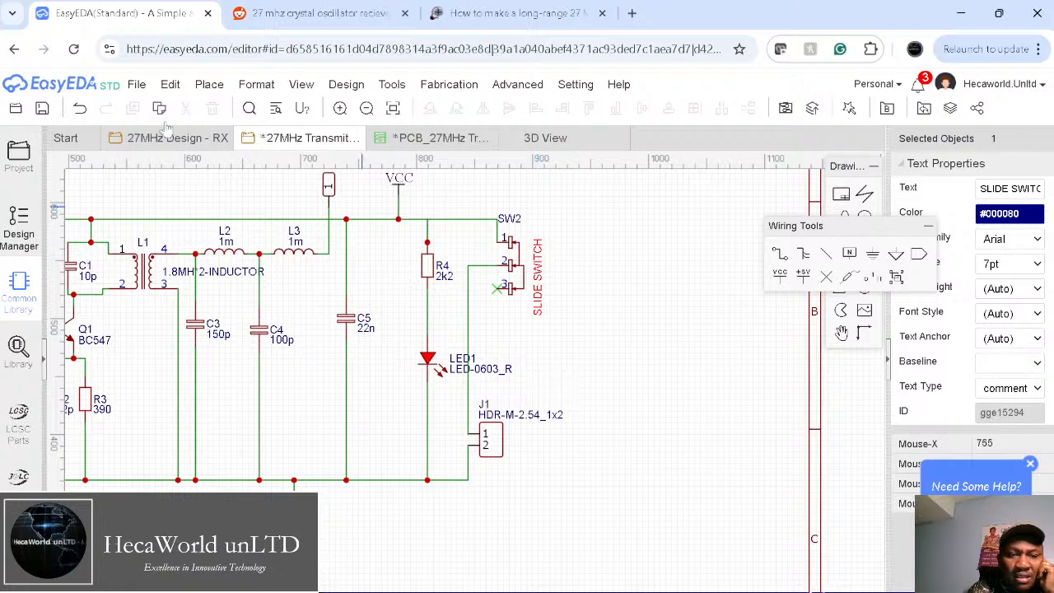
click(47, 109)
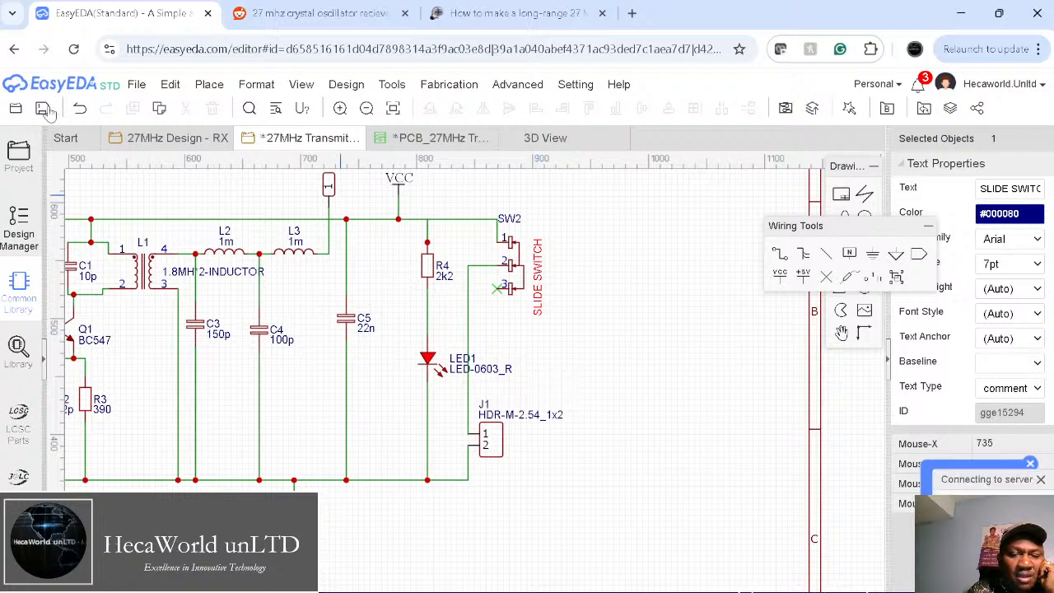
mouse_move(450, 86)
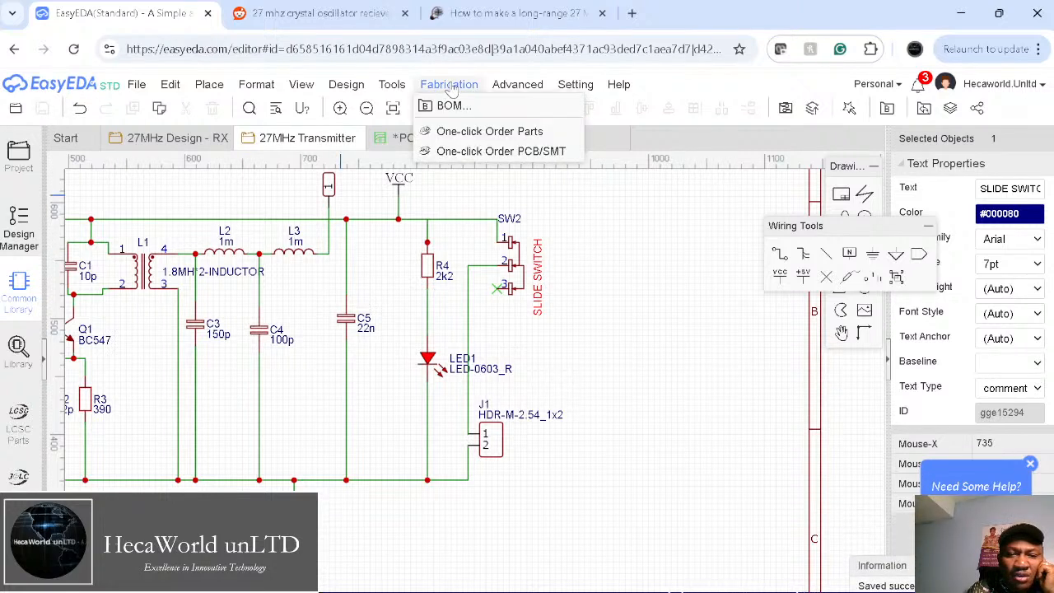
mouse_move(346, 88)
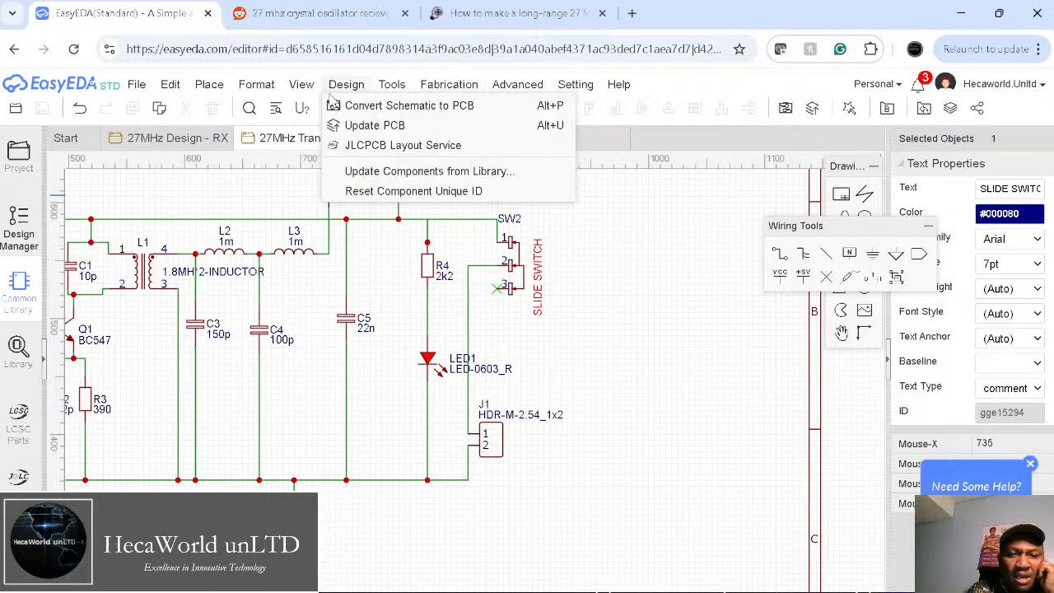
Step: Update the PCB from the schematic and apply the SW2 footprint replacement
click(366, 128)
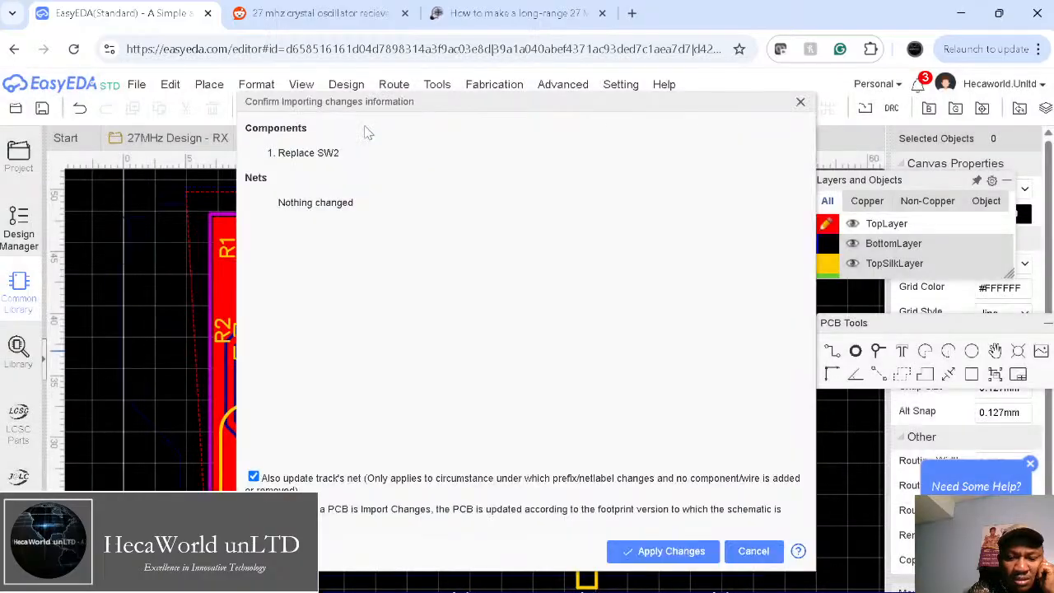
click(670, 551)
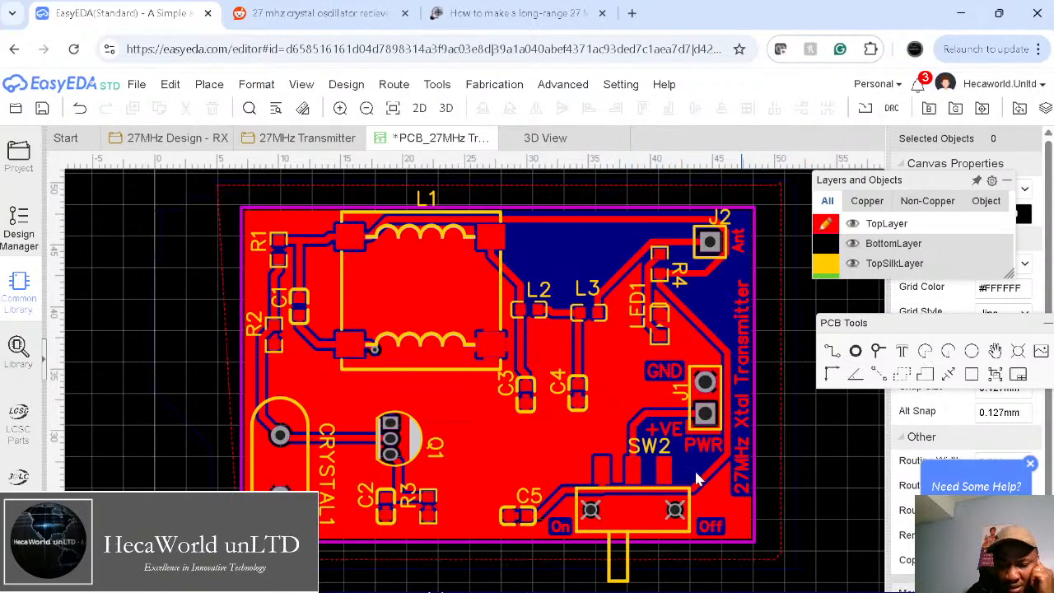
Step: Move the SW2 designator inside the switch footprint, then return to the schematic tab
drag(654, 453, 634, 514)
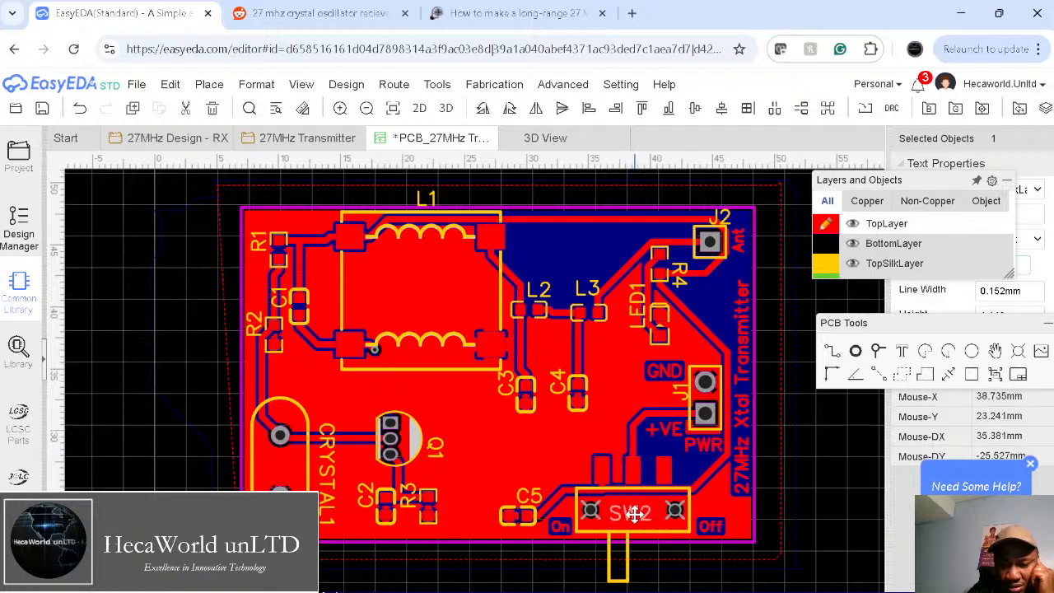
click(813, 499)
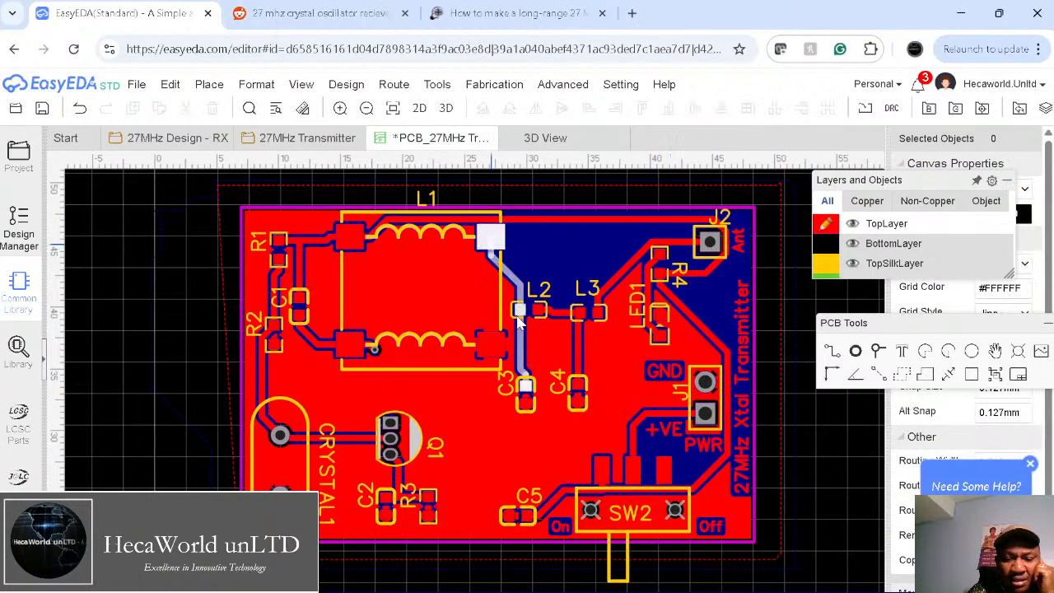
click(280, 140)
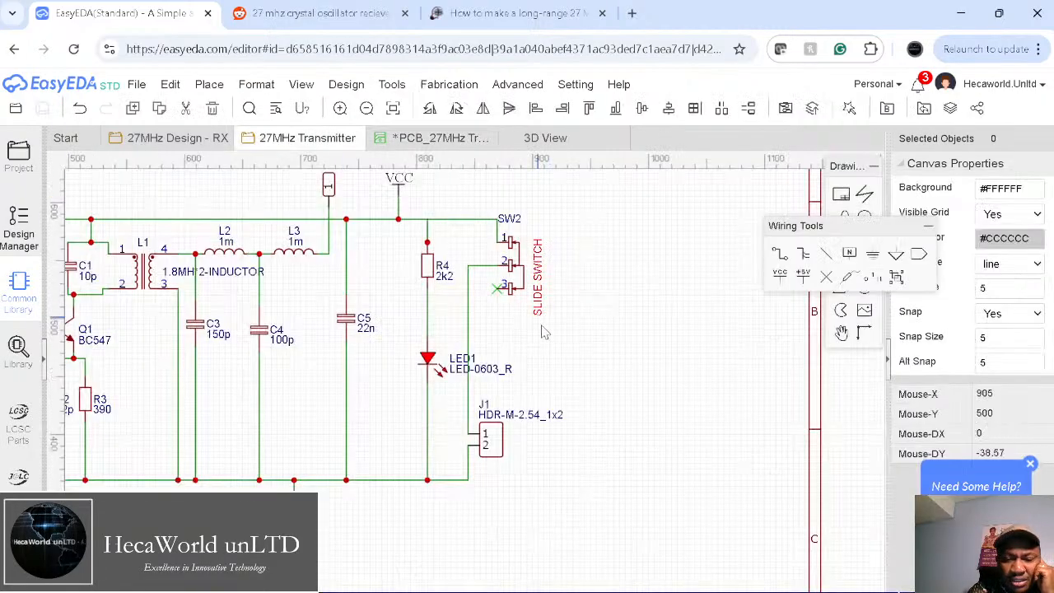
click(521, 217)
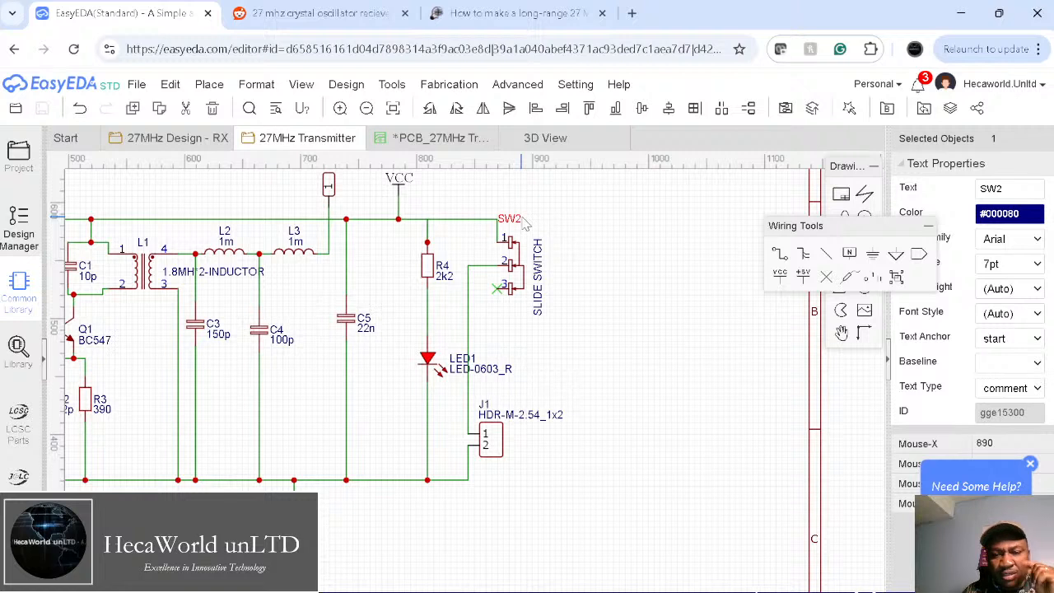
double_click(512, 219)
click(545, 224)
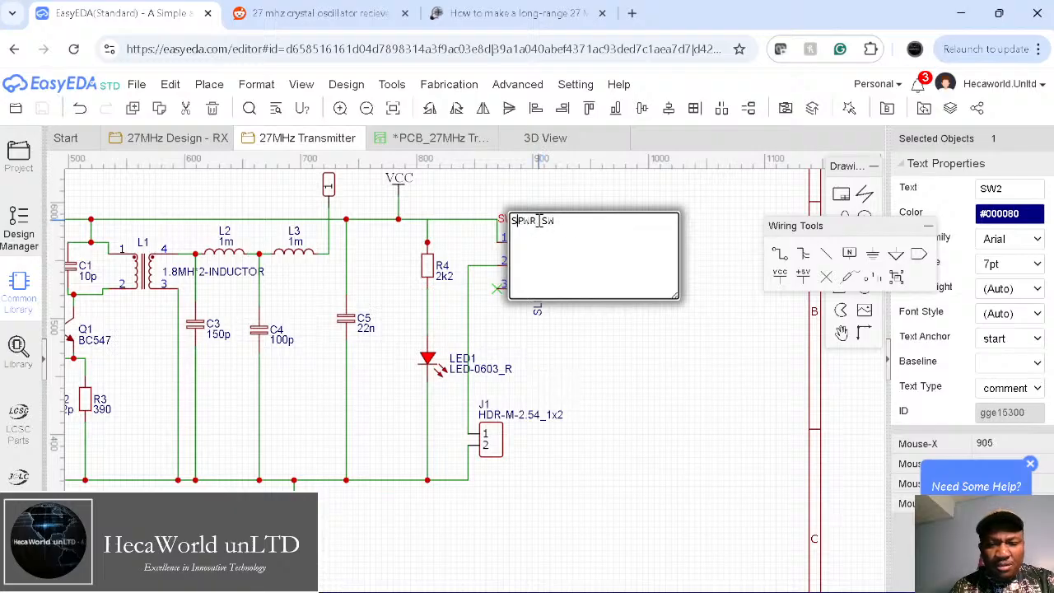
key(Escape)
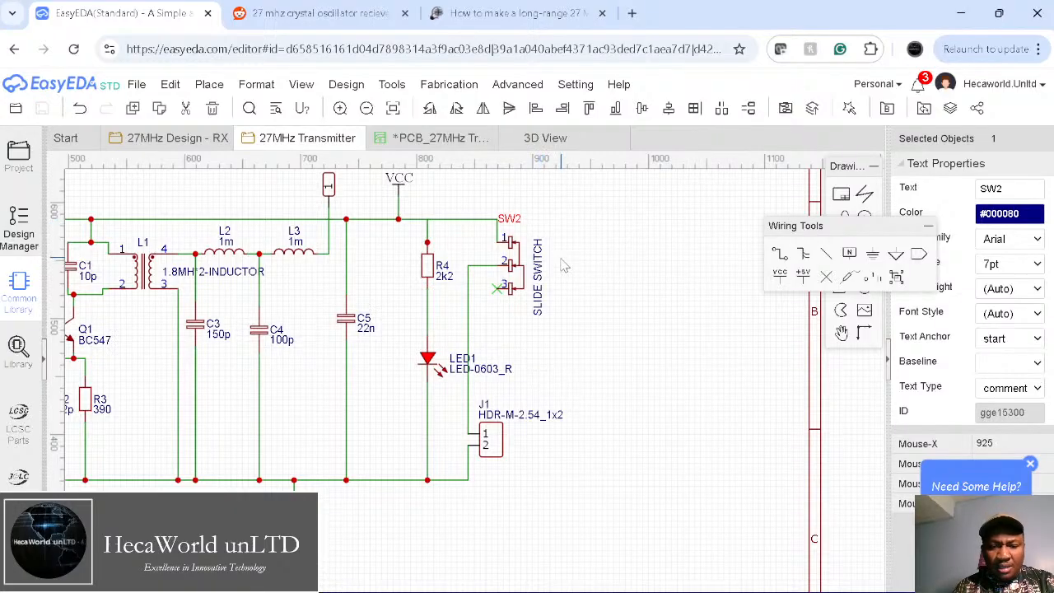
double_click(512, 226)
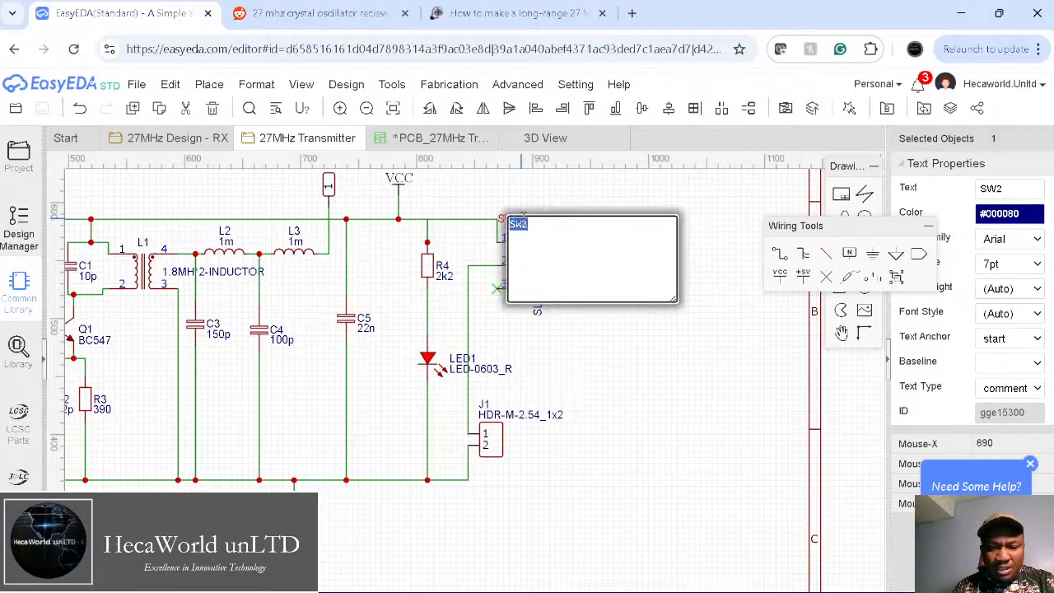
key(Escape)
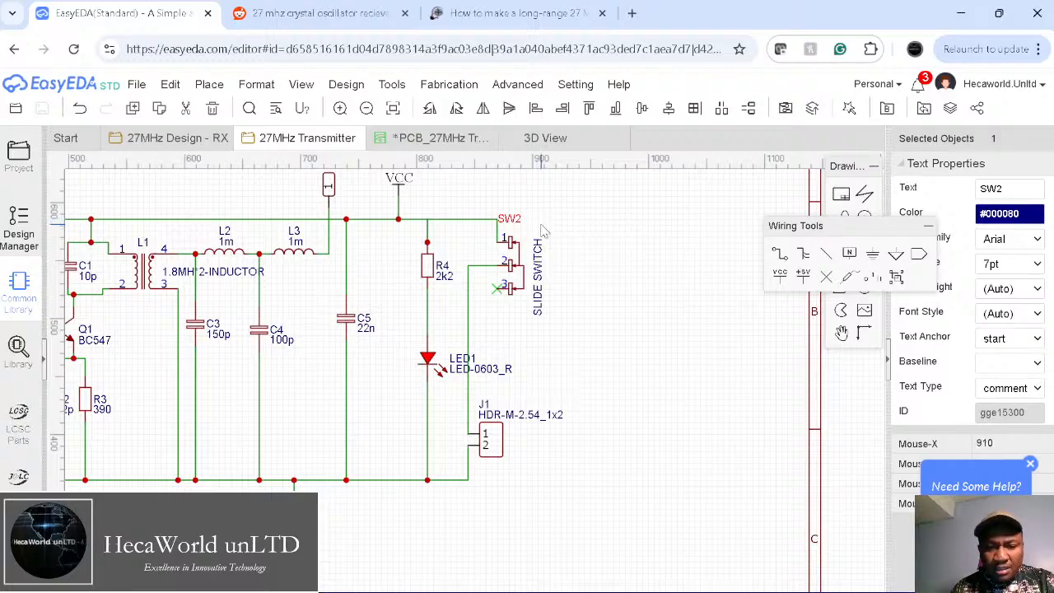
click(584, 293)
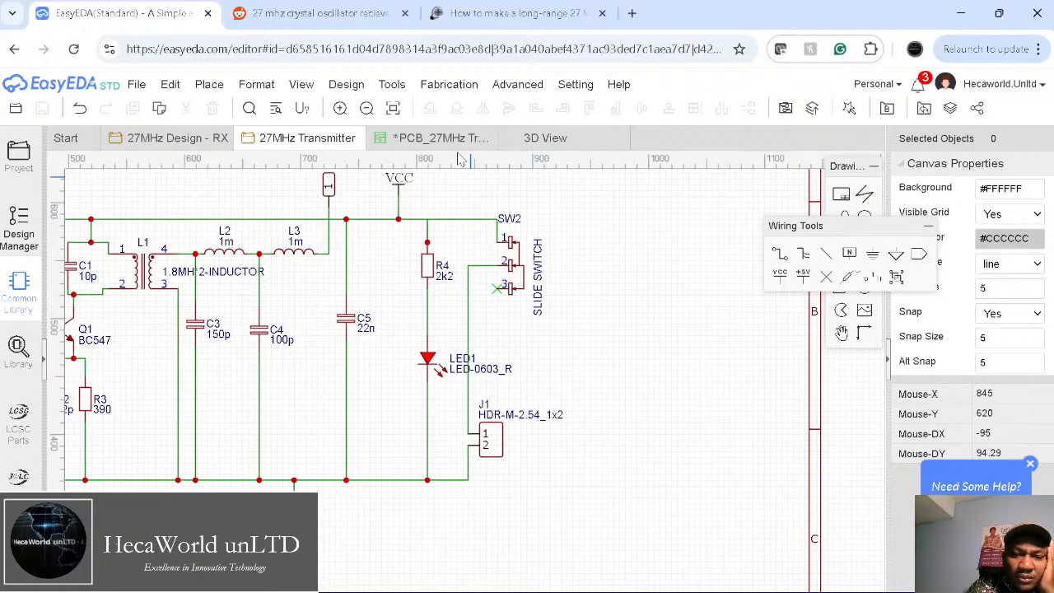
click(14, 111)
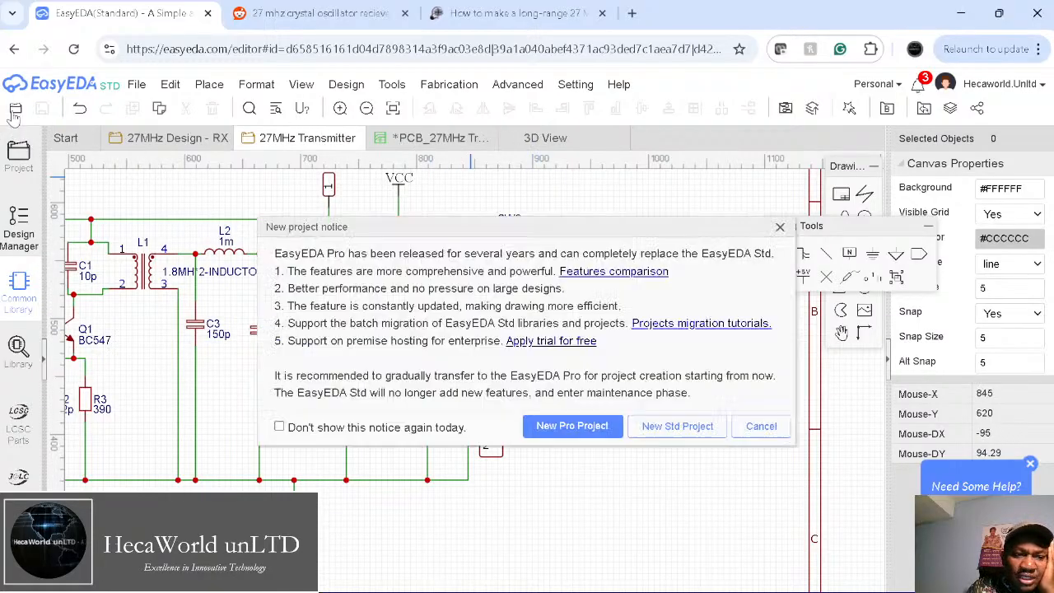
click(751, 431)
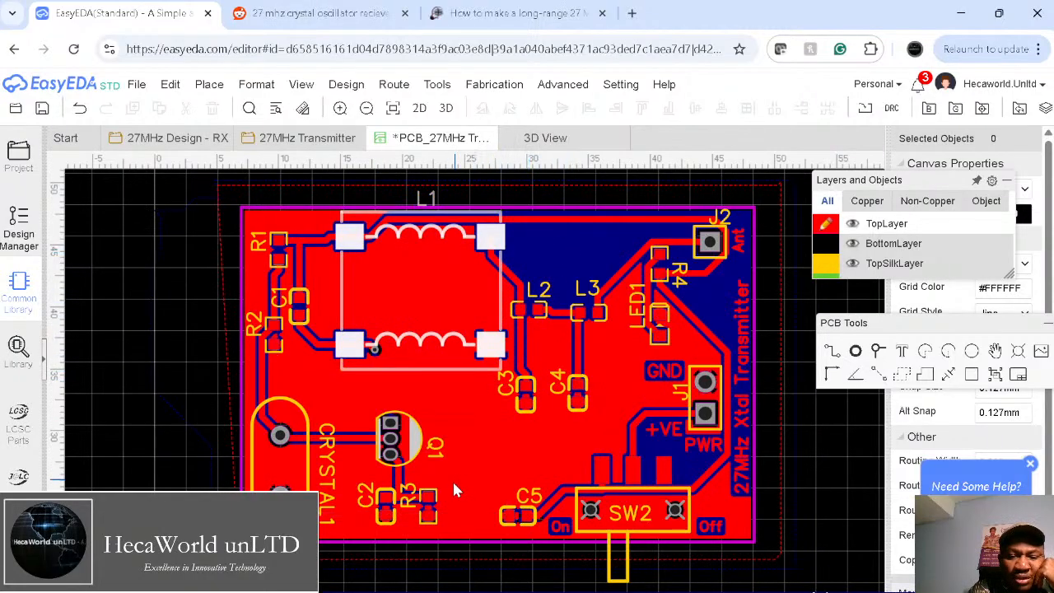
Step: Place two vias: one between L1 and J2, one right of Q1 above C5
drag(890, 329, 873, 162)
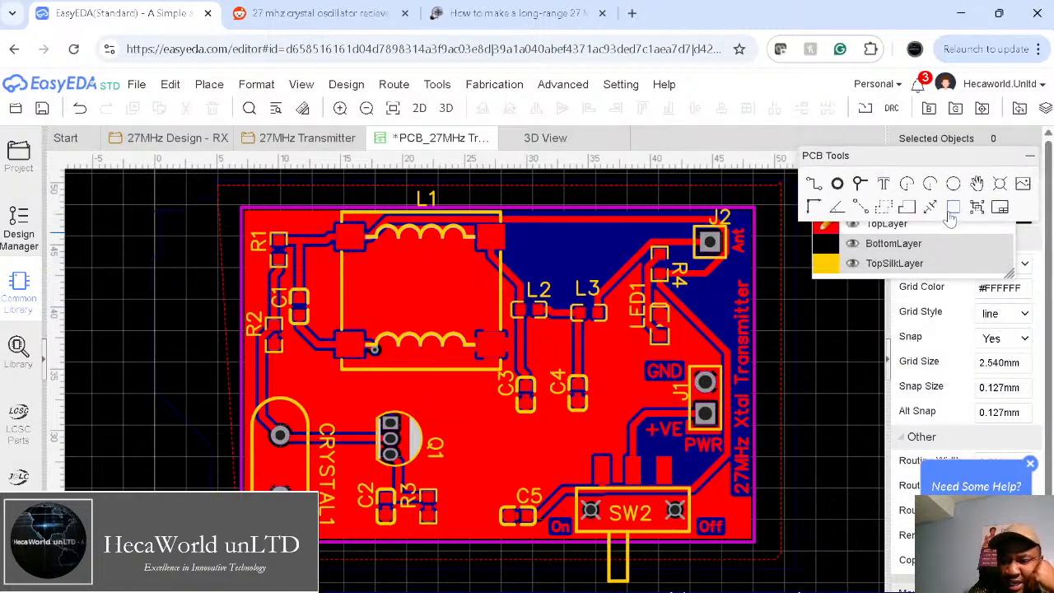
click(1001, 184)
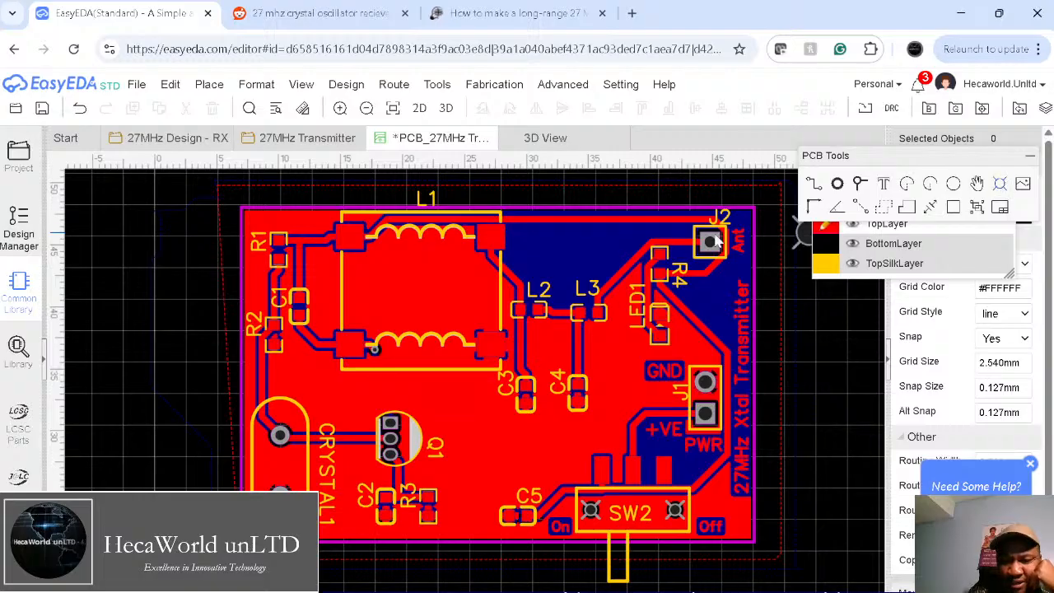
click(552, 246)
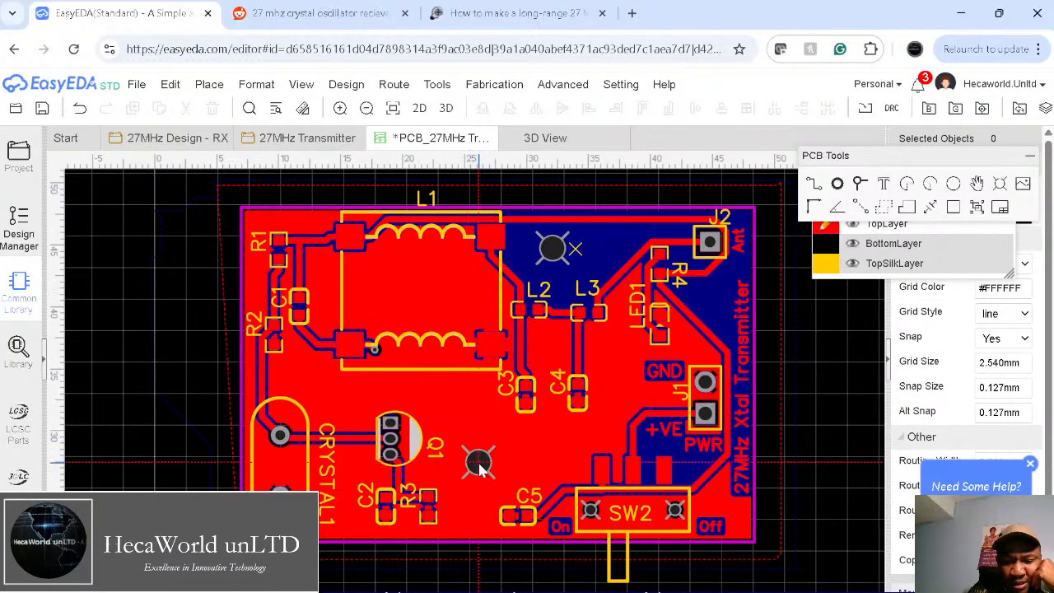
click(481, 471)
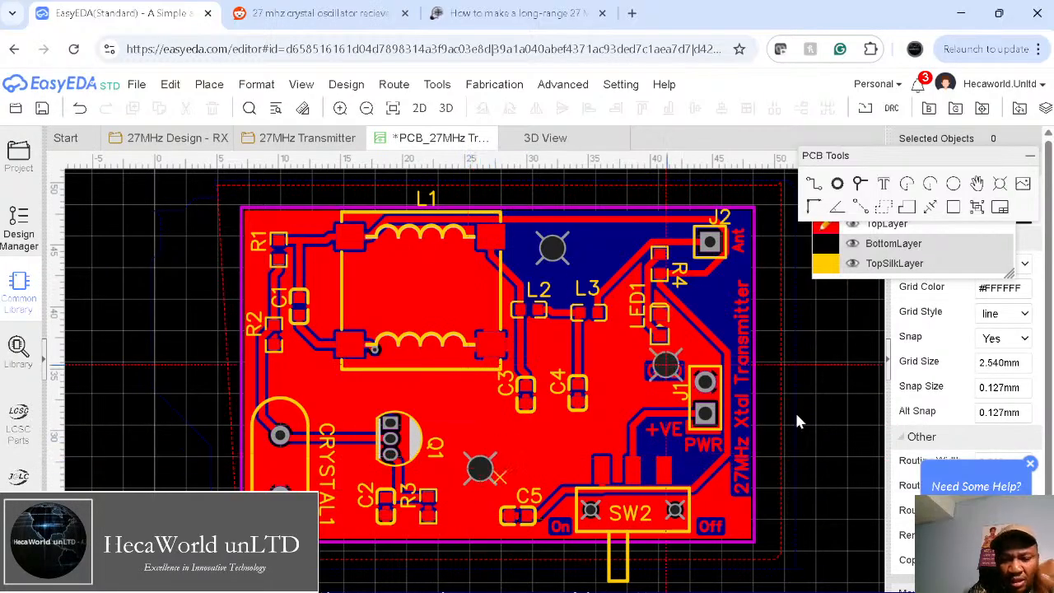
key(Escape)
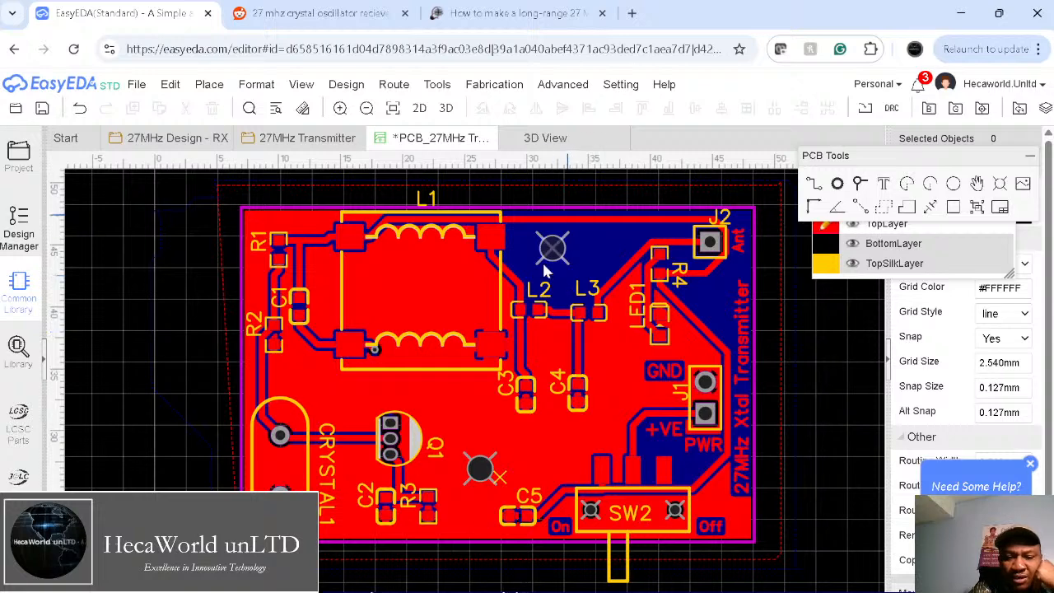
click(553, 260)
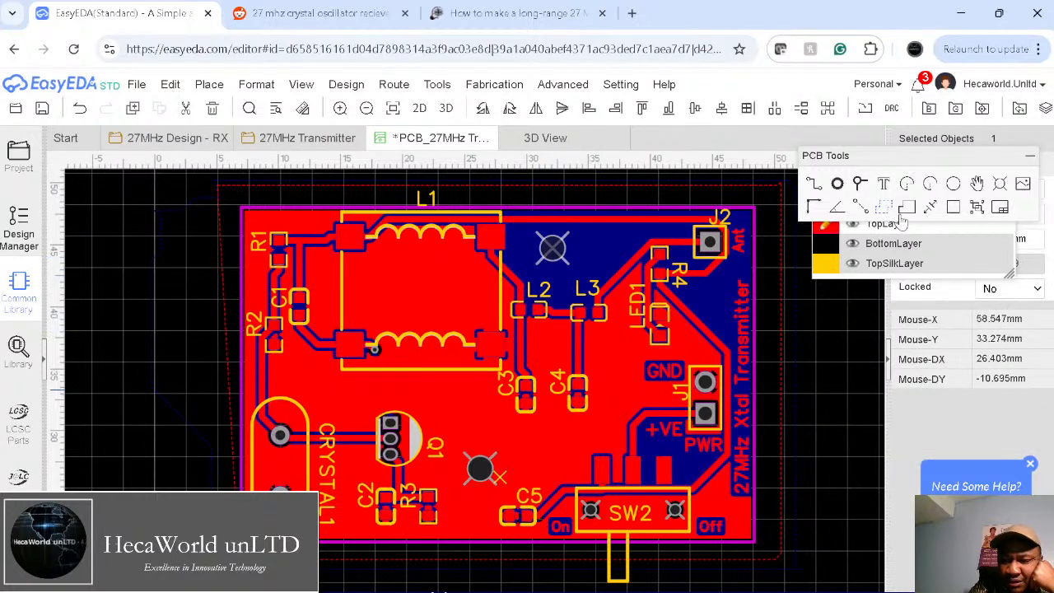
Step: Set both holes to 2.5 mm diameter and shift the lower hole near Q1 slightly
drag(919, 160, 806, 97)
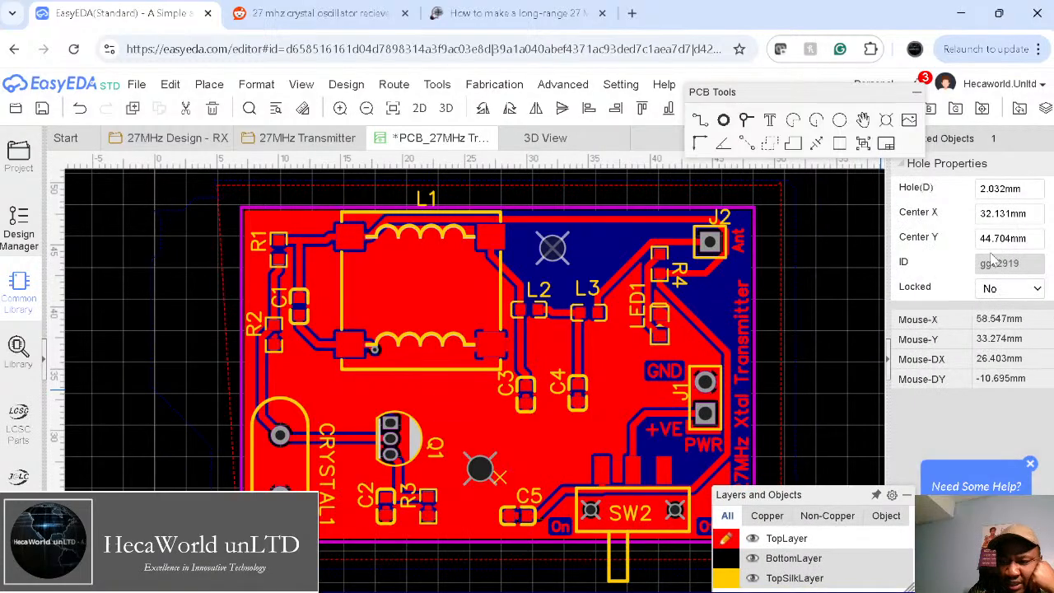
click(996, 189)
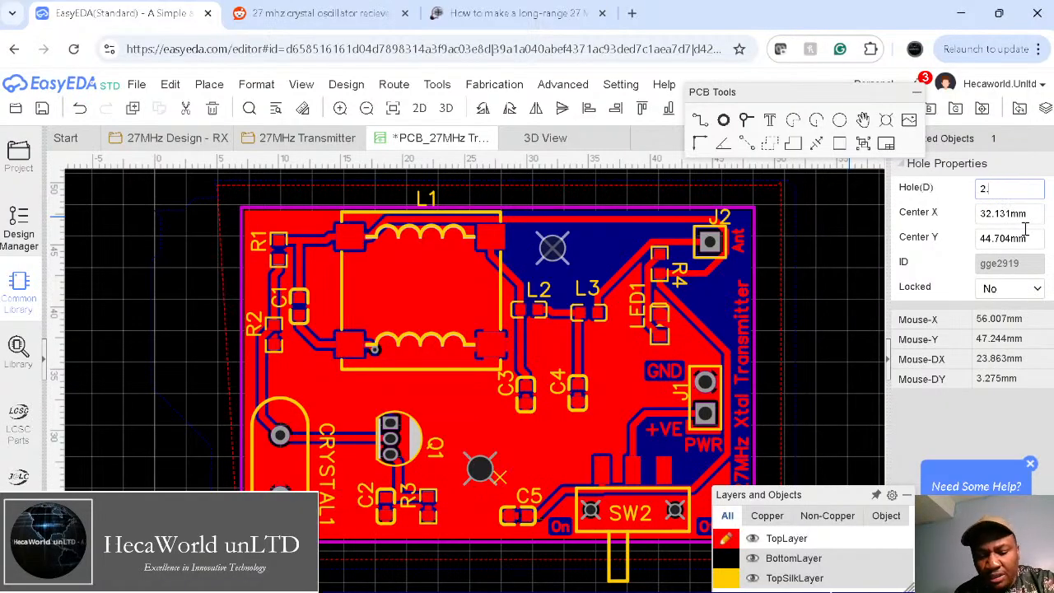
key(Return)
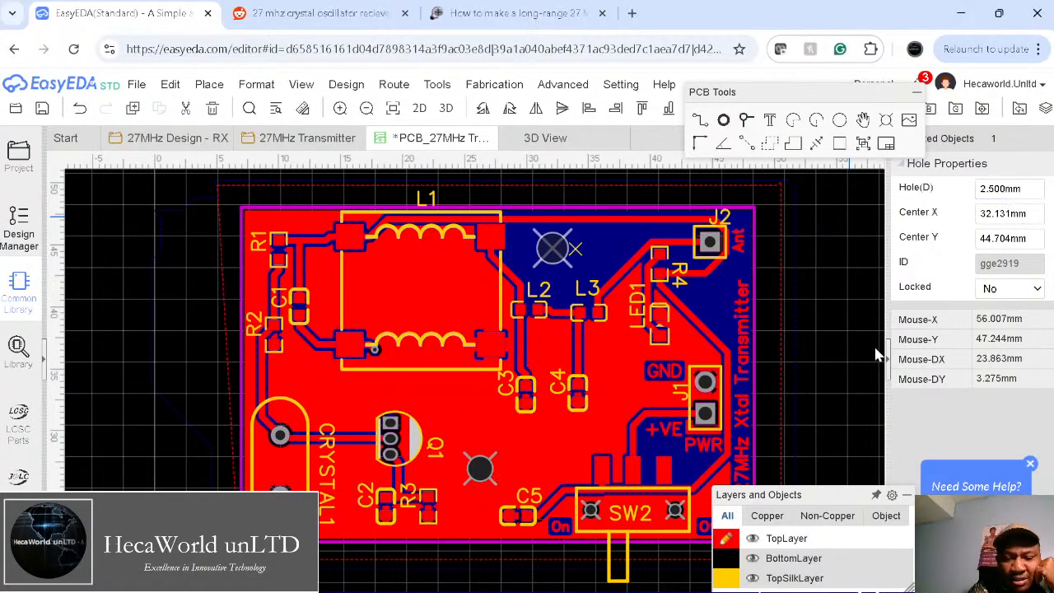
click(475, 476)
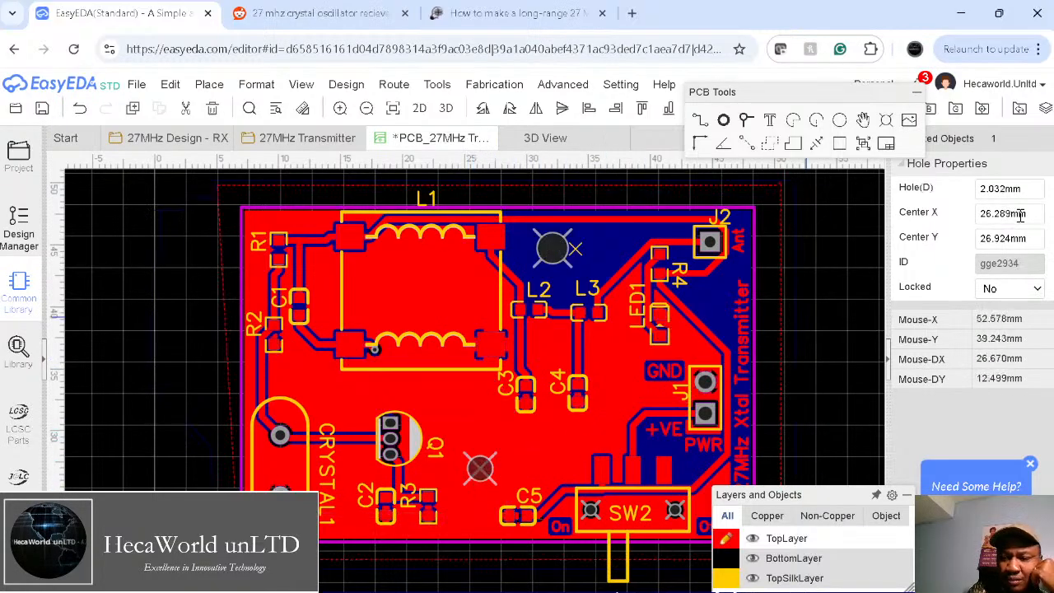
click(1010, 188)
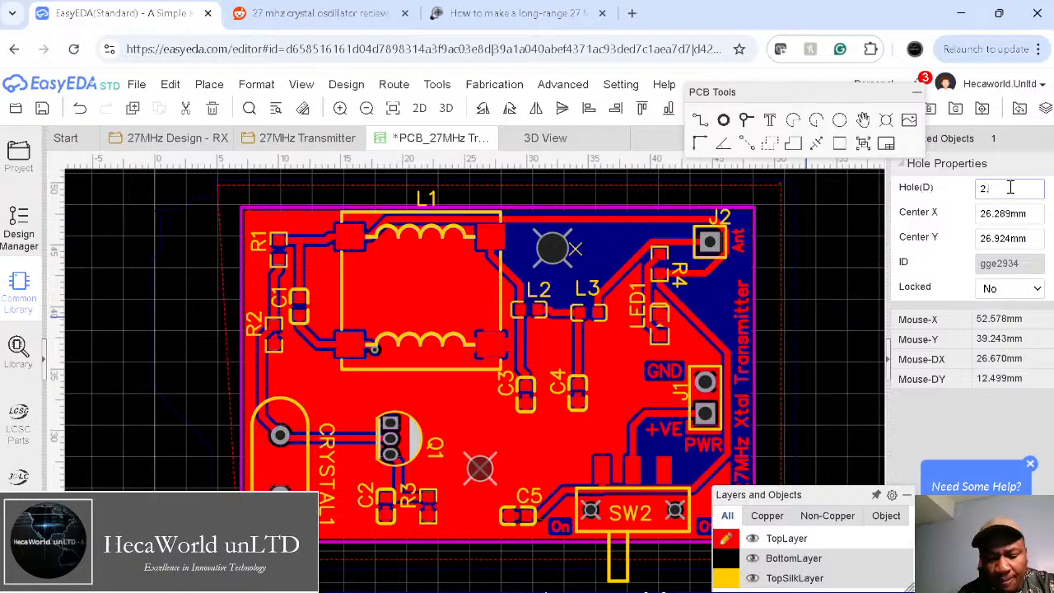
key(Return)
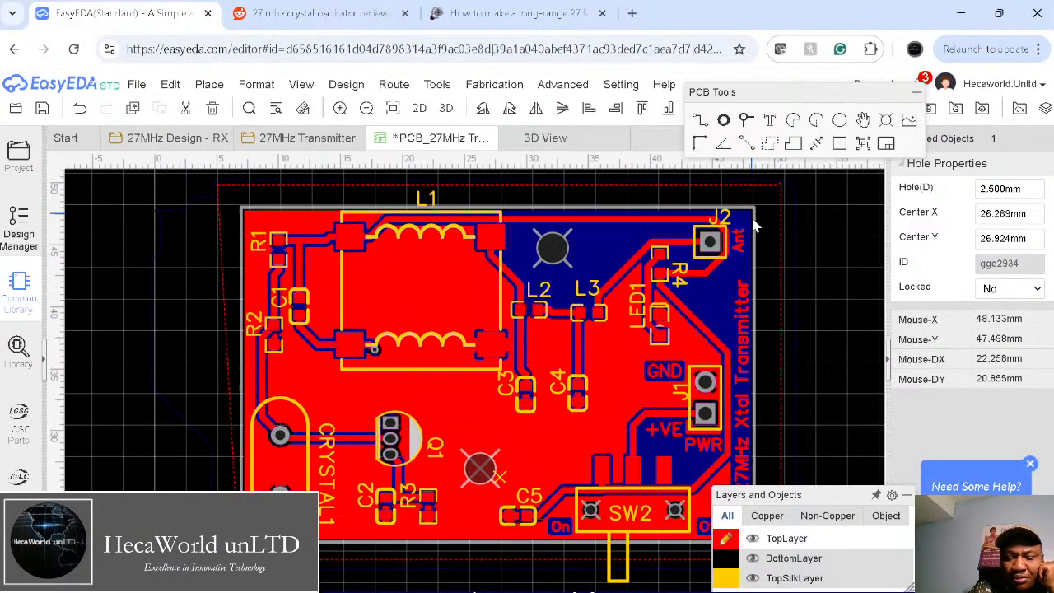
mouse_move(482, 469)
mouse_down()
mouse_move(487, 451)
mouse_move(503, 460)
mouse_move(503, 439)
mouse_move(467, 432)
mouse_move(439, 400)
mouse_move(487, 417)
mouse_move(476, 484)
mouse_move(483, 477)
mouse_up()
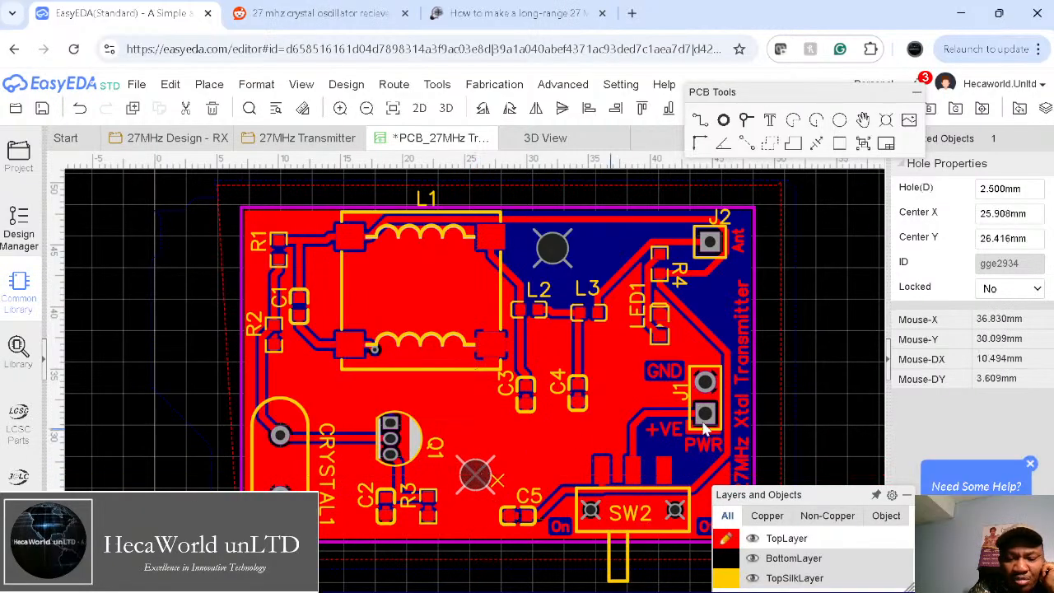
Step: Delete the bottom-layer ground copper pour
click(724, 368)
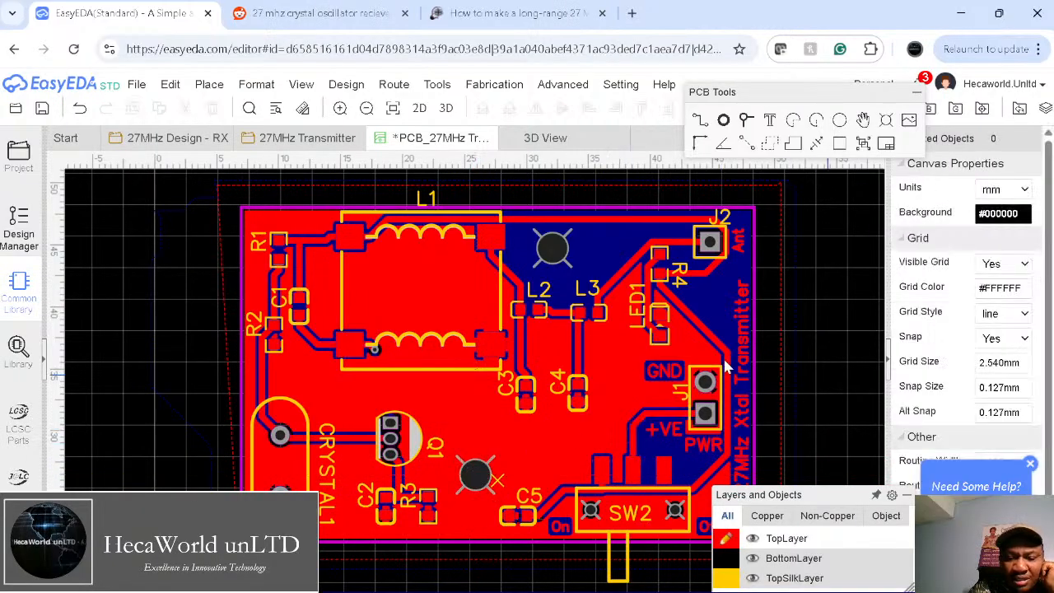
click(233, 412)
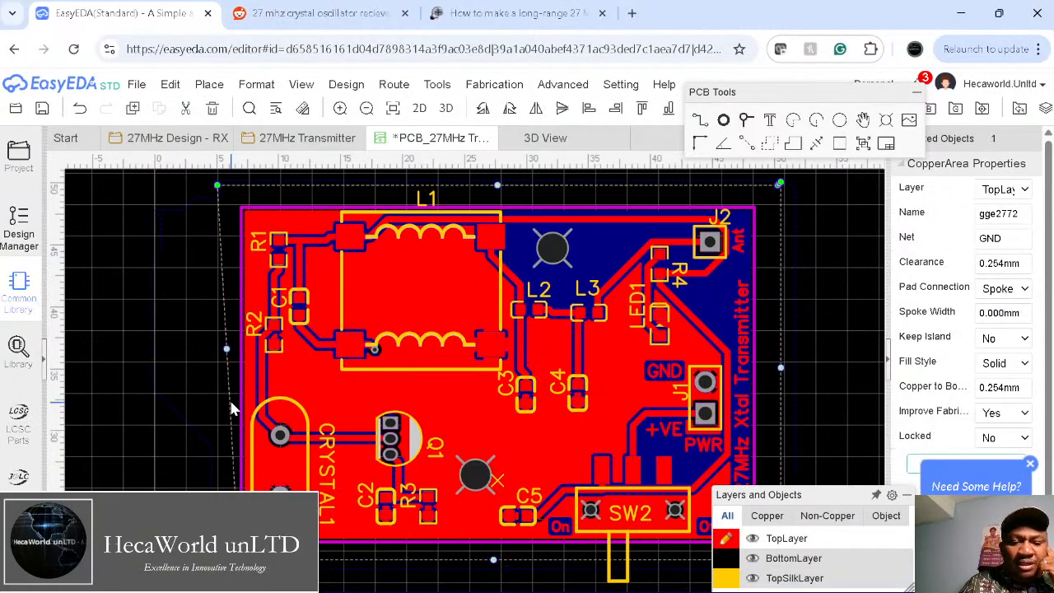
click(229, 399)
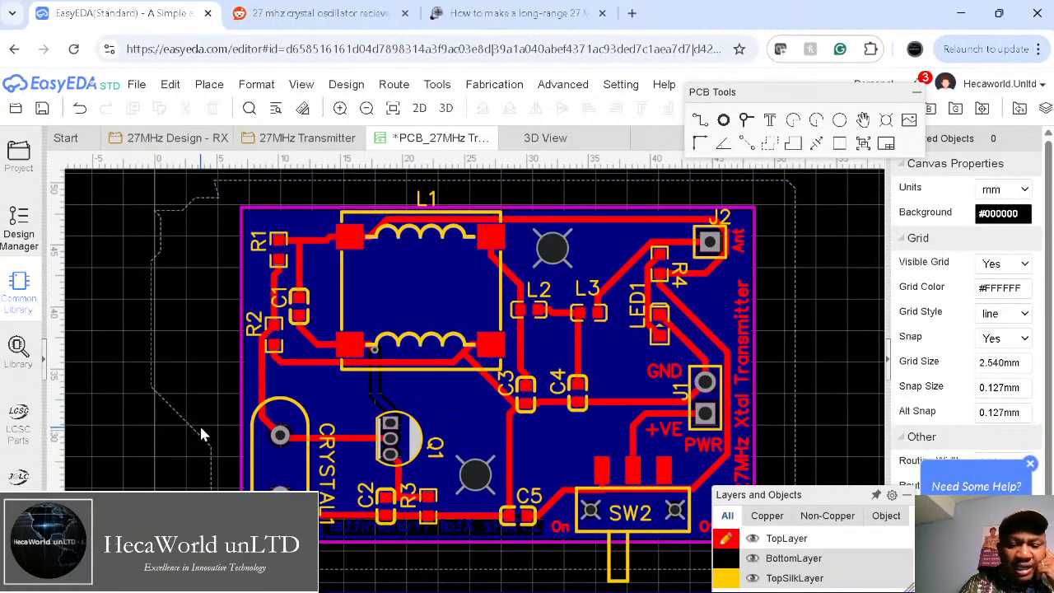
click(199, 423)
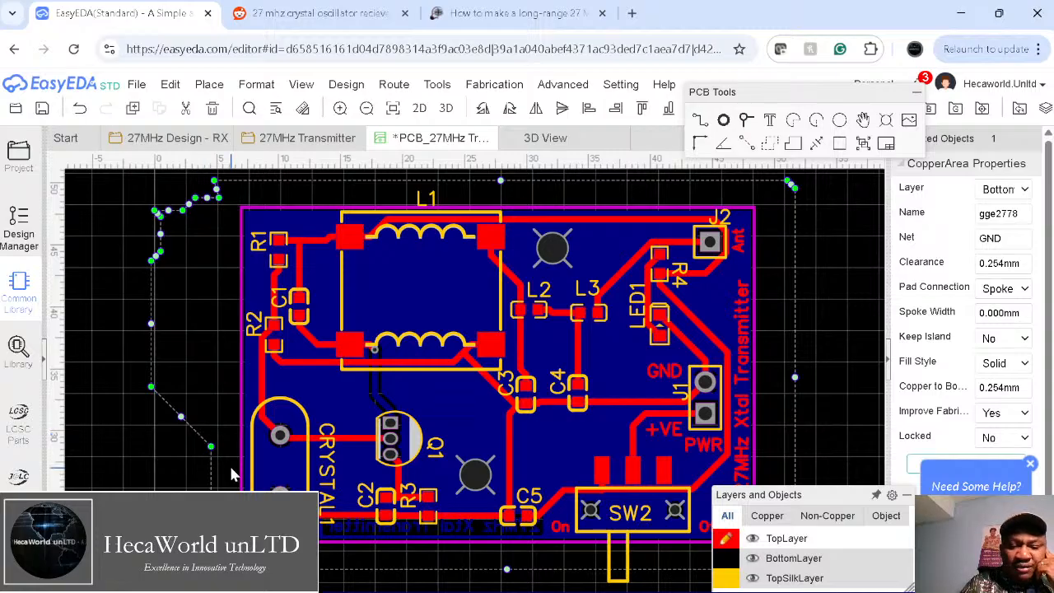
key(Delete)
Step: Nudge the holes near Q1 and J2 slightly and re-center the board view
drag(475, 477, 469, 466)
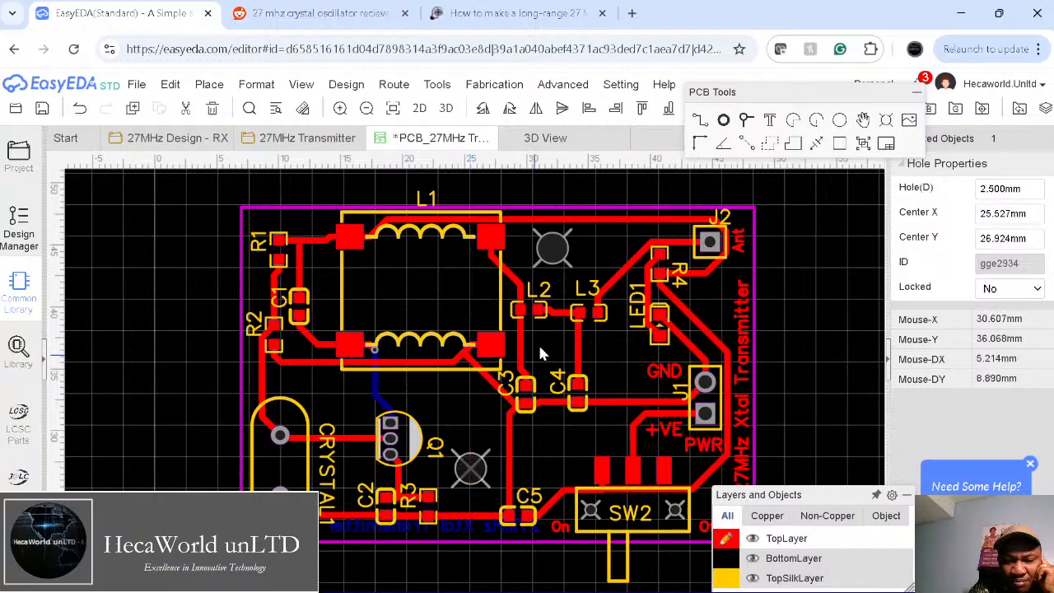
drag(551, 248, 568, 252)
click(817, 294)
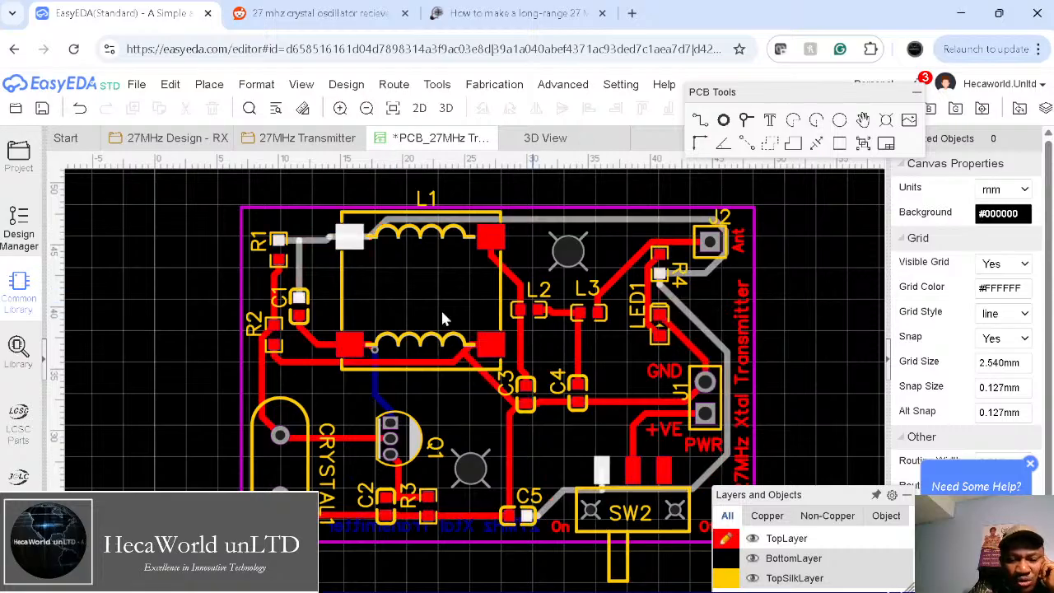
mouse_move(878, 536)
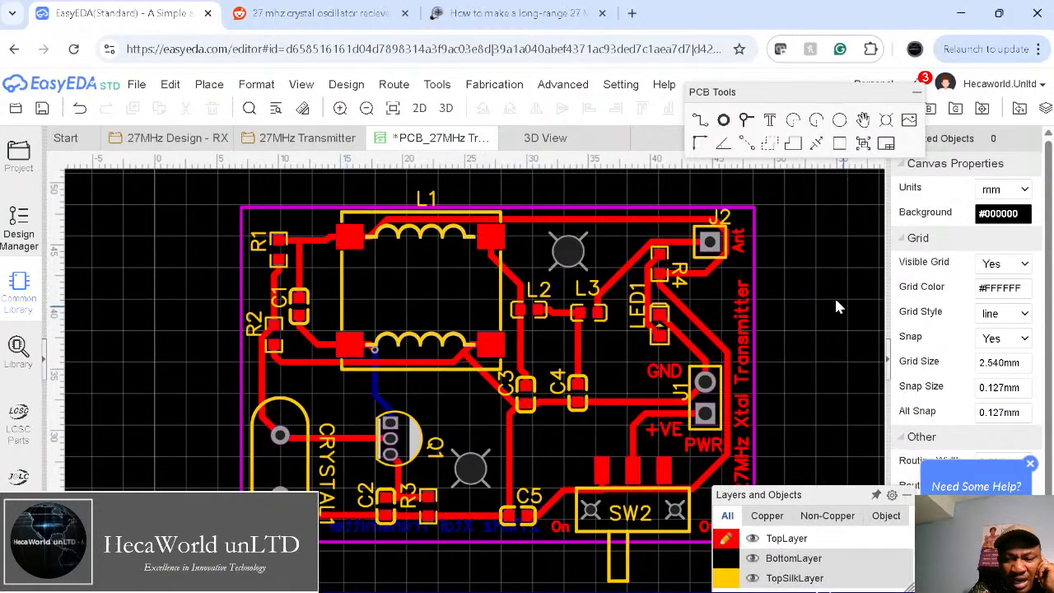
right_drag(812, 350, 709, 336)
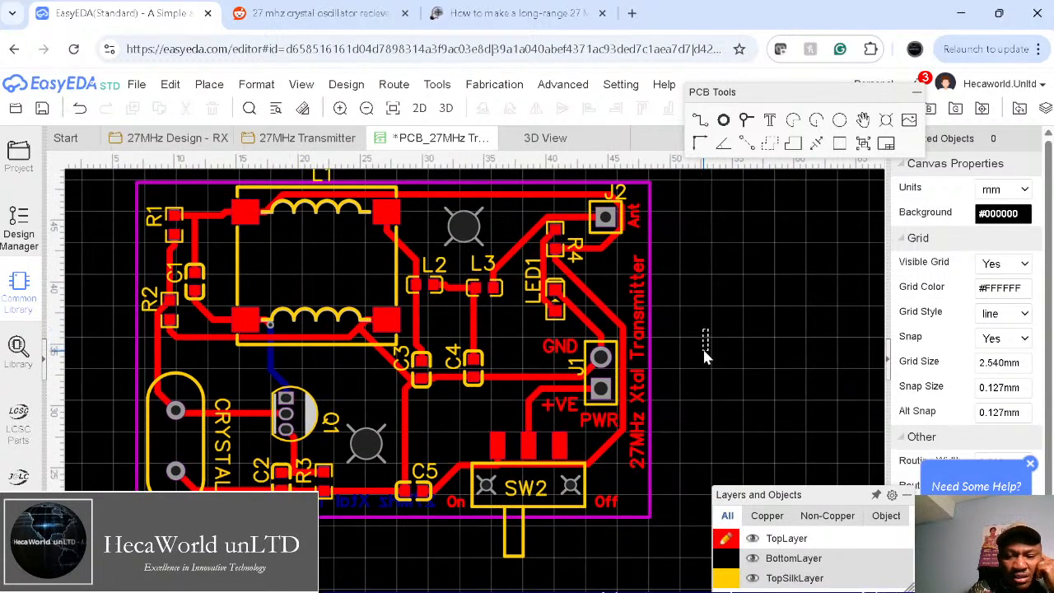
right_drag(702, 346, 701, 375)
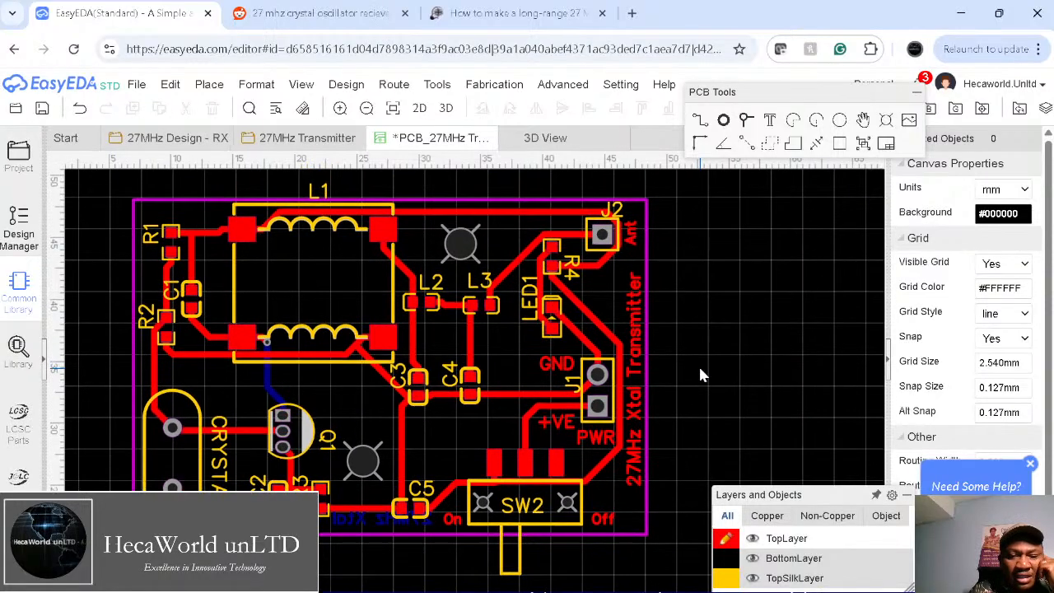
Step: Start a new GND copper area with its first outline corner at the board's top-left
double_click(236, 276)
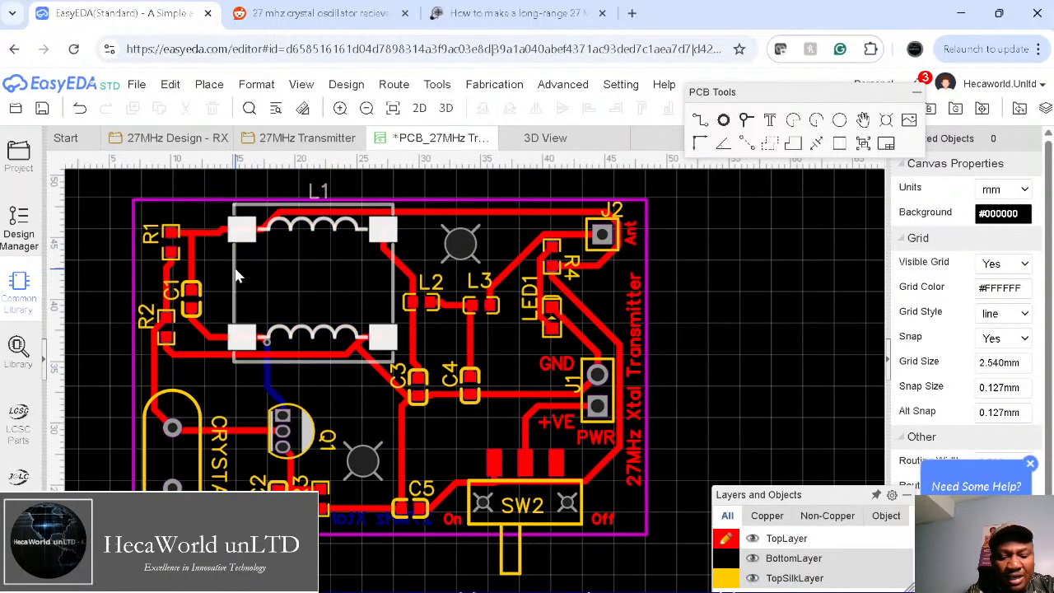
click(563, 251)
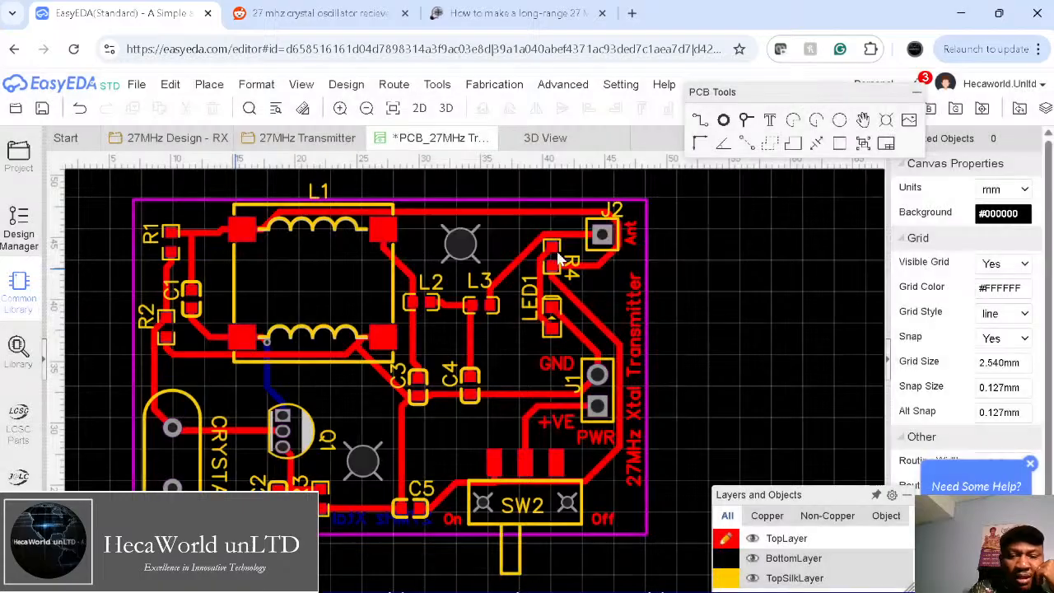
click(108, 175)
Step: Finish the top-layer GND pour outline around the board's bottom and right edges
click(110, 573)
click(677, 568)
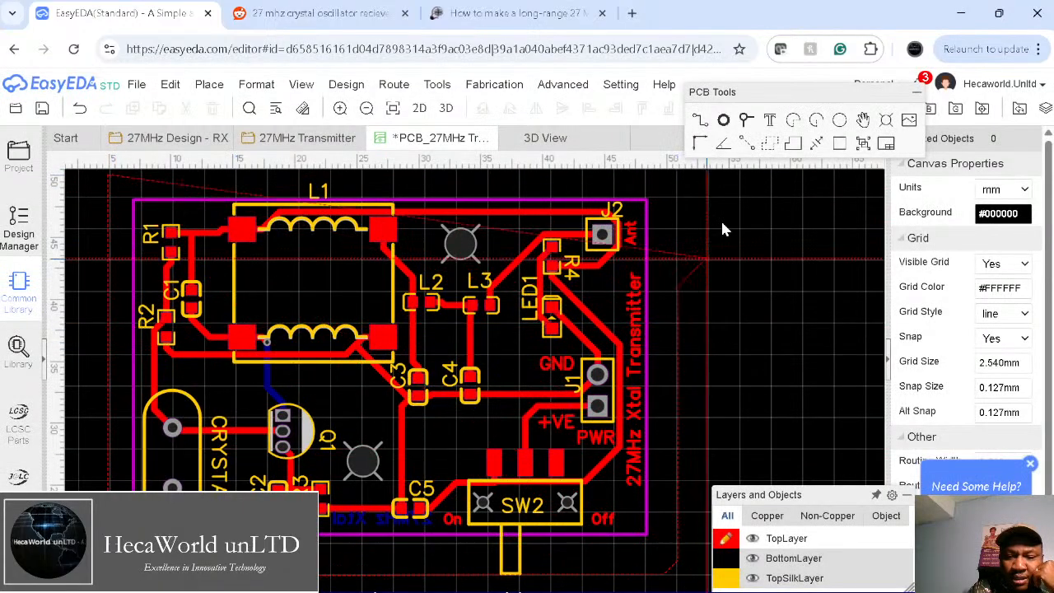
double_click(708, 189)
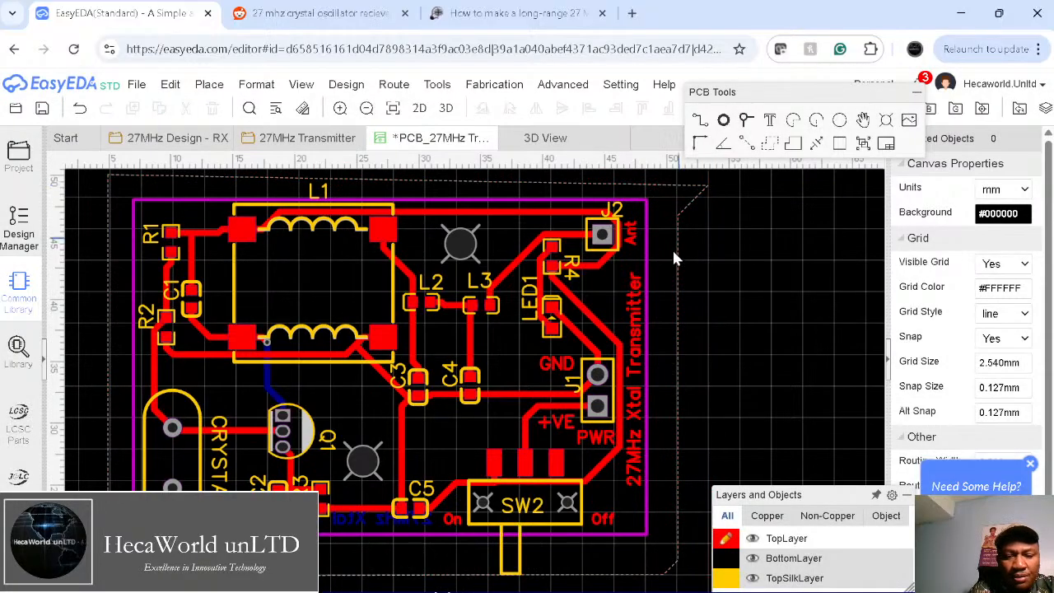
Step: Pour GND copper over the whole bottom layer, then switch back to the top layer
mouse_move(756, 556)
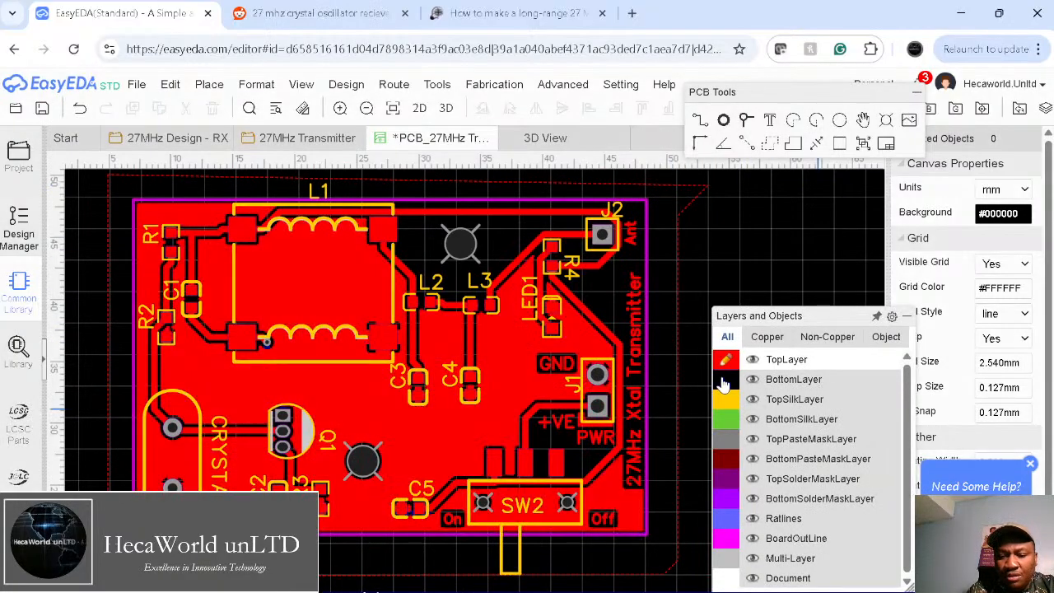
click(725, 380)
key(e)
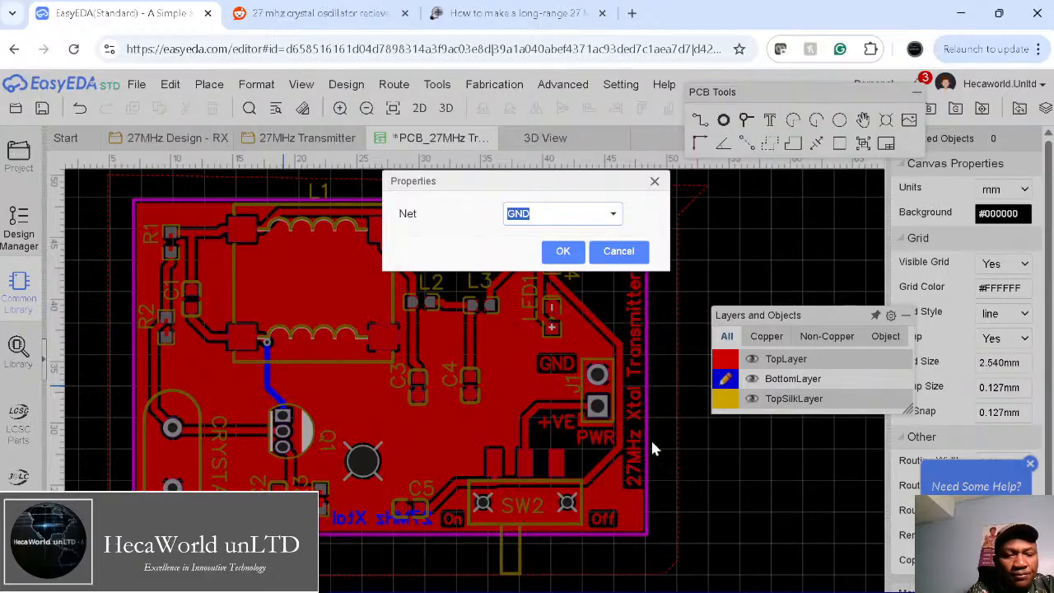
click(564, 251)
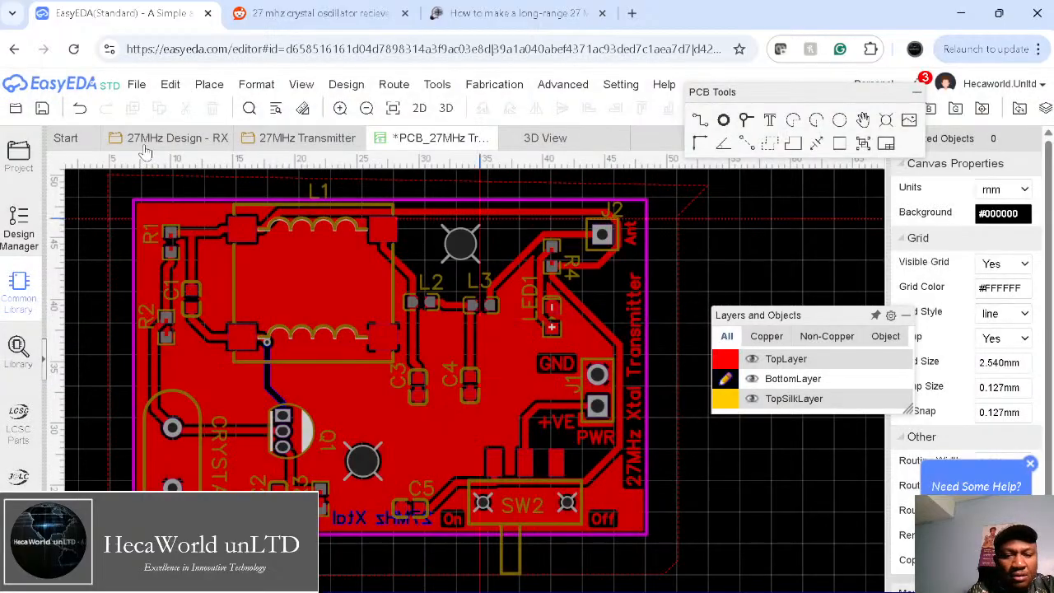
click(111, 178)
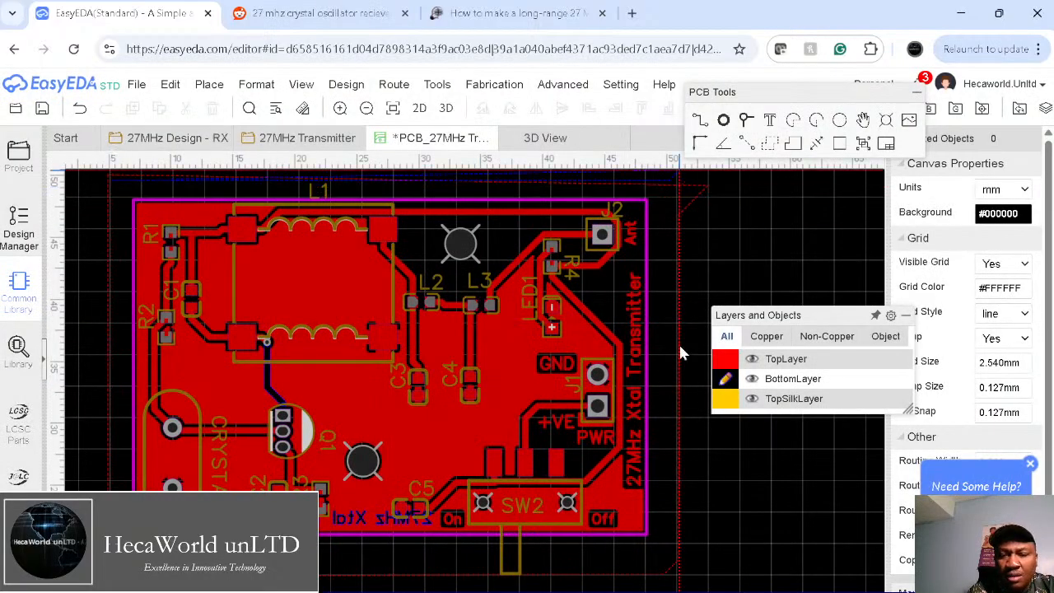
click(676, 569)
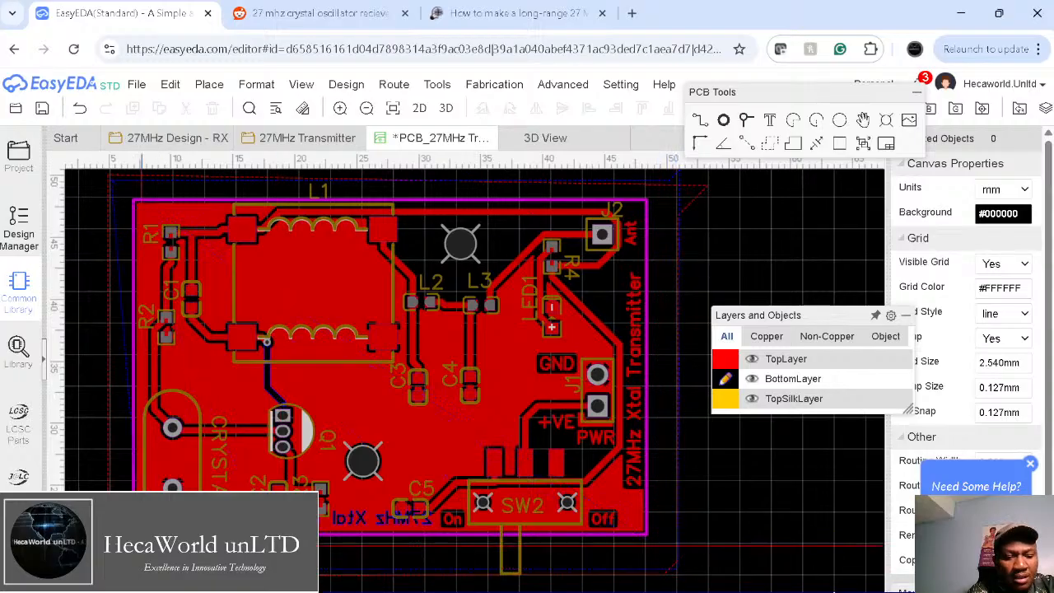
right_click(93, 547)
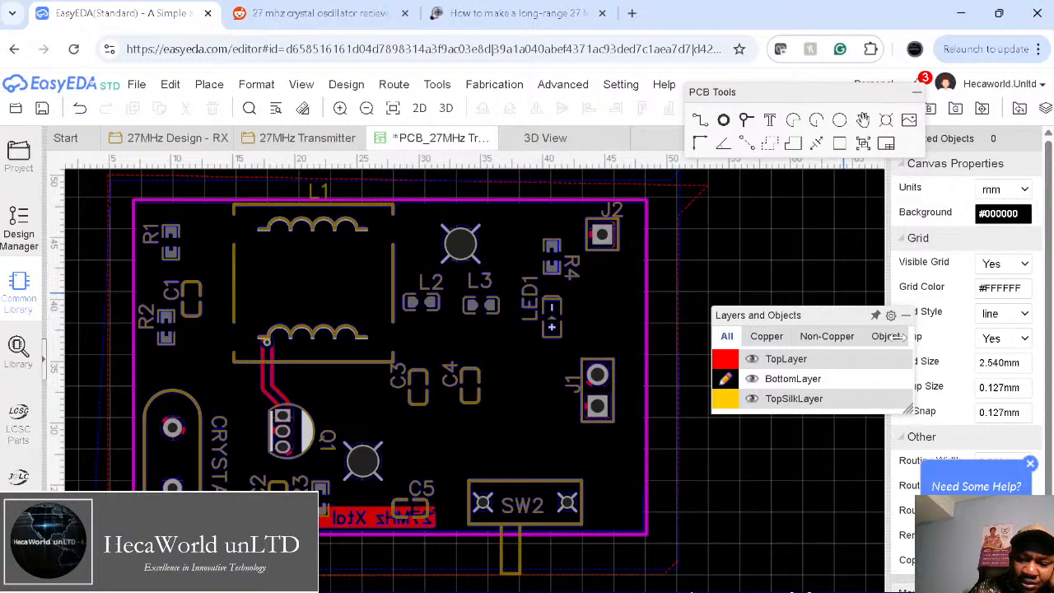
click(728, 359)
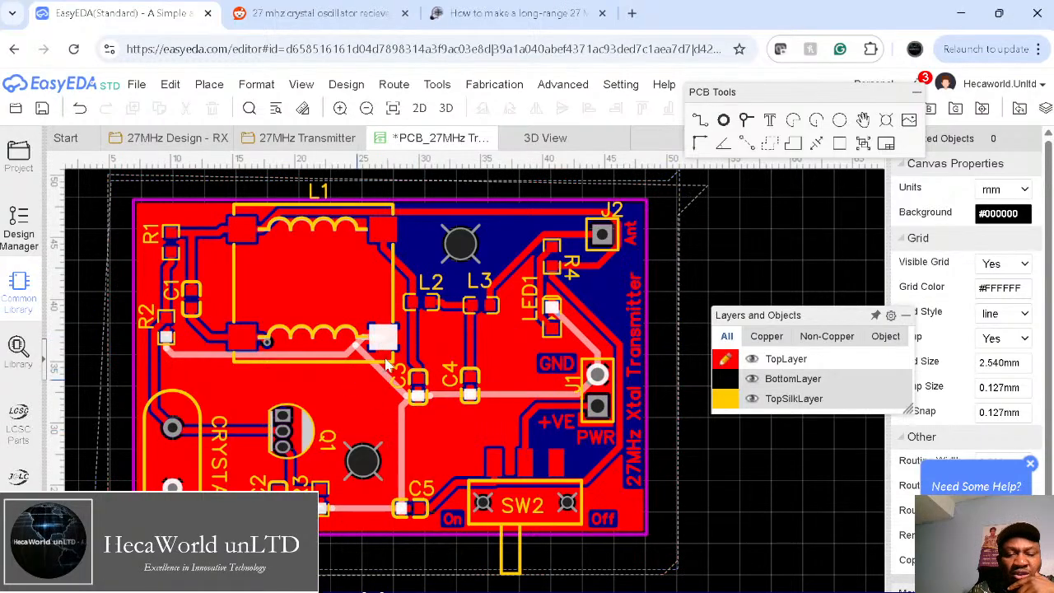
Step: Pan across the 27MHz Transmitter schematic's crystal section, then bring up the Reddit reference diagram
click(280, 144)
right_drag(369, 364, 539, 370)
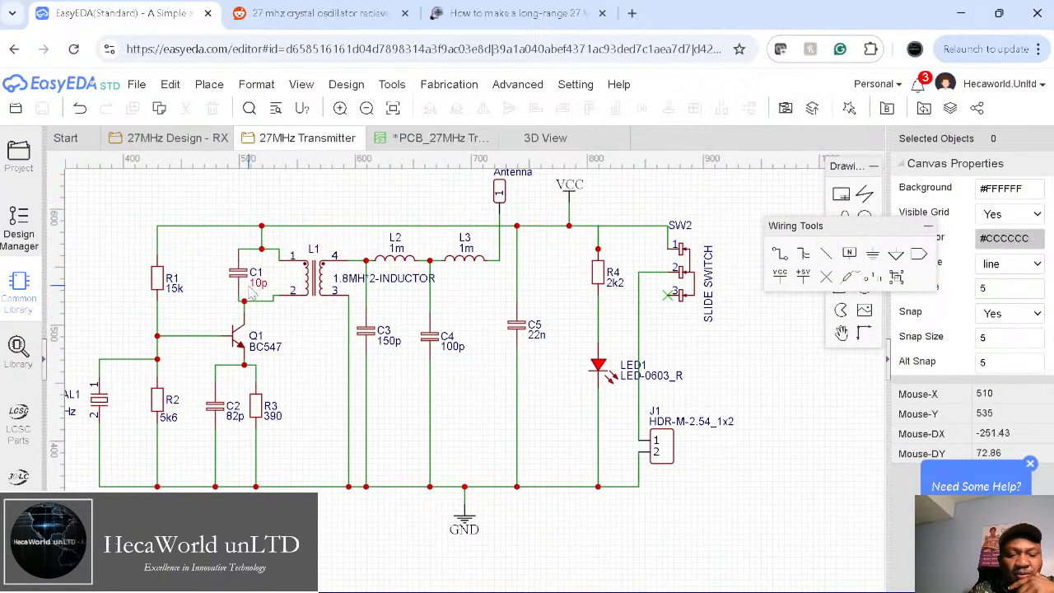
right_drag(140, 434, 186, 439)
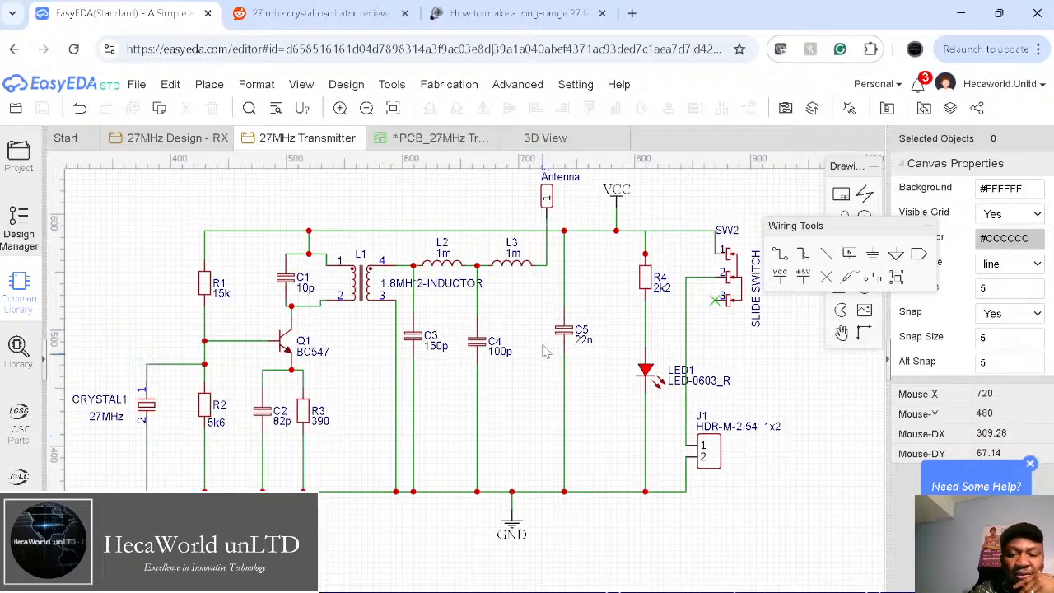
right_drag(551, 374, 486, 382)
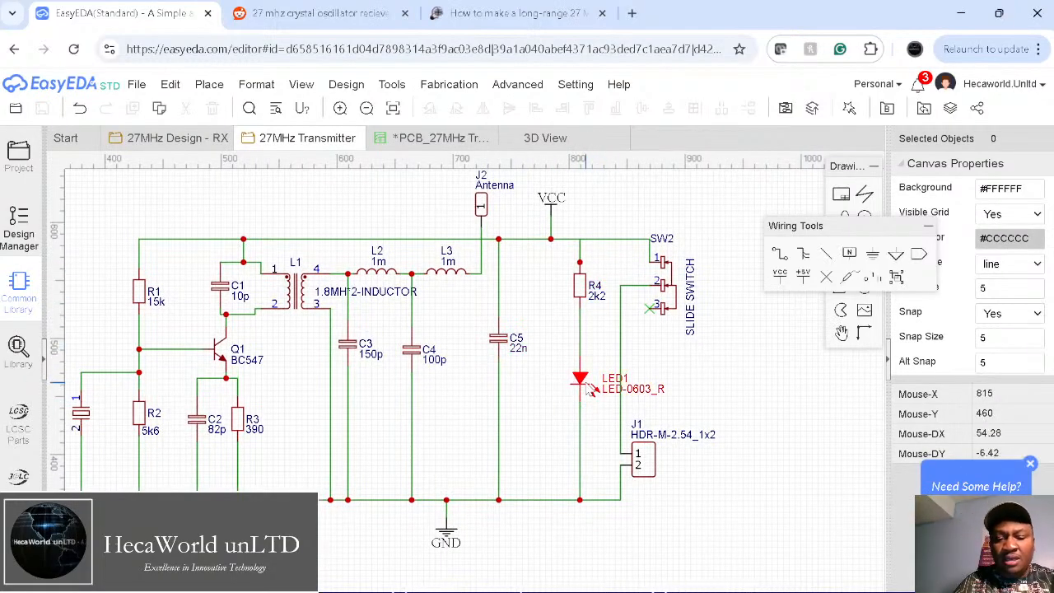
click(320, 17)
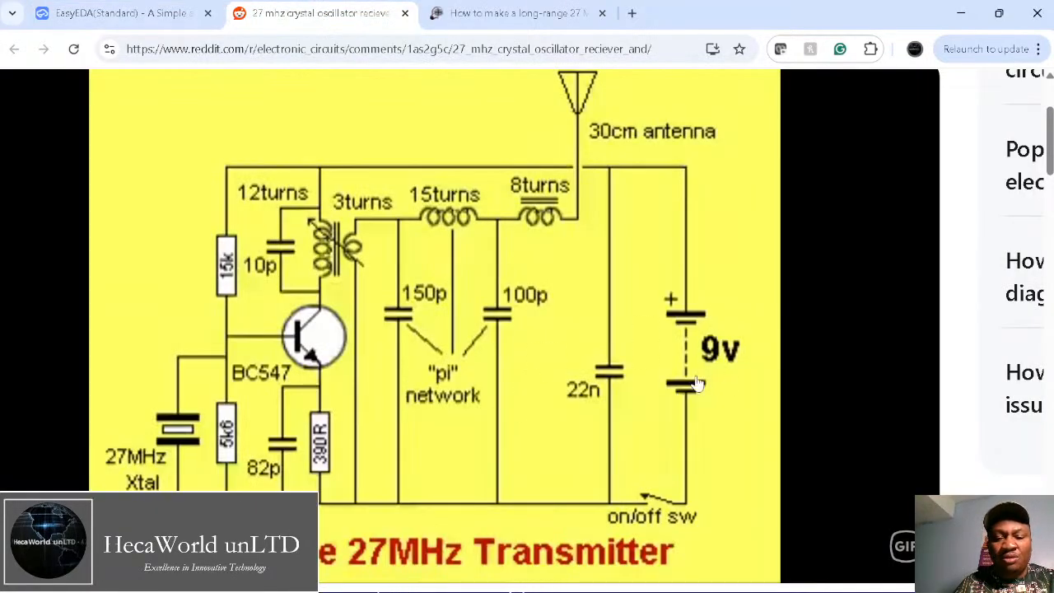
Step: Go back from the Reddit diagram to the EasyEDA 27MHz Transmitter schematic
click(181, 15)
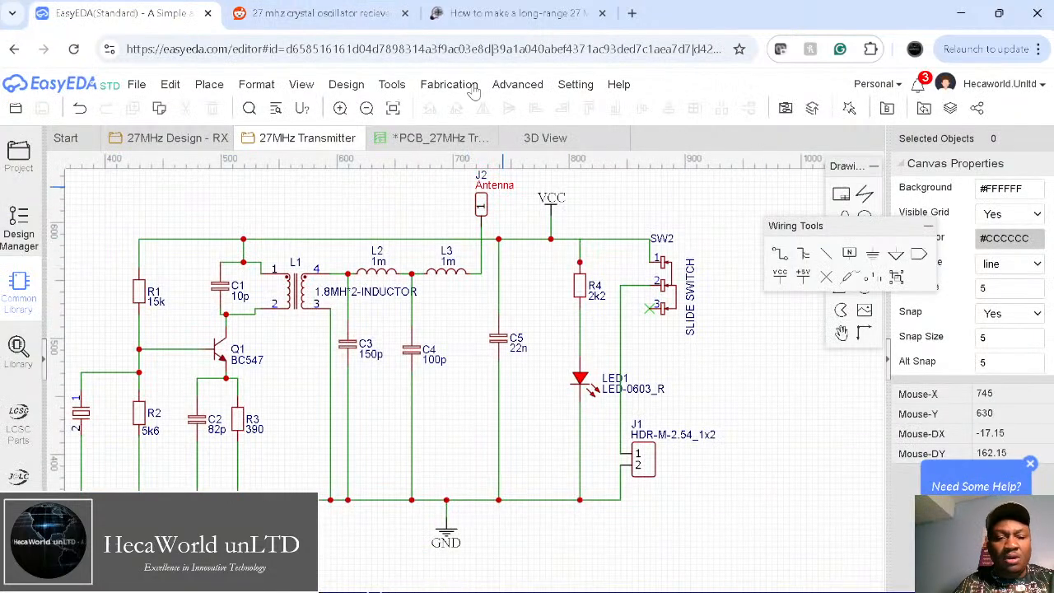
Step: Save the transmitter PCB, run DRC, and download Gerbers for the 2-layer 41.39 x 27 mm board
click(417, 140)
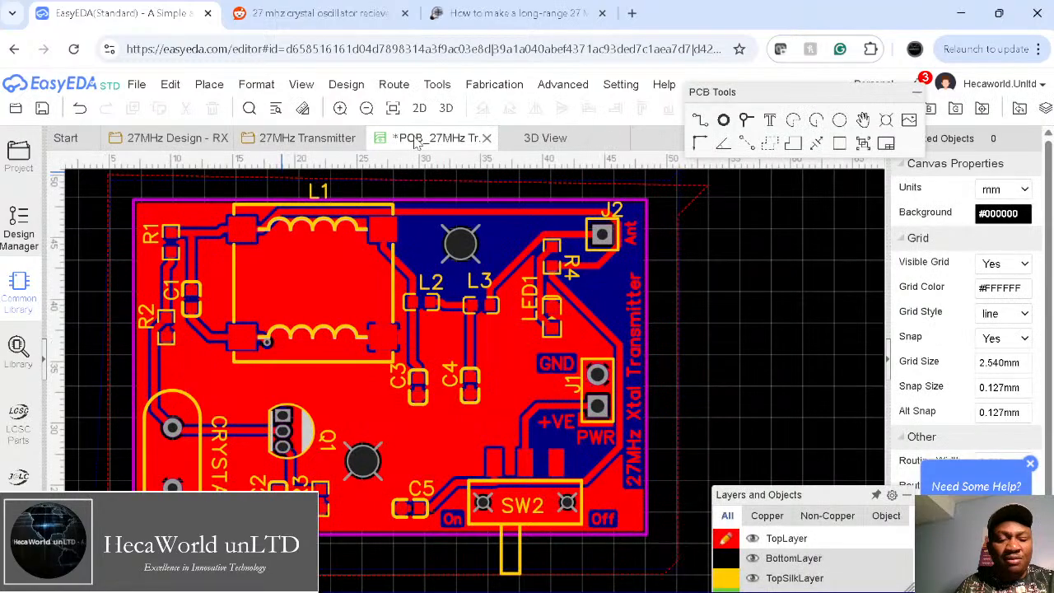
click(42, 112)
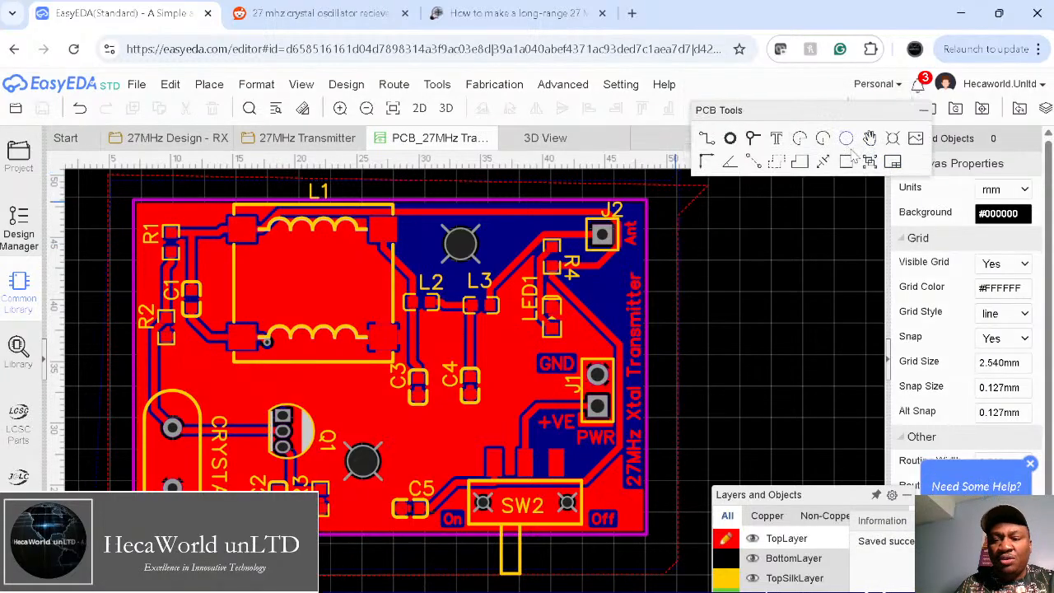
click(955, 109)
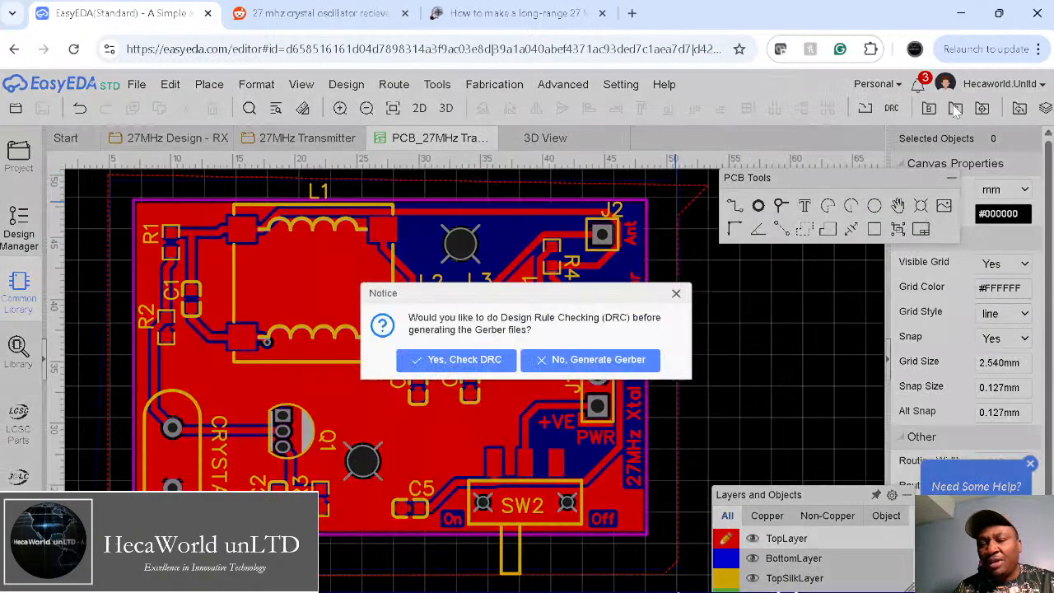
click(463, 359)
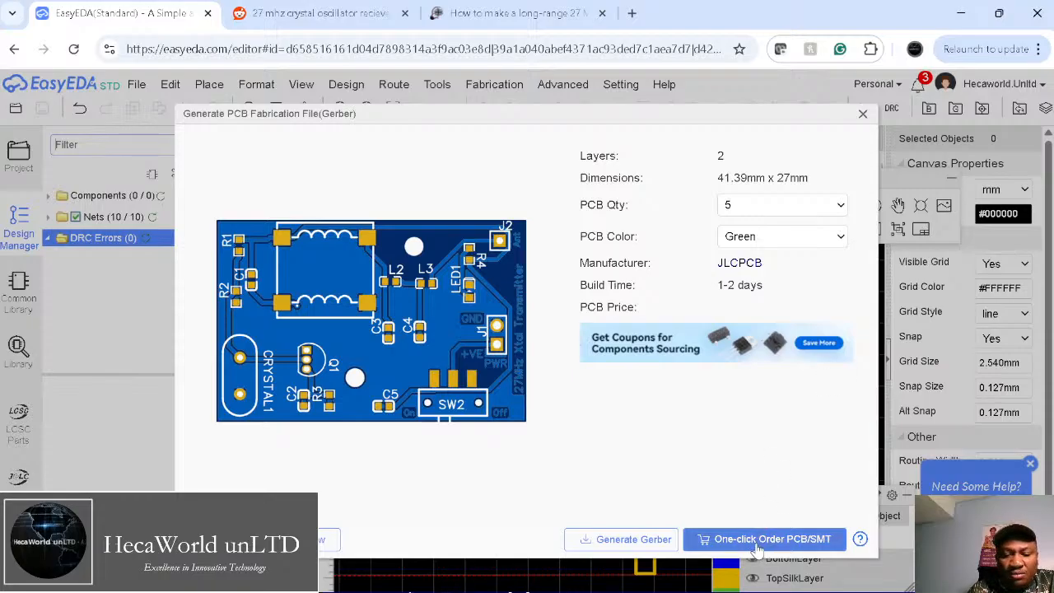
click(626, 540)
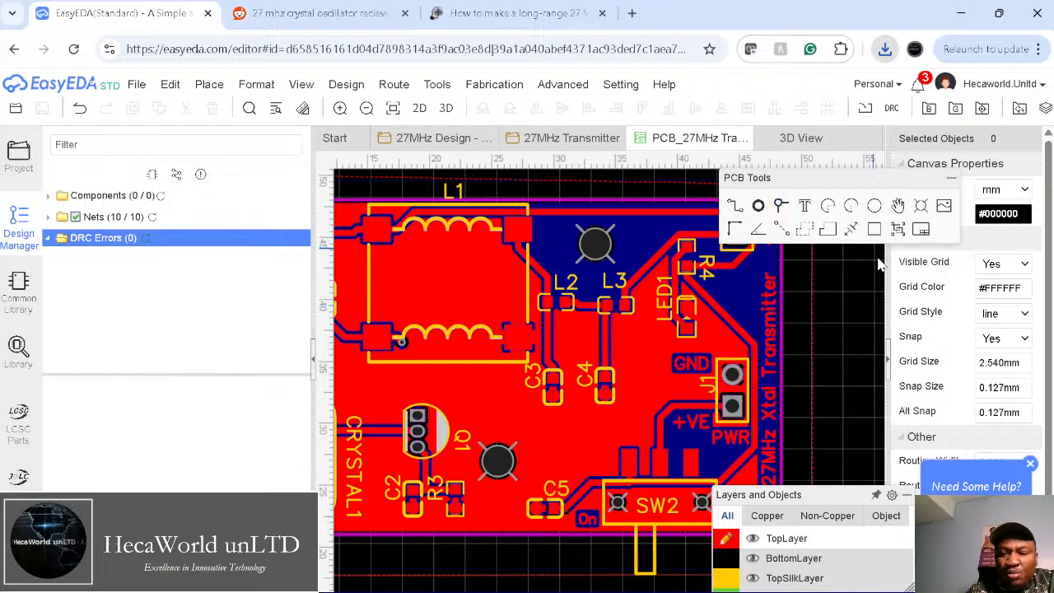
Step: Rerun DRC and use One-click Order PCB/SMT to open the JLCPCB quote for the board
click(955, 110)
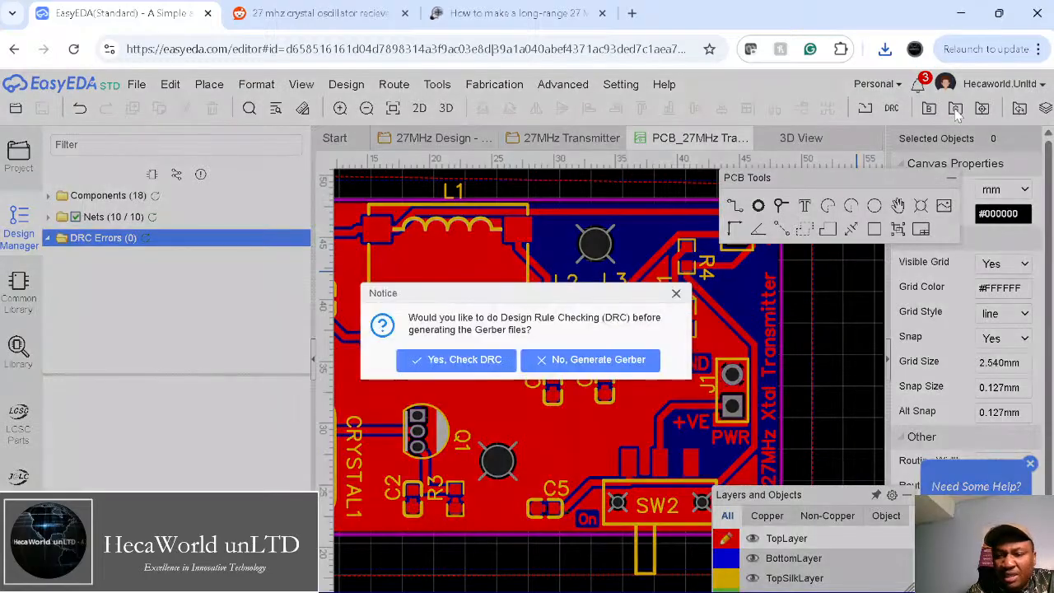
click(492, 364)
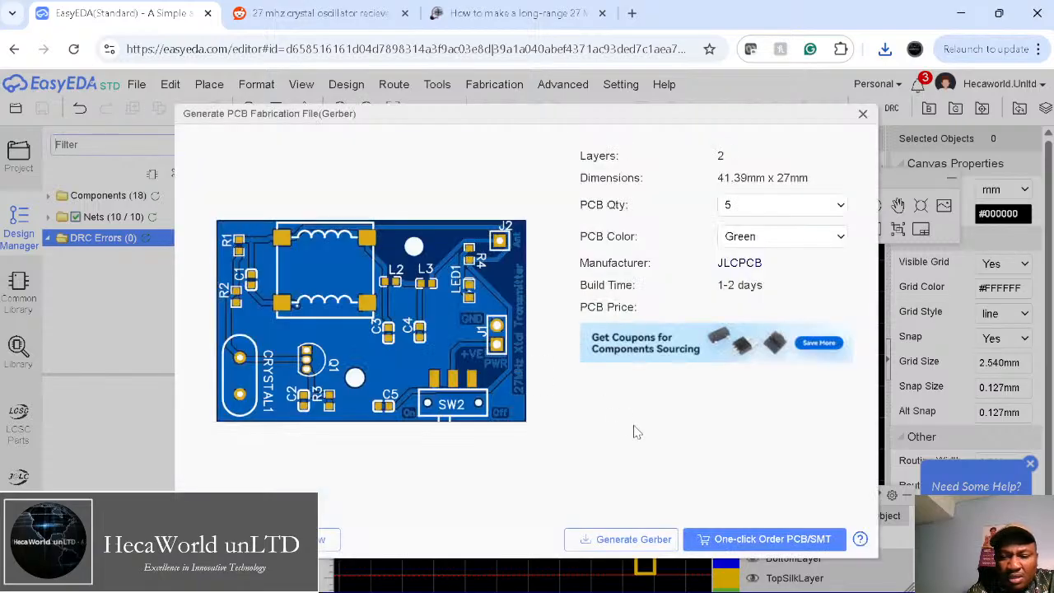
click(774, 539)
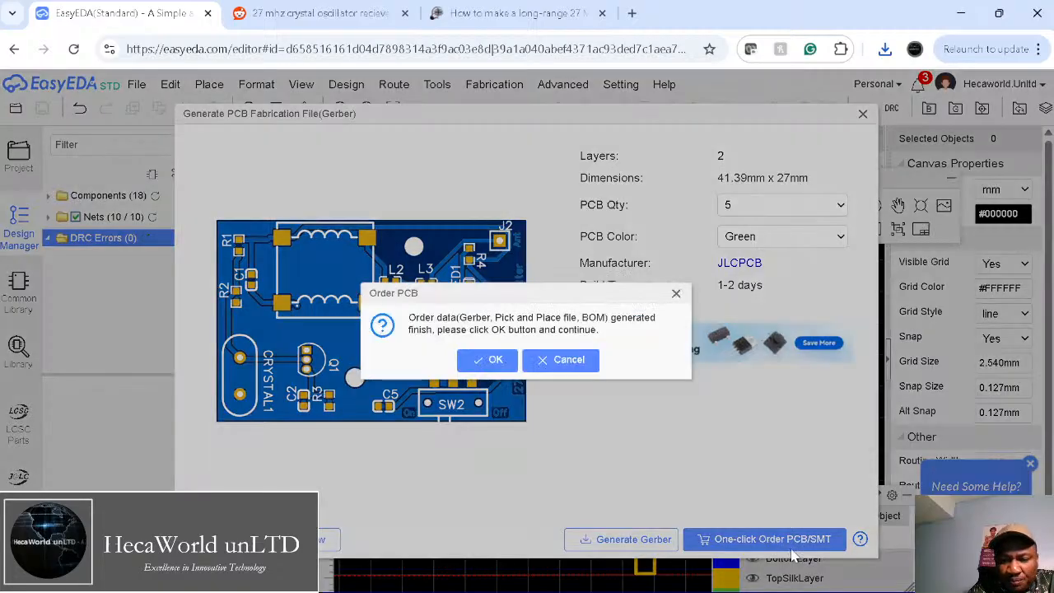
click(484, 365)
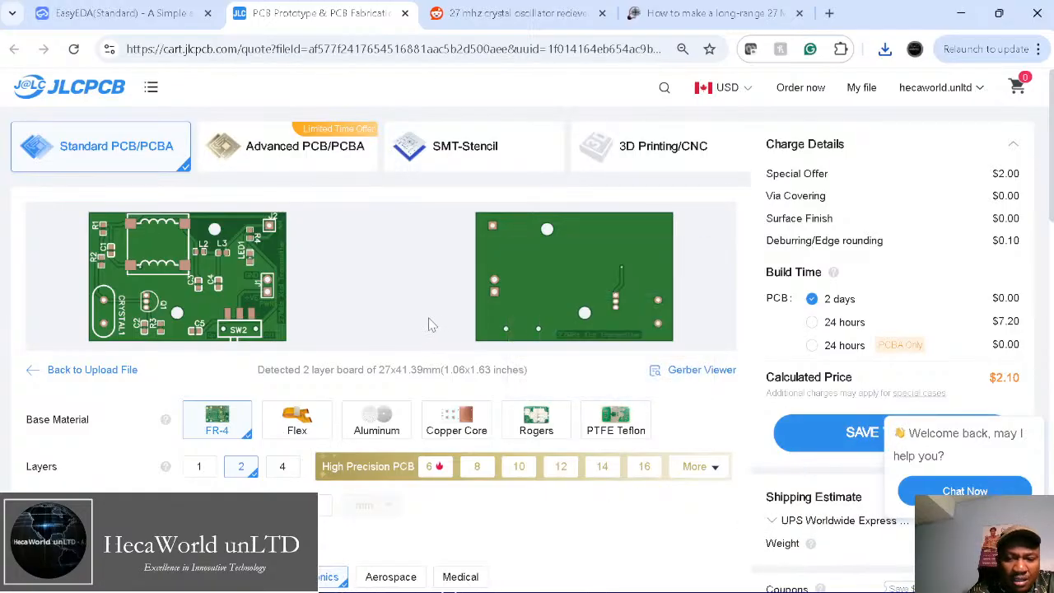
Step: Turn on PCB Assembly in the JLCPCB quote for the transmitter board
scroll(367, 313, down, 7)
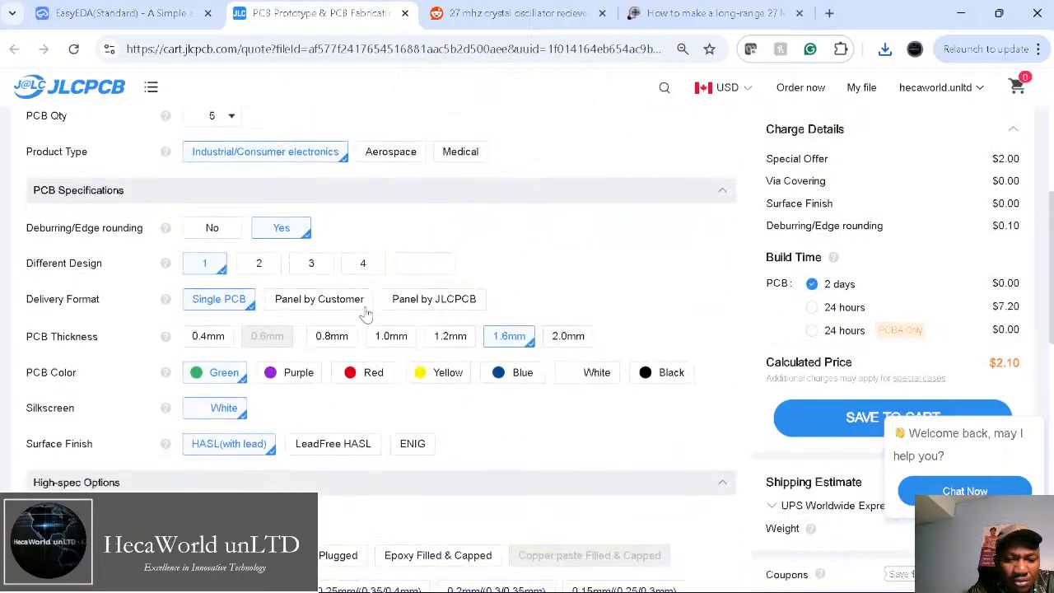
scroll(367, 313, down, 3)
scroll(368, 313, up, 3)
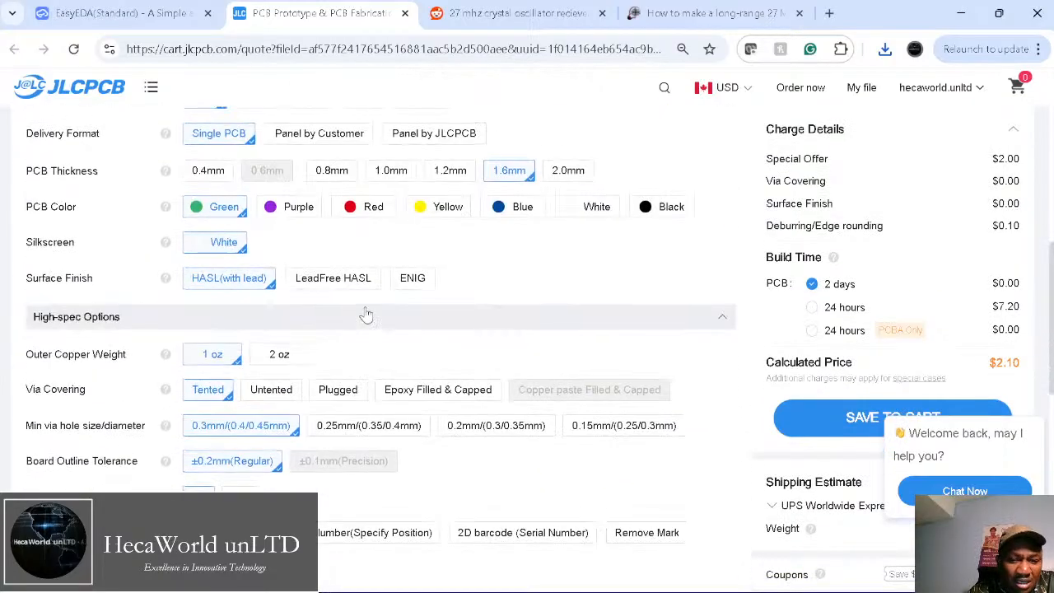
scroll(390, 333, down, 4)
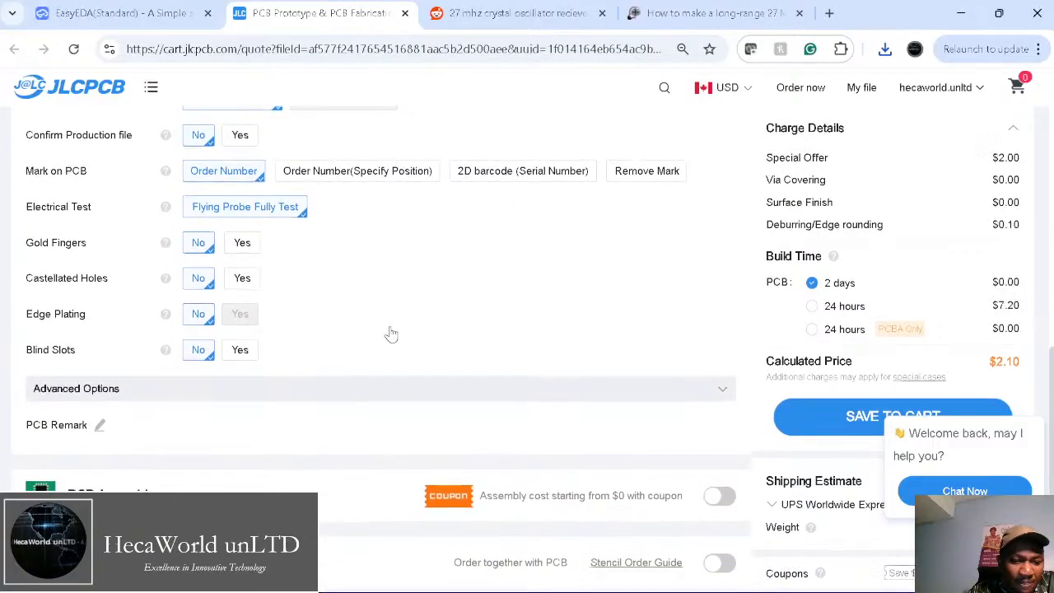
scroll(390, 334, down, 1)
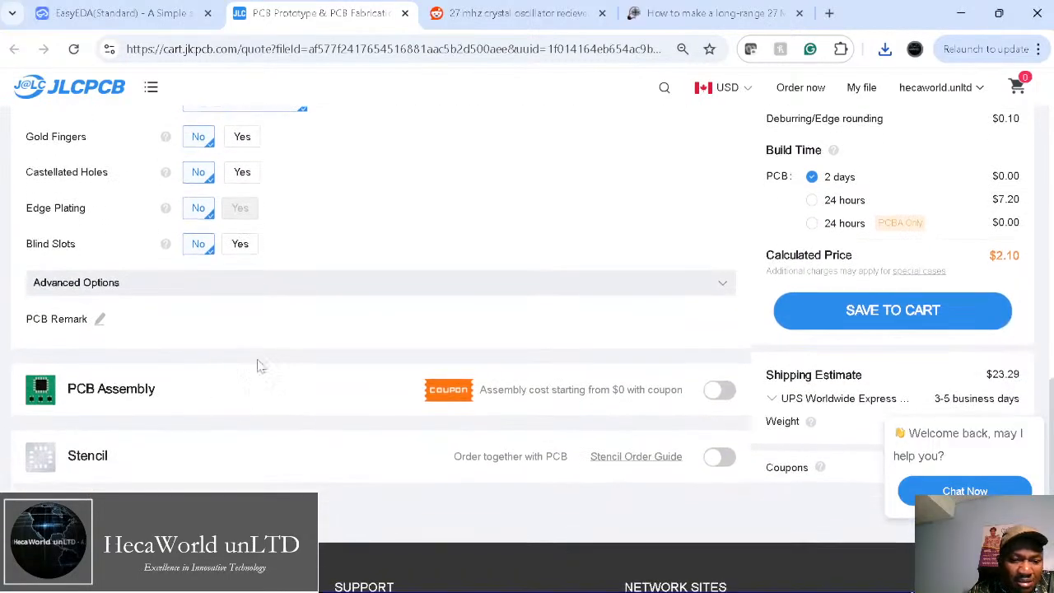
click(718, 392)
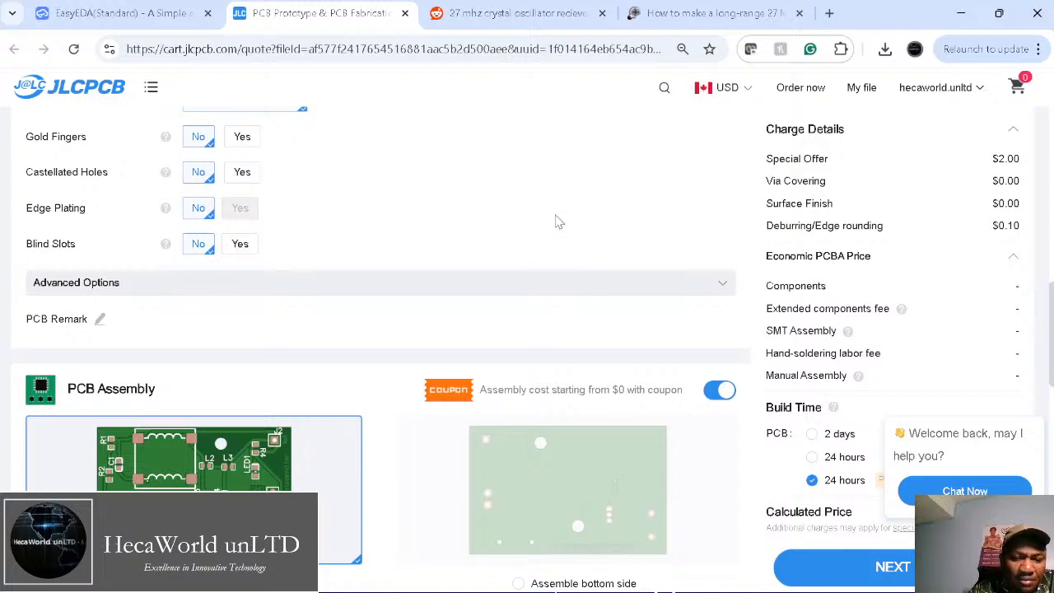
Step: Review the updated quote, then return through EasyEDA to the Reddit reference transmitter diagram
scroll(320, 317, down, 10)
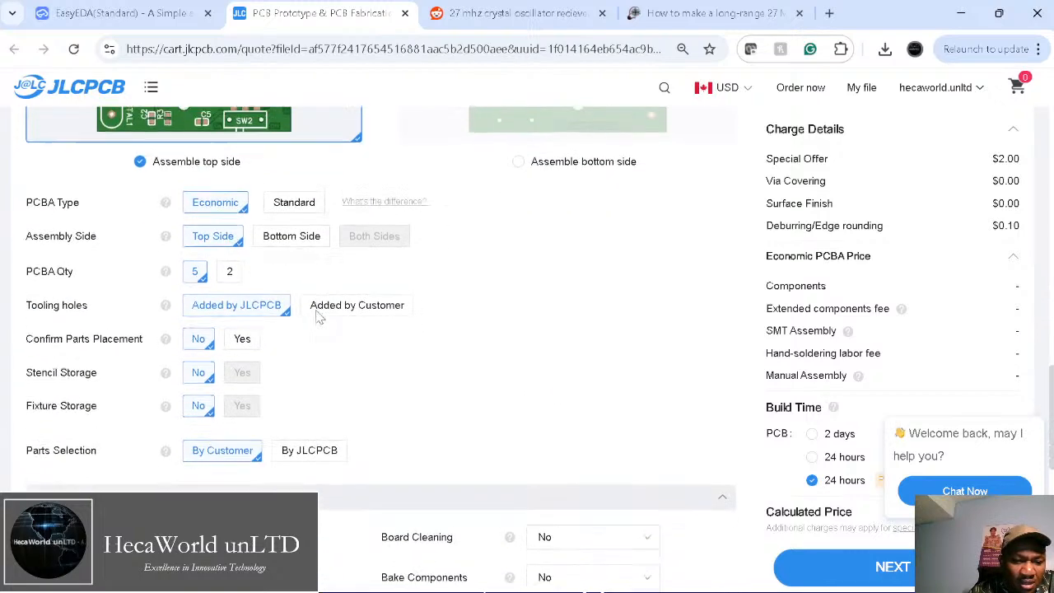
scroll(319, 316, down, 1)
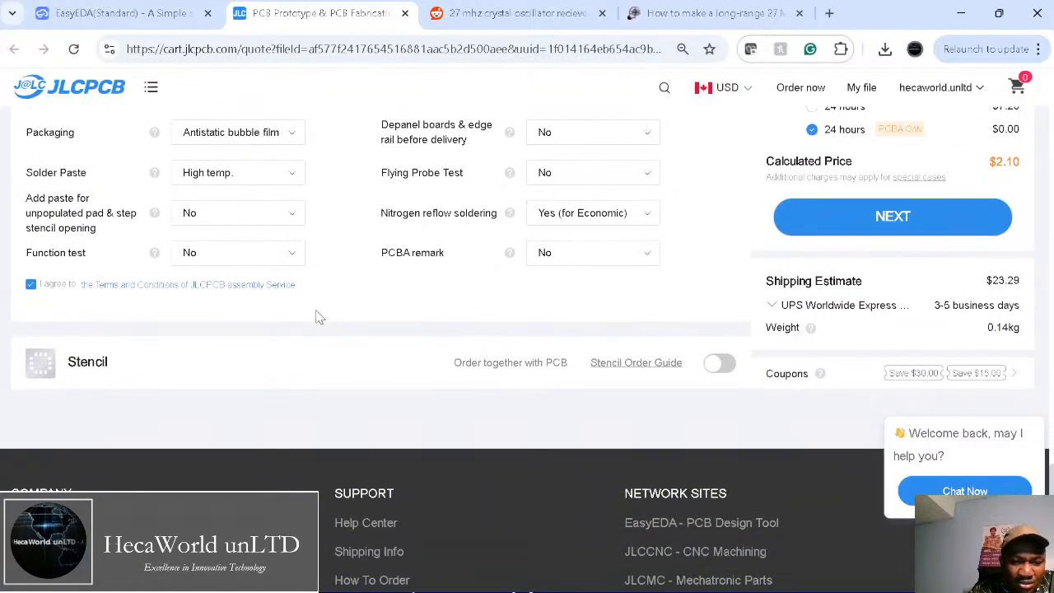
scroll(319, 317, up, 6)
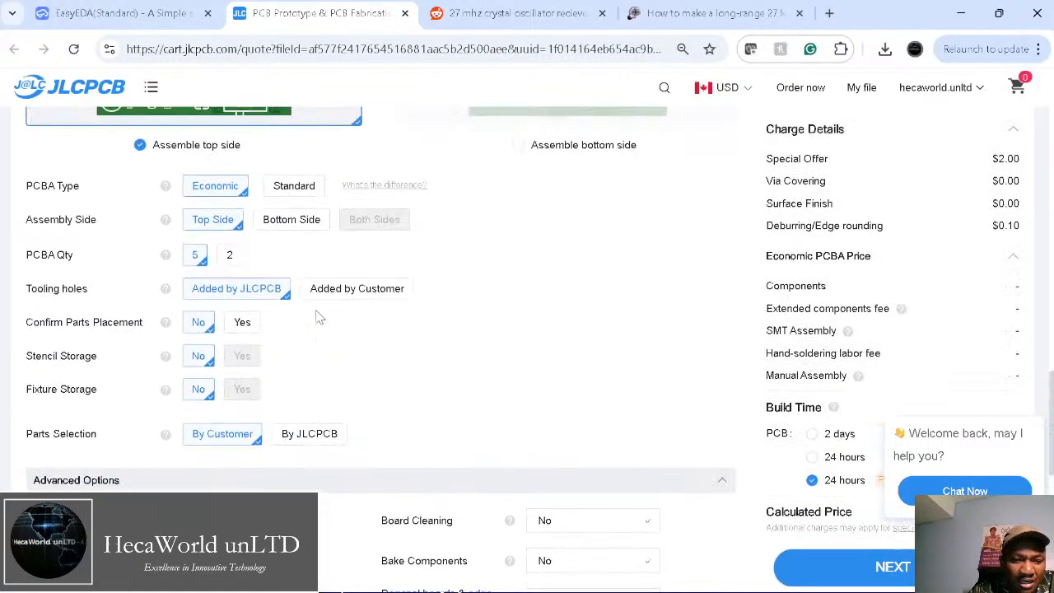
scroll(318, 319, up, 2)
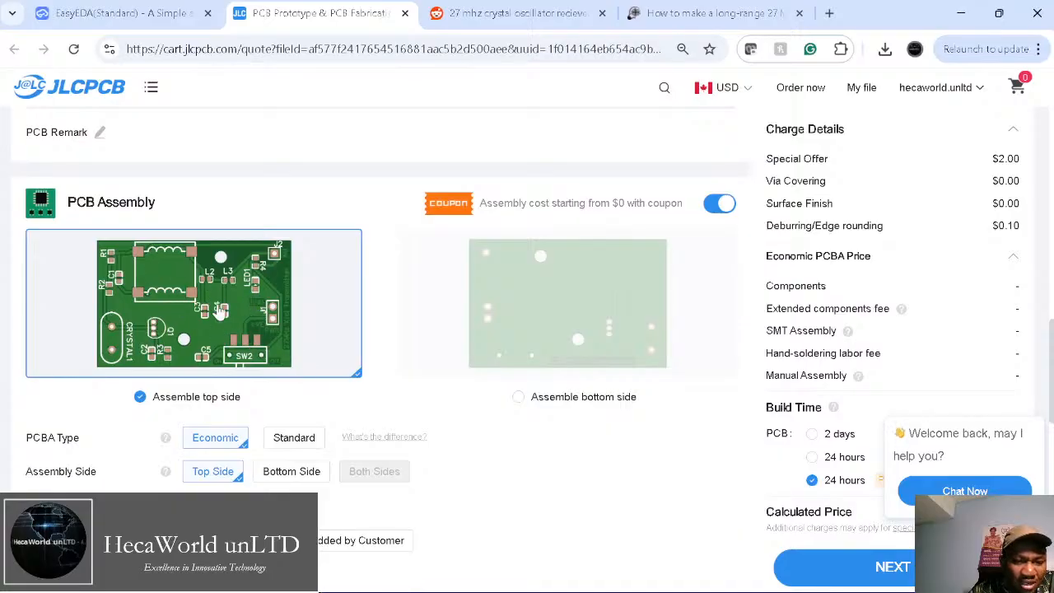
ctrl+scroll(220, 297, up, 5)
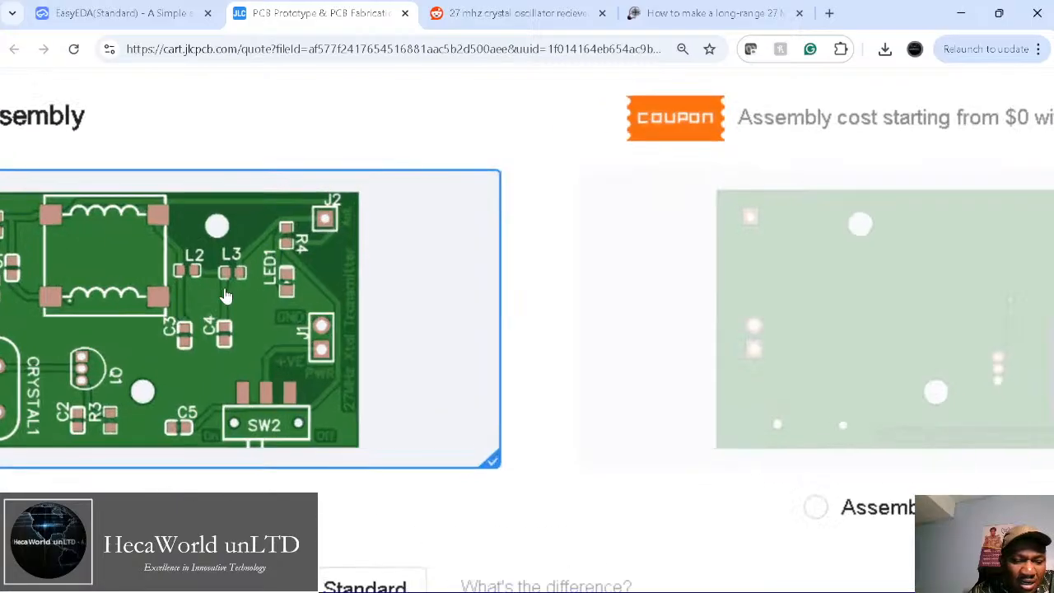
scroll(226, 296, left, 3)
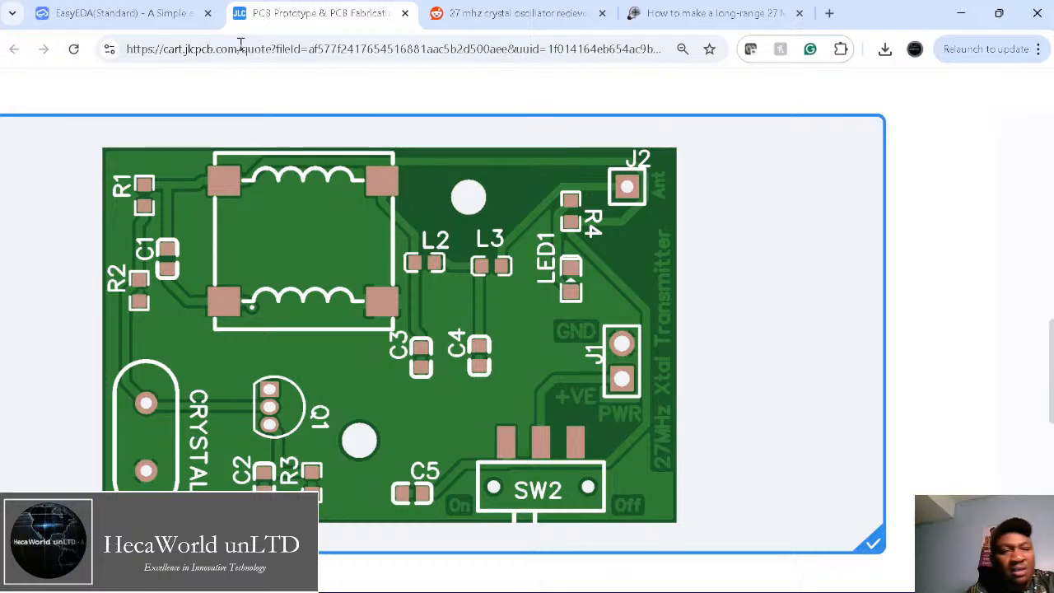
click(123, 13)
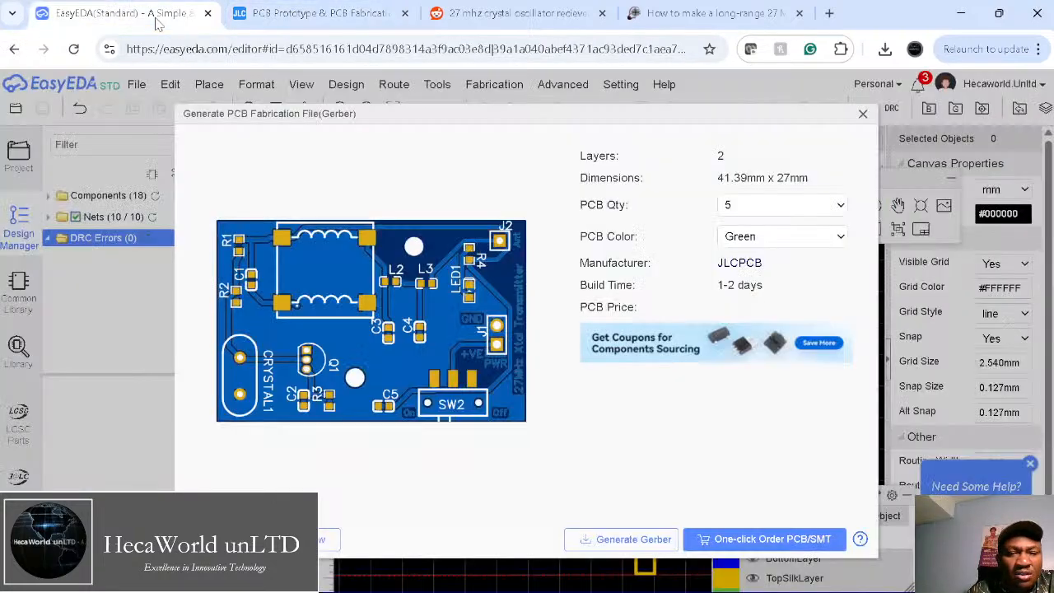
click(469, 15)
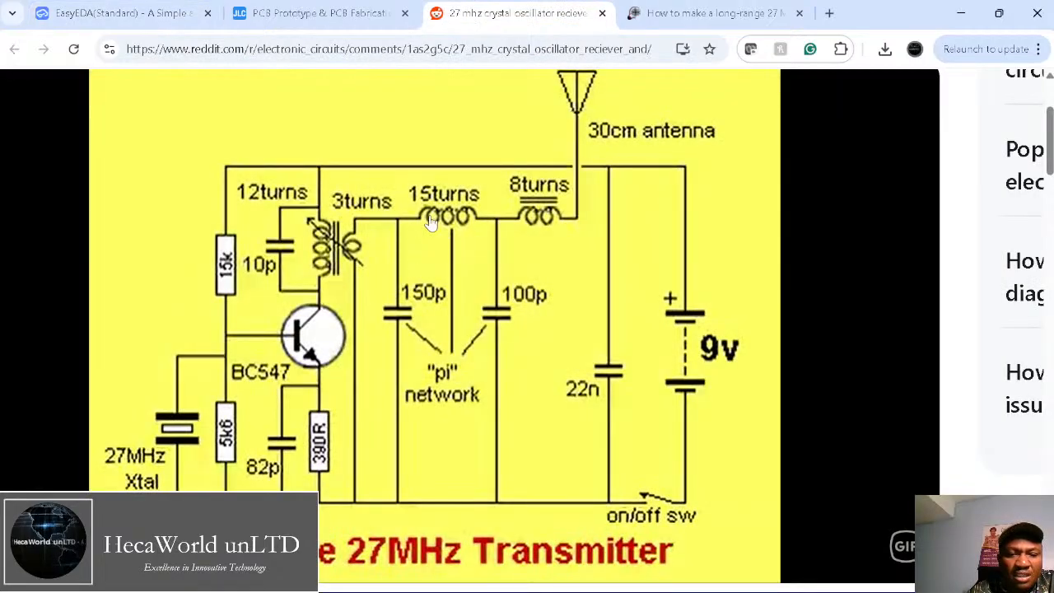
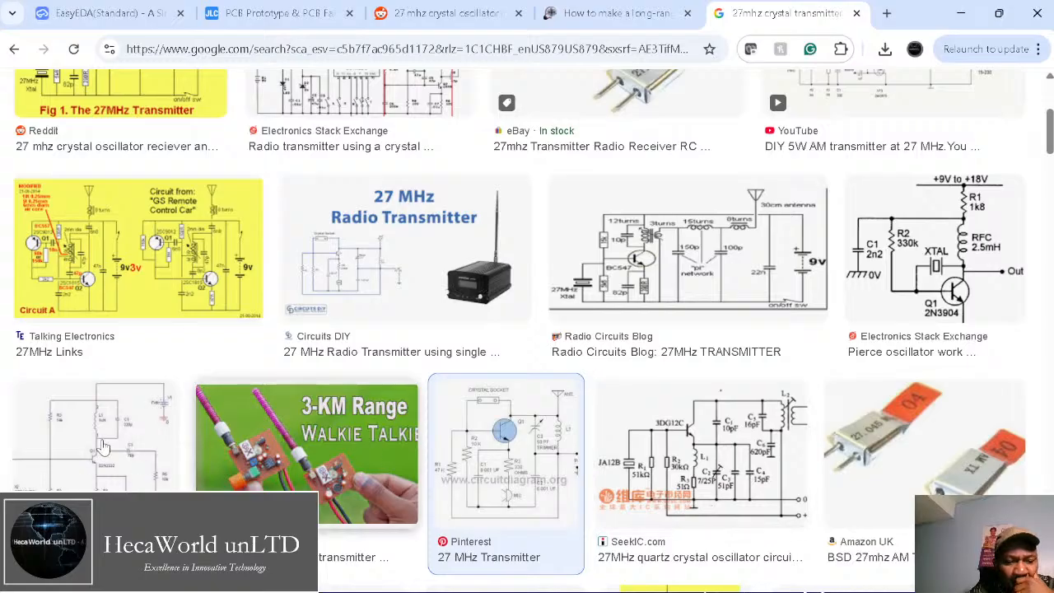
Step: Preview the Pinterest 27 MHz transmitter and the 2N3904 Pierce oscillator images, glancing at the Reddit diagram
click(503, 503)
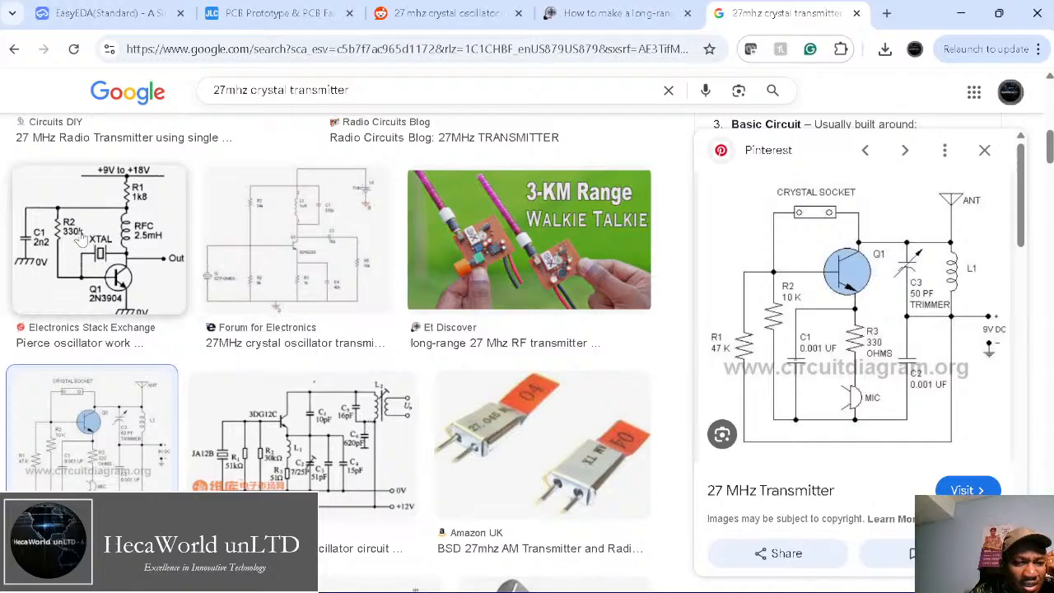
click(167, 259)
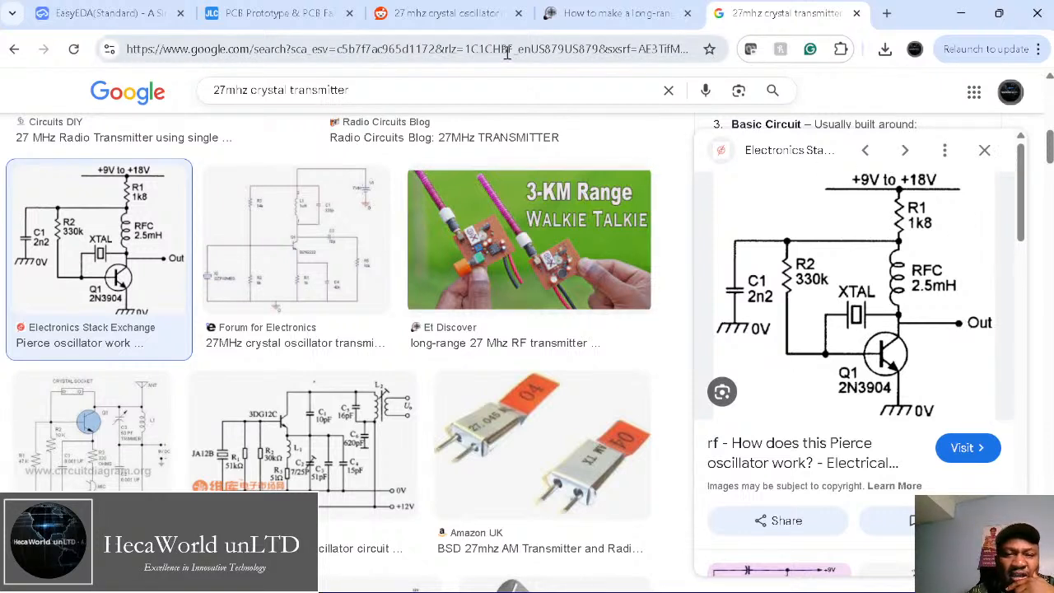
click(428, 17)
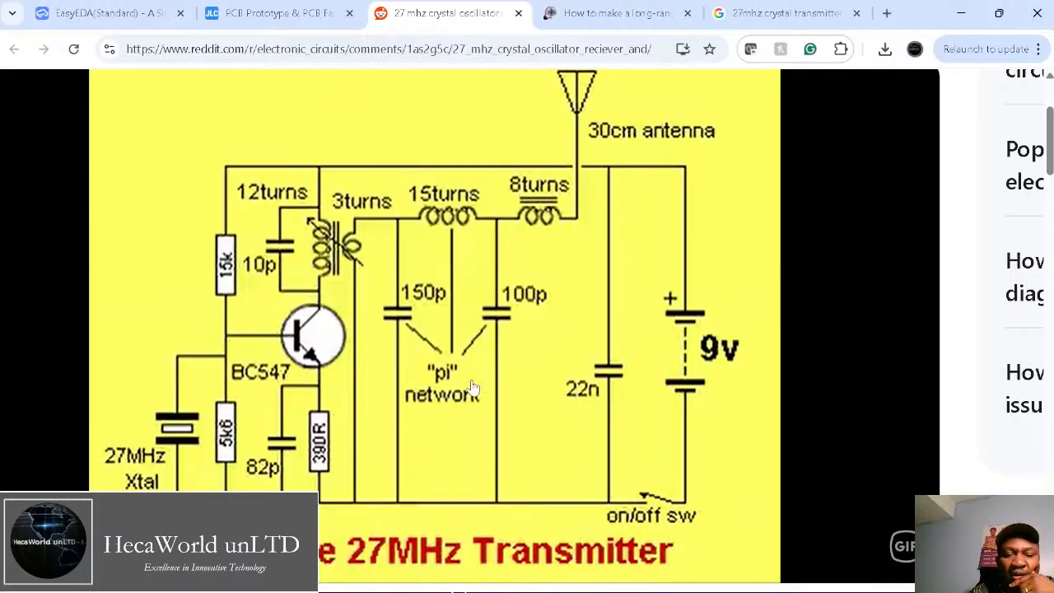
click(785, 13)
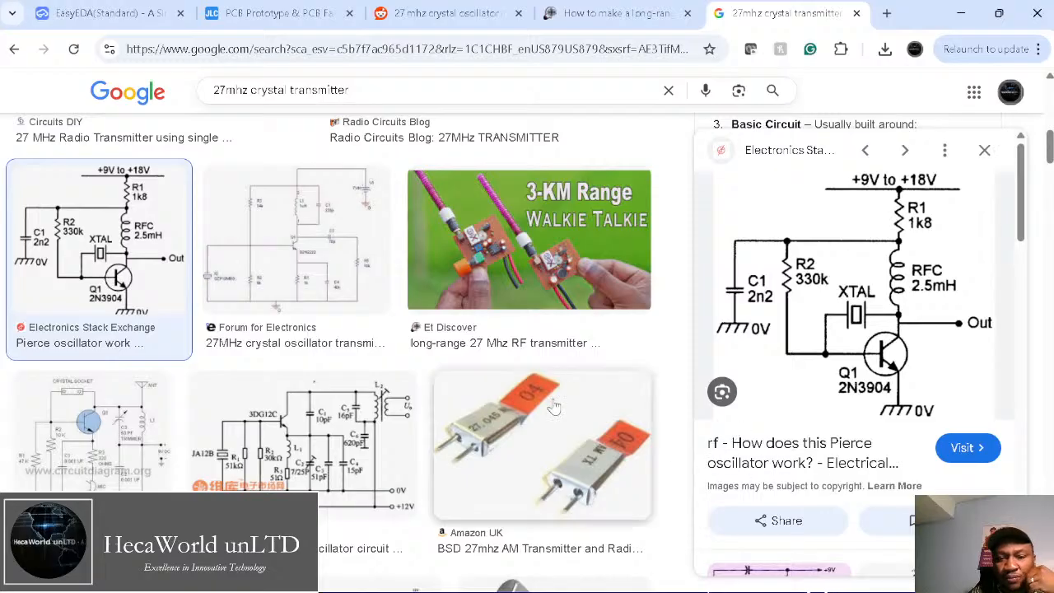
Step: Look over the JLCPCB PCB quote page
click(256, 14)
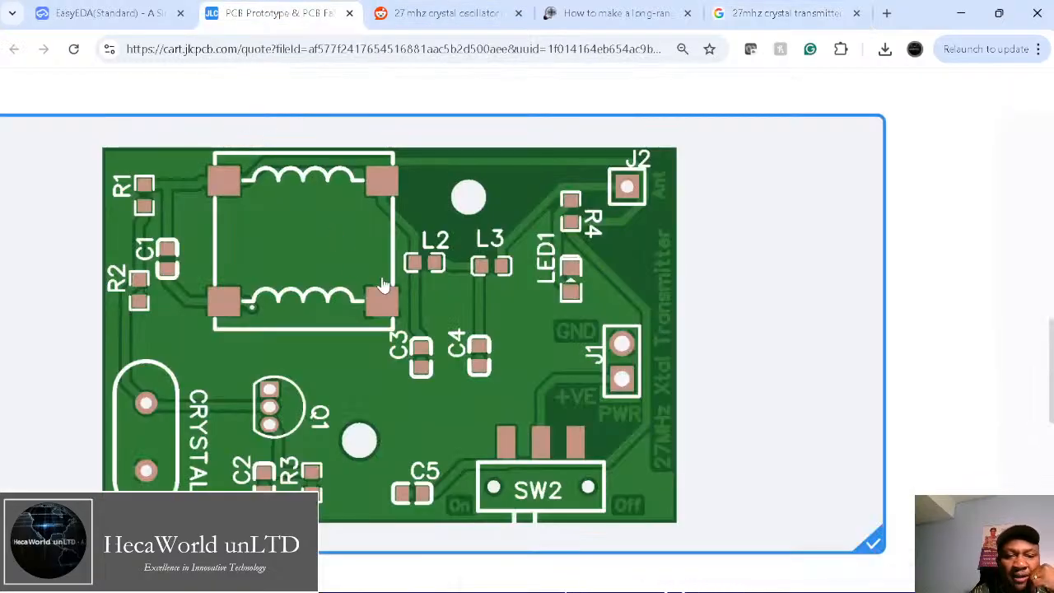
ctrl+scroll(382, 285, down, 5)
scroll(383, 285, up, 1)
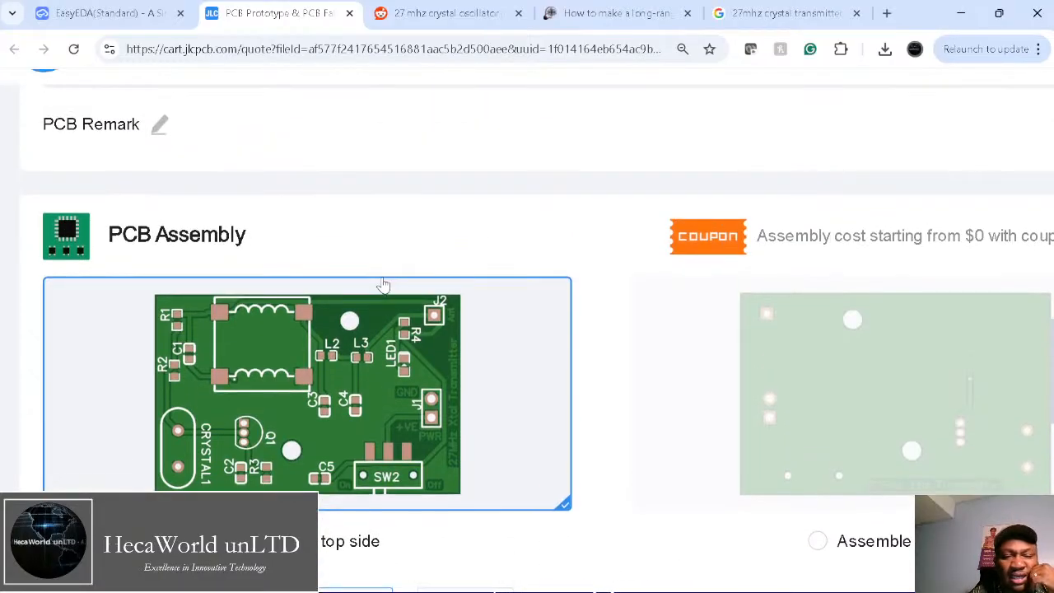
scroll(383, 285, up, 8)
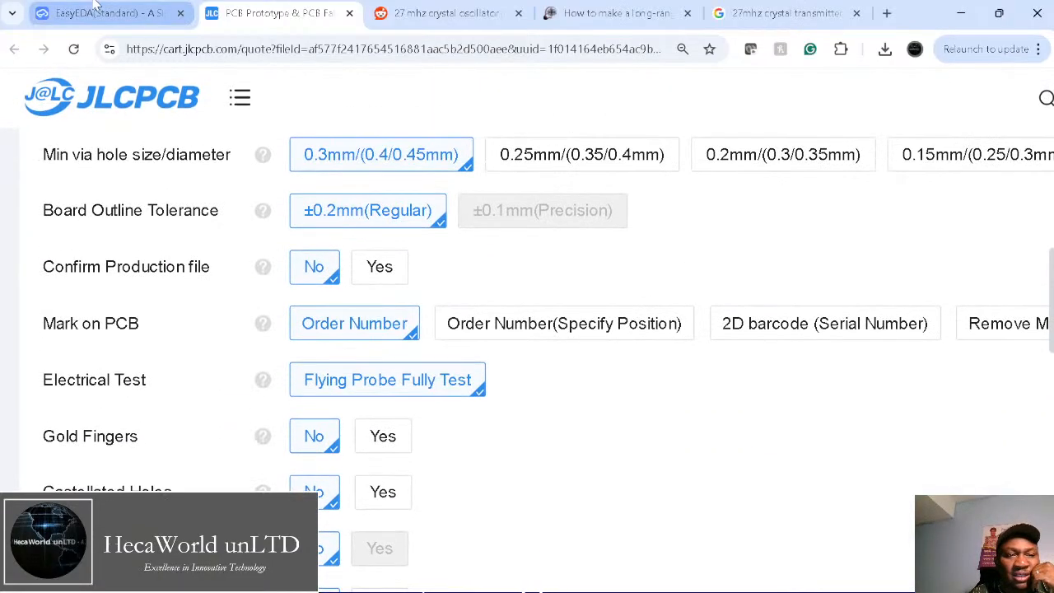
Step: In EasyEDA, close the Gerber dialog, hide the side list, and inspect the 27MHz Transmitter schematic
click(110, 14)
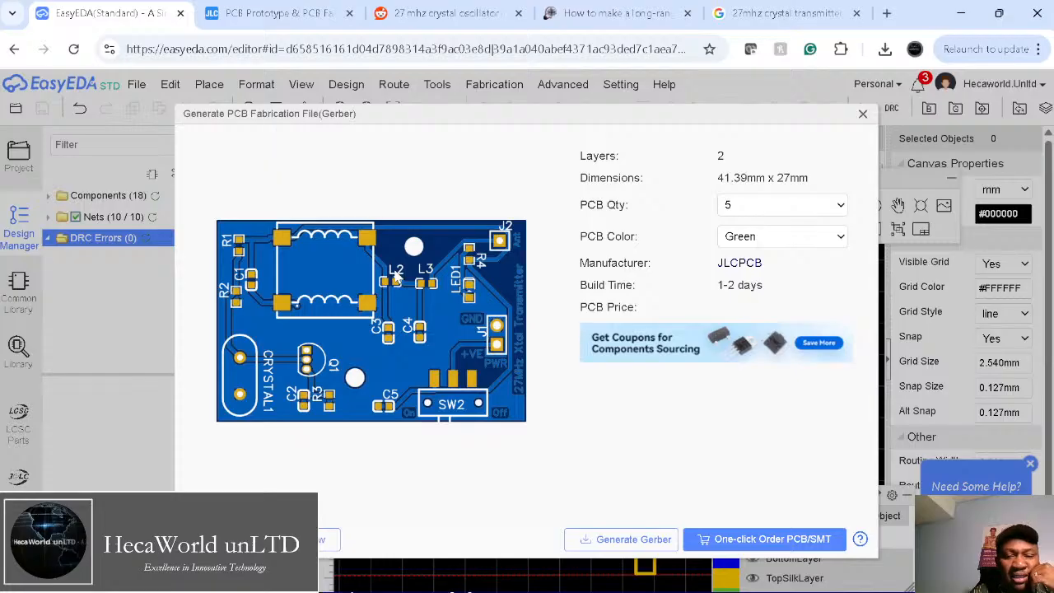
click(863, 112)
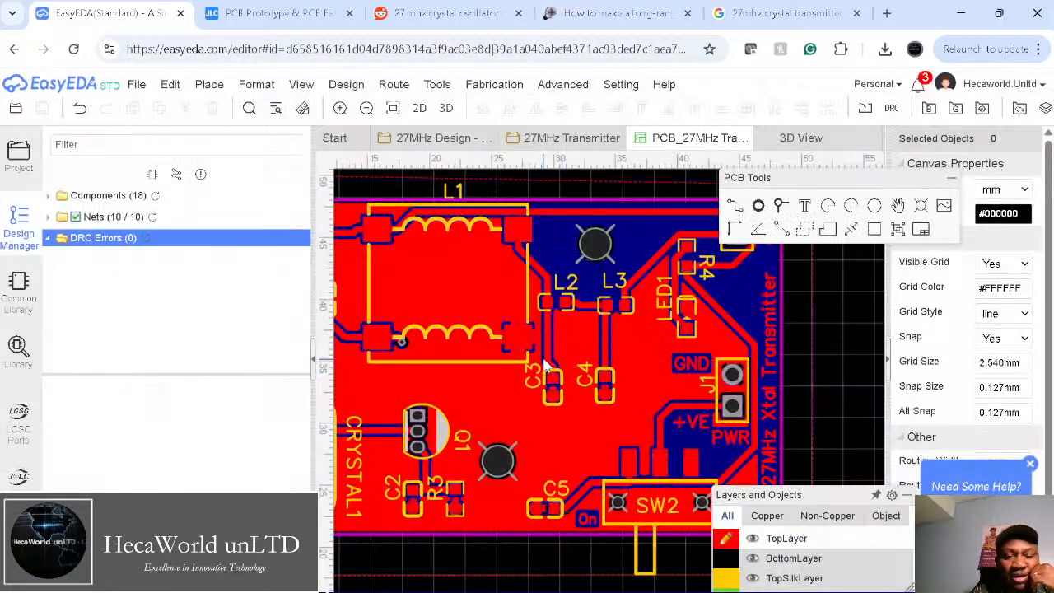
click(314, 363)
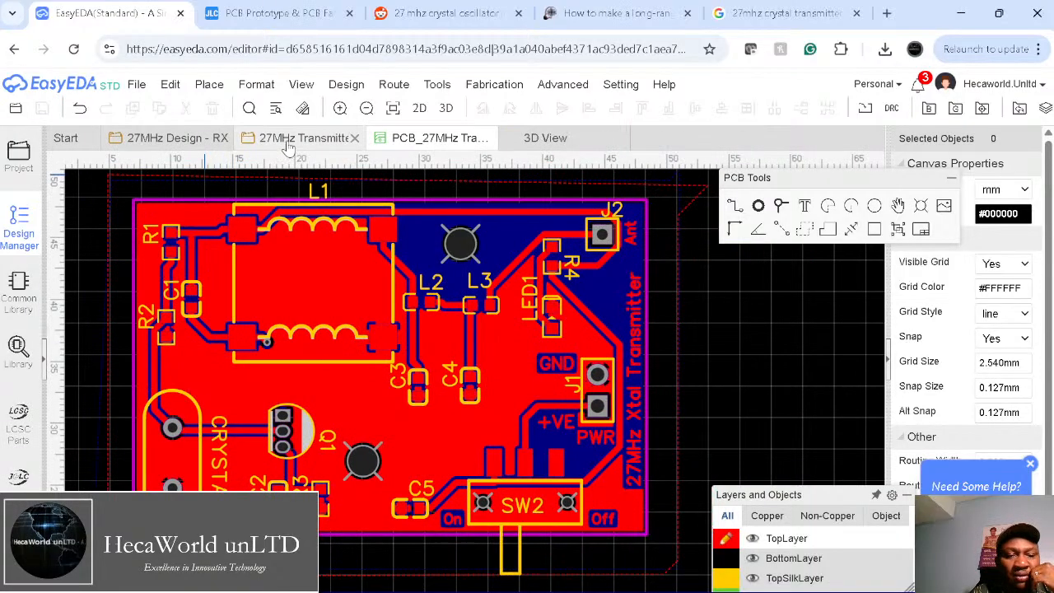
click(280, 139)
drag(652, 500, 739, 516)
right_drag(737, 514, 797, 526)
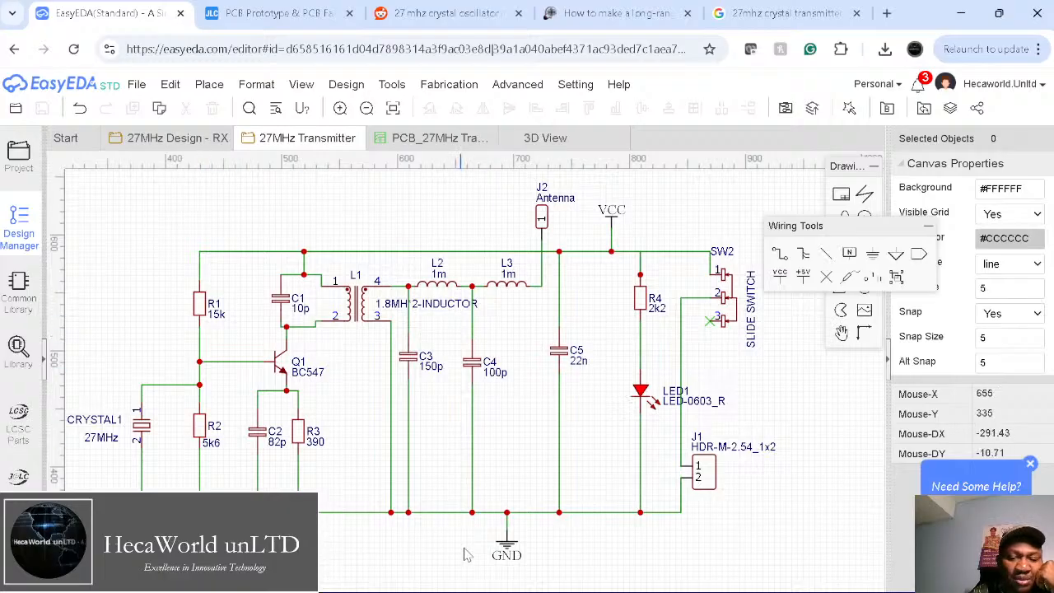
Step: View the transmitter PCB in 3D, tilted at an angle, then go back to JLCPCB
click(404, 139)
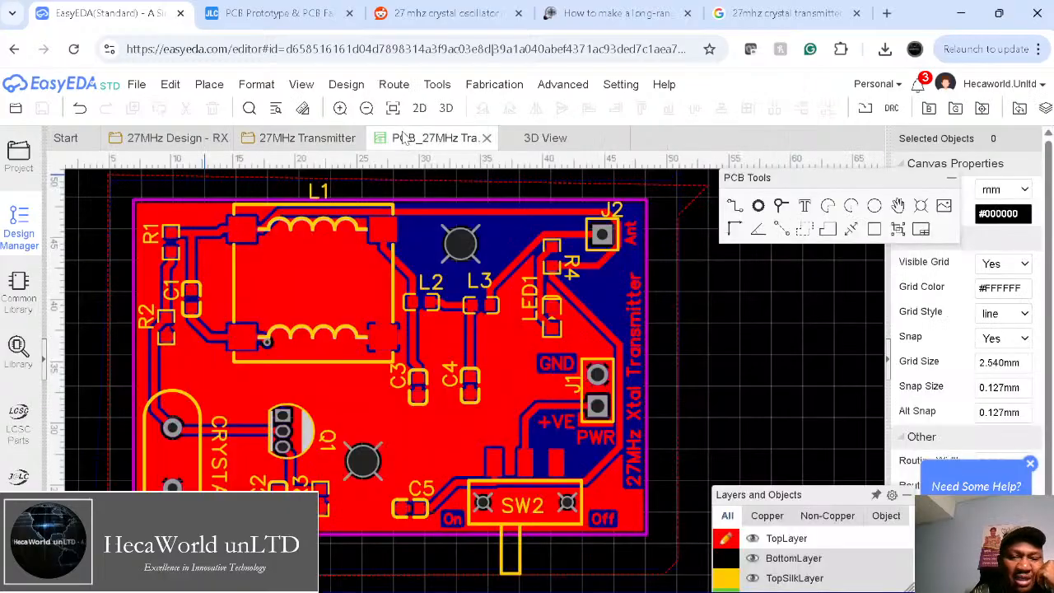
click(554, 147)
drag(436, 467, 450, 364)
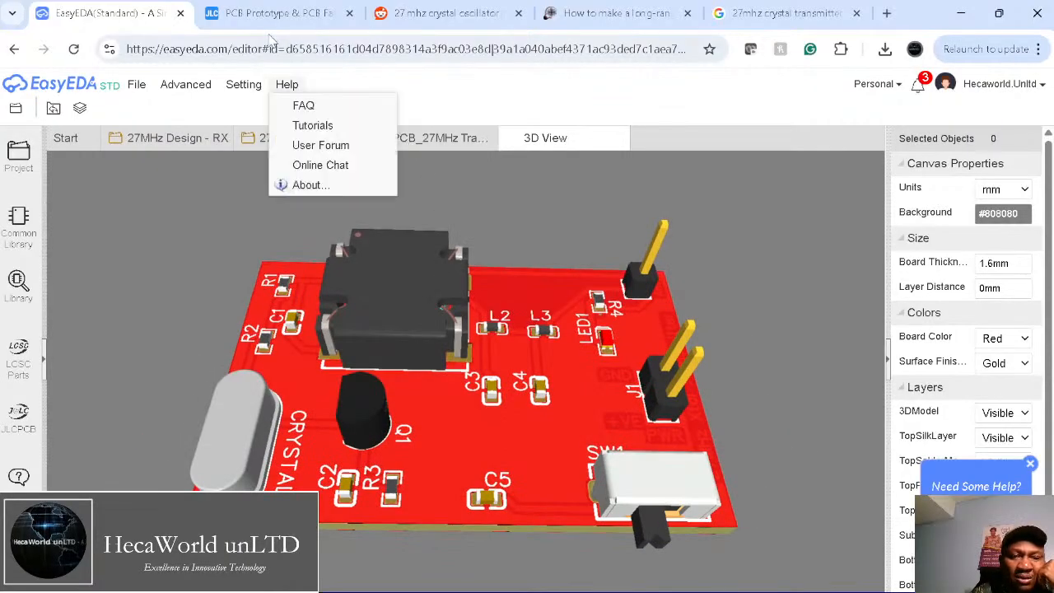
click(273, 13)
drag(635, 482, 477, 438)
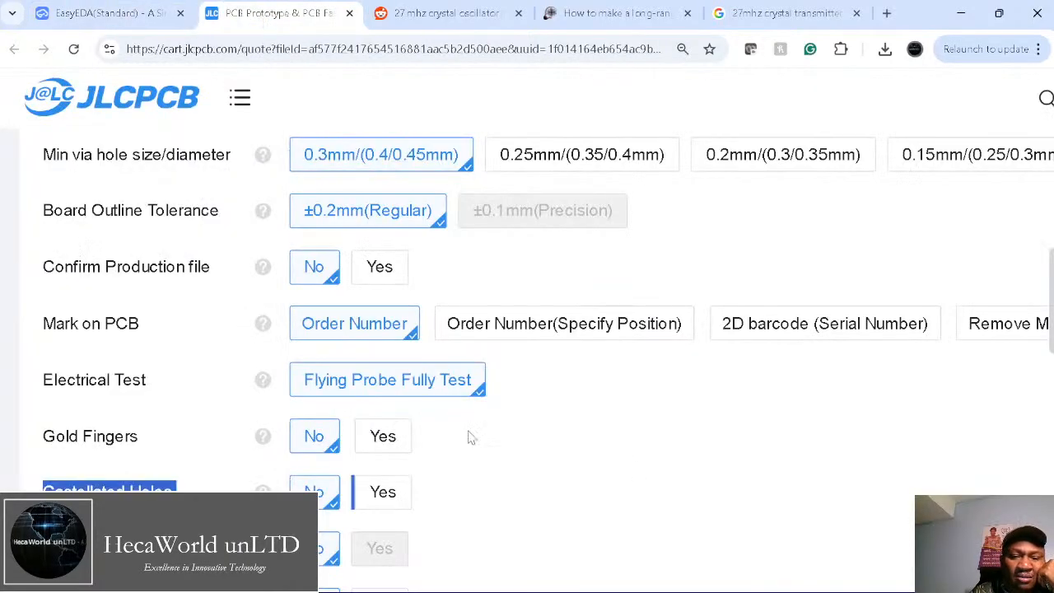
Step: Minimize the JLCPCB support chat, review the charges, and dismiss the parameter exception error
ctrl+scroll(440, 438, down, 3)
scroll(237, 417, down, 3)
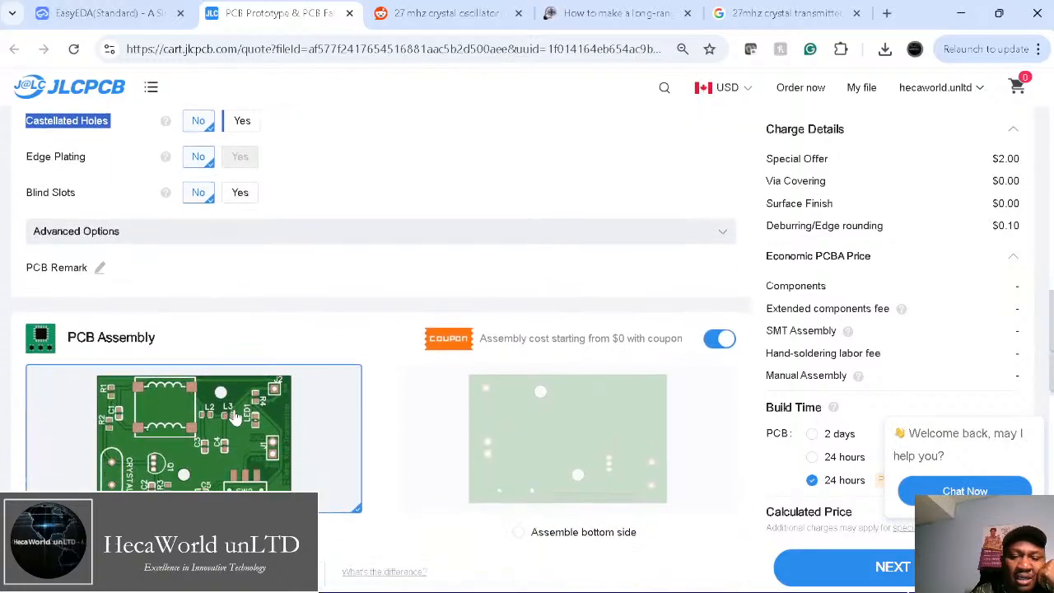
scroll(238, 418, down, 3)
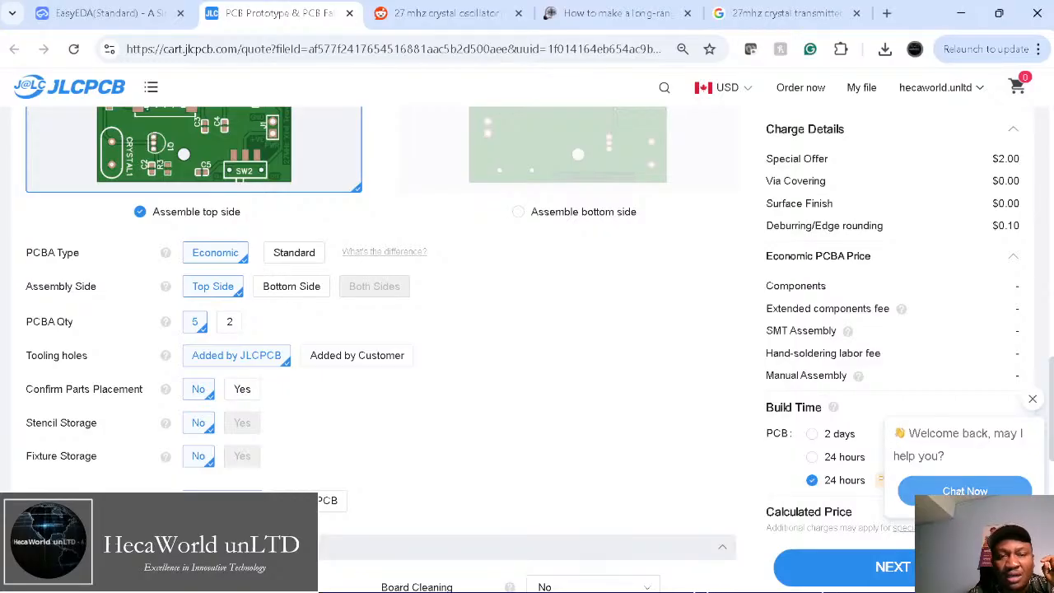
click(959, 491)
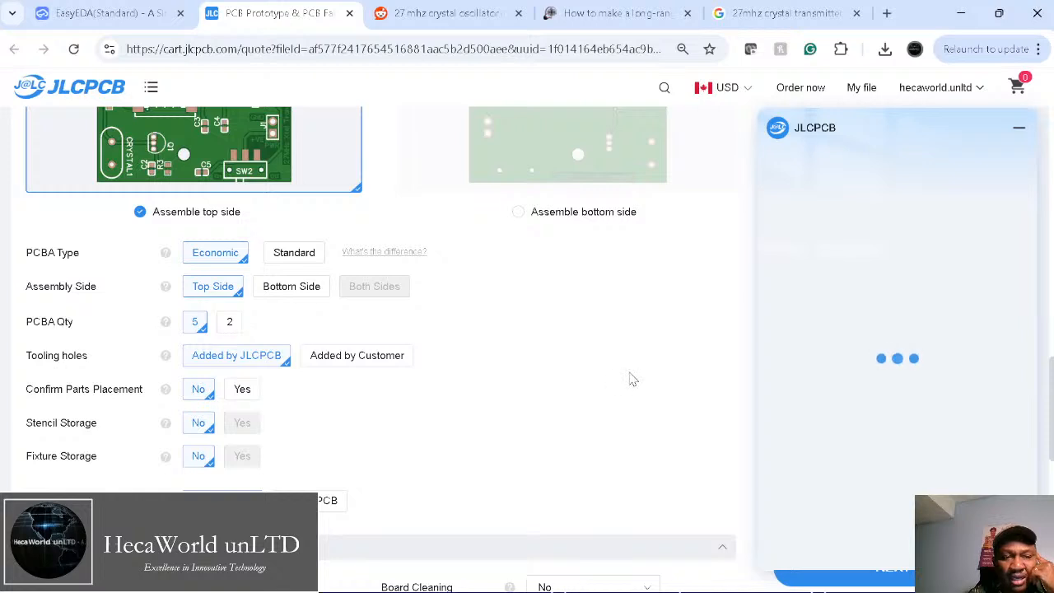
click(1018, 129)
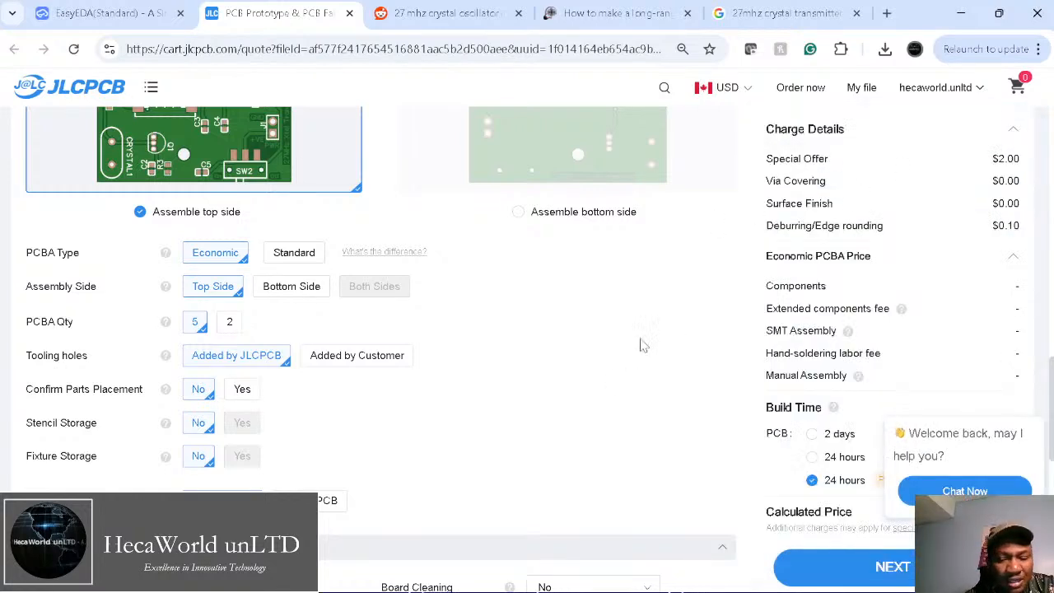
scroll(581, 463, down, 5)
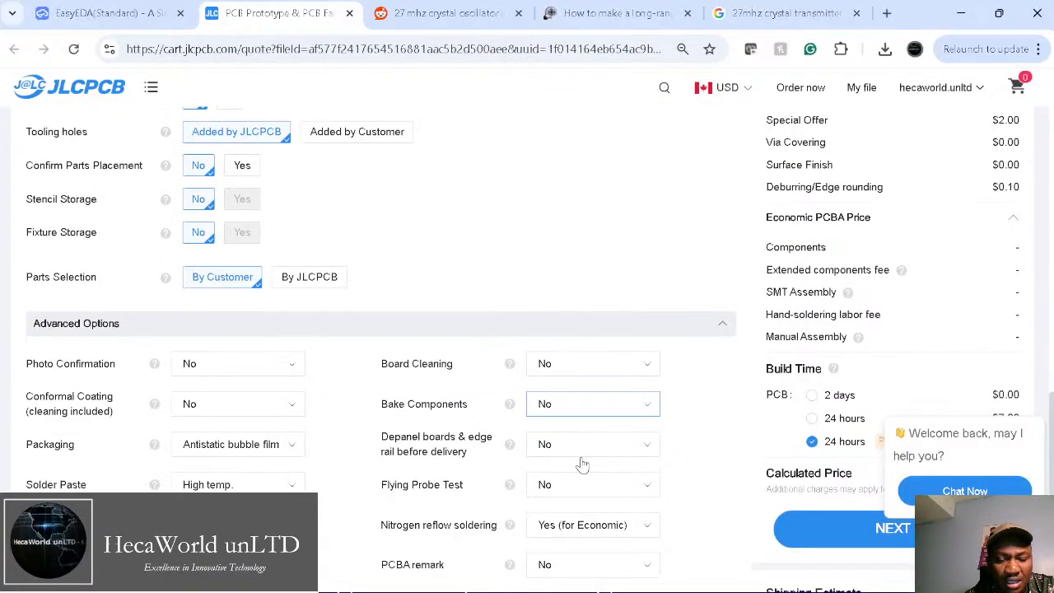
scroll(581, 464, down, 2)
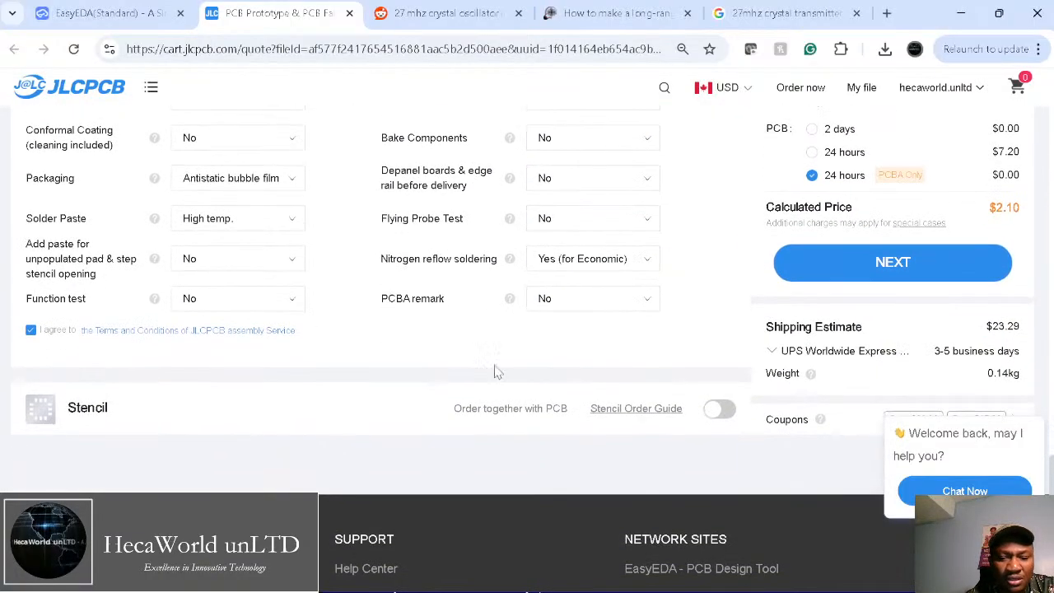
scroll(493, 345, up, 3)
scroll(474, 351, up, 4)
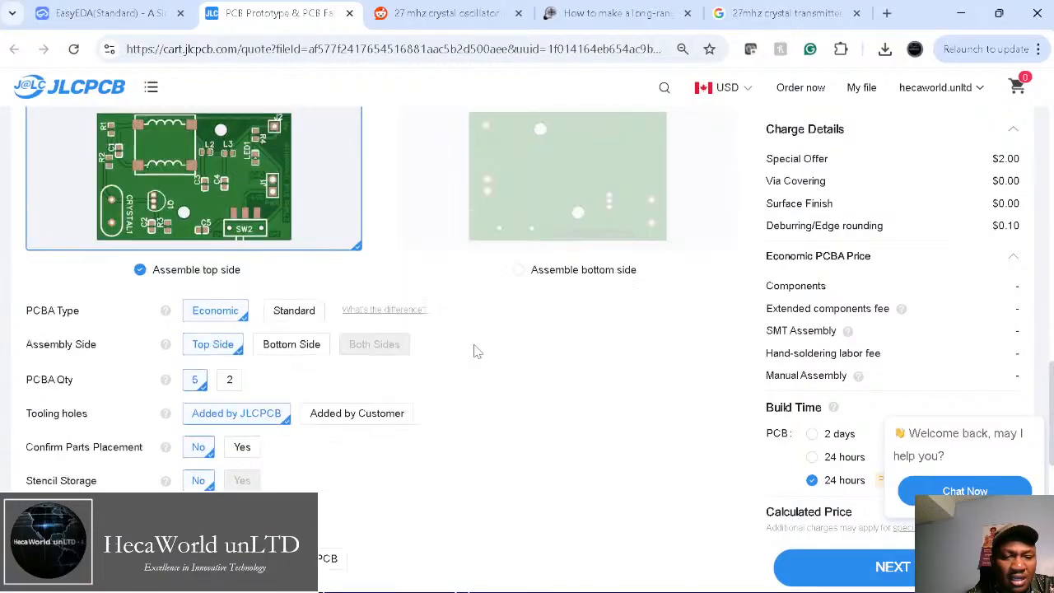
scroll(474, 352, down, 1)
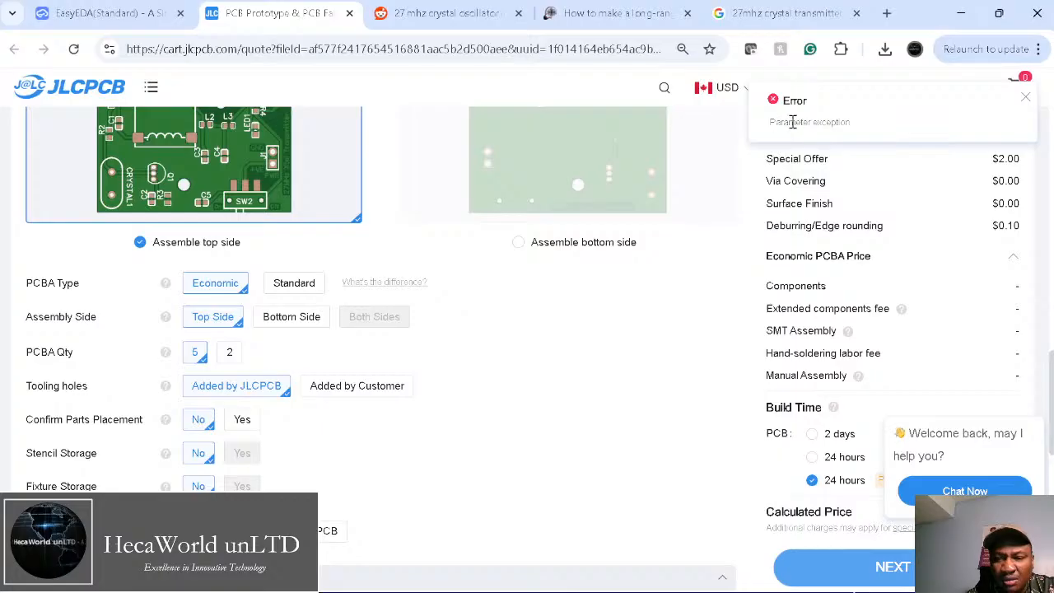
click(1024, 97)
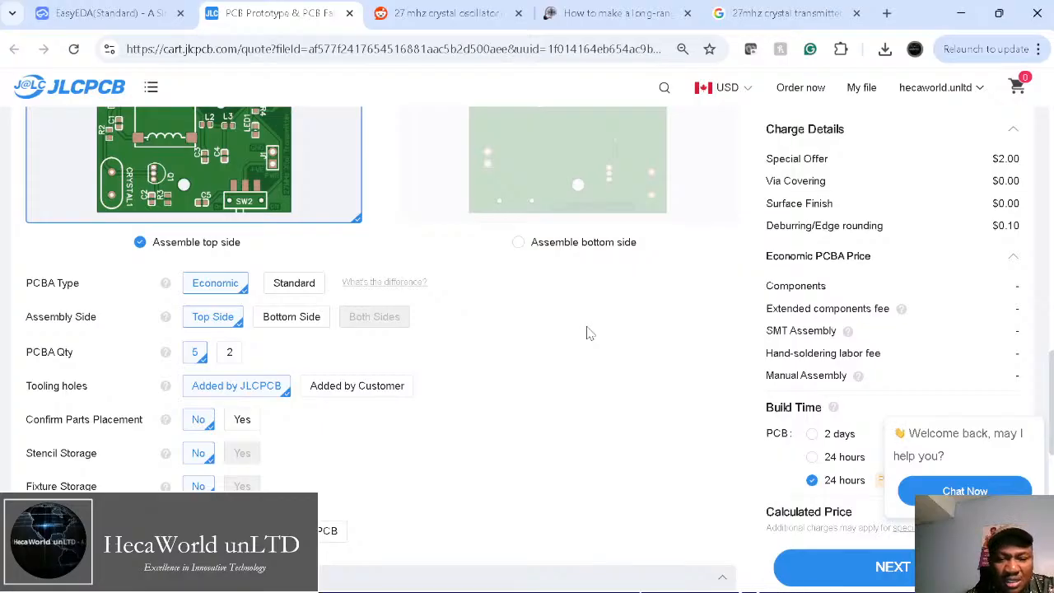
Step: Review the assembly options and close the chat welcome popup
scroll(586, 332, up, 4)
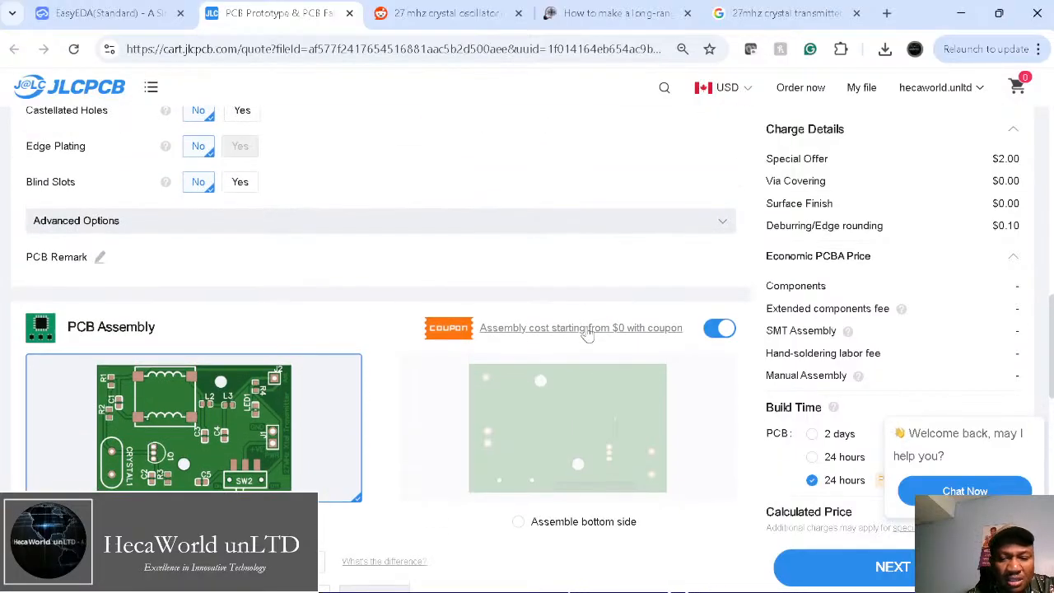
scroll(586, 333, up, 6)
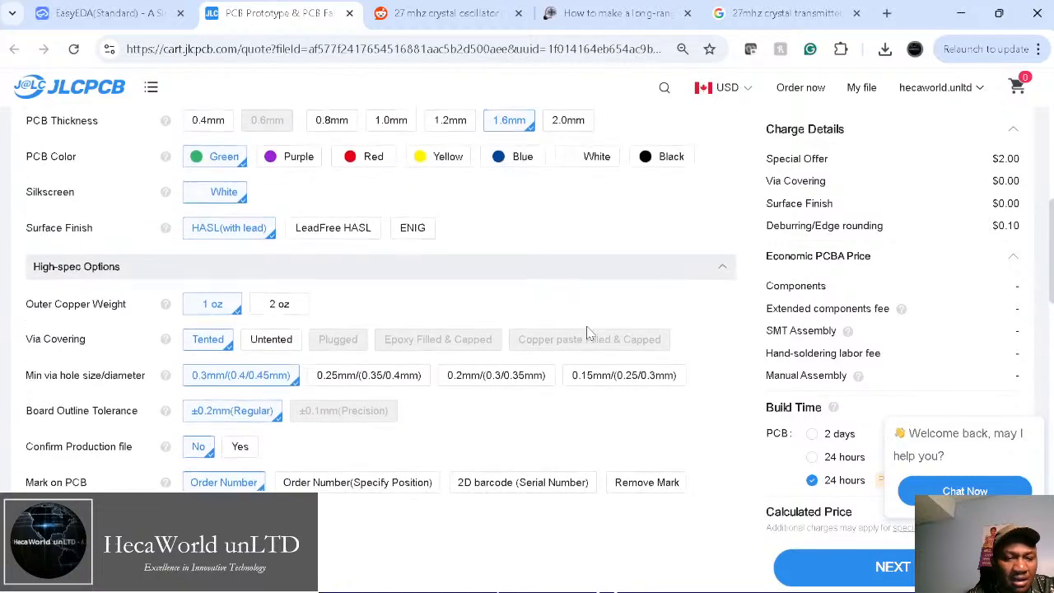
scroll(377, 342, up, 2)
scroll(379, 349, down, 10)
scroll(379, 349, down, 10)
scroll(376, 349, down, 1)
scroll(376, 349, up, 2)
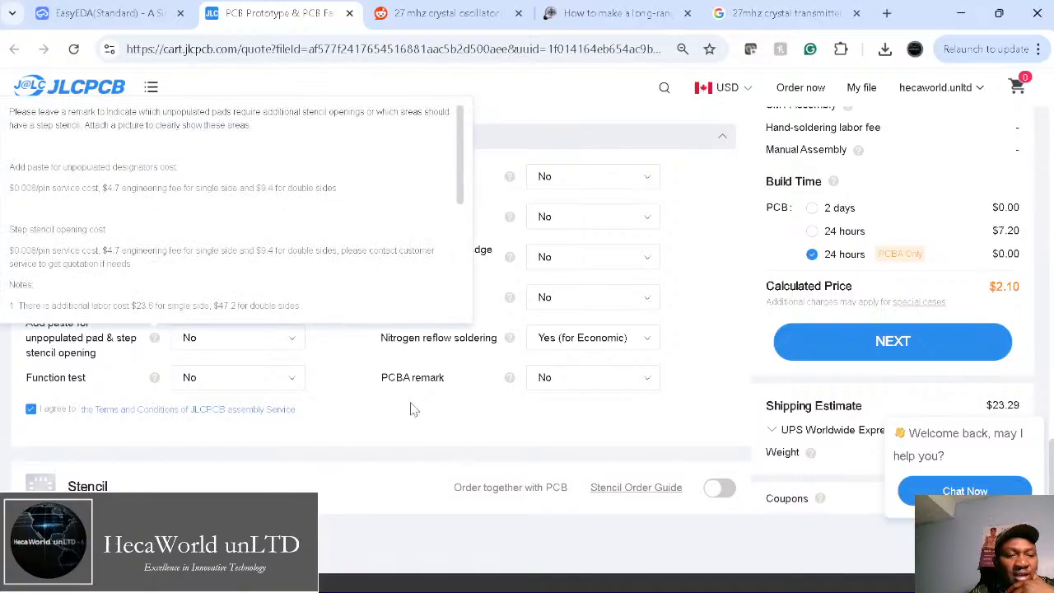
scroll(665, 409, up, 3)
scroll(666, 410, up, 4)
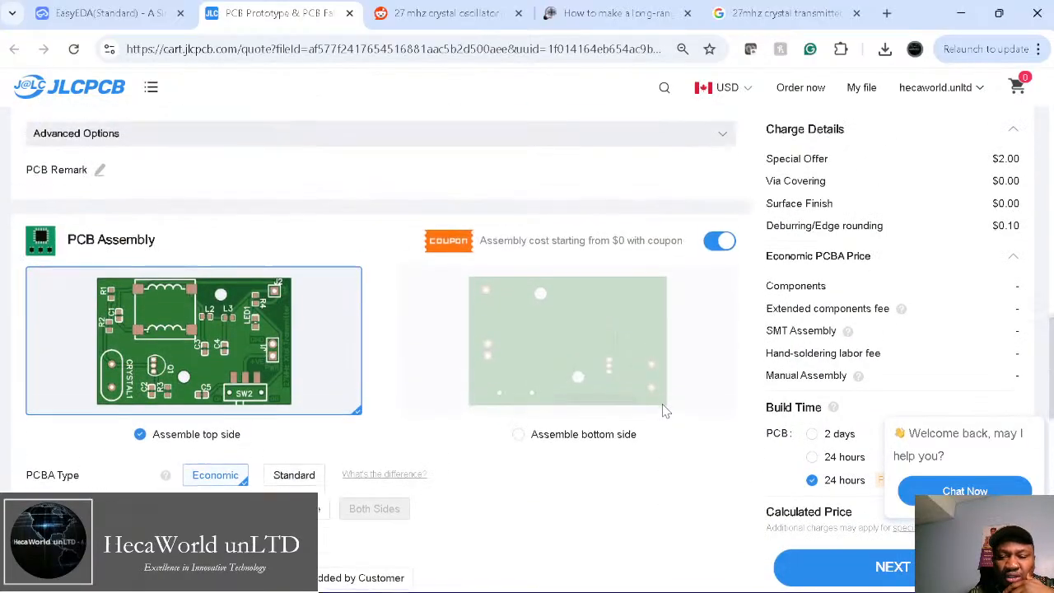
scroll(705, 416, up, 1)
scroll(708, 416, up, 3)
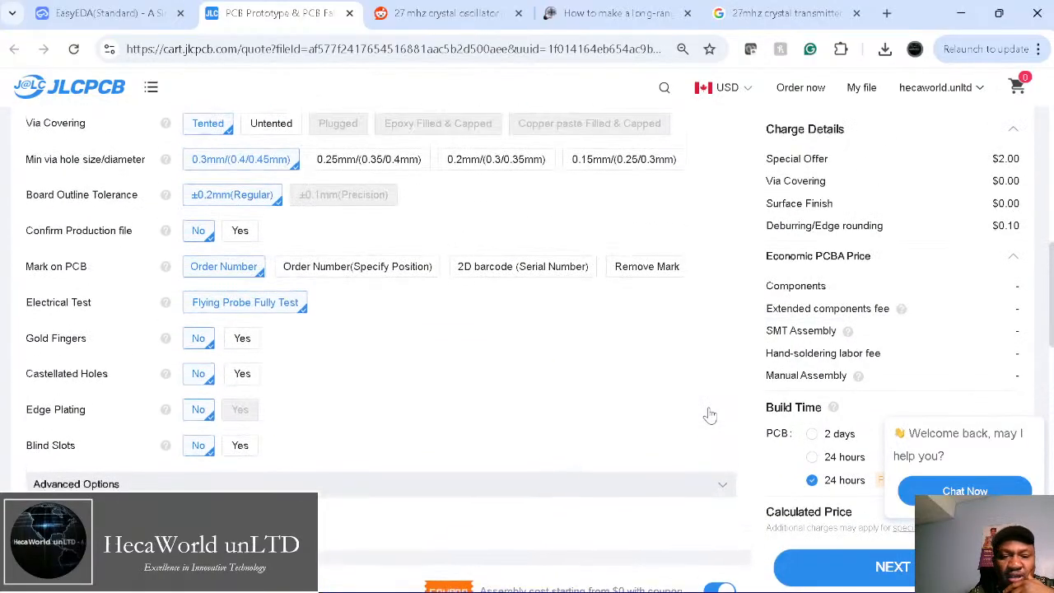
scroll(708, 417, down, 2)
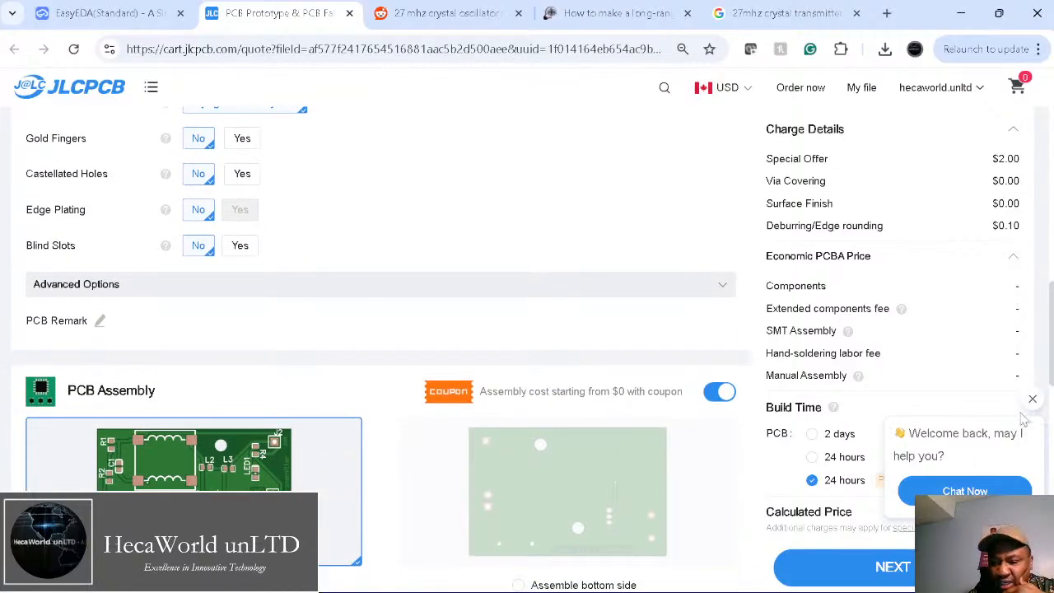
click(1034, 403)
scroll(908, 453, down, 2)
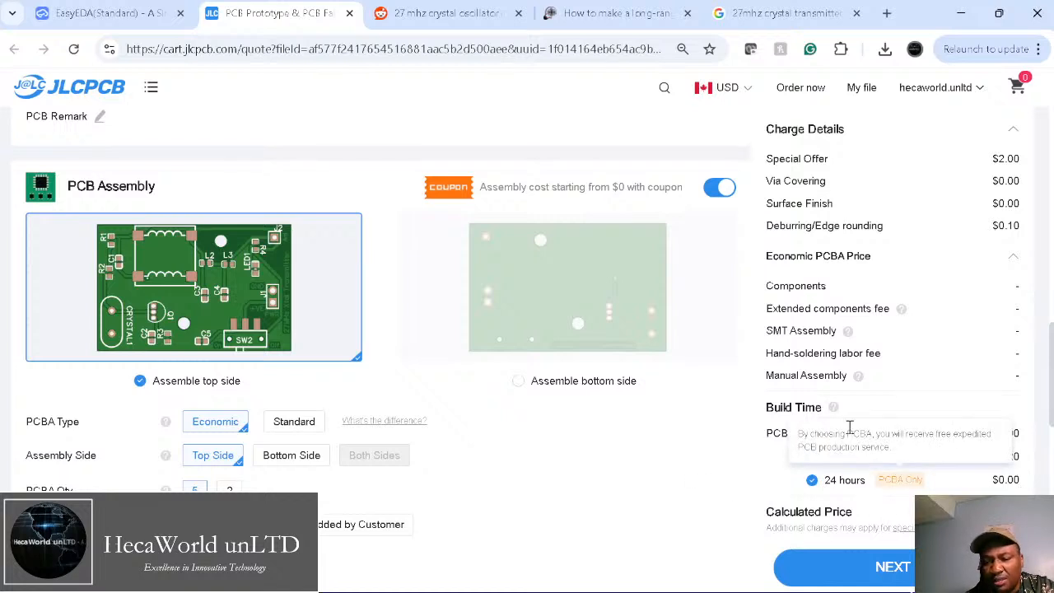
scroll(881, 350, up, 1)
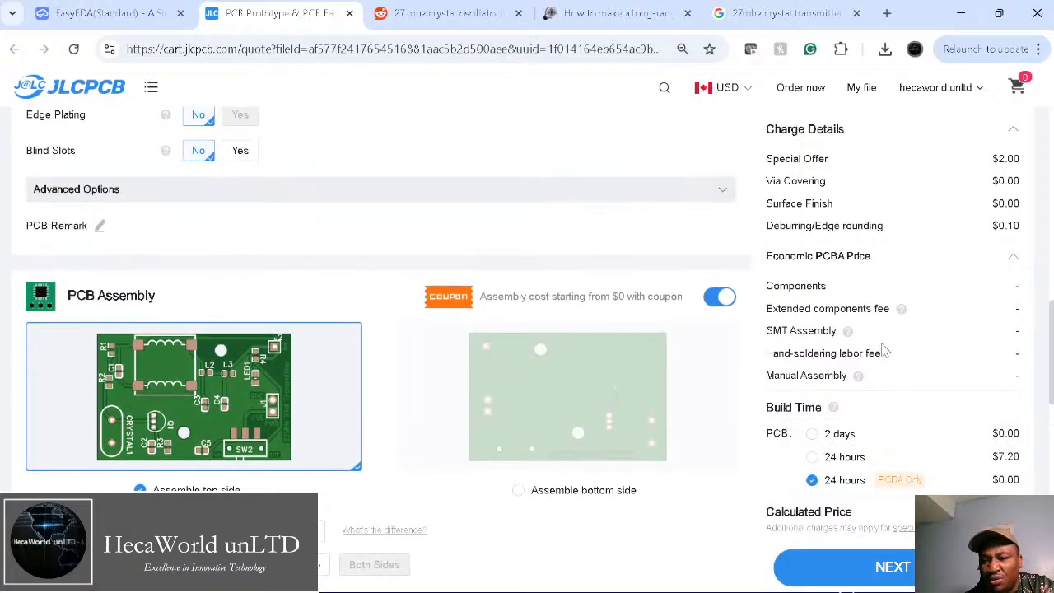
scroll(981, 274, down, 2)
scroll(976, 280, down, 1)
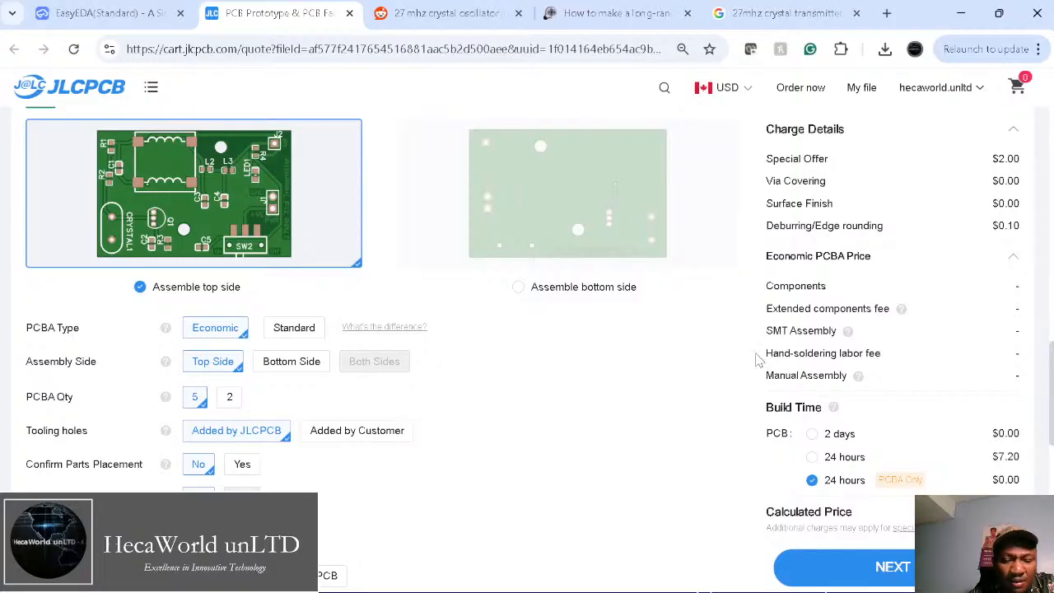
Step: Try bottom-side assembly, then set assembly back to the top side with Economic type
click(532, 290)
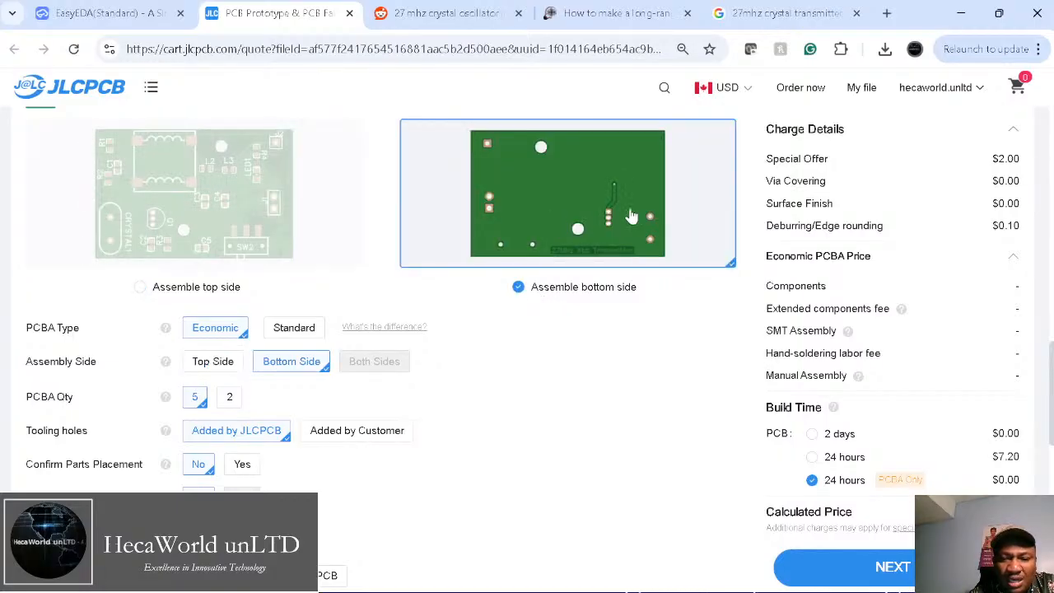
click(141, 288)
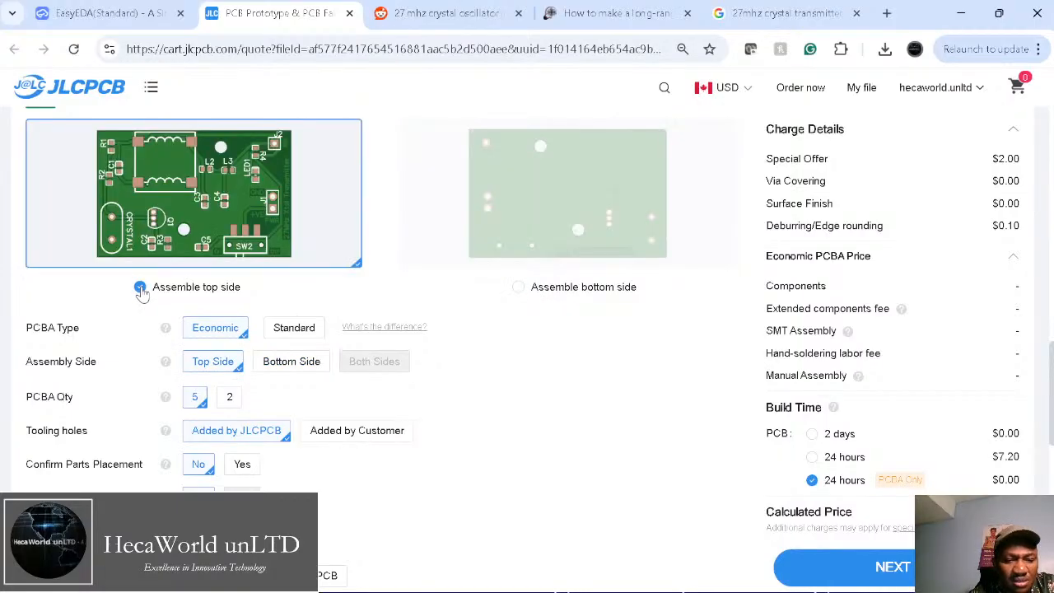
scroll(142, 294, up, 2)
scroll(142, 293, down, 3)
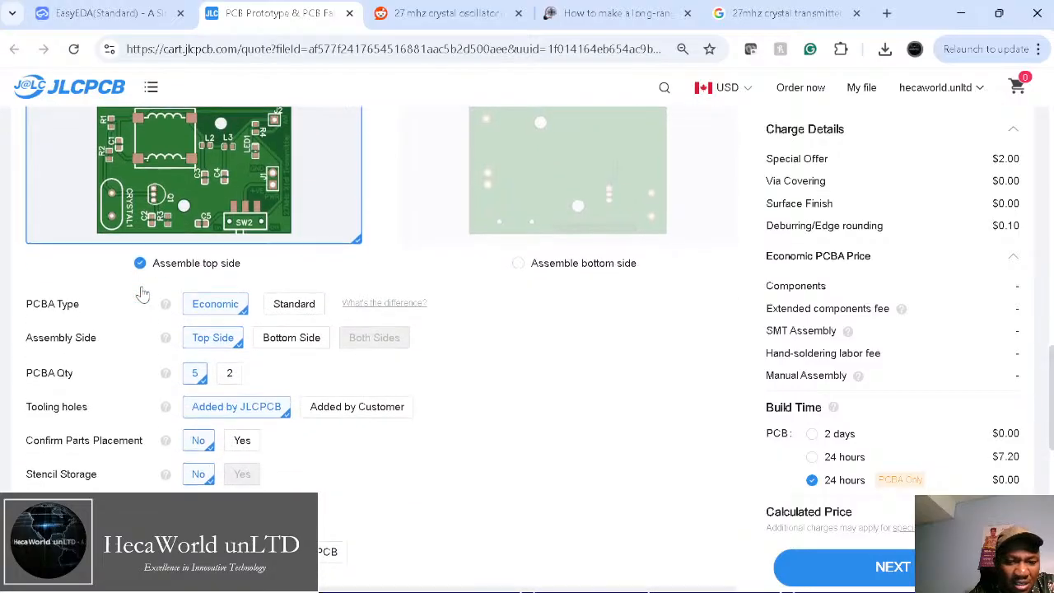
Step: Set PCBA Type to Standard and Confirm Parts Placement to Yes, without automatic confirmation
click(293, 298)
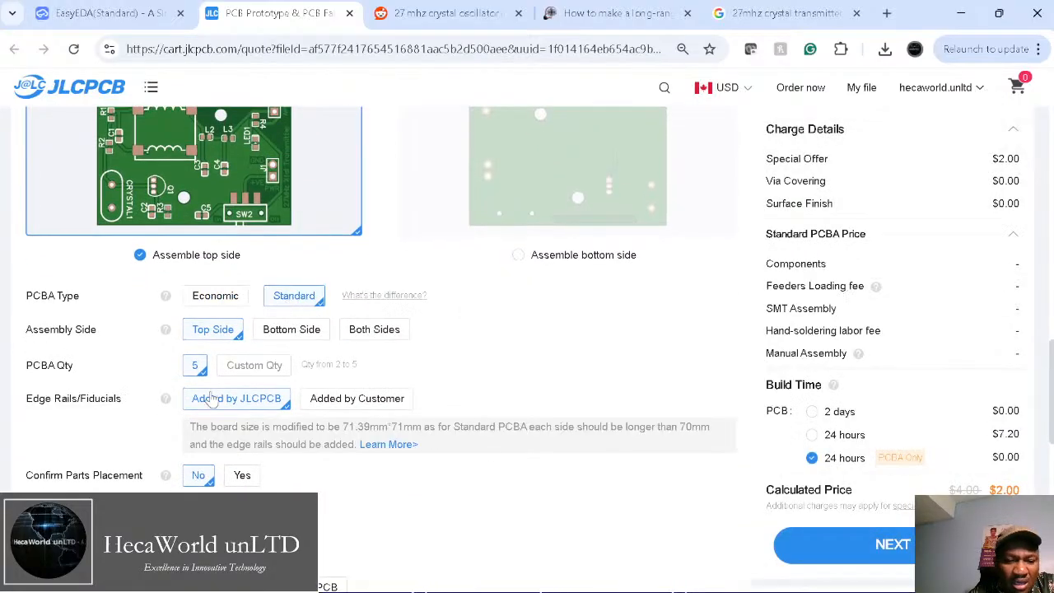
scroll(278, 436, down, 3)
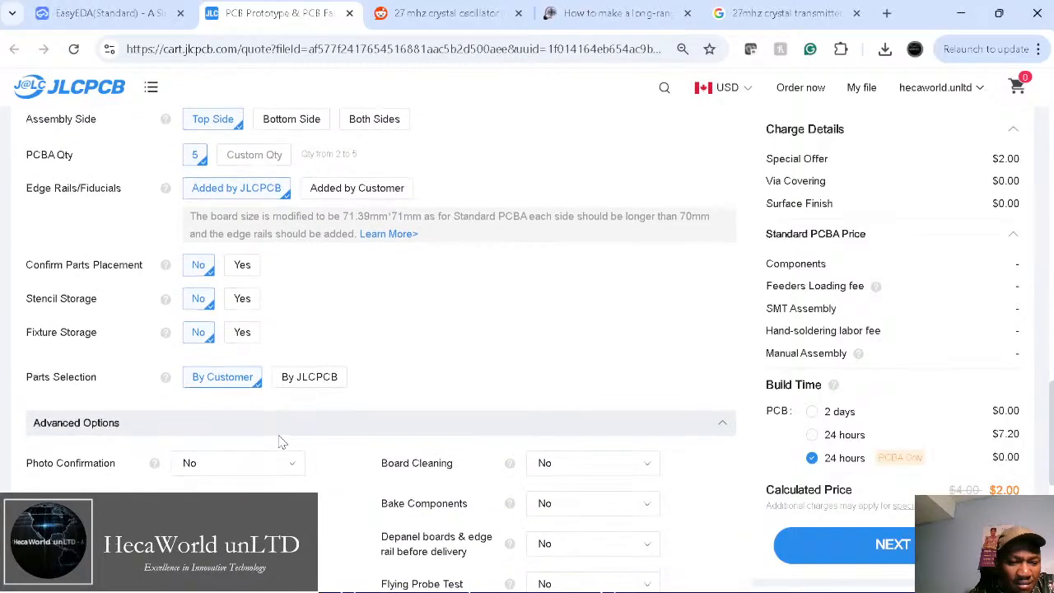
click(243, 268)
click(361, 248)
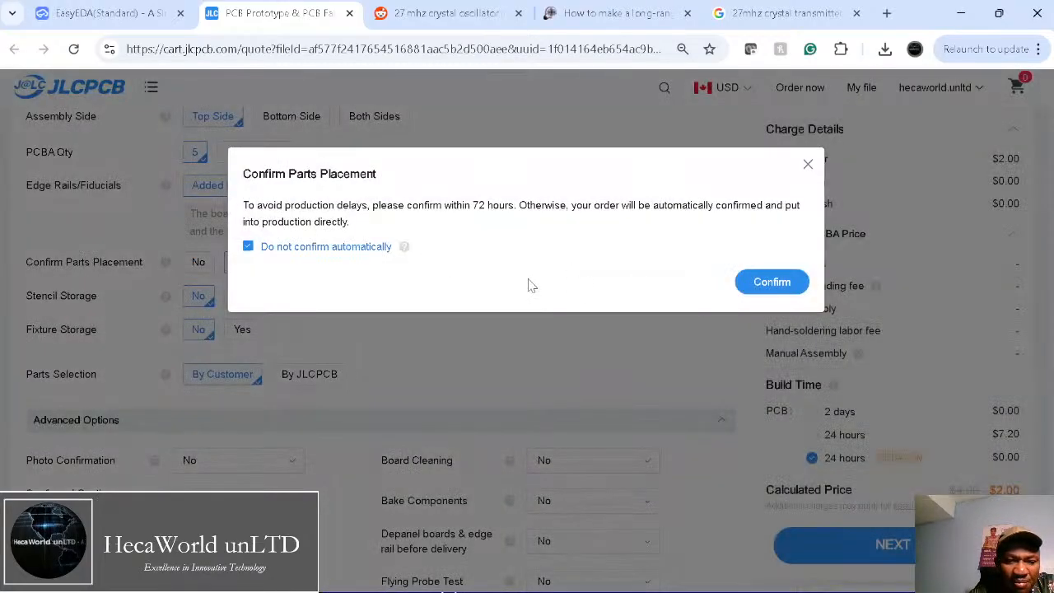
click(771, 282)
Step: Leave Stencil Storage at No and set Parts Selection to By JLCPCB
click(243, 298)
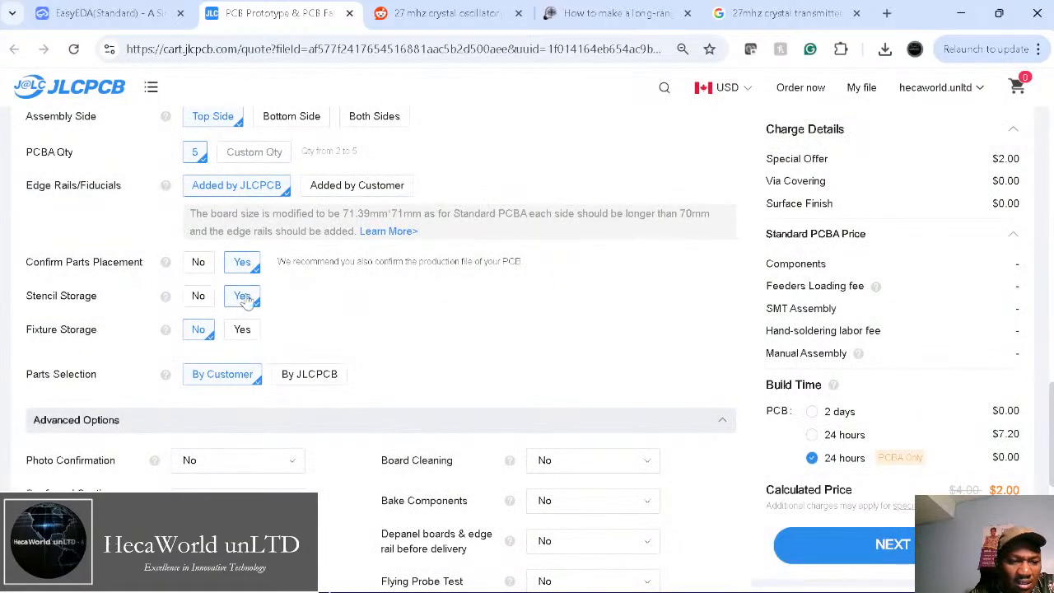
click(202, 298)
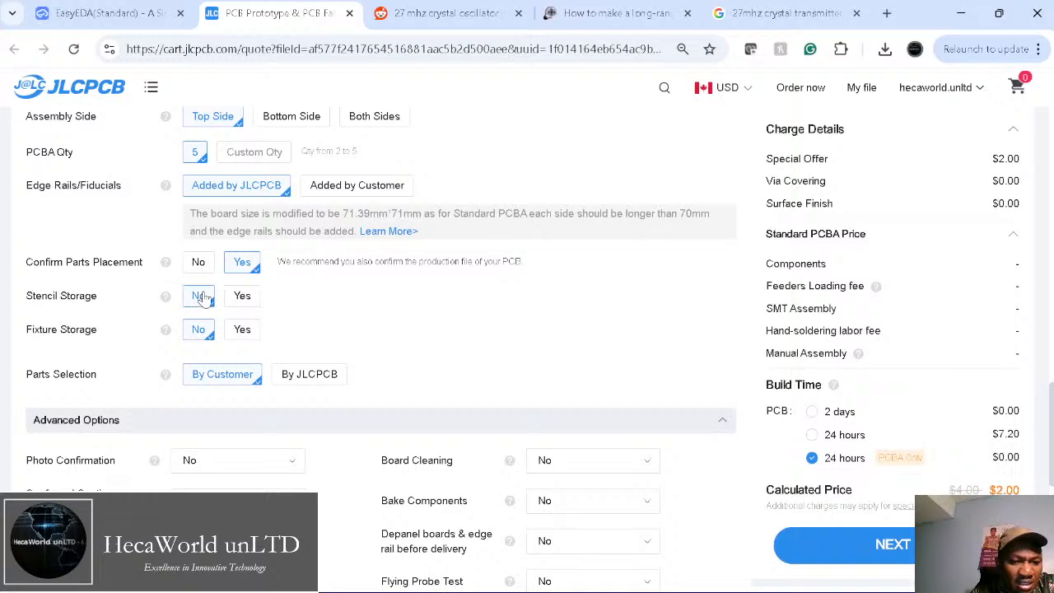
scroll(401, 421, down, 1)
scroll(400, 421, down, 1)
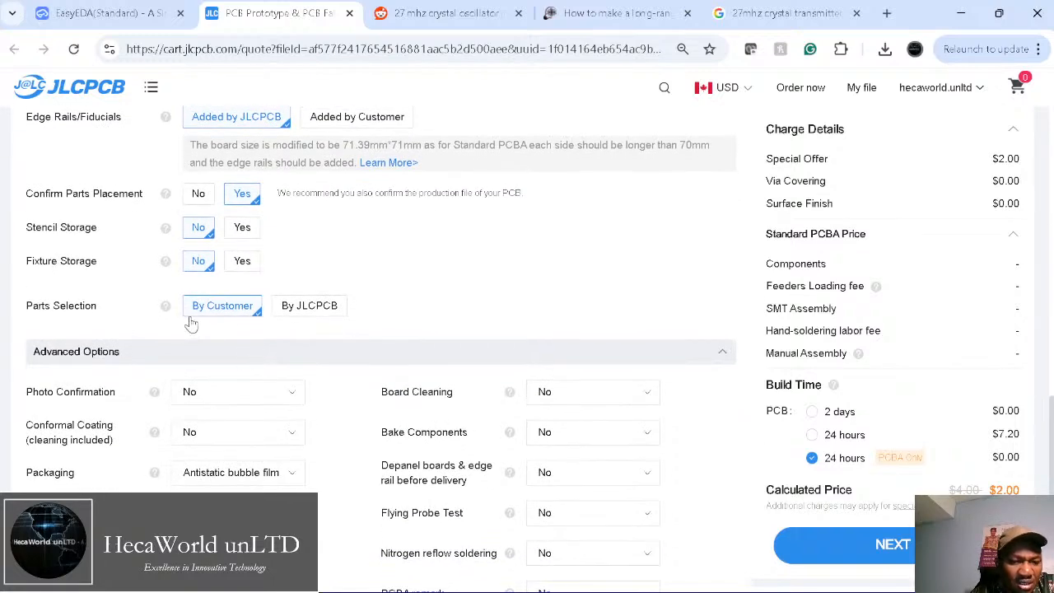
click(306, 306)
scroll(458, 324, down, 5)
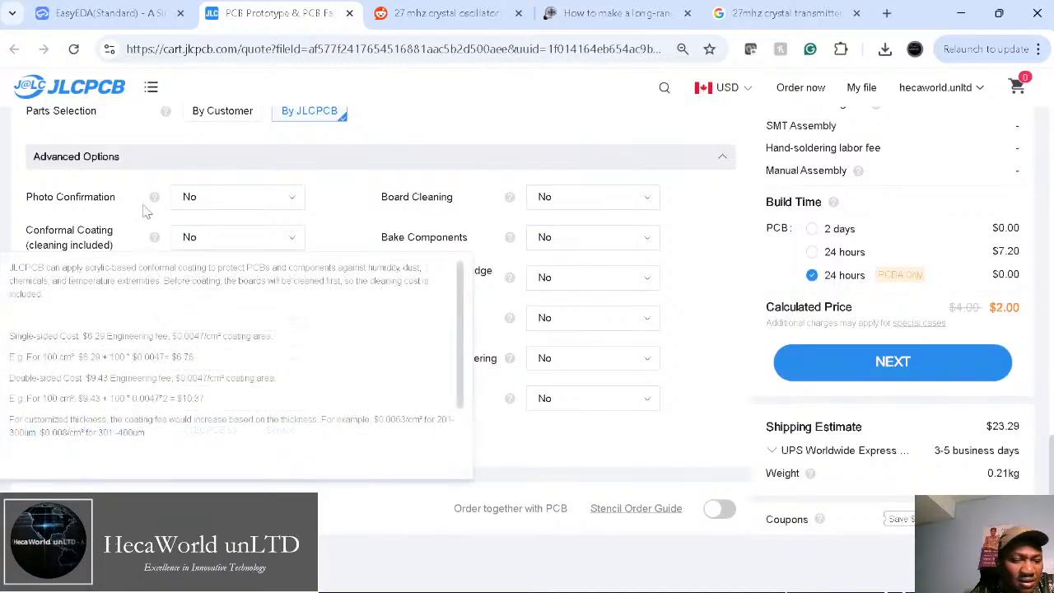
Step: Continue to the BOM & CPL upload, checking the 27MHz Transmitter schematic's Fabrication menu in EasyEDA
click(834, 363)
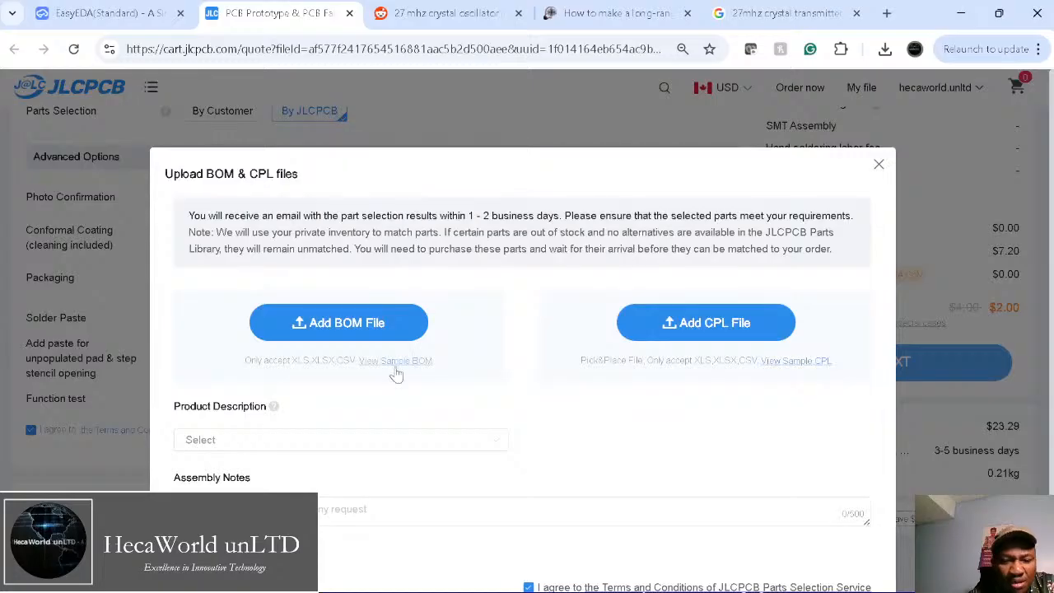
scroll(644, 428, down, 2)
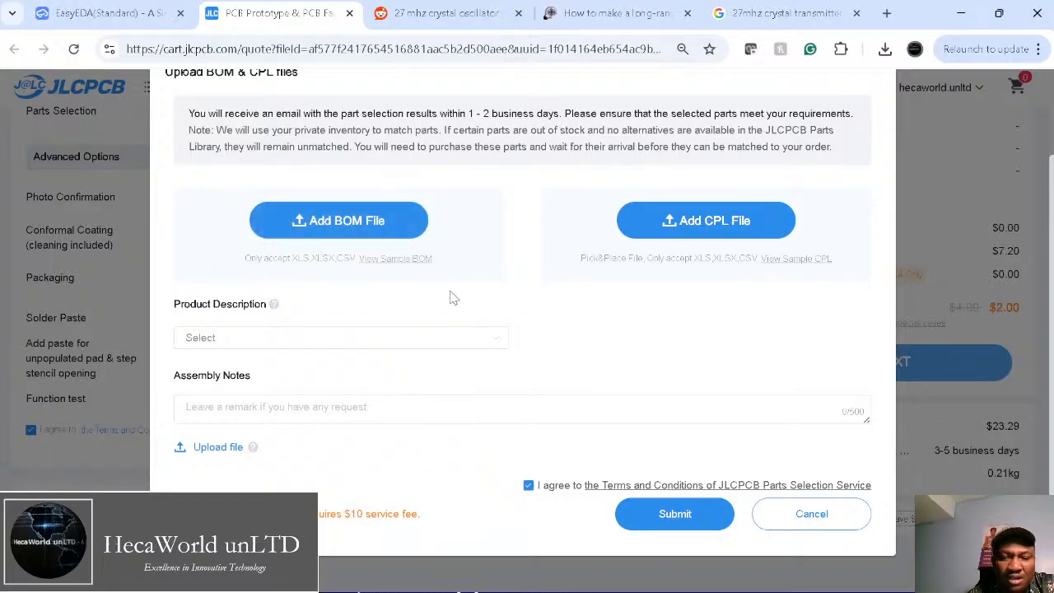
click(107, 15)
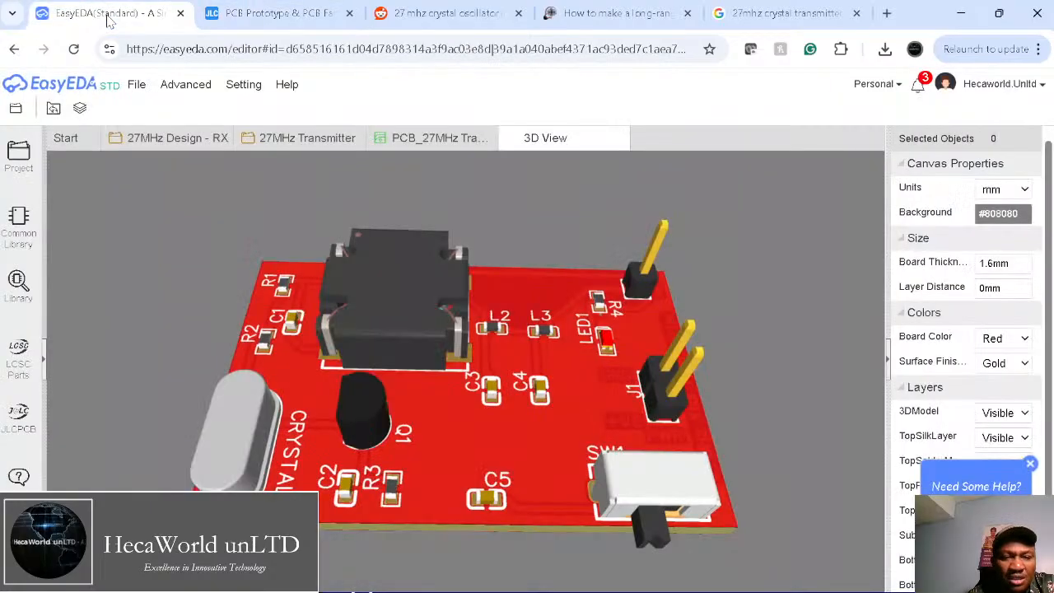
click(303, 138)
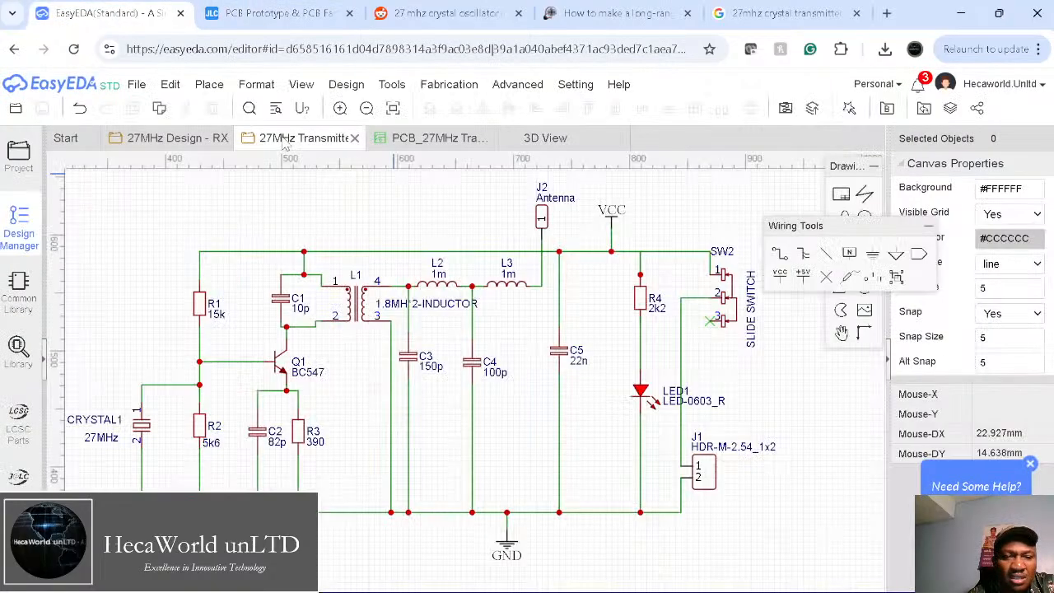
click(449, 84)
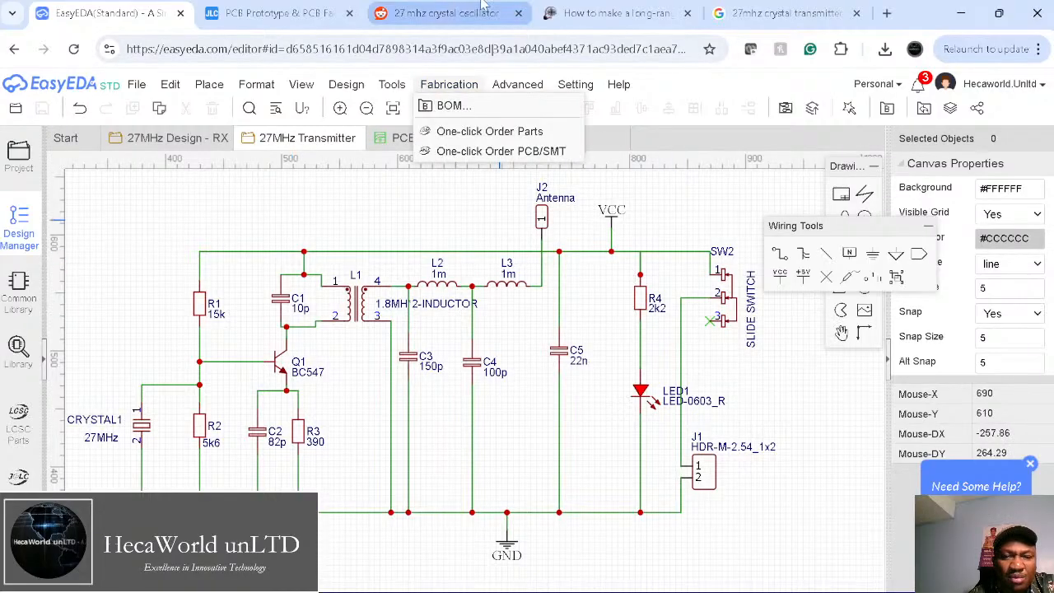
click(284, 15)
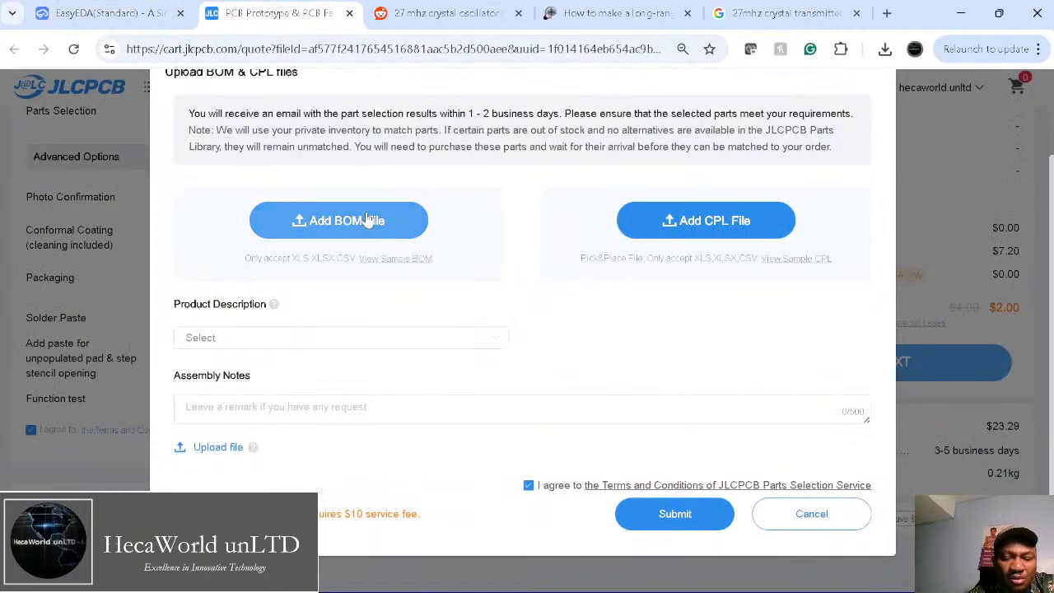
Step: Try adding a CPL file without choosing one, download the sample CPL, and cancel the upload
click(720, 232)
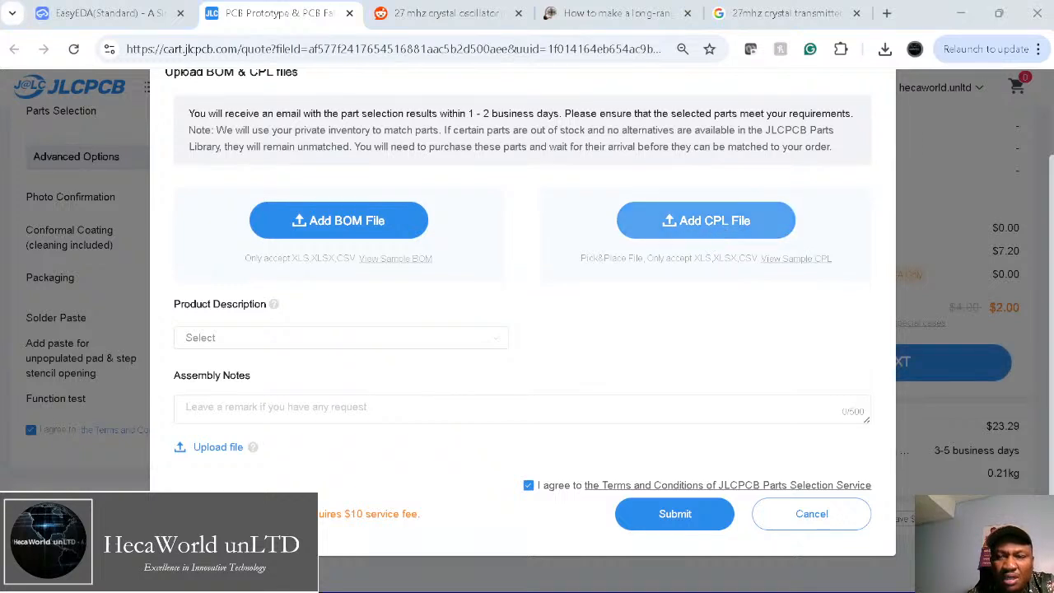
click(847, 12)
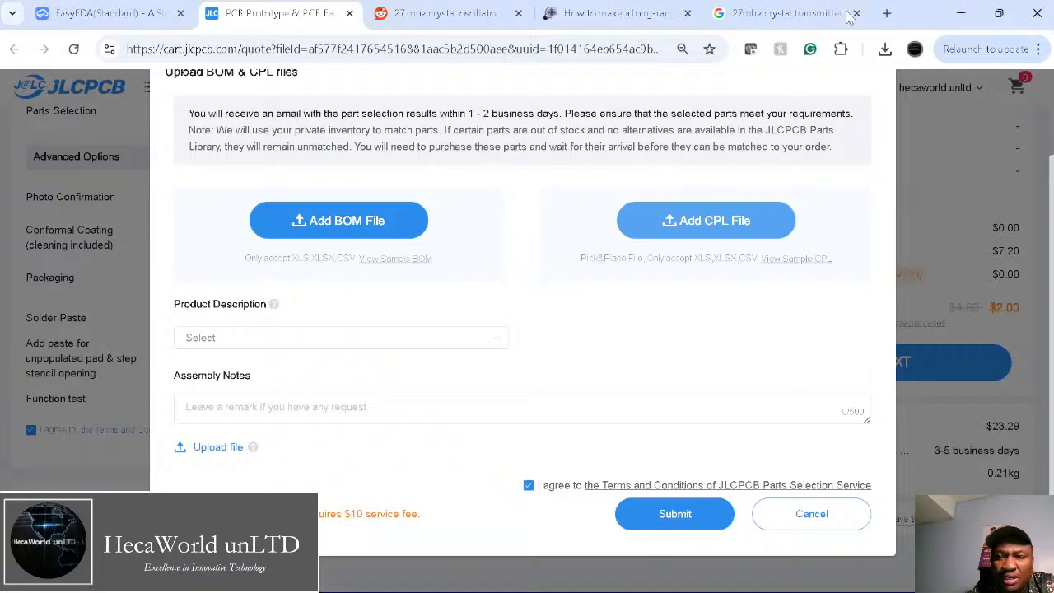
click(786, 262)
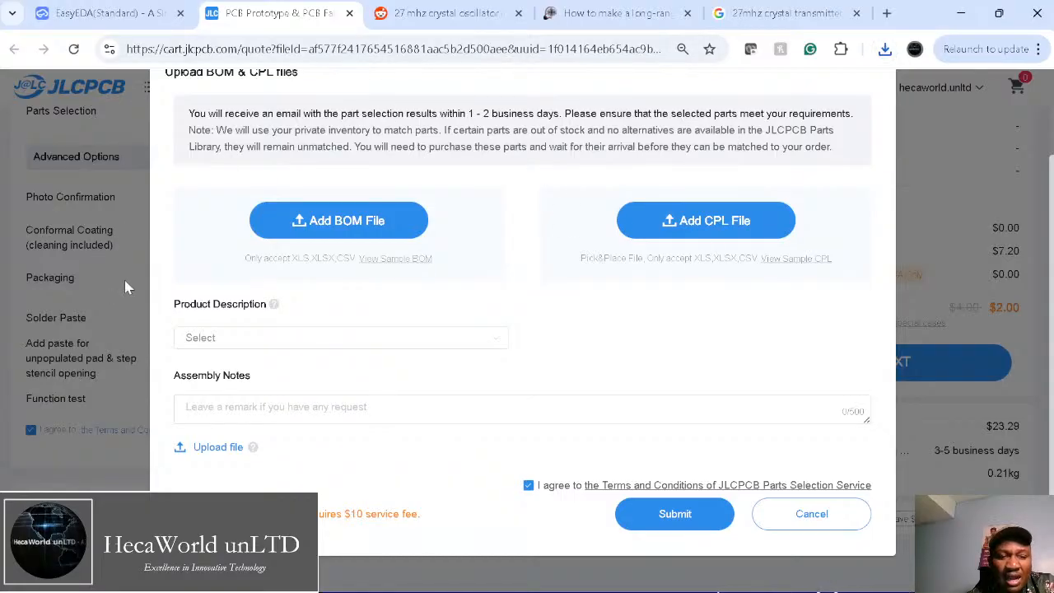
click(809, 513)
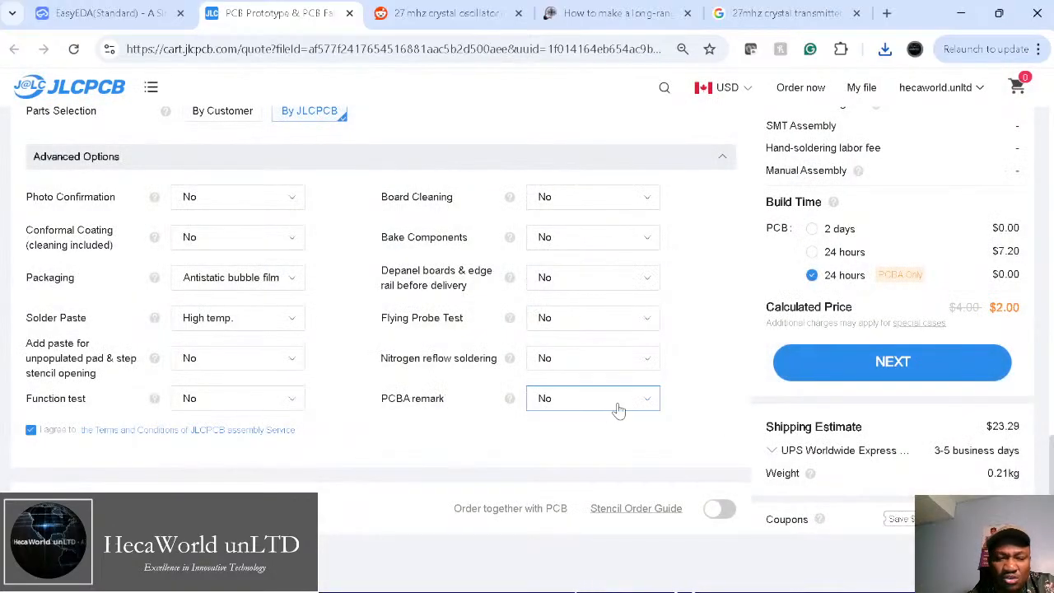